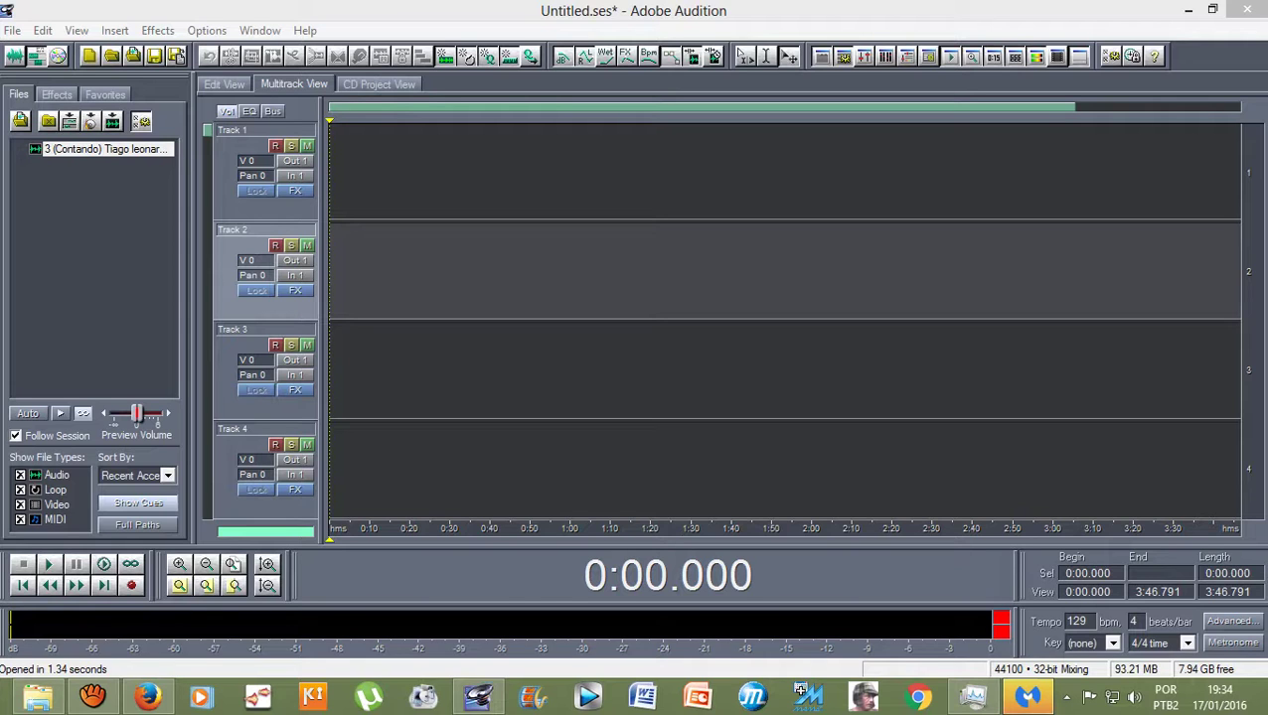
# Switch to the browser to view the two open YouTube channel pages and return to Adobe Audition
pyautogui.click(147, 697)
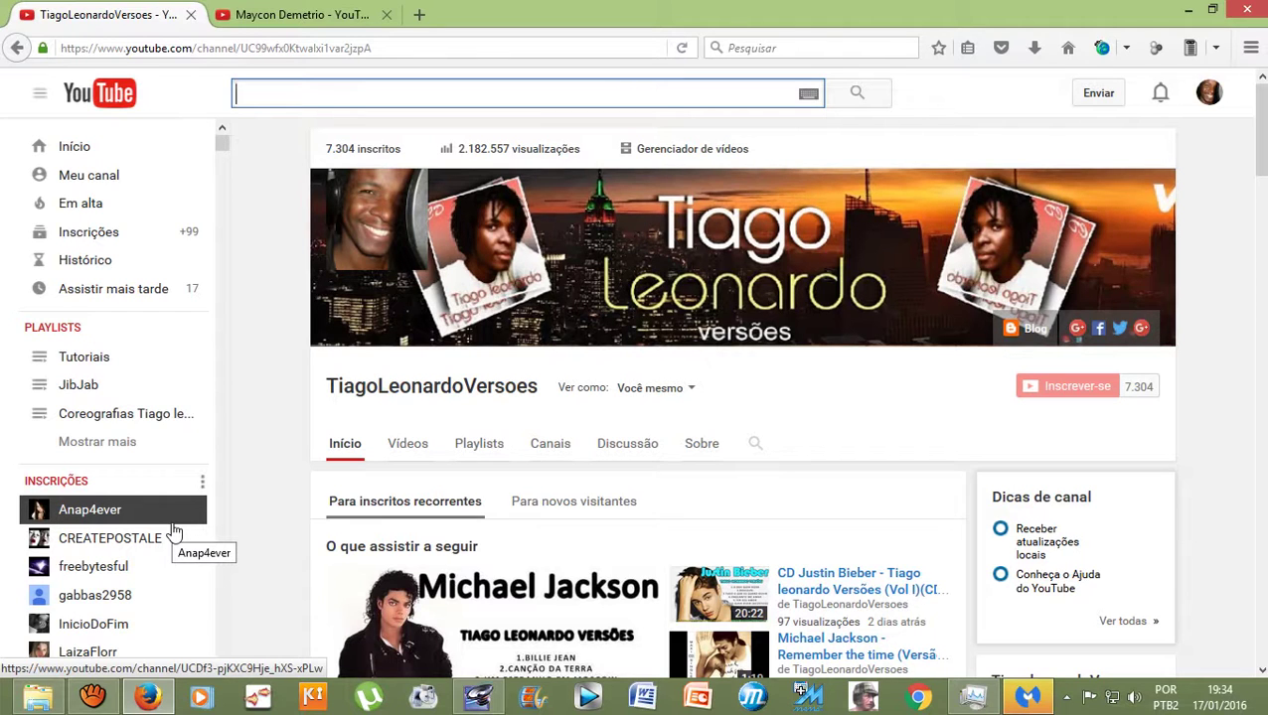
pyautogui.click(285, 16)
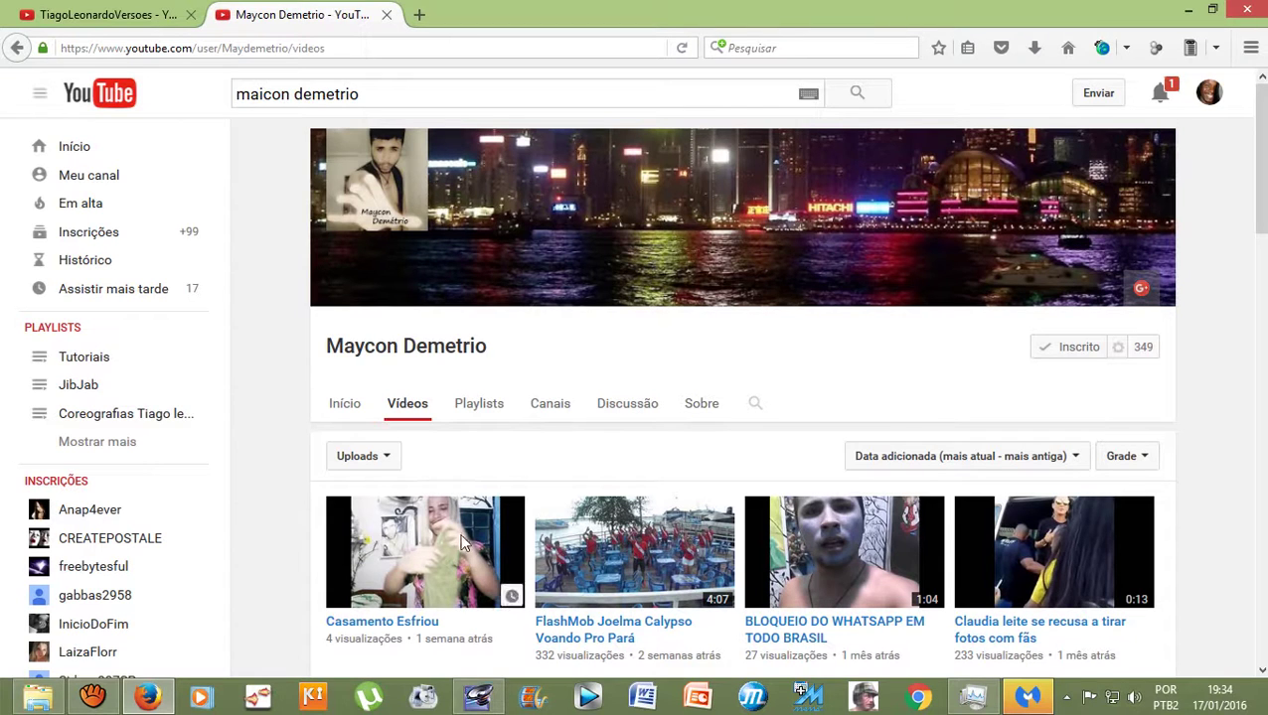
pyautogui.click(467, 702)
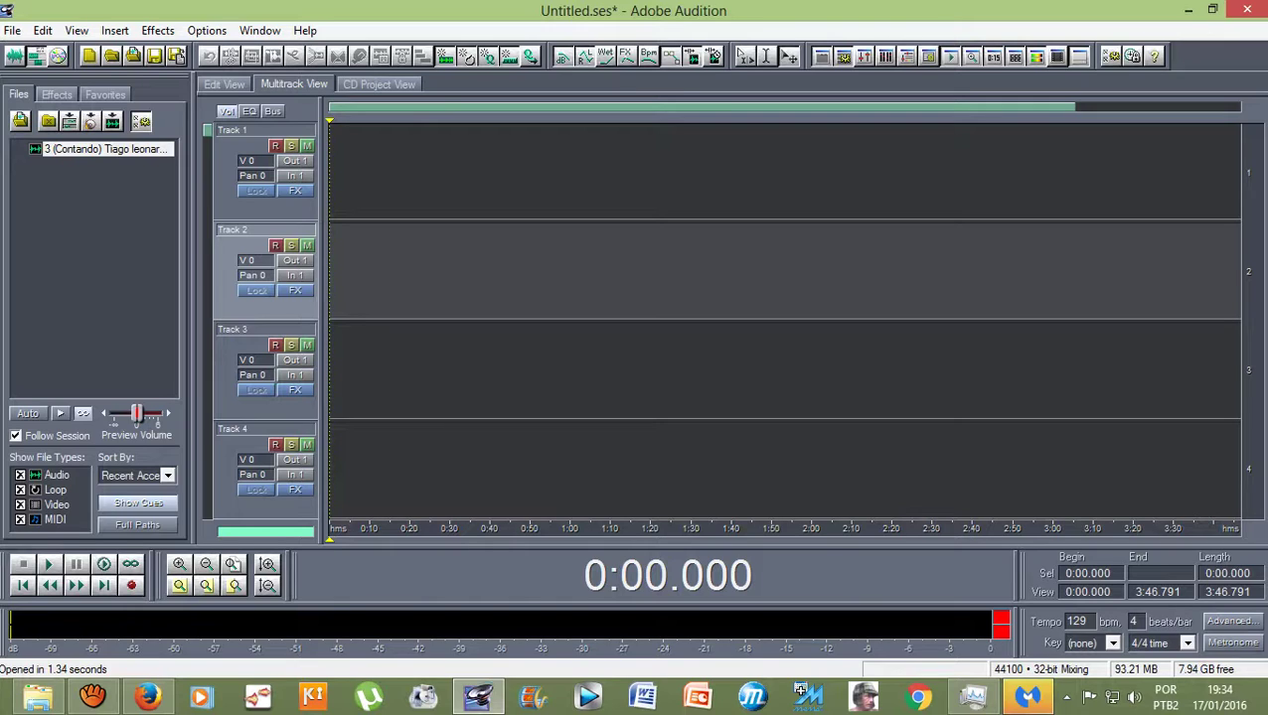
# Import the vocal file "1 2 3 (online-audio-converter.com)" from the Downloads folder and place it at the start of Track 2
pyautogui.click(12, 30)
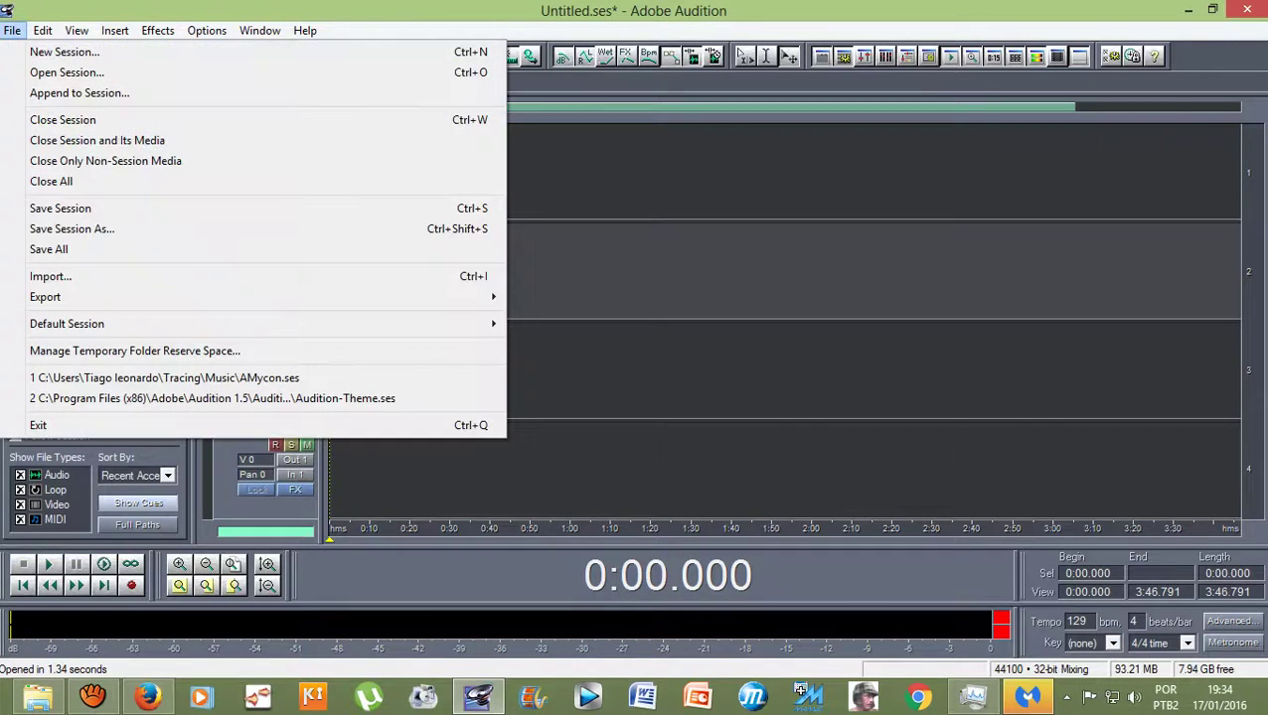
pyautogui.click(49, 276)
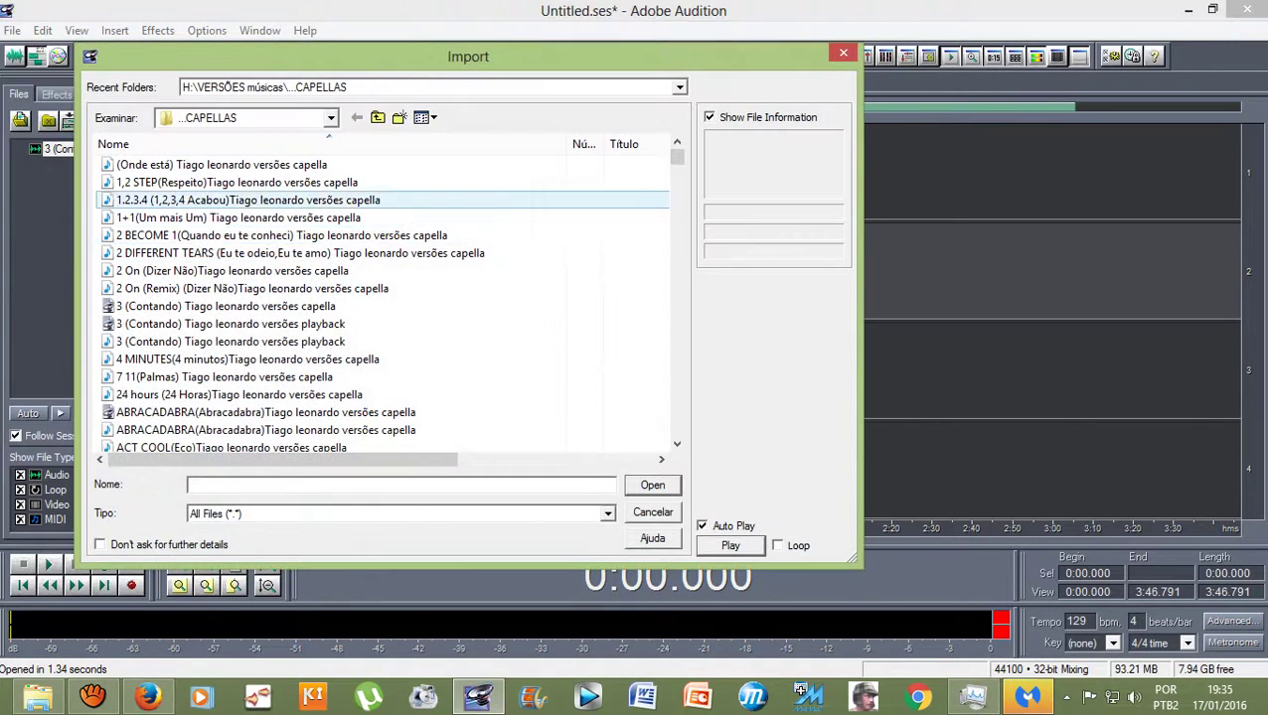
pyautogui.click(378, 117)
pyautogui.click(378, 117)
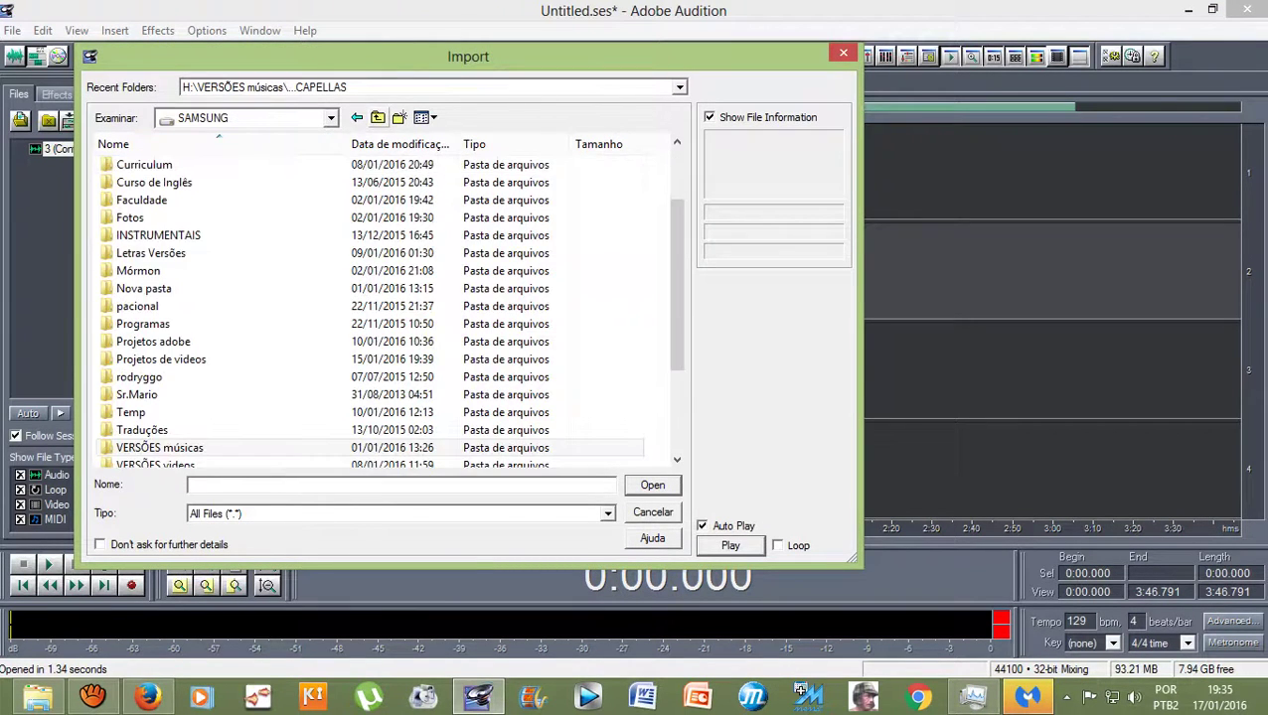
pyautogui.click(378, 118)
pyautogui.doubleClick(171, 168)
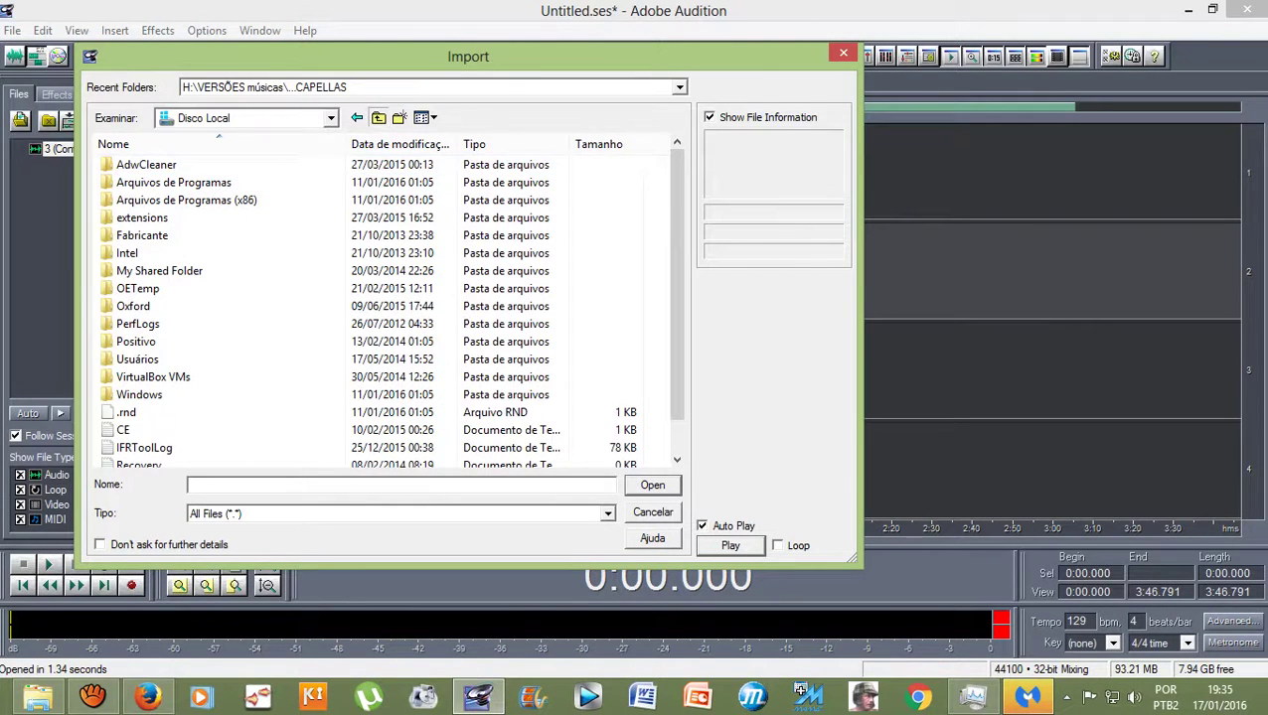
pyautogui.click(377, 117)
pyautogui.click(378, 118)
pyautogui.doubleClick(188, 205)
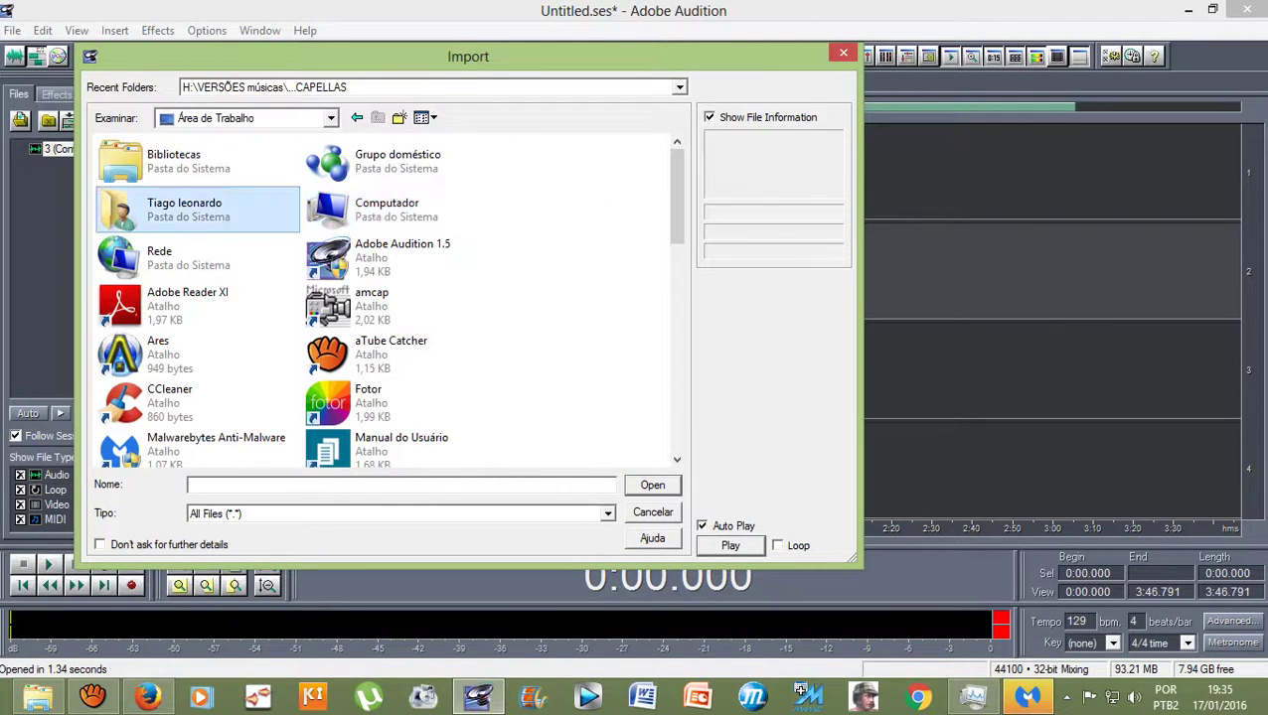
pyautogui.click(314, 258)
pyautogui.doubleClick(314, 259)
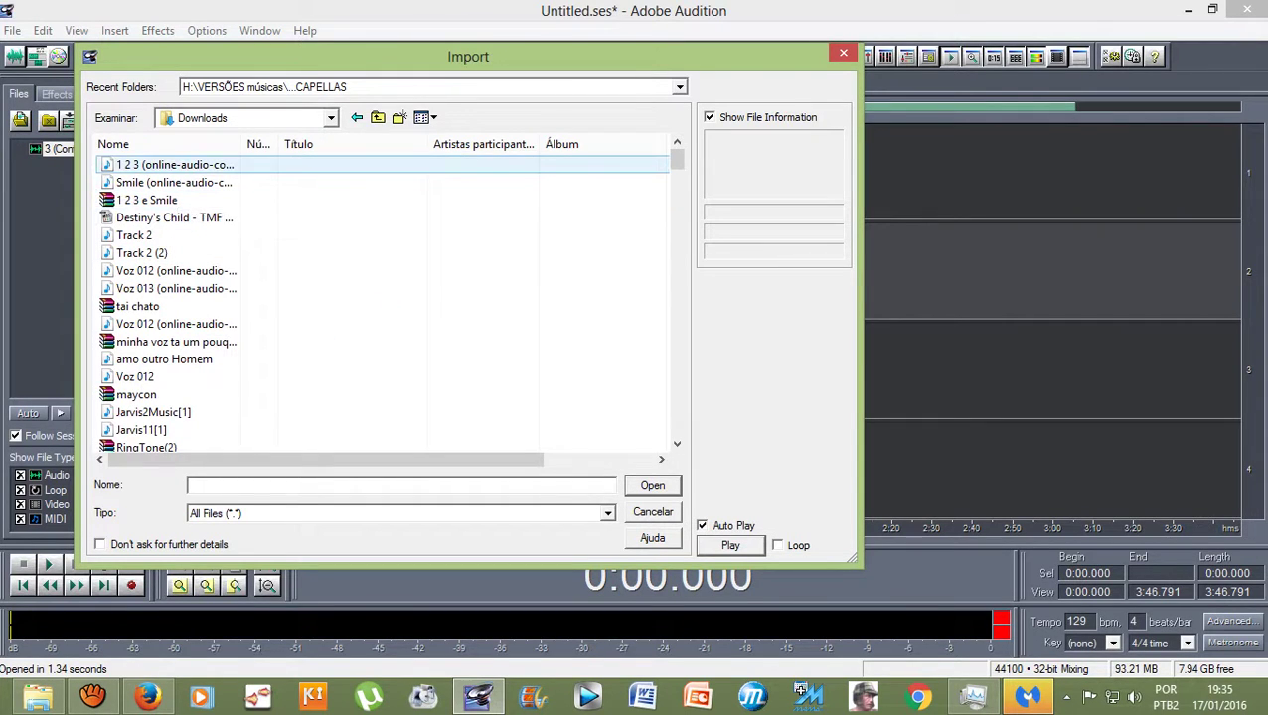
pyautogui.doubleClick(169, 165)
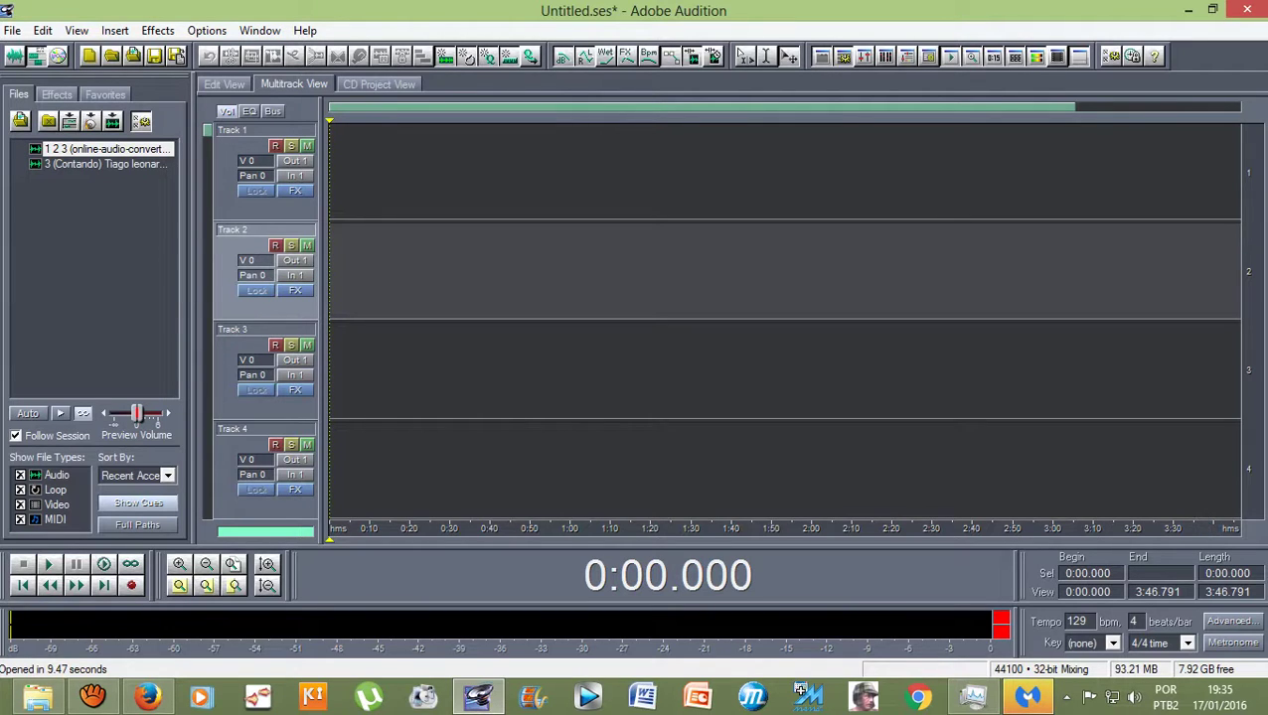
pyautogui.moveTo(99, 149); pyautogui.dragTo(356, 271)
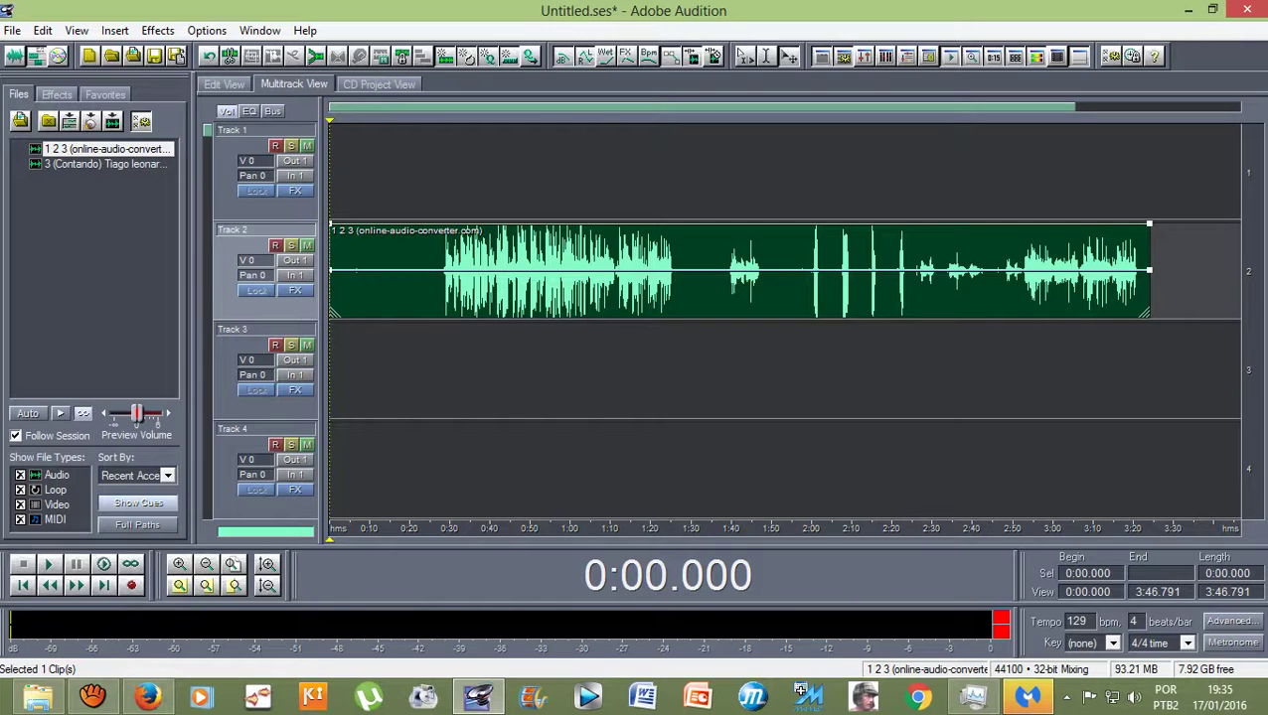
# Open the Track 2 vocal for waveform editing and convert its sample type to stereo, 32-bit
pyautogui.doubleClick(467, 231)
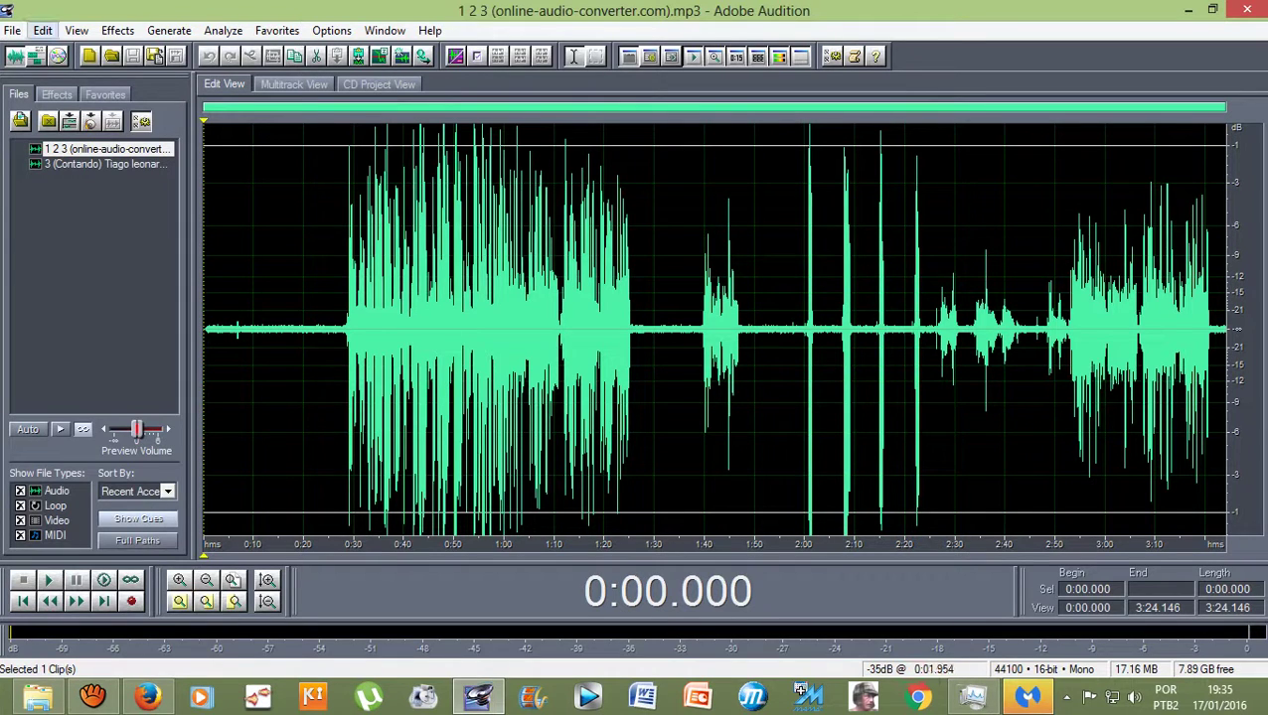
pyautogui.click(43, 30)
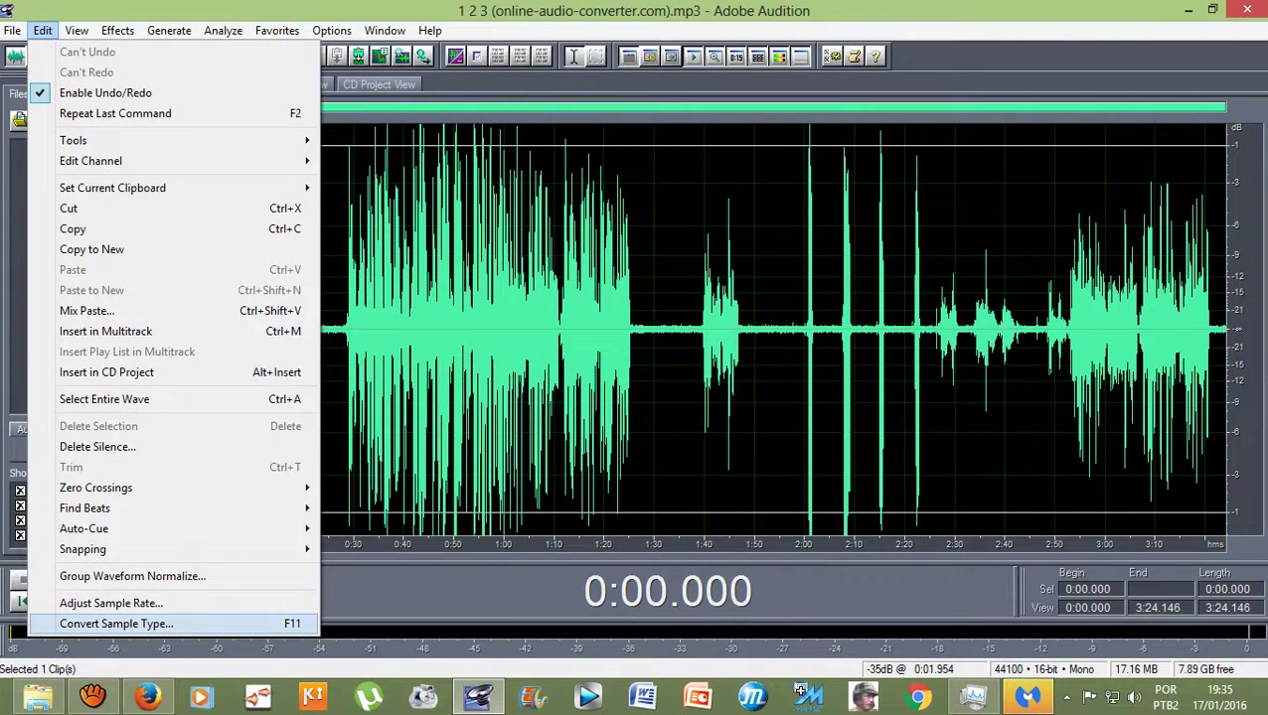
pyautogui.click(116, 624)
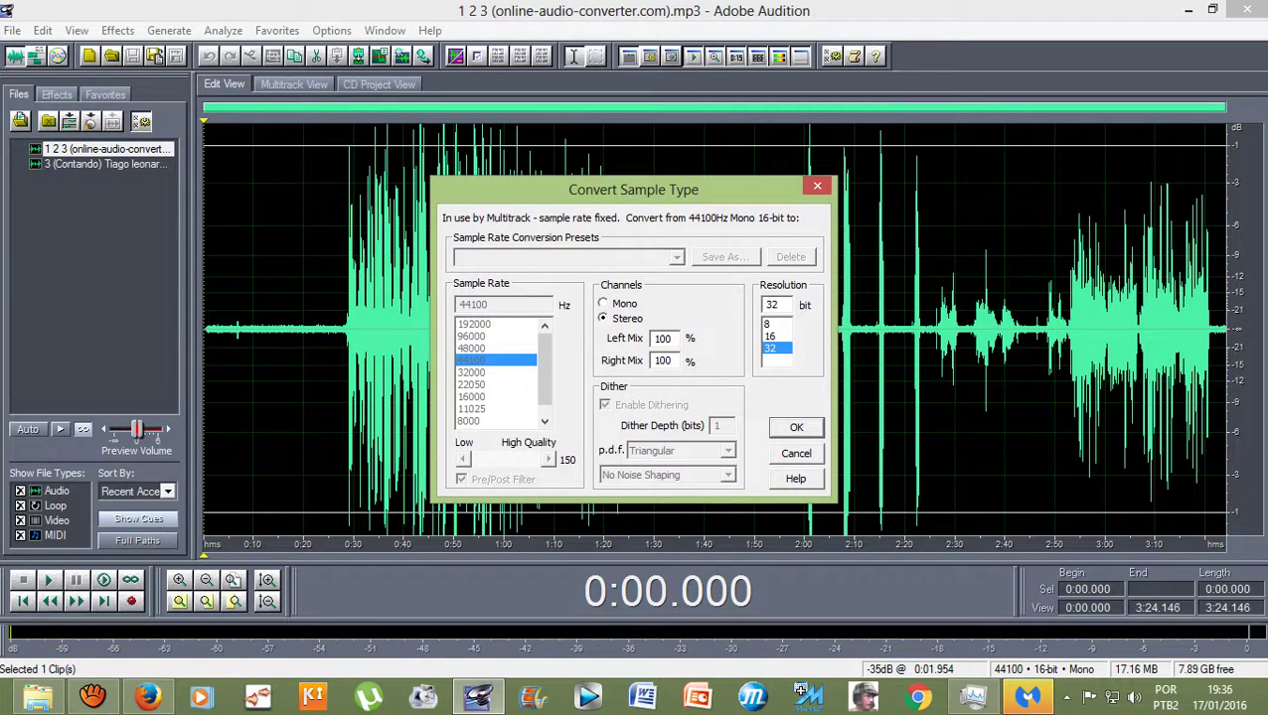
pyautogui.press('Return')
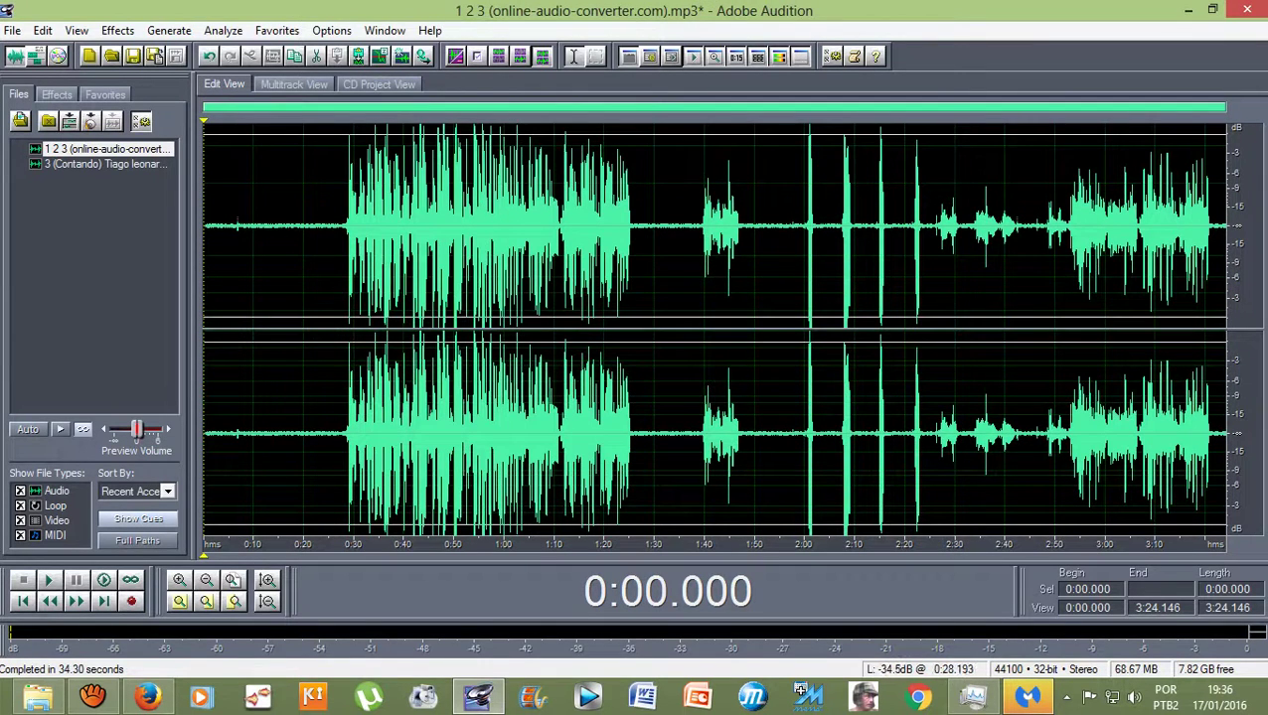
# Play the converted vocal from about 0:27.9, just before the singing starts, and stop it
pyautogui.click(344, 226)
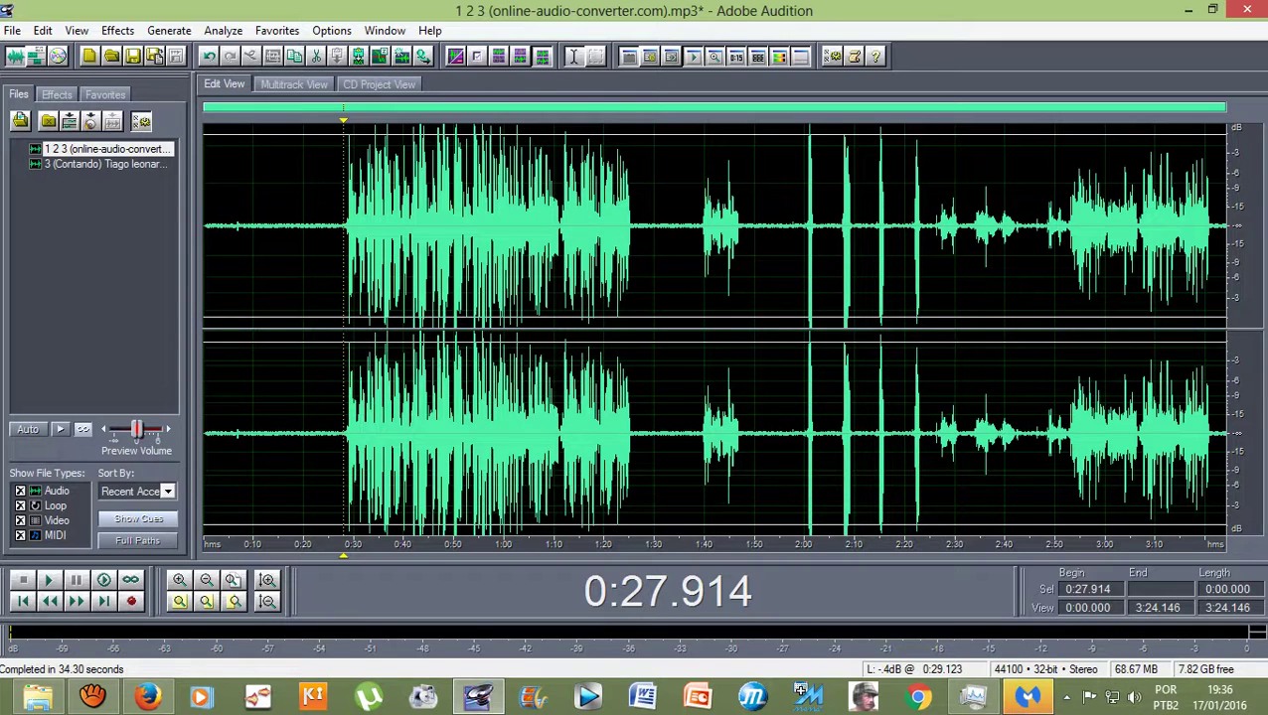
pyautogui.press('space')
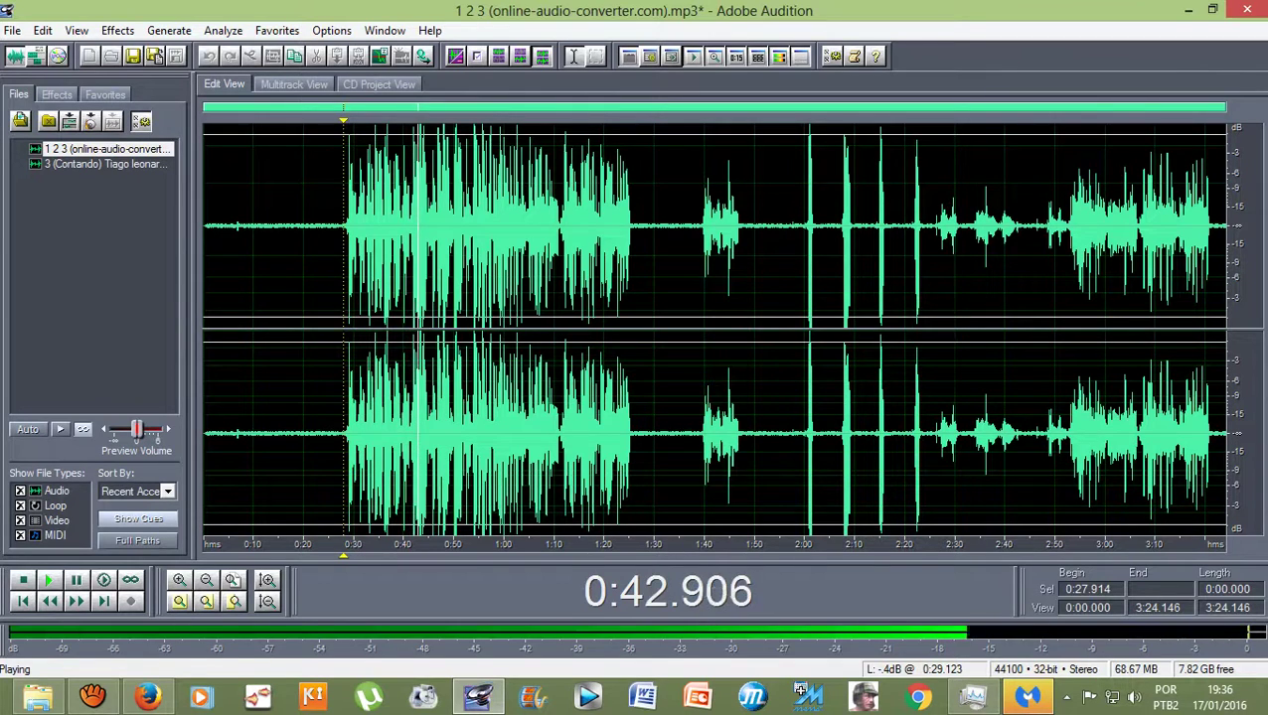
pyautogui.press('space')
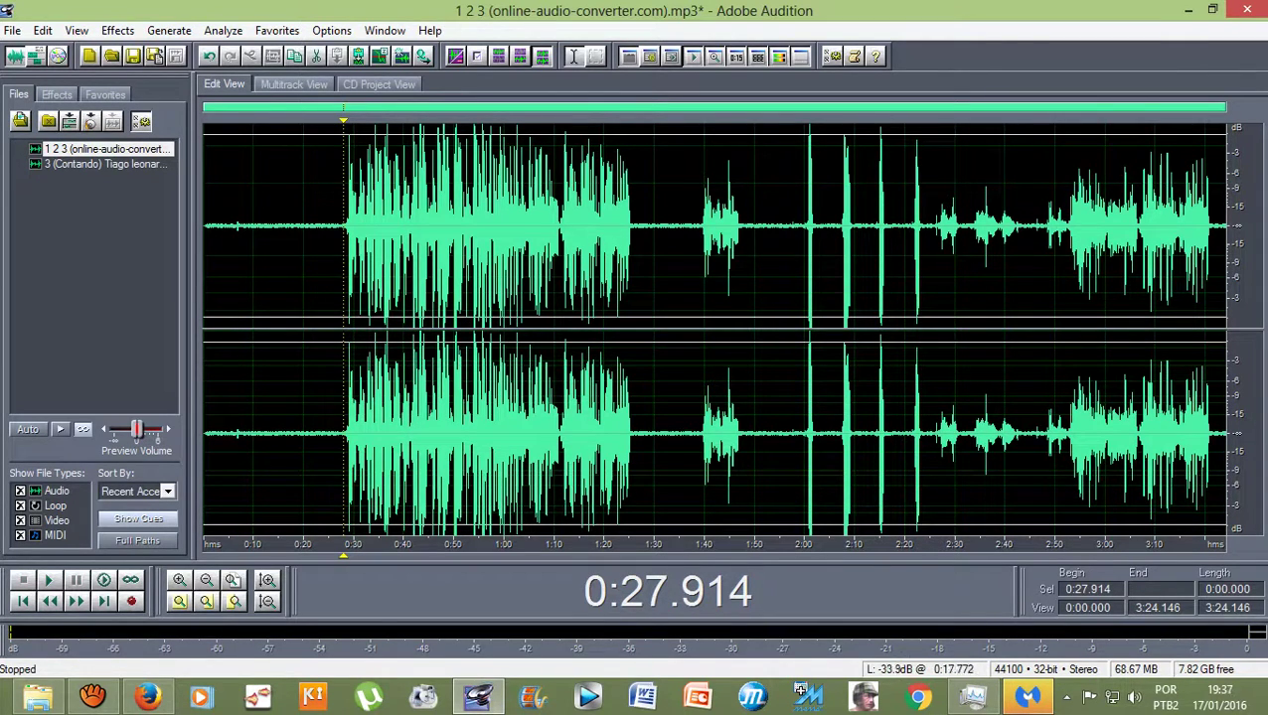
# Place the "3 (Contando)" playback file at the start of Track 1 in the multitrack session and audition both tracks together
pyautogui.click(295, 85)
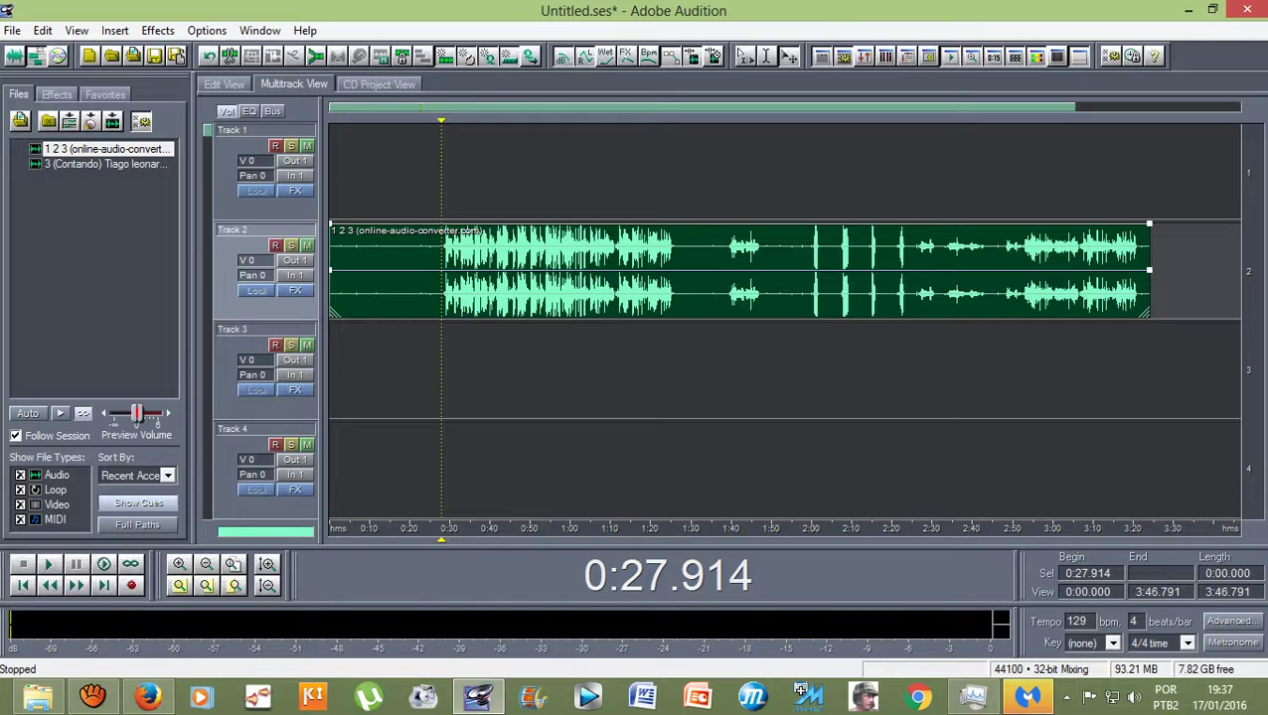
pyautogui.click(105, 164)
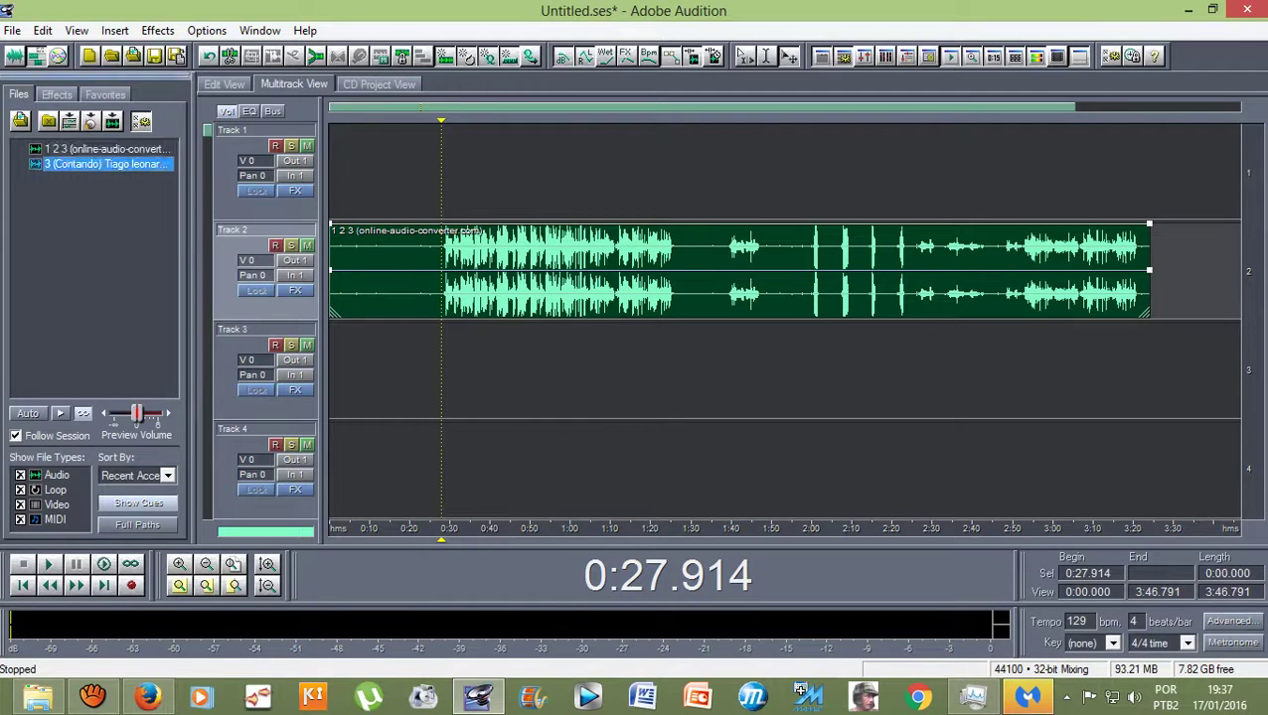
pyautogui.moveTo(105, 164); pyautogui.dragTo(338, 197)
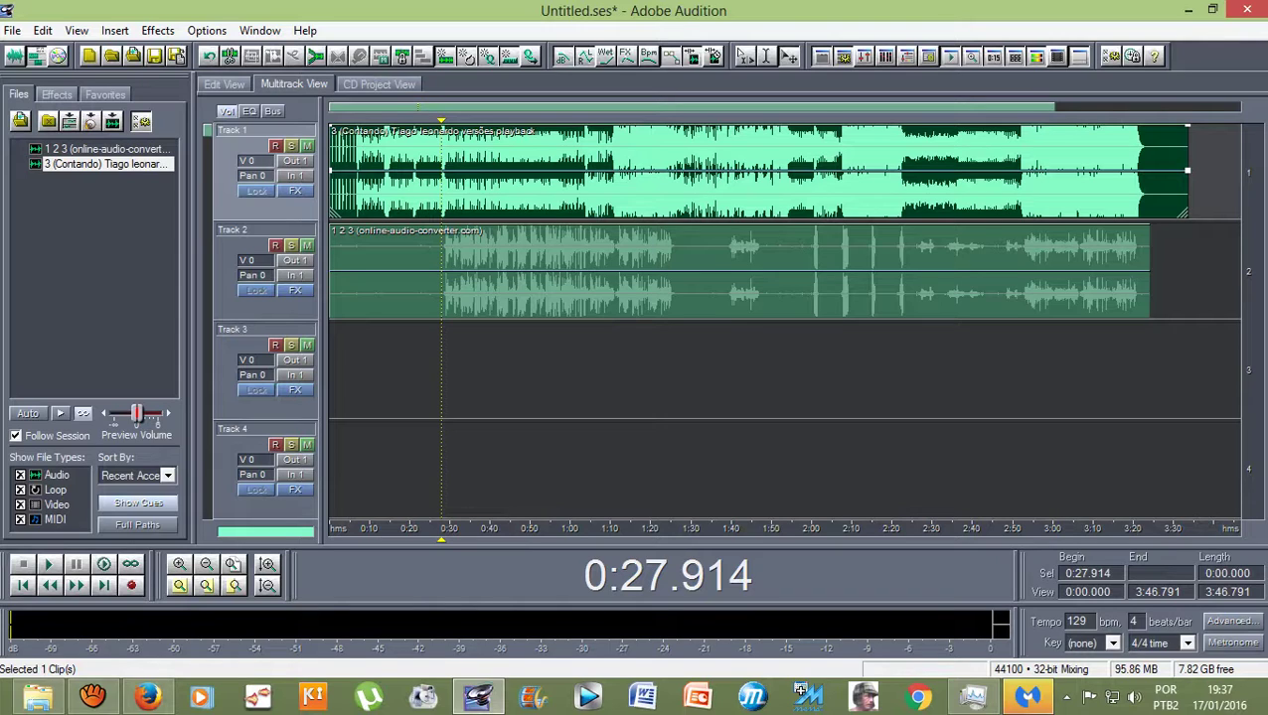
pyautogui.press('space')
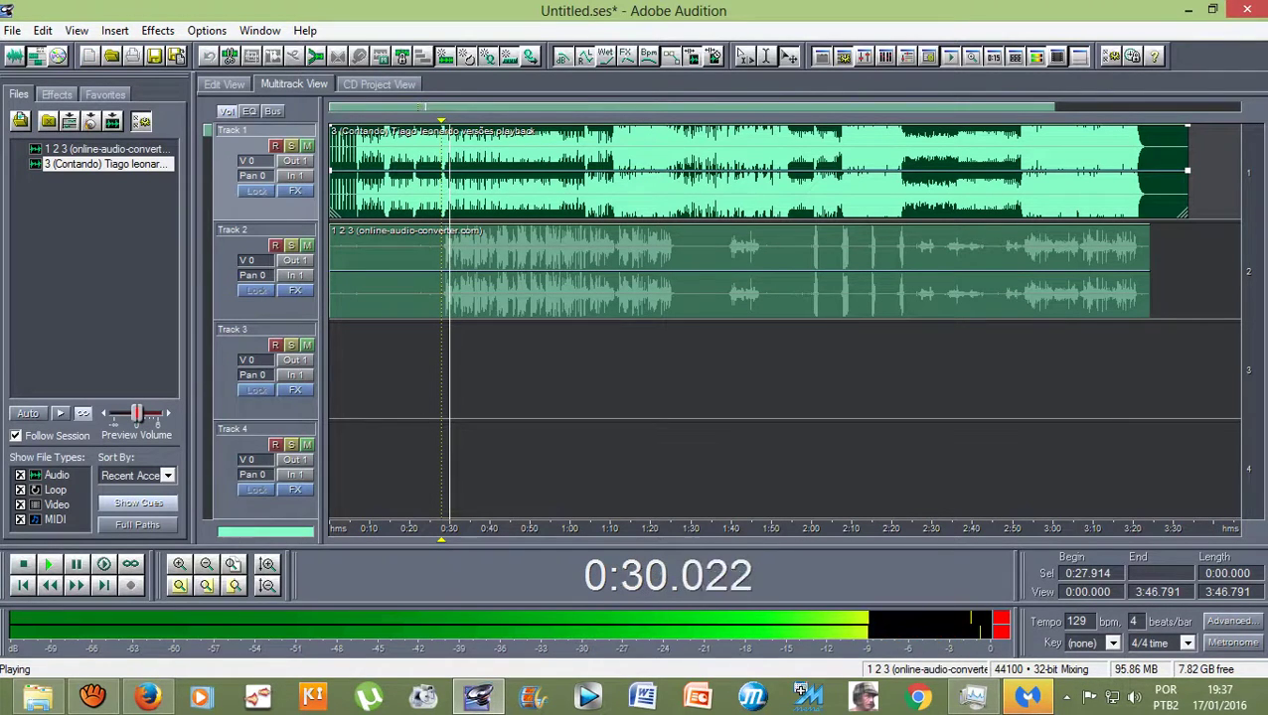
pyautogui.press('space')
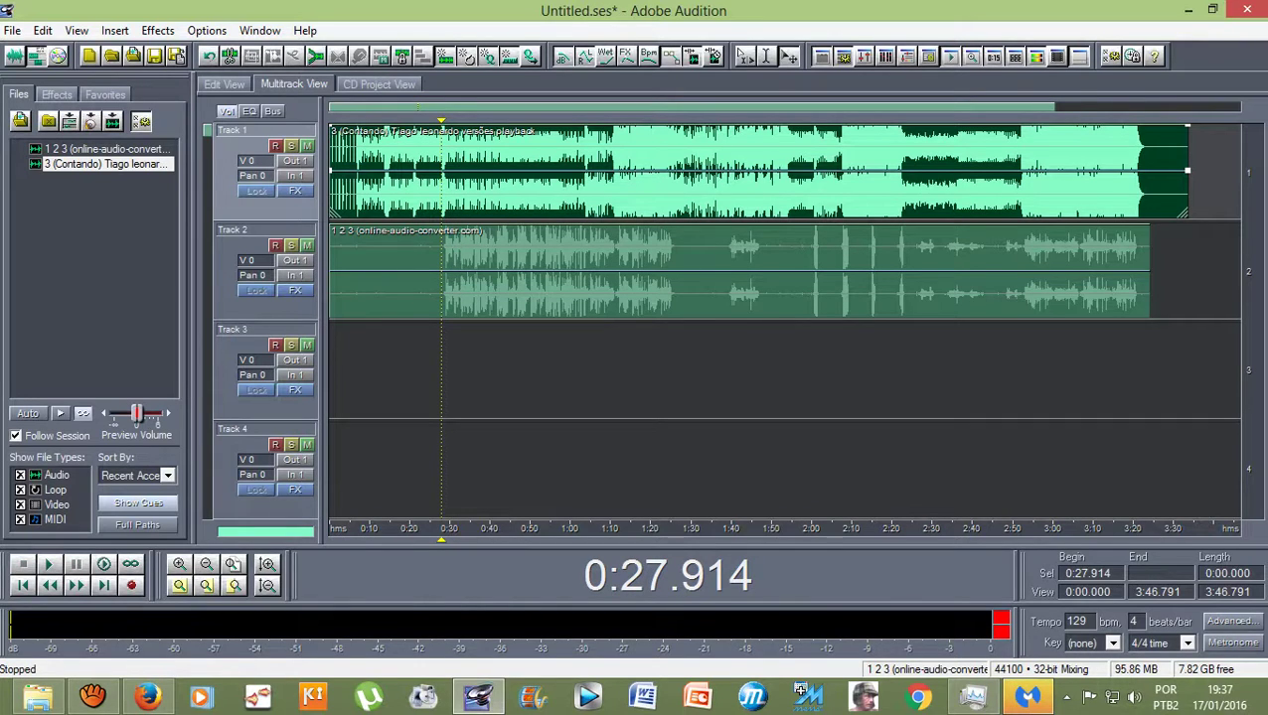
# Trim the vocal clip on Track 2 to start at 0:27.9 and end at about 3:21
pyautogui.click(738, 270)
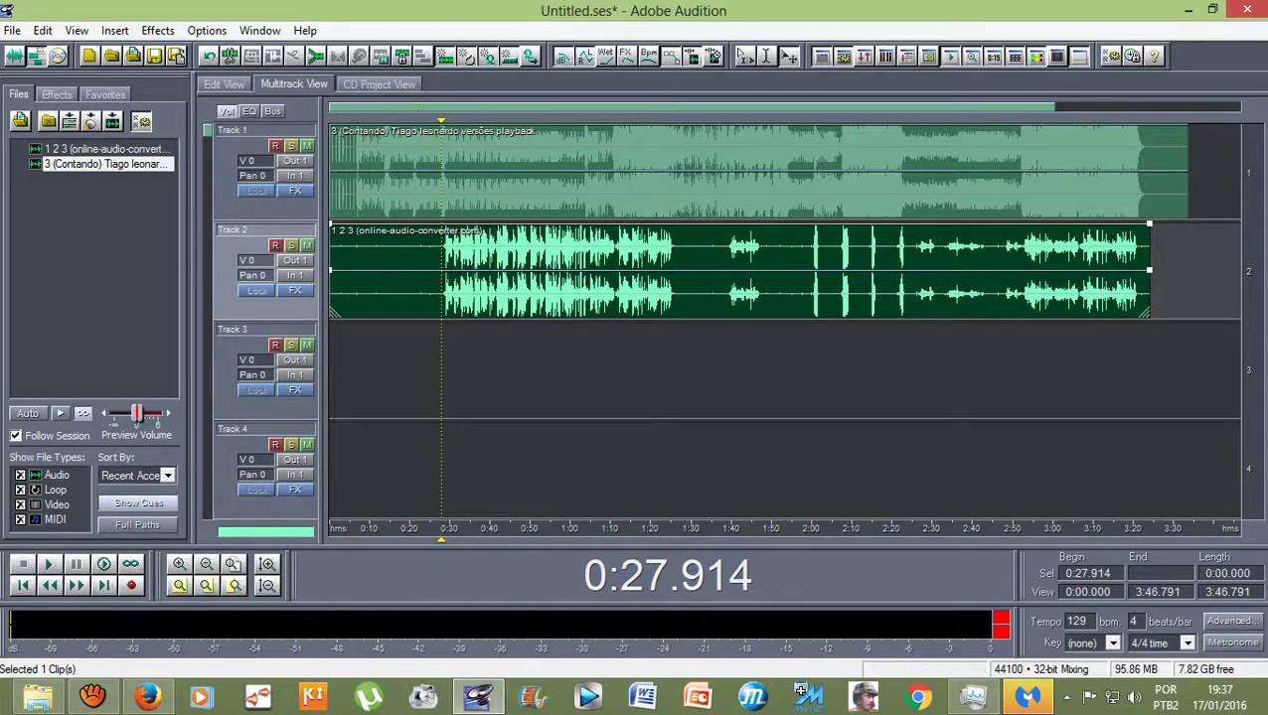
pyautogui.moveTo(331, 271); pyautogui.dragTo(442, 271)
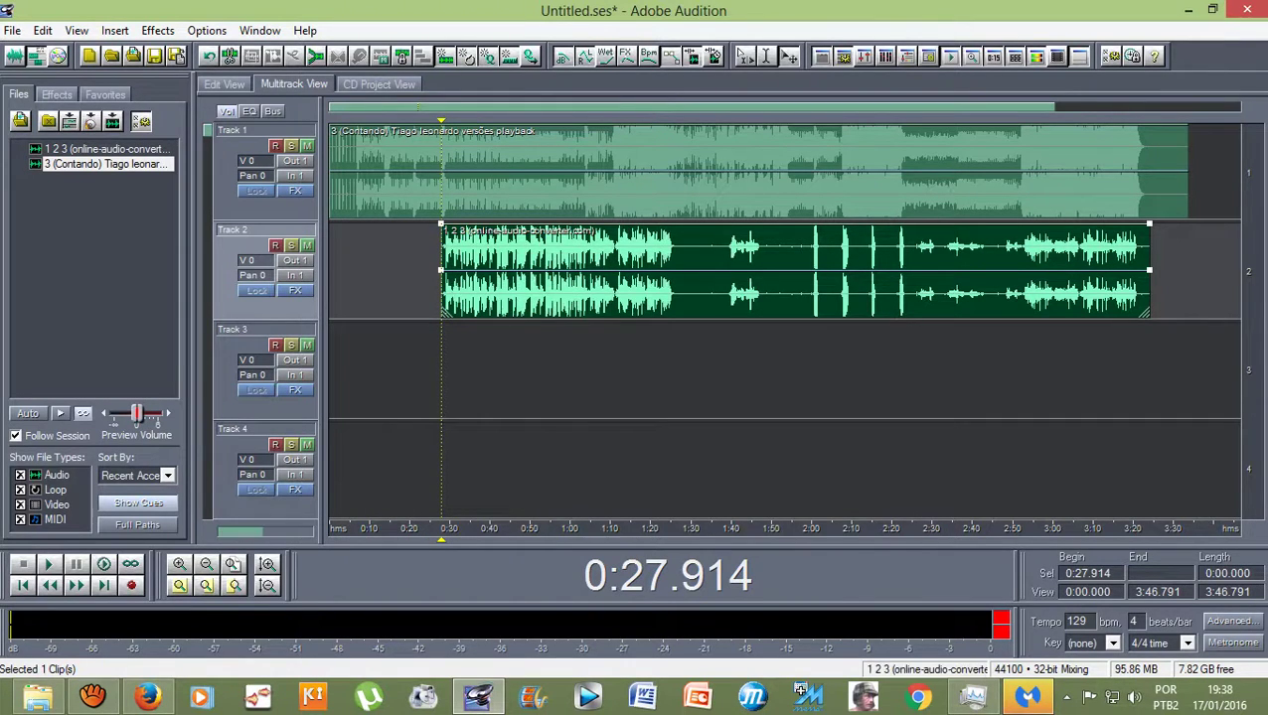
pyautogui.moveTo(1149, 271); pyautogui.dragTo(1139, 271)
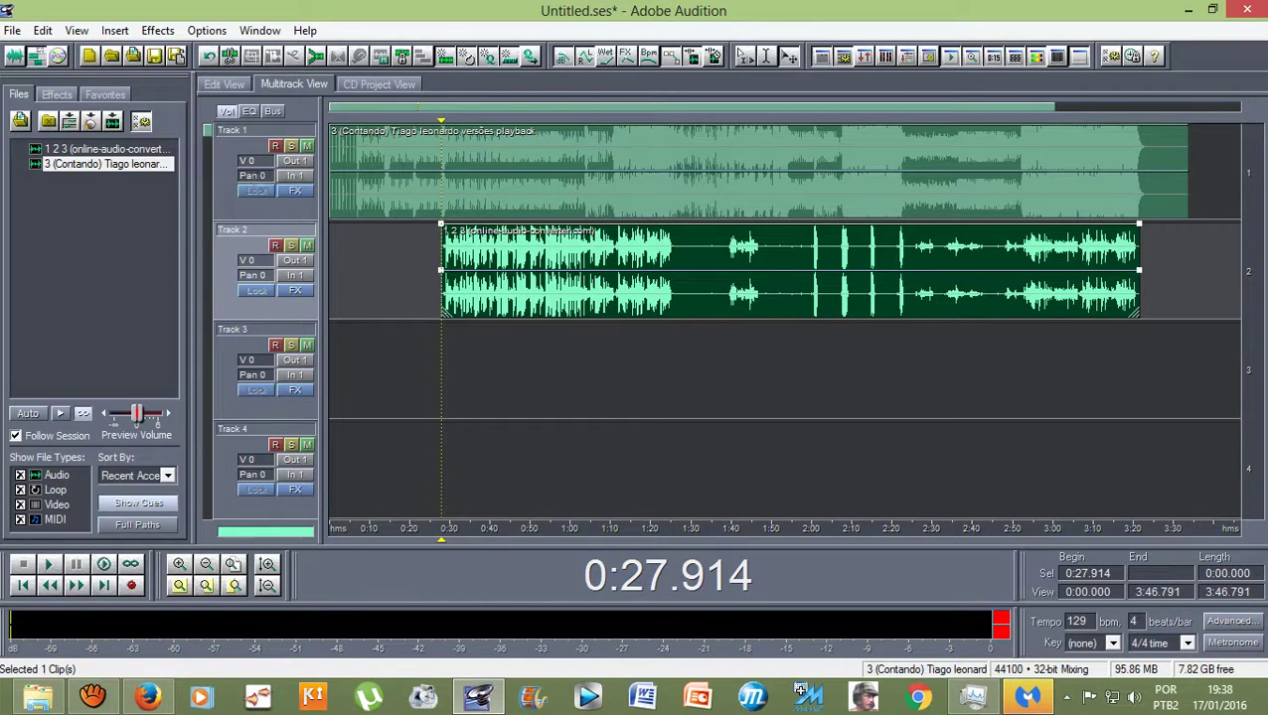
# Lower the volume of the playback on Track 1 to -5.4 dB
pyautogui.rightClick(249, 161)
pyautogui.moveTo(284, 164); pyautogui.dragTo(284, 186)
pyautogui.click(313, 20)
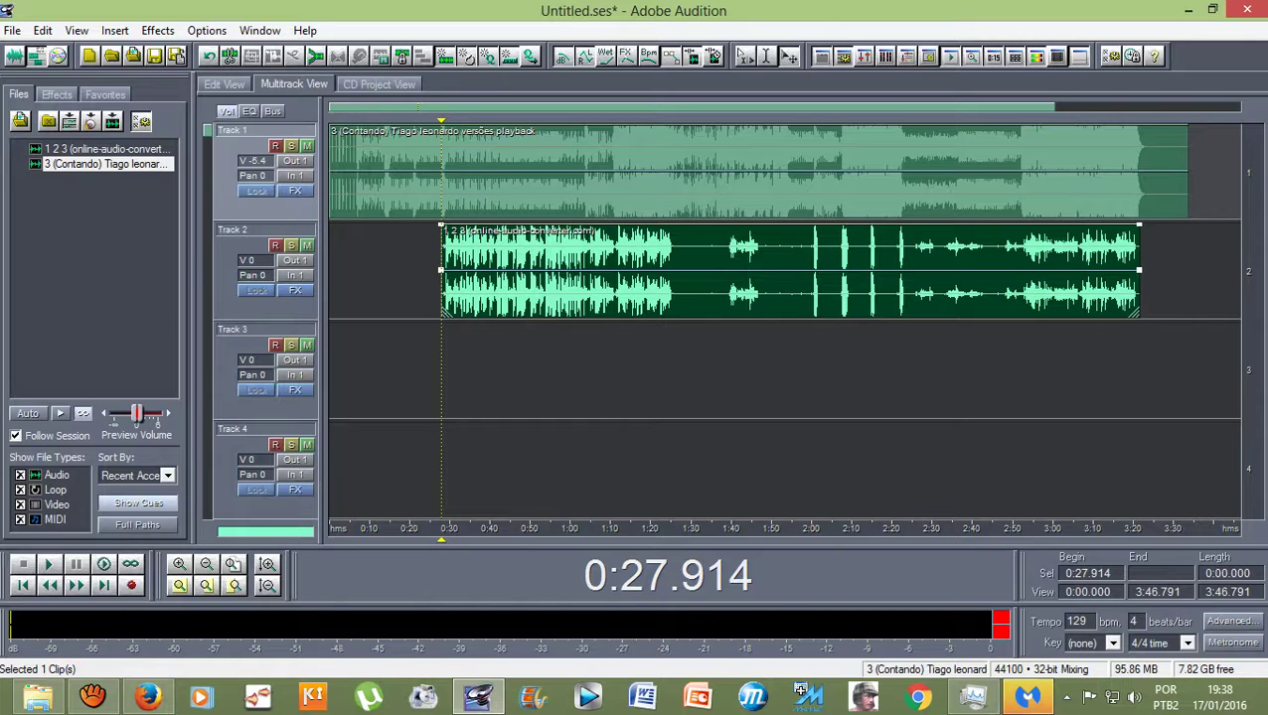
# Move the Track 2 vocal clip slightly earlier so that it starts at about 0:27.8
pyautogui.scroll(8, 442, 270)
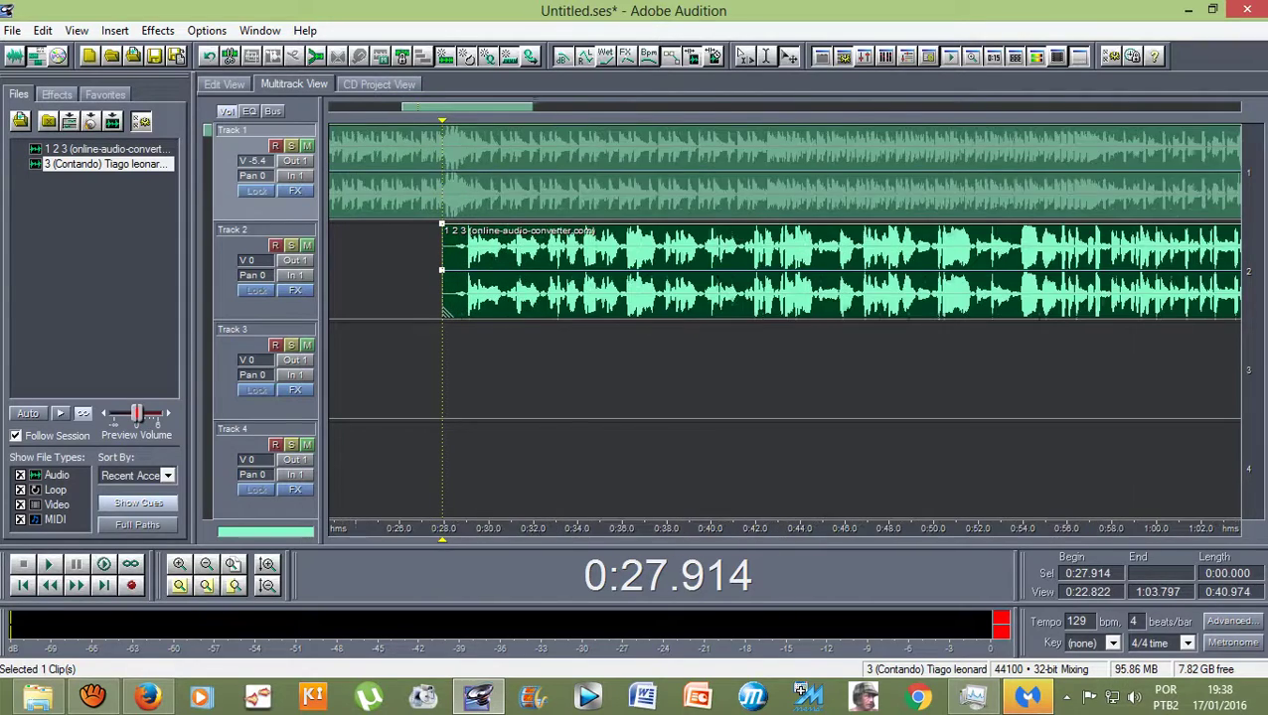
pyautogui.press('=')
pyautogui.press('=')
pyautogui.press('=')
pyautogui.press('=')
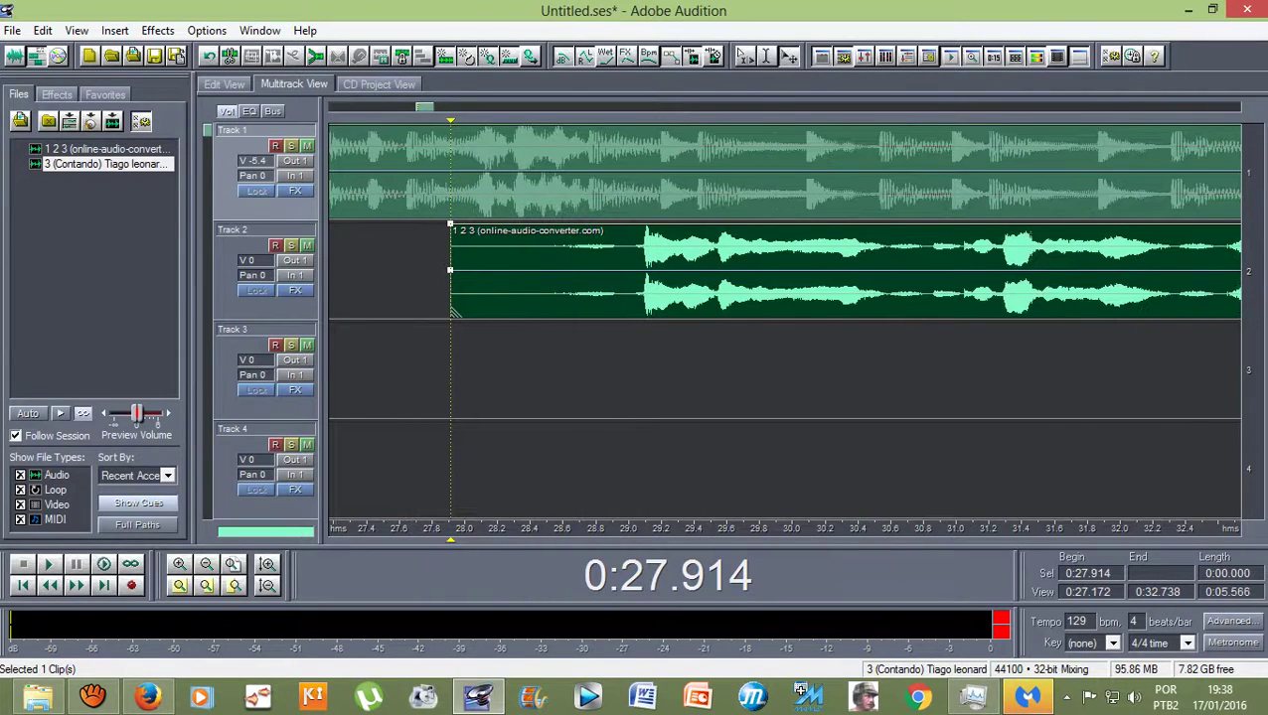
pyautogui.press('=')
pyautogui.press('=')
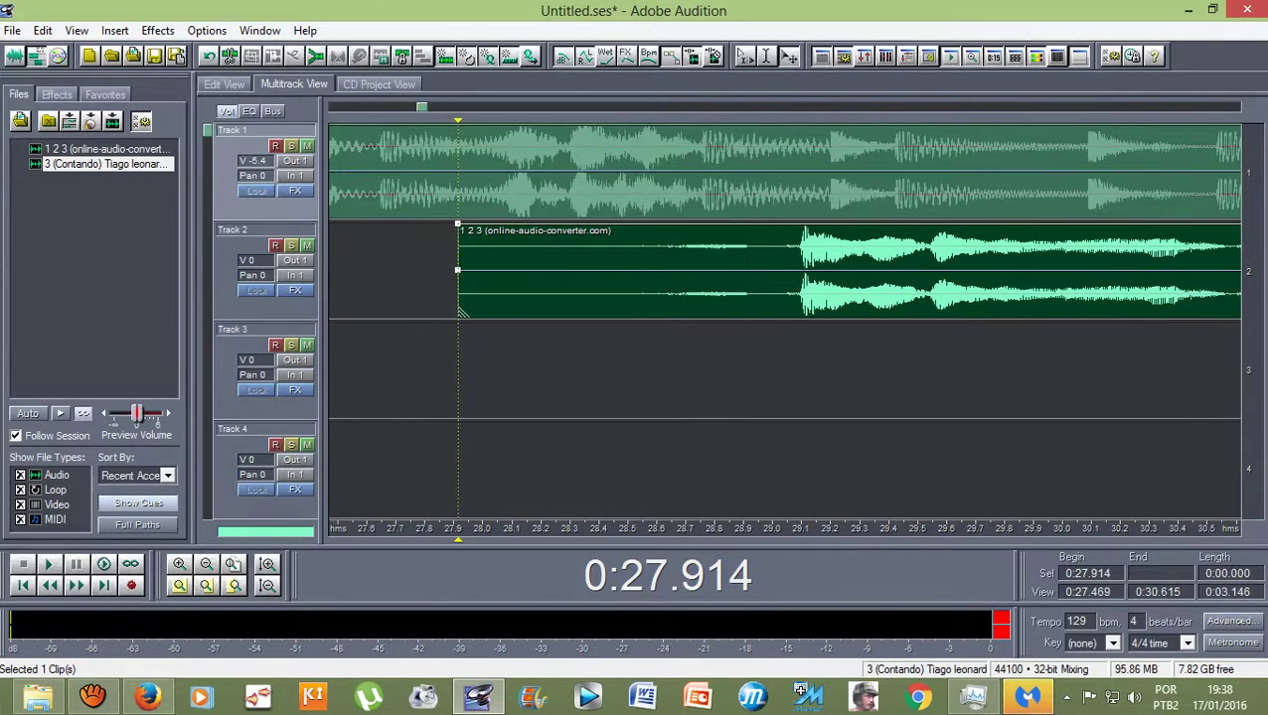
pyautogui.moveTo(636, 270); pyautogui.dragTo(555, 269)
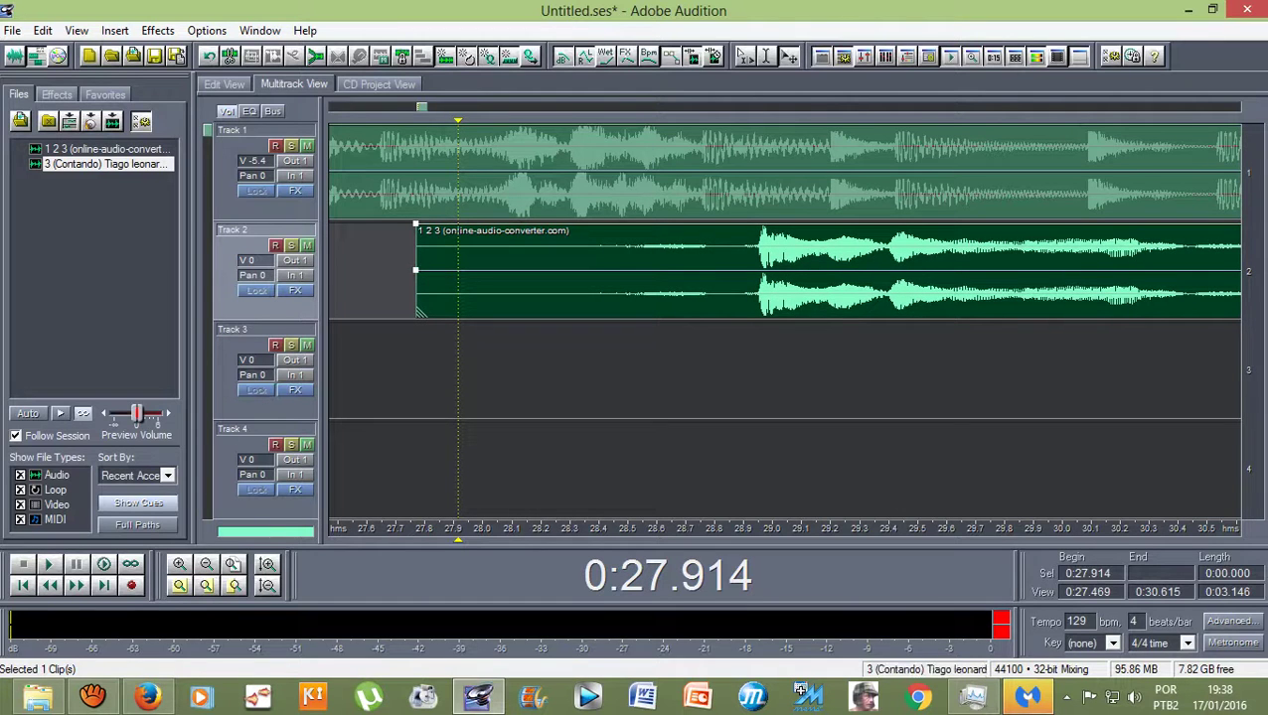
# Play both tracks from 0:27.9 and examine the waveforms to check the vocal's timing against the playback
pyautogui.scroll(-6, 512, 268)
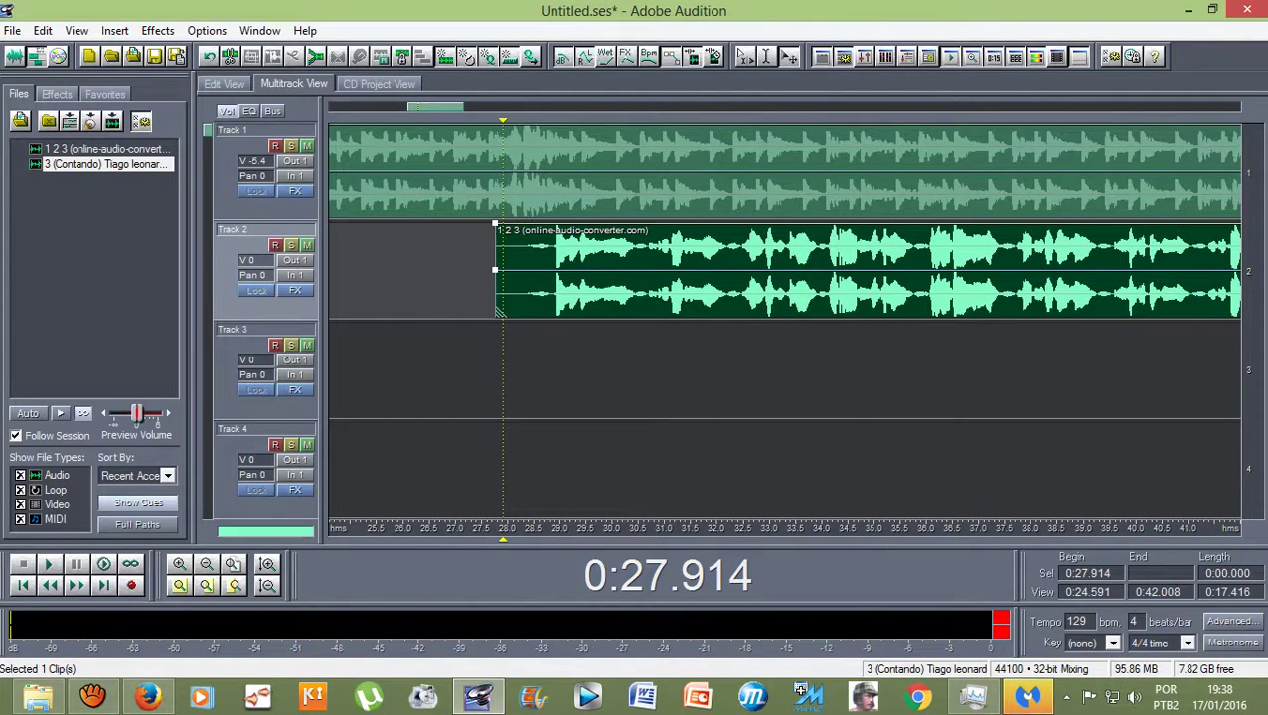
pyautogui.press('space')
pyautogui.press('space')
pyautogui.press('=')
pyautogui.press('=')
pyautogui.press('=')
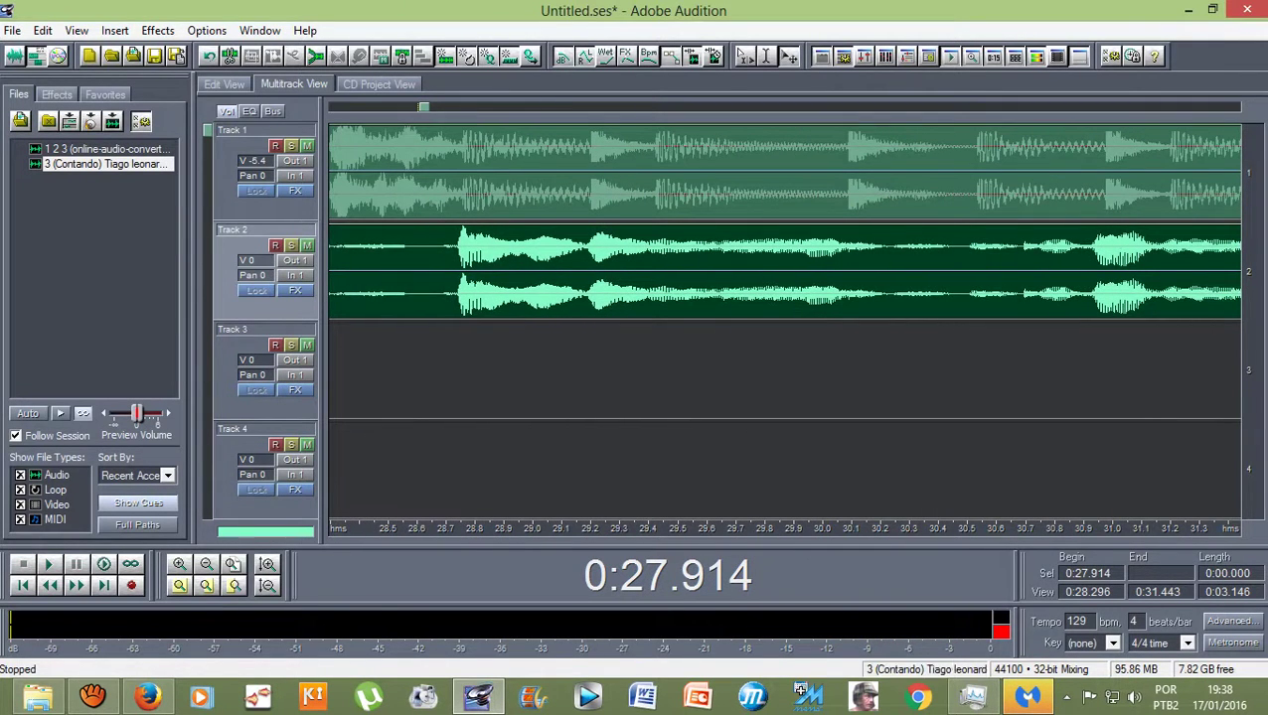
pyautogui.press('-')
pyautogui.press('-')
pyautogui.press('-')
pyautogui.press('-')
pyautogui.press('space')
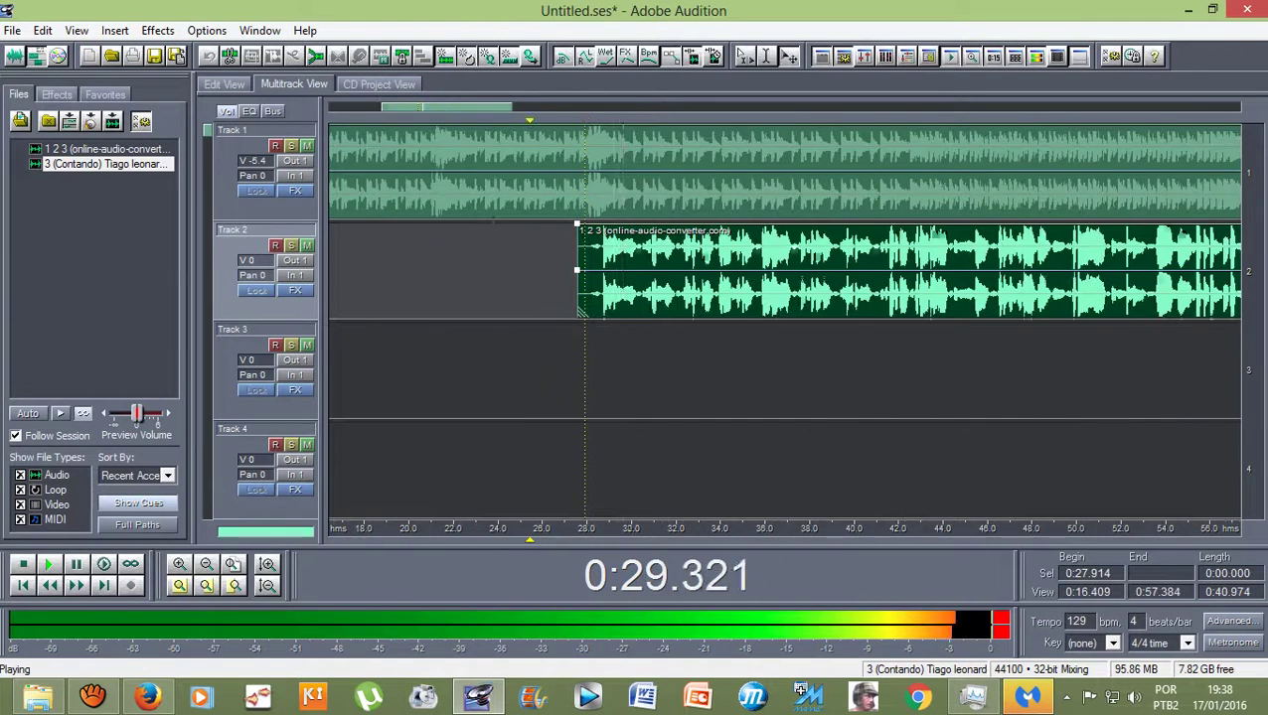
pyautogui.press('\\')
pyautogui.press('space')
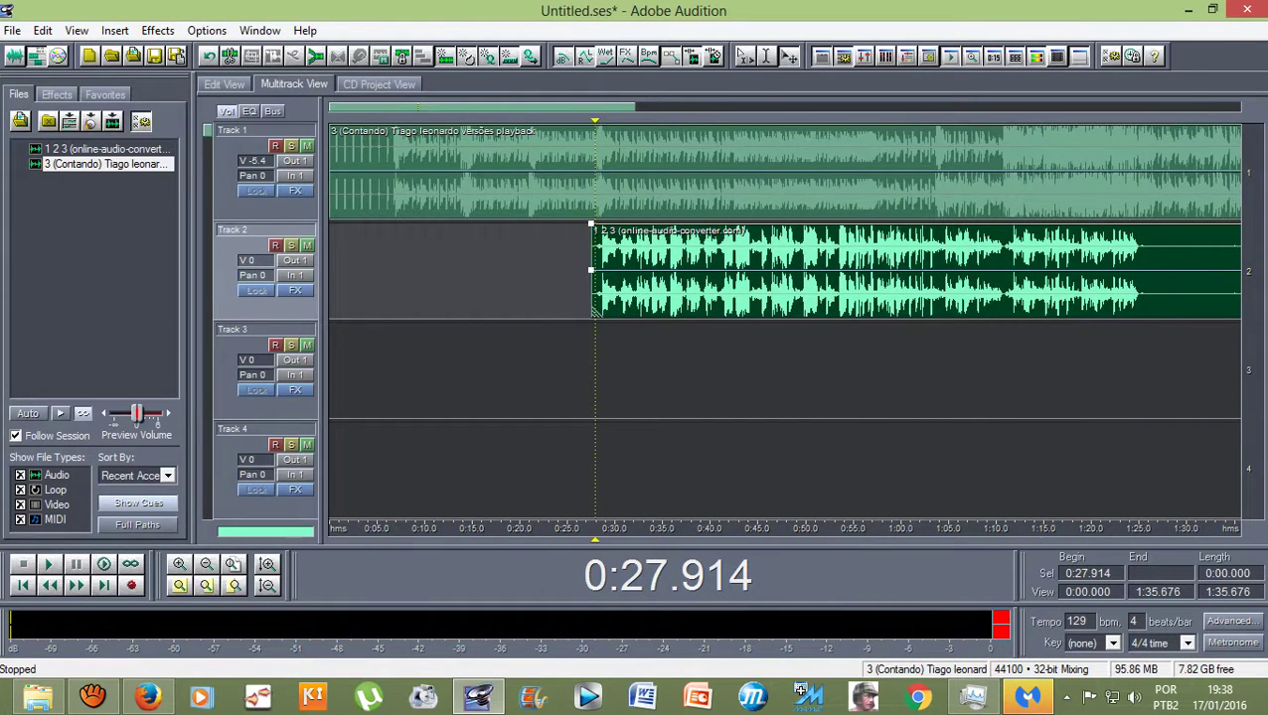
# Play both tracks from 0:27.914 and examine how the vocal waveform on Track 2 lines up with the playback
pyautogui.press('space')
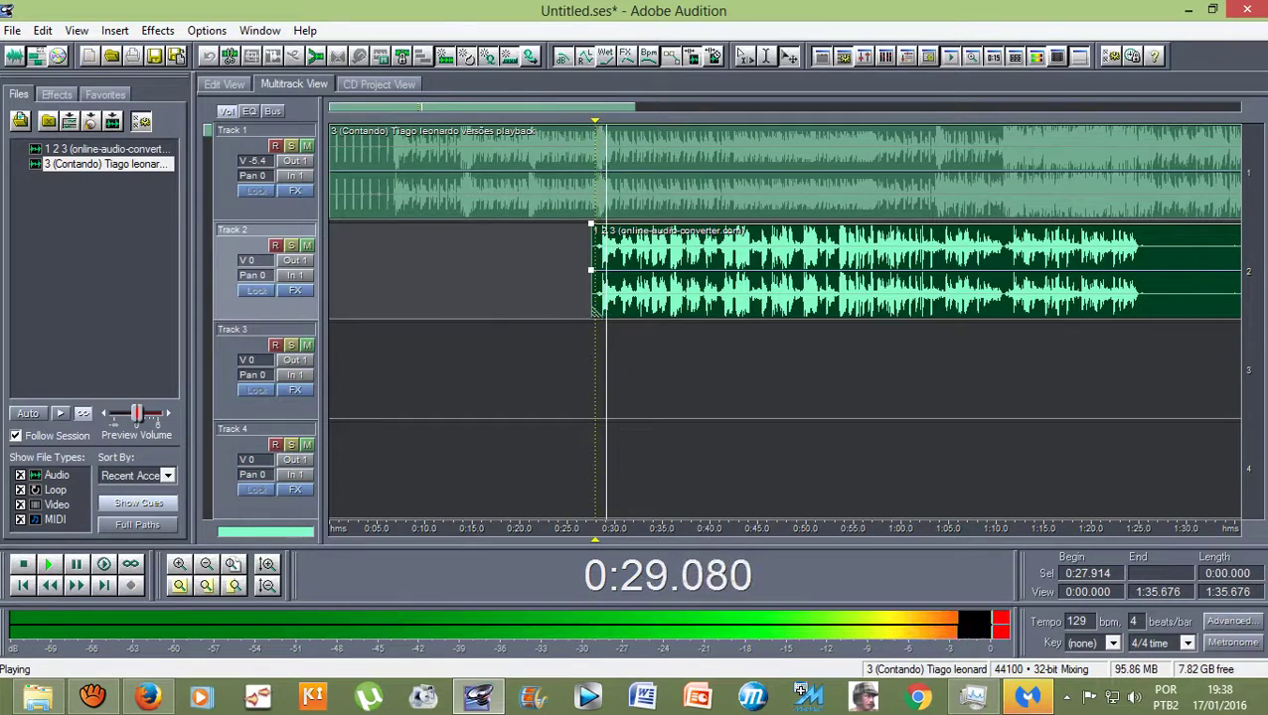
pyautogui.scroll(-3, 784, 271)
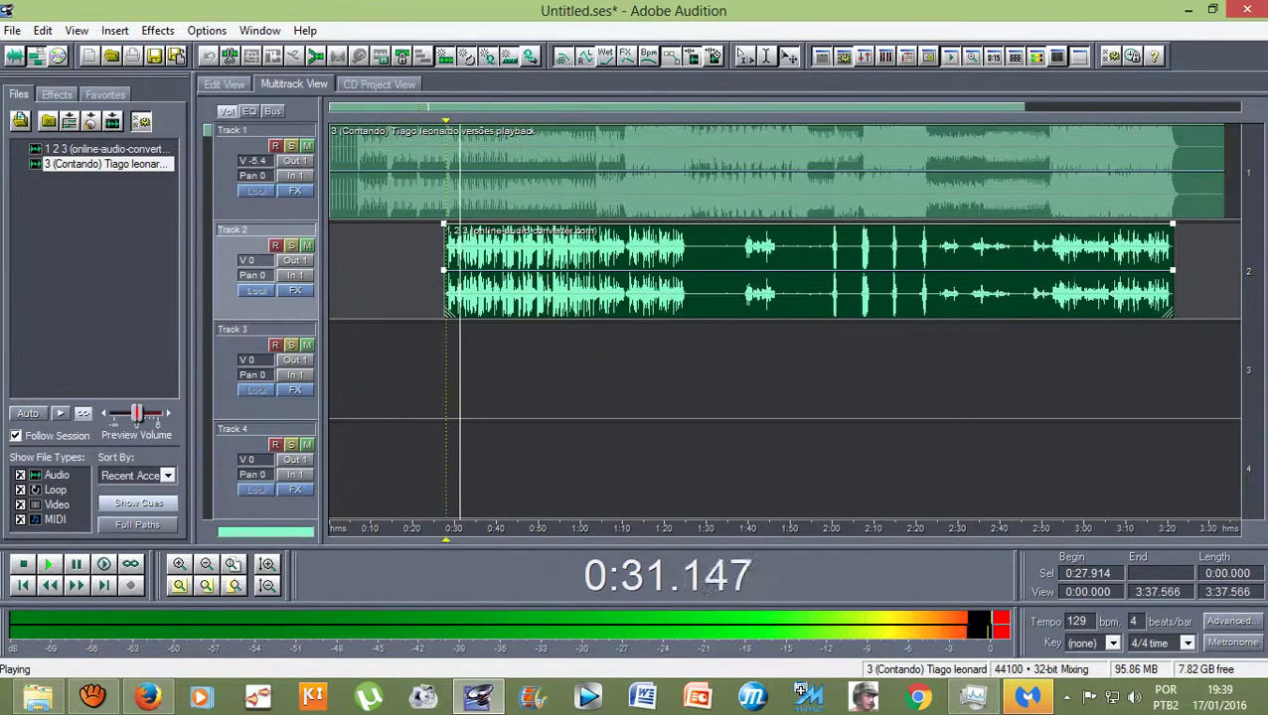
pyautogui.scroll(-1, 551, 270)
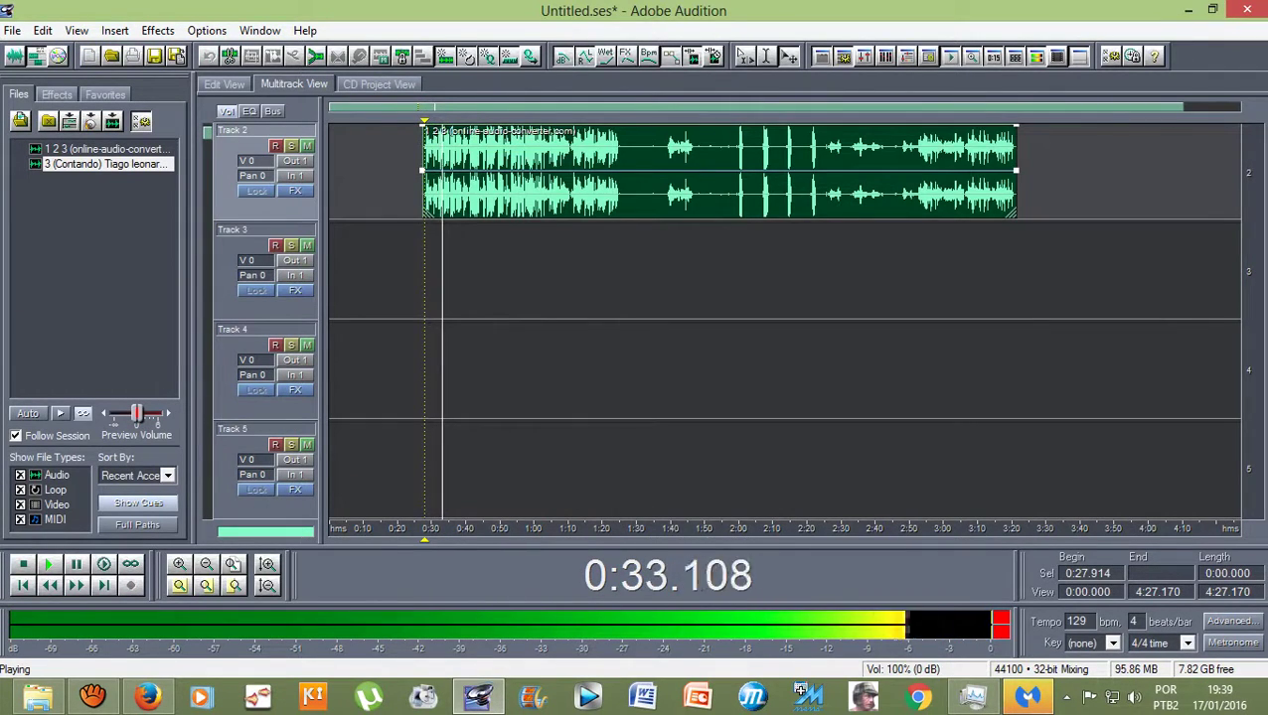
pyautogui.scroll(3, 551, 171)
pyautogui.press('=')
pyautogui.press('=')
pyautogui.press('=')
pyautogui.press('=')
pyautogui.press('=')
pyautogui.press('=')
pyautogui.press('=')
pyautogui.press('=')
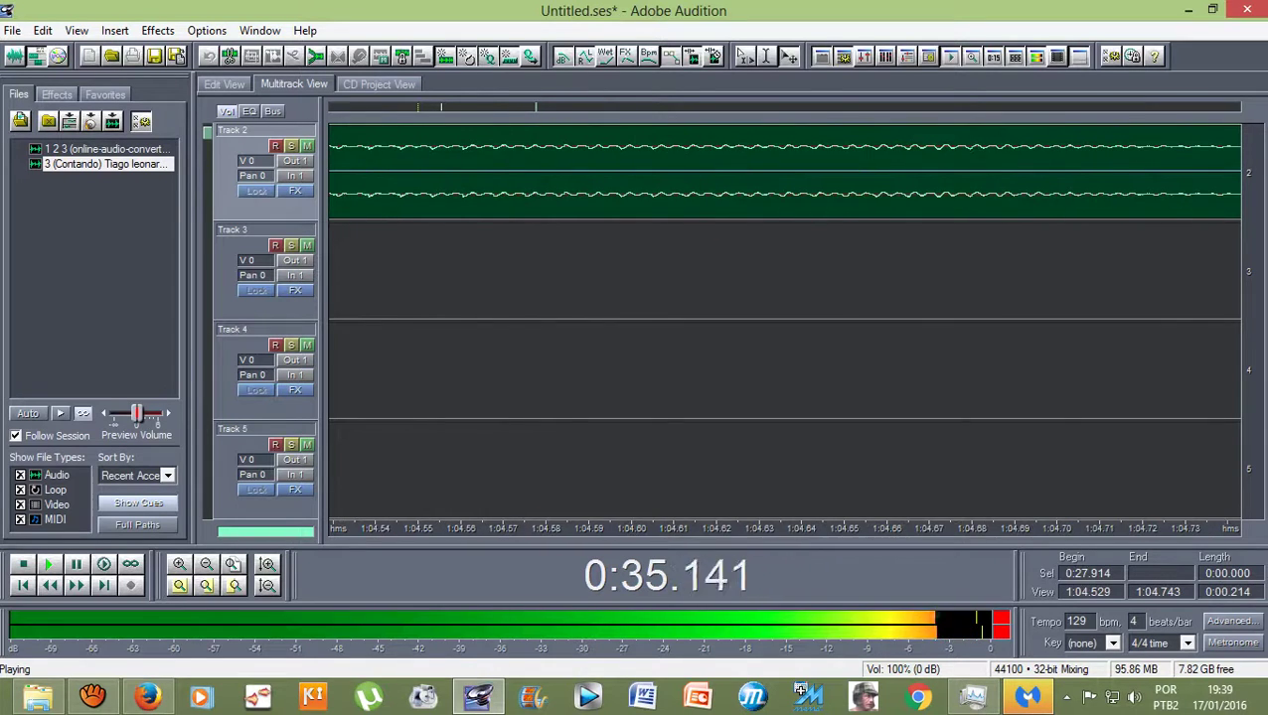
pyautogui.scroll(1, 1158, 171)
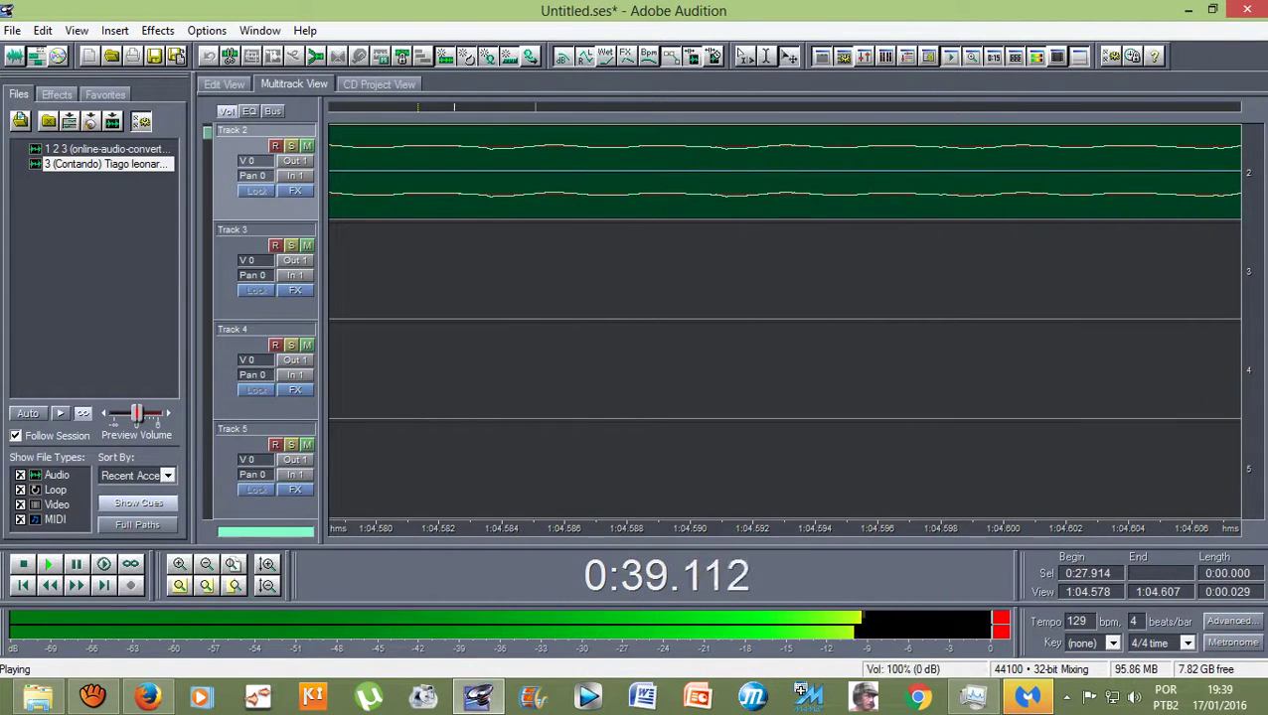
pyautogui.press('-')
pyautogui.press('-')
pyautogui.press('-')
pyautogui.press('-')
pyautogui.press('-')
pyautogui.press('-')
pyautogui.press('-')
pyautogui.press('-')
pyautogui.press('-')
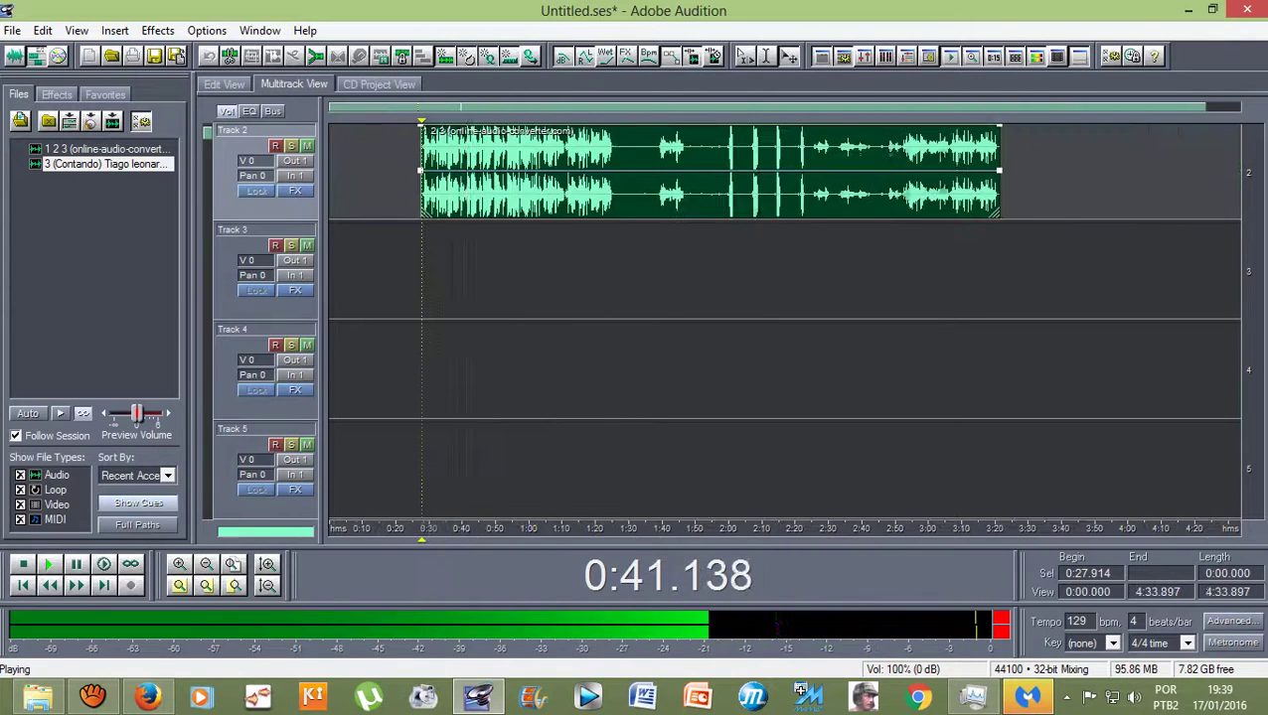
pyautogui.scroll(1, 783, 298)
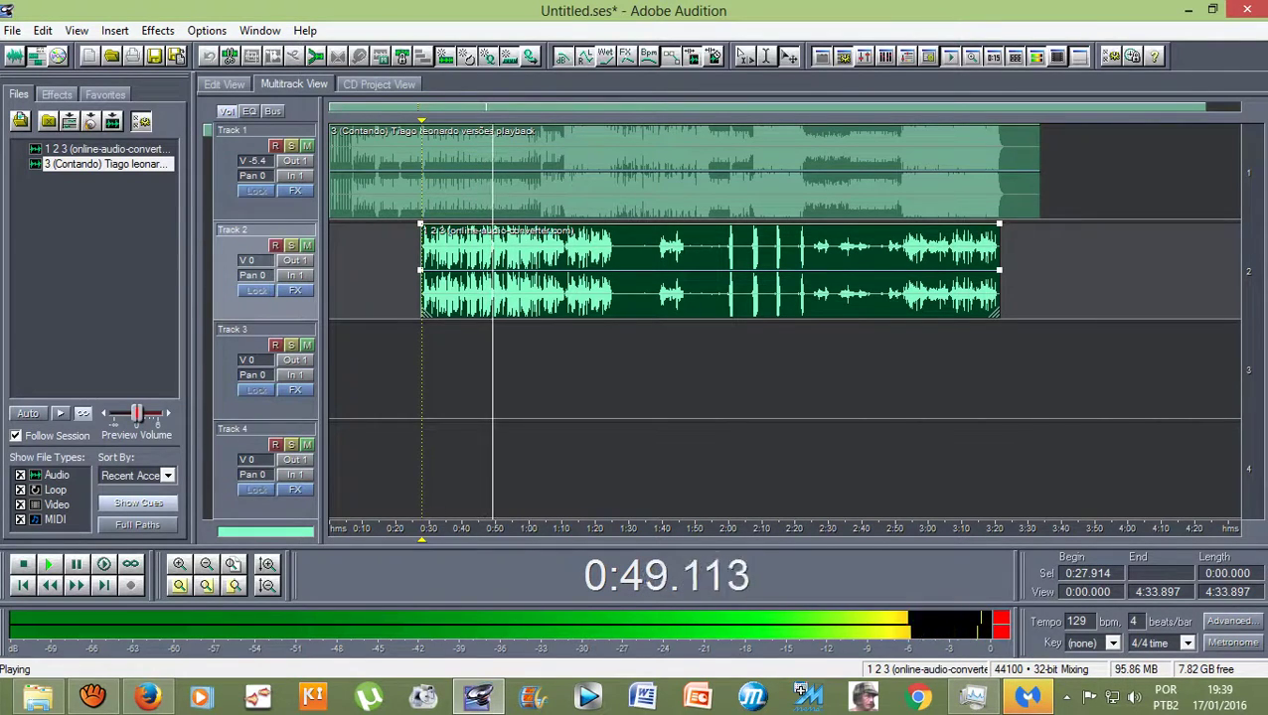
pyautogui.press('space')
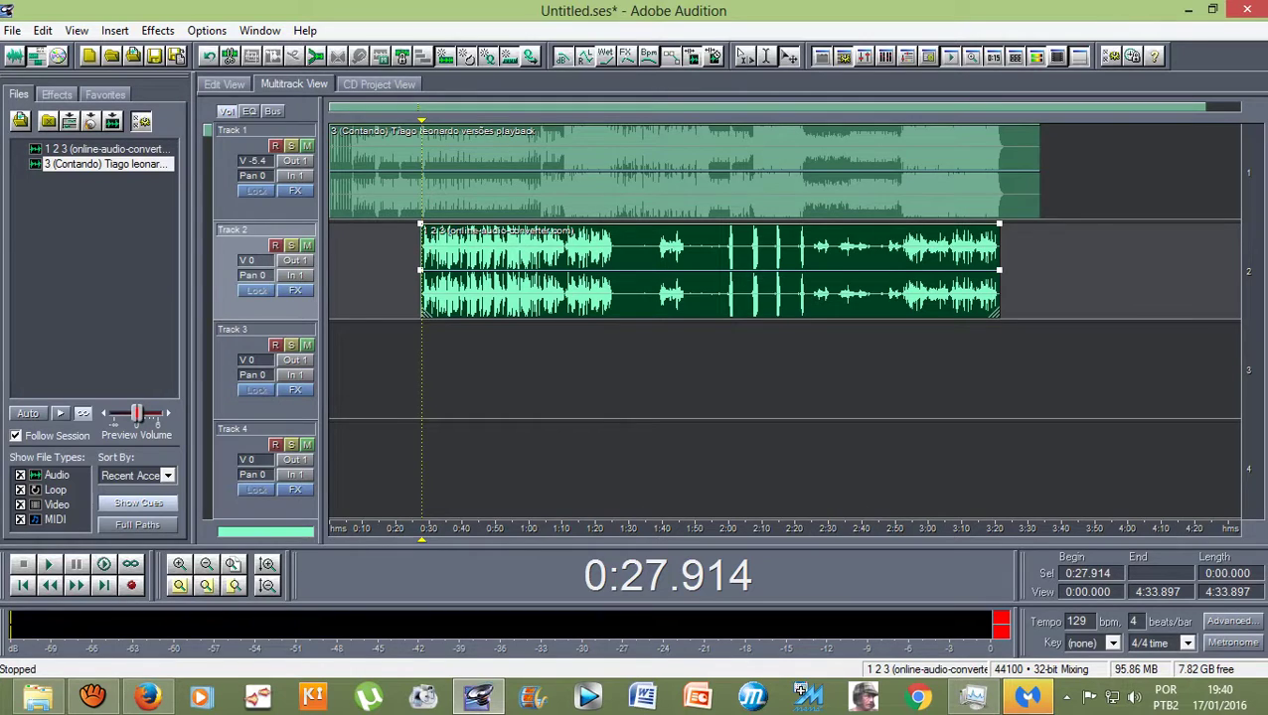
# Open the Track 2 vocal clip for waveform editing and select its audio from 0:28.581 to 3:23.778
pyautogui.doubleClick(585, 248)
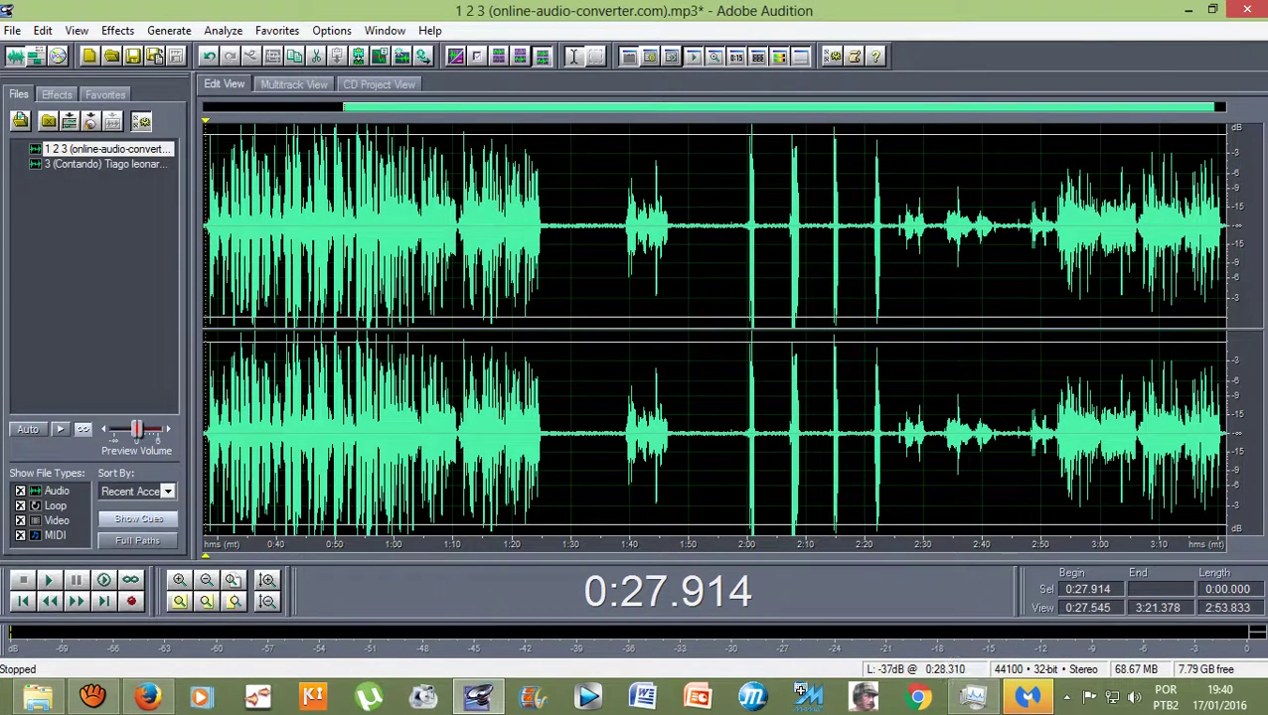
pyautogui.moveTo(204, 229); pyautogui.dragTo(1226, 427)
pyautogui.scroll(-1, 993, 249)
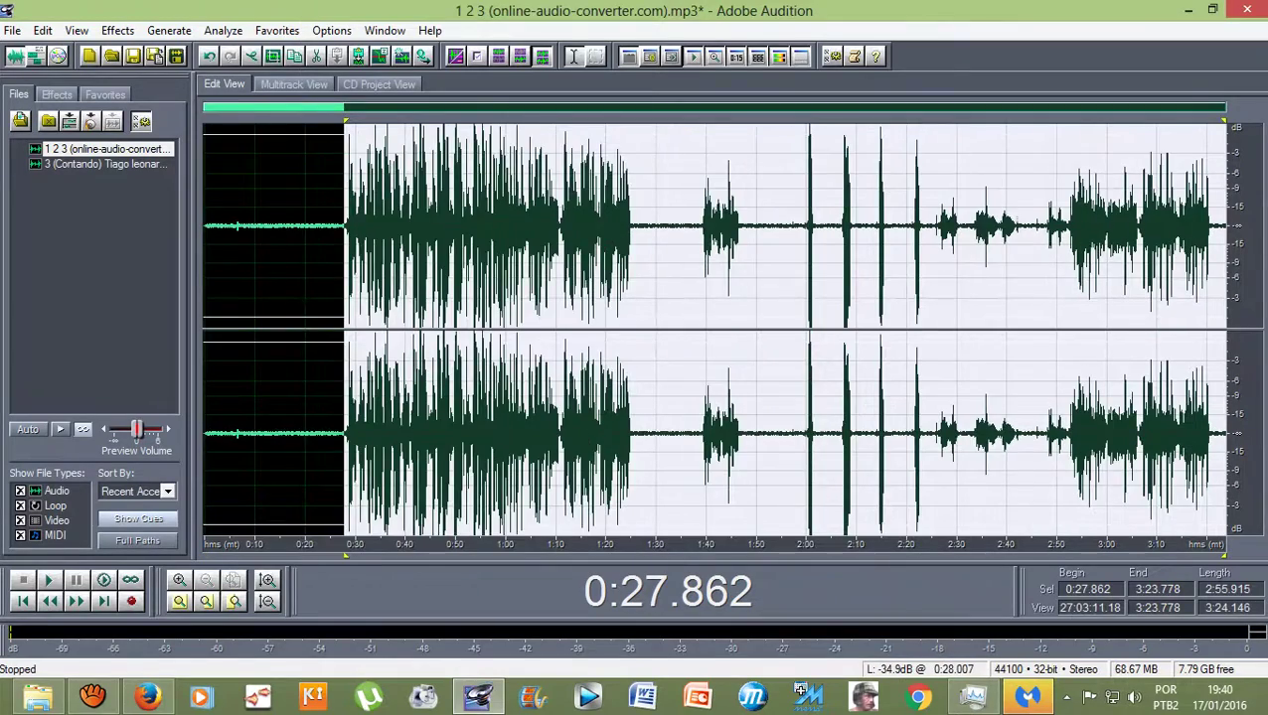
pyautogui.scroll(6, 343, 229)
pyautogui.moveTo(355, 120); pyautogui.dragTo(380, 121)
pyautogui.scroll(-6, 372, 228)
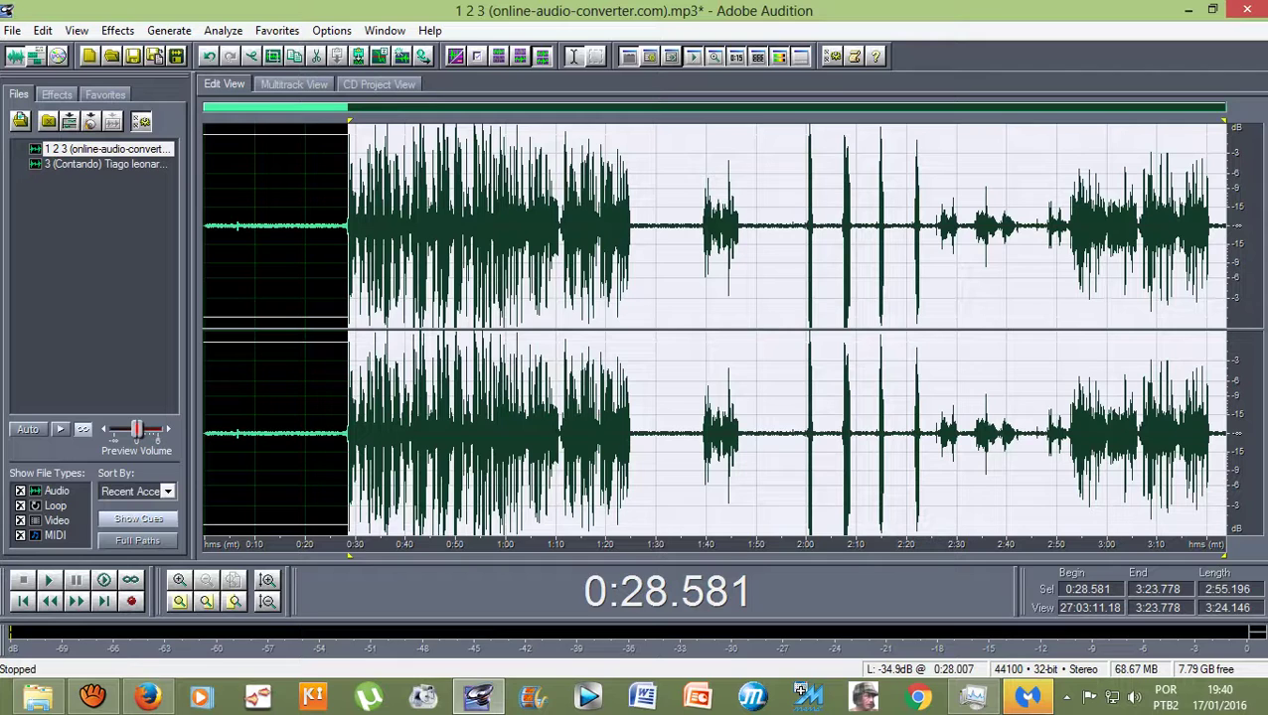
pyautogui.click(117, 29)
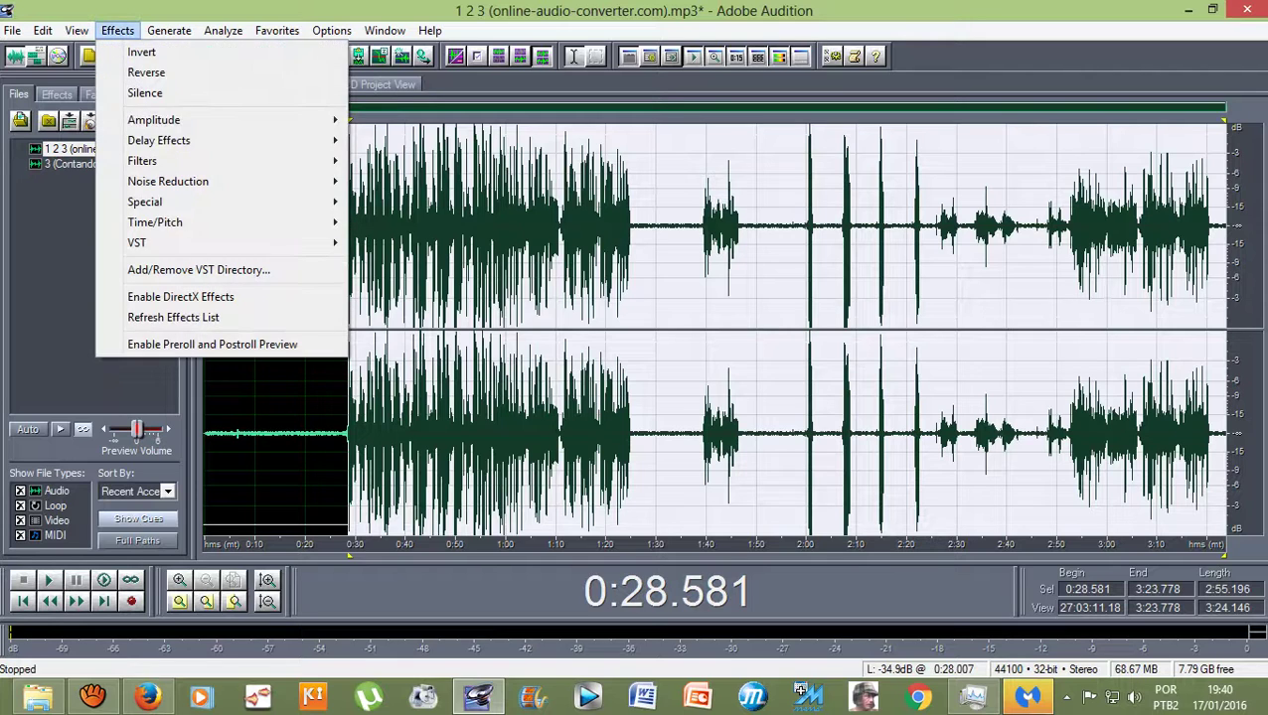
pyautogui.moveTo(278, 245)
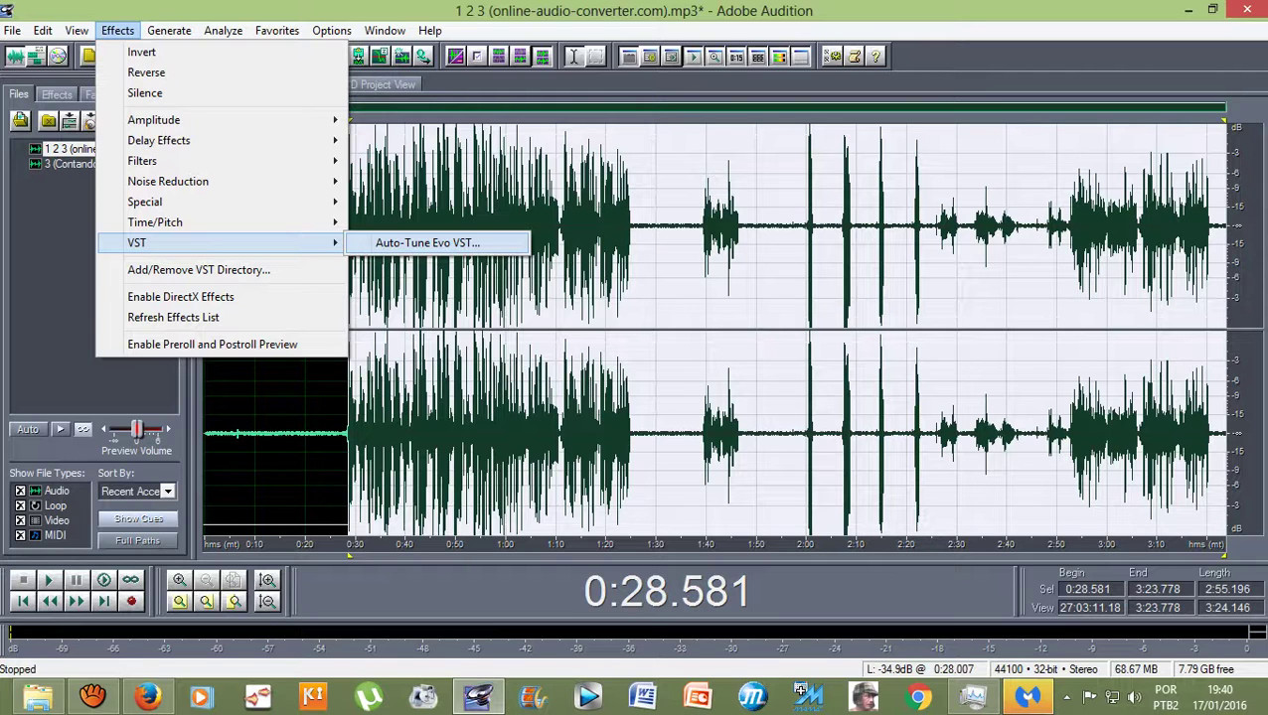
pyautogui.click(427, 243)
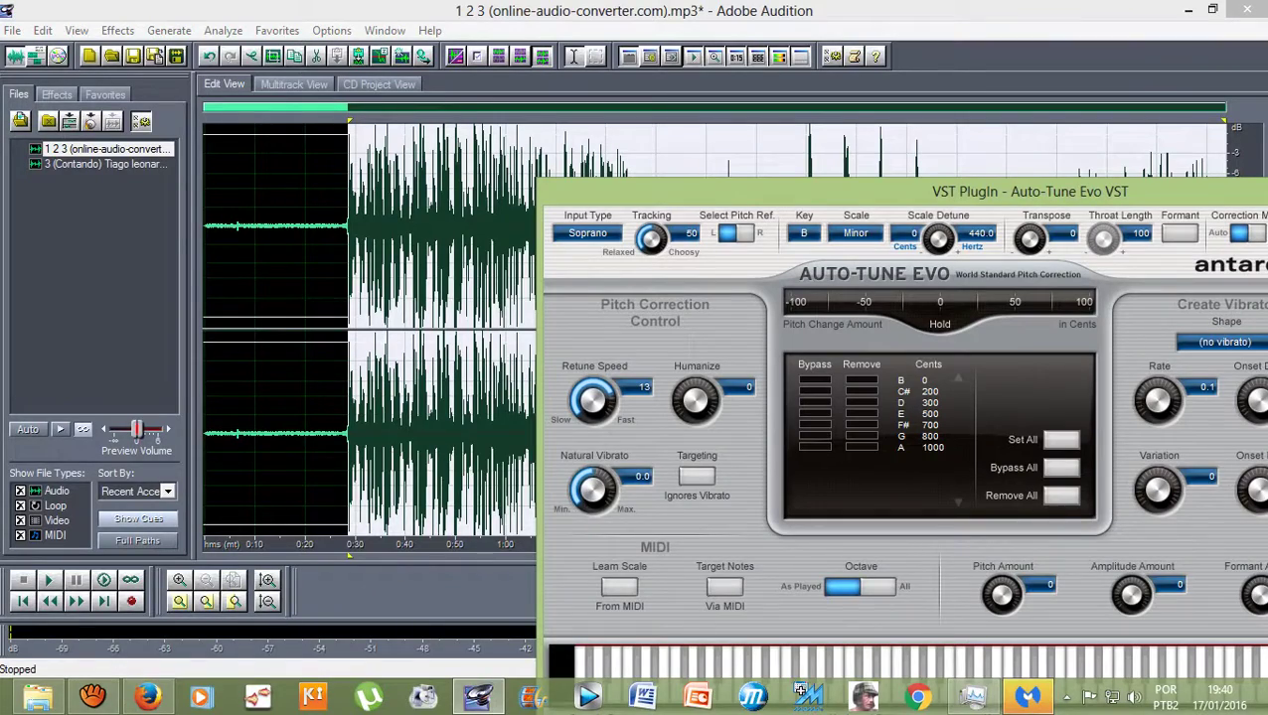
pyautogui.moveTo(1029, 191); pyautogui.dragTo(853, 99)
pyautogui.moveTo(715, 99); pyautogui.dragTo(712, 99)
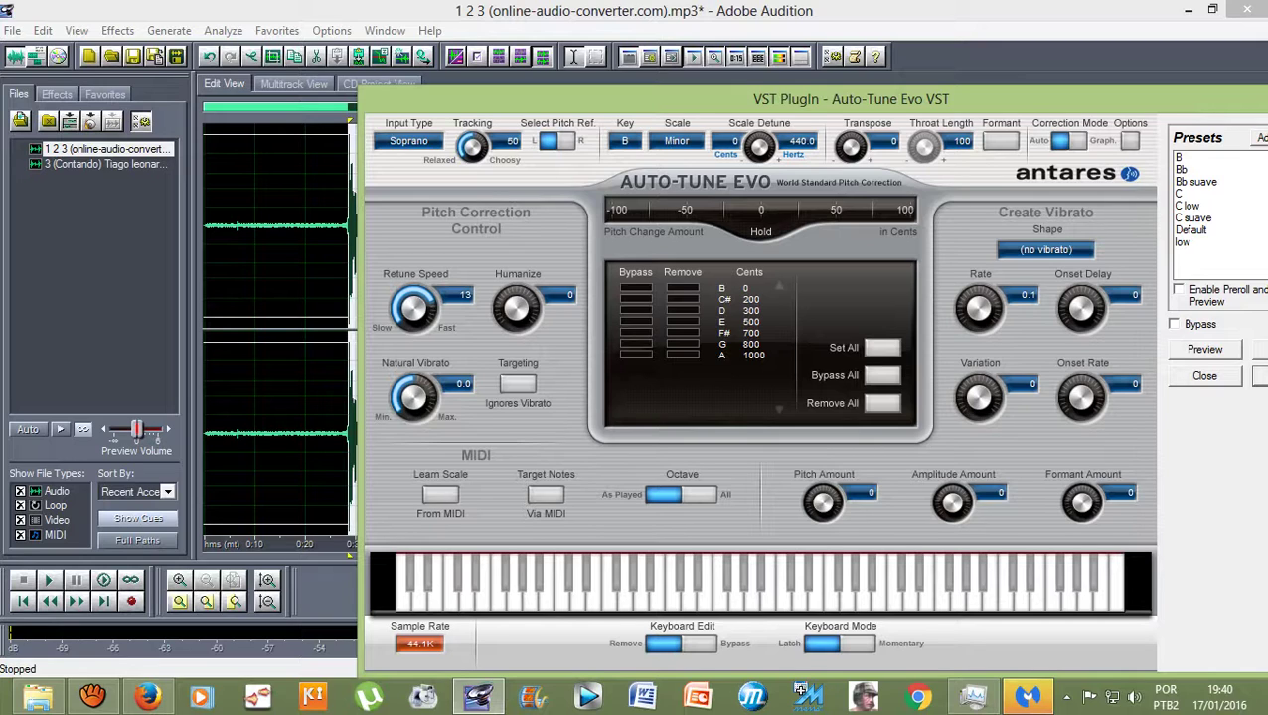
pyautogui.click(624, 140)
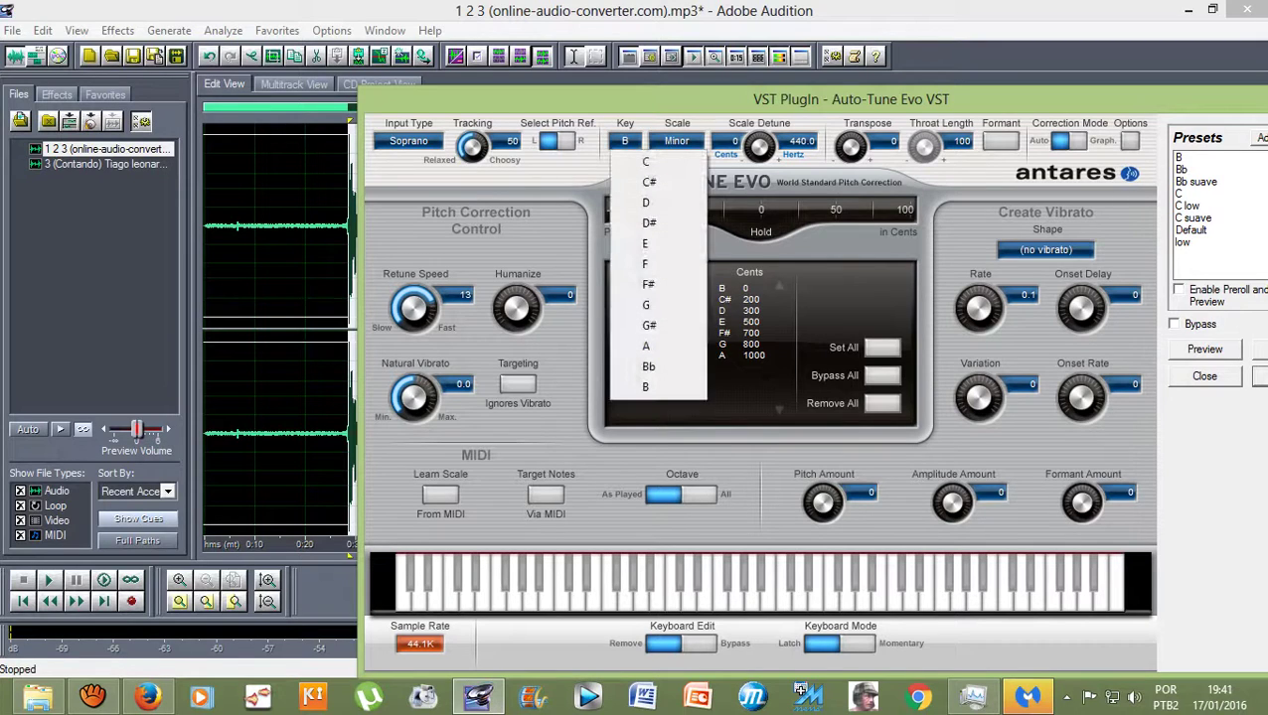
pyautogui.press('Escape')
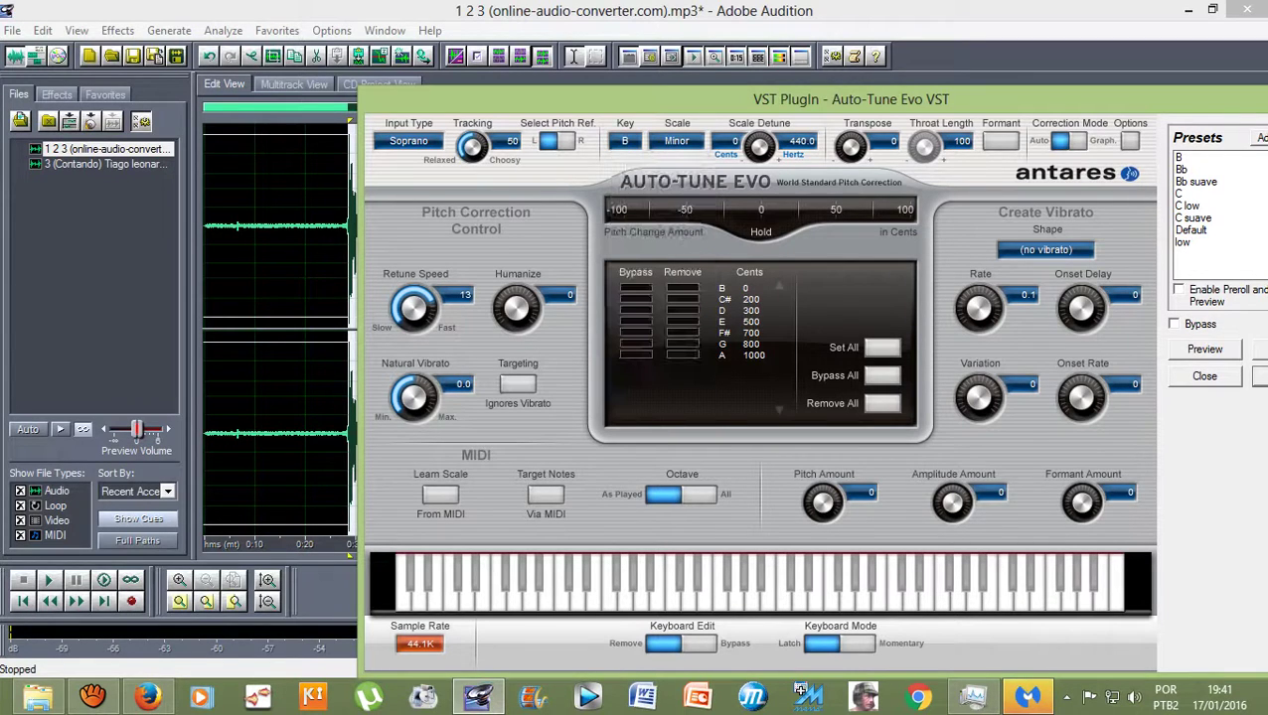
pyautogui.click(624, 140)
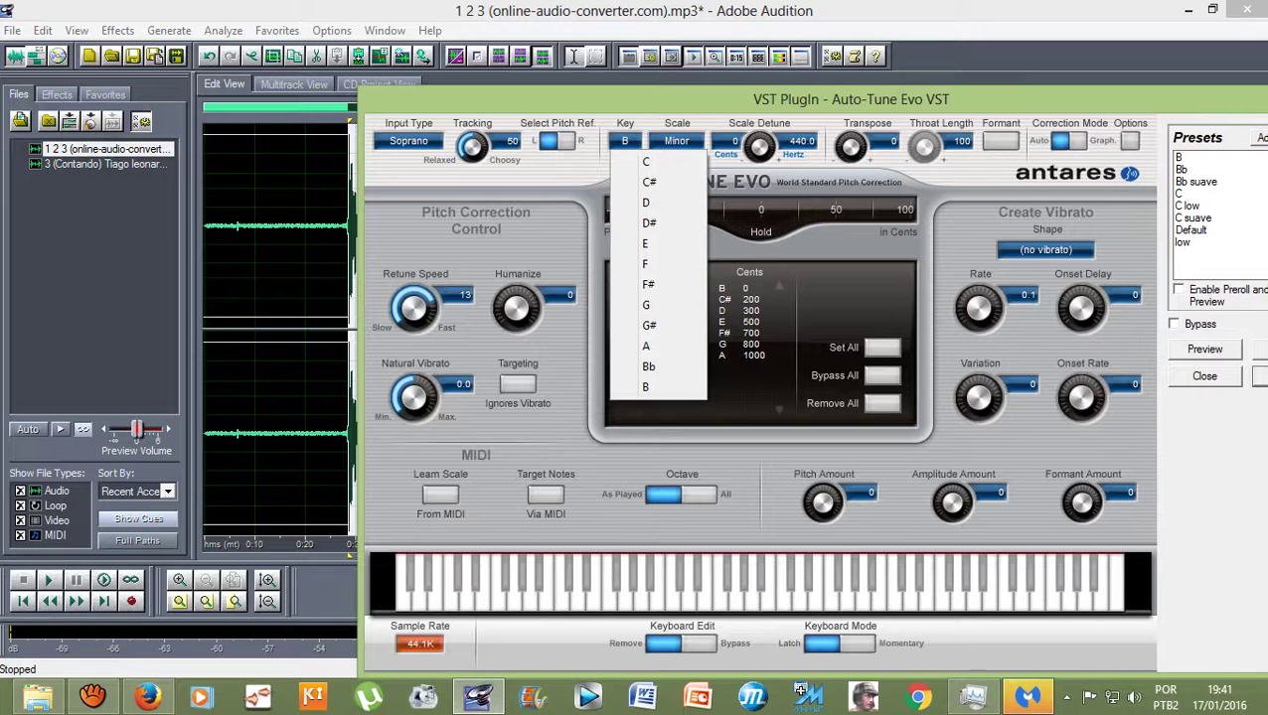
pyautogui.click(851, 100)
pyautogui.moveTo(851, 100); pyautogui.dragTo(571, 68)
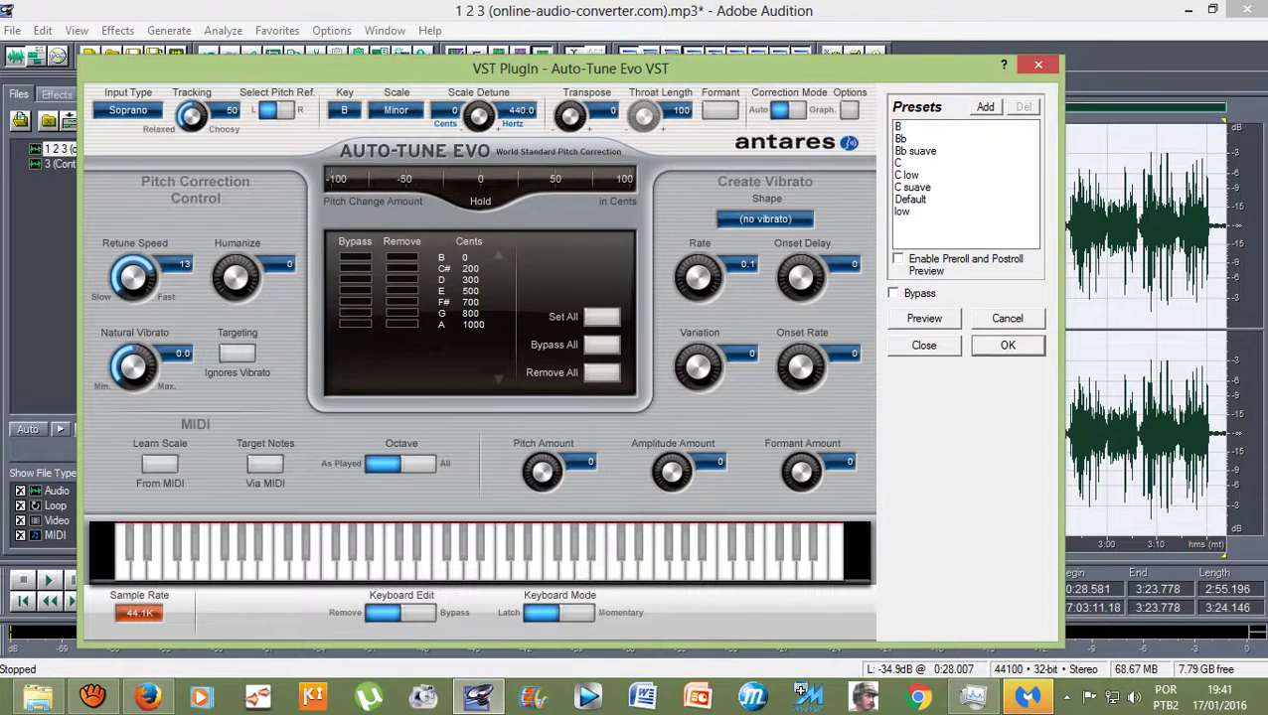
pyautogui.click(344, 109)
pyautogui.click(923, 318)
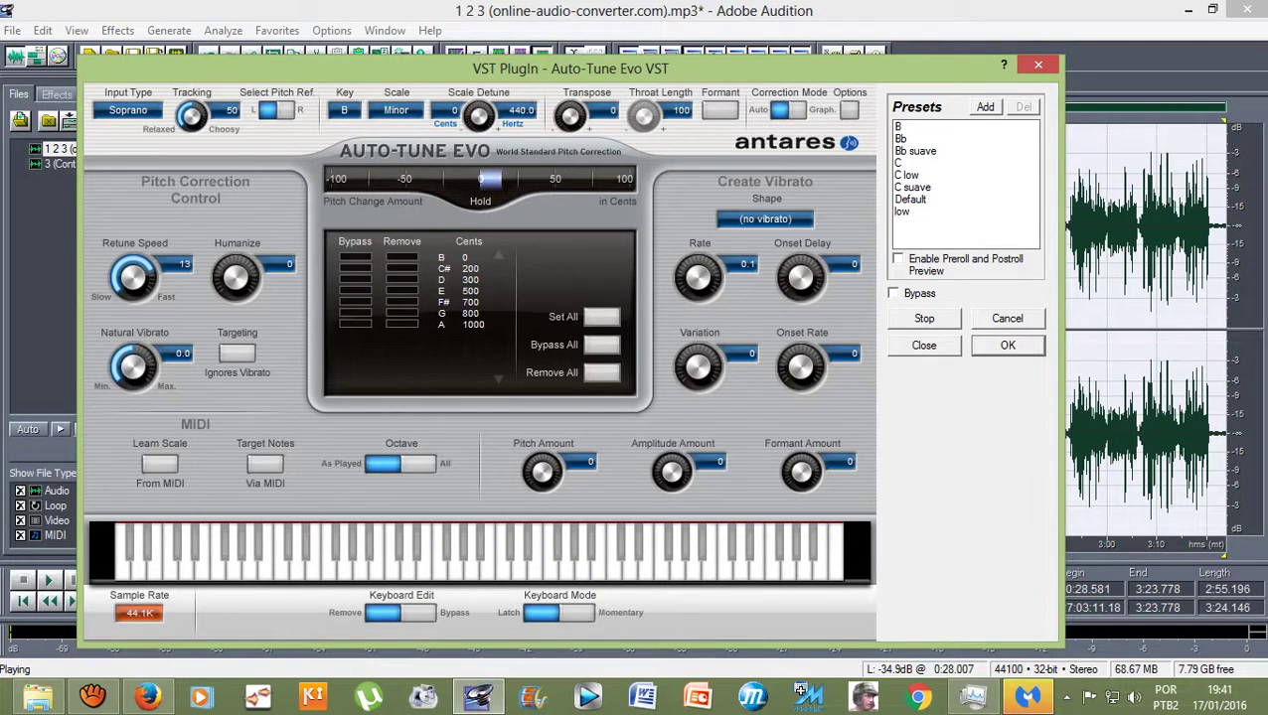
pyautogui.press('Escape')
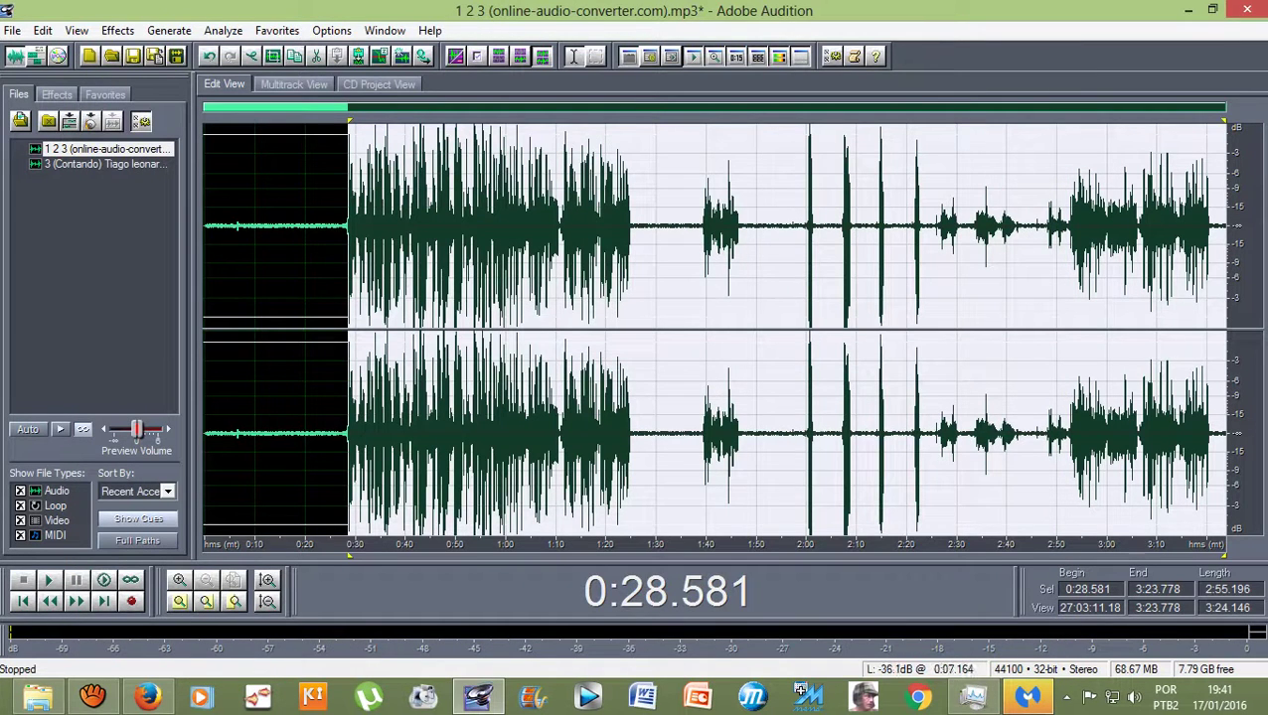
# Open the Auto-Tune Evo VST effect for the selected vocal and start previewing it
pyautogui.click(118, 30)
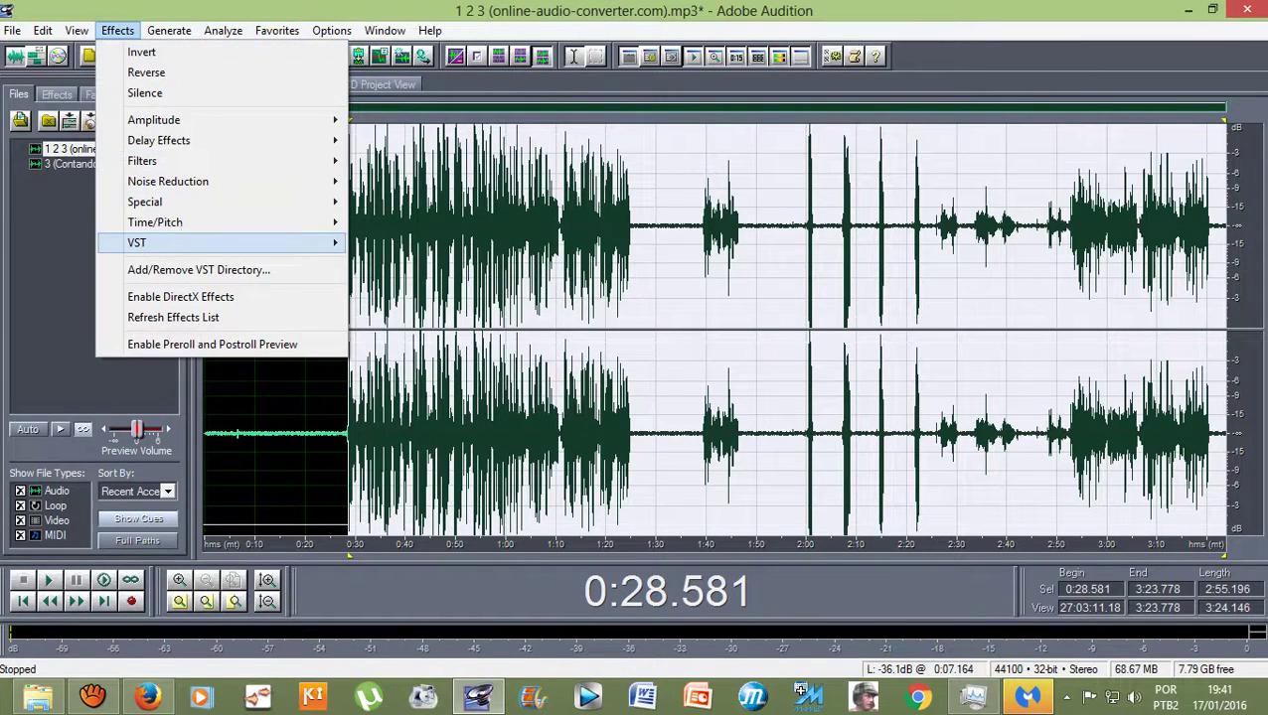
pyautogui.moveTo(199, 242)
pyautogui.click(427, 243)
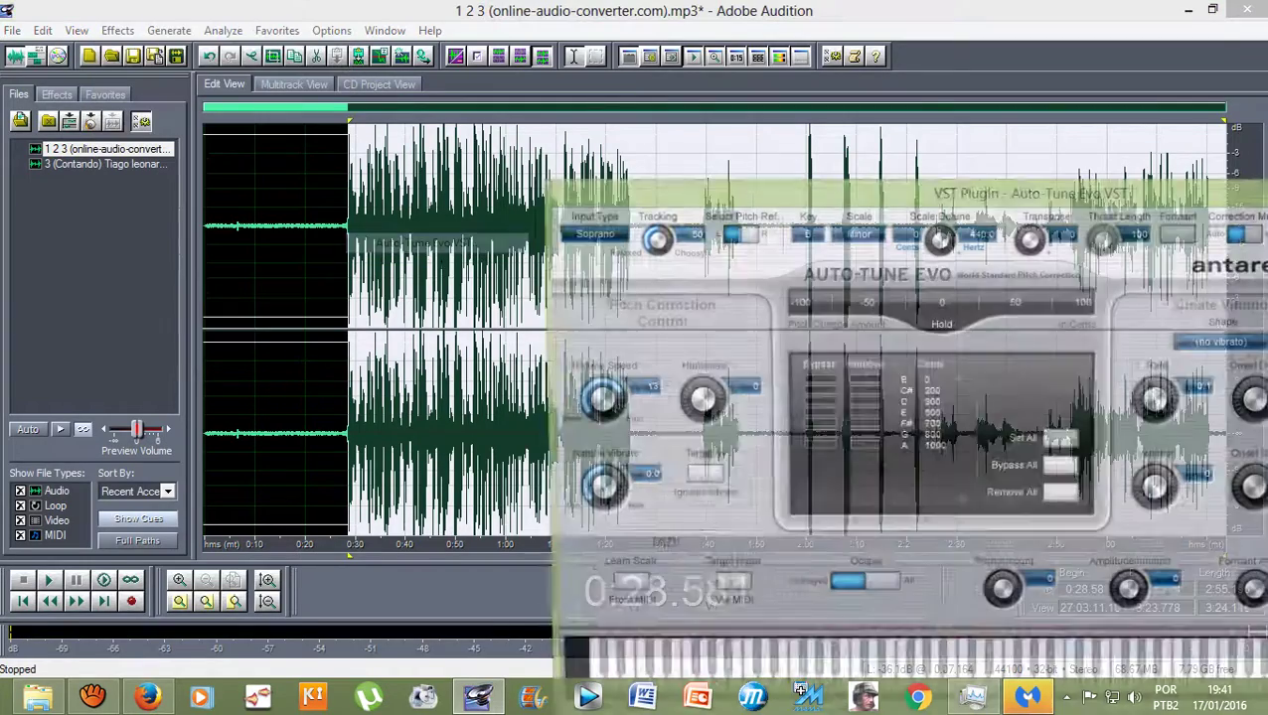
pyautogui.moveTo(1029, 191); pyautogui.dragTo(619, 77)
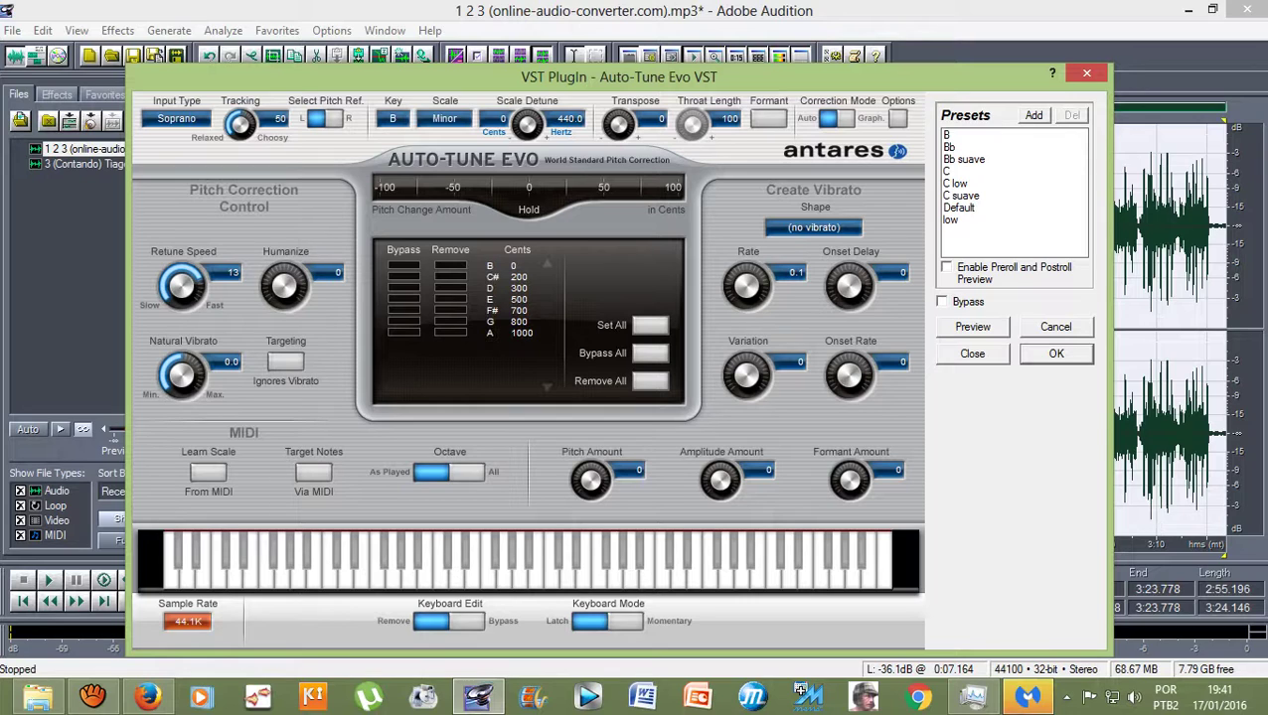
pyautogui.click(971, 327)
# Audition the pitch correction with the key set to Bb and C in turn, and stop the preview
pyautogui.click(392, 118)
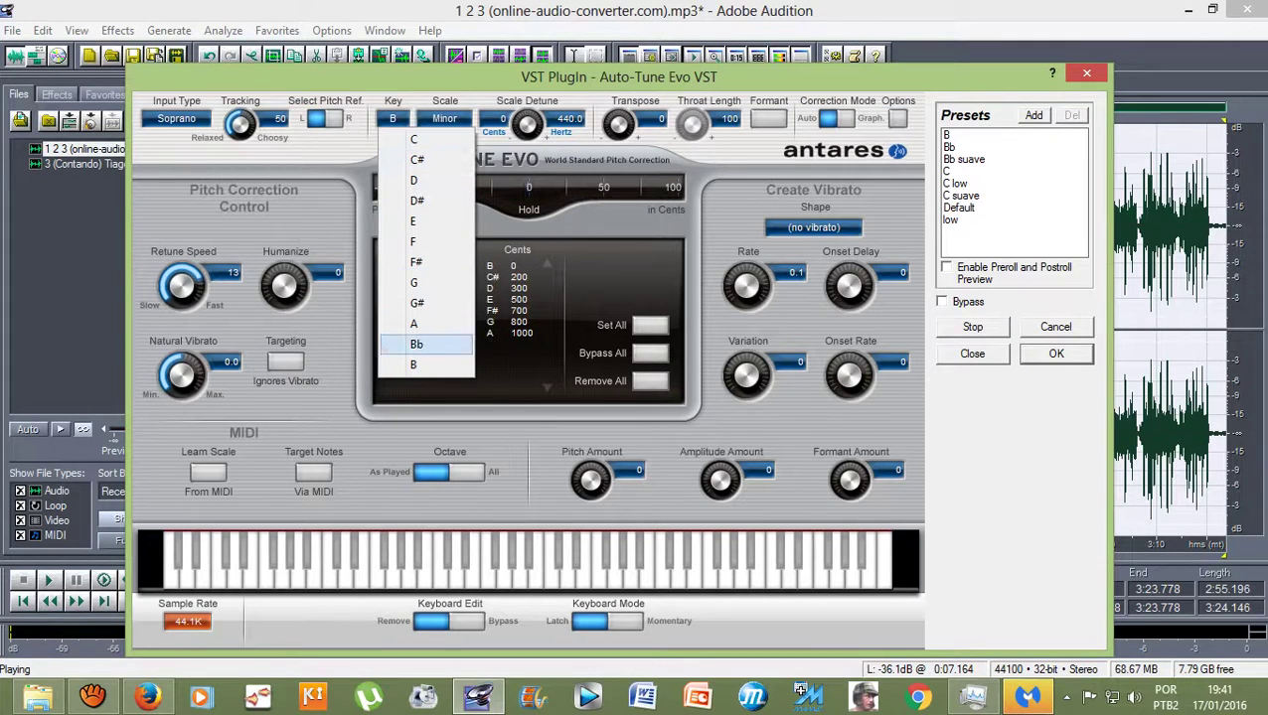
pyautogui.click(417, 344)
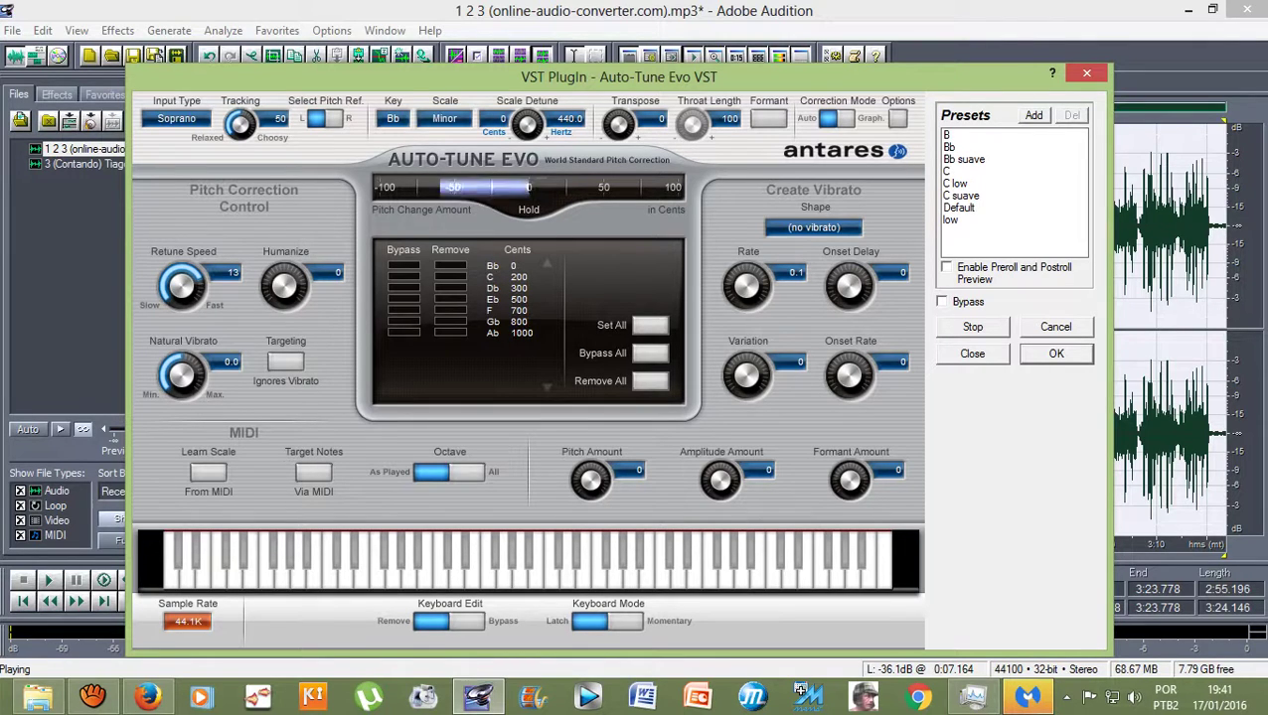
pyautogui.click(392, 118)
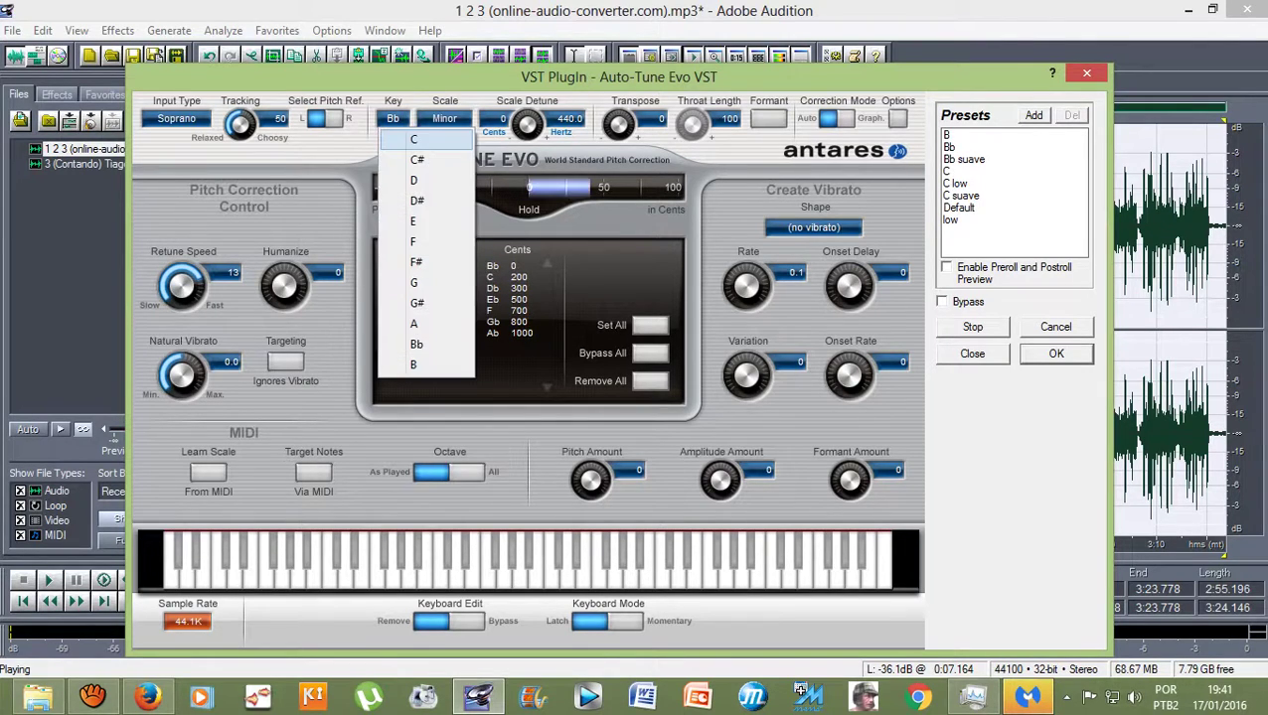
pyautogui.click(413, 135)
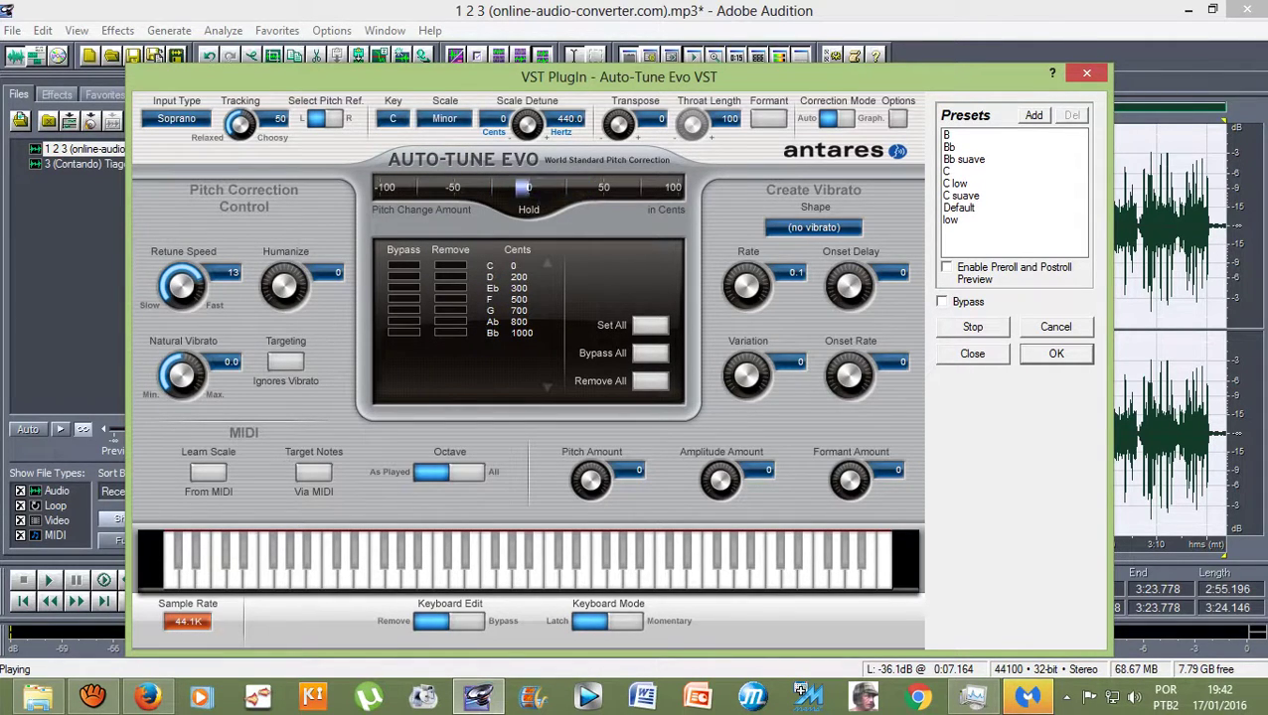
pyautogui.press('space')
# Preview the vocal's pitch correction with the key set to C, C#, D, D# and E in turn
pyautogui.click(393, 118)
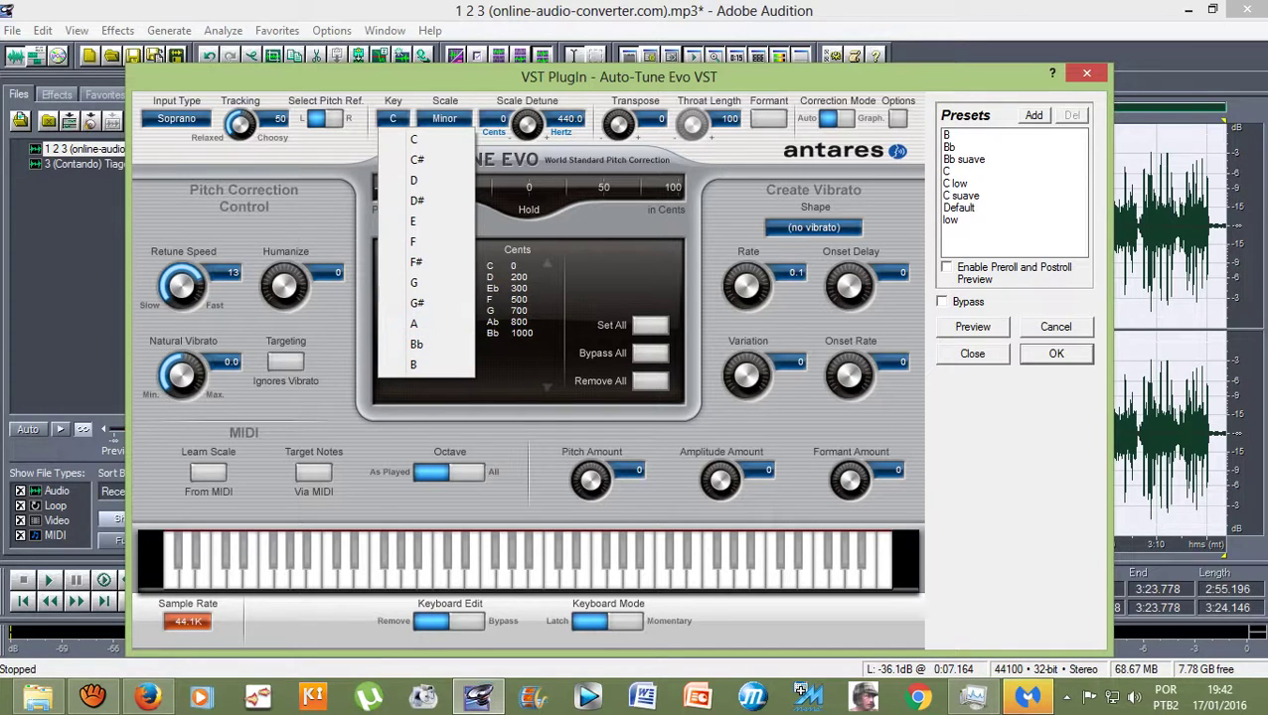
pyautogui.click(971, 327)
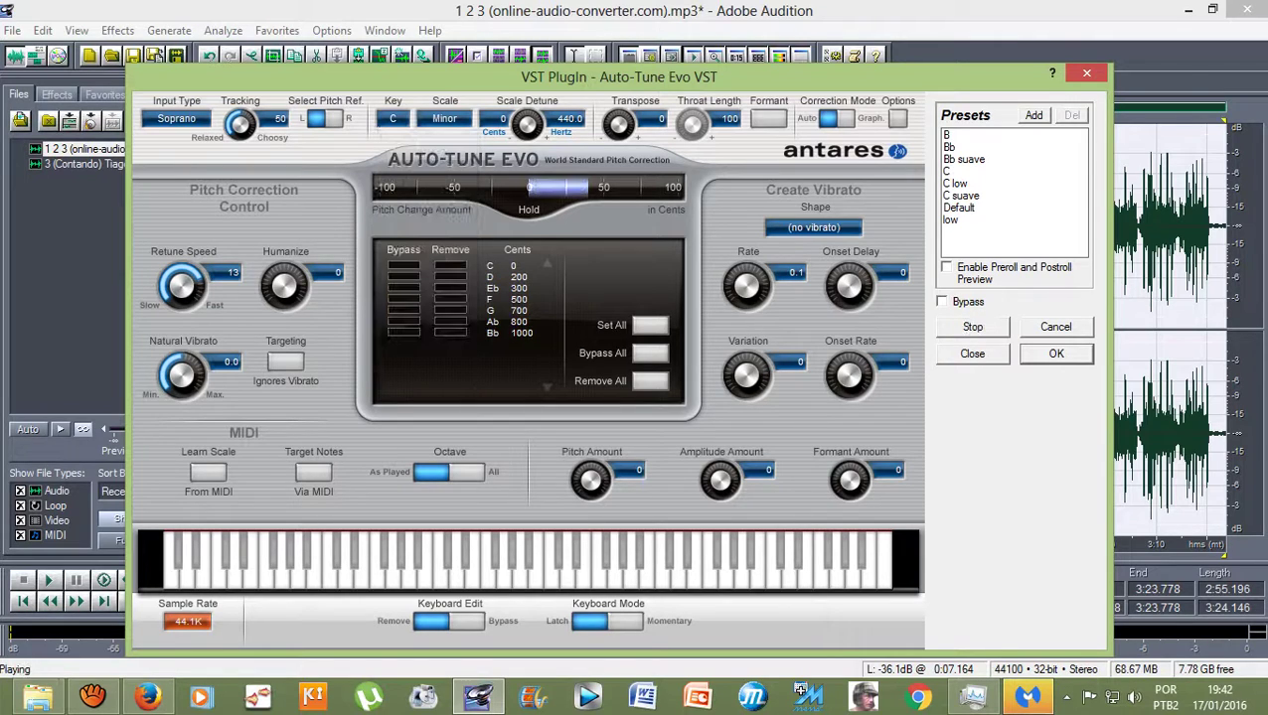
pyautogui.click(393, 119)
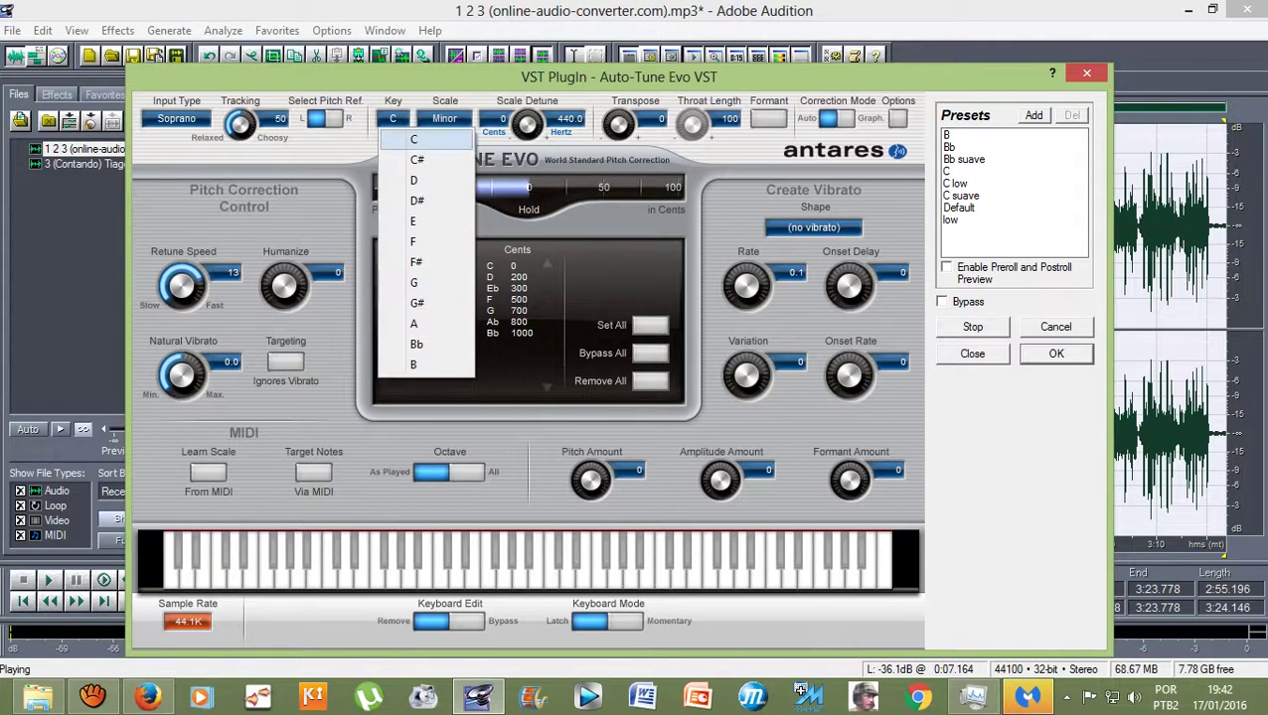
pyautogui.click(417, 159)
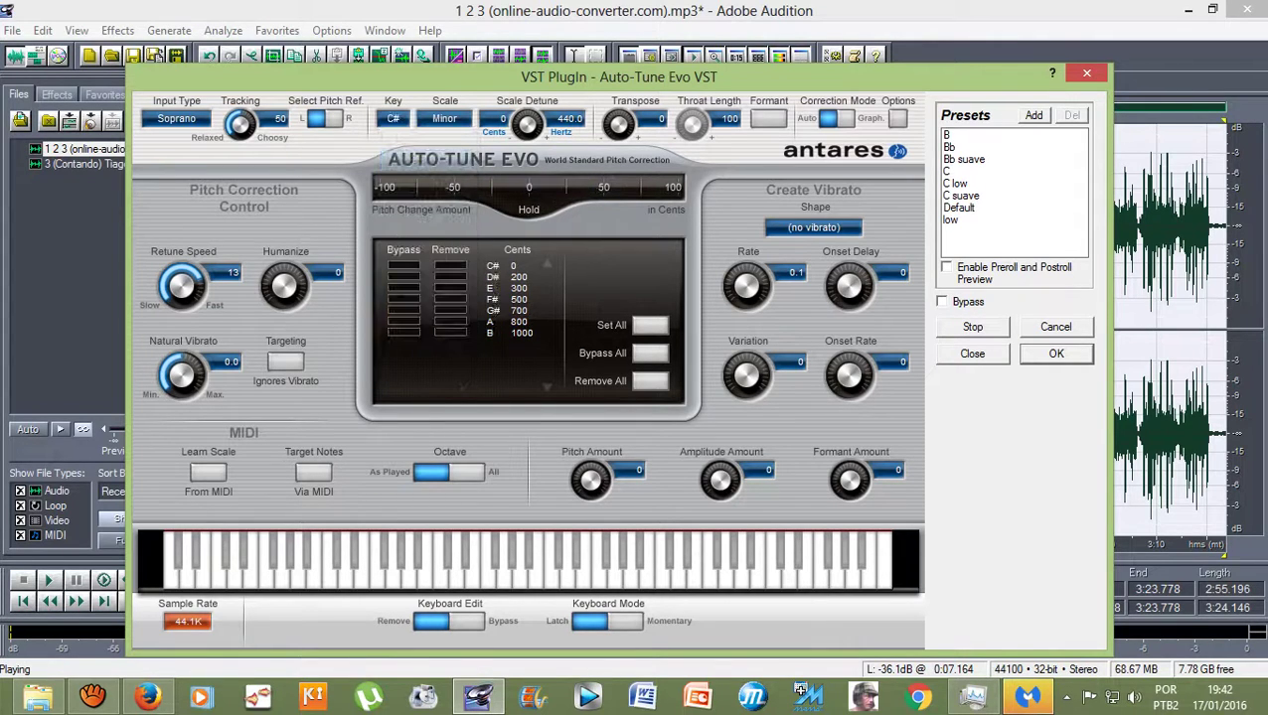
pyautogui.click(393, 118)
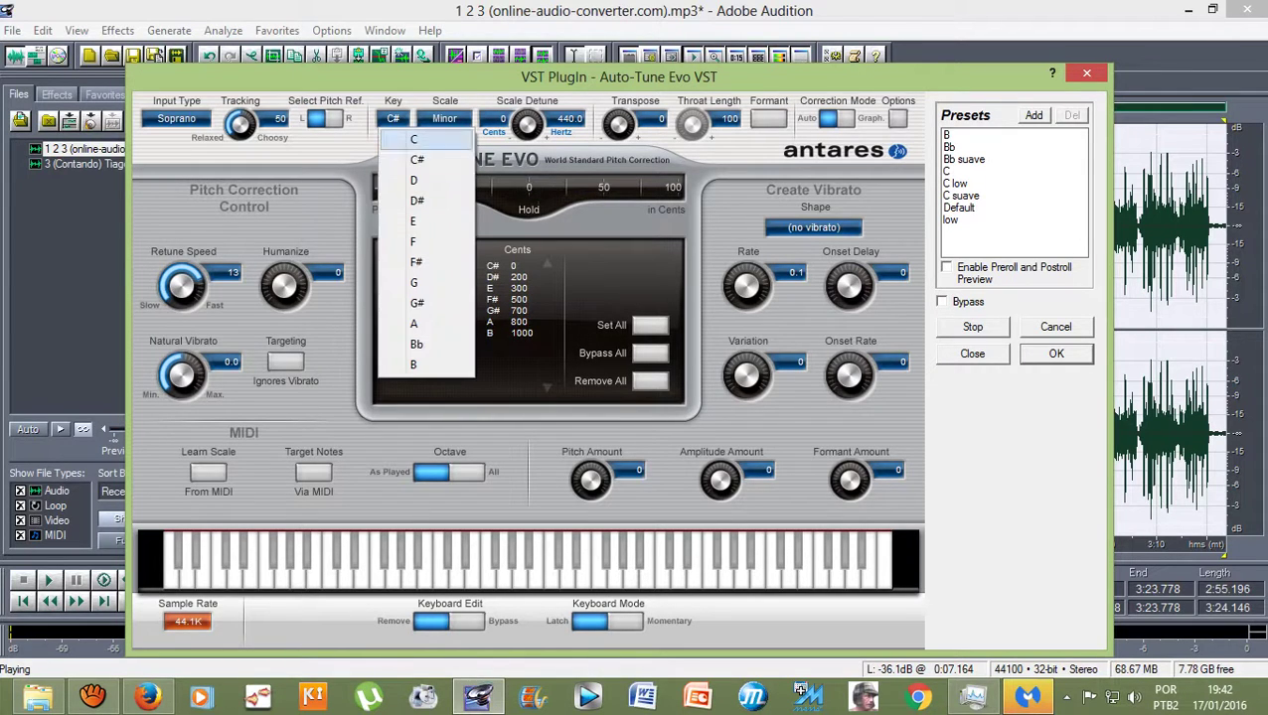
pyautogui.click(417, 181)
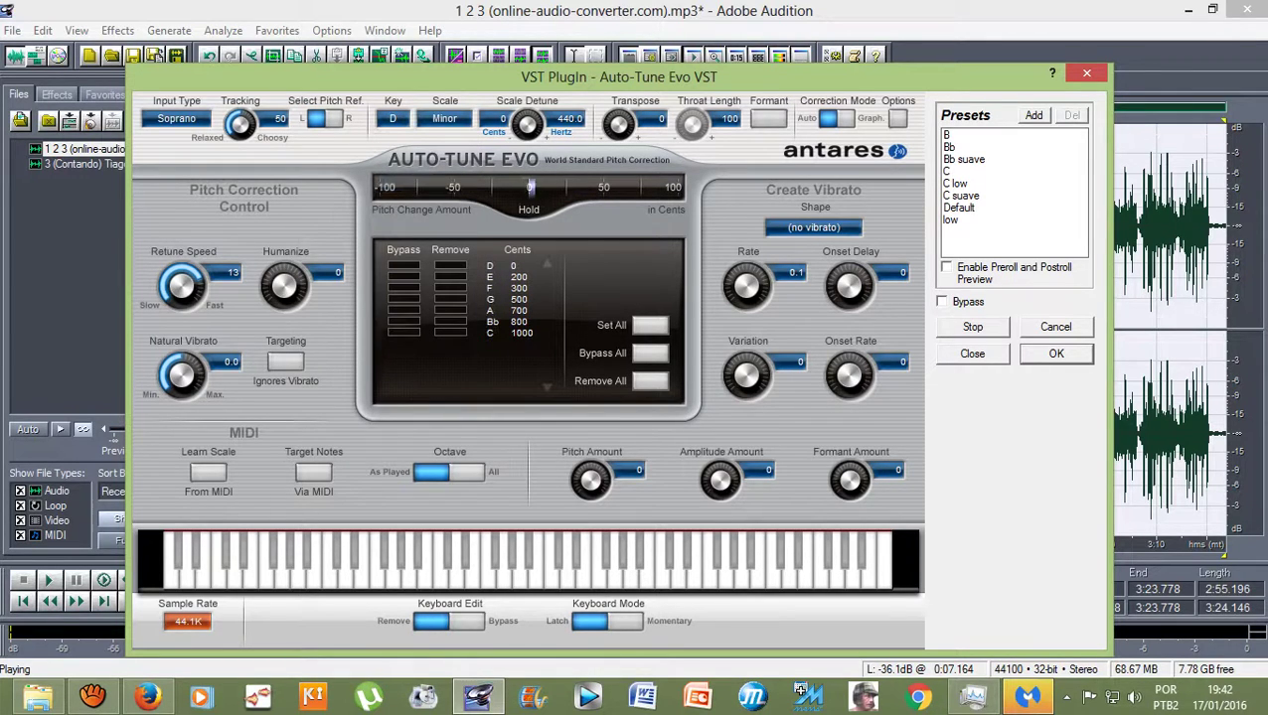
pyautogui.click(392, 118)
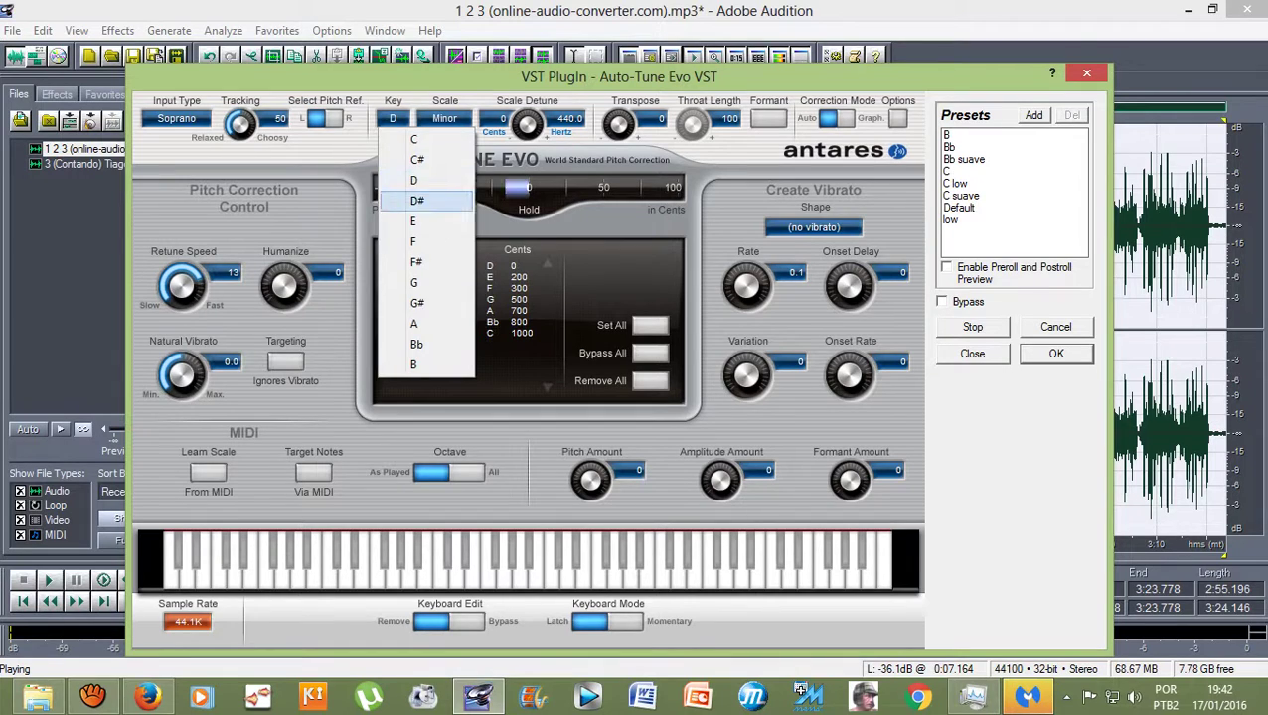
pyautogui.click(418, 203)
pyautogui.click(393, 118)
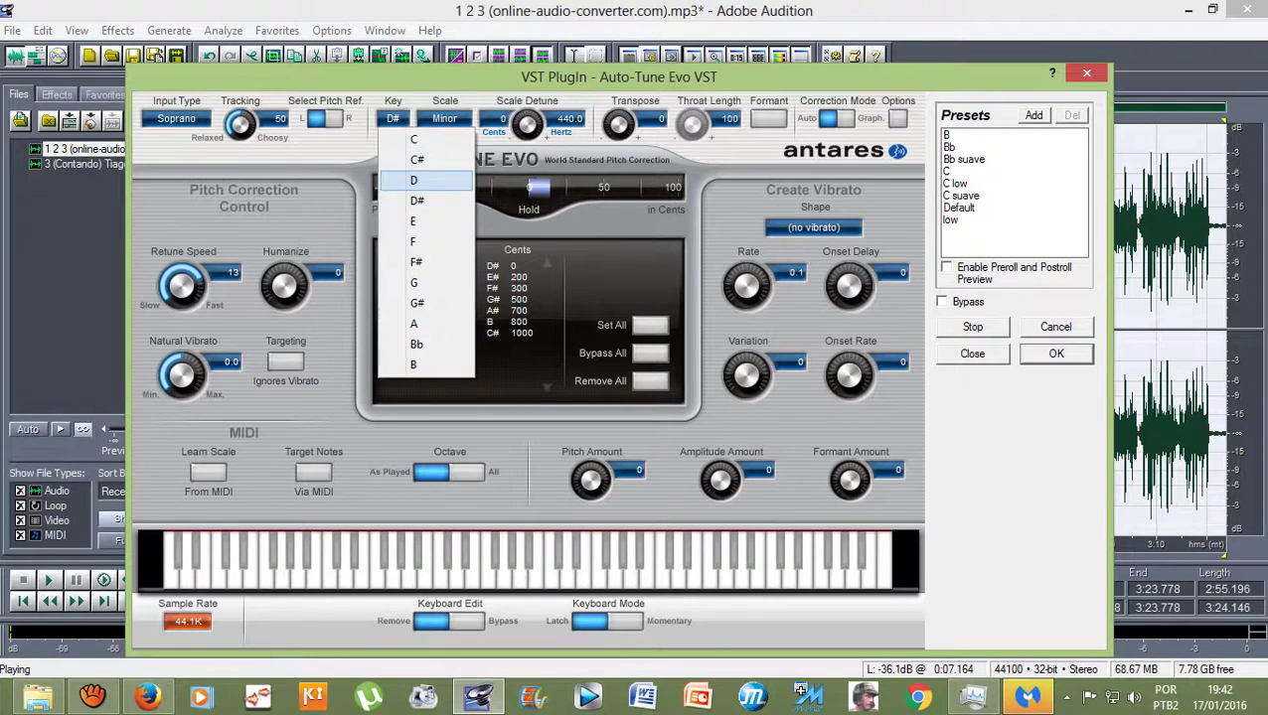
pyautogui.click(417, 221)
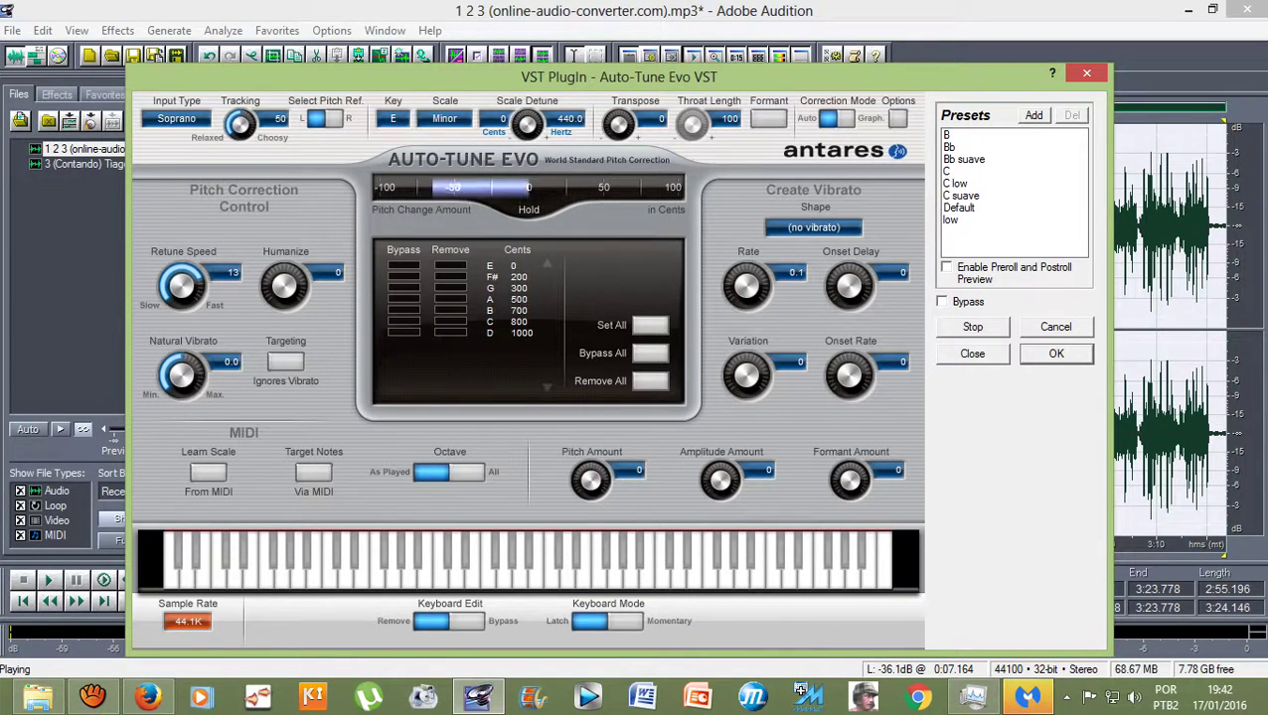
# Continue the preview with the key set to F, F#, G and G# in turn
pyautogui.click(392, 119)
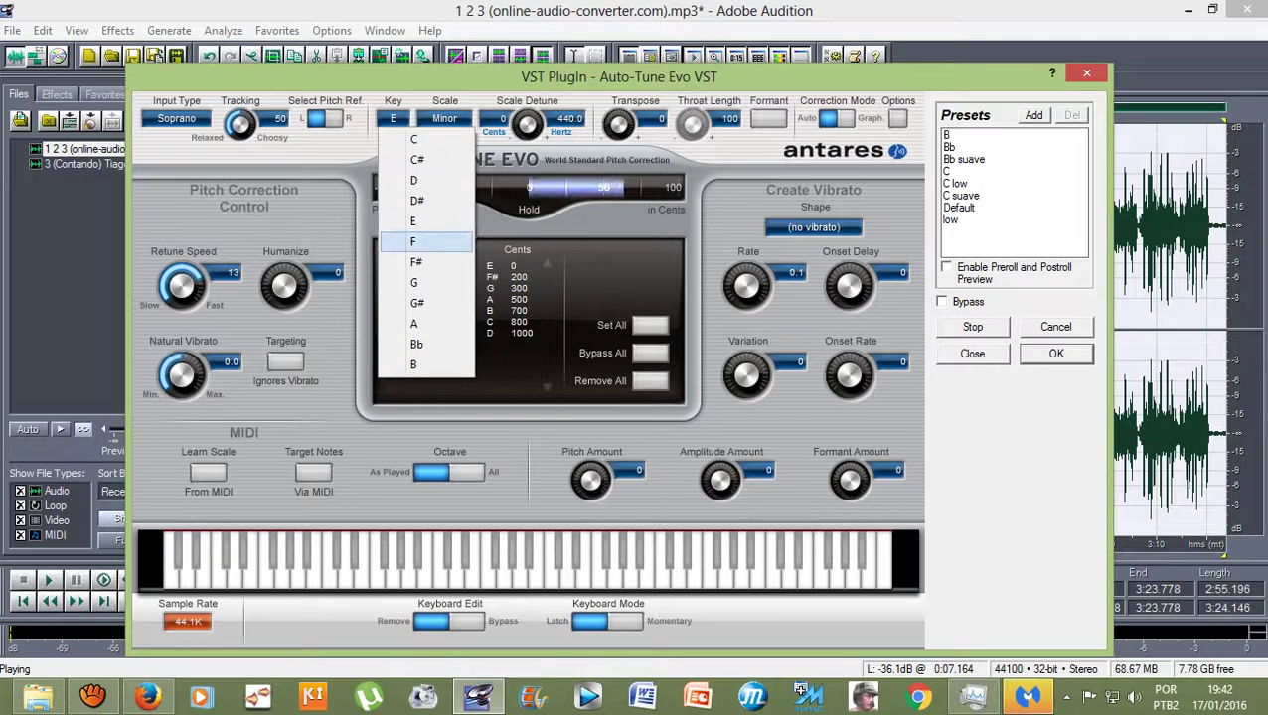
pyautogui.click(413, 242)
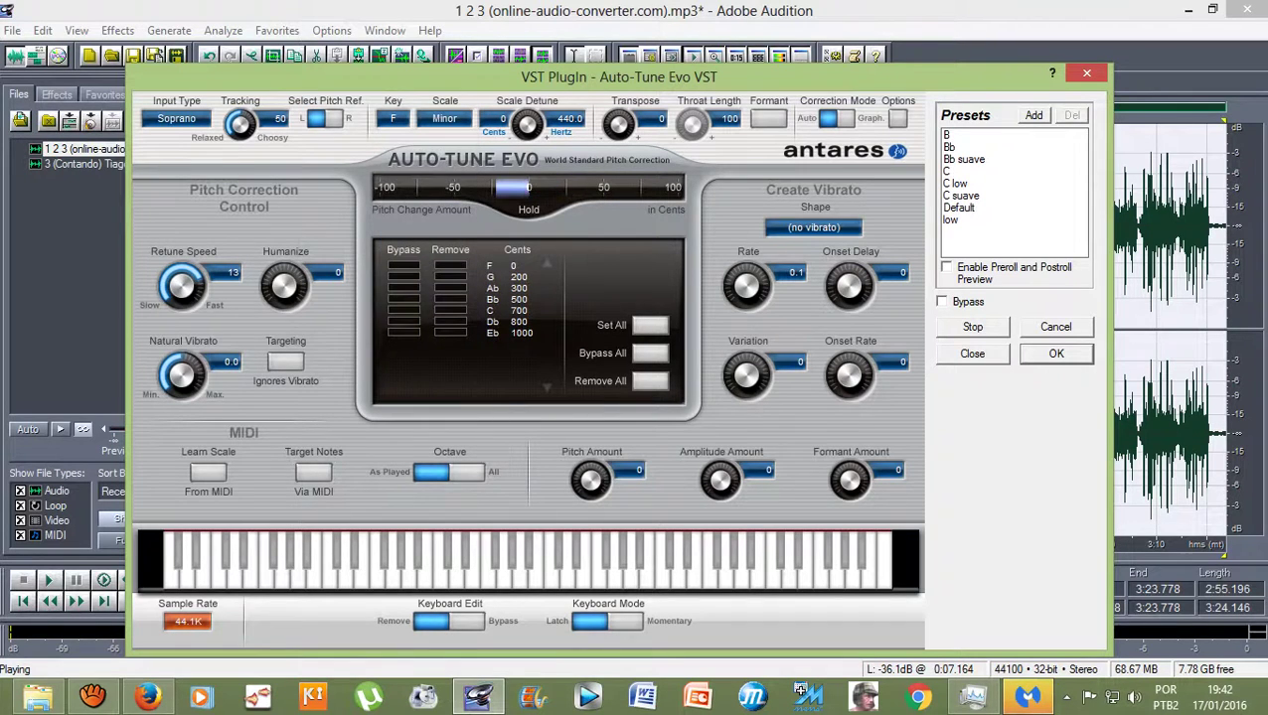
pyautogui.click(392, 118)
pyautogui.click(413, 260)
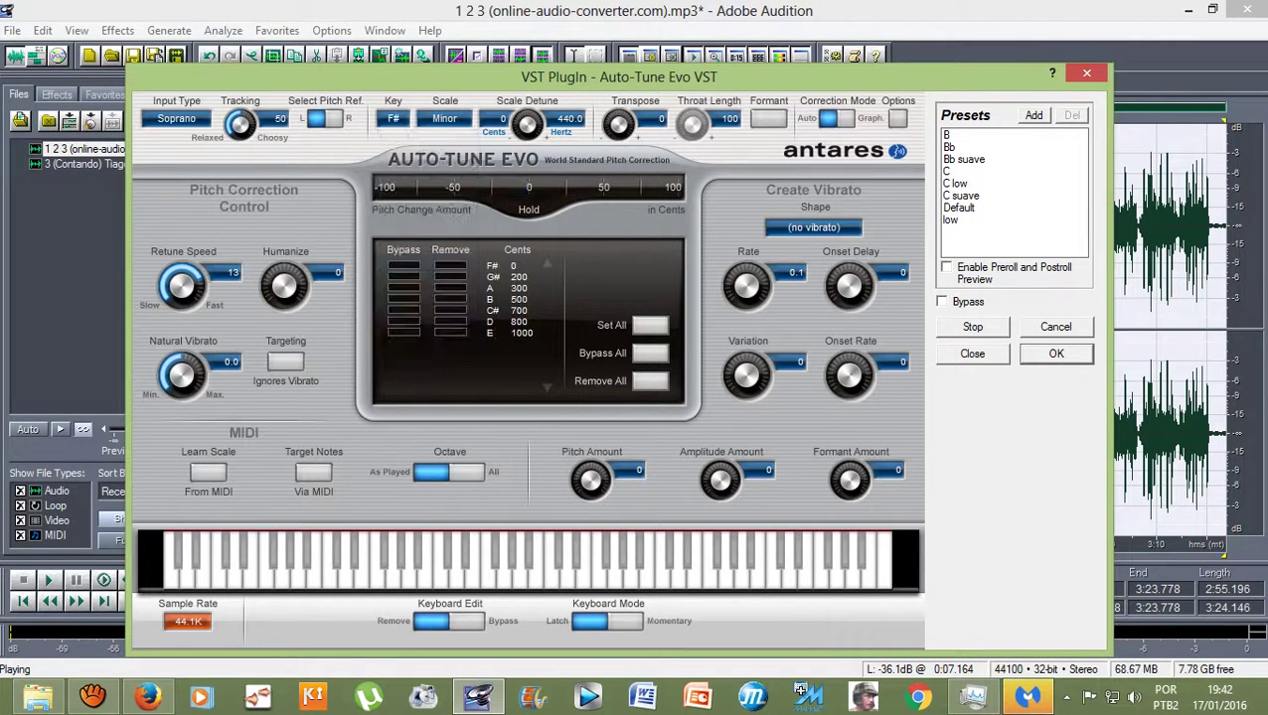
pyautogui.click(393, 118)
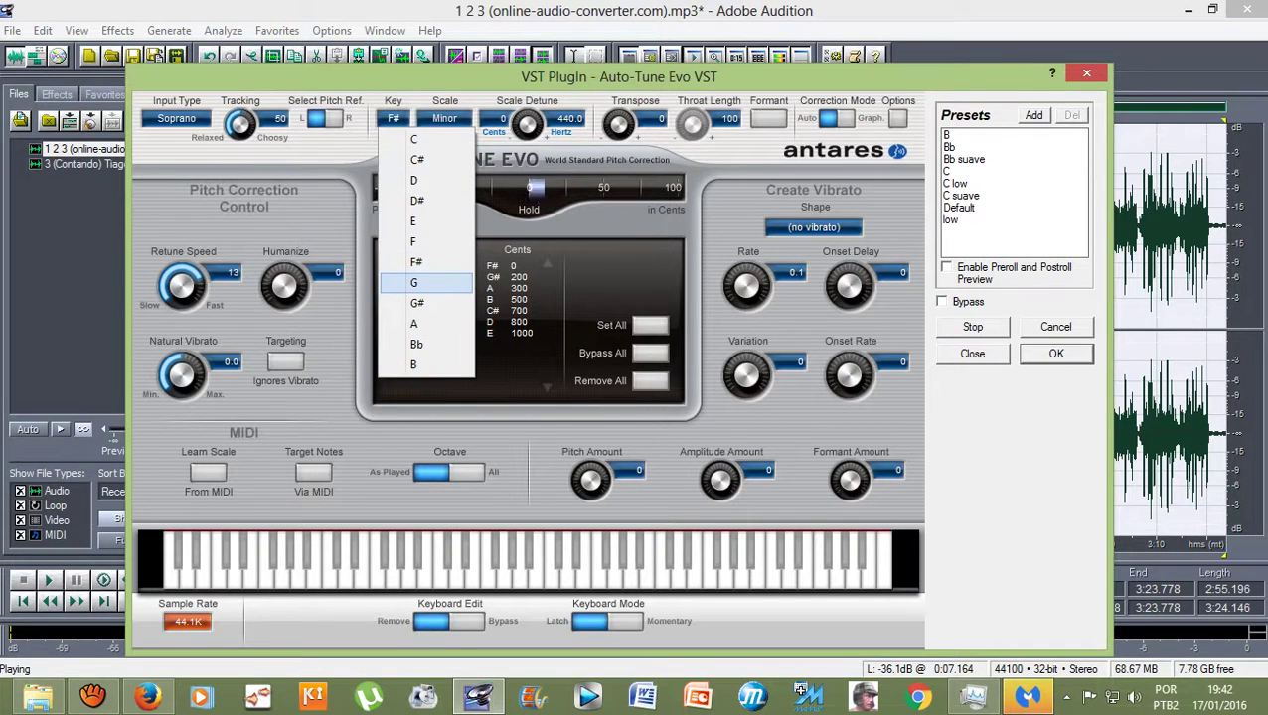
pyautogui.click(413, 282)
pyautogui.click(392, 118)
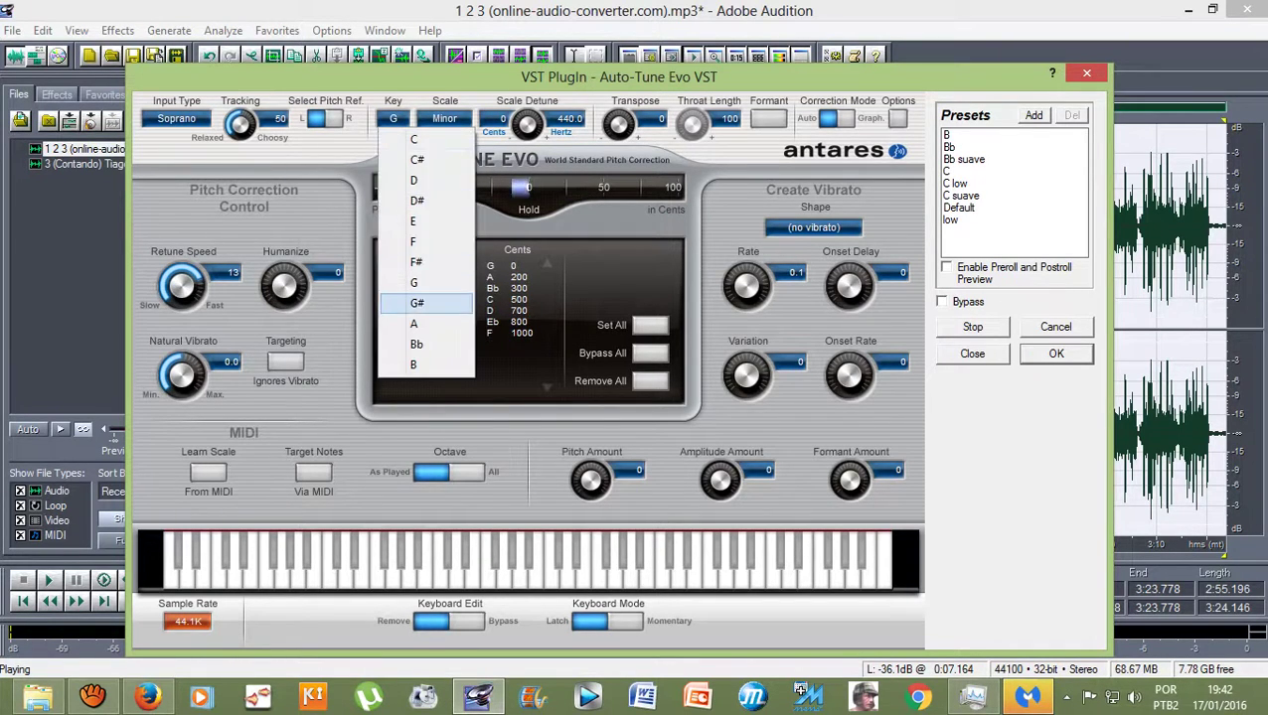
pyautogui.click(417, 303)
pyautogui.click(392, 118)
pyautogui.click(416, 304)
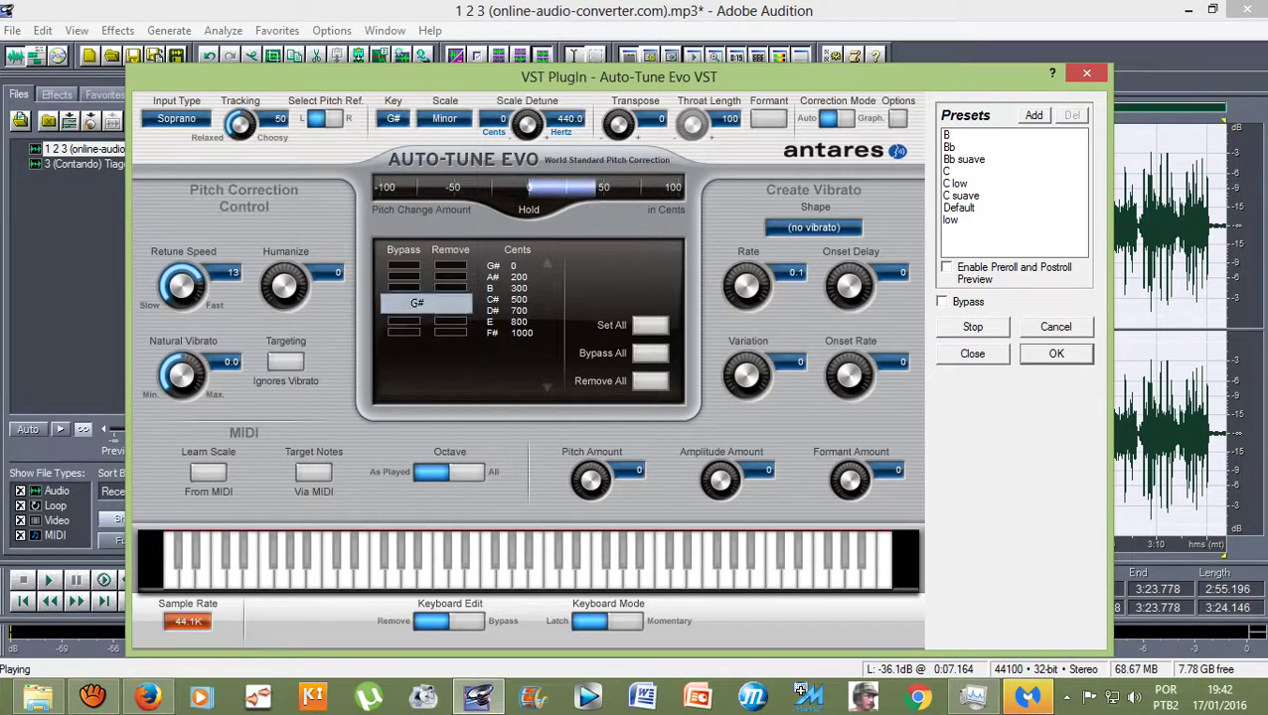
# Audition the key of A, and apply the Auto-Tune correction to the selected vocal in Bb minor
pyautogui.click(392, 118)
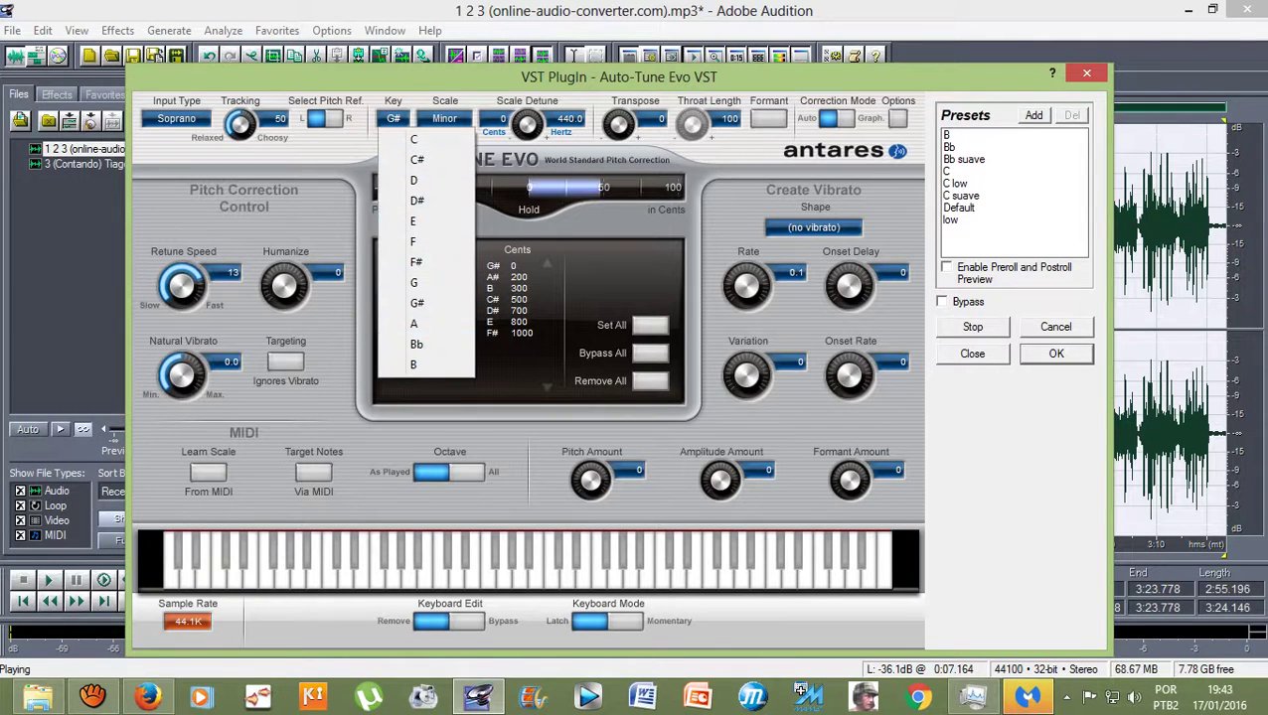
pyautogui.press('Escape')
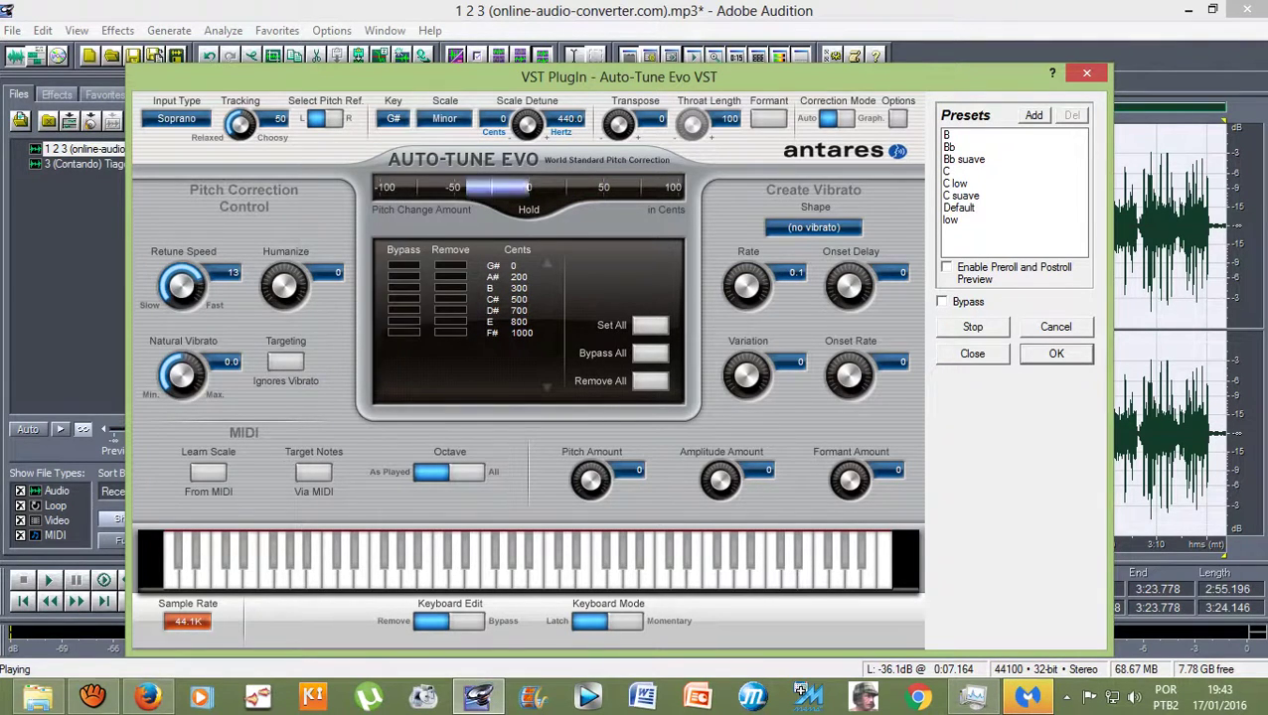
pyautogui.click(393, 119)
pyautogui.click(416, 325)
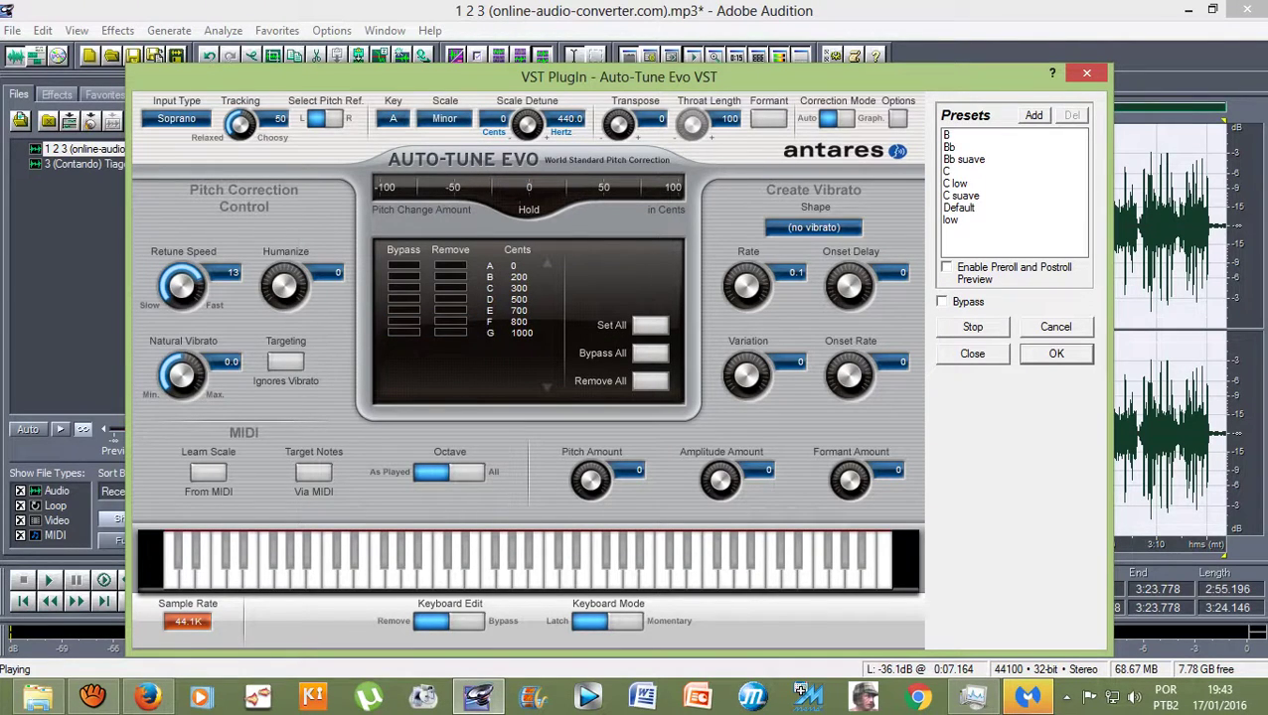
pyautogui.click(393, 118)
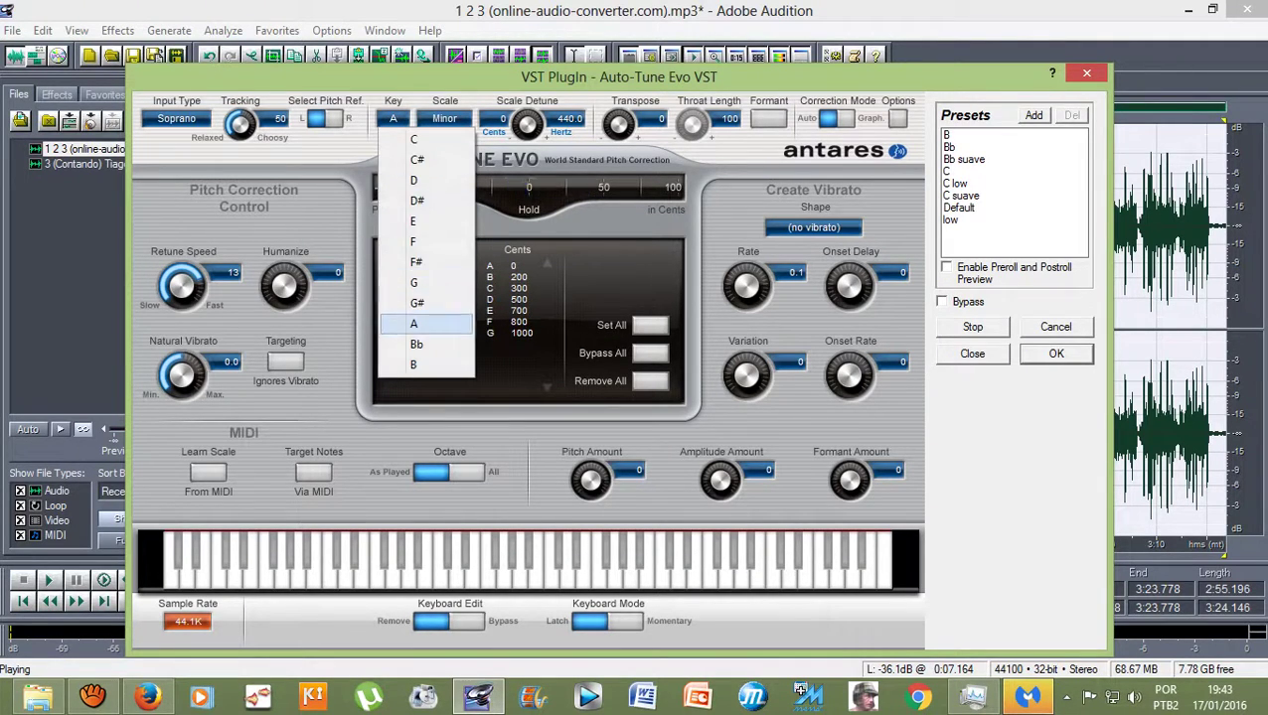
pyautogui.click(416, 343)
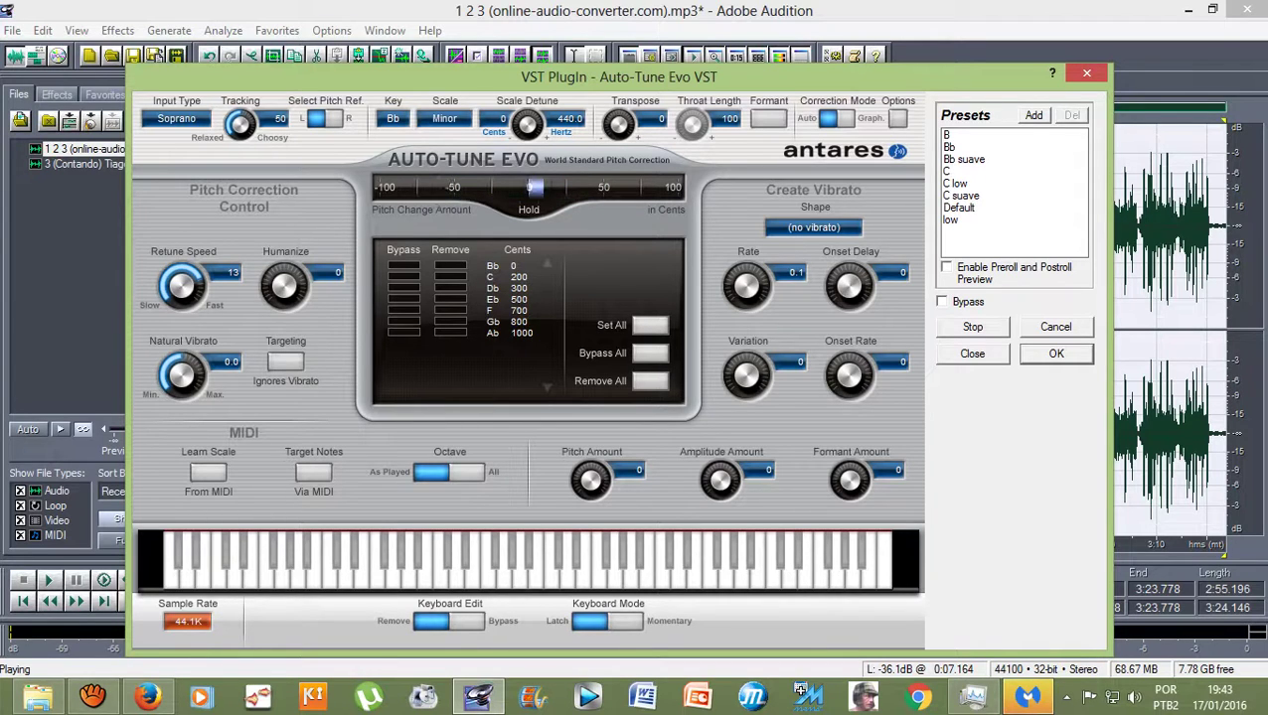
pyautogui.click(1056, 354)
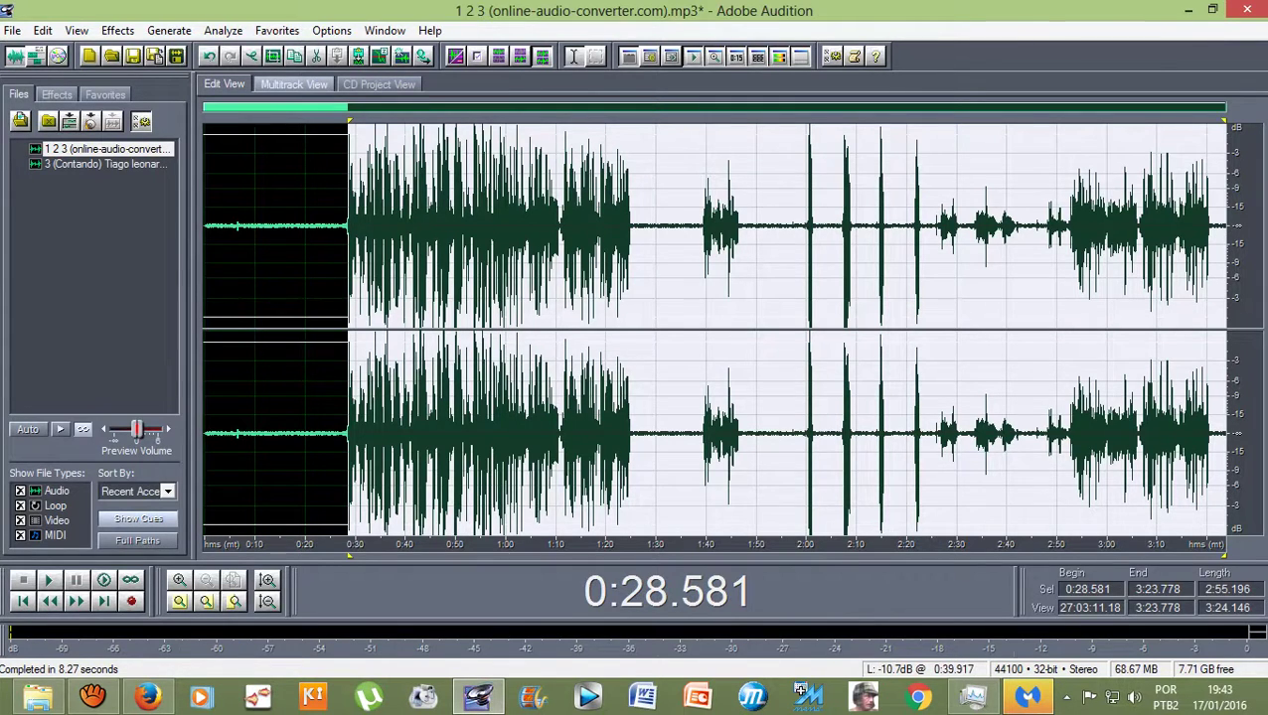
# Return to the multitrack session and play both tracks from 0:26.898 to check the corrected vocal against the playback
pyautogui.click(294, 84)
pyautogui.press('Left')
pyautogui.press('Left')
pyautogui.press('Left')
pyautogui.press('Left')
pyautogui.press('Left')
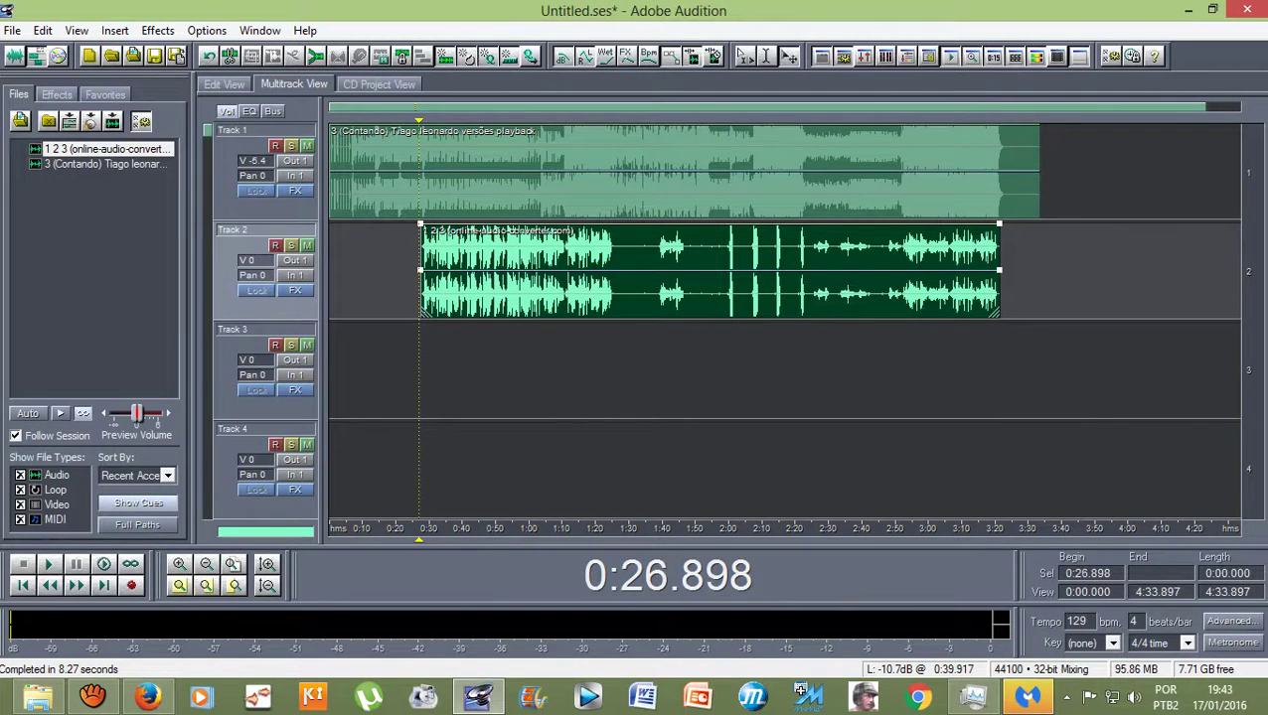
pyautogui.press('space')
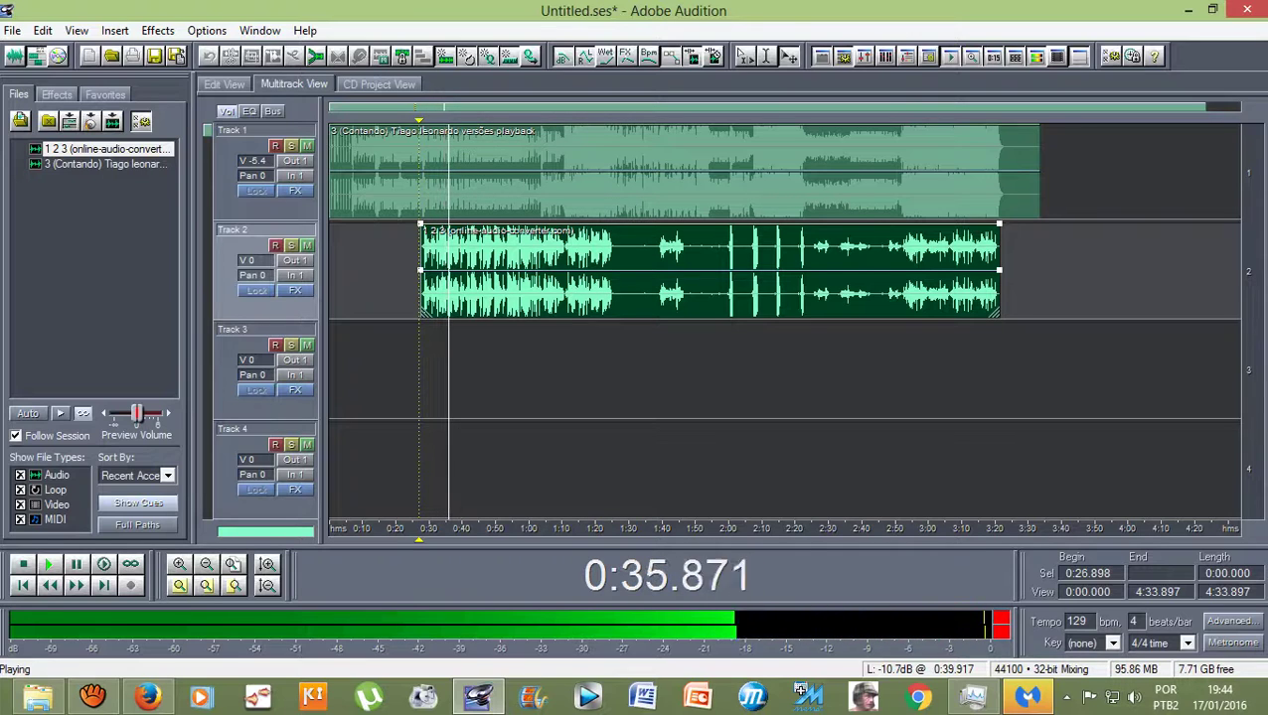
pyautogui.press('space')
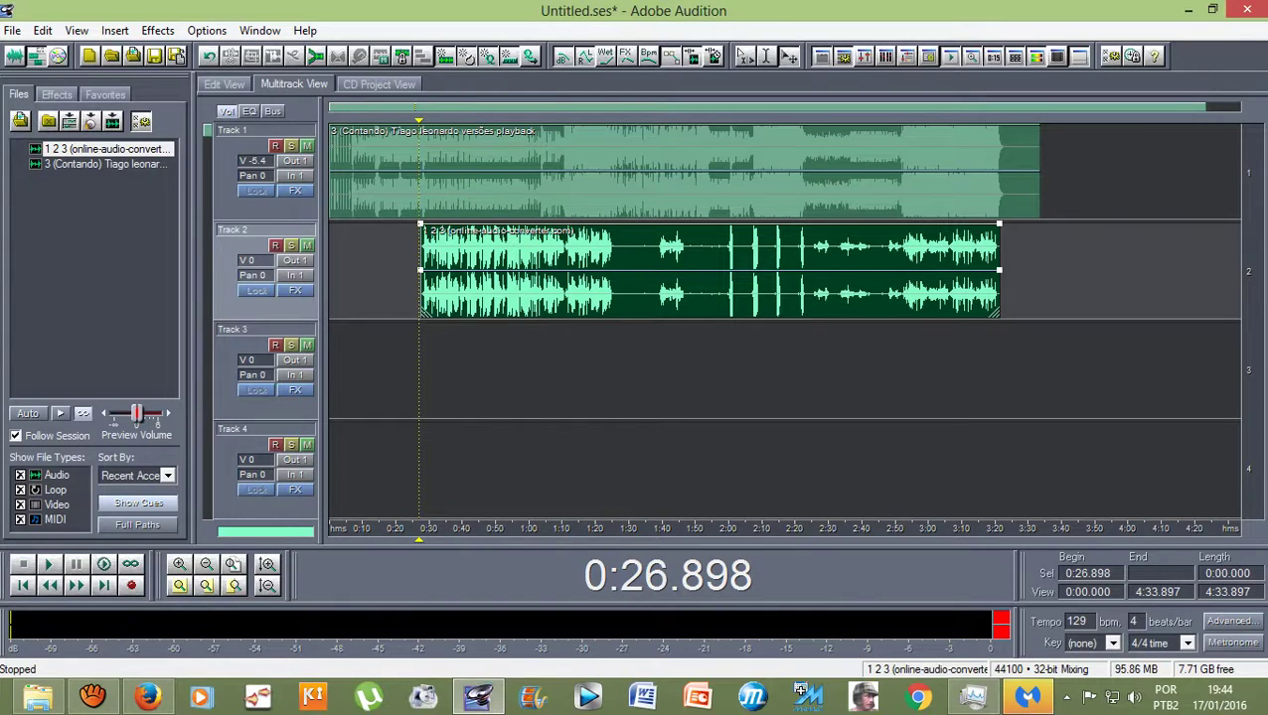
# Undo the Auto-Tune pass on the Track 2 vocal and reopen Auto-Tune Evo on the selection with its preview running
pyautogui.doubleClick(494, 268)
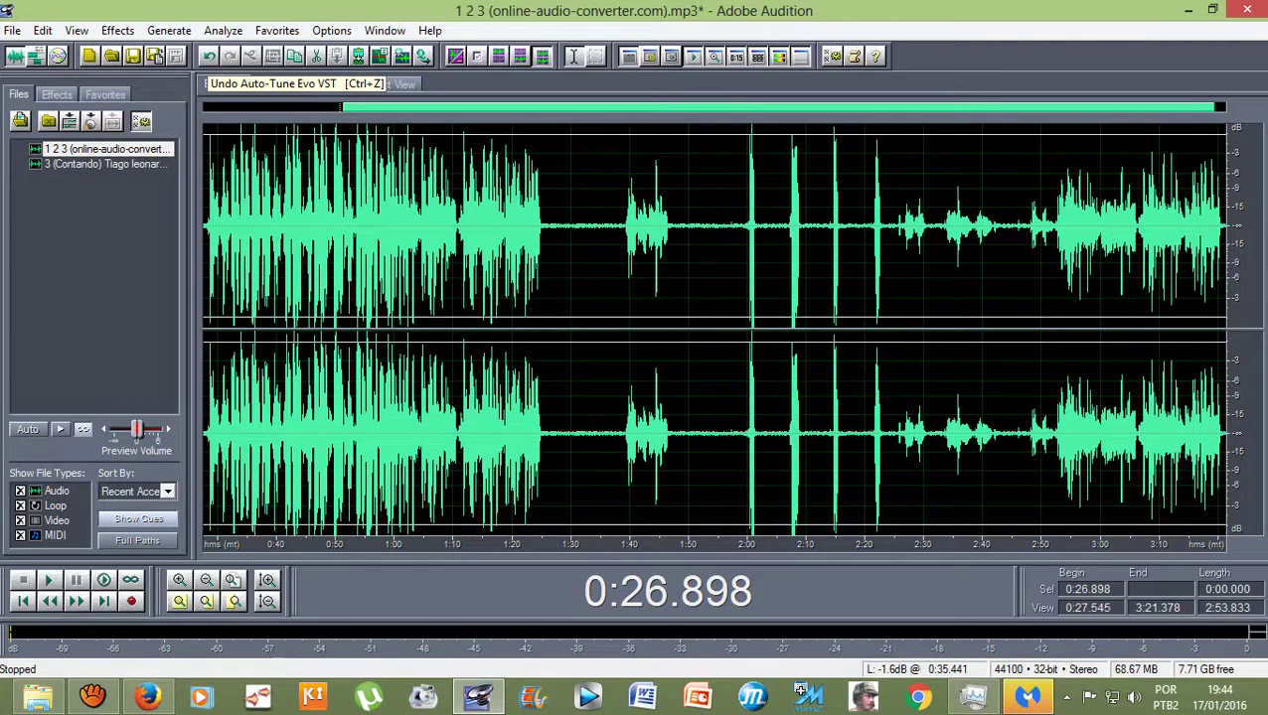
pyautogui.click(209, 57)
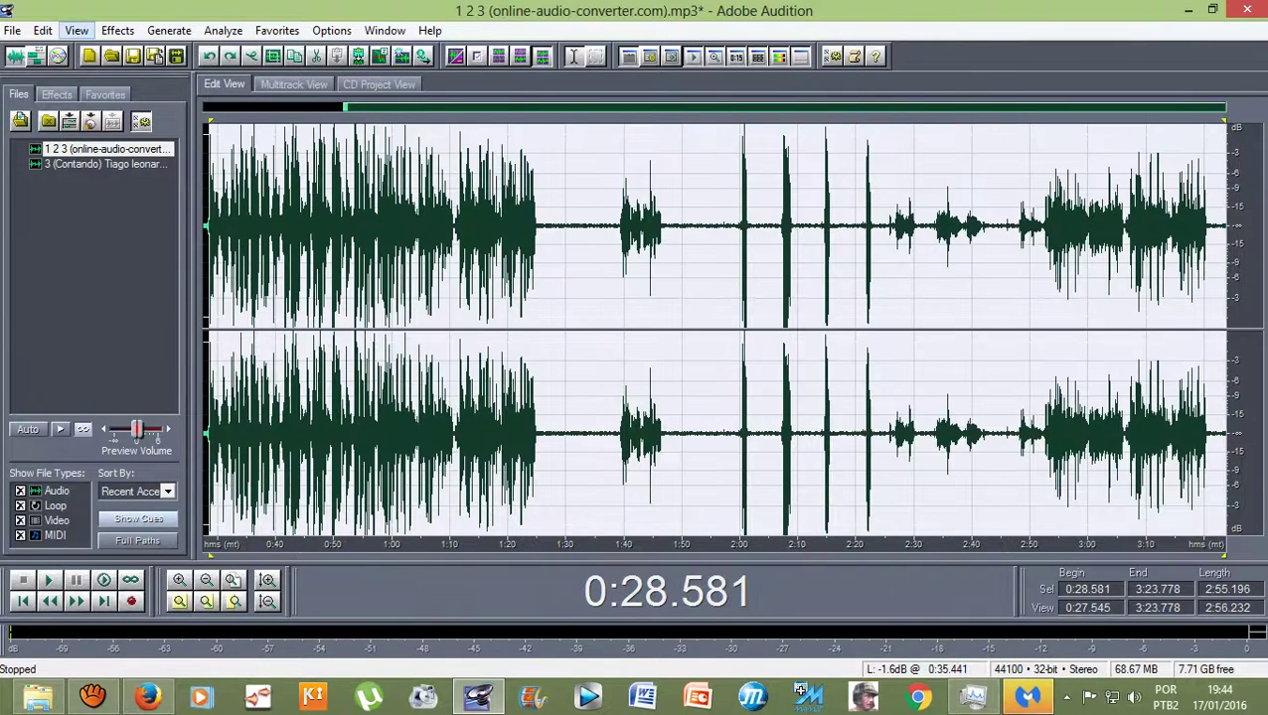
pyautogui.click(118, 30)
pyautogui.moveTo(136, 243)
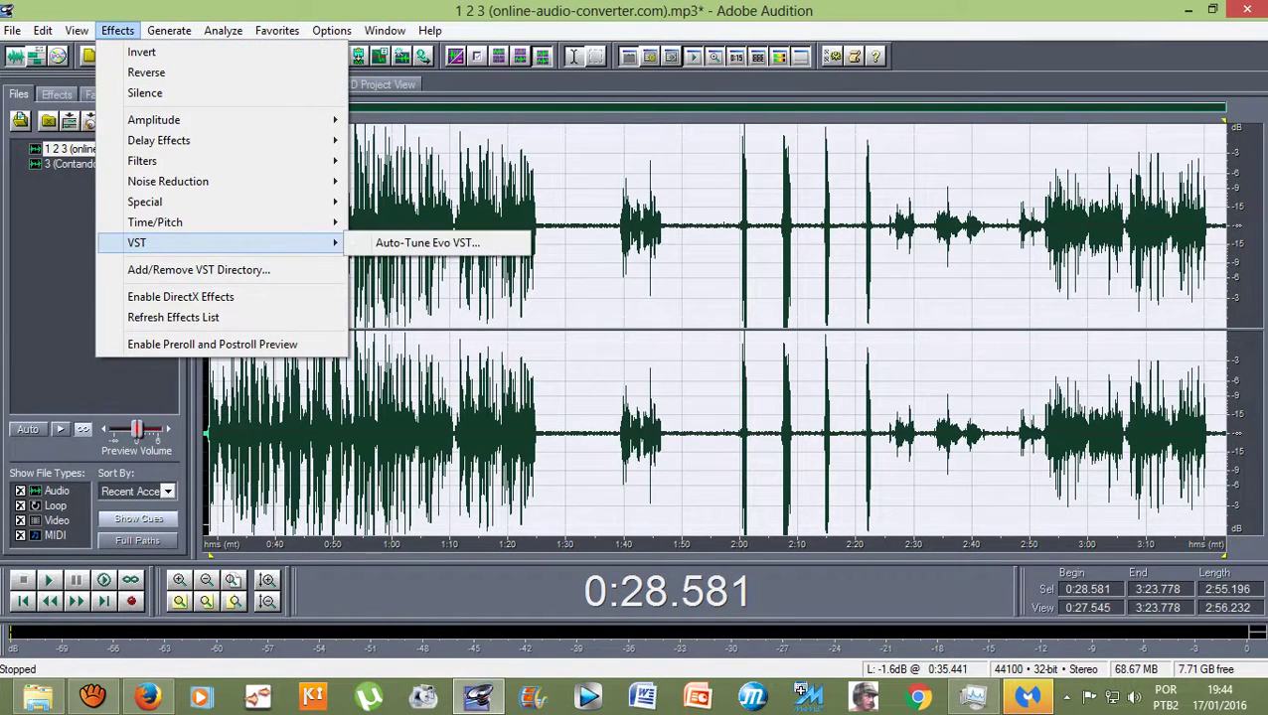
pyautogui.click(427, 242)
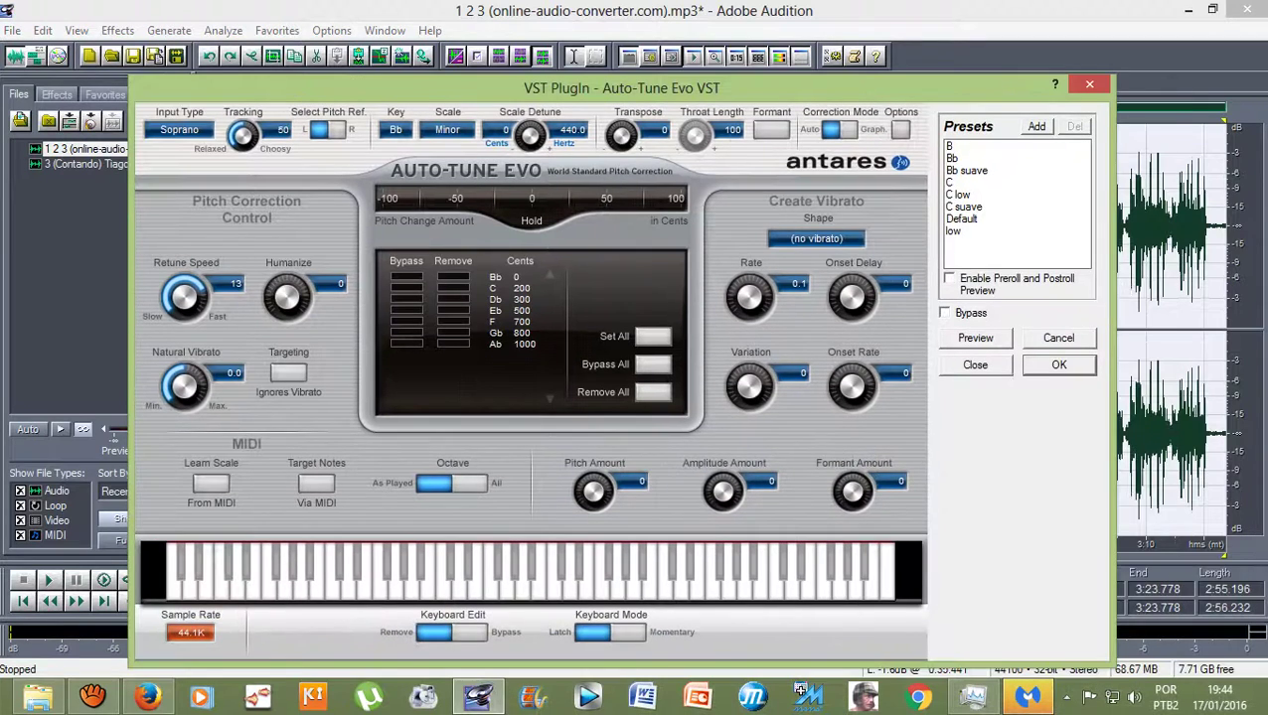
pyautogui.click(975, 337)
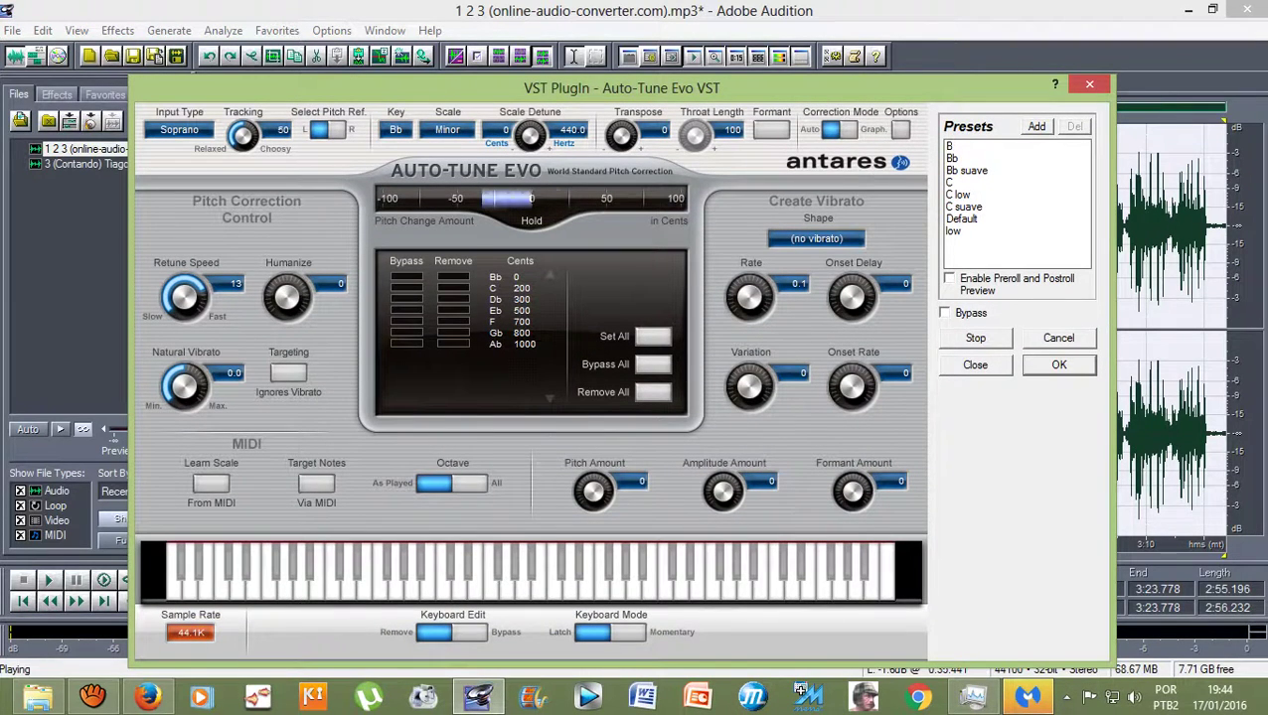
# Audition the key of C#, and apply the pitch correction to the selected vocal in C minor
pyautogui.click(396, 129)
pyautogui.click(420, 170)
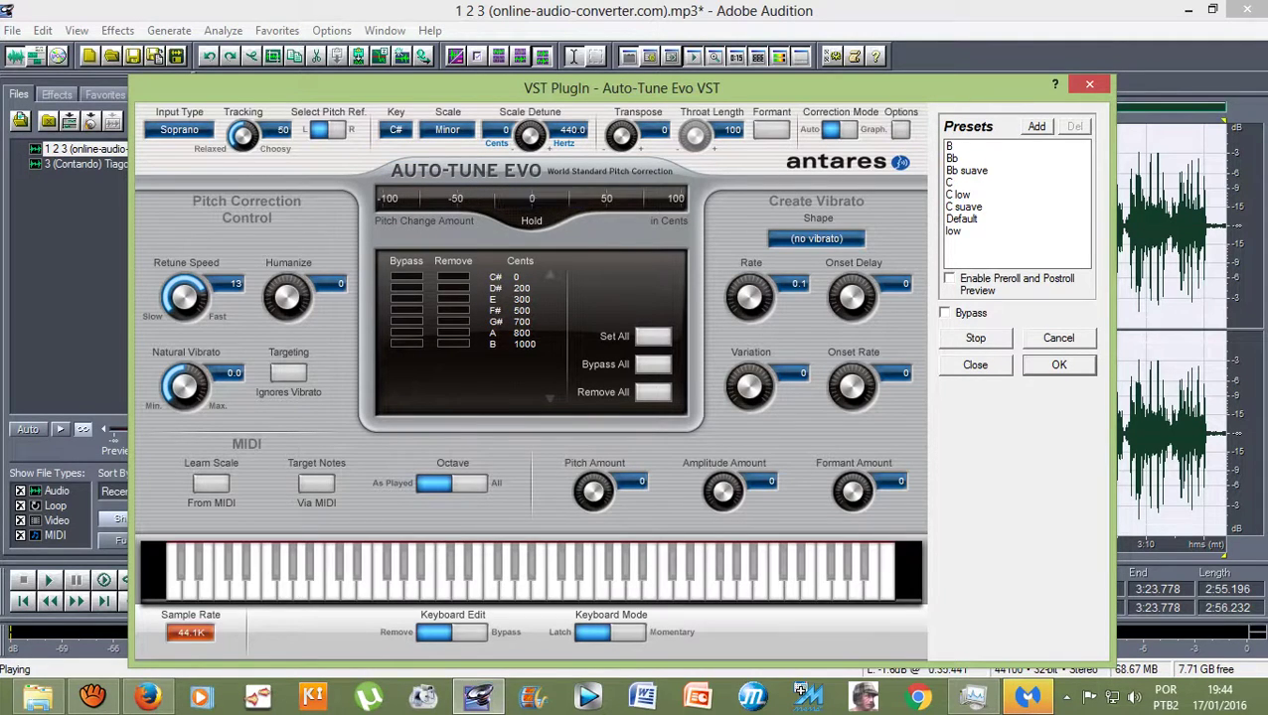
pyautogui.click(396, 130)
pyautogui.click(417, 150)
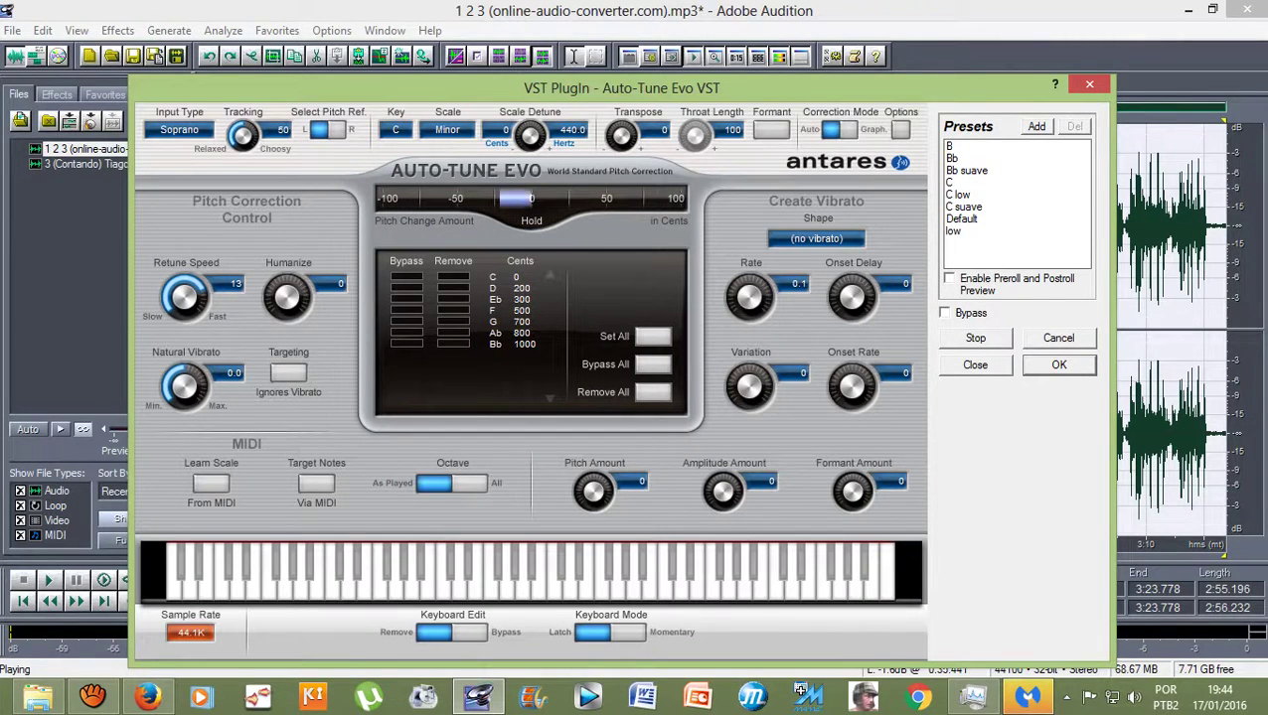
pyautogui.press('Return')
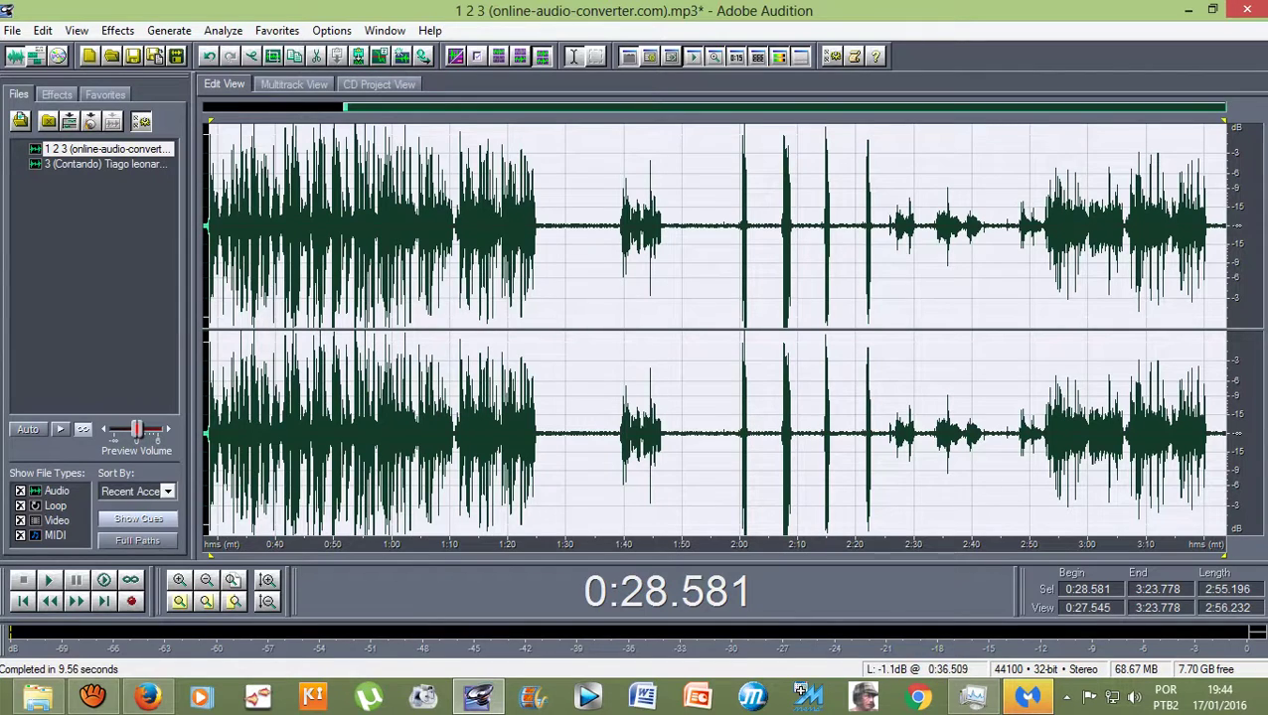
# Return to the multitrack session and play both tracks from 0:27.459 to check the newly corrected vocal
pyautogui.click(293, 83)
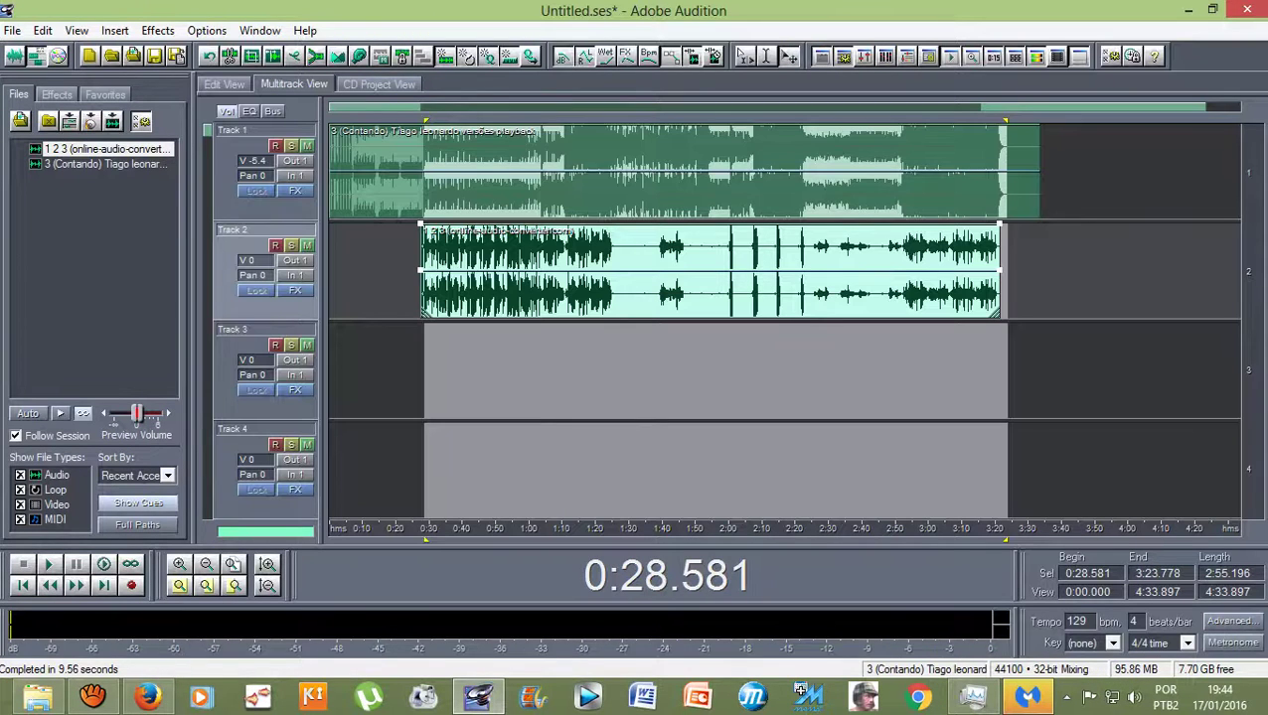
pyautogui.press('Left')
pyautogui.press('Left')
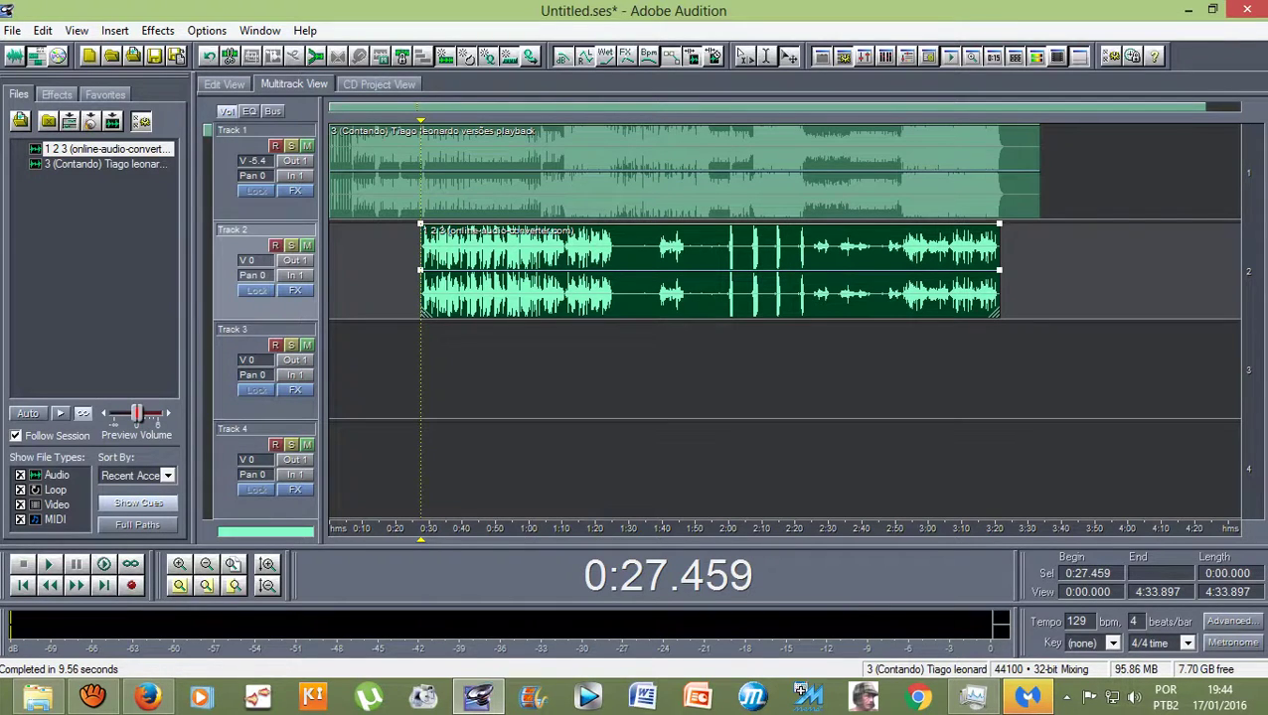
pyautogui.press('space')
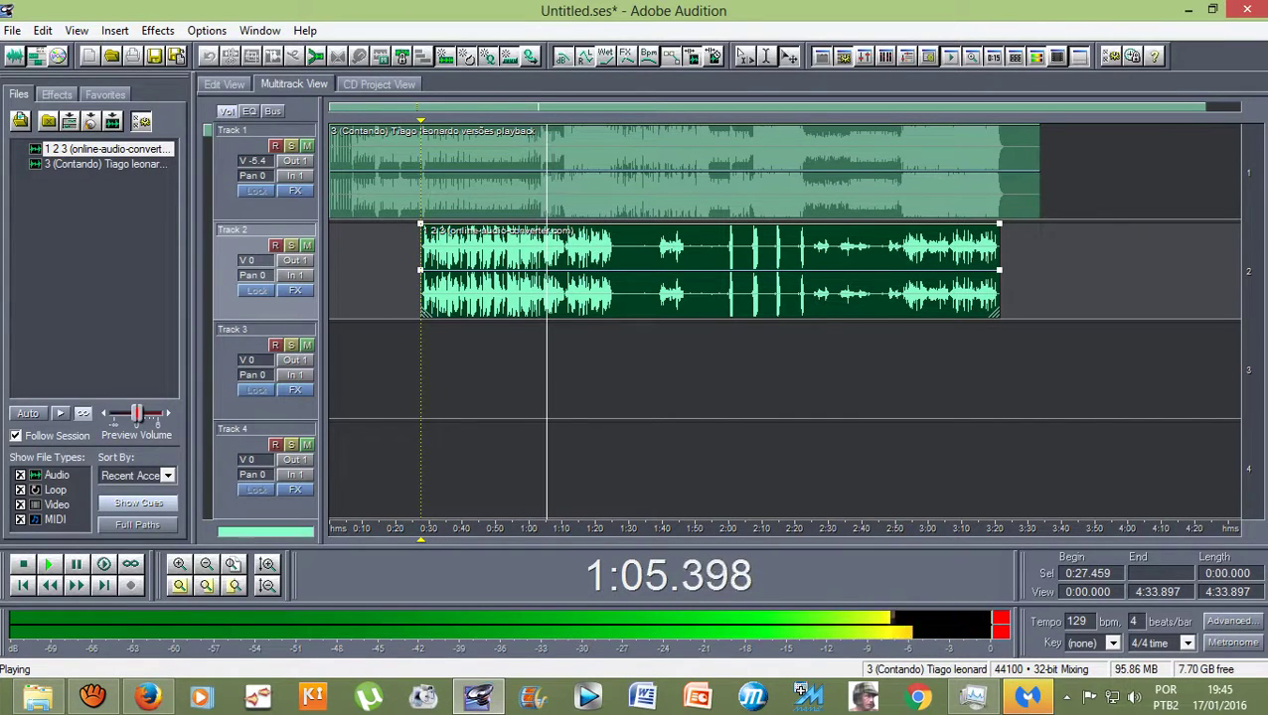
# Stop playback, undo the last Auto-Tune pass on the Track 2 vocal, and reopen Auto-Tune Evo on the selection
pyautogui.press('space')
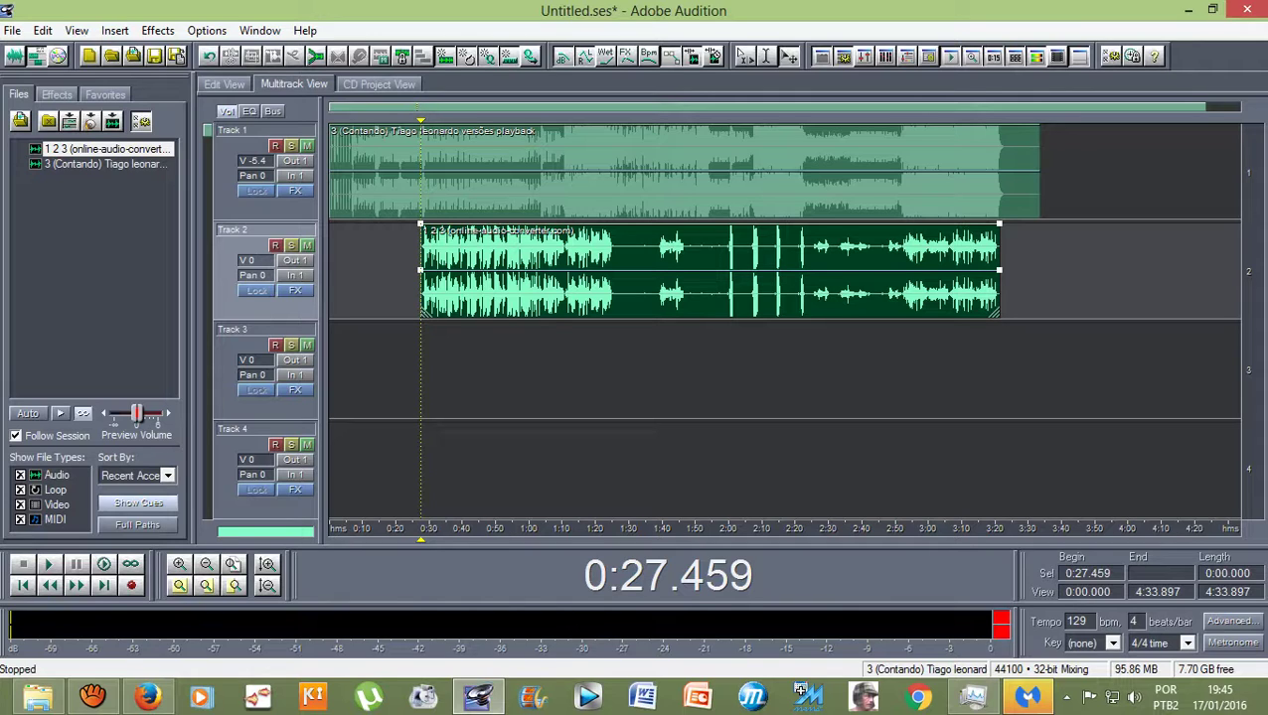
pyautogui.doubleClick(481, 255)
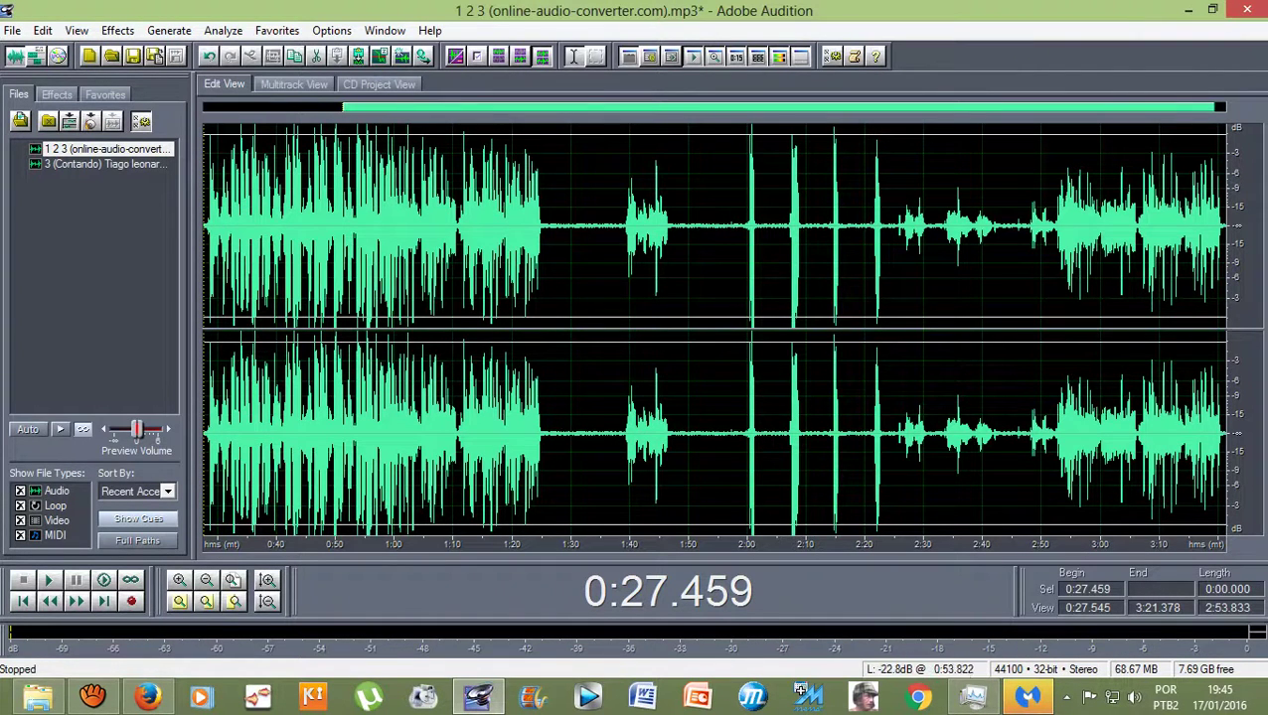
pyautogui.click(209, 57)
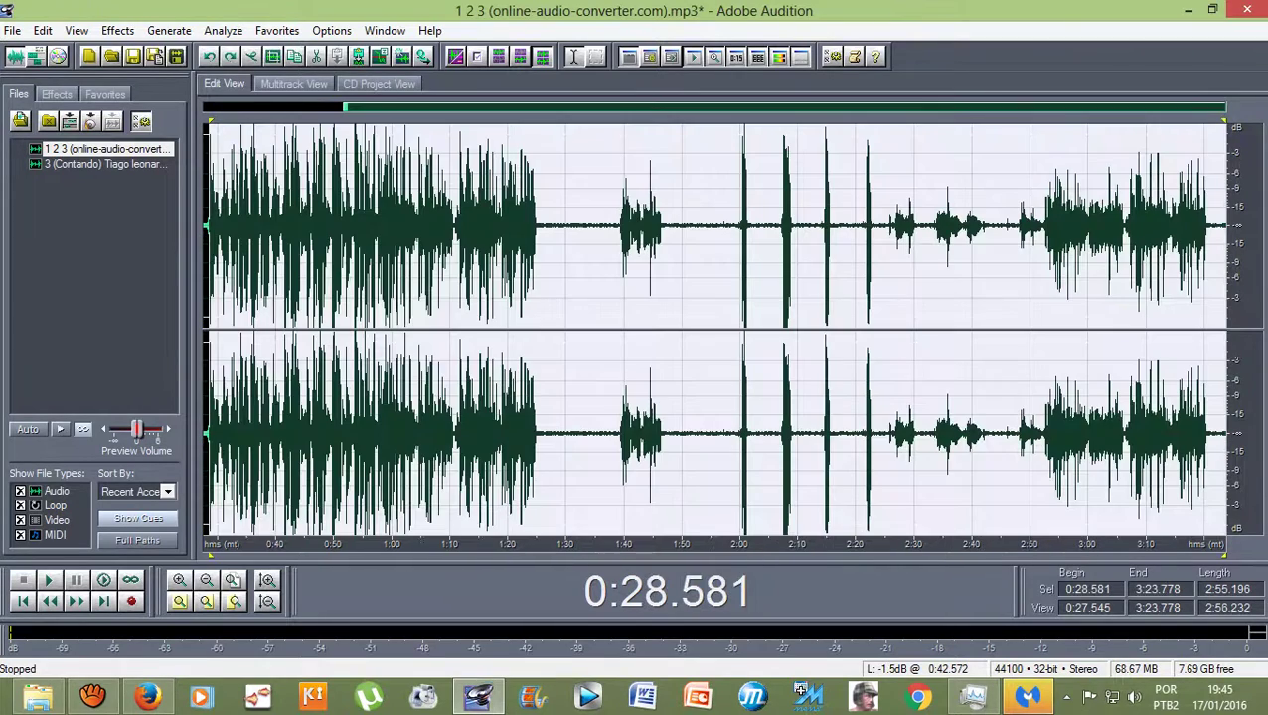
pyautogui.click(117, 30)
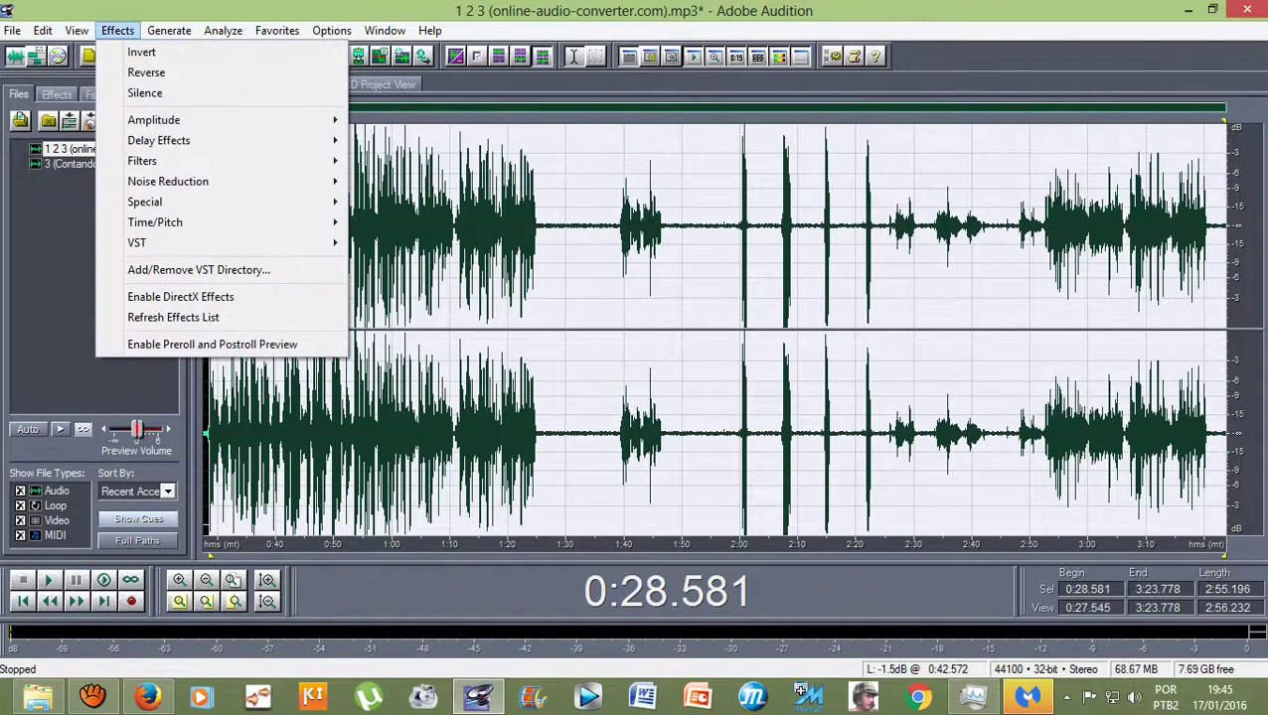
pyautogui.moveTo(159, 243)
pyautogui.click(417, 244)
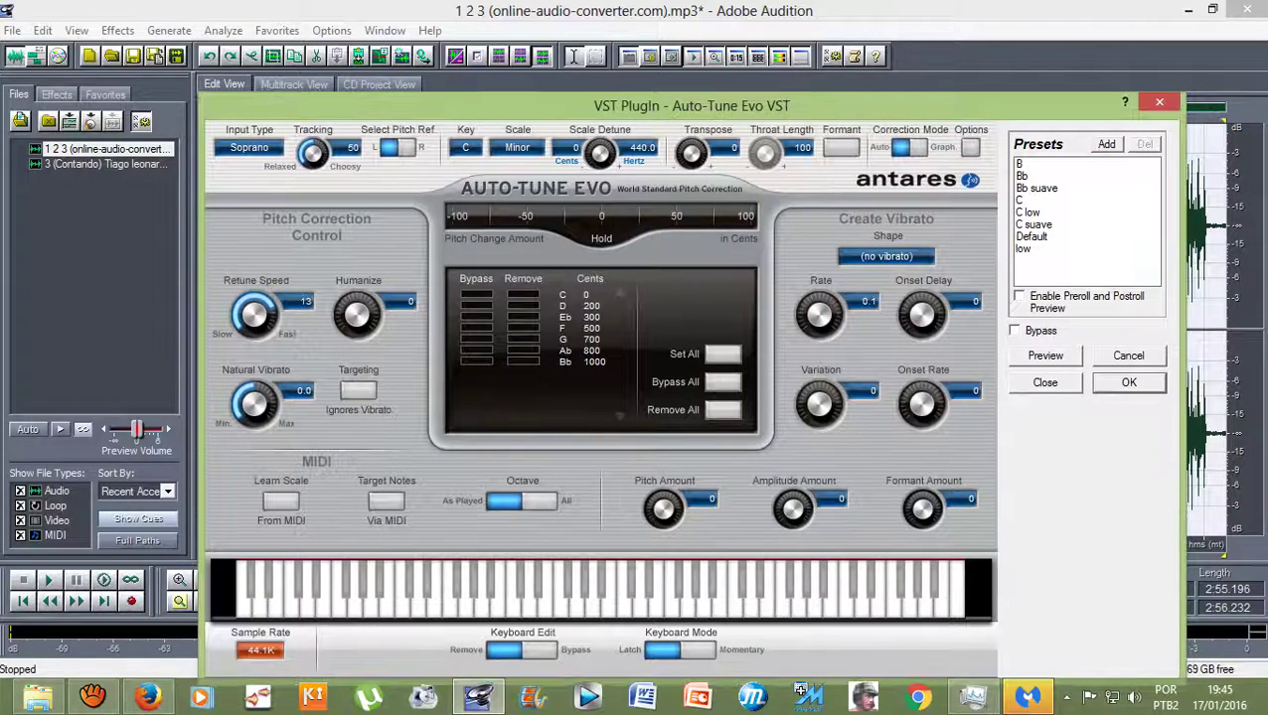
# Set Auto-Tune Evo's retune speed to 43 and apply the pitch correction to the selected vocal in C minor
pyautogui.click(465, 147)
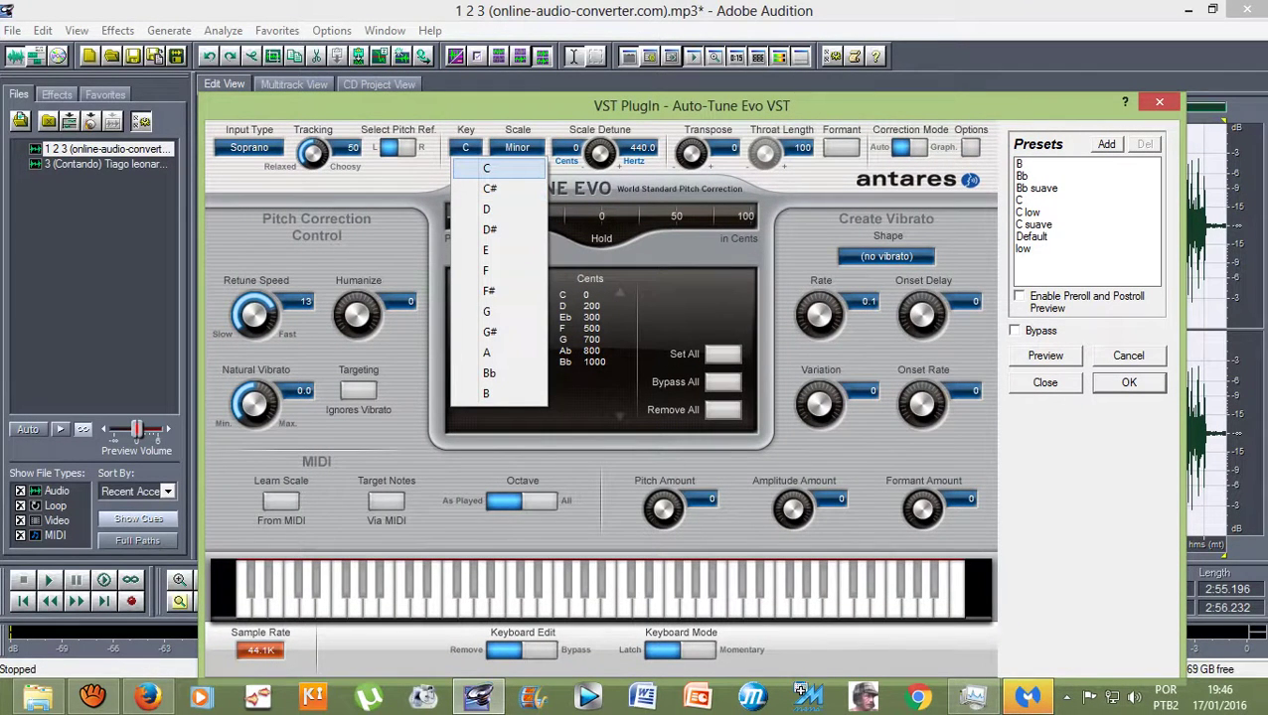
pyautogui.press('Escape')
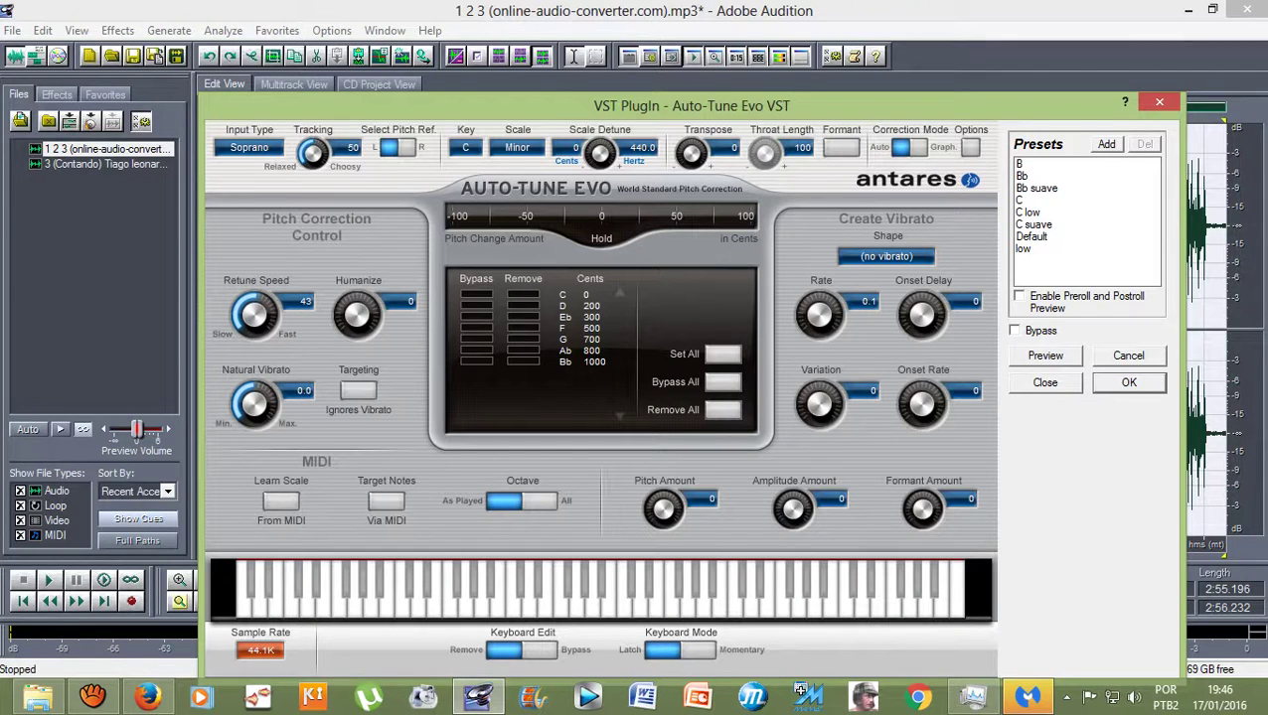
pyautogui.press('space')
pyautogui.press('Return')
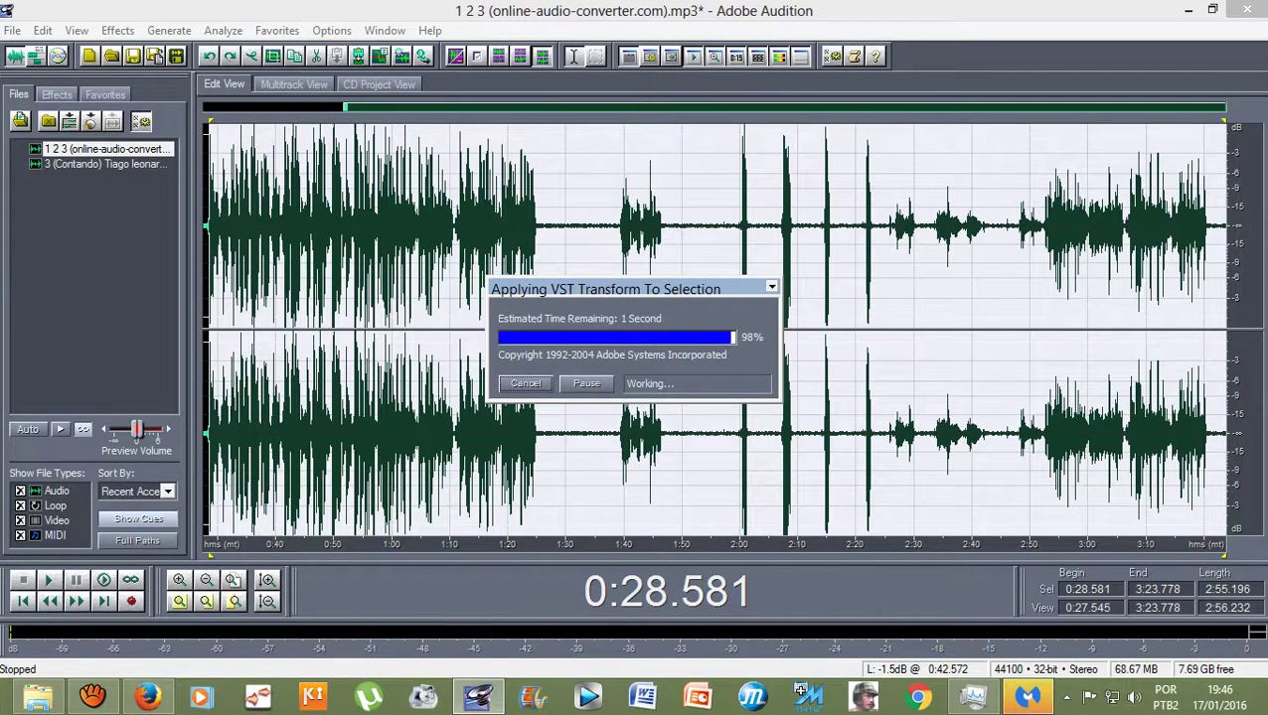
# Return to the multitrack session and play both tracks from 0:27.739 to check the retuned vocal
pyautogui.click(294, 84)
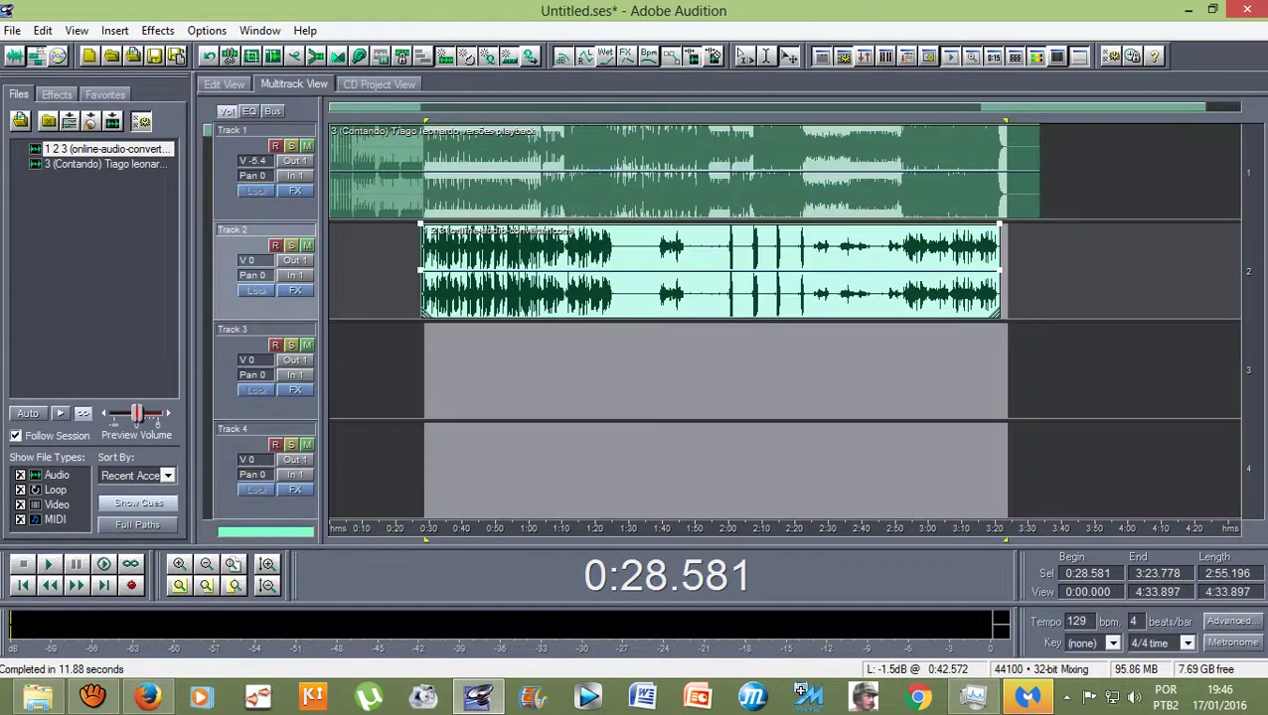
pyautogui.press('Left')
pyautogui.press('Left')
pyautogui.press('Left')
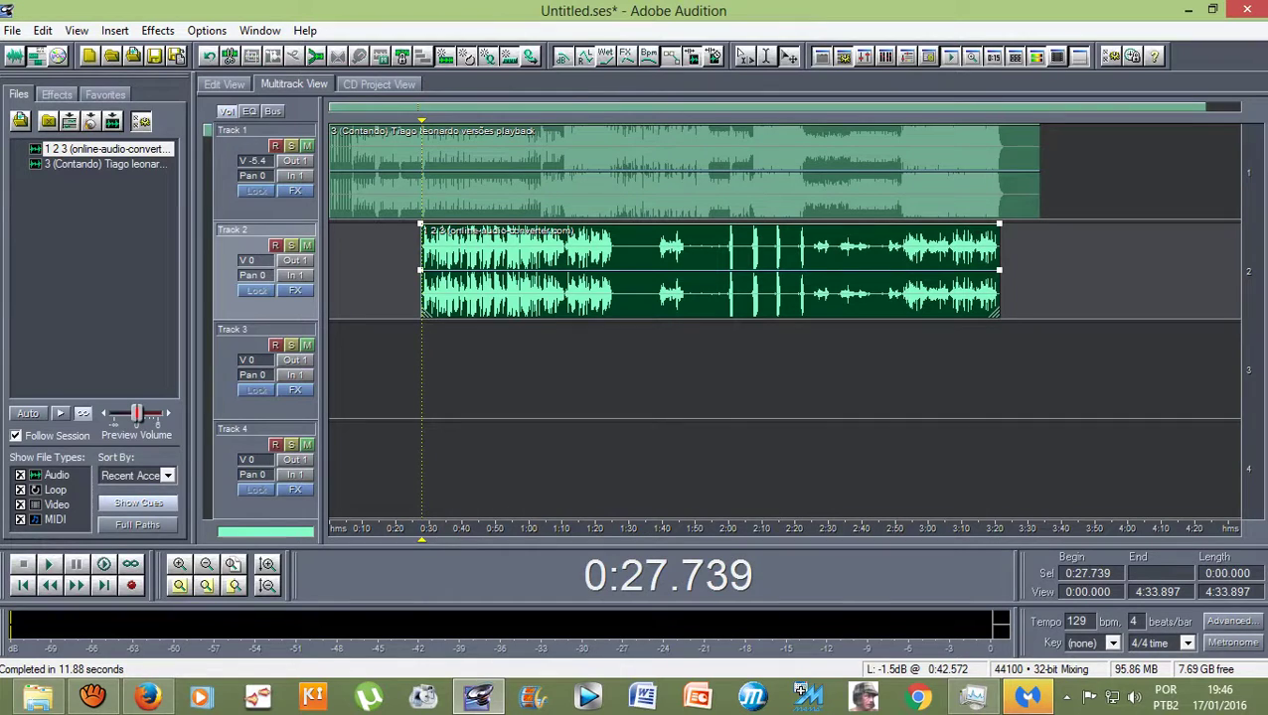
pyautogui.press('space')
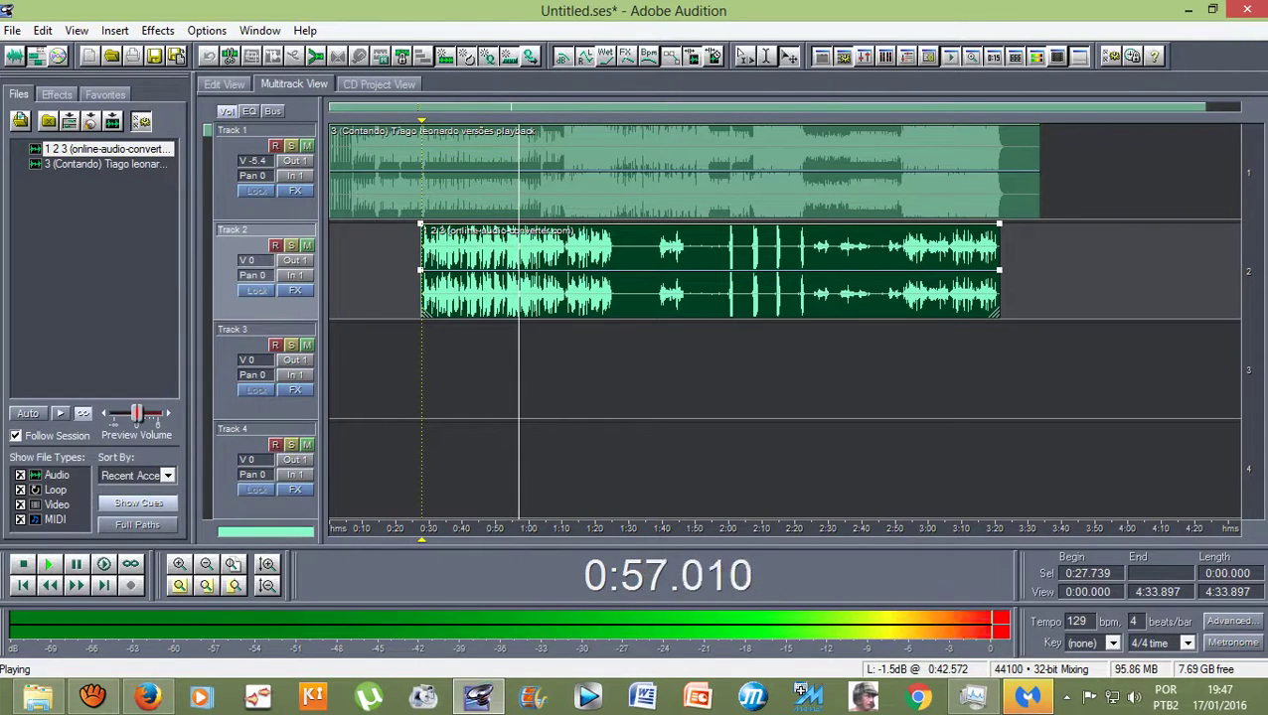
pyautogui.press('space')
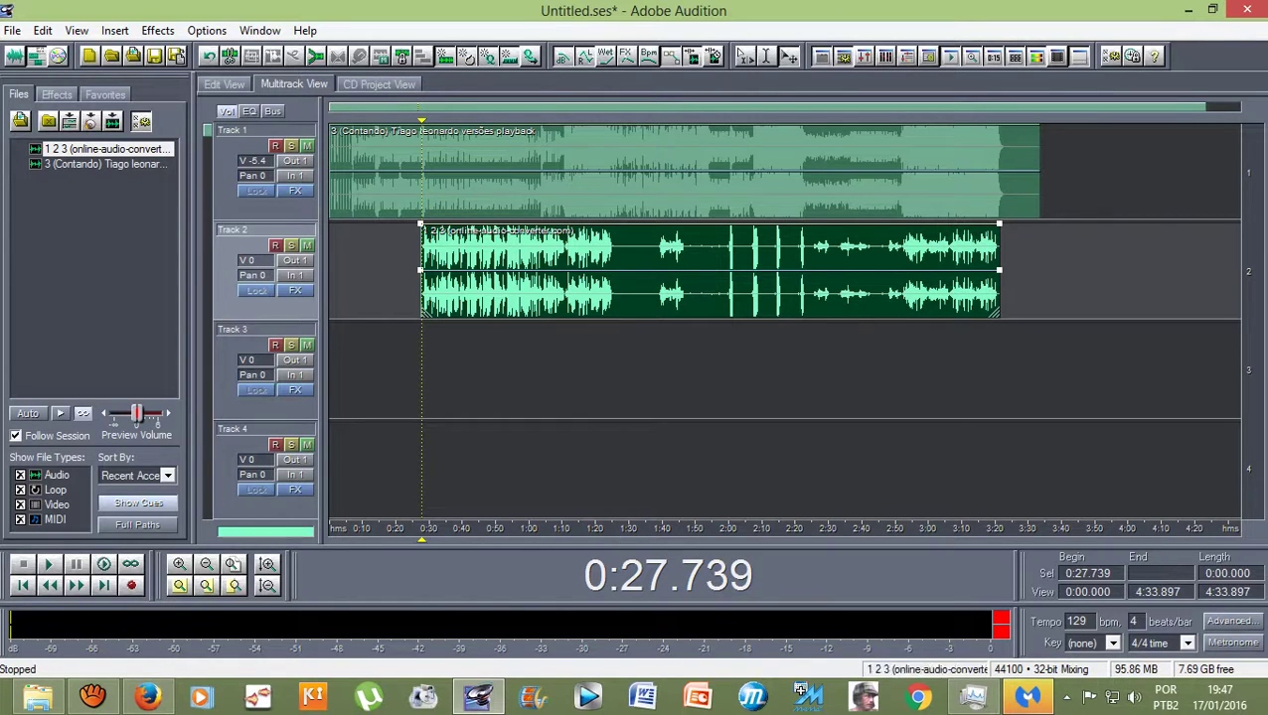
# Open the Track 2 vocal for editing and apply Studio Reverb to it with the Vocal Reverb (medium) preset
pyautogui.doubleClick(456, 254)
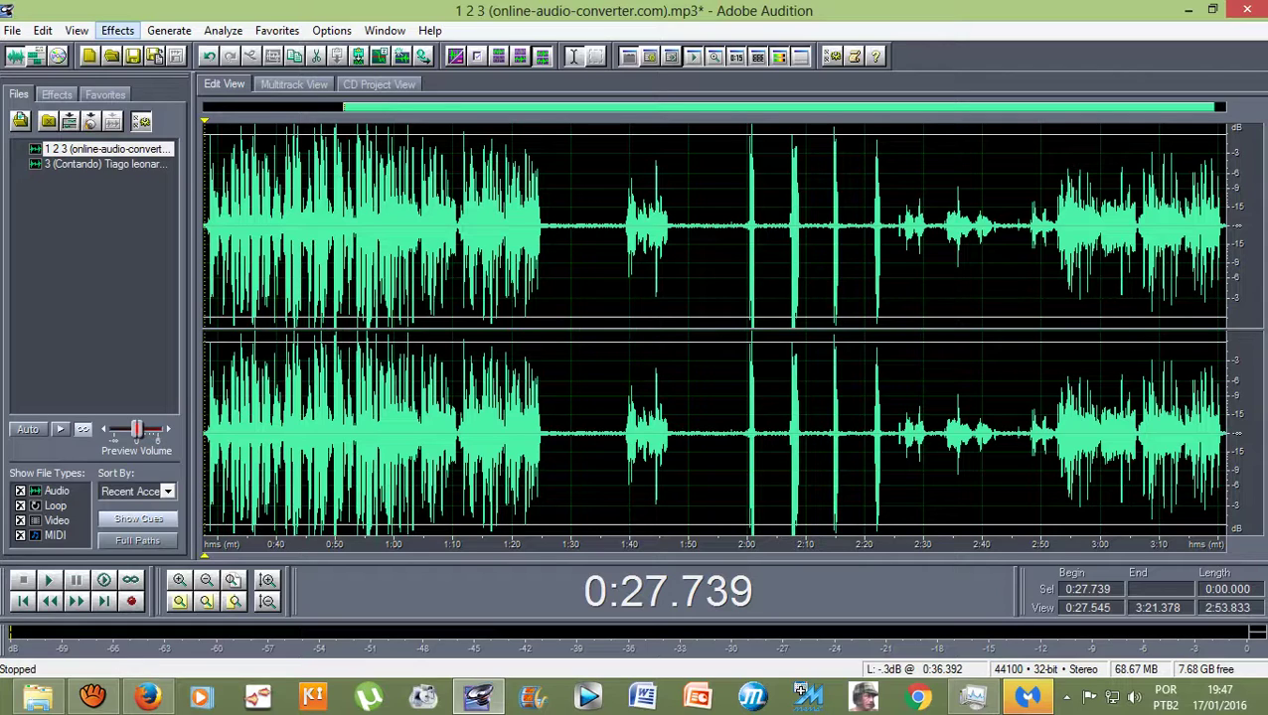
pyautogui.click(117, 30)
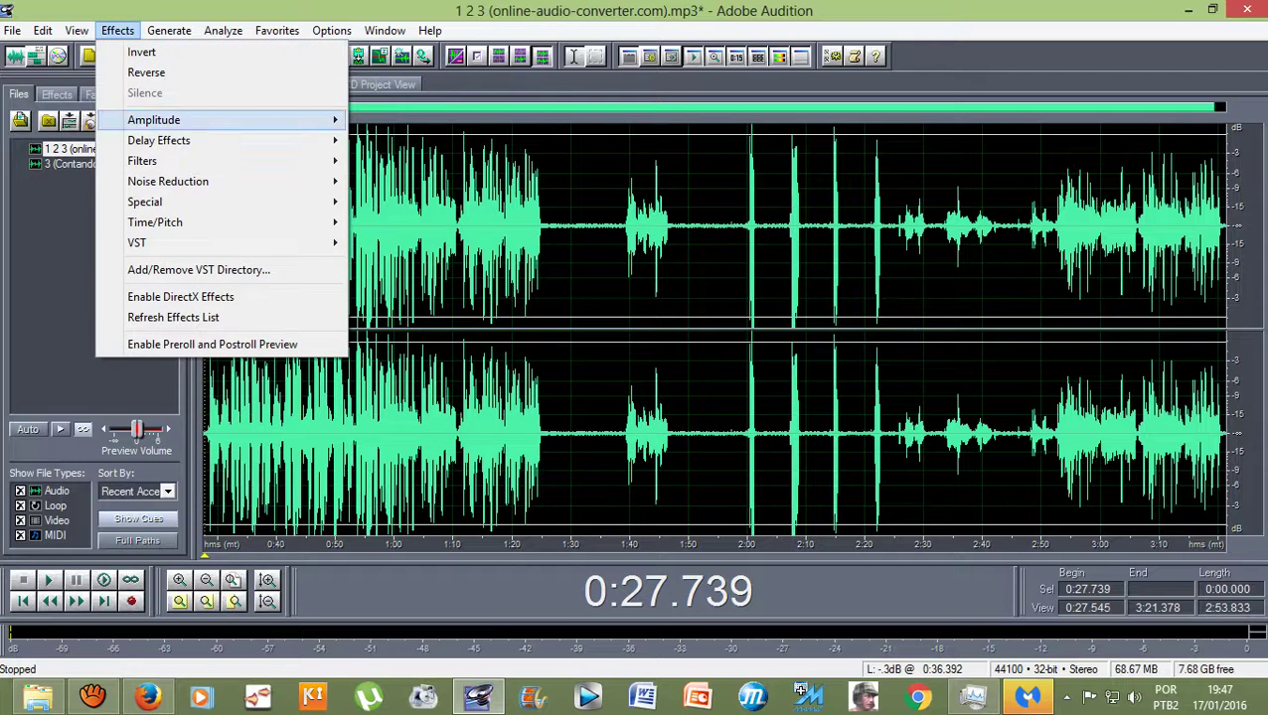
pyautogui.moveTo(159, 140)
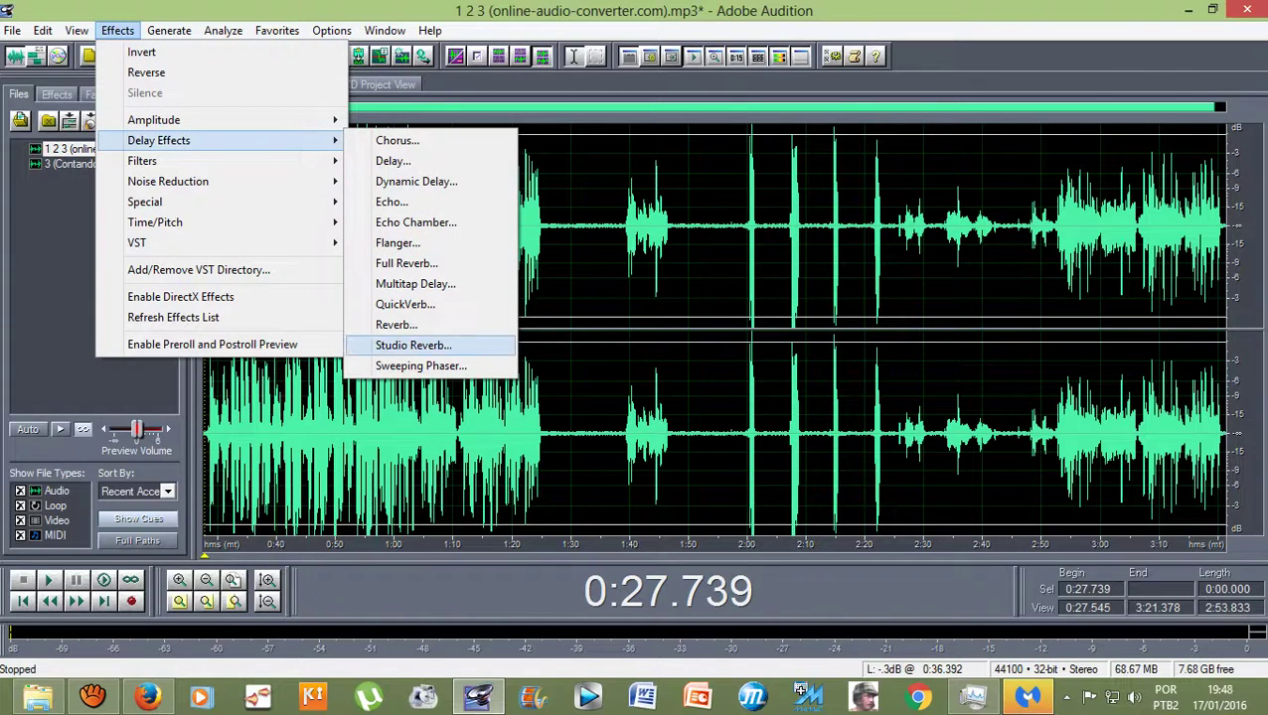
pyautogui.press('Return')
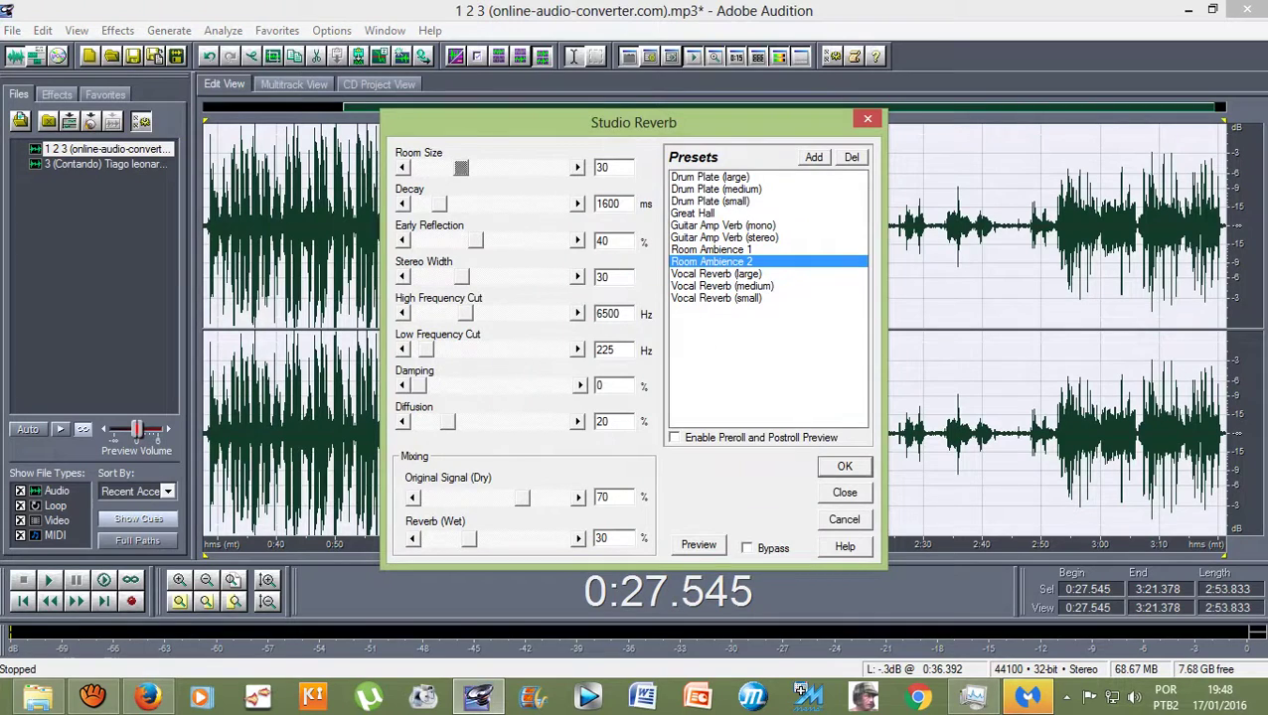
pyautogui.click(722, 286)
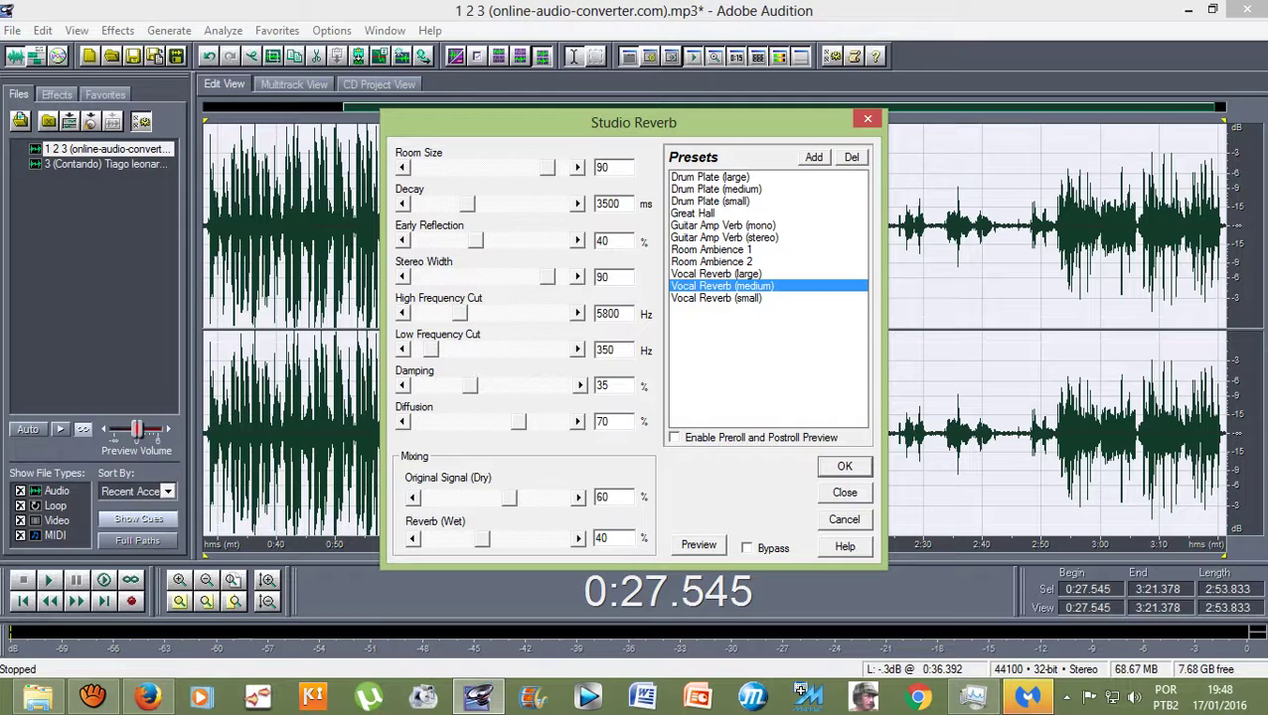
pyautogui.click(844, 466)
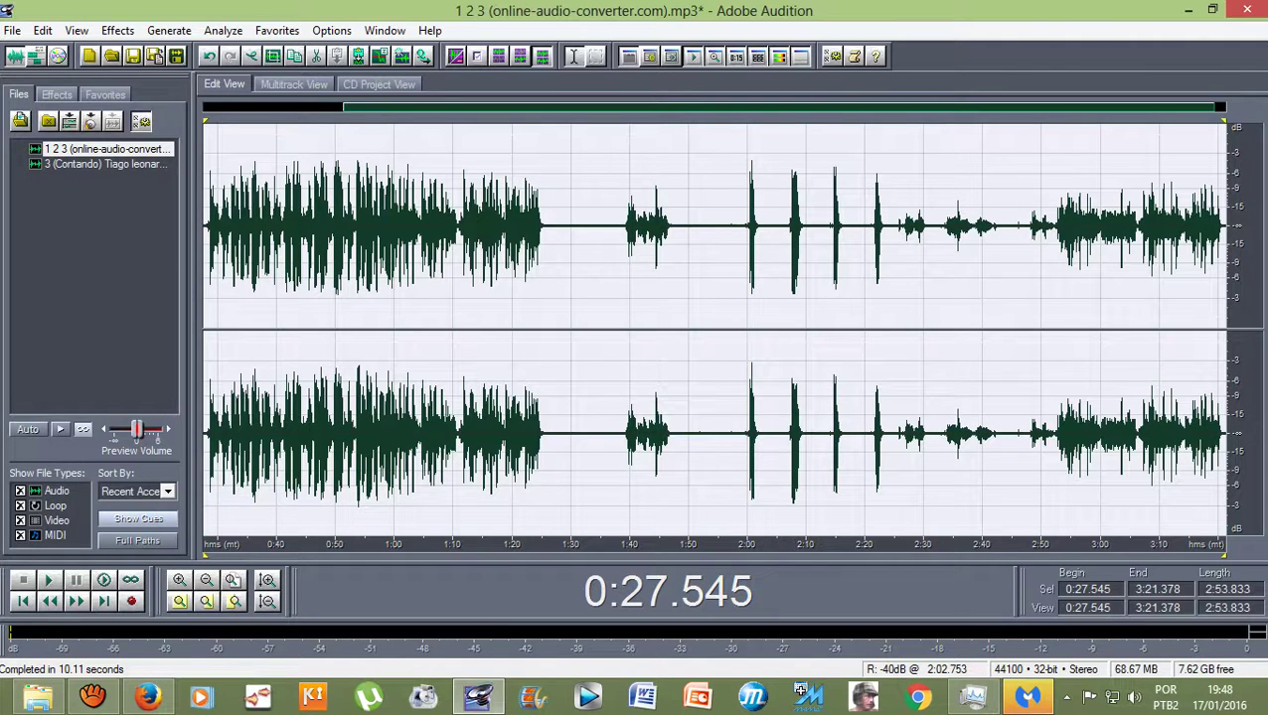
# Amplify both channels of the selected reverberated vocal by 4.06 dB
pyautogui.click(117, 30)
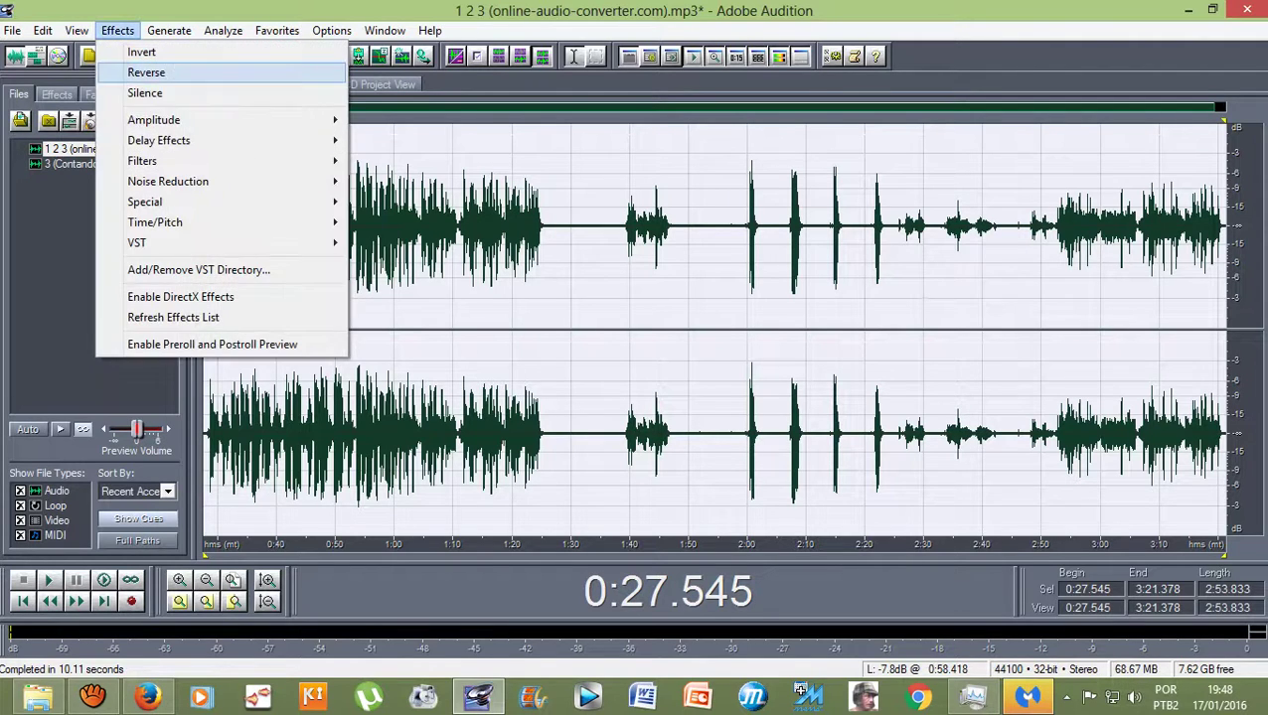
pyautogui.moveTo(154, 120)
pyautogui.click(414, 119)
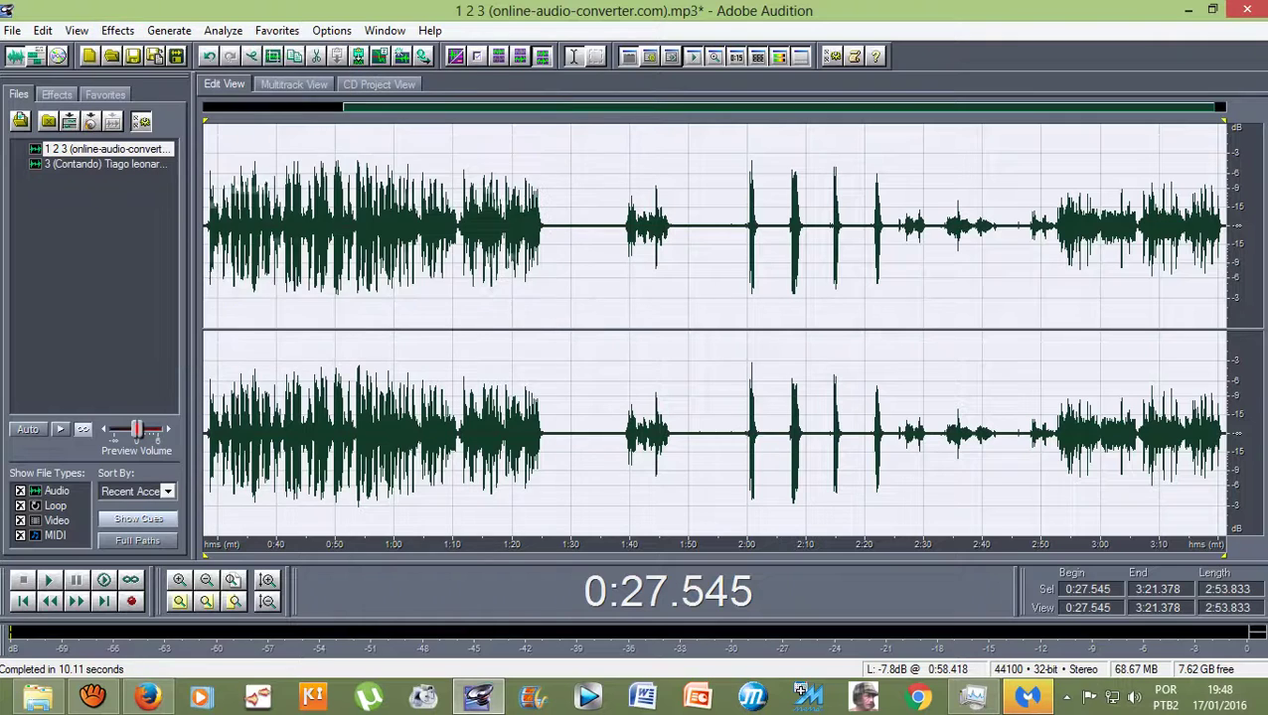
pyautogui.click(118, 30)
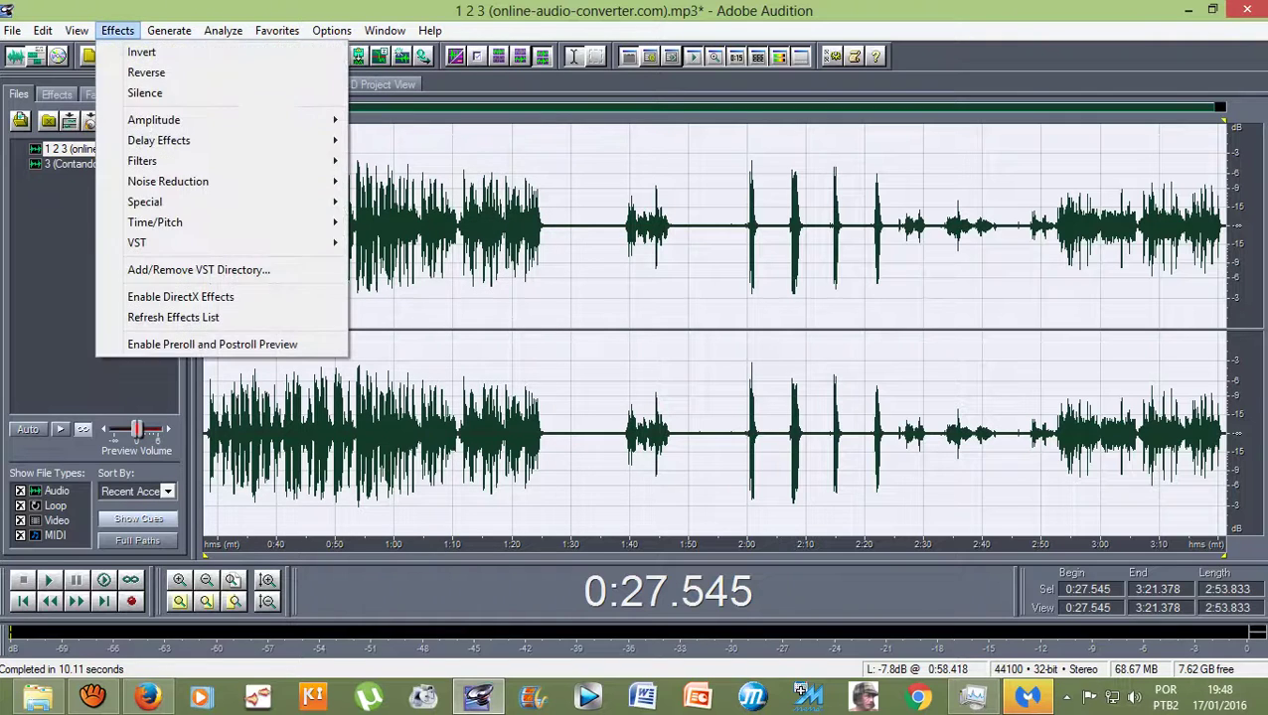
pyautogui.moveTo(154, 119)
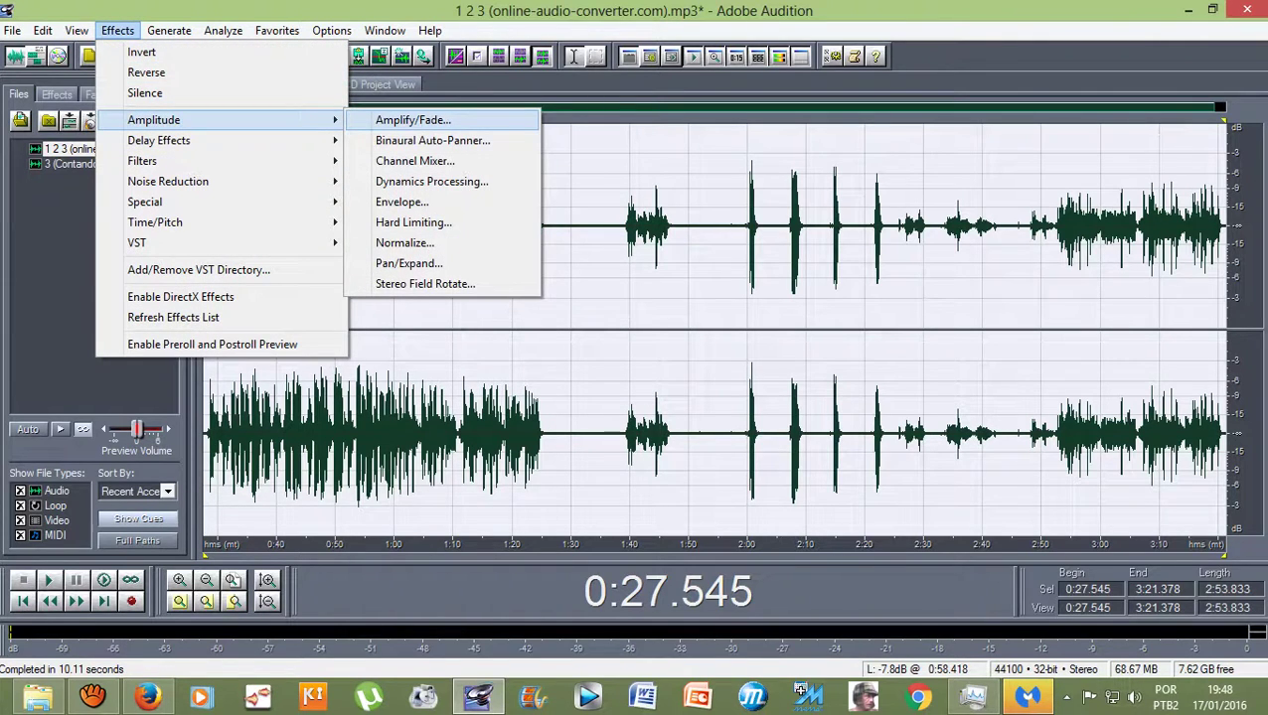
pyautogui.click(412, 119)
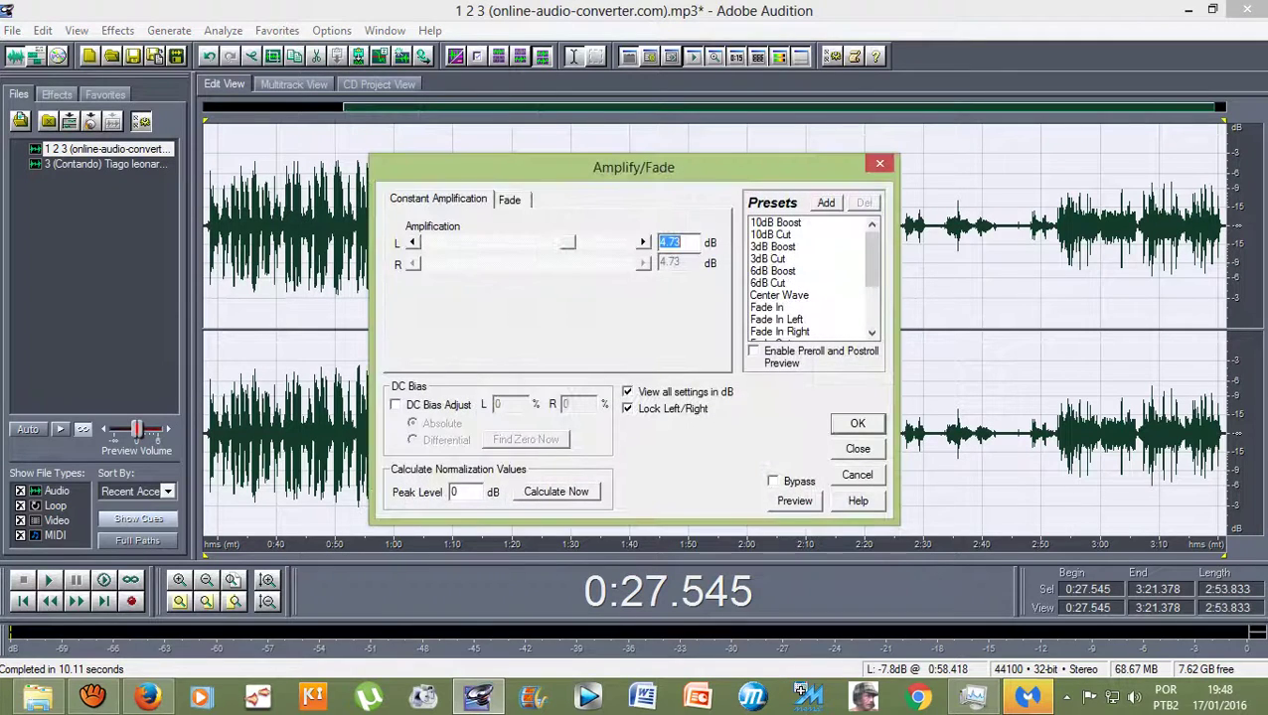
pyautogui.moveTo(568, 241)
pyautogui.mouseDown()
pyautogui.moveTo(584, 242)
pyautogui.moveTo(566, 243)
pyautogui.mouseUp()
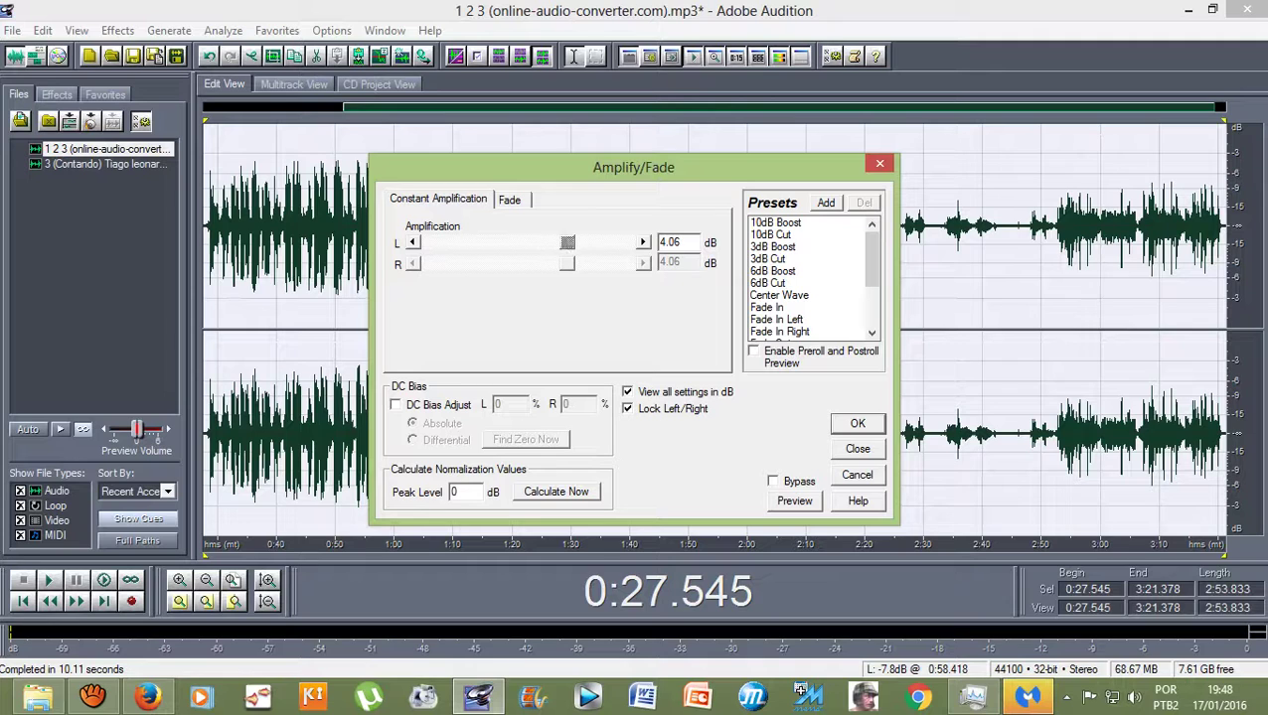
pyautogui.press('Return')
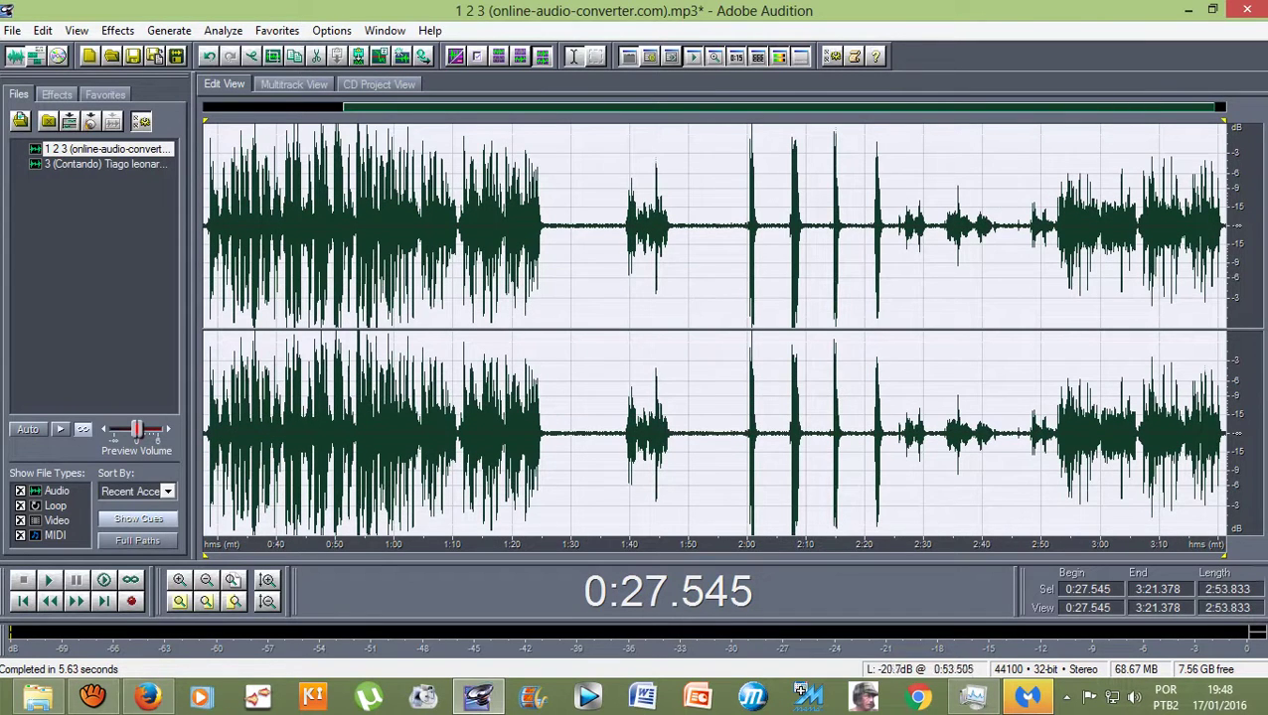
# Return to the multitrack session and play both tracks from 0:27.710 to check the reverb and vocal level
pyautogui.click(240, 225)
pyautogui.click(293, 84)
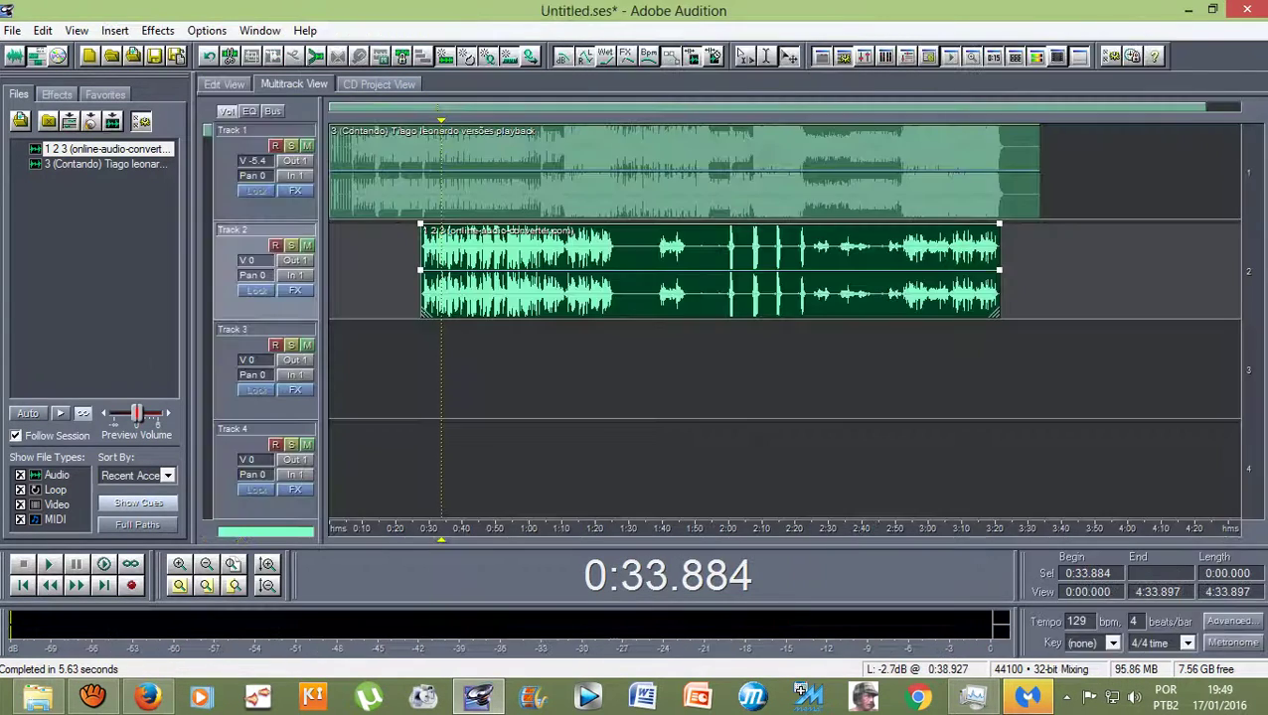
pyautogui.press('Left')
pyautogui.press('Left')
pyautogui.press('Left')
pyautogui.press('Left')
pyautogui.press('Left')
pyautogui.press('Left')
pyautogui.press('Left')
pyautogui.press('Left')
pyautogui.press('Left')
pyautogui.press('Left')
pyautogui.press('Left')
pyautogui.press('Left')
pyautogui.press('Left')
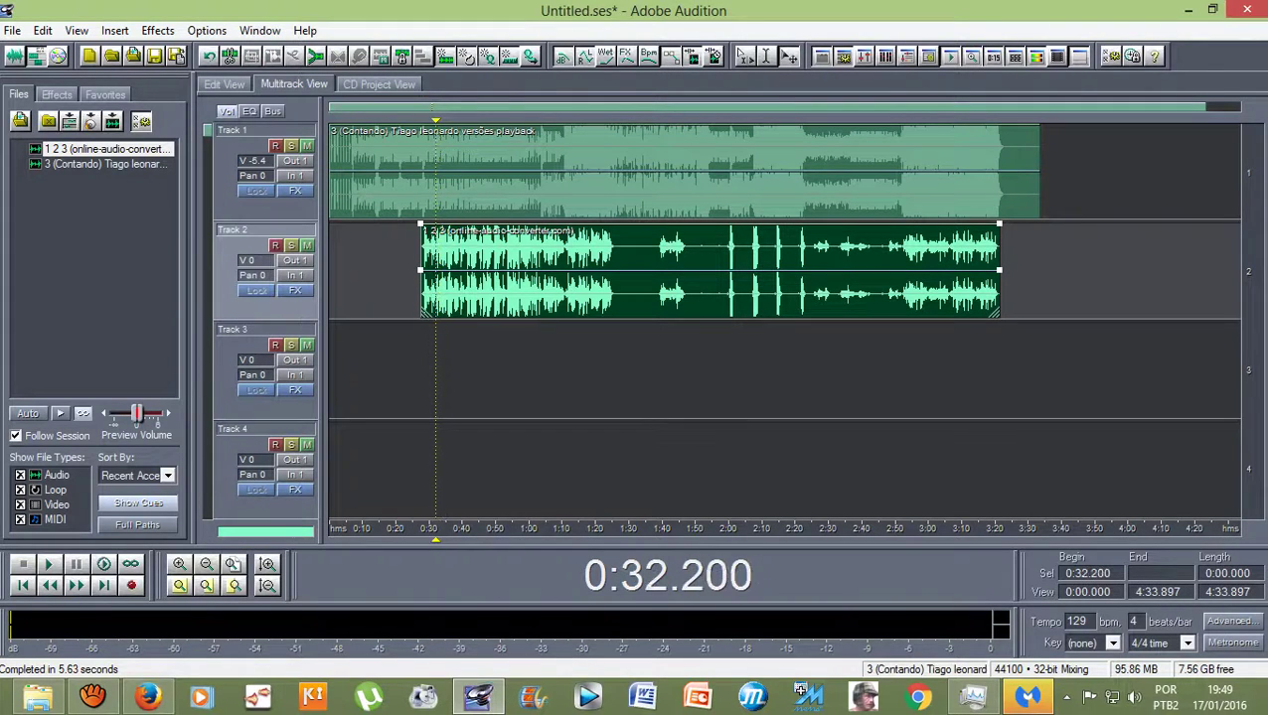
pyautogui.press('Left')
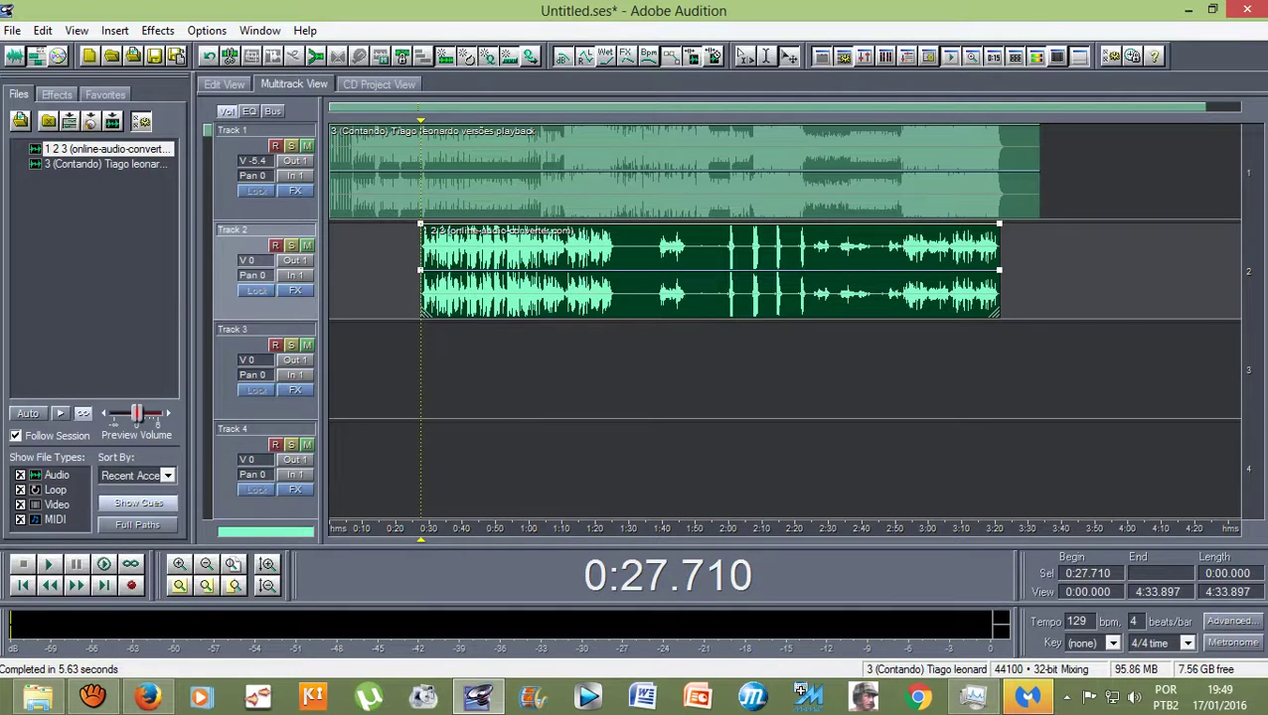
pyautogui.press('space')
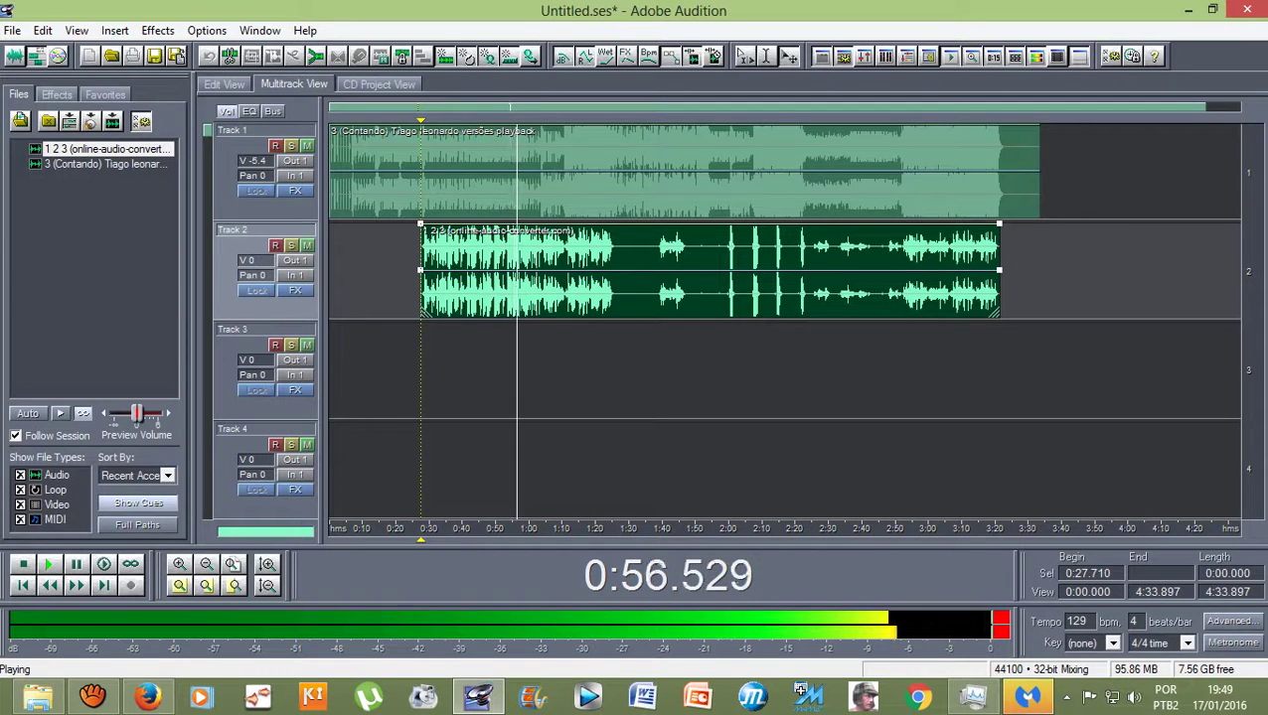
pyautogui.press('space')
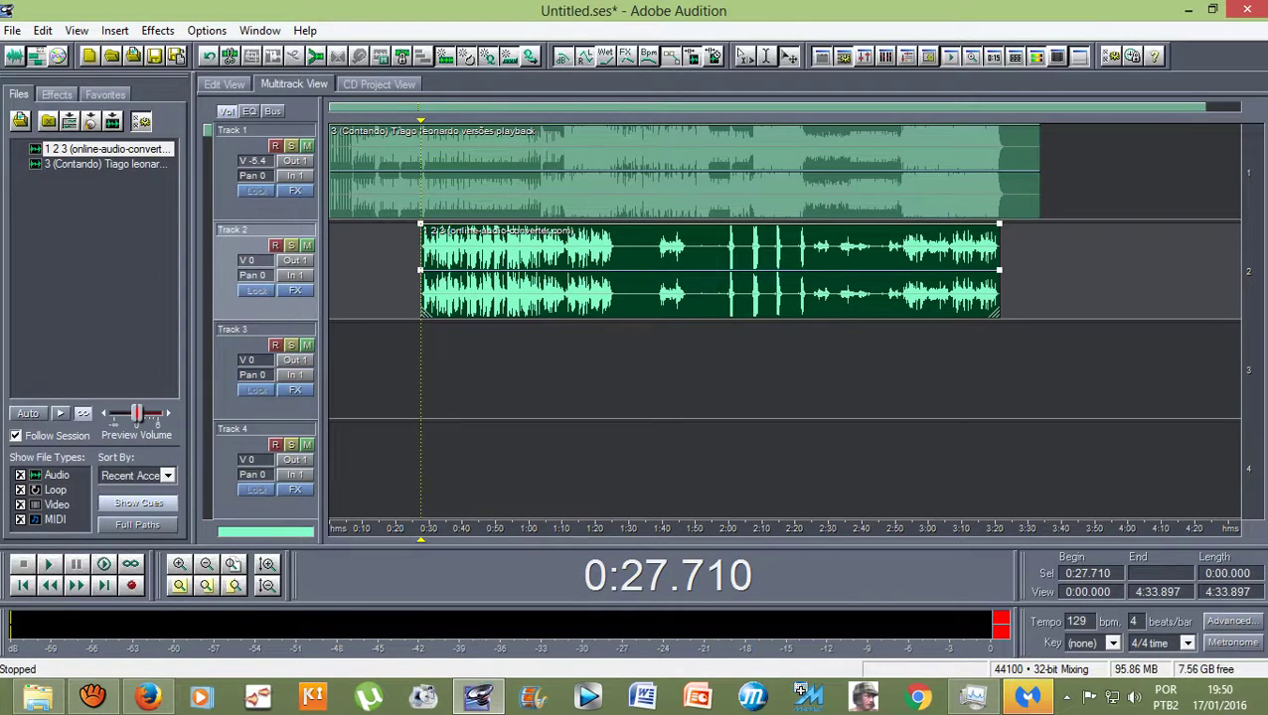
# Set the volume of the Track 1 playback to 0 dB
pyautogui.rightClick(255, 160)
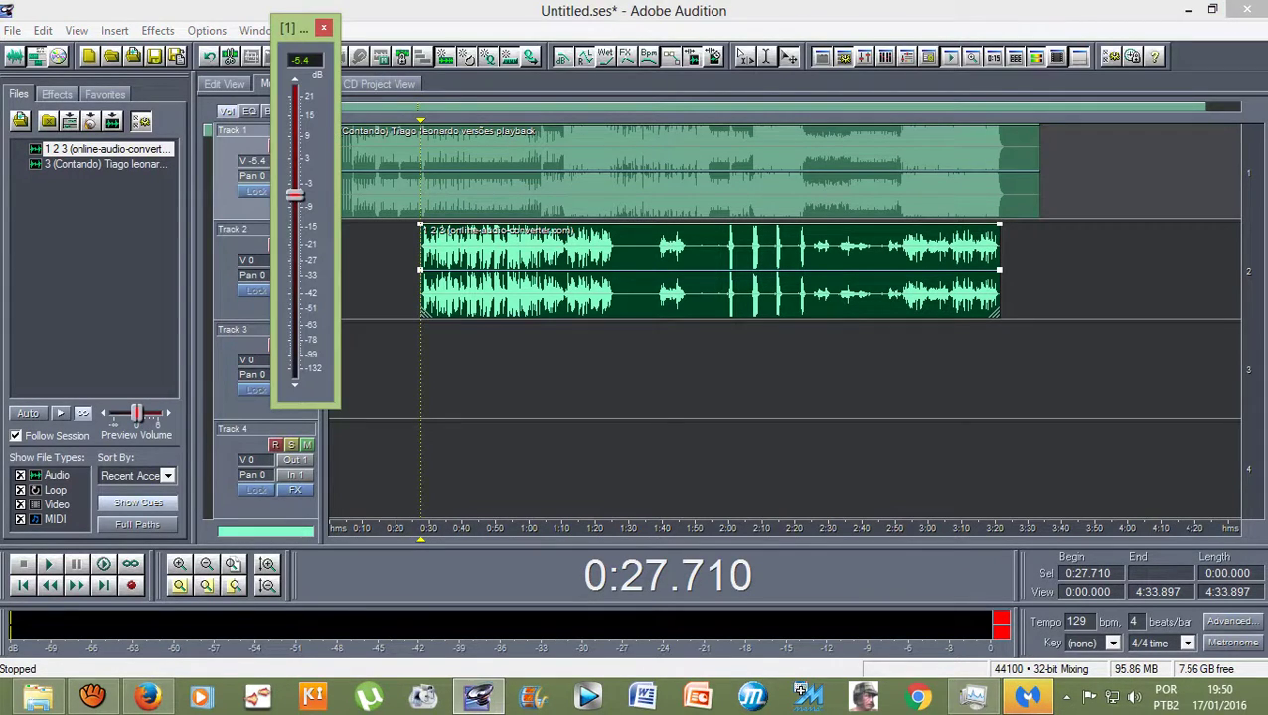
pyautogui.moveTo(294, 194); pyautogui.dragTo(294, 172)
pyautogui.click(323, 26)
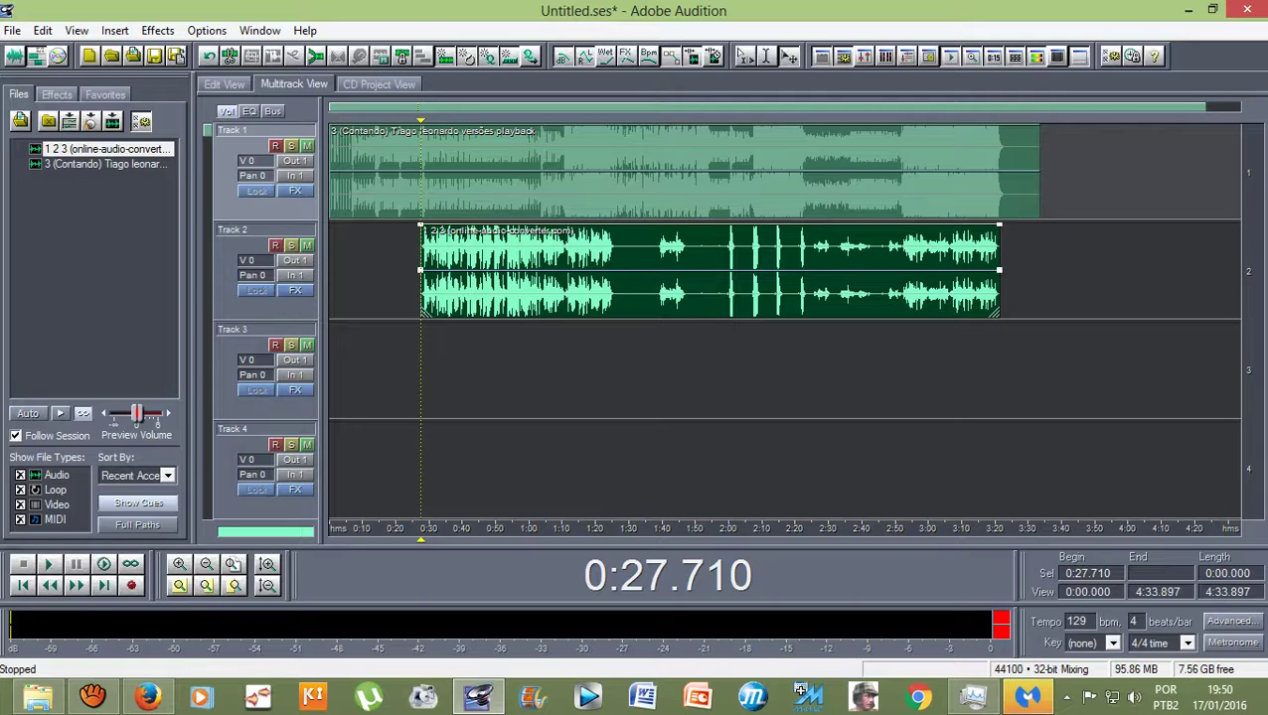
# Play both tracks from 0:27.710 to check the balance between the vocal and the louder playback
pyautogui.press('space')
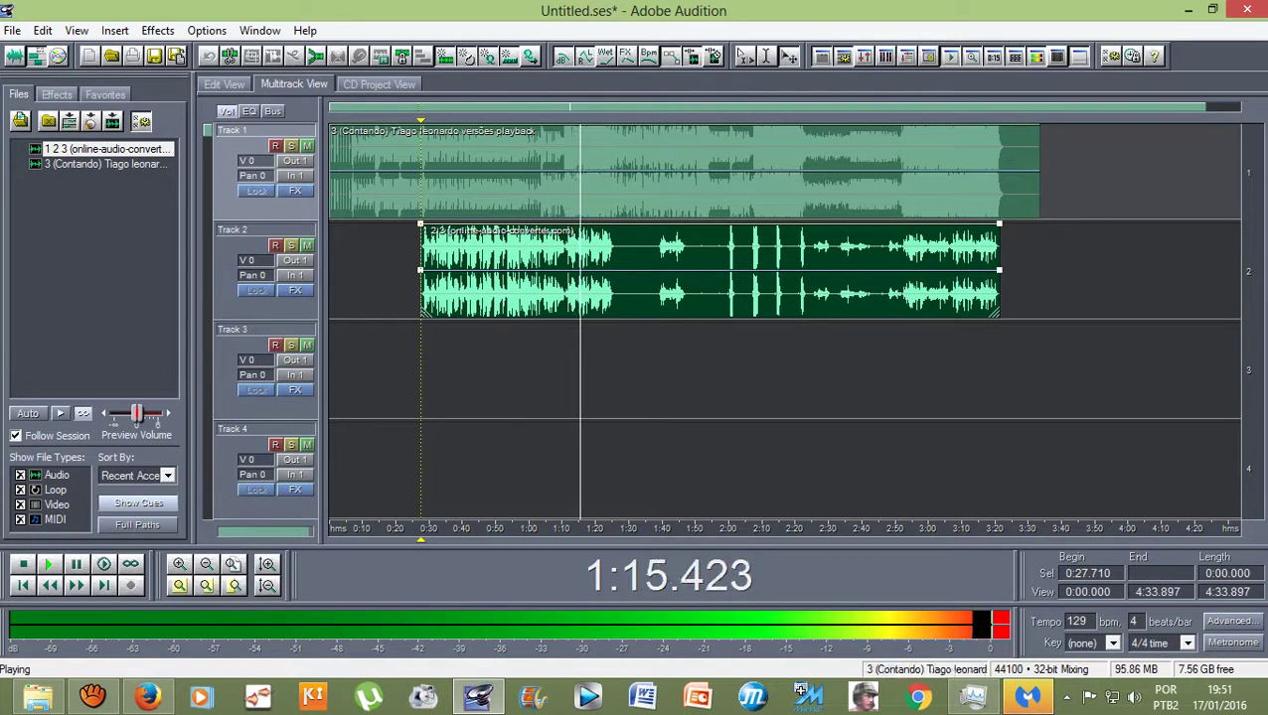
pyautogui.press('space')
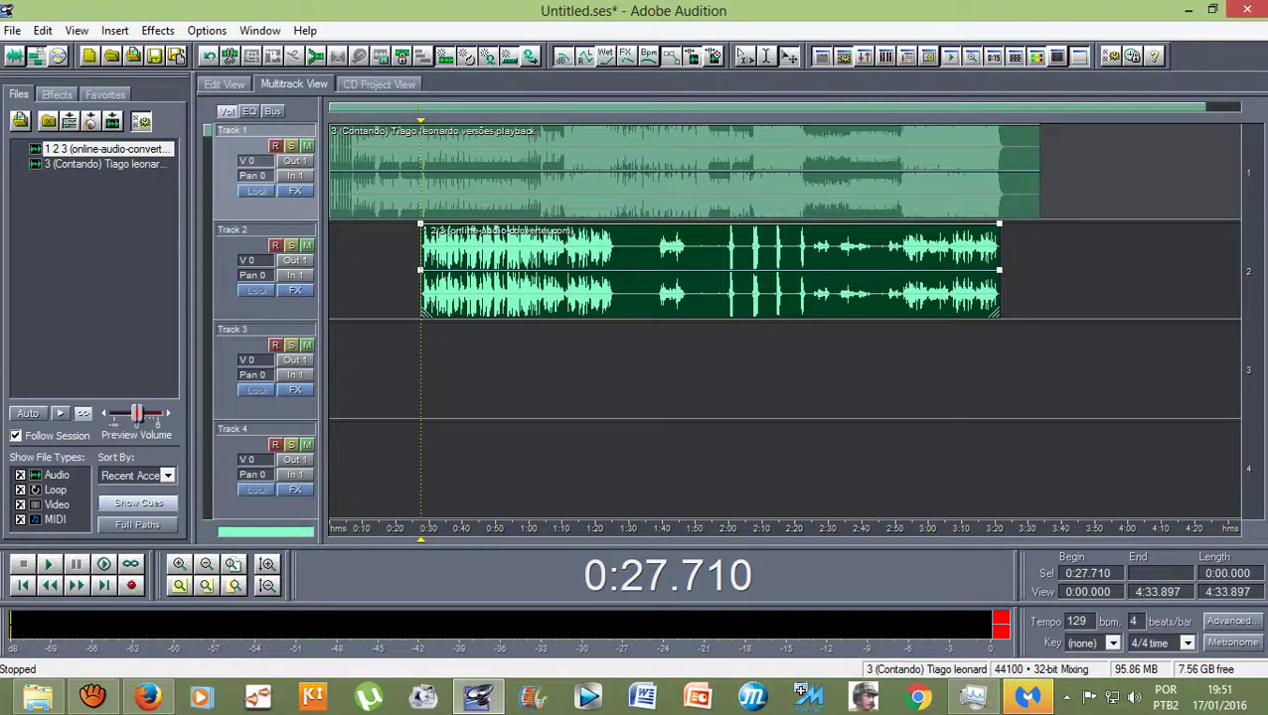
pyautogui.scroll(4, 416, 269)
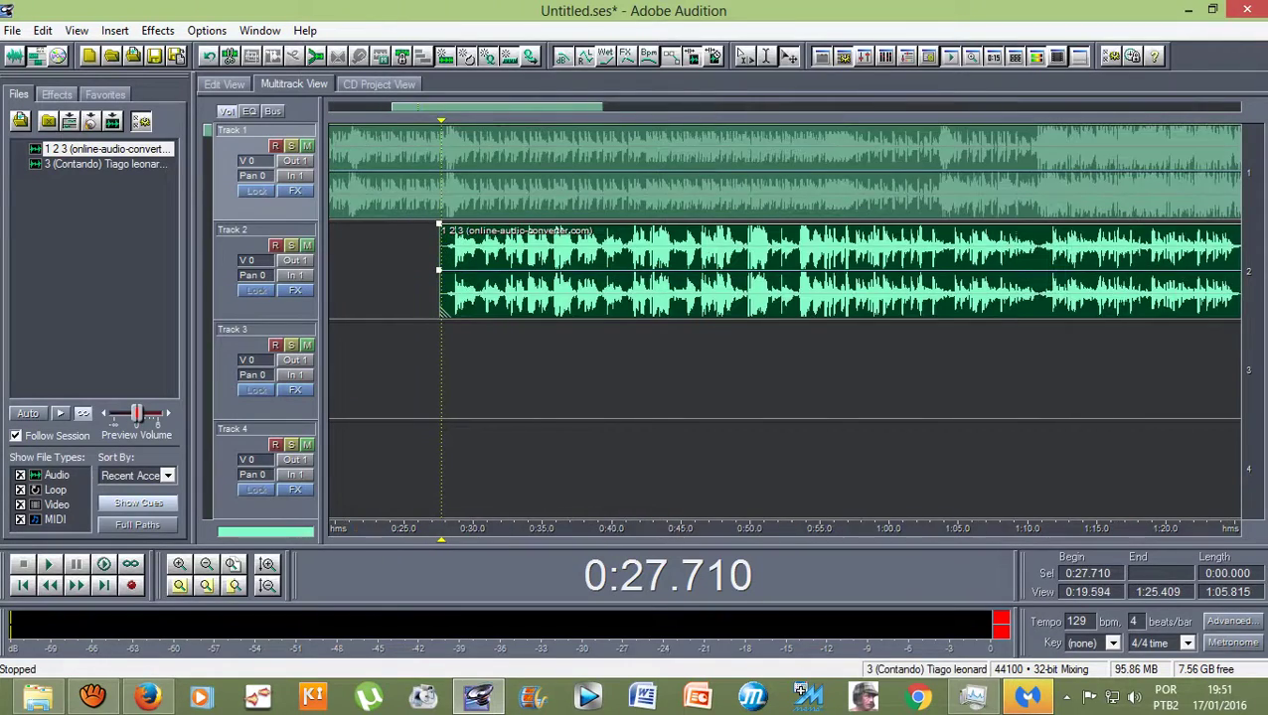
# Play both tracks from 0:27.710 to check how the vocal starts against the playback
pyautogui.press('=')
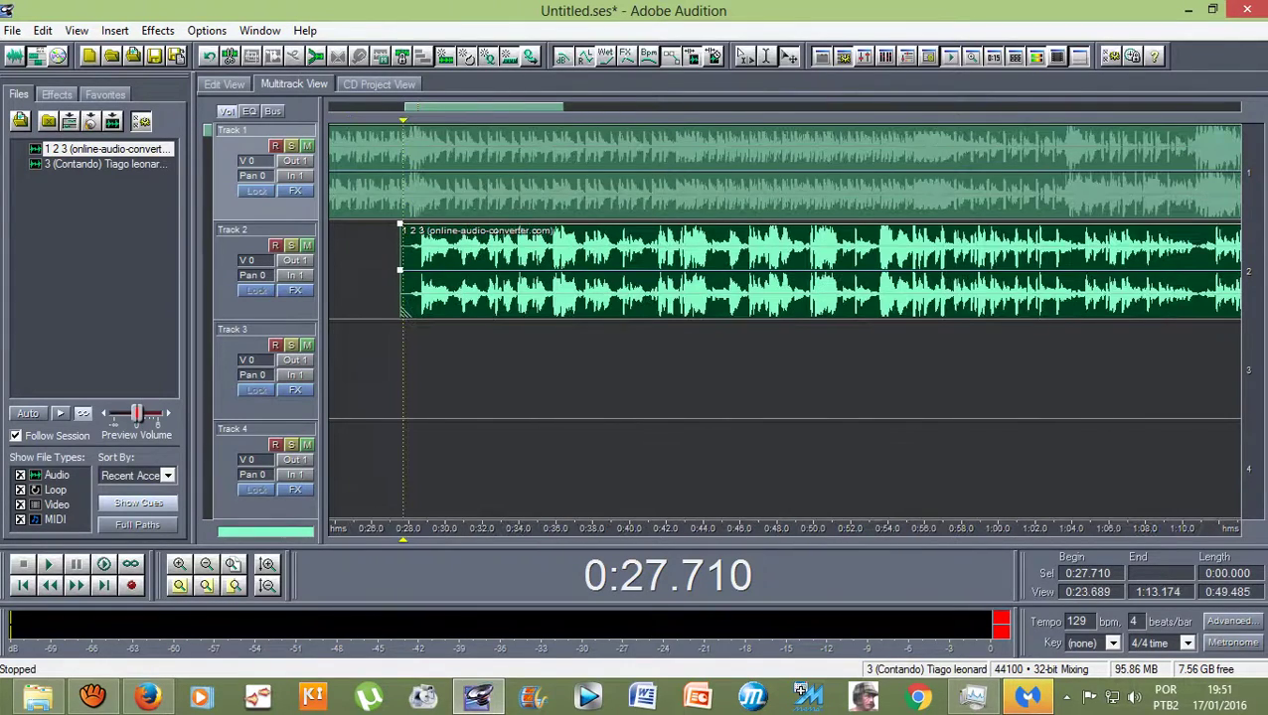
pyautogui.scroll(11, 784, 320)
pyautogui.press('space')
pyautogui.scroll(-13, 784, 320)
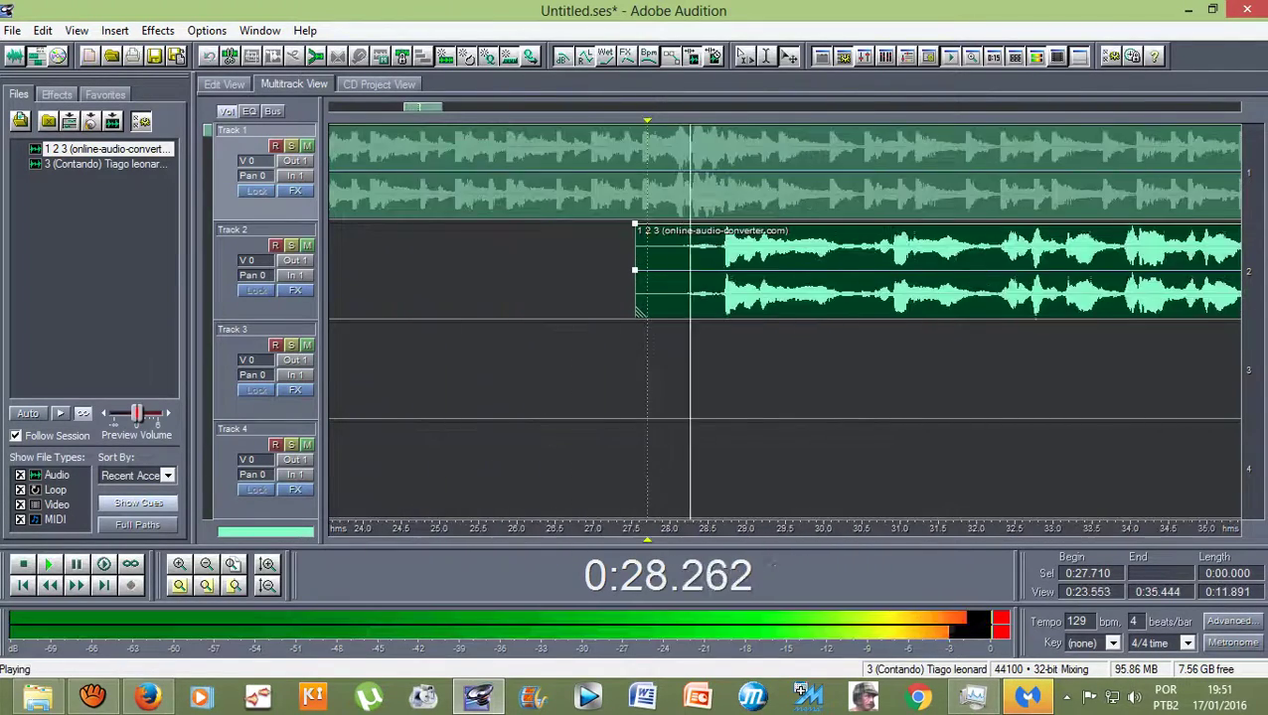
pyautogui.scroll(-4, 784, 319)
pyautogui.press('space')
pyautogui.press('space')
pyautogui.scroll(10, 785, 320)
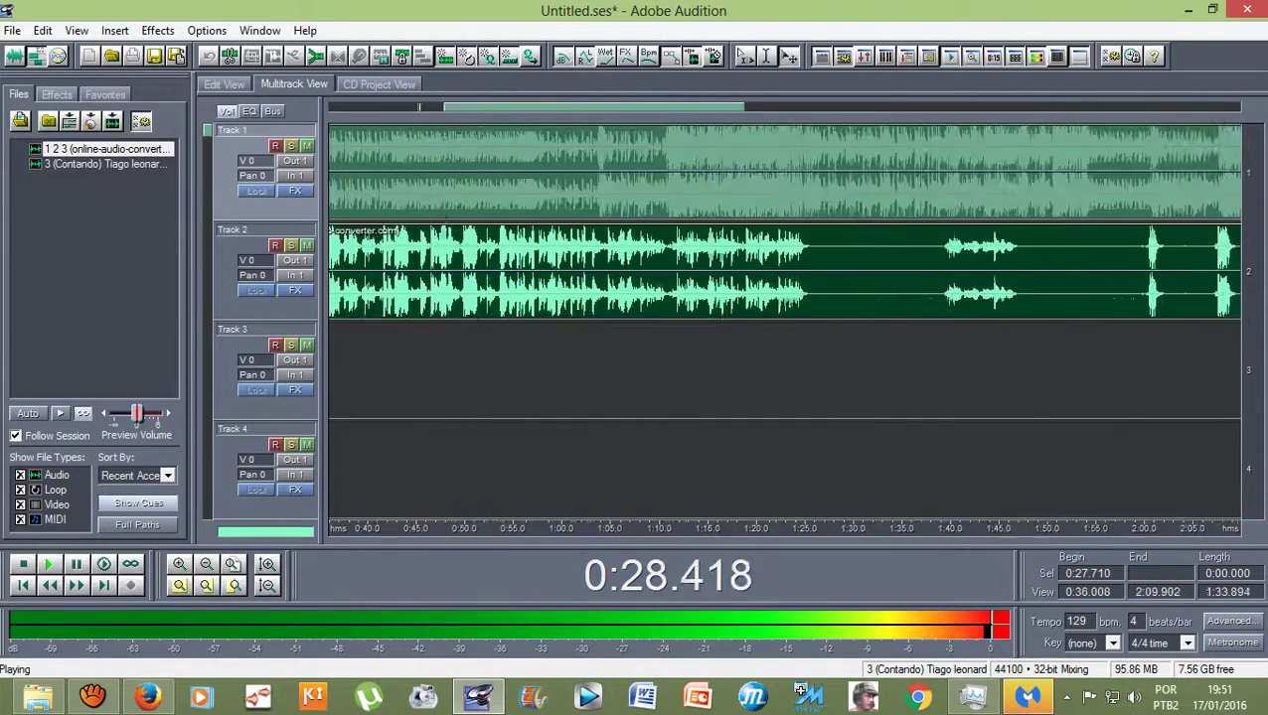
# Nudge the Track 2 vocal clip very slightly earlier during playback, and place the start cursor at 0:56.523
pyautogui.scroll(20, 587, 271)
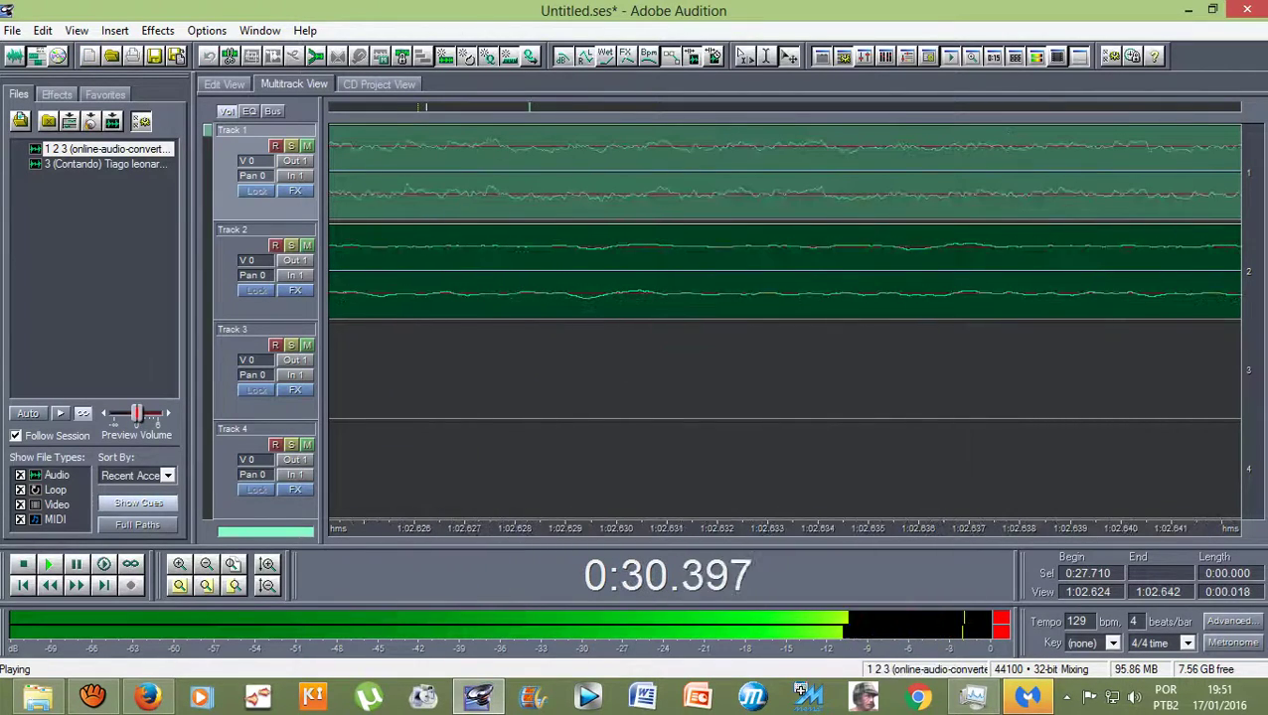
pyautogui.moveTo(586, 271); pyautogui.dragTo(527, 271)
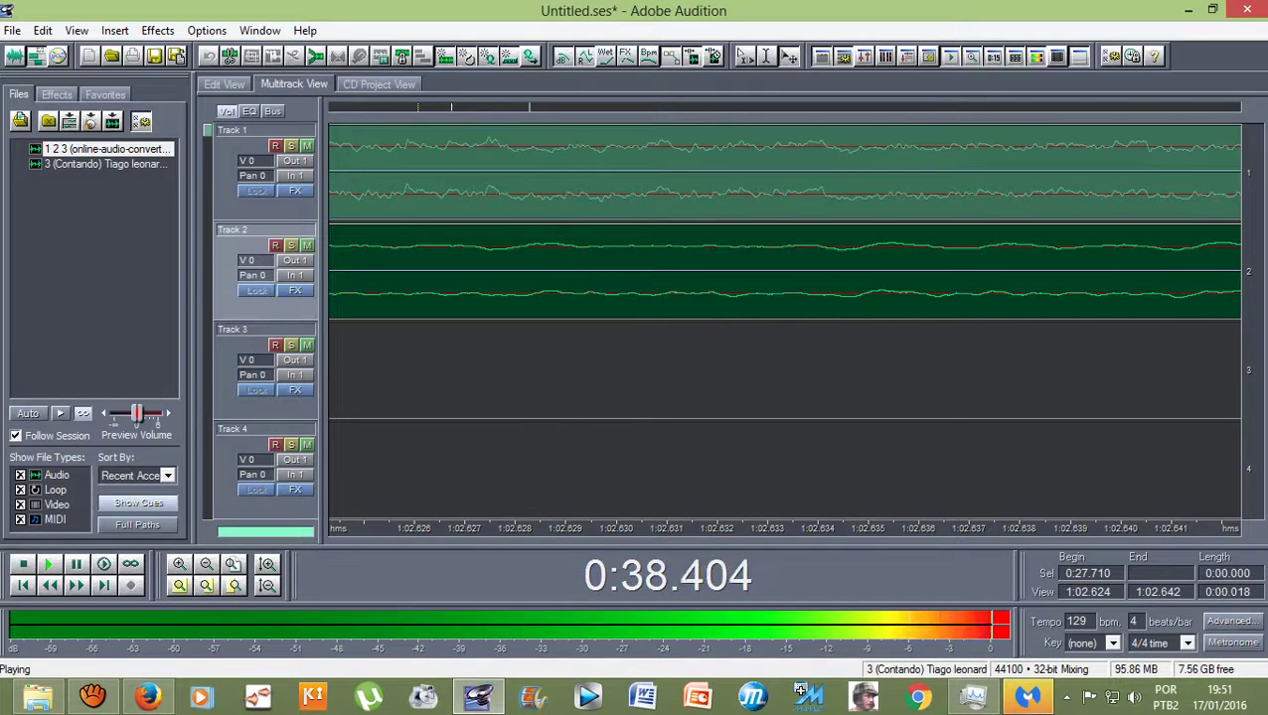
pyautogui.scroll(-2, 616, 270)
pyautogui.scroll(-10, 785, 268)
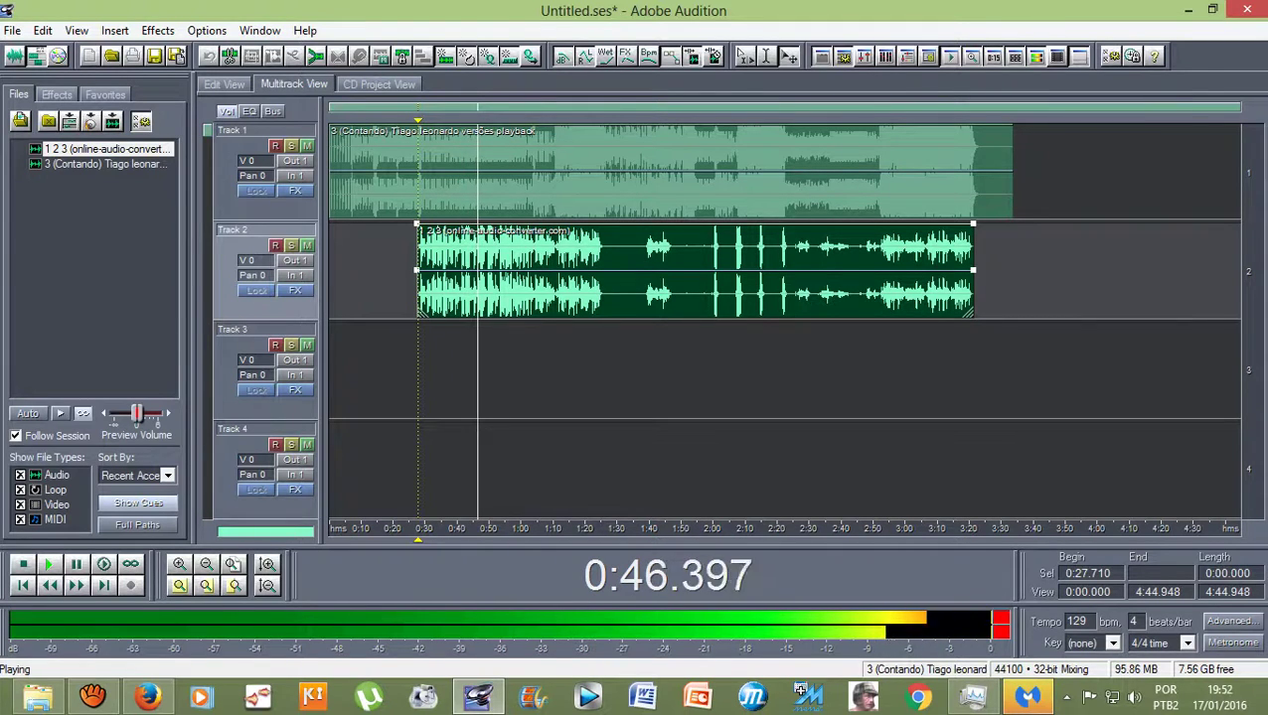
pyautogui.moveTo(418, 120); pyautogui.dragTo(510, 120)
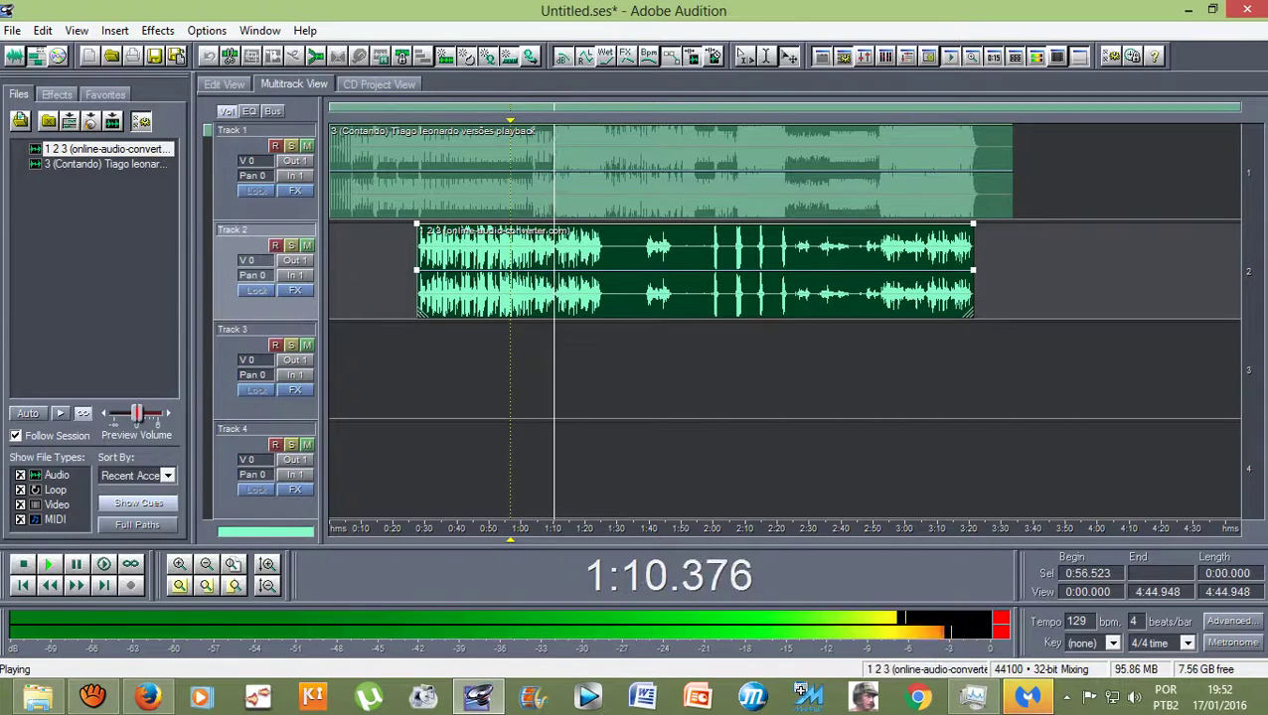
pyautogui.press('space')
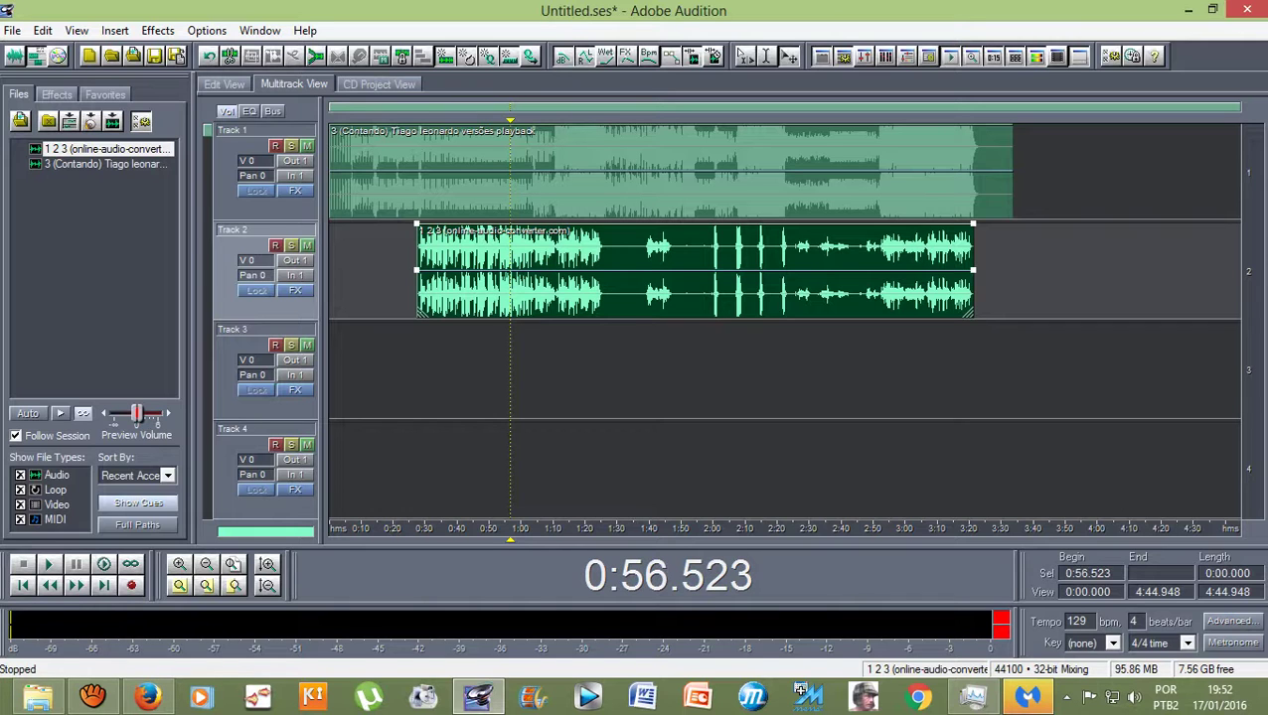
# Open the Track 2 vocal in the waveform editor and play it from 0:57.486
pyautogui.doubleClick(544, 259)
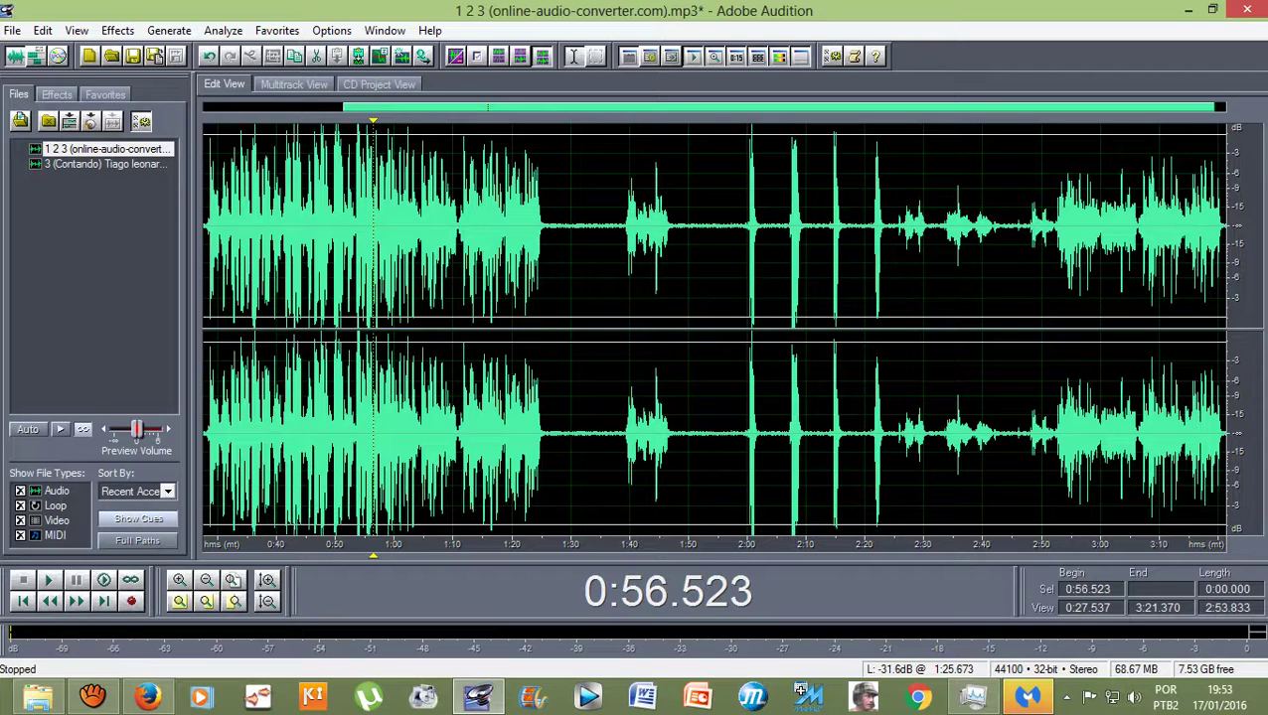
pyautogui.click(375, 168)
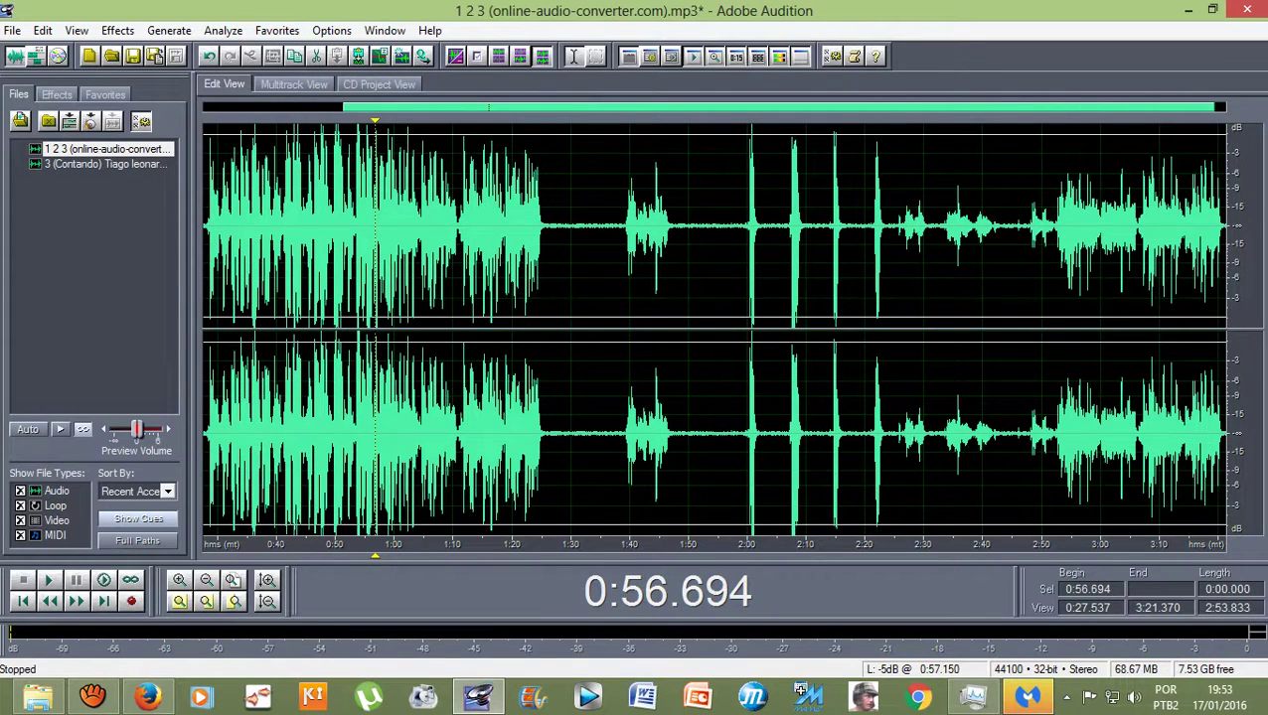
pyautogui.doubleClick(376, 167)
pyautogui.press('space')
pyautogui.press('space')
pyautogui.click(376, 168)
pyautogui.click(380, 166)
pyautogui.press('space')
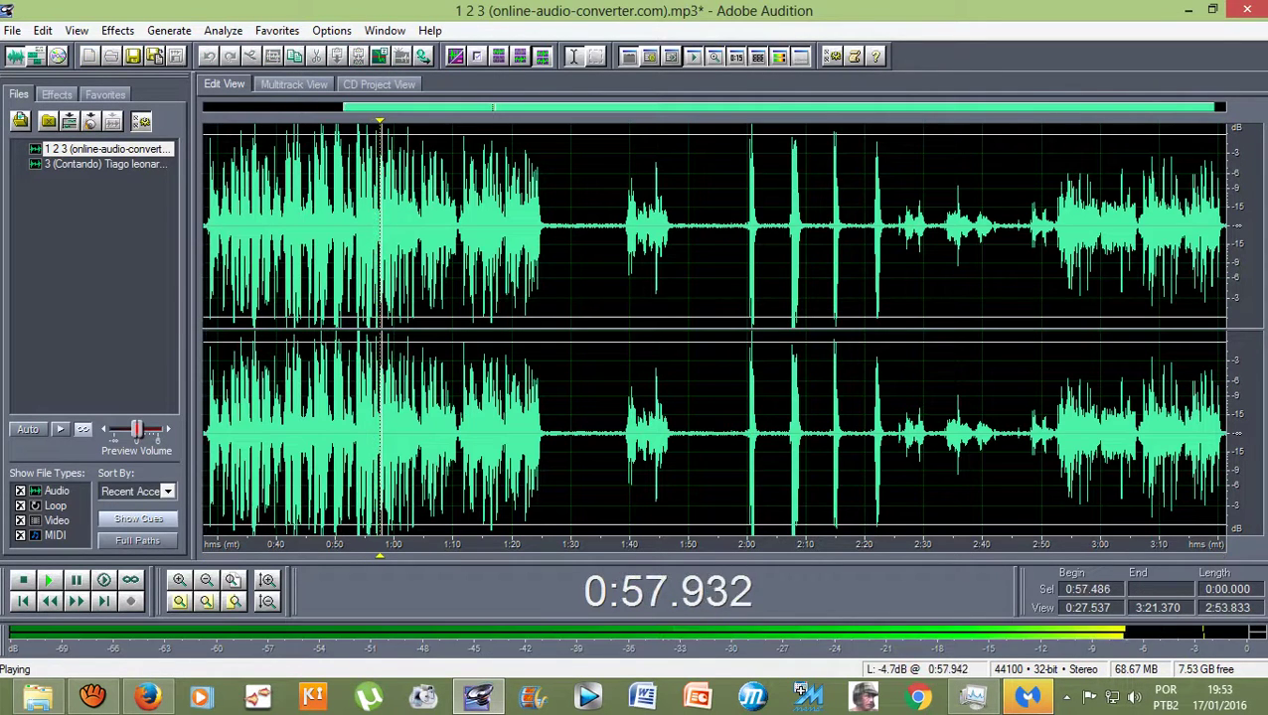
# Play the vocal waveform from 0:52.574 to listen for where the passage changes
pyautogui.press('space')
pyautogui.click(357, 168)
pyautogui.click(350, 168)
pyautogui.press('space')
pyautogui.scroll(2, 354, 168)
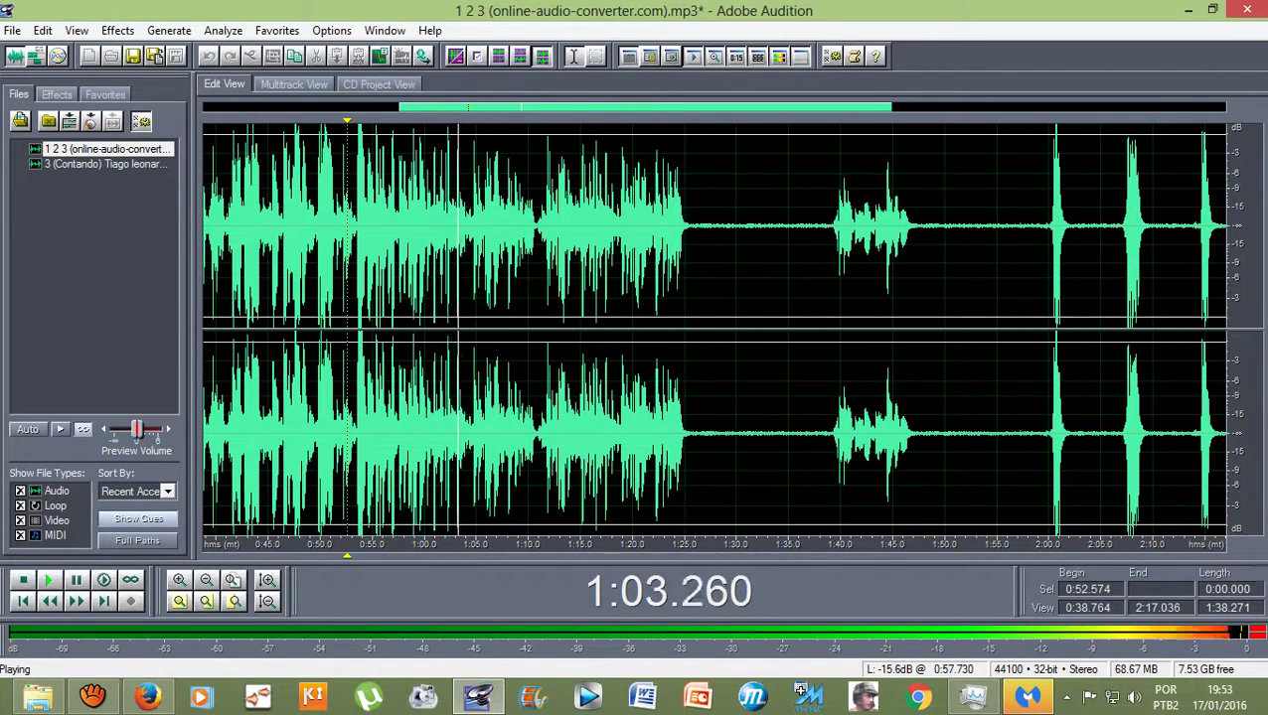
pyautogui.press('space')
pyautogui.click(444, 208)
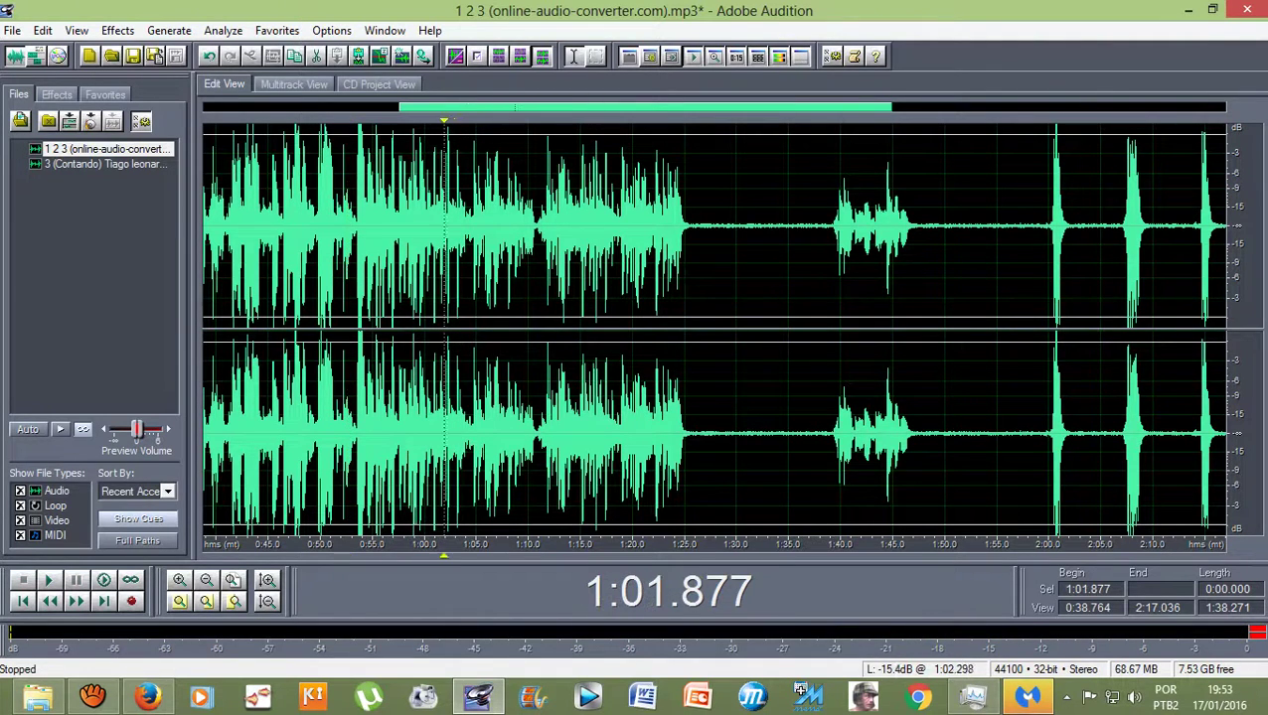
pyautogui.moveTo(447, 248); pyautogui.dragTo(469, 243)
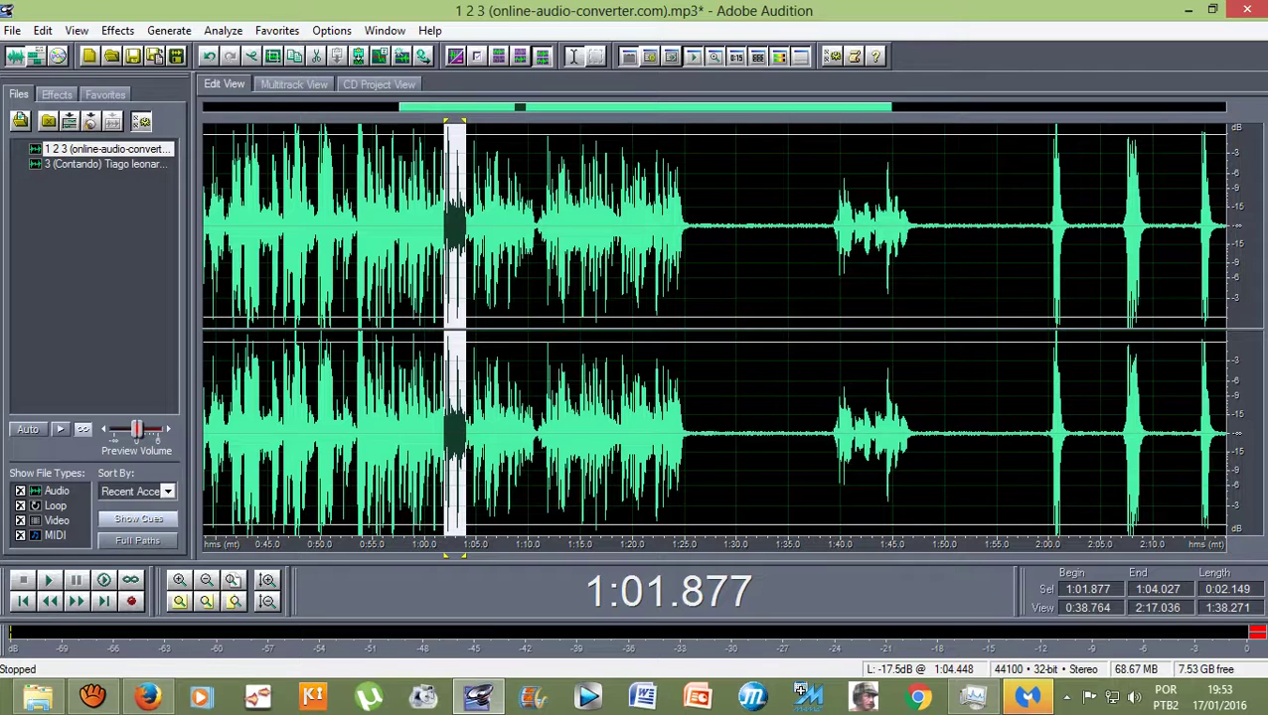
pyautogui.click(462, 238)
pyautogui.click(477, 239)
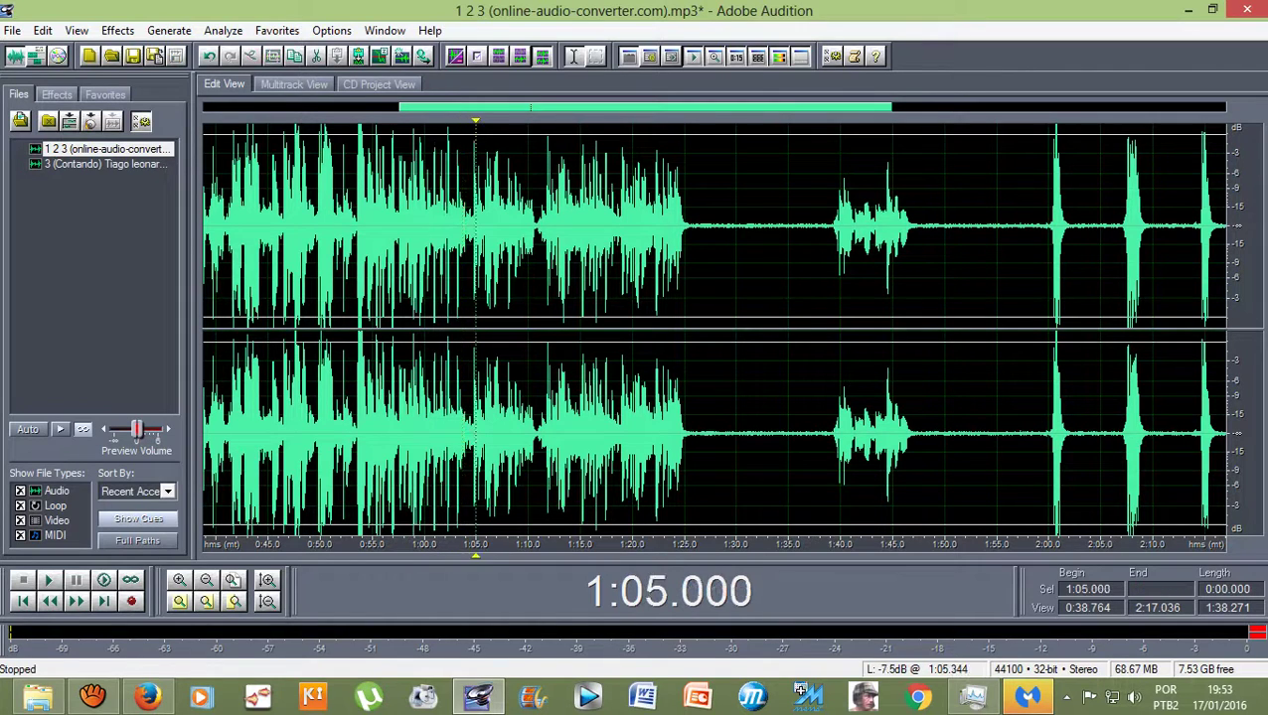
pyautogui.scroll(1, 476, 239)
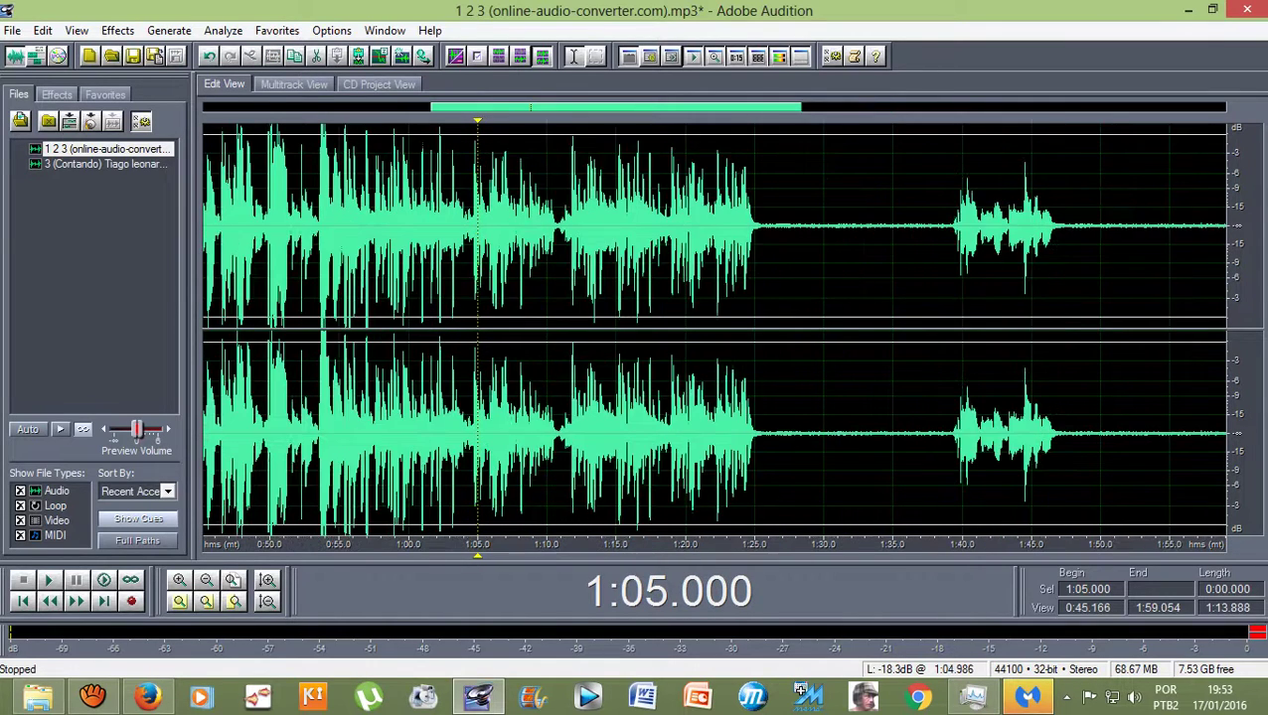
pyautogui.scroll(-1, 476, 239)
pyautogui.scroll(-1, 475, 228)
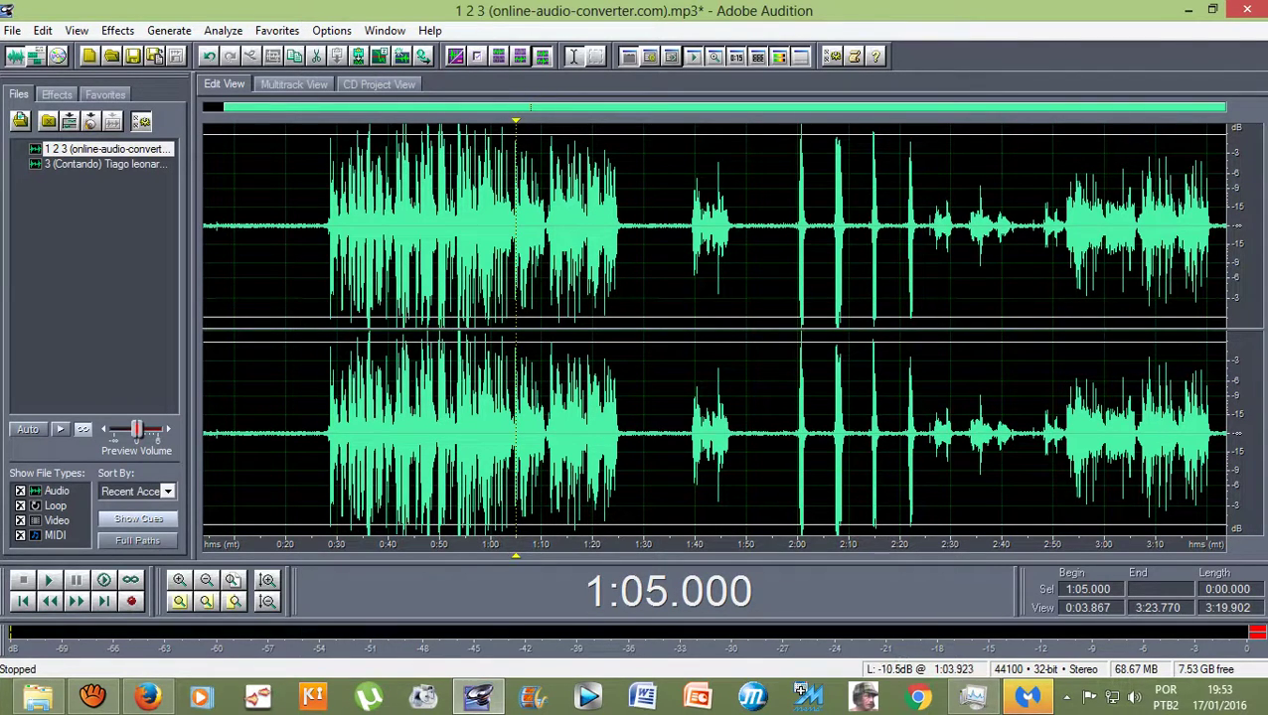
pyautogui.moveTo(514, 228); pyautogui.dragTo(546, 228)
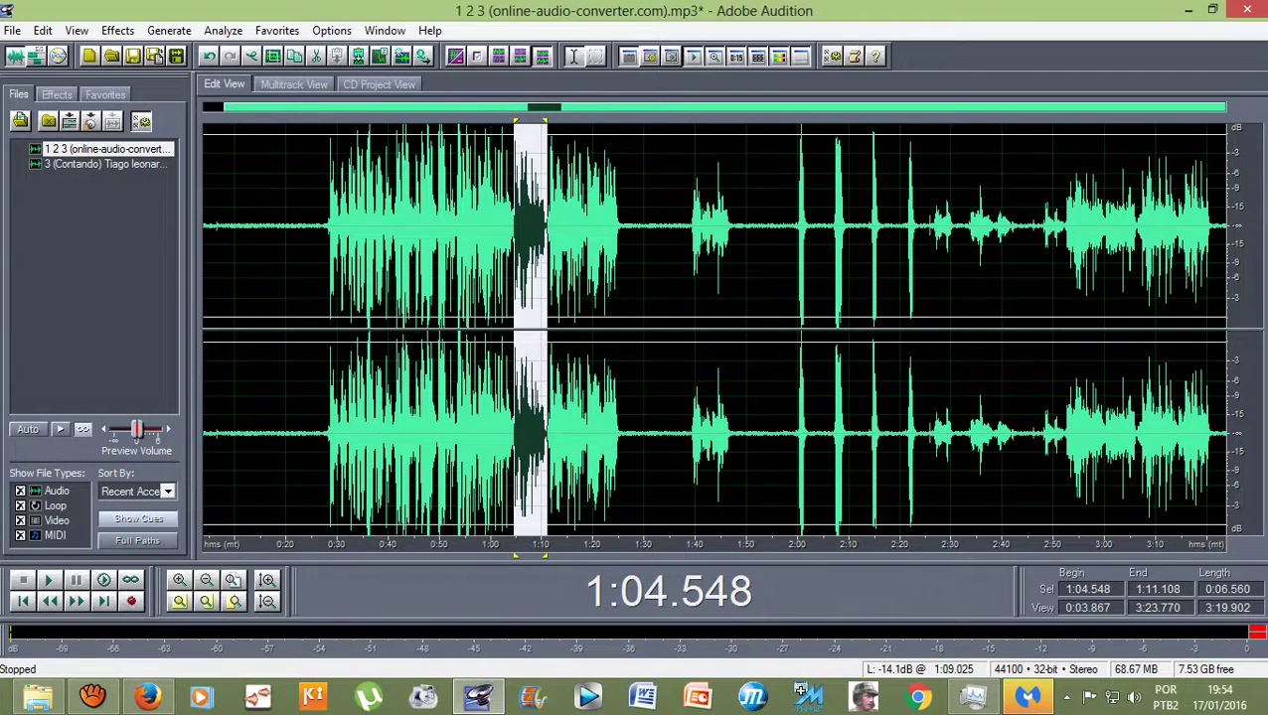
# Play the vocal from 1:04.913 and again from 1:11.609 to locate the passage before the long silence
pyautogui.click(514, 170)
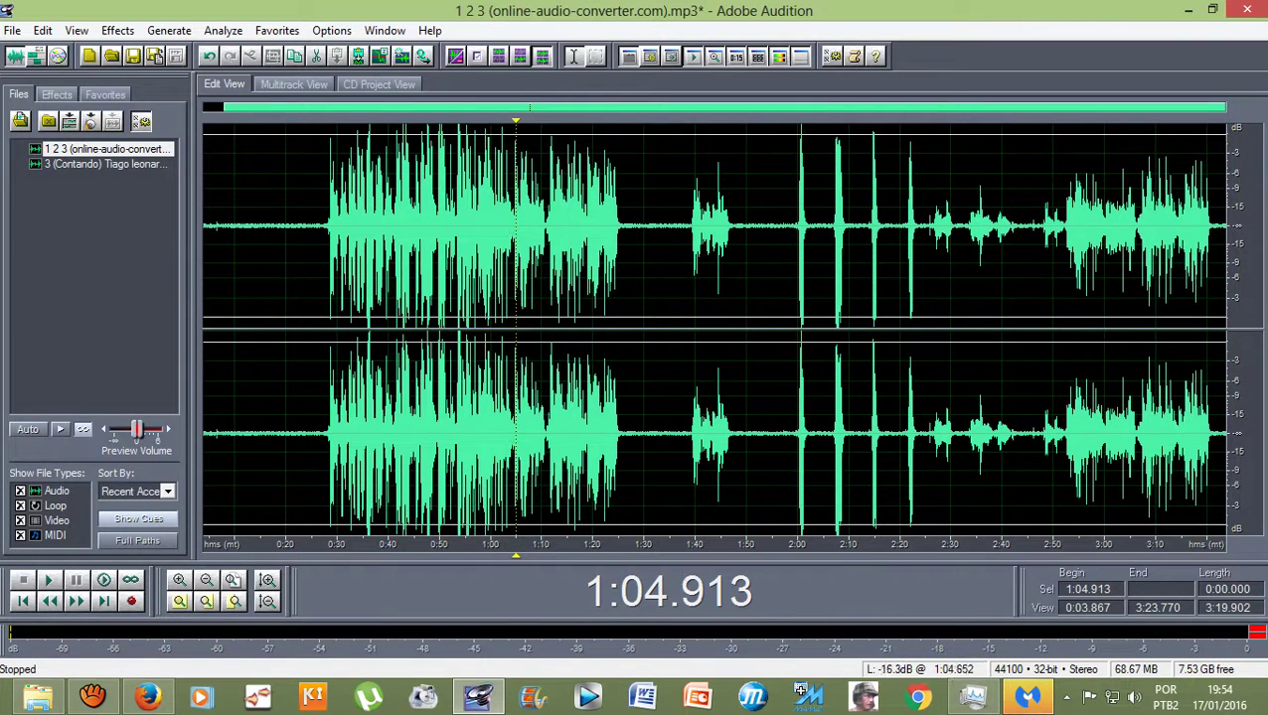
pyautogui.press('space')
pyautogui.scroll(1, 514, 170)
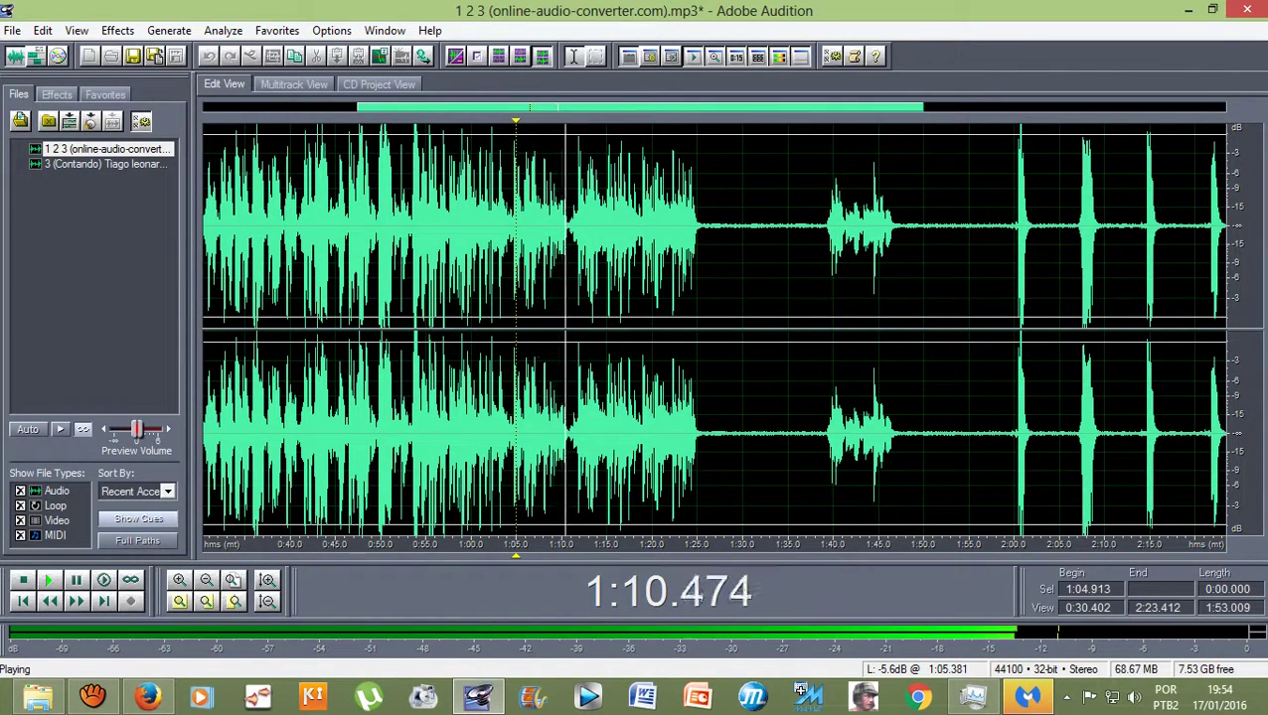
pyautogui.press('space')
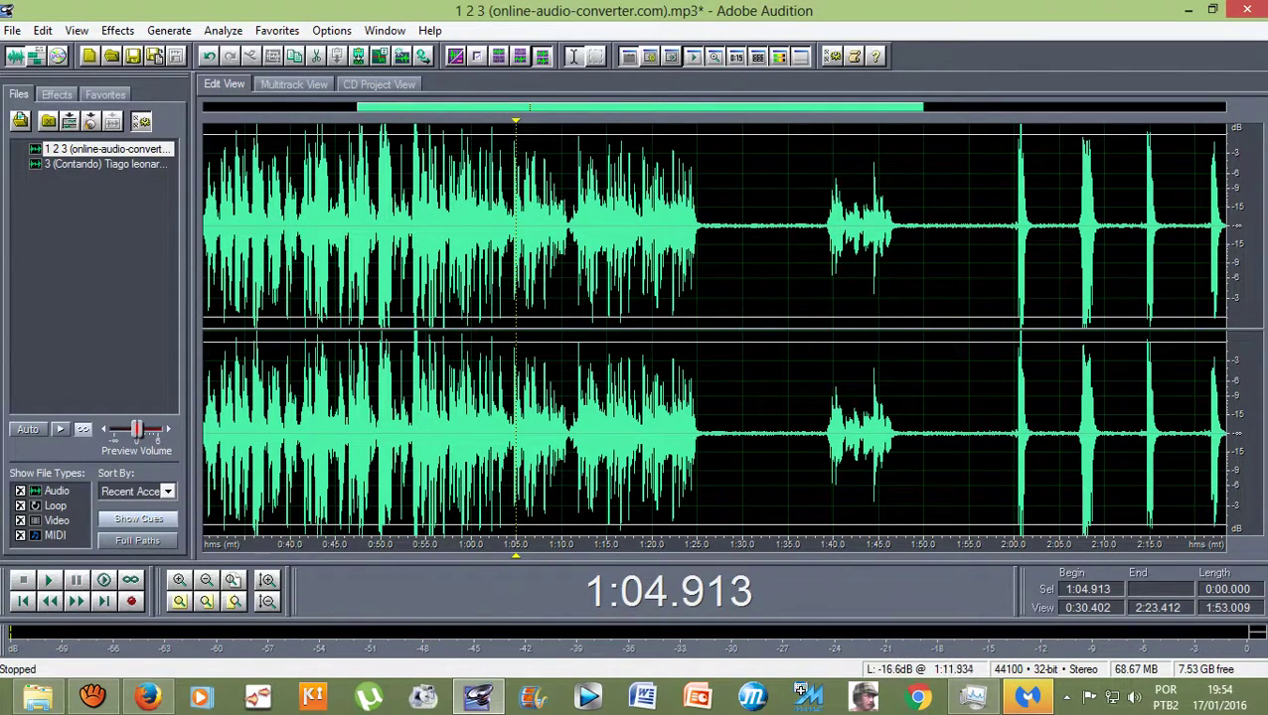
pyautogui.click(576, 321)
pyautogui.press('space')
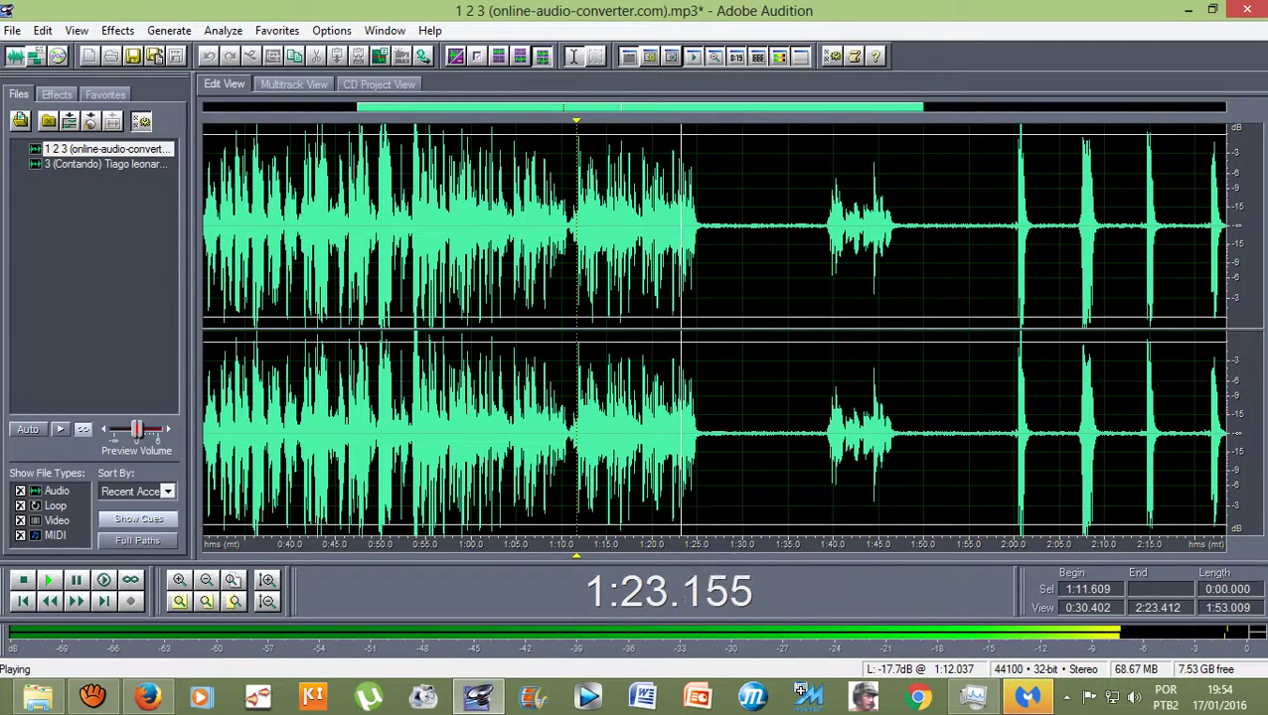
pyautogui.press('space')
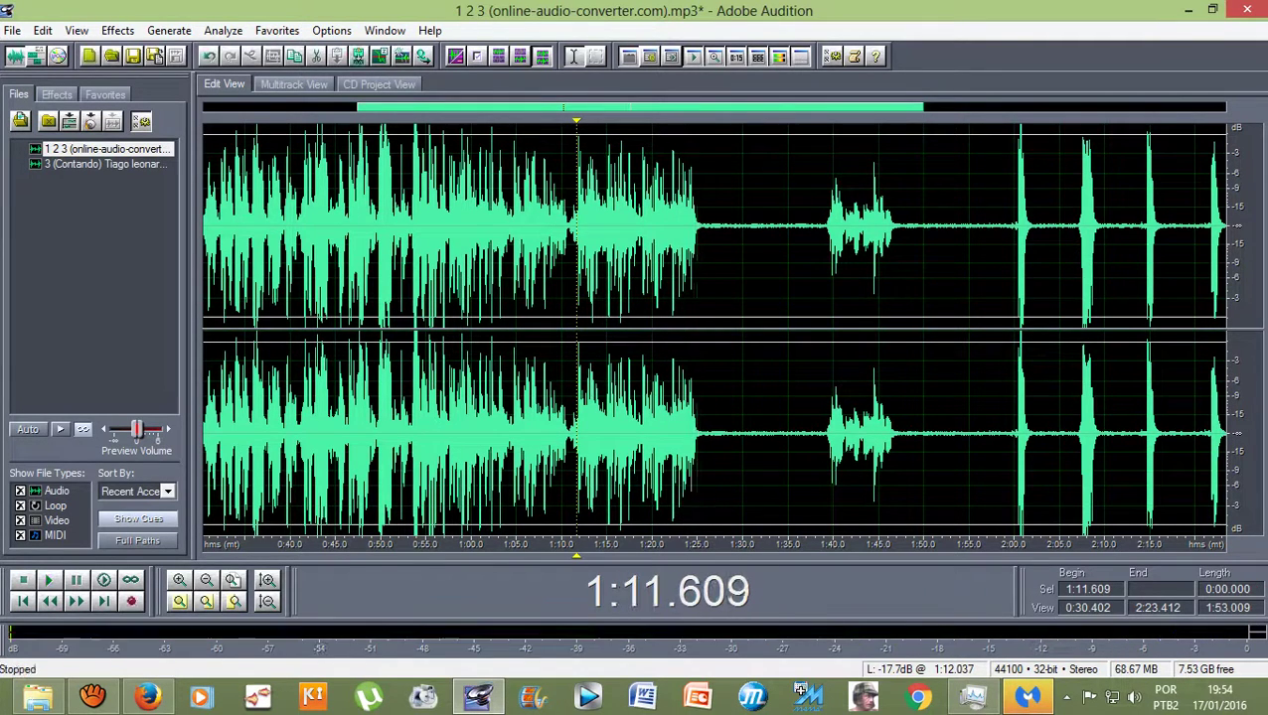
# Select the vocal passage from 1:10.785 to 1:25.825 and trim both ends of the Track 2 clip to it in the multitrack session
pyautogui.moveTo(569, 228); pyautogui.dragTo(704, 229)
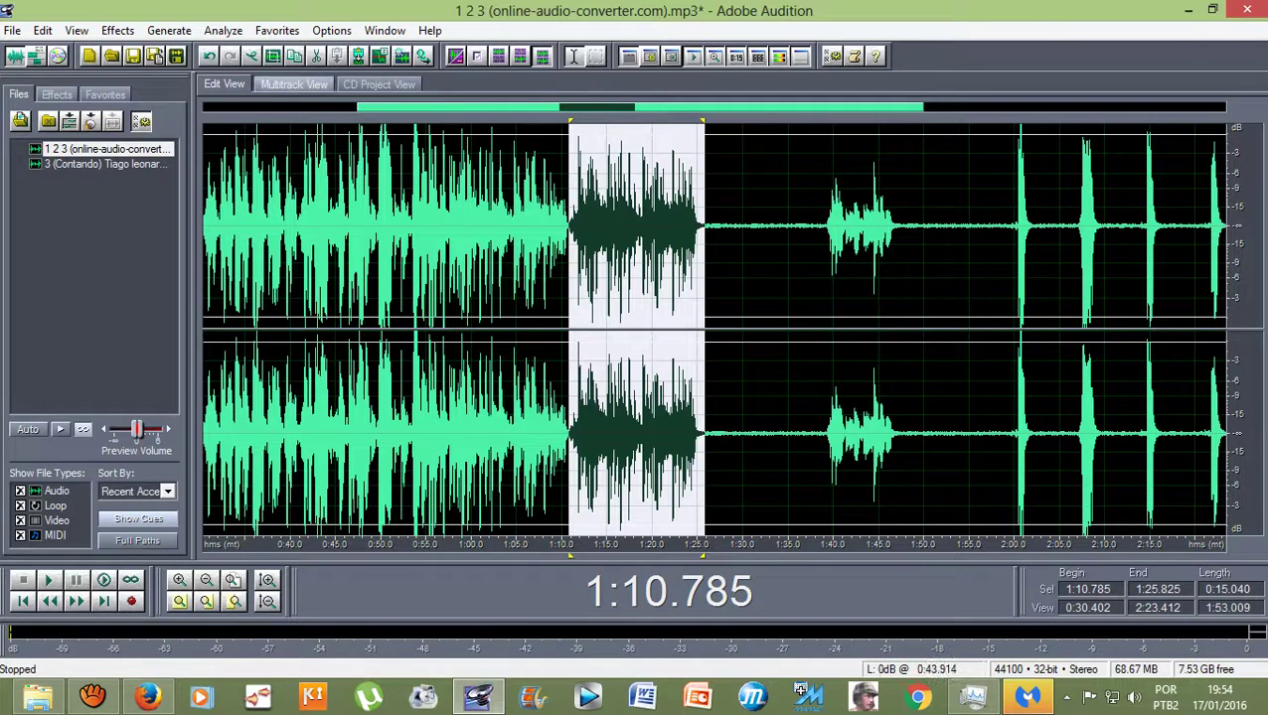
pyautogui.click(293, 84)
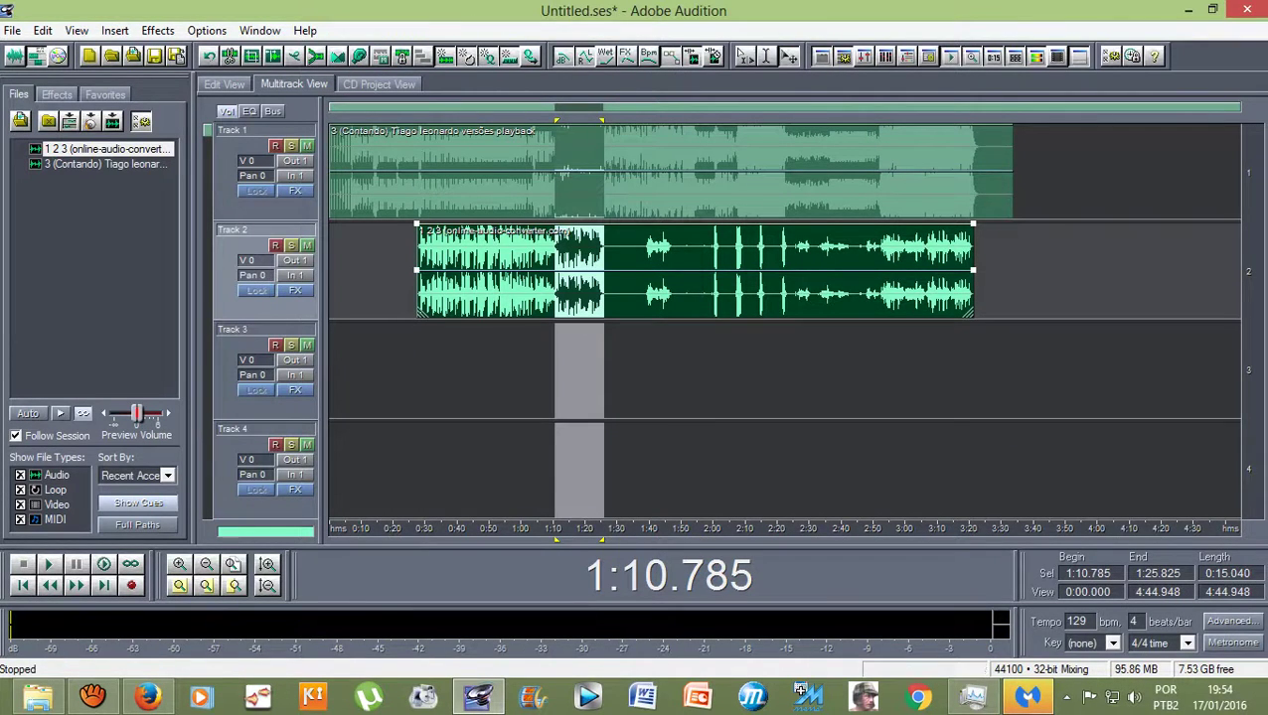
pyautogui.moveTo(973, 269); pyautogui.dragTo(603, 270)
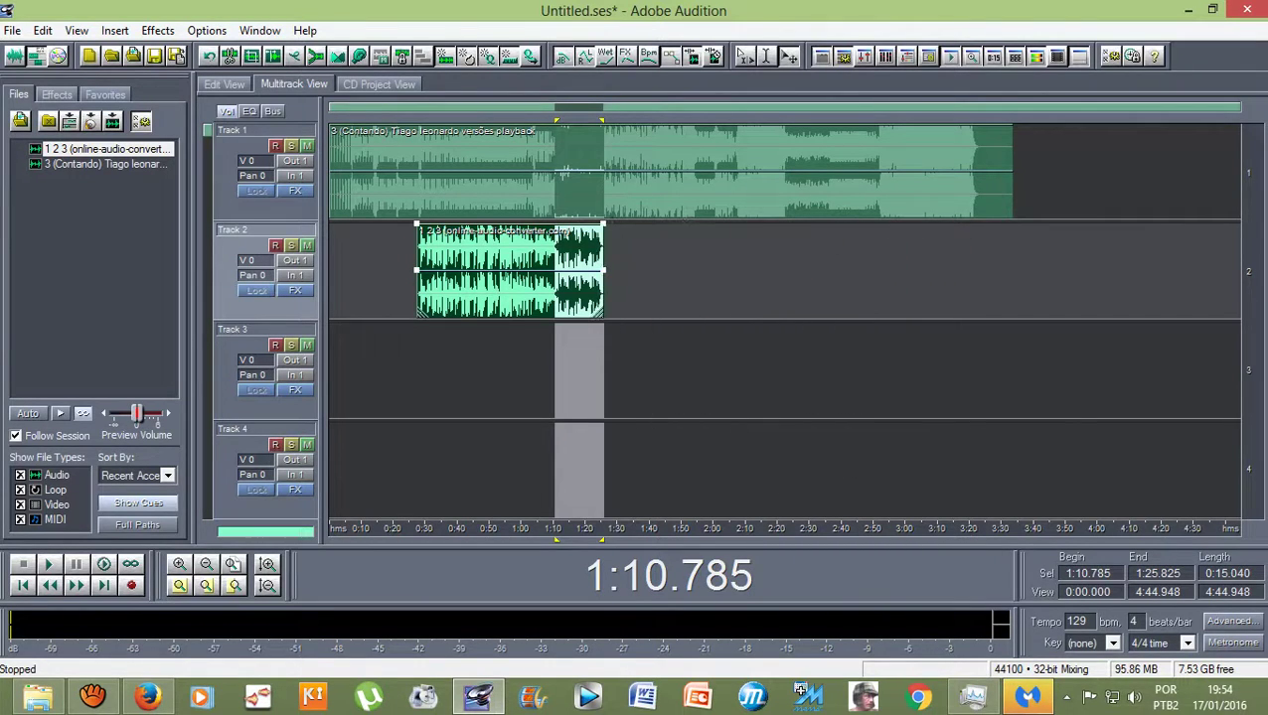
pyautogui.moveTo(417, 269); pyautogui.dragTo(554, 270)
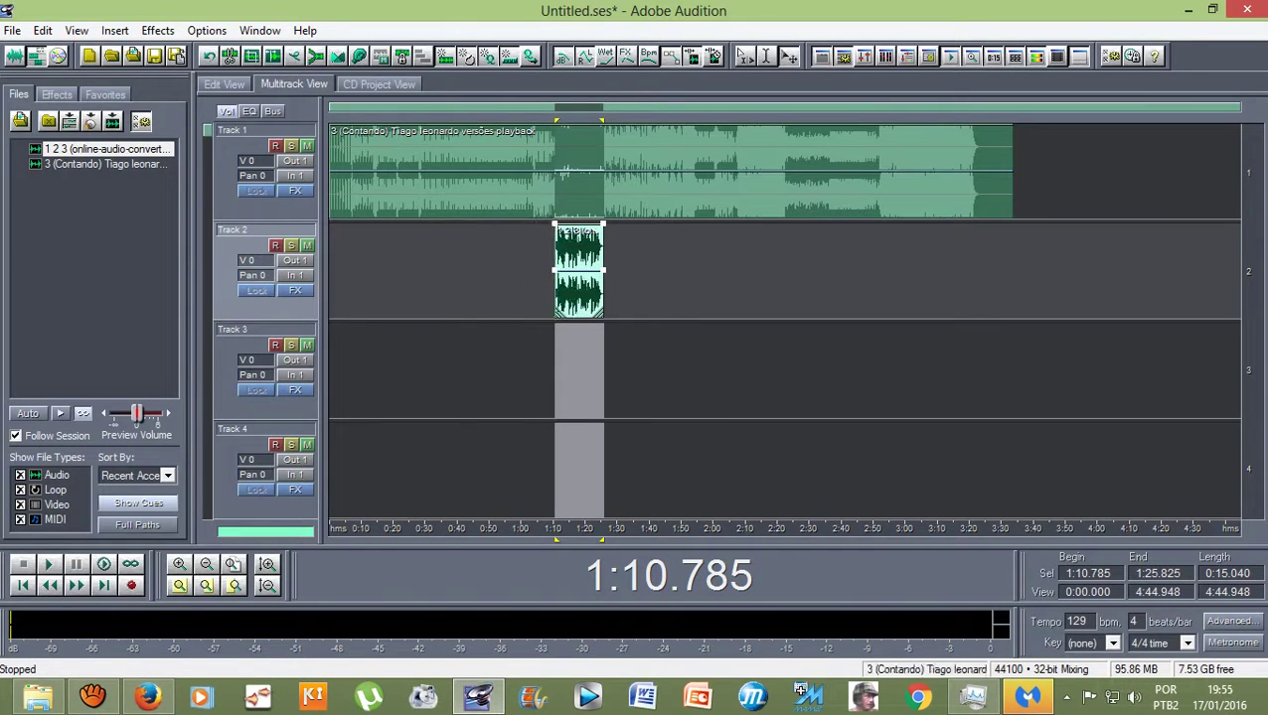
# Mix down only the trimmed Track 2 vocal clip to a new stereo file, select that file and return to the multitrack session
pyautogui.scroll(10, 551, 270)
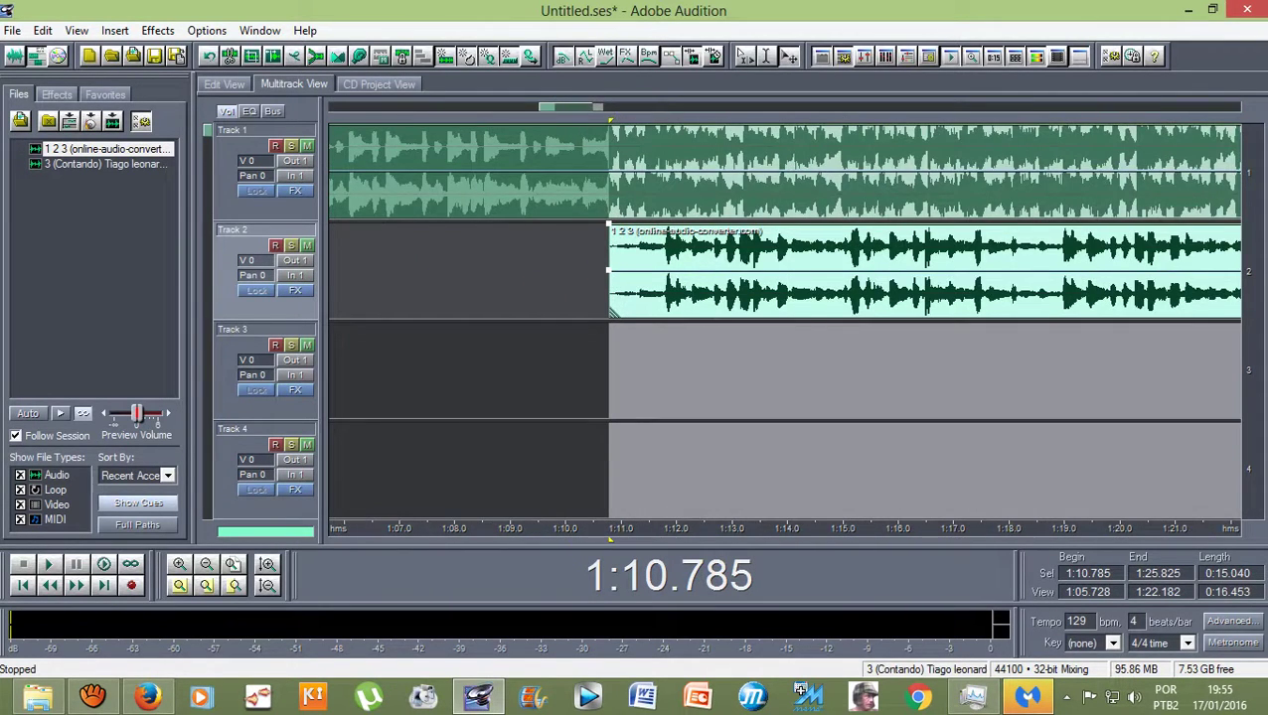
pyautogui.scroll(-8, 569, 270)
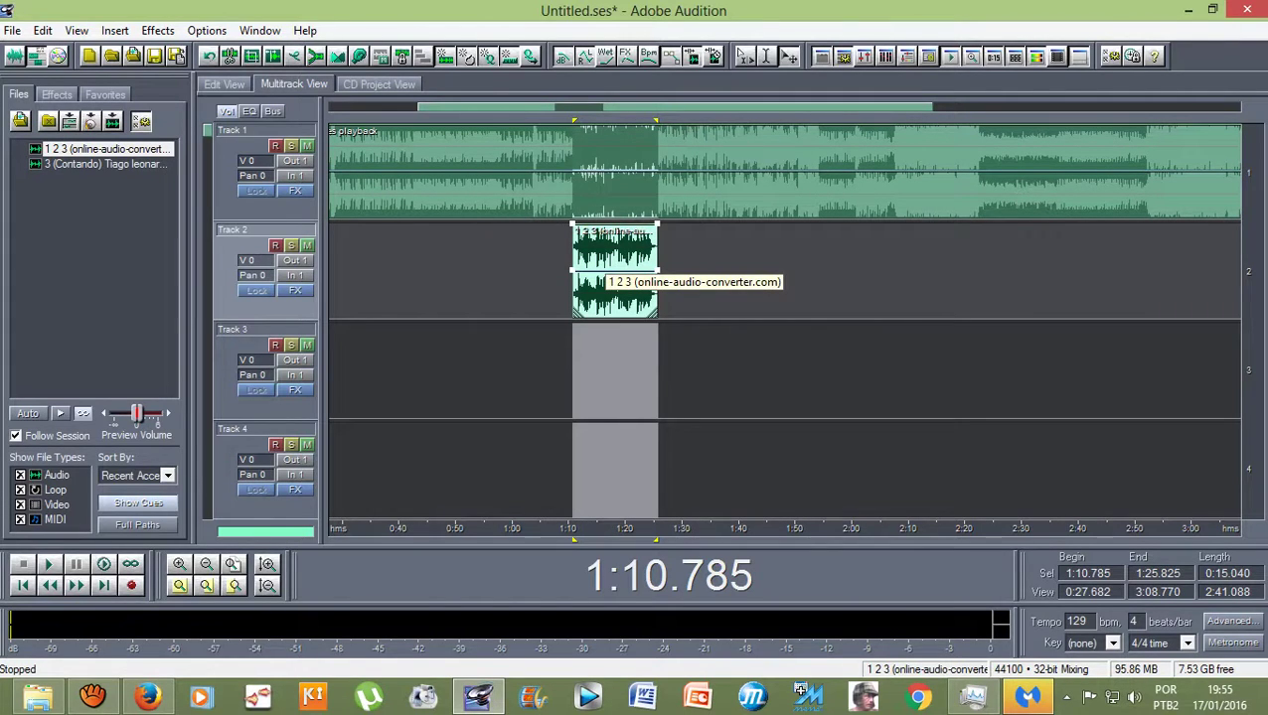
pyautogui.click(574, 260)
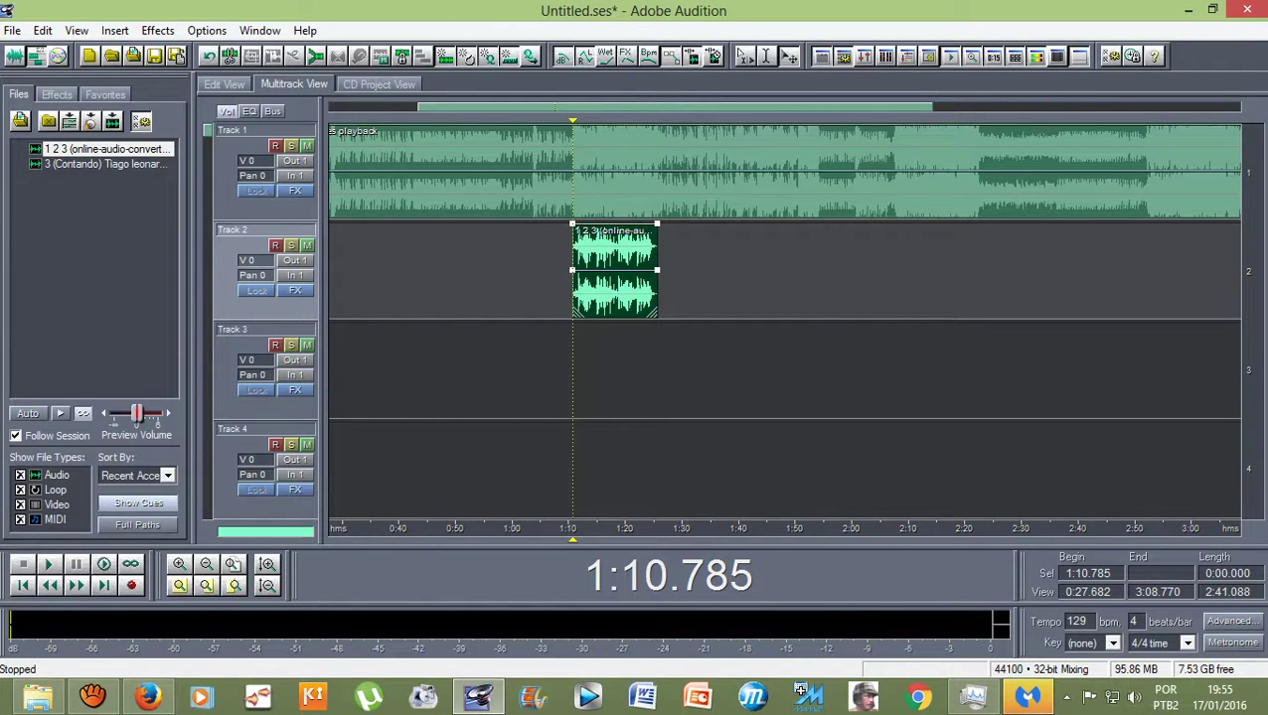
pyautogui.click(43, 30)
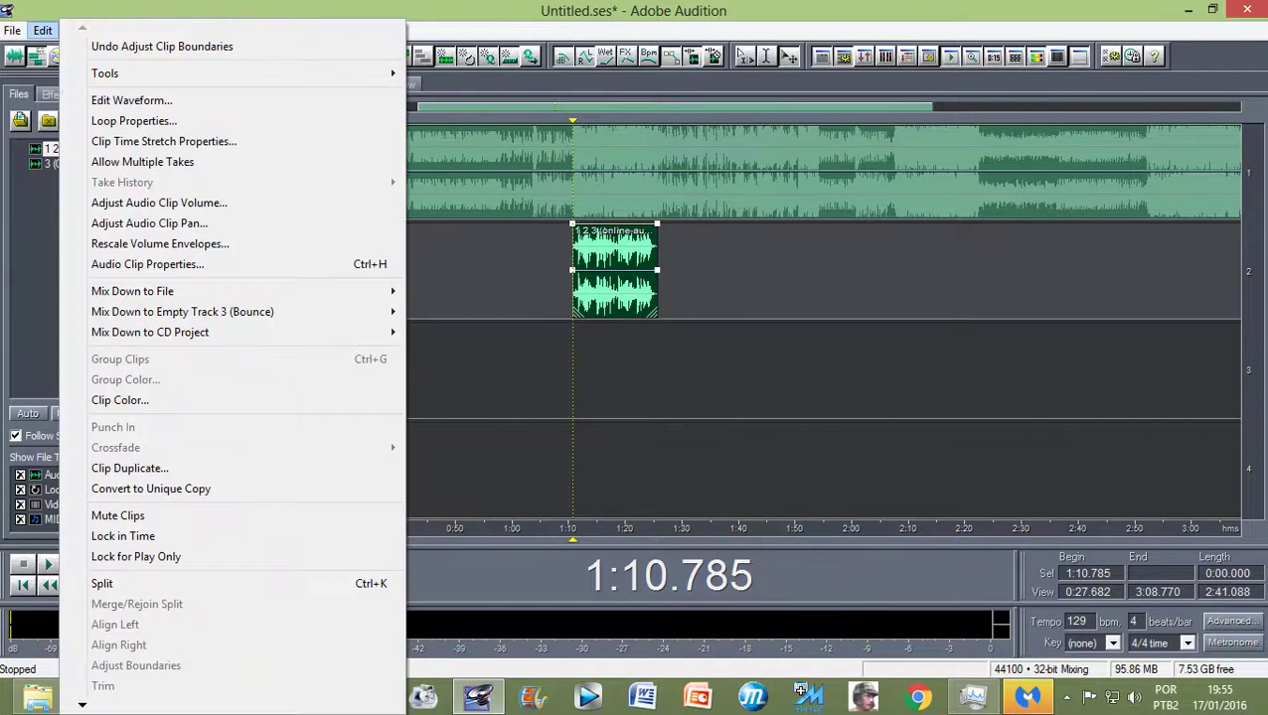
pyautogui.moveTo(132, 291)
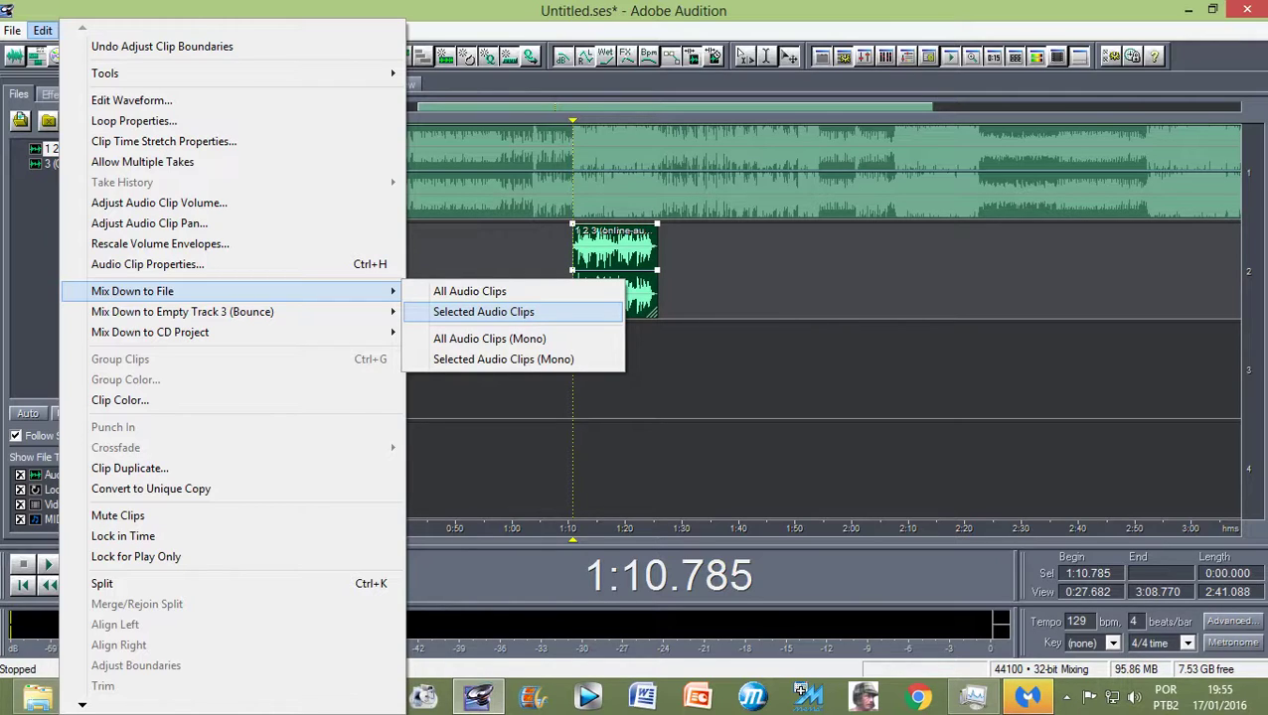
pyautogui.click(483, 312)
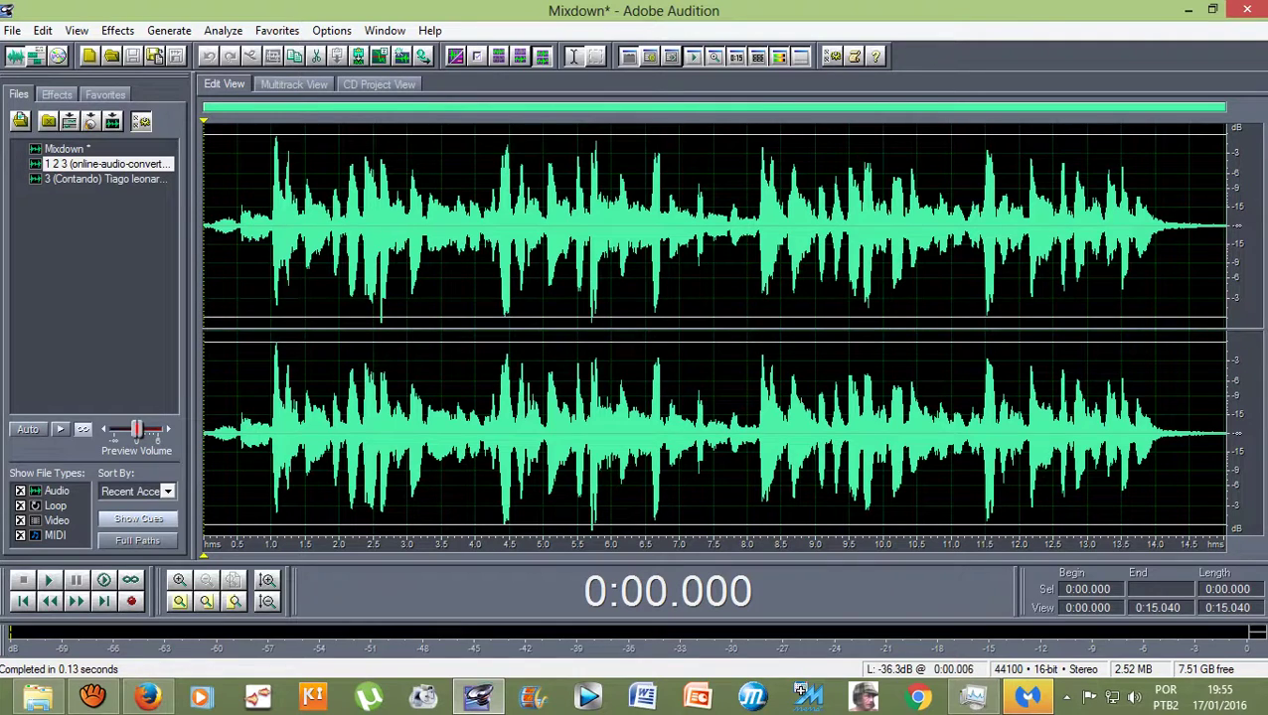
pyautogui.click(67, 148)
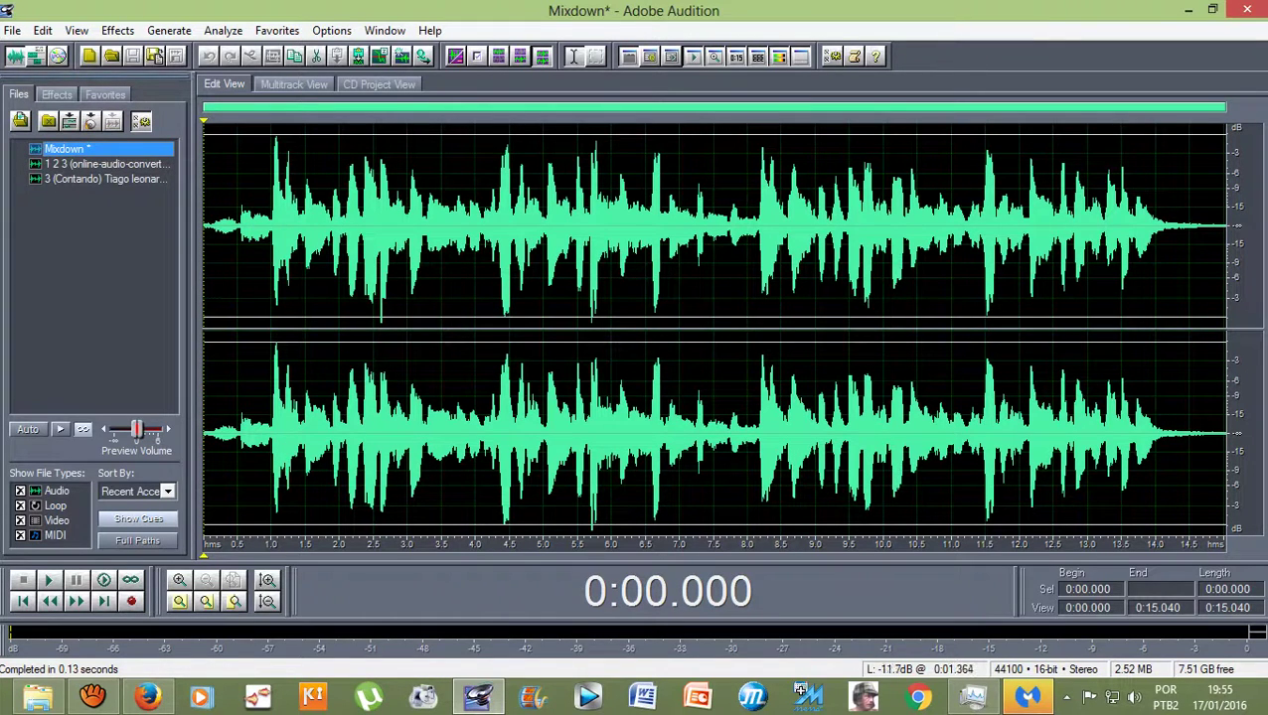
pyautogui.click(295, 84)
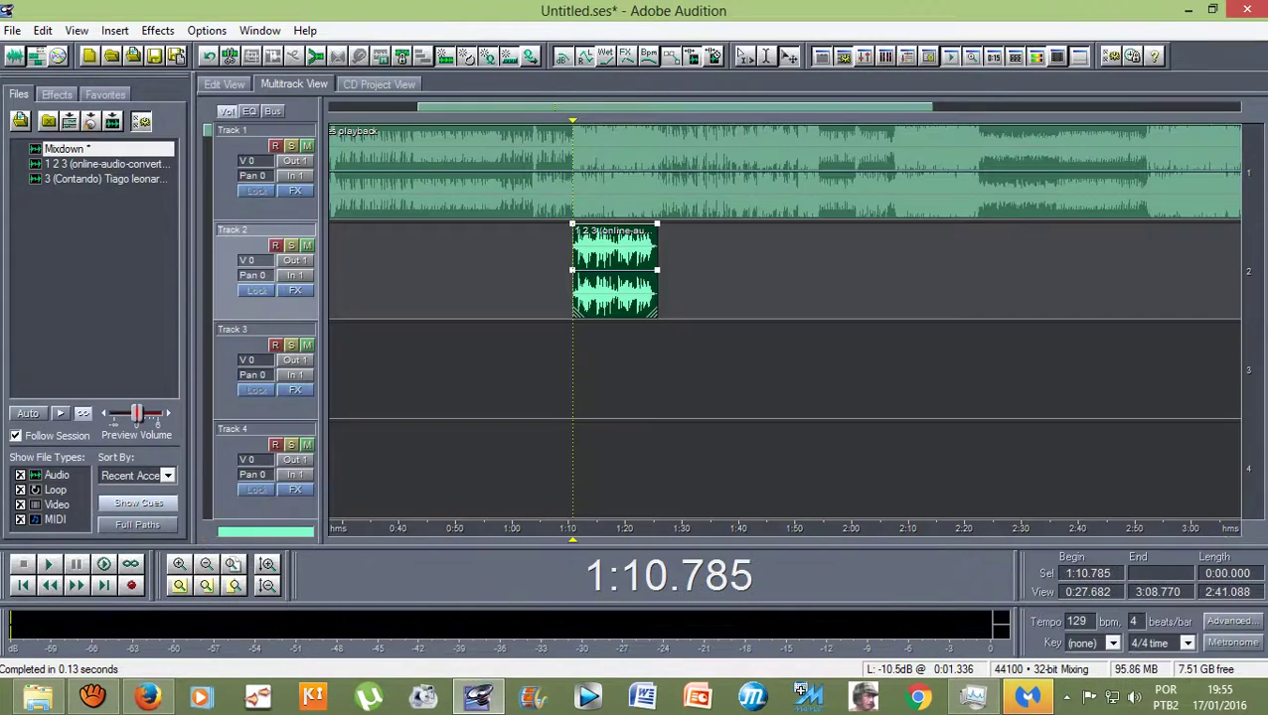
# Undo both boundary trims of the Track 2 vocal clip and place the Mixdown file on Track 3 at about 1:02
pyautogui.scroll(-2, 784, 320)
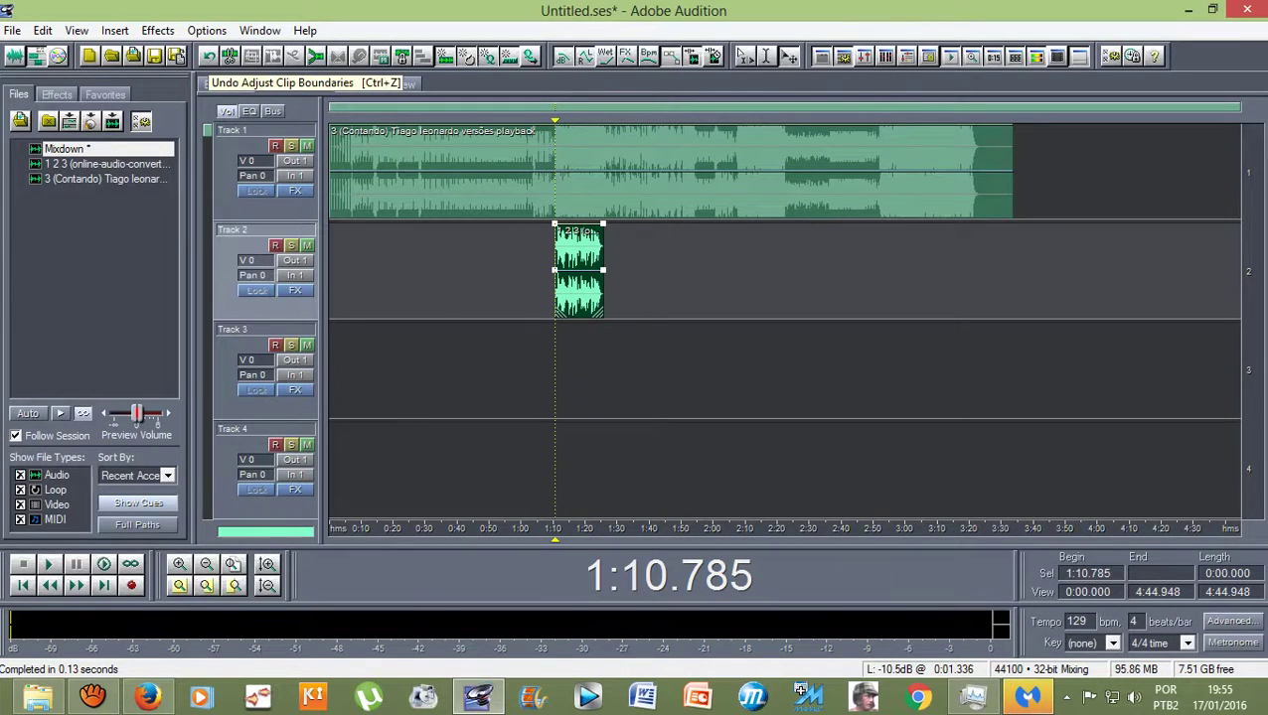
pyautogui.click(209, 56)
pyautogui.click(209, 56)
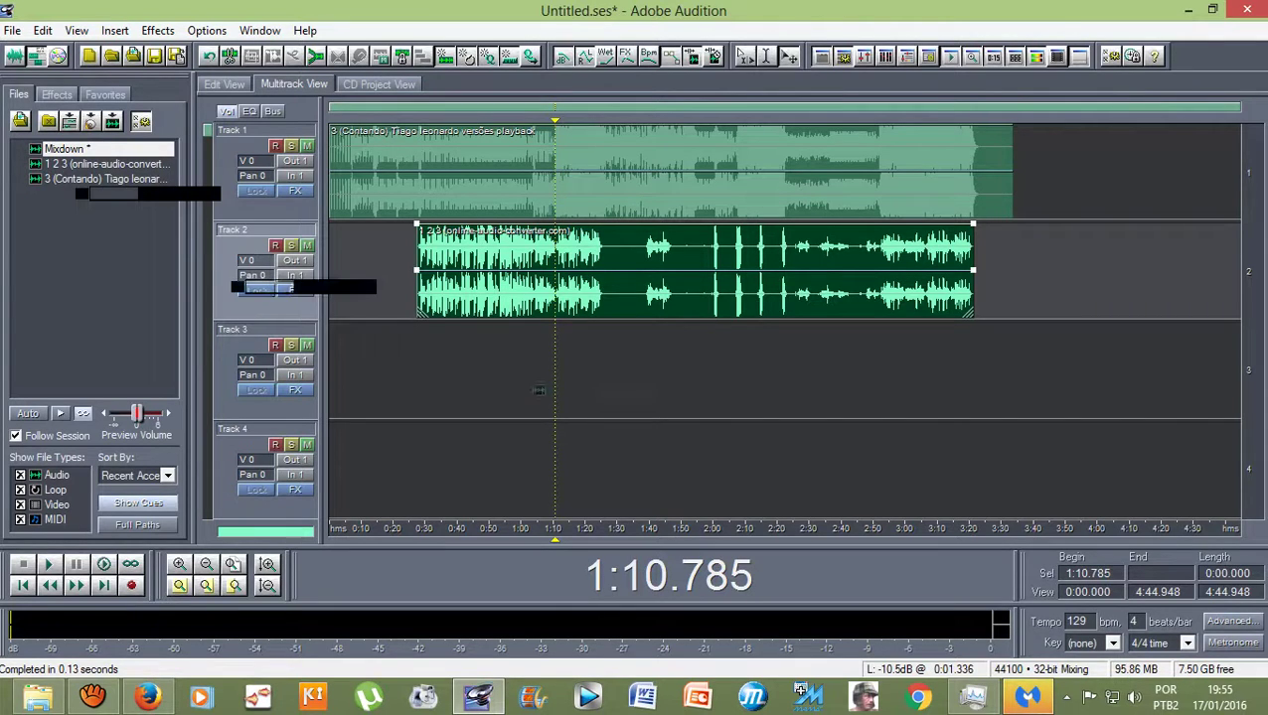
pyautogui.moveTo(537, 389)
pyautogui.mouseDown()
pyautogui.moveTo(664, 393)
pyautogui.moveTo(647, 373)
pyautogui.moveTo(633, 374)
pyautogui.moveTo(645, 393)
pyautogui.moveTo(549, 393)
pyautogui.mouseUp()
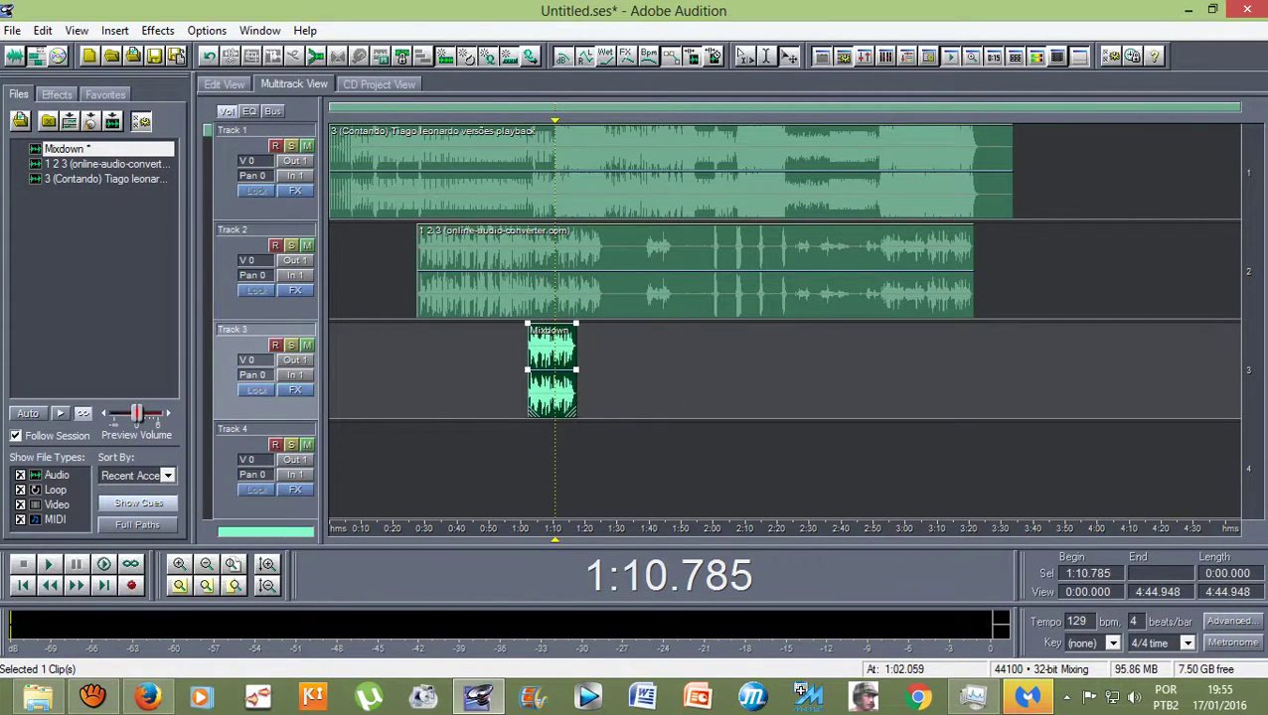
# Set the playback start to 0:53.320 and shift the Track 3 Mixdown clip so it begins at about 0:59.5
pyautogui.scroll(4, 519, 171)
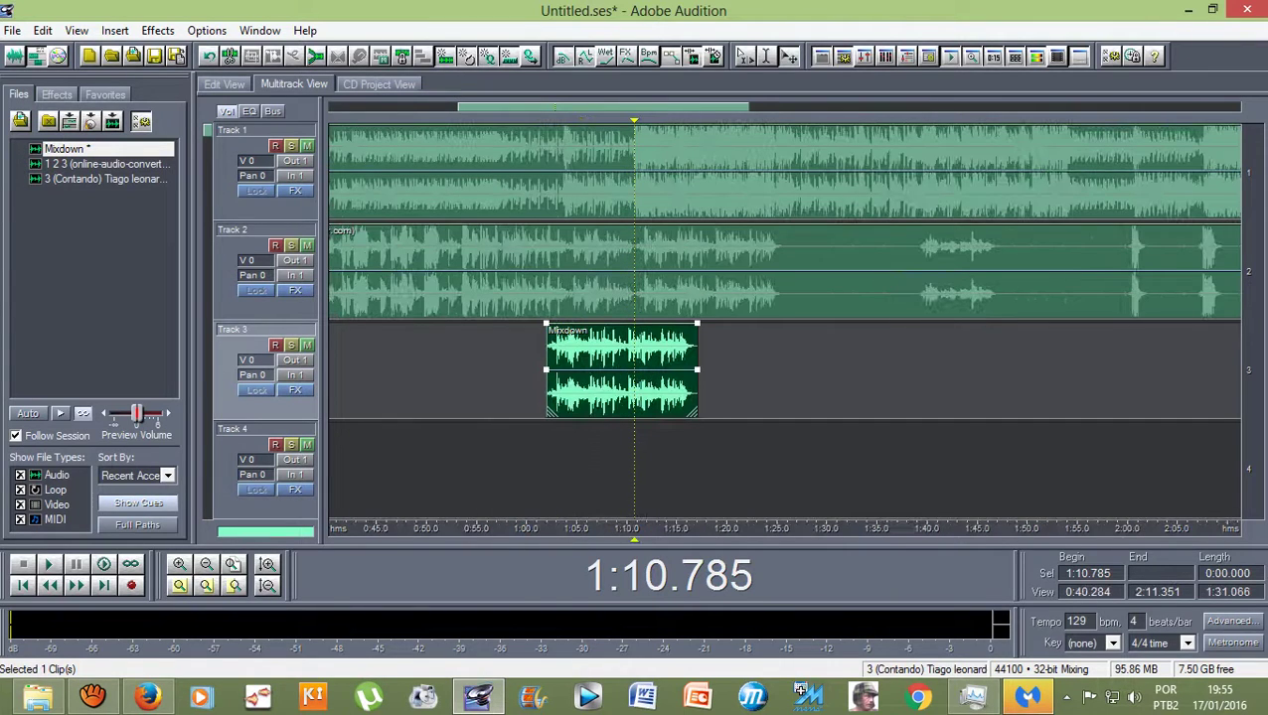
pyautogui.moveTo(634, 120); pyautogui.dragTo(460, 120)
pyautogui.scroll(2, 457, 171)
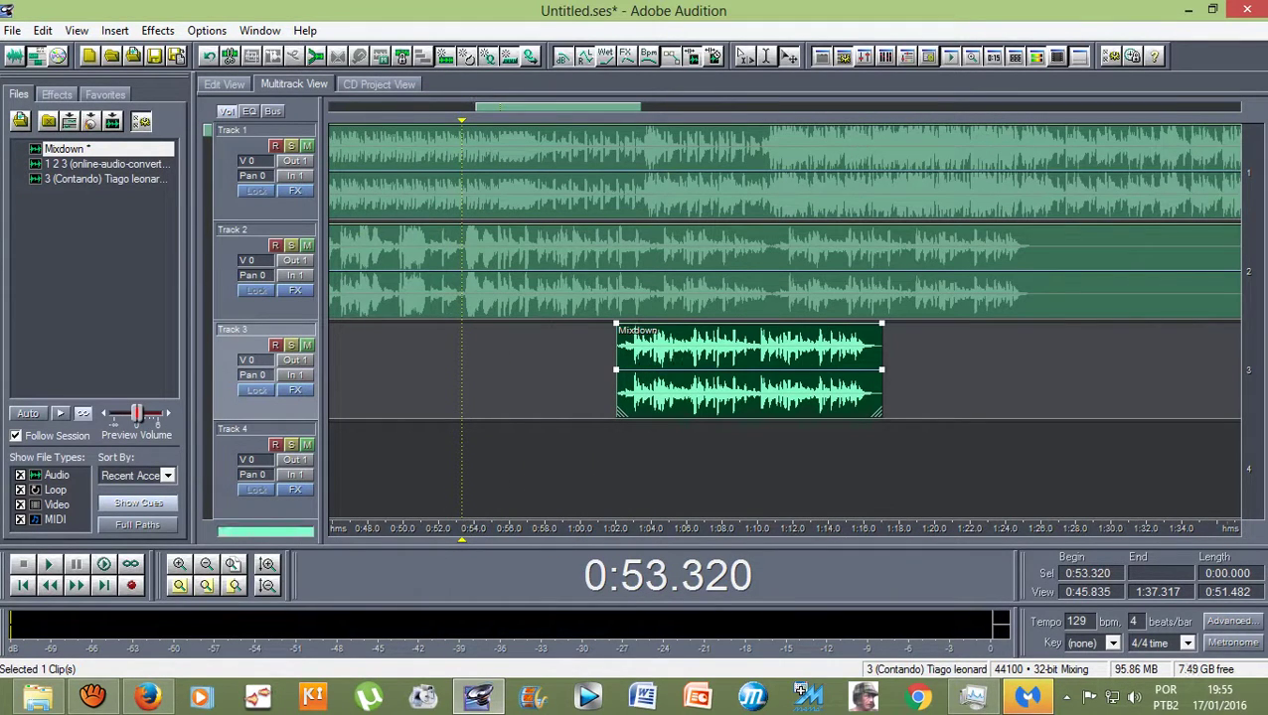
pyautogui.moveTo(749, 358); pyautogui.dragTo(601, 358)
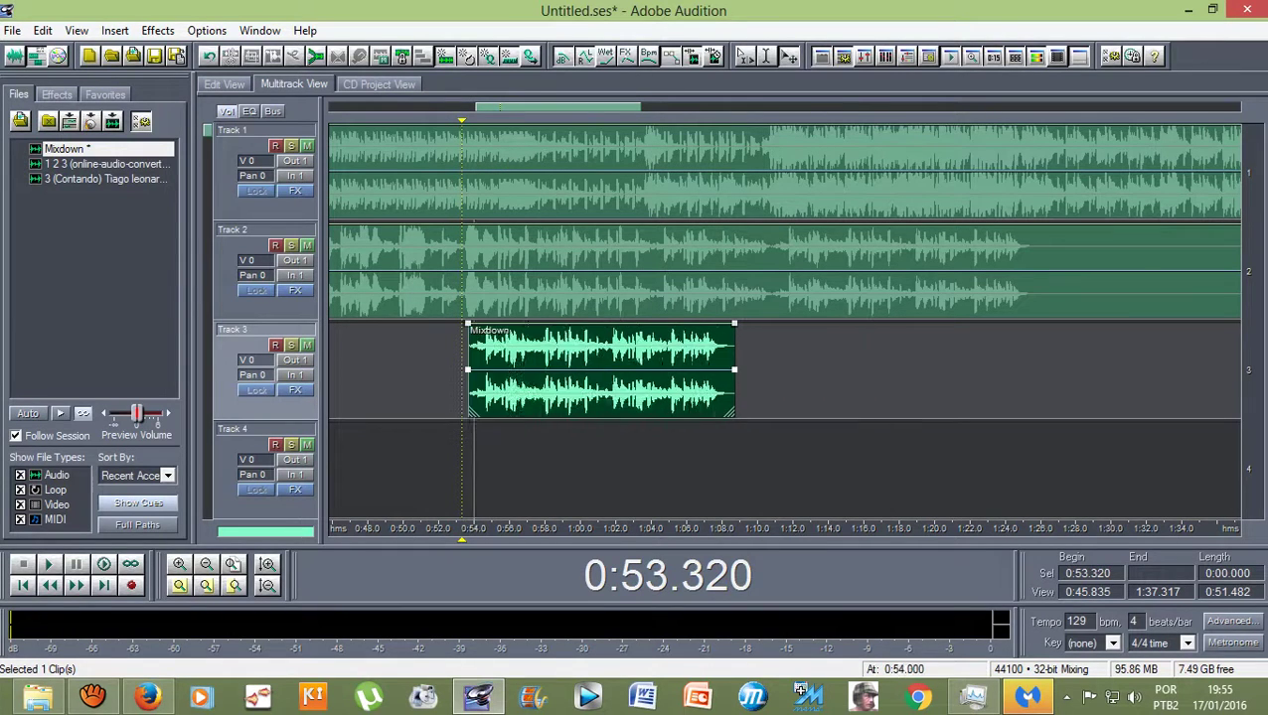
pyautogui.moveTo(473, 373); pyautogui.dragTo(572, 372)
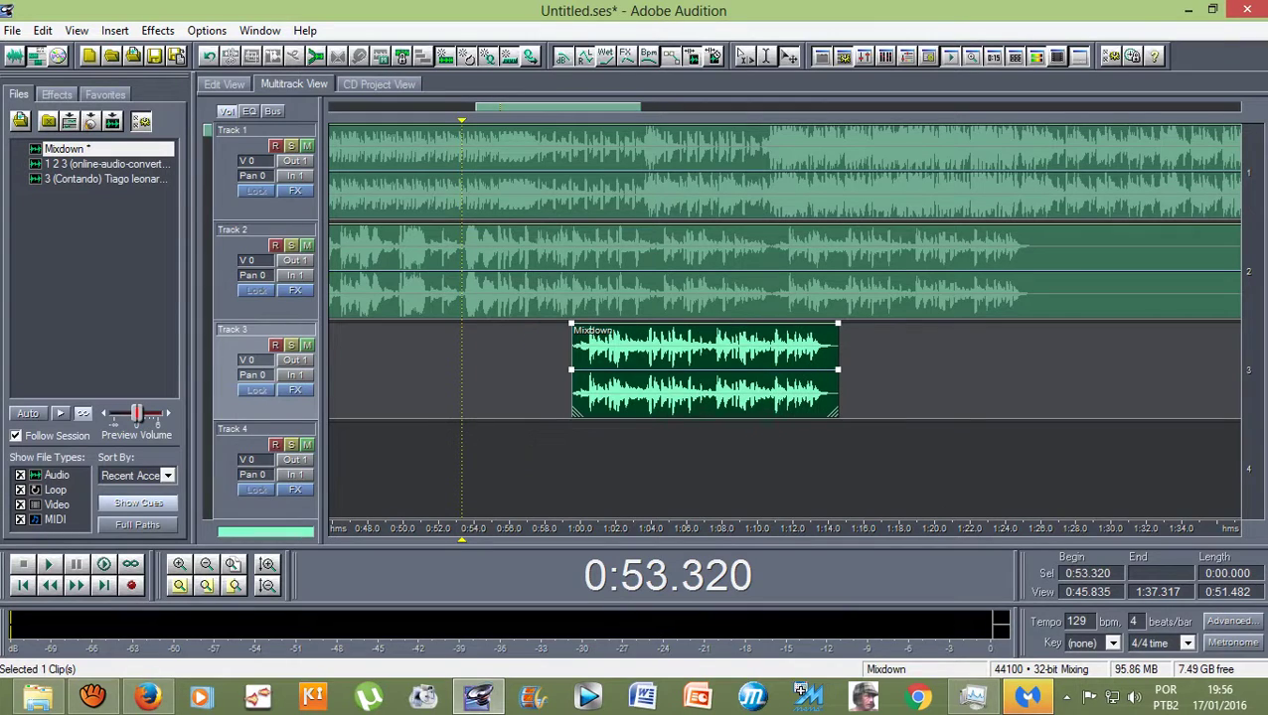
# Play the session from 0:53.320 and shift the Mixdown clip earlier so it begins at about 0:56
pyautogui.click(477, 278)
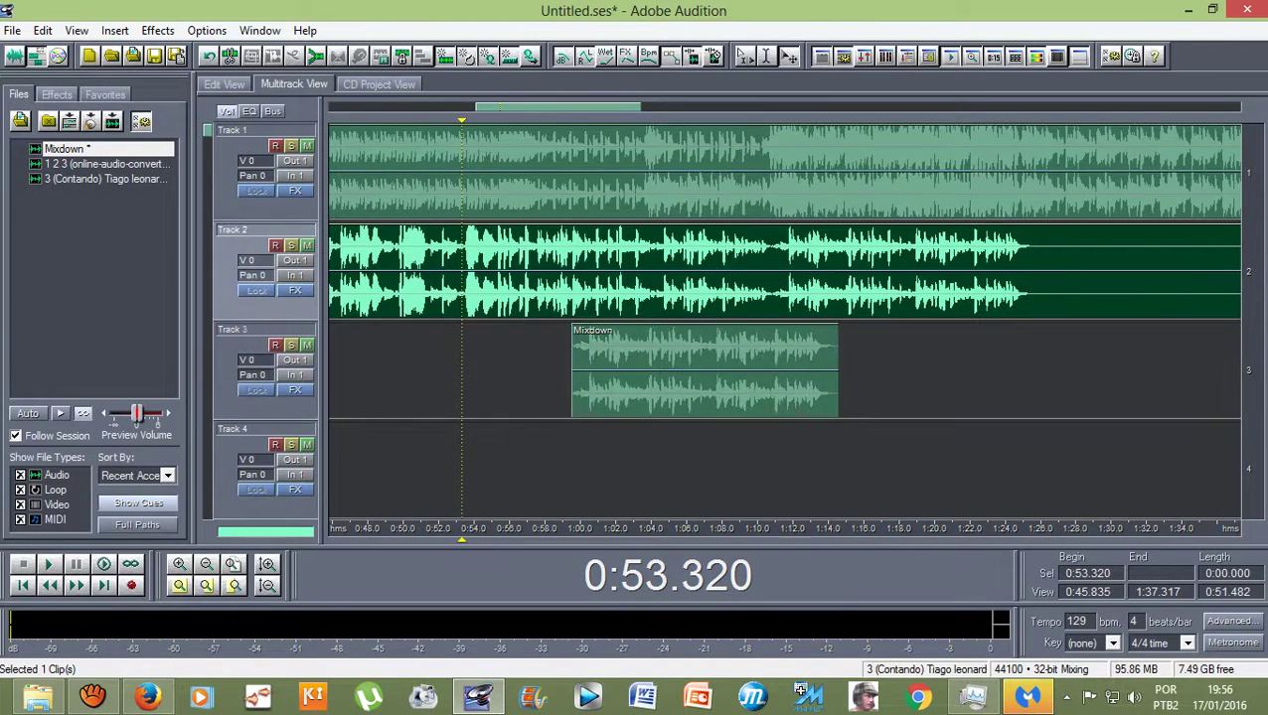
pyautogui.scroll(-2, 477, 279)
pyautogui.press('space')
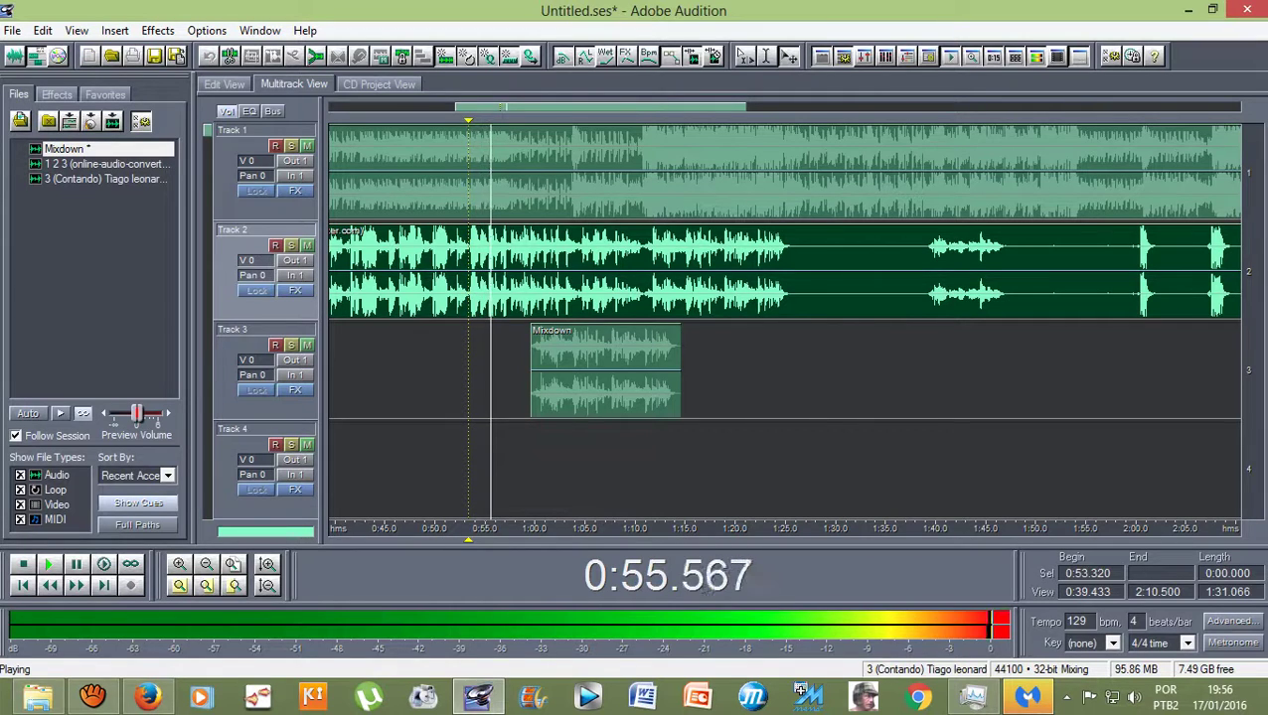
pyautogui.scroll(2, 784, 319)
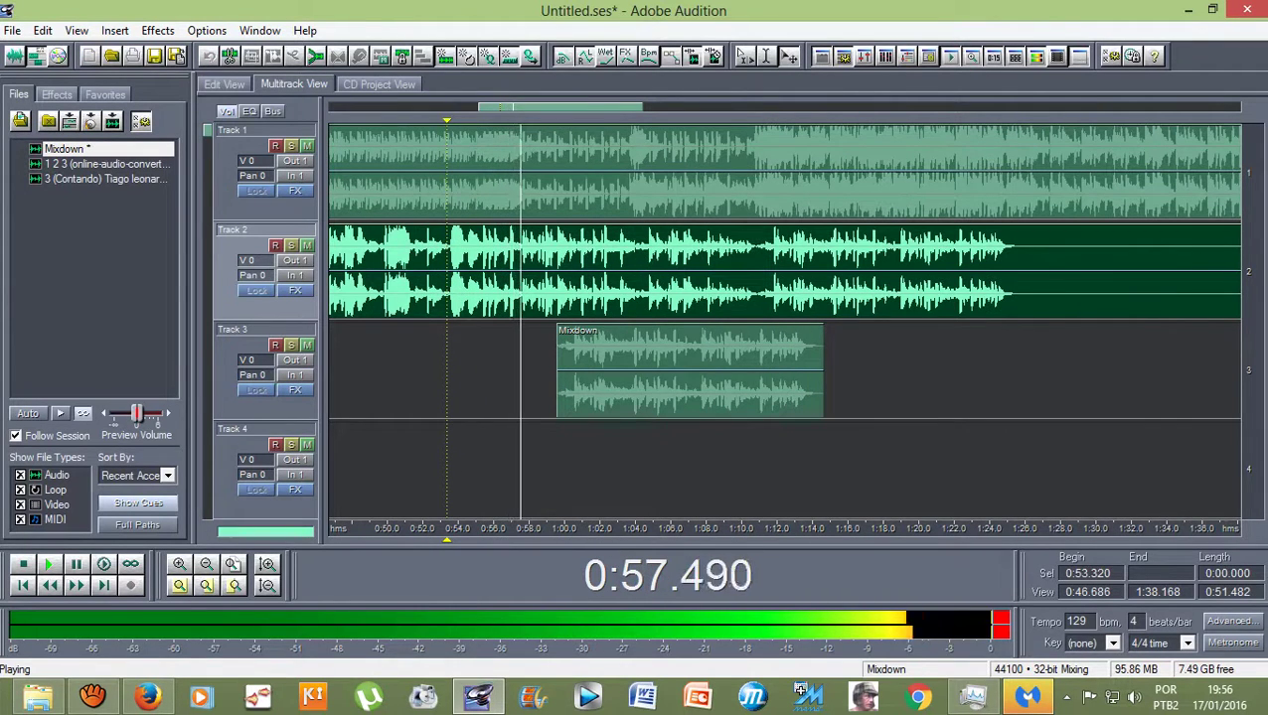
pyautogui.press('space')
pyautogui.moveTo(695, 373); pyautogui.dragTo(632, 373)
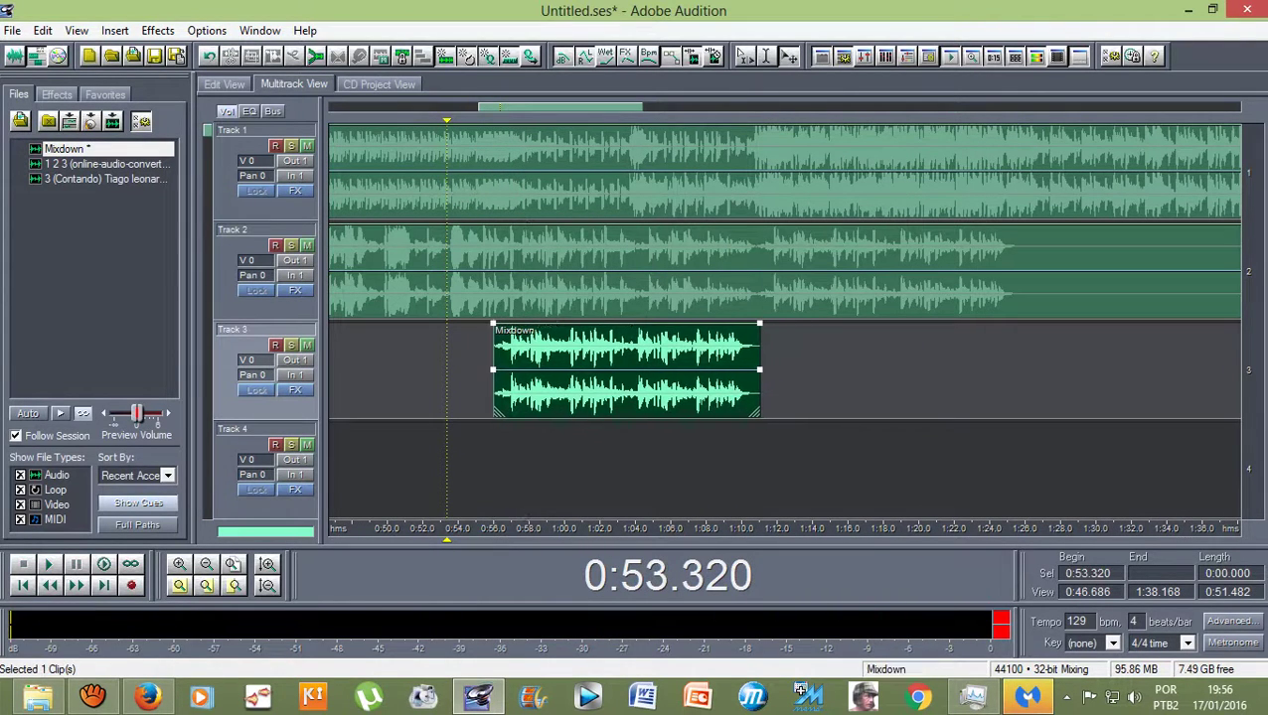
# Mute the instrumental on Track 1 and play the two vocal tracks from 0:55.477 to compare their timing
pyautogui.press('space')
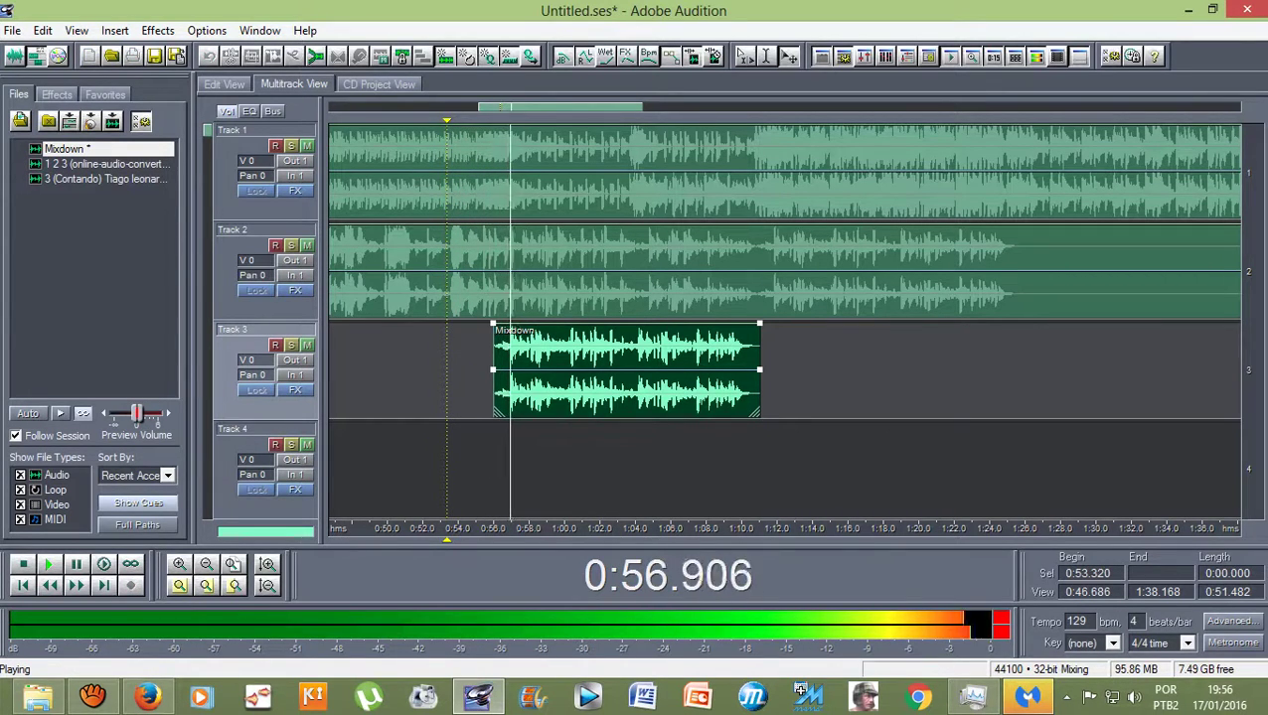
pyautogui.press('space')
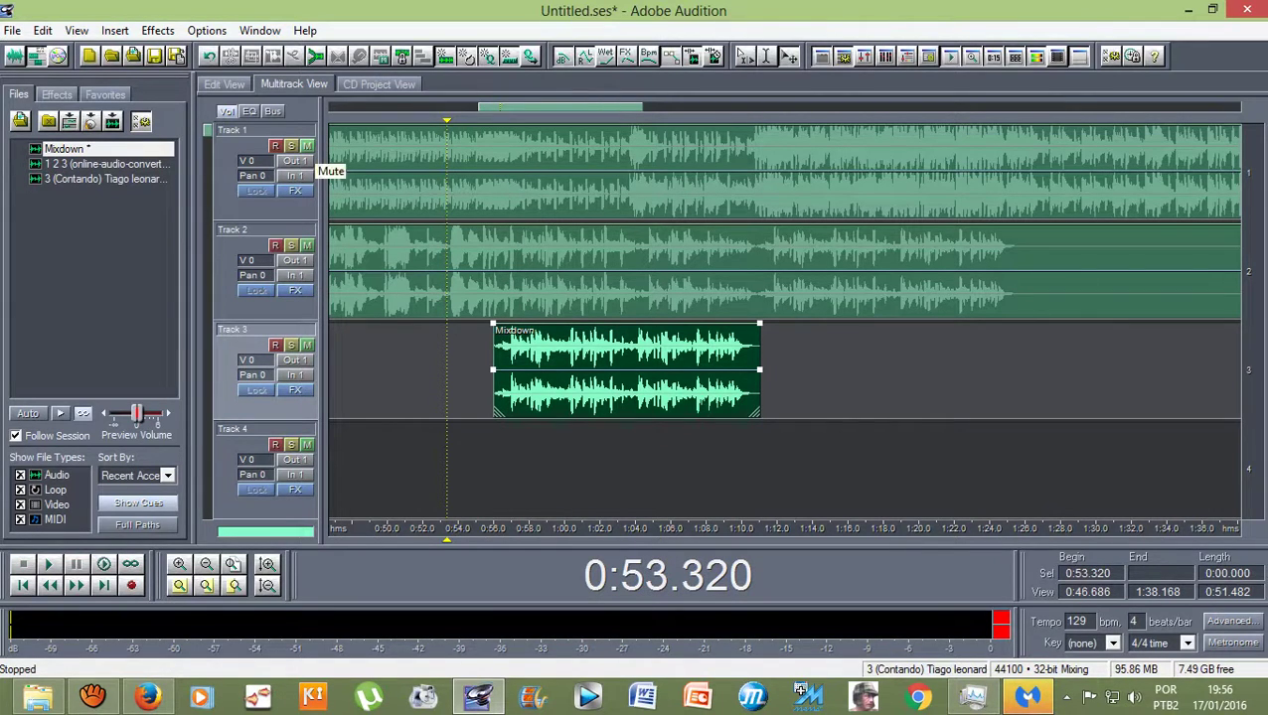
pyautogui.click(307, 146)
pyautogui.press('space')
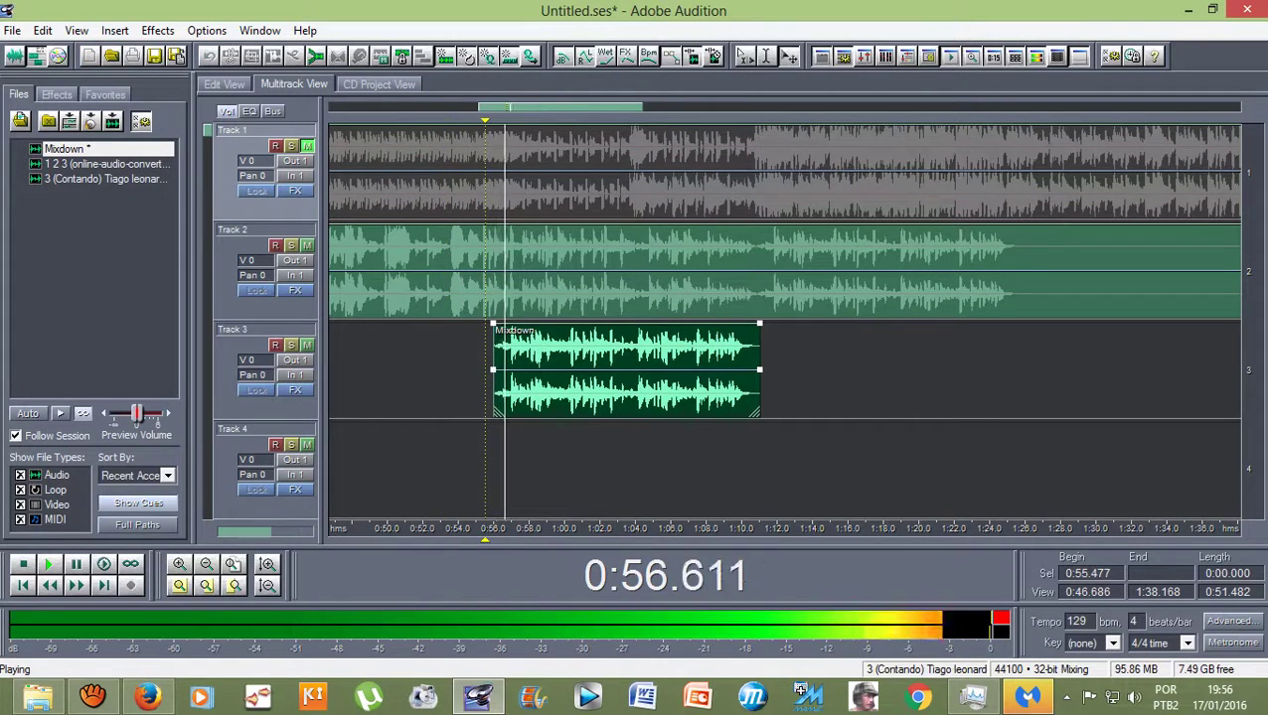
pyautogui.scroll(1, 490, 171)
pyautogui.scroll(-1, 784, 320)
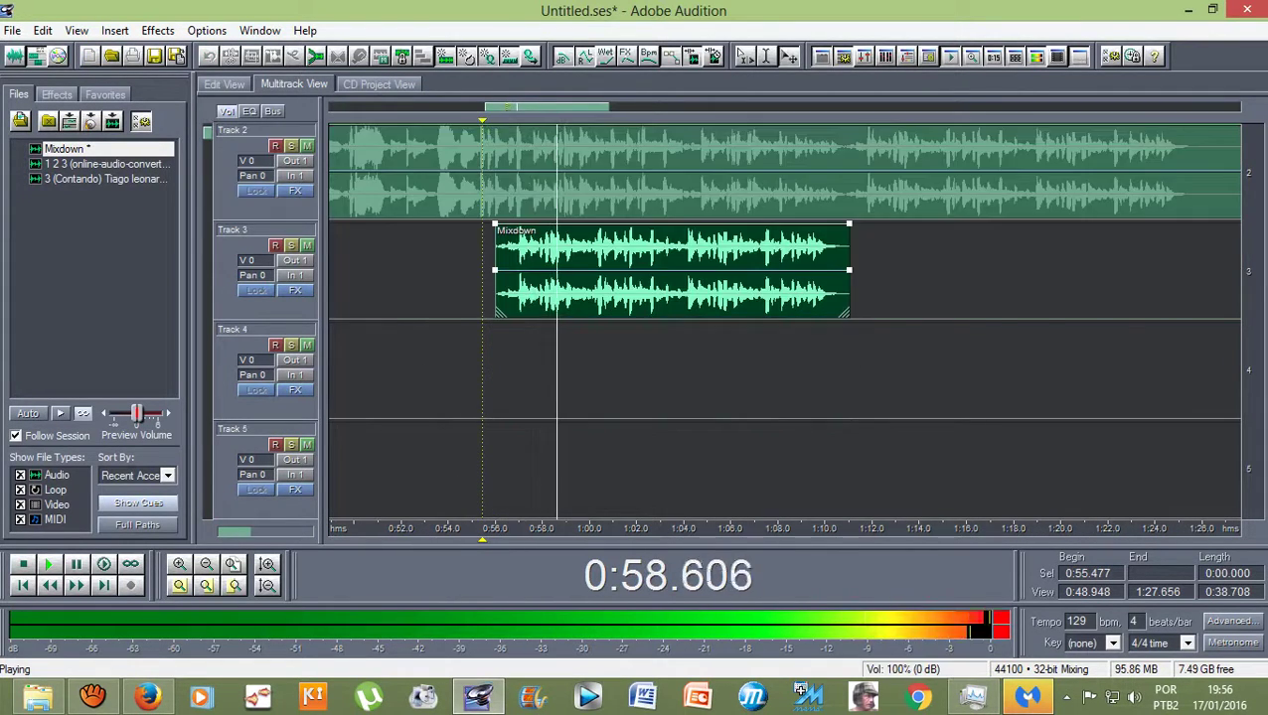
pyautogui.scroll(2, 616, 171)
pyautogui.press('space')
pyautogui.scroll(-1, 784, 320)
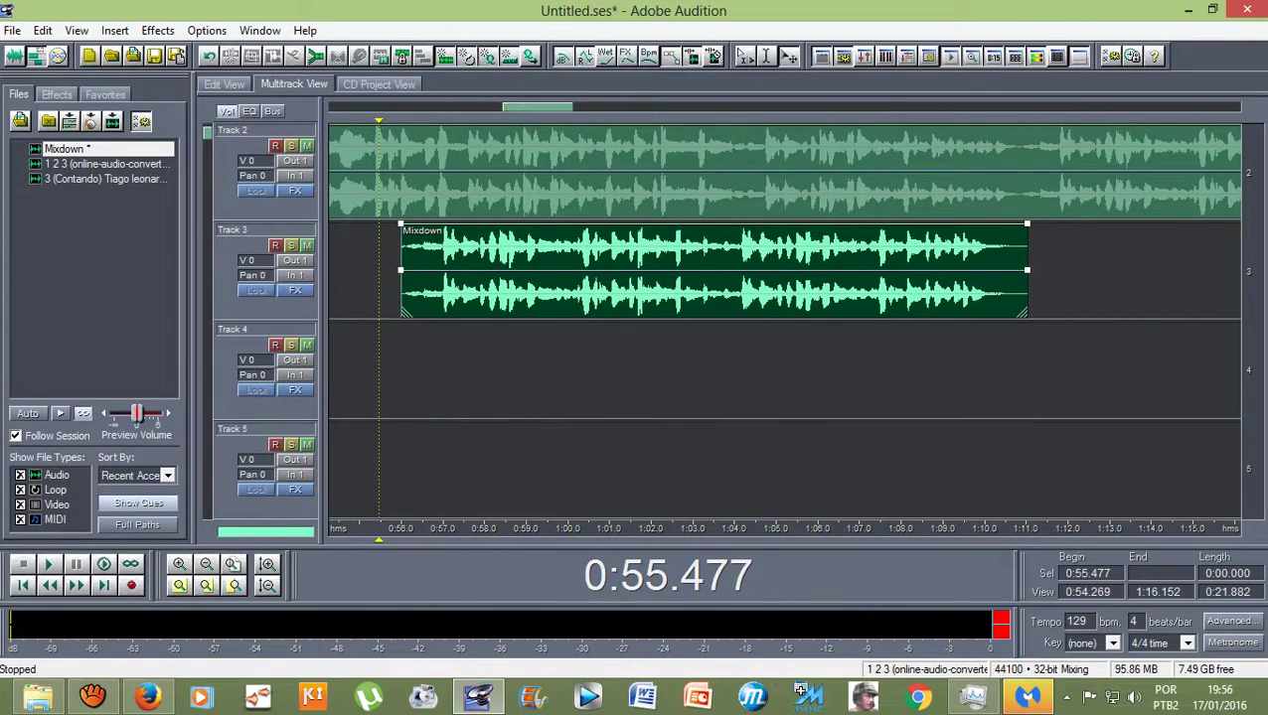
# Replay the overlapping vocals from 0:55.477 and shift the Mixdown clip so it begins at about 0:56.7
pyautogui.scroll(4, 581, 171)
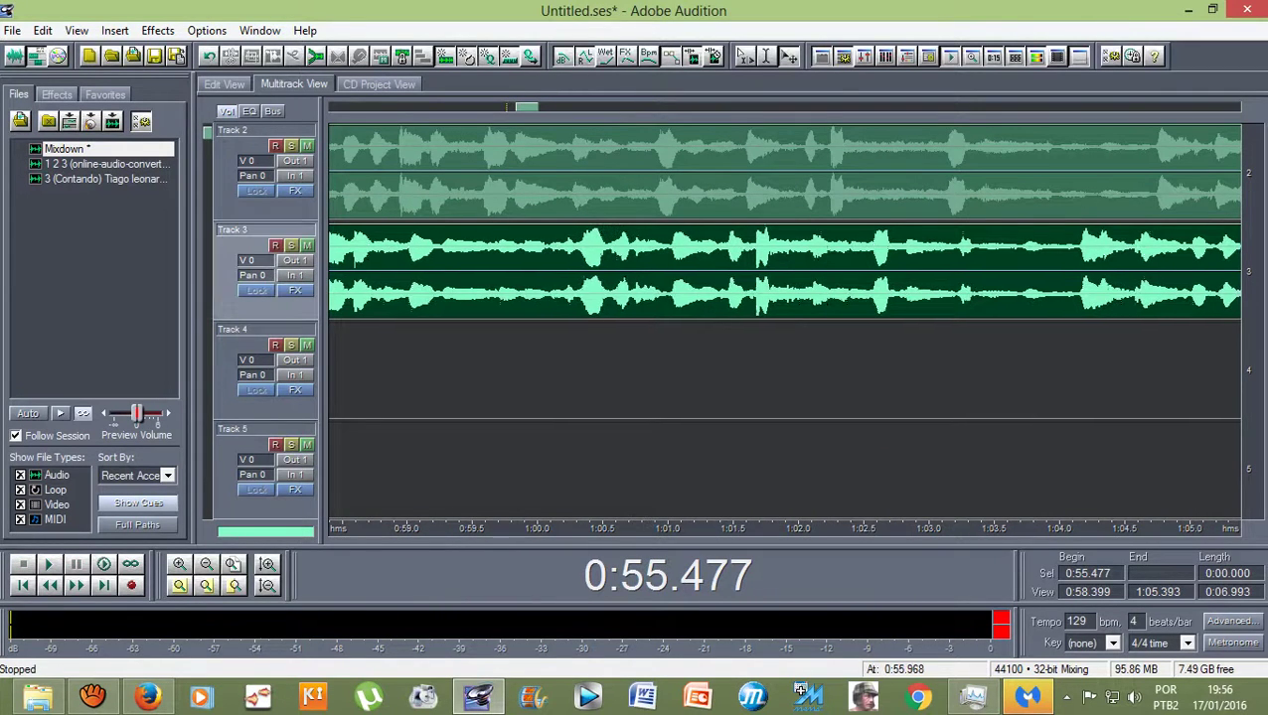
pyautogui.press('space')
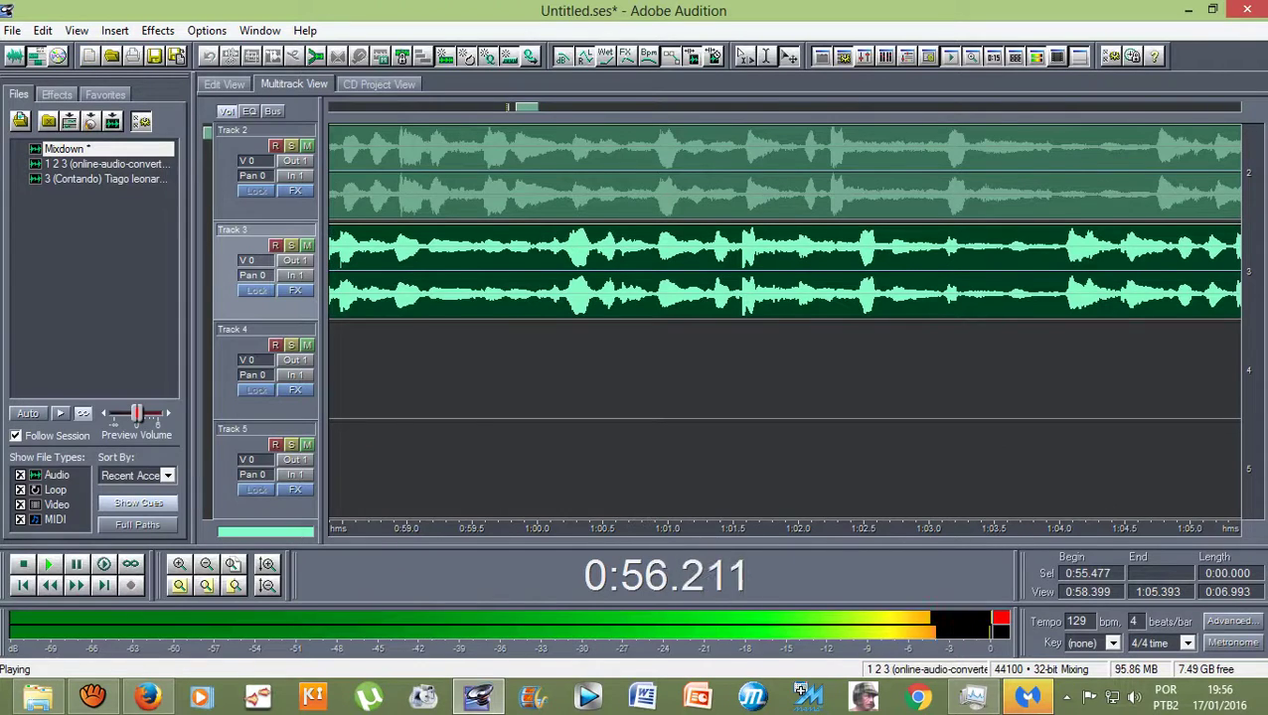
pyautogui.scroll(-2, 785, 318)
pyautogui.press('space')
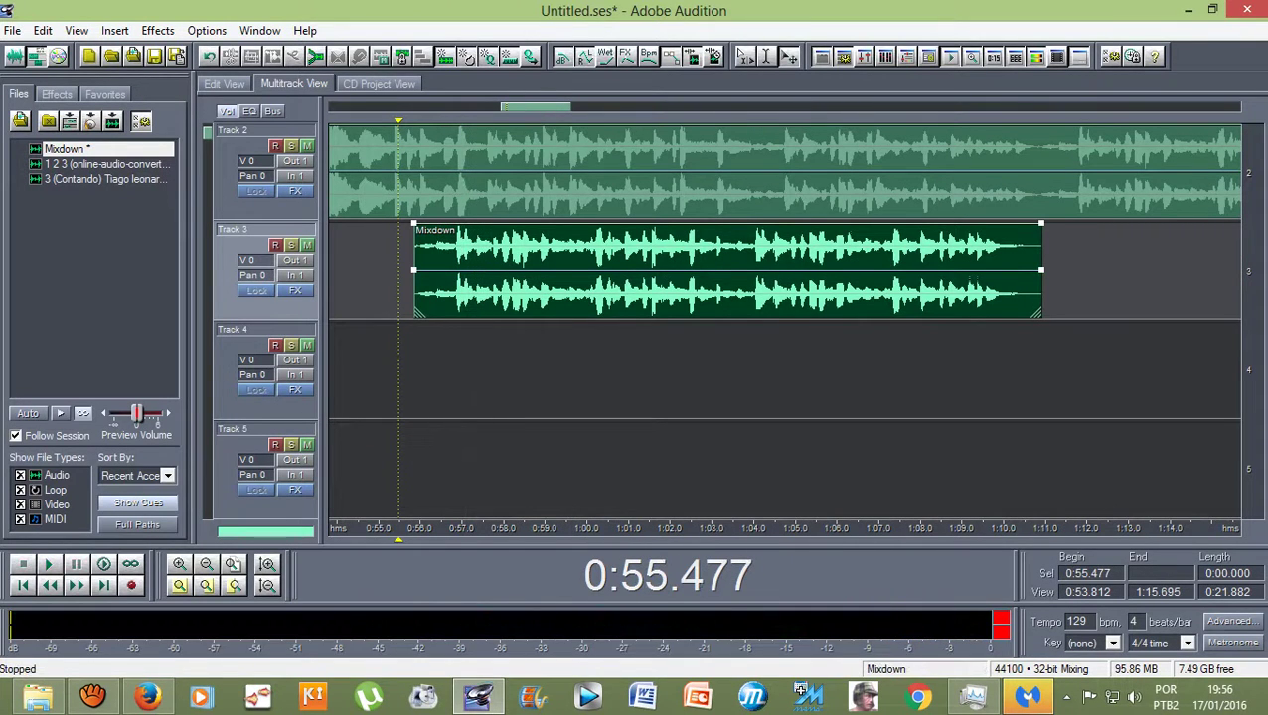
pyautogui.moveTo(596, 270); pyautogui.dragTo(630, 271)
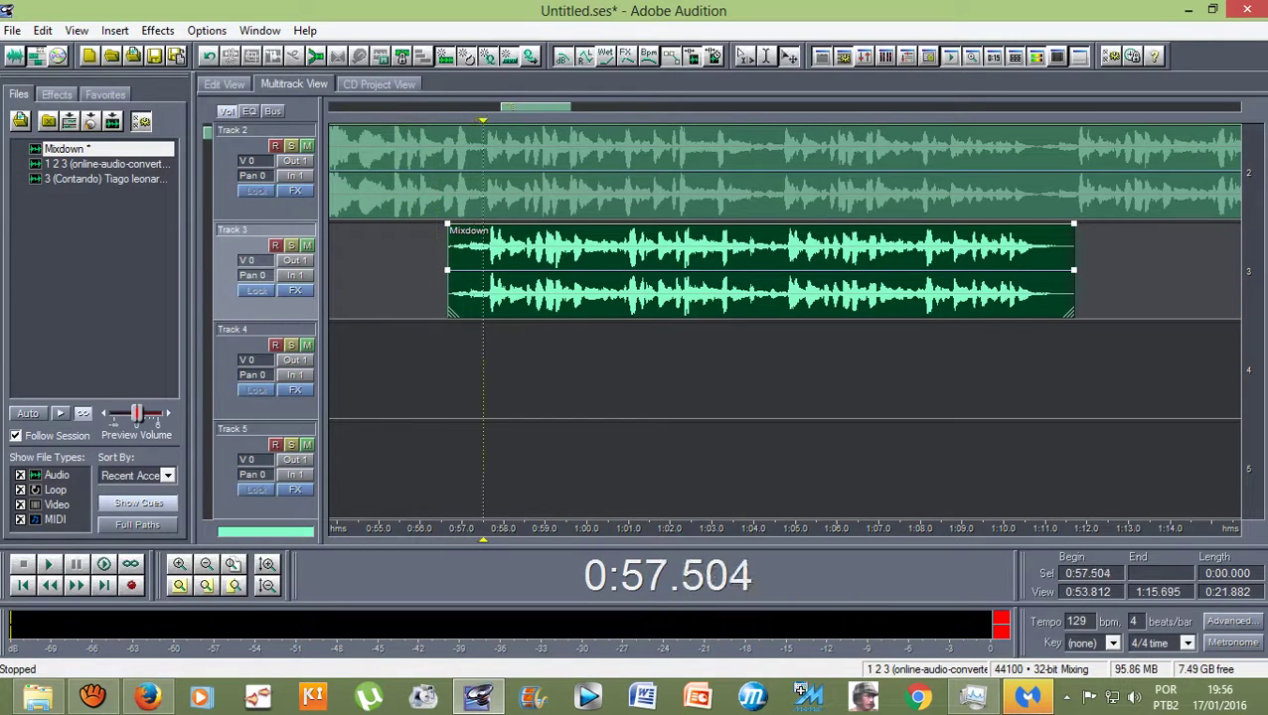
# Play both vocal tracks from 0:57.504 and again from 0:55.889 to check how well the Mixdown clip aligns with the original vocal
pyautogui.scroll(-2, 472, 271)
pyautogui.press('space')
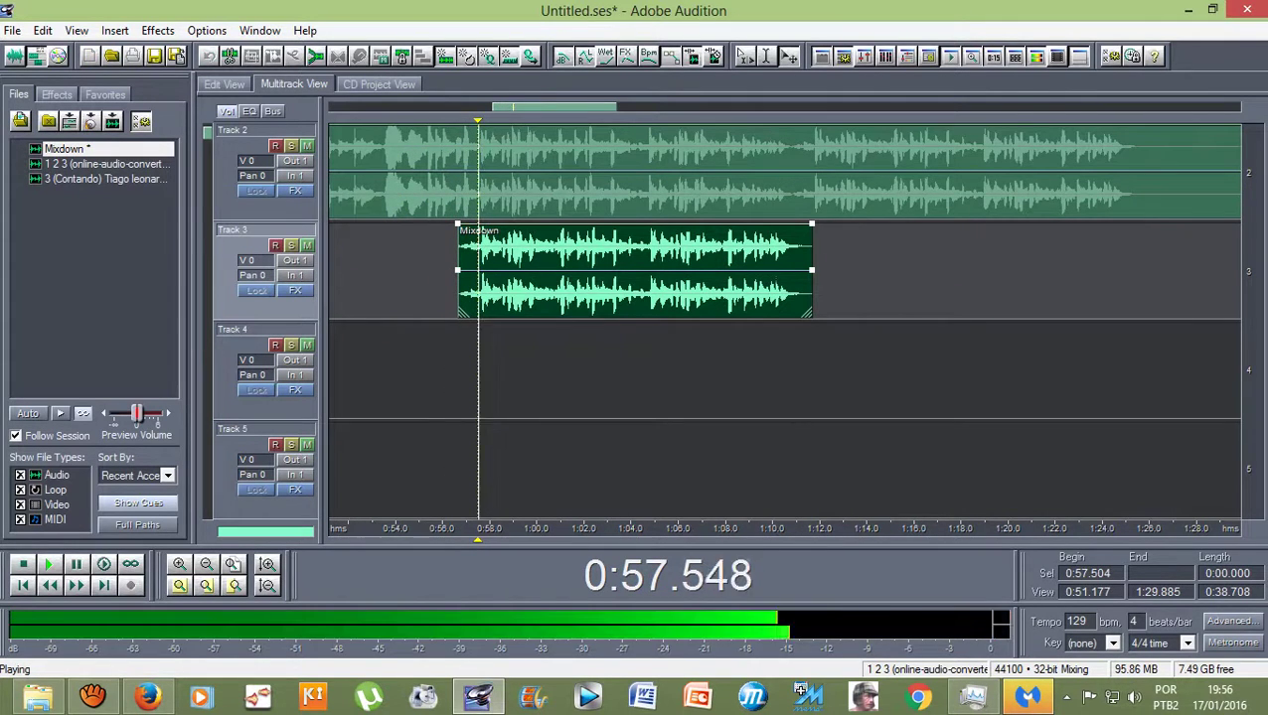
pyautogui.press('=')
pyautogui.press('=')
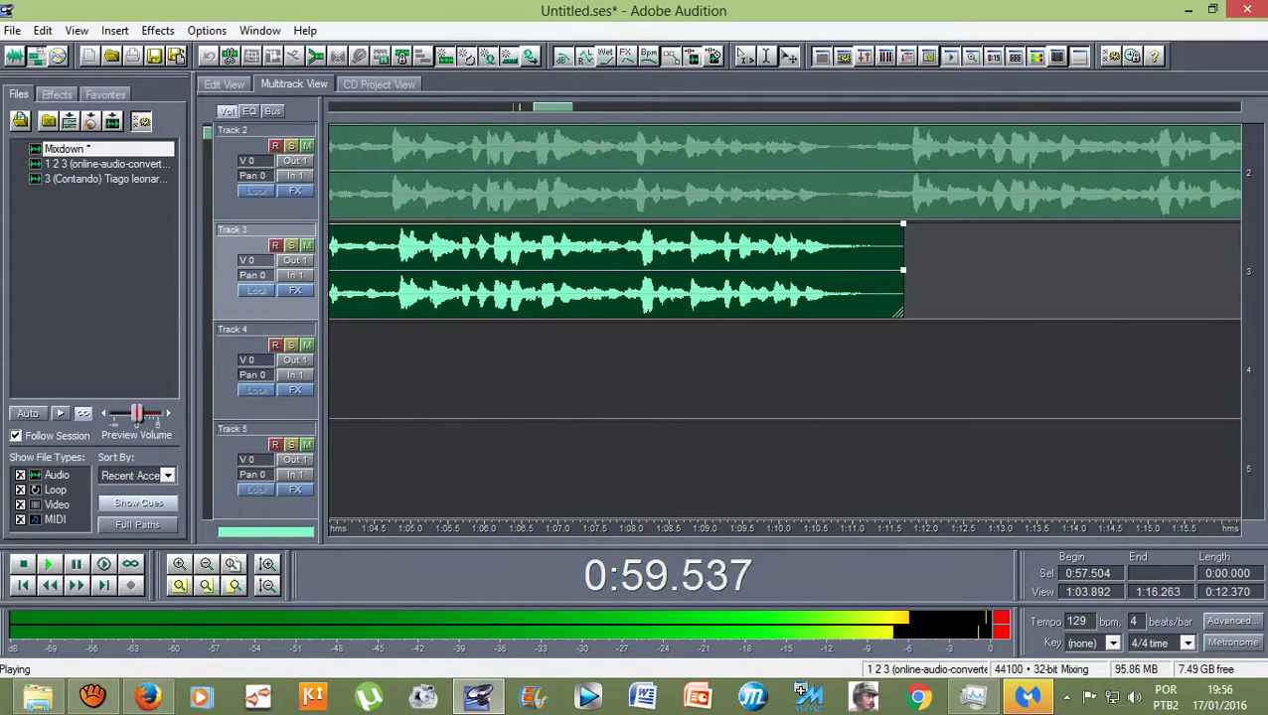
pyautogui.press('=')
pyautogui.press('=')
pyautogui.press('=')
pyautogui.press('=')
pyautogui.press('=')
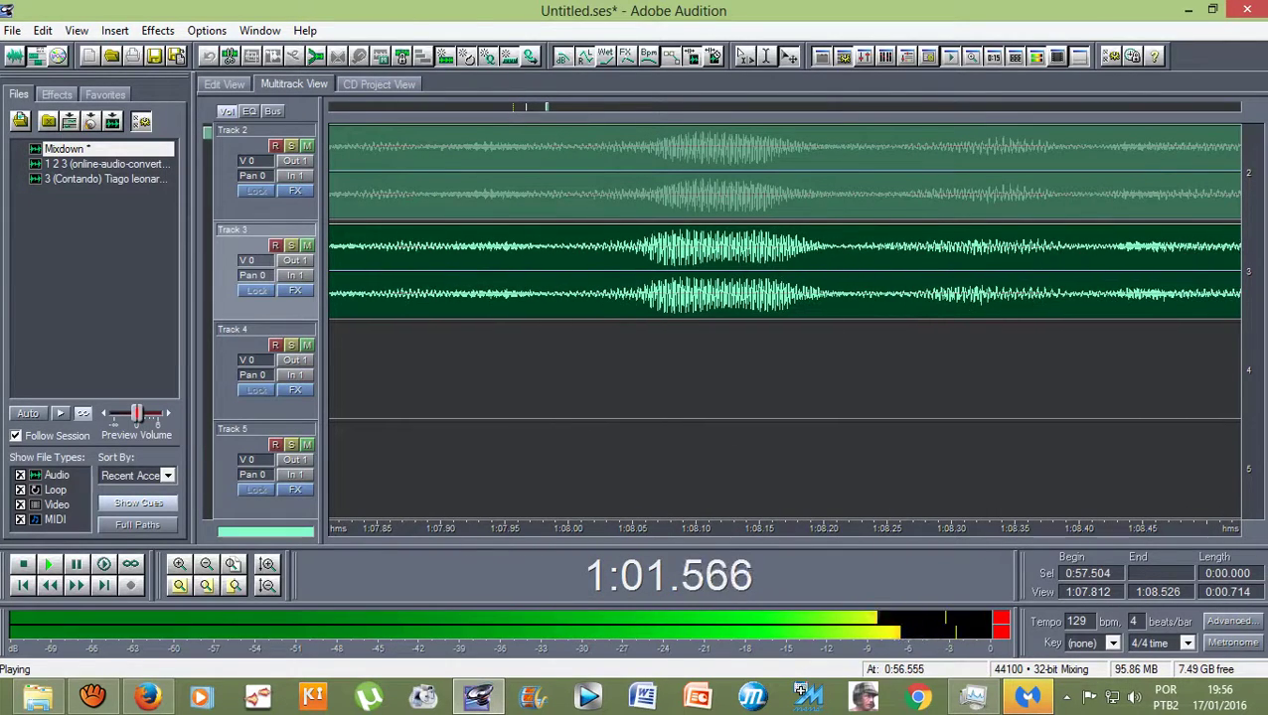
pyautogui.press('-')
pyautogui.press('-')
pyautogui.press('-')
pyautogui.press('-')
pyautogui.press('-')
pyautogui.press('-')
pyautogui.press('-')
pyautogui.press('-')
pyautogui.press('-')
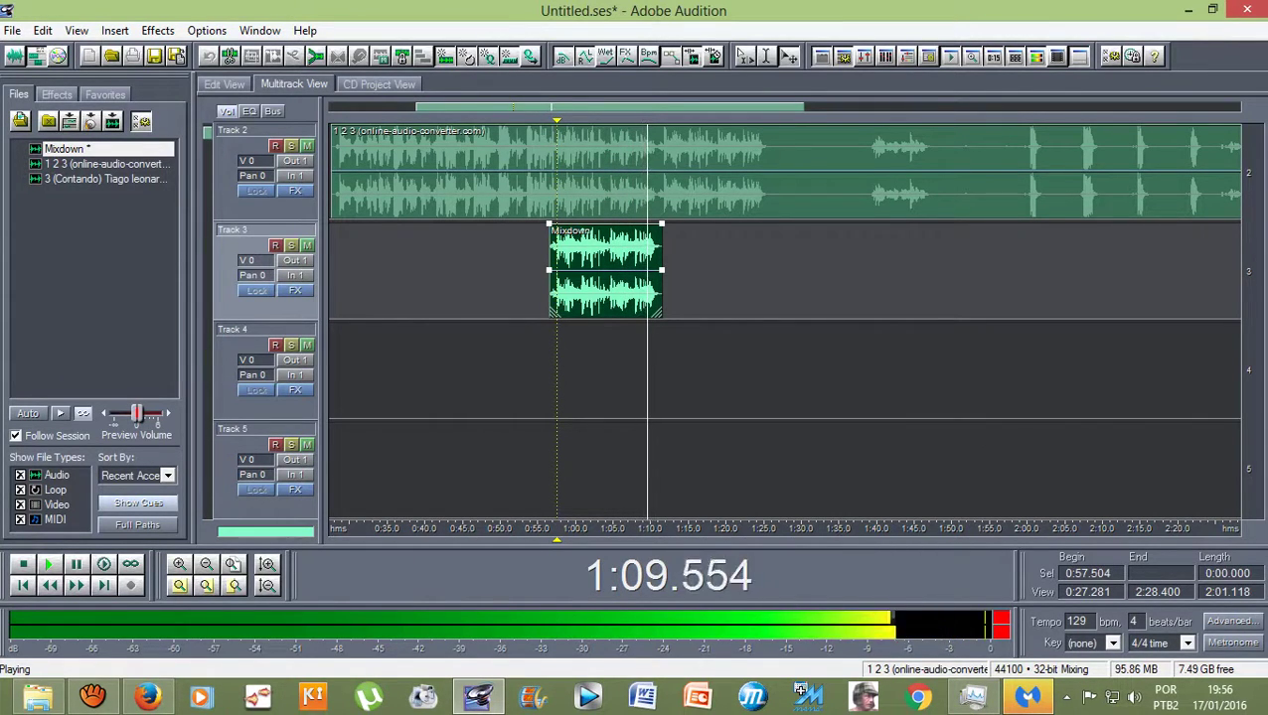
pyautogui.press('space')
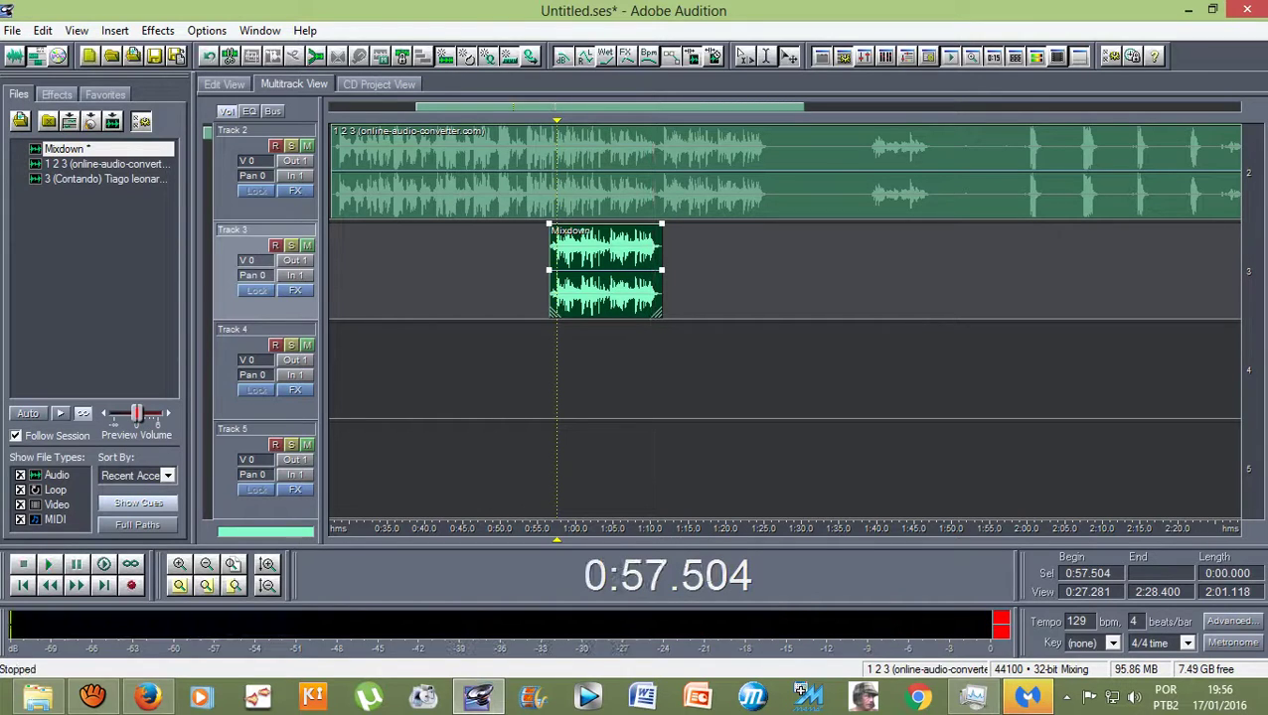
pyautogui.press('space')
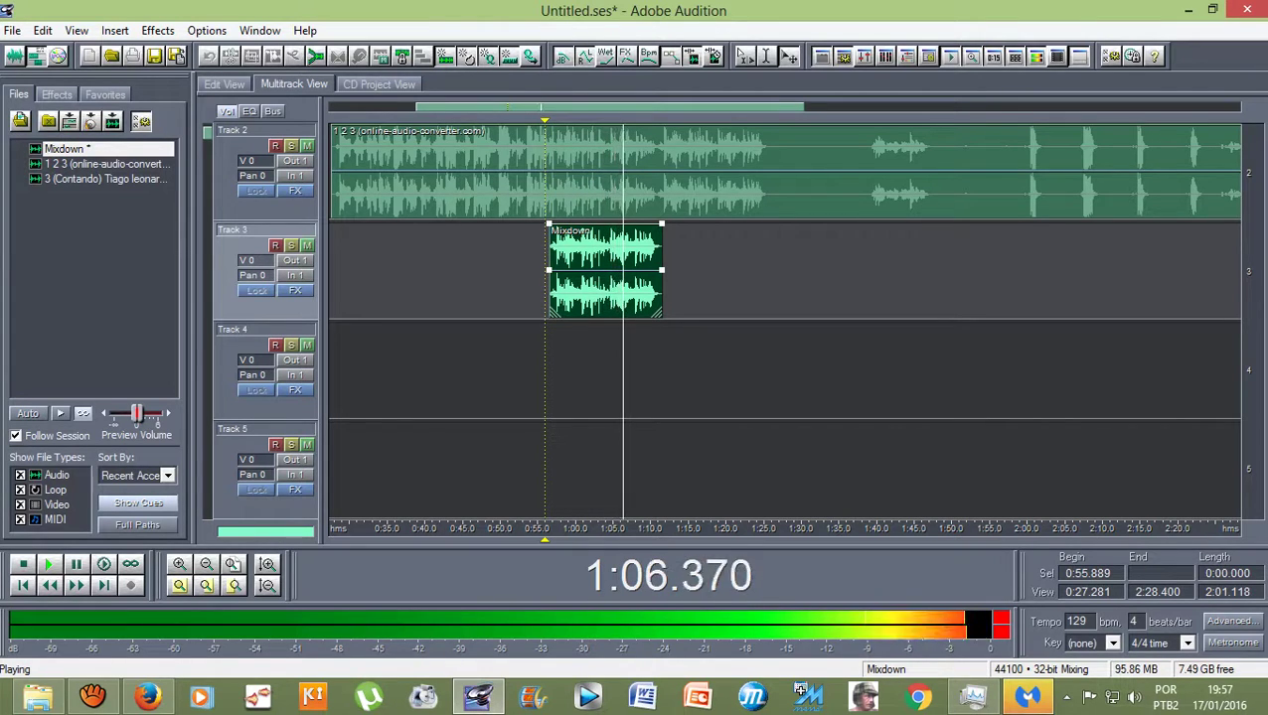
pyautogui.press('space')
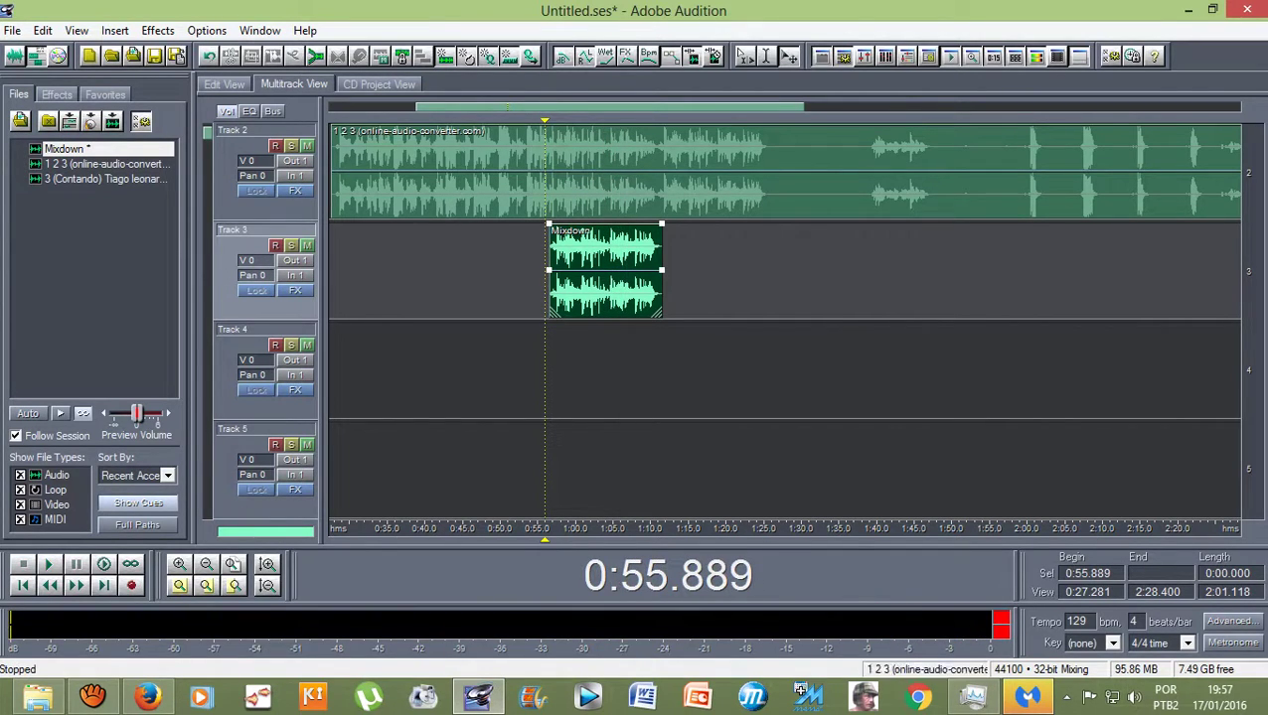
# Open the Track 2 vocal clip in the waveform editor and play it from 0:57.489 to hear the original passage
pyautogui.doubleClick(587, 173)
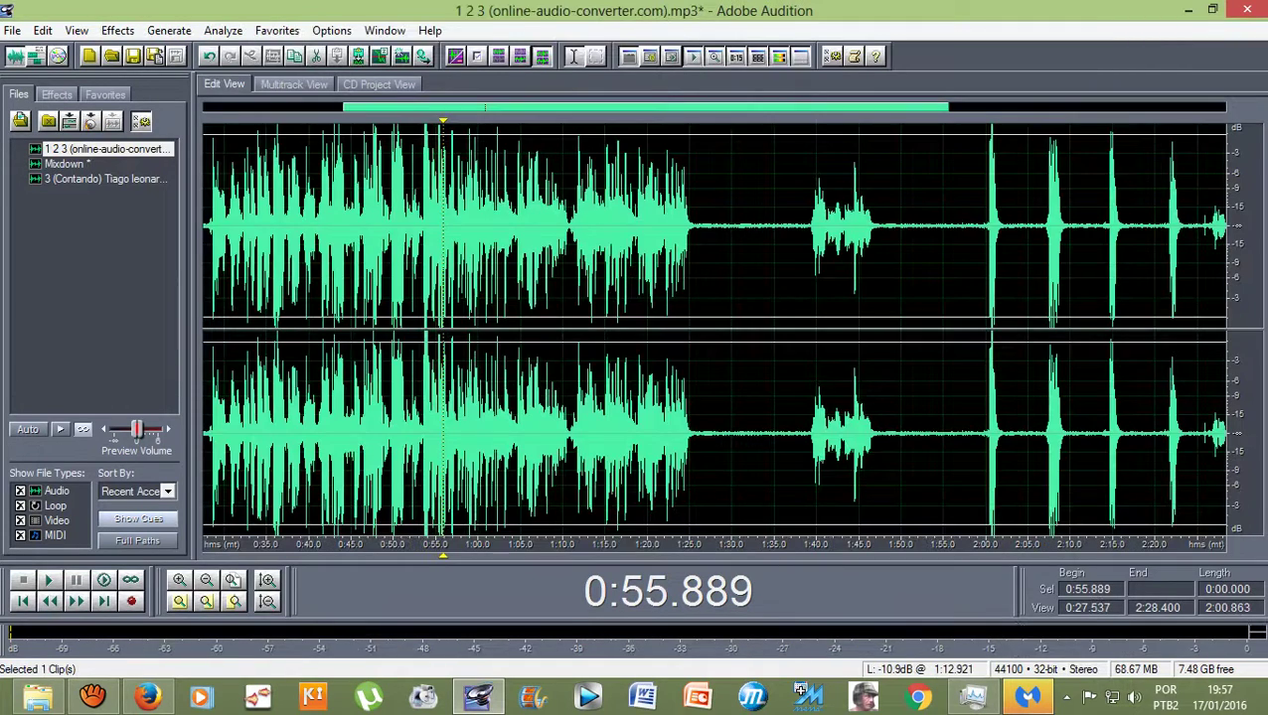
pyautogui.scroll(4, 439, 328)
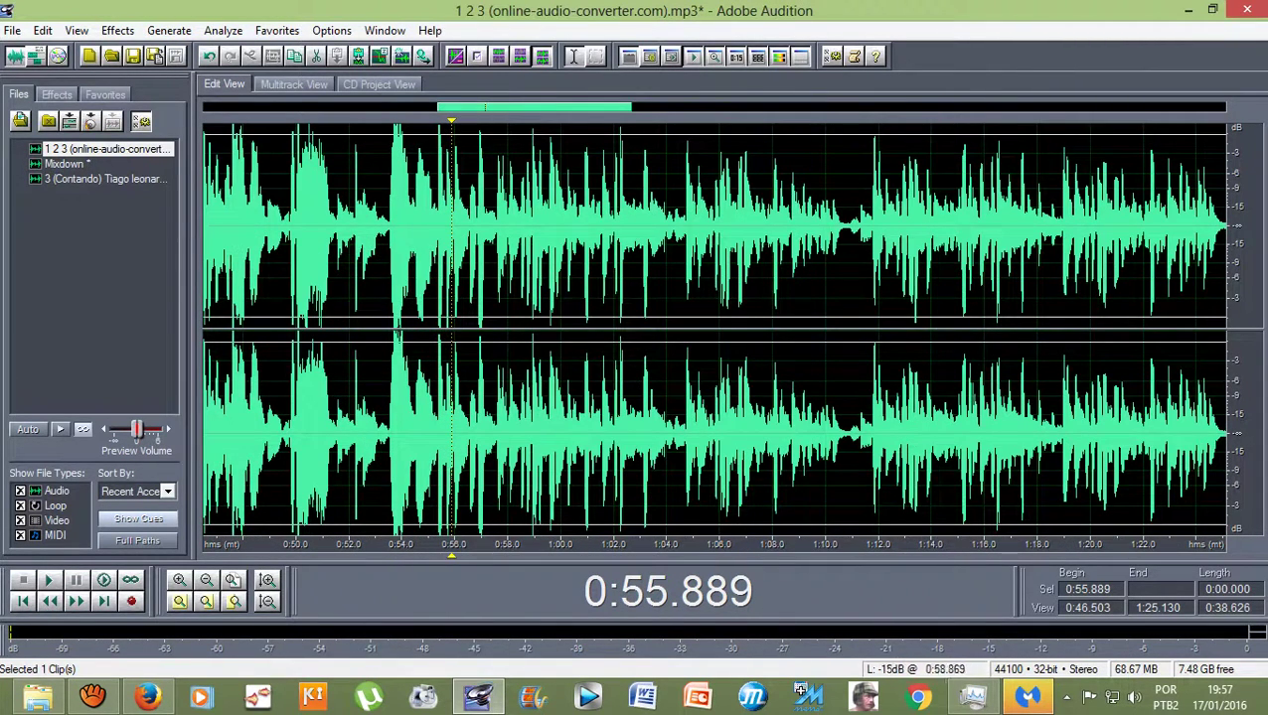
pyautogui.click(494, 225)
pyautogui.press('space')
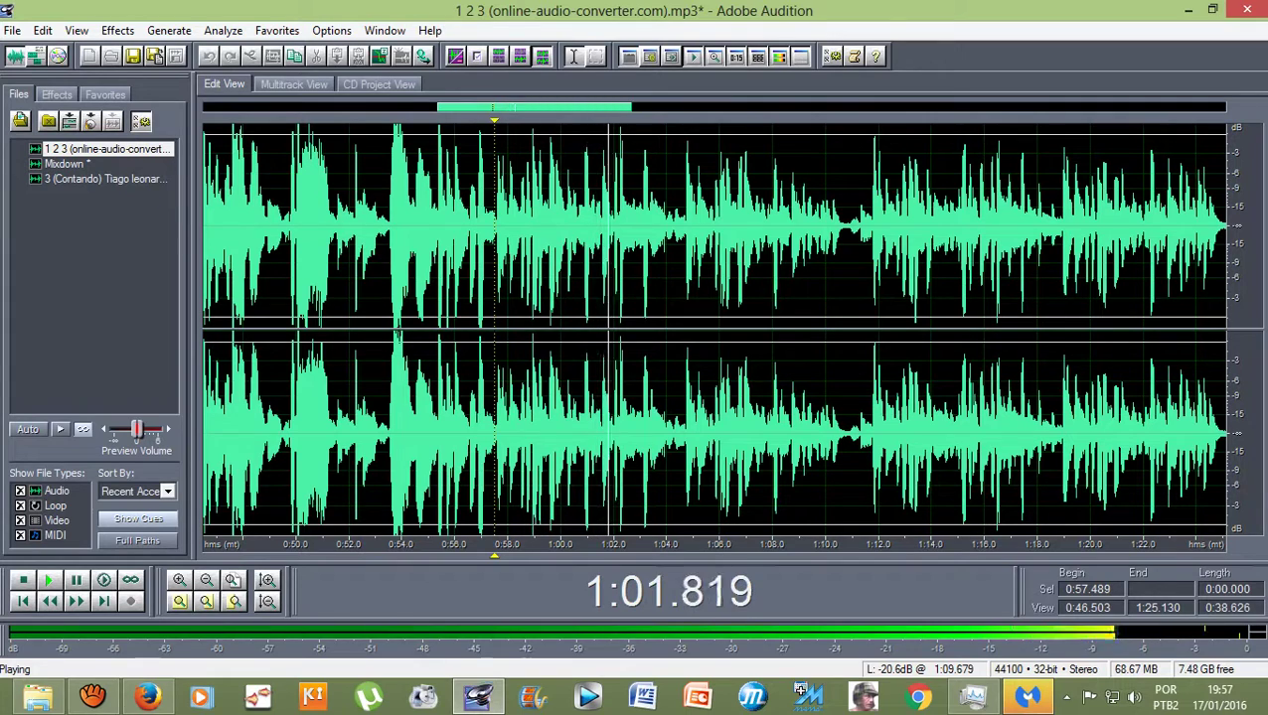
pyautogui.press('space')
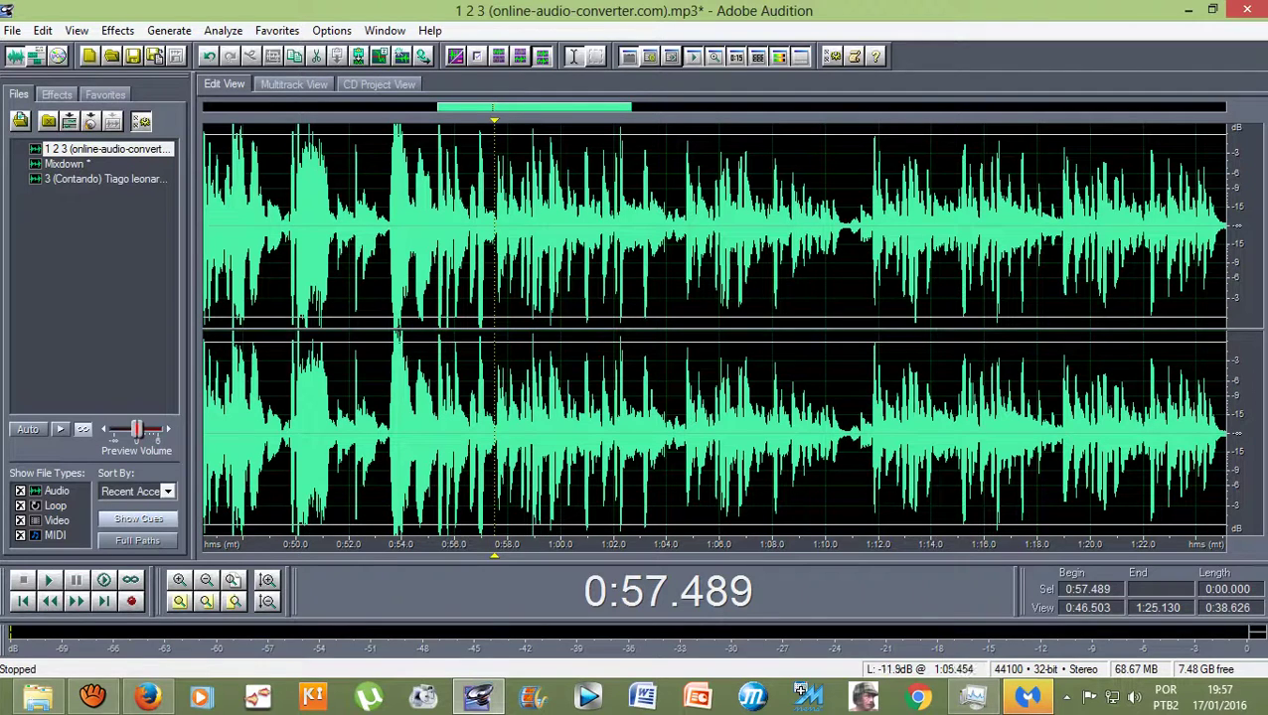
# Select the vocal passage from 0:57.137 to 1:10.623 and replay its opening to check the start point
pyautogui.moveTo(841, 328); pyautogui.dragTo(485, 328)
pyautogui.press('space')
pyautogui.press('space')
pyautogui.press('space')
pyautogui.press('space')
pyautogui.press('space')
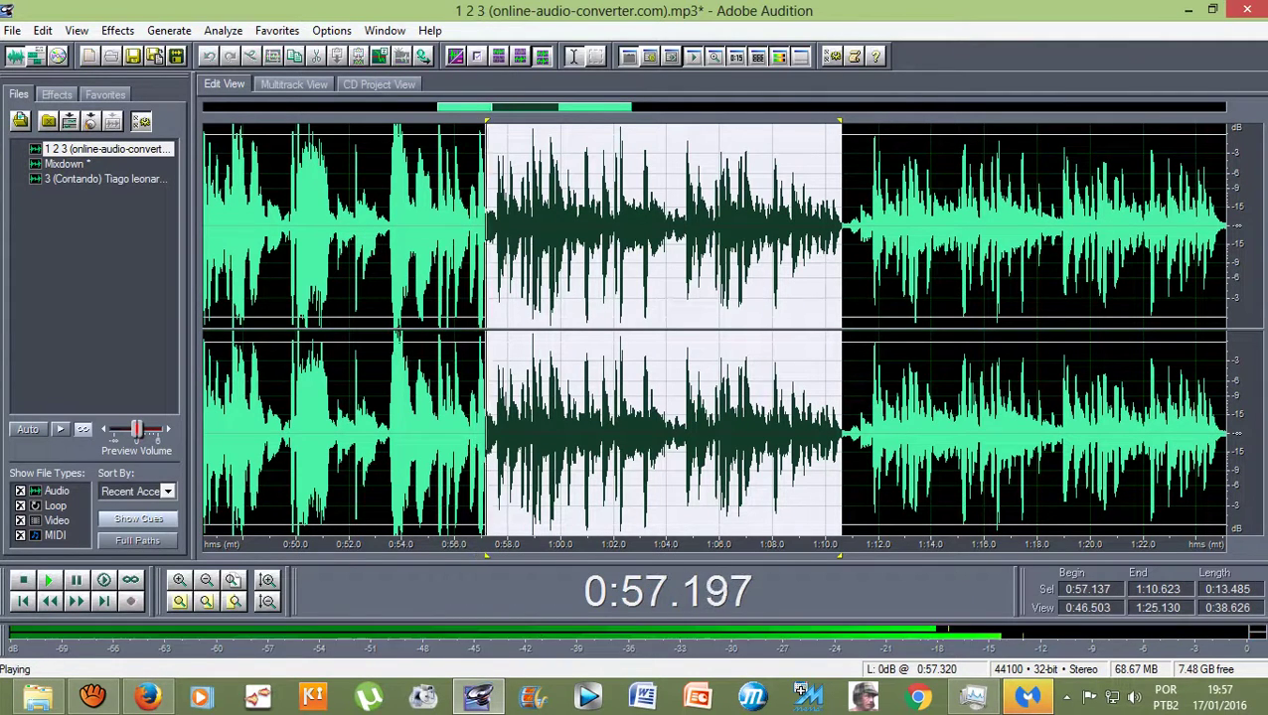
pyautogui.press('space')
pyautogui.press('space')
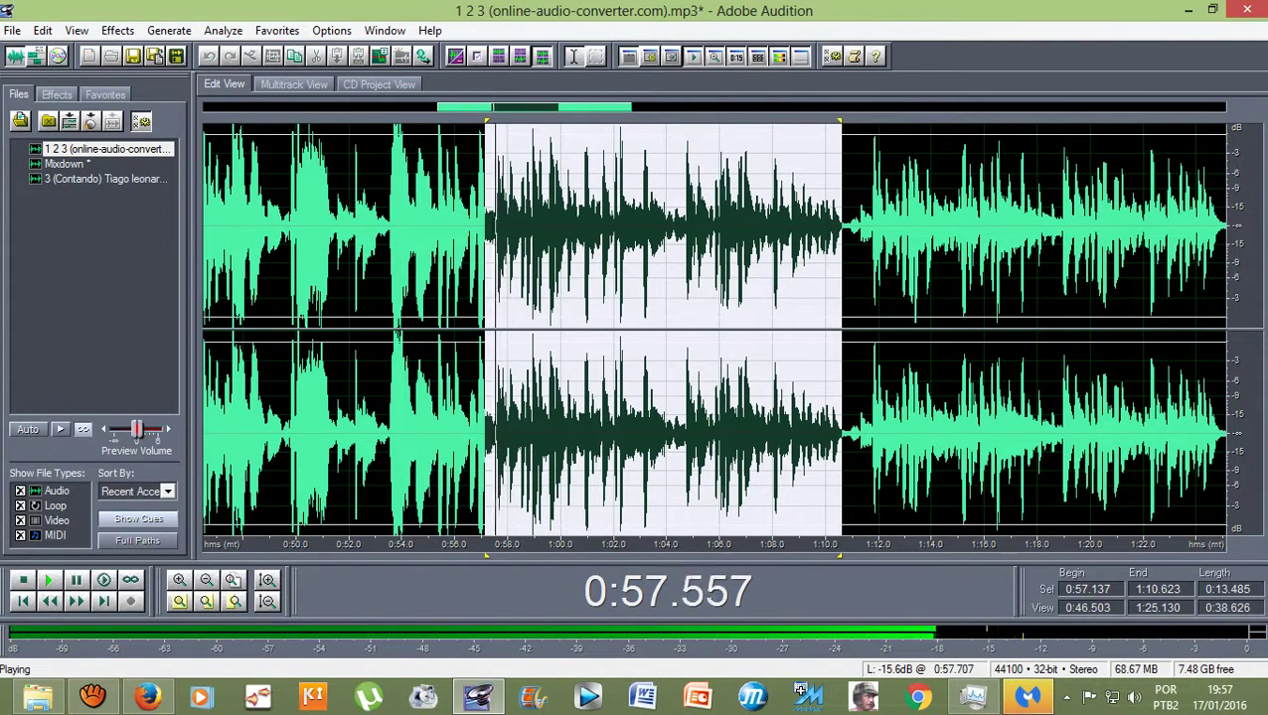
pyautogui.press('space')
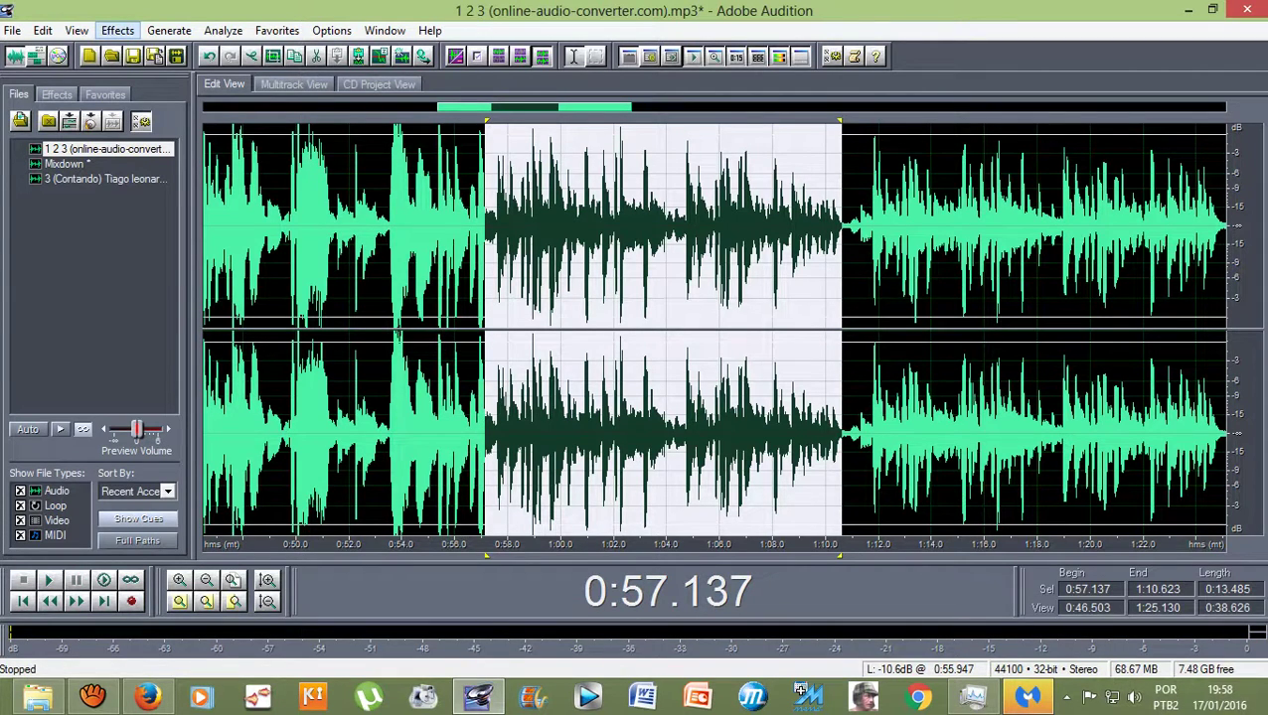
# Apply the Delay effect with the Spatial Right 2 preset to the selected vocal passage from 0:57.137 to 1:10.623
pyautogui.click(117, 30)
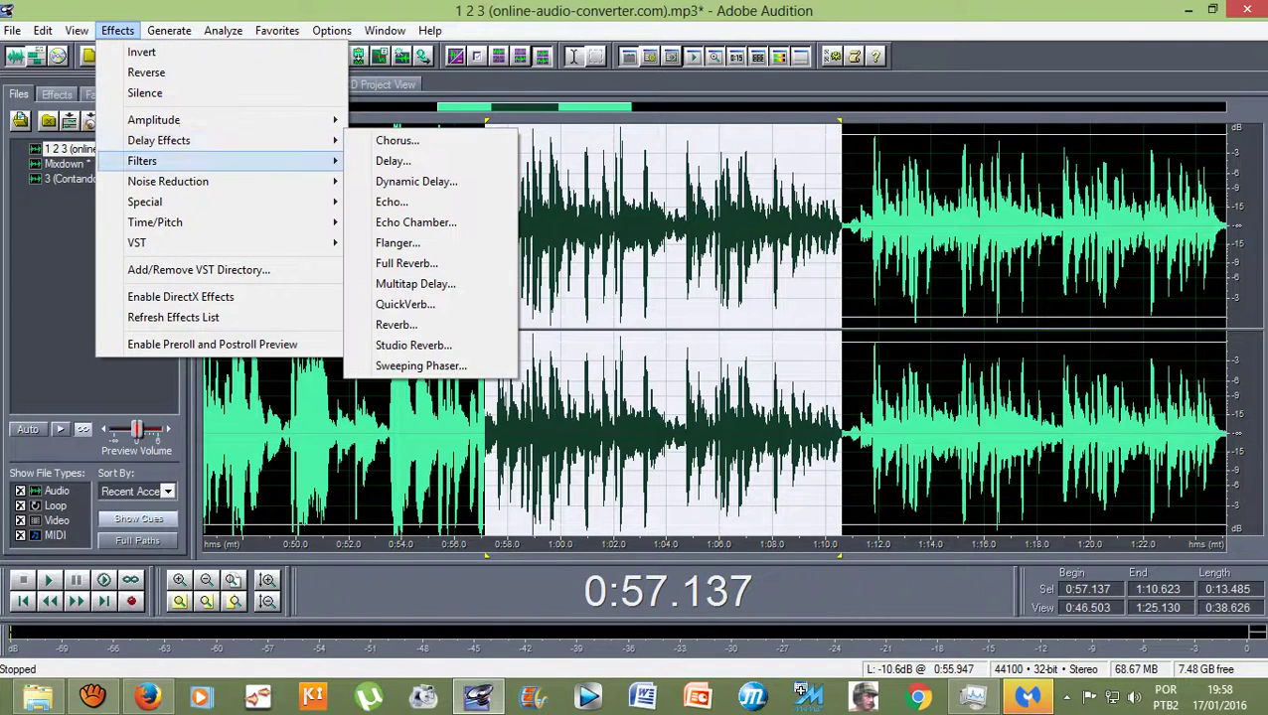
pyautogui.click(393, 160)
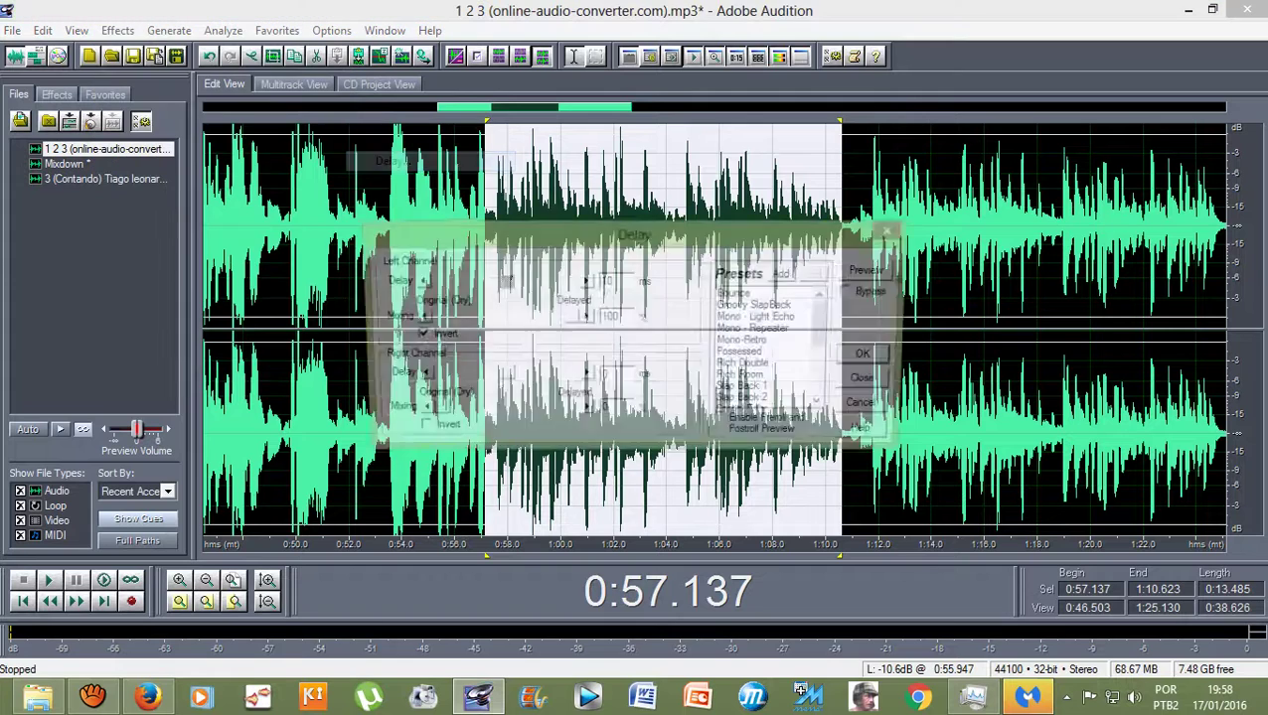
pyautogui.scroll(-3, 772, 348)
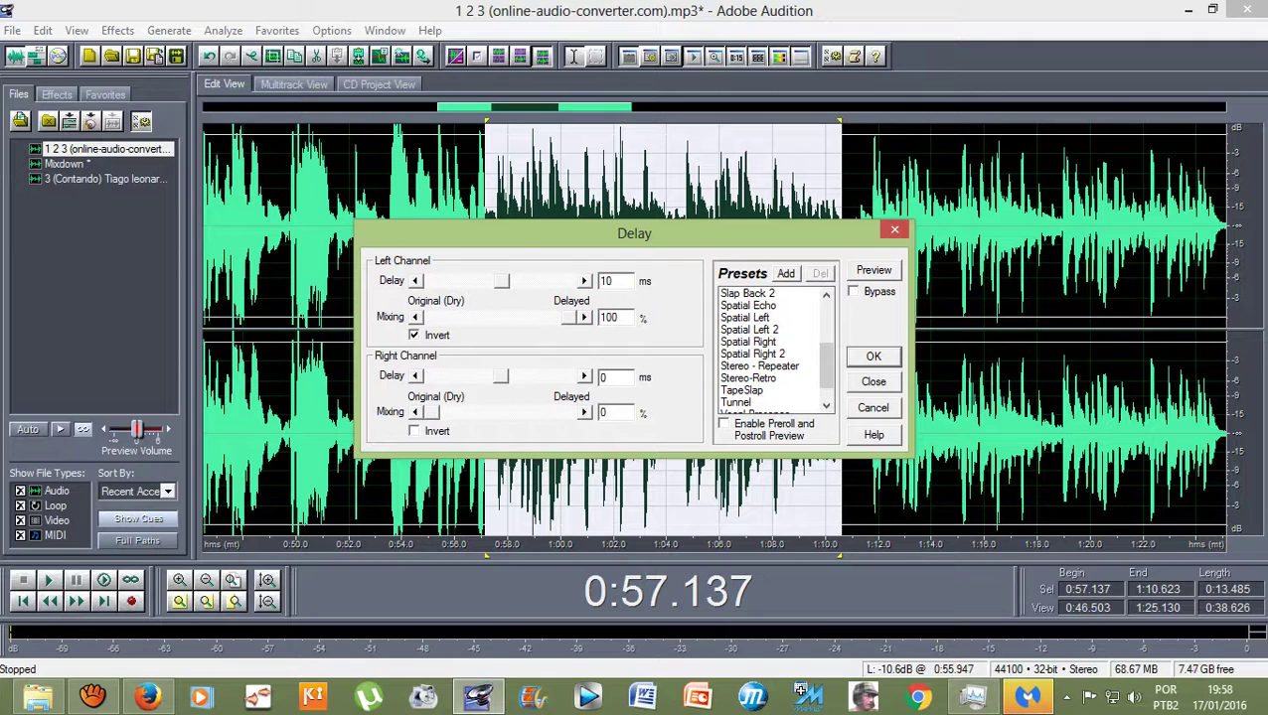
pyautogui.click(766, 354)
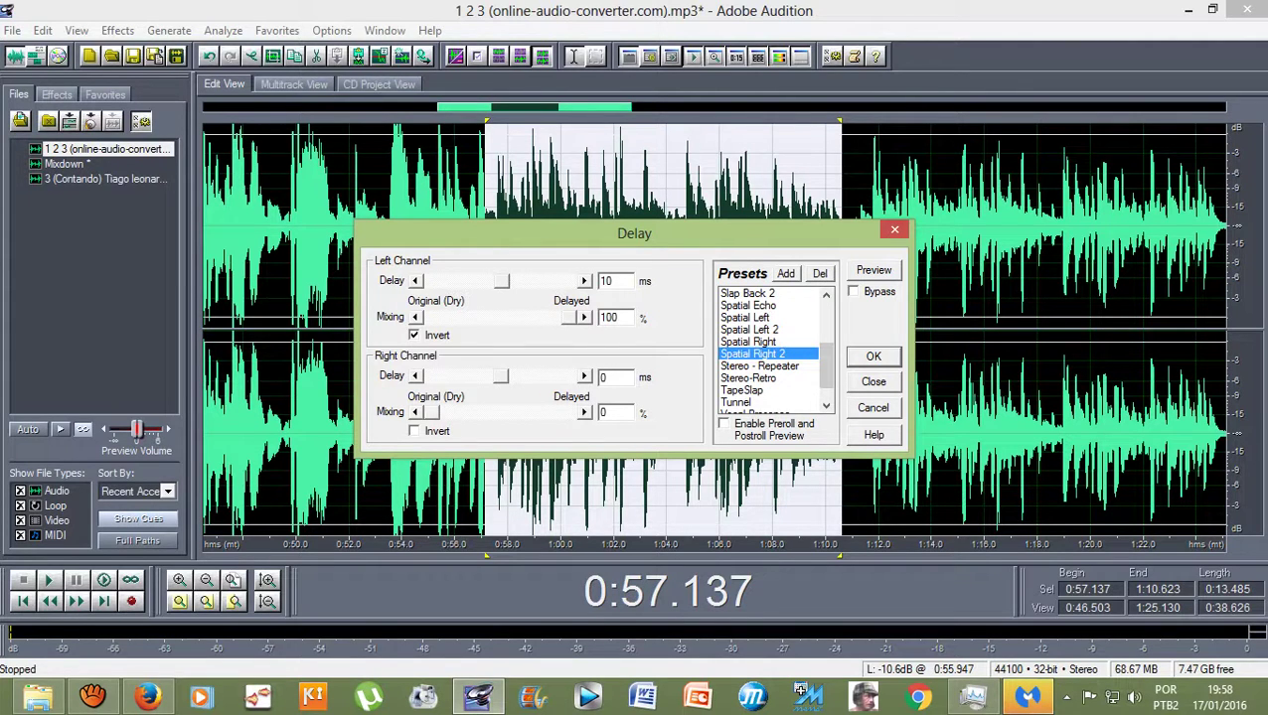
pyautogui.press('Return')
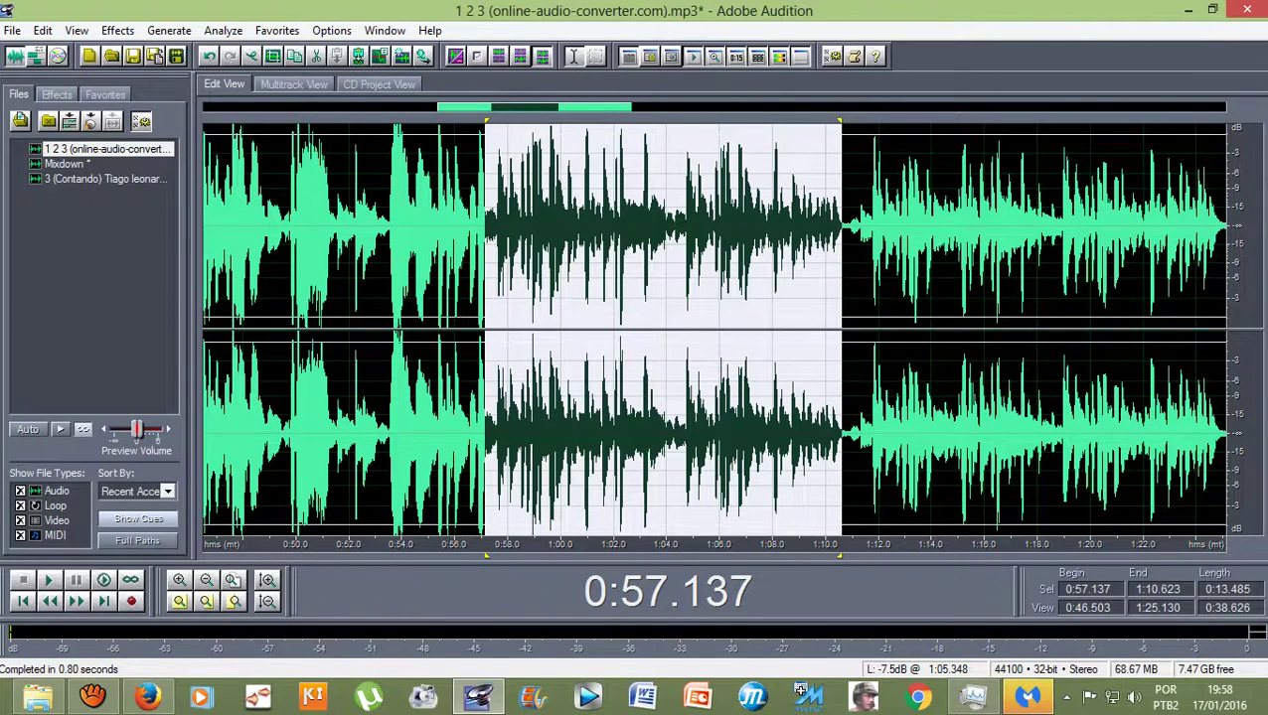
# Play the selected vocal passage from 0:57.137 to its end to hear the delay effect
pyautogui.press('space')
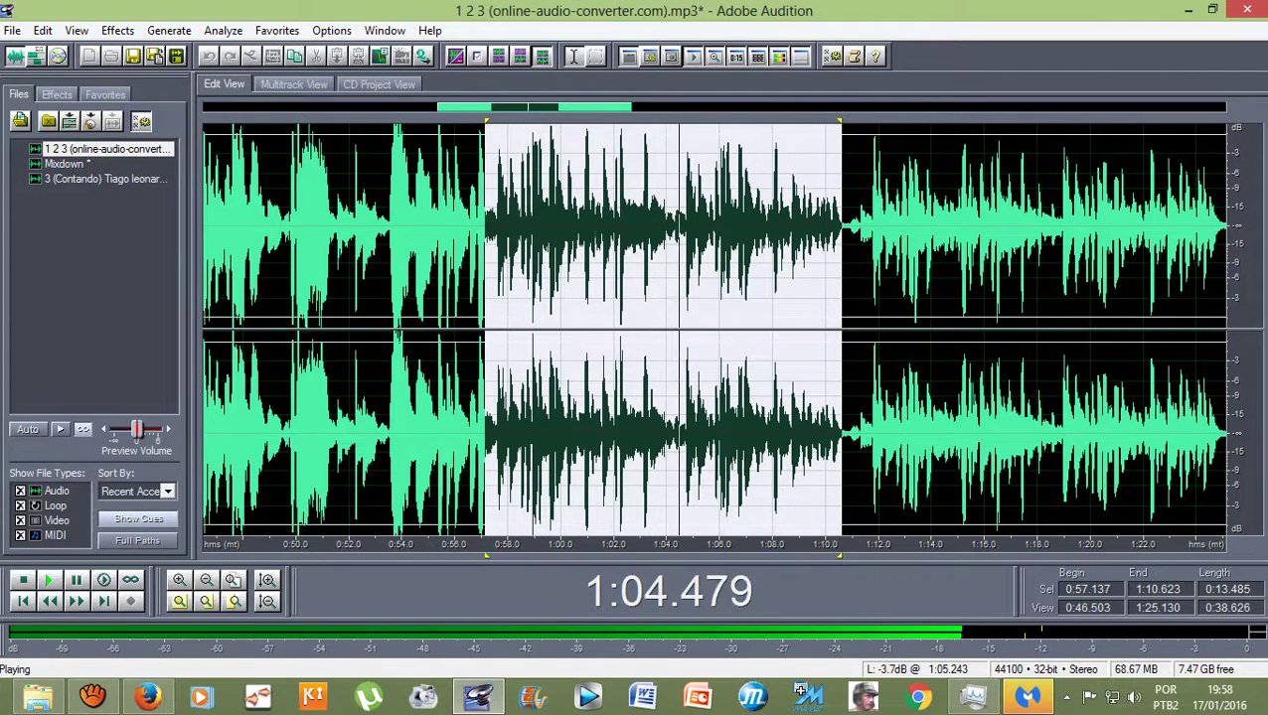
pyautogui.scroll(-3, 691, 328)
pyautogui.press('=')
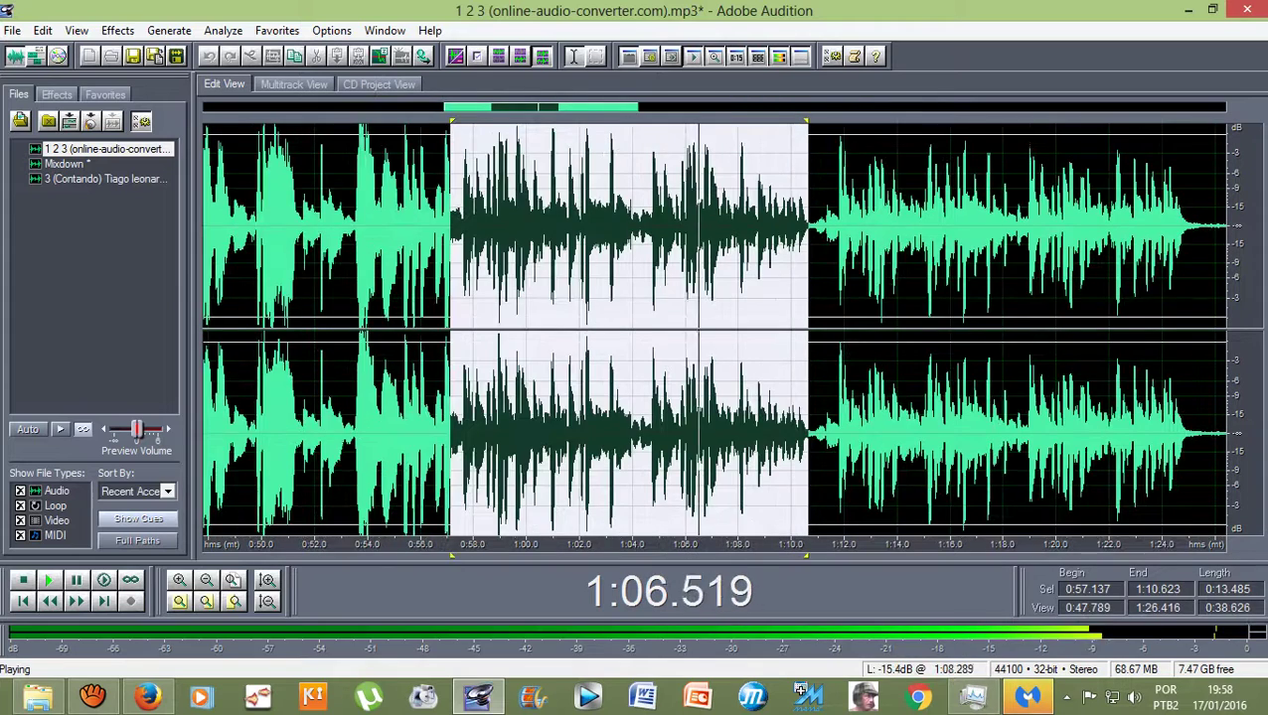
pyautogui.press('=')
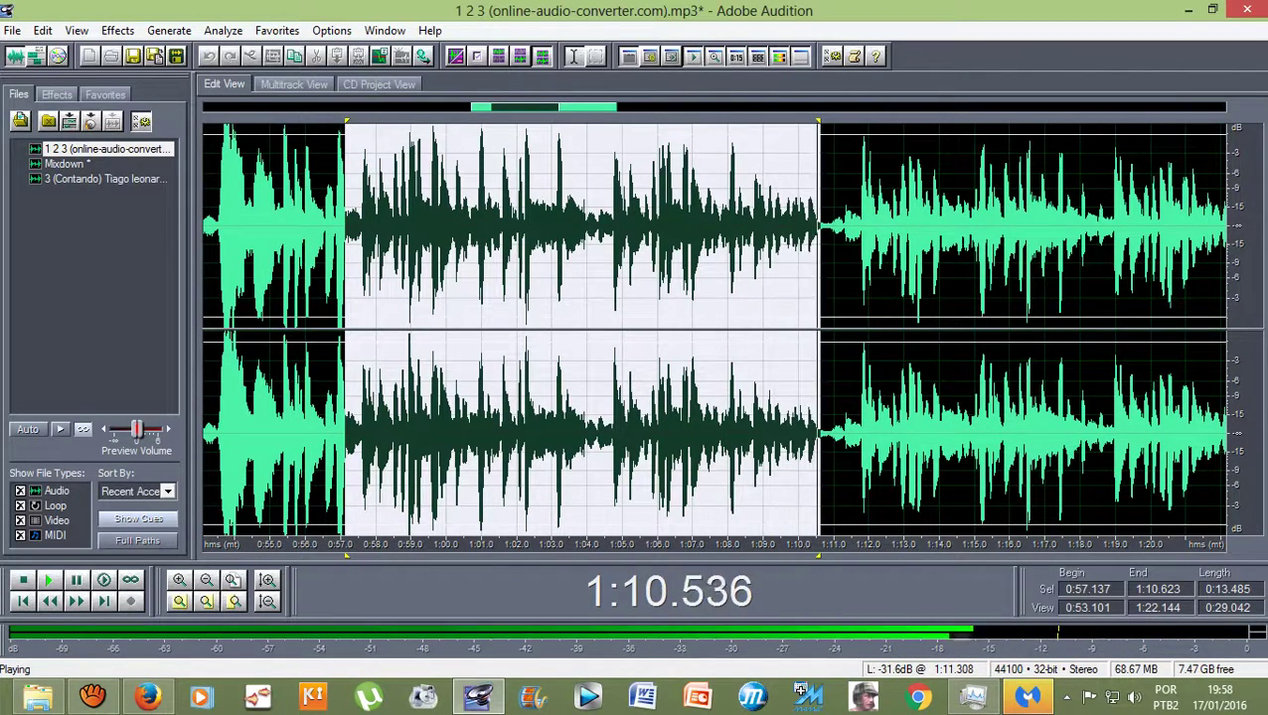
pyautogui.press('-')
pyautogui.press('-')
pyautogui.press('space')
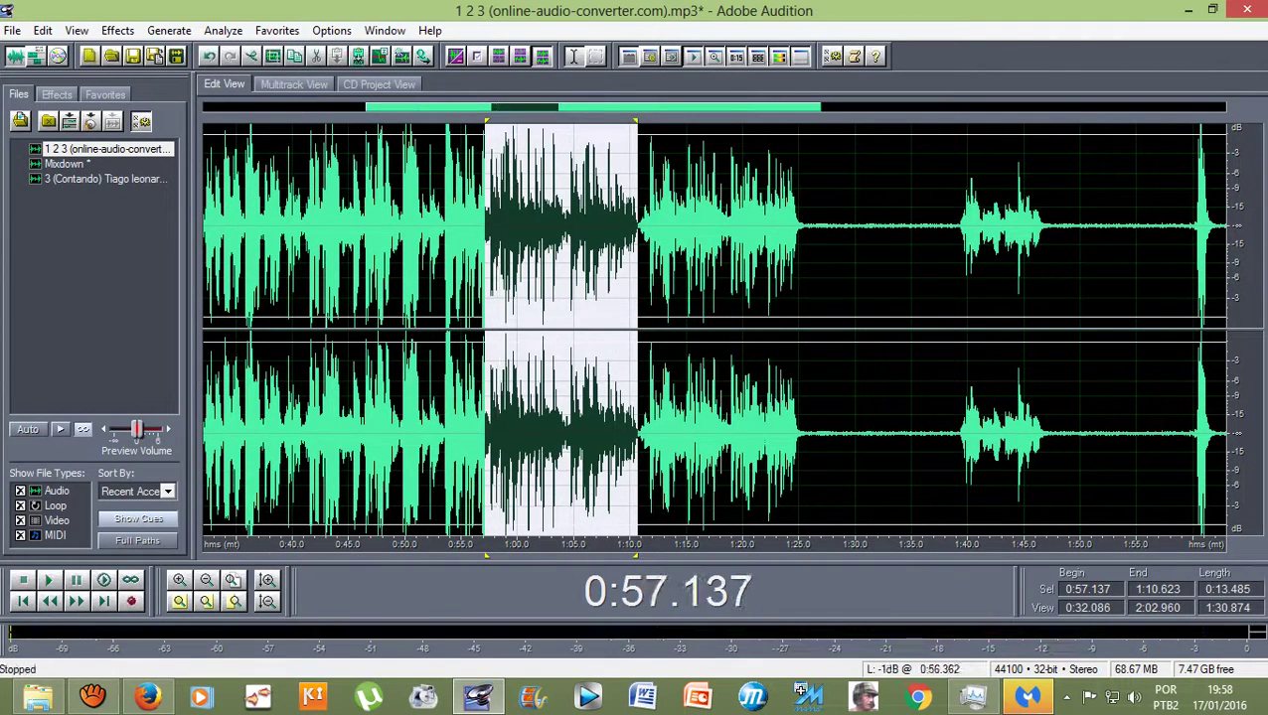
# Play the multitrack session from 0:55.000 to hear the delayed vocal together with the Mixdown clip
pyautogui.click(467, 189)
pyautogui.click(293, 83)
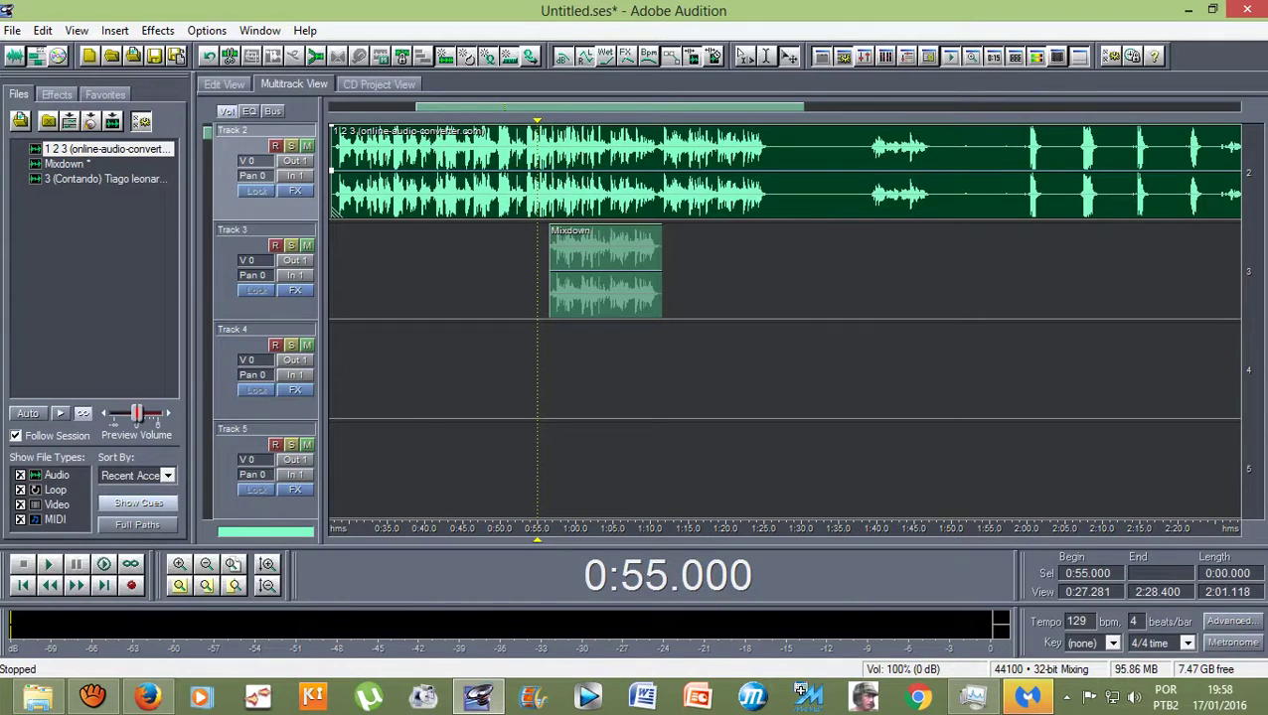
pyautogui.press('space')
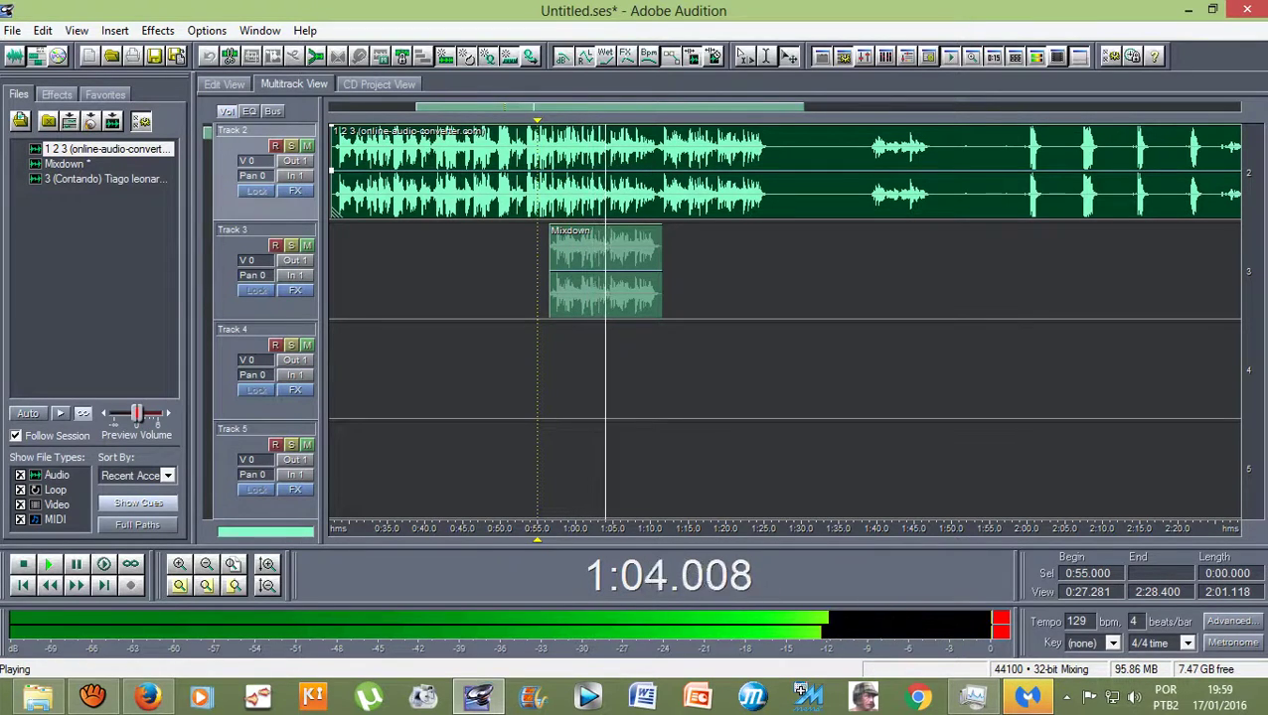
pyautogui.press('space')
# Reopen the Track 2 vocal in the waveform editor and play it from 1:00.000
pyautogui.press('8')
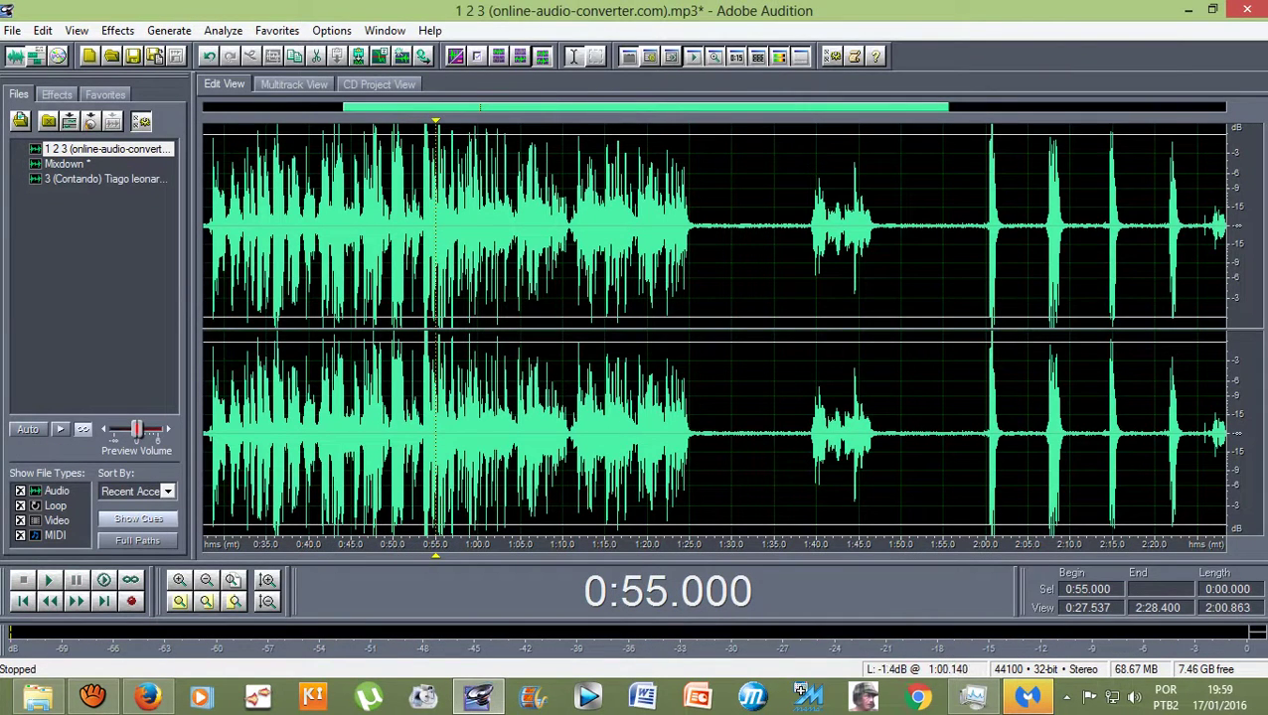
pyautogui.click(478, 225)
pyautogui.scroll(6, 469, 225)
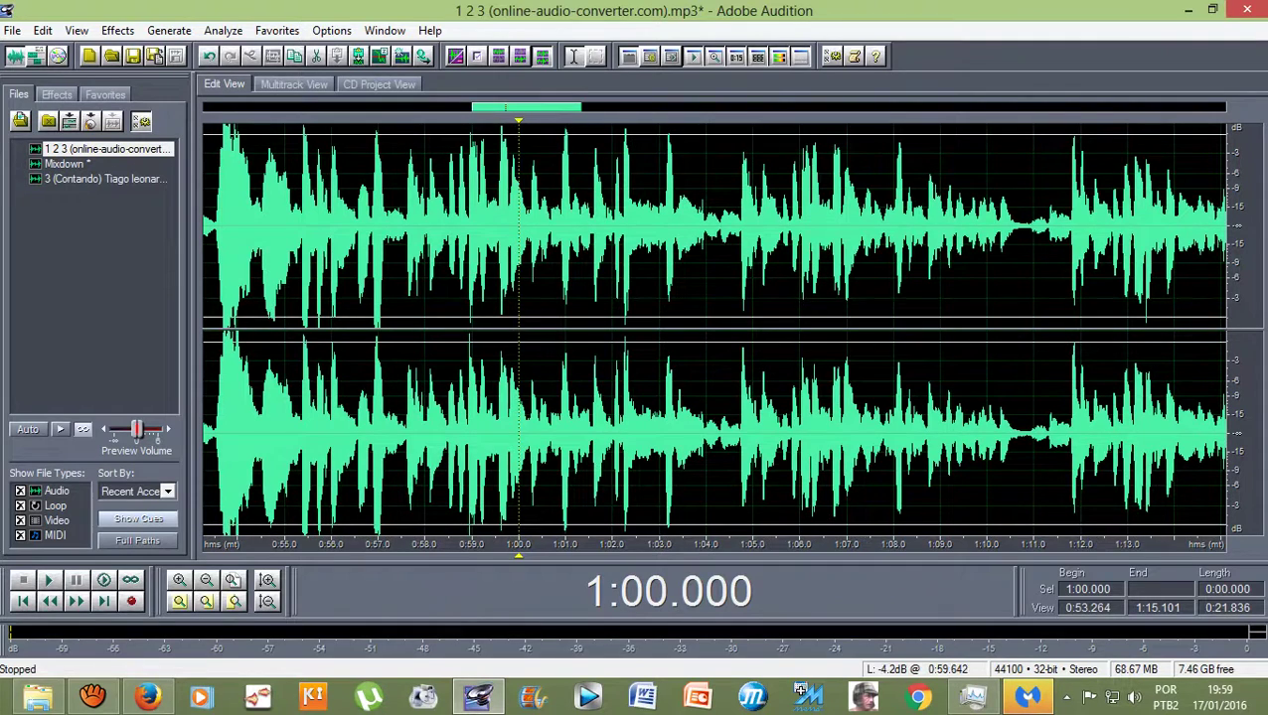
pyautogui.press('space')
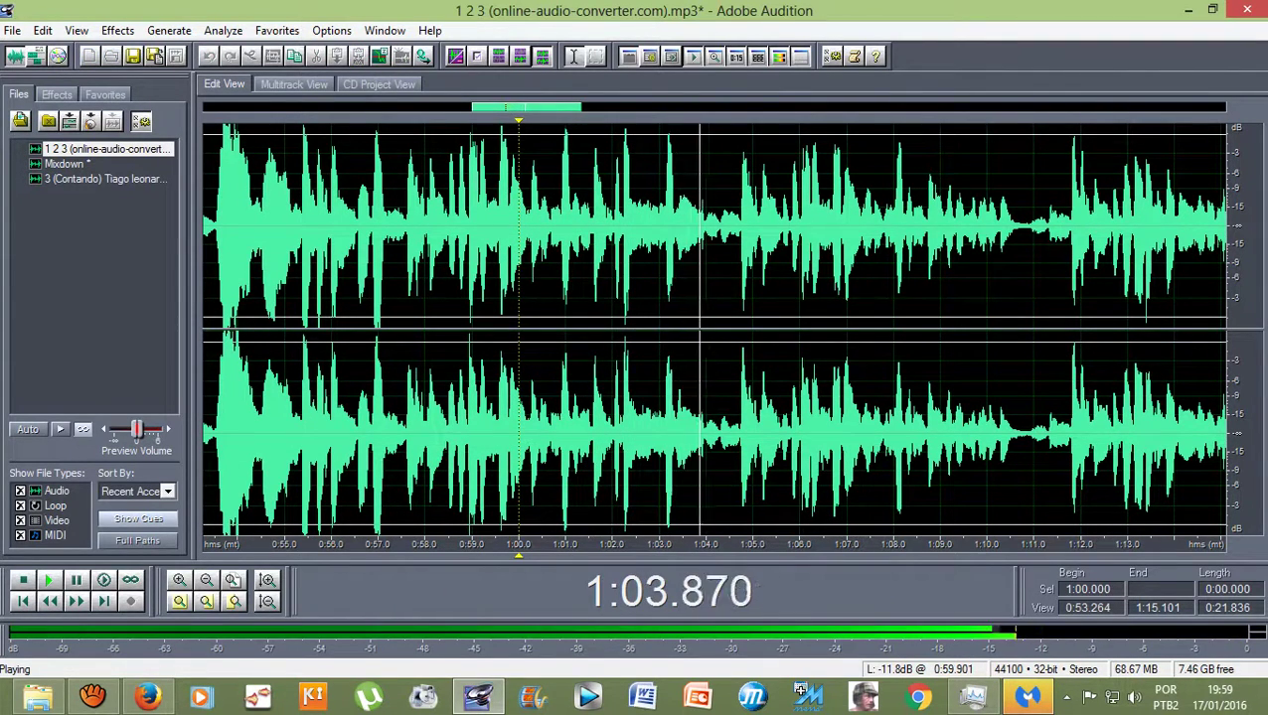
pyautogui.press('space')
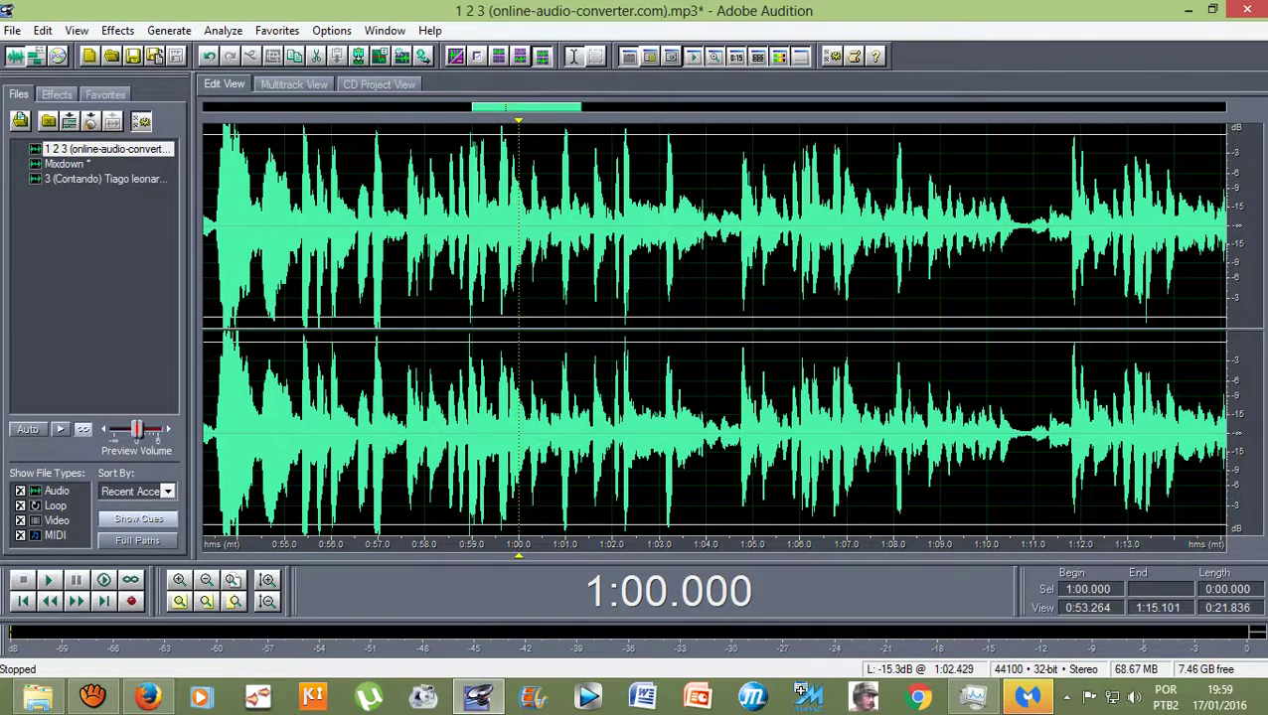
# Play the vocal from 1:01.589 and mark the short phrase from 1:03.120 to 1:04.000
pyautogui.click(621, 226)
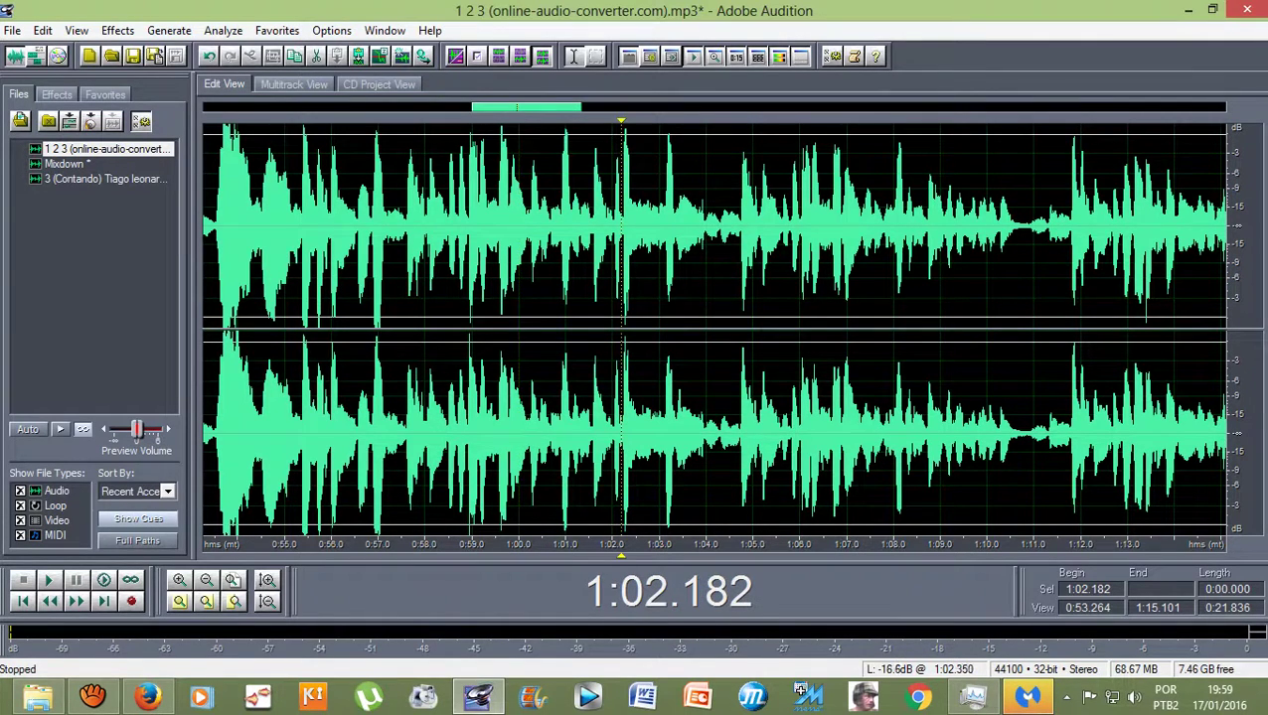
pyautogui.click(599, 225)
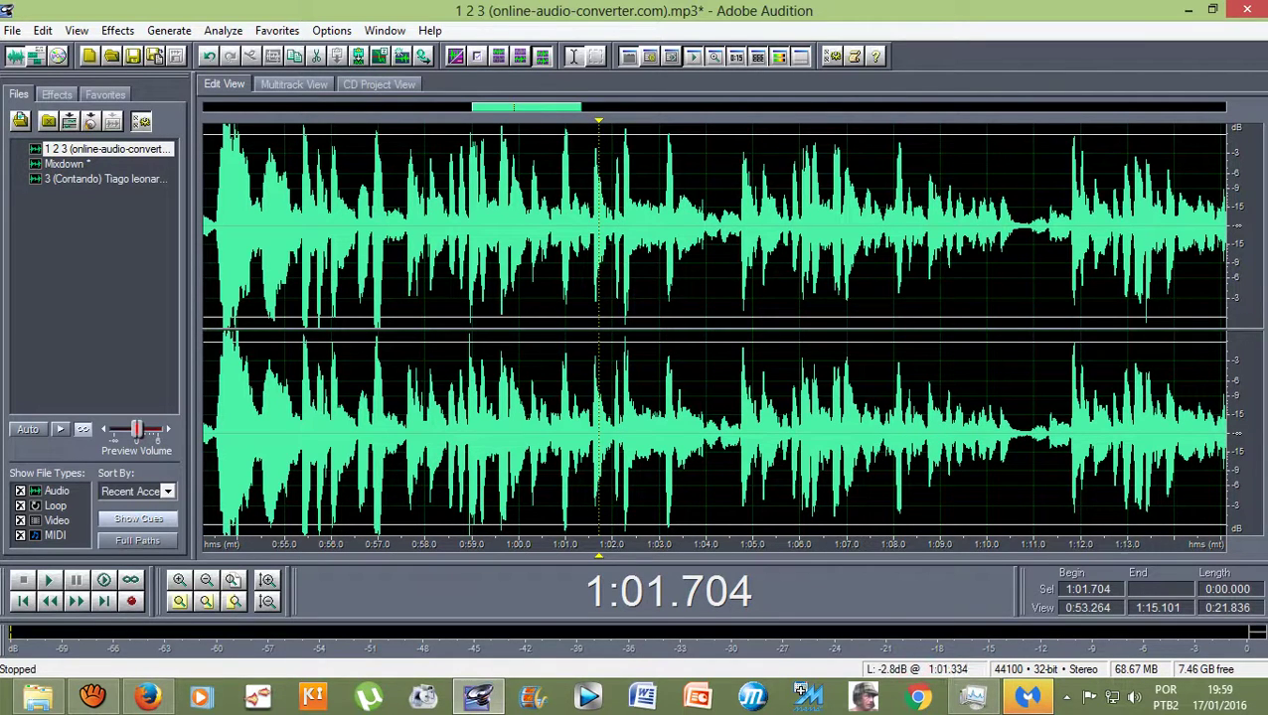
pyautogui.click(561, 225)
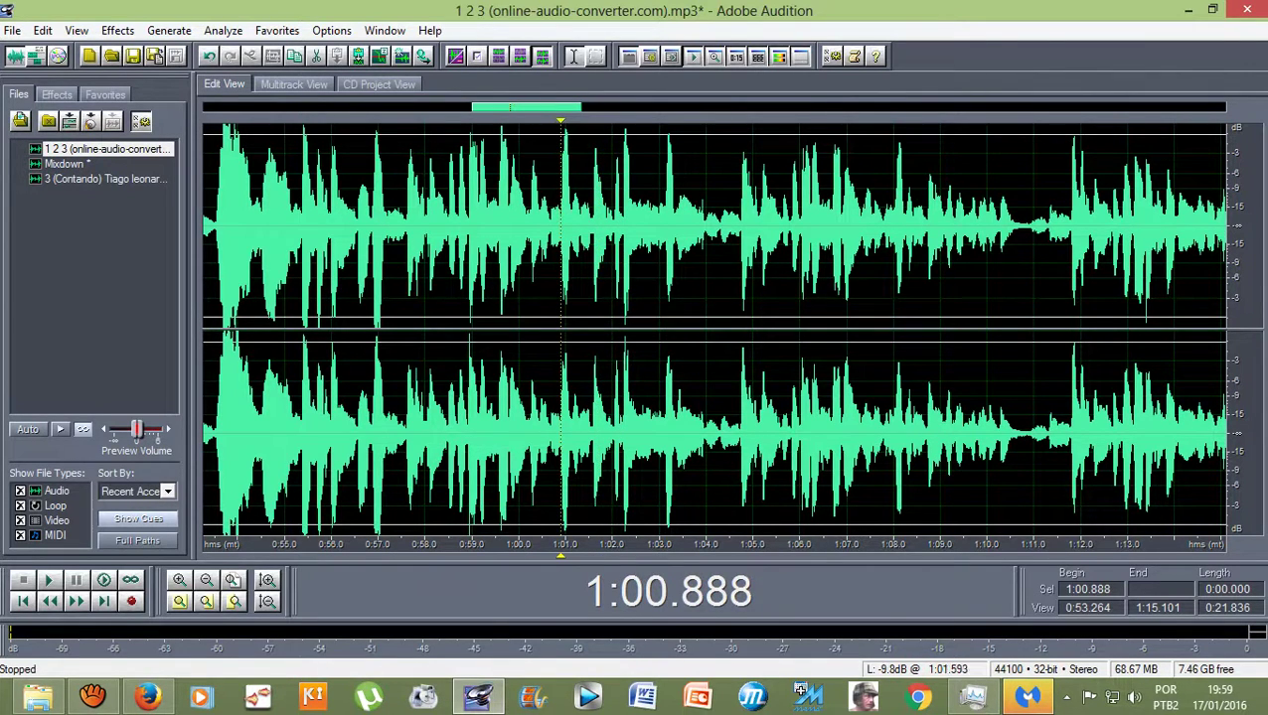
pyautogui.scroll(-2, 565, 226)
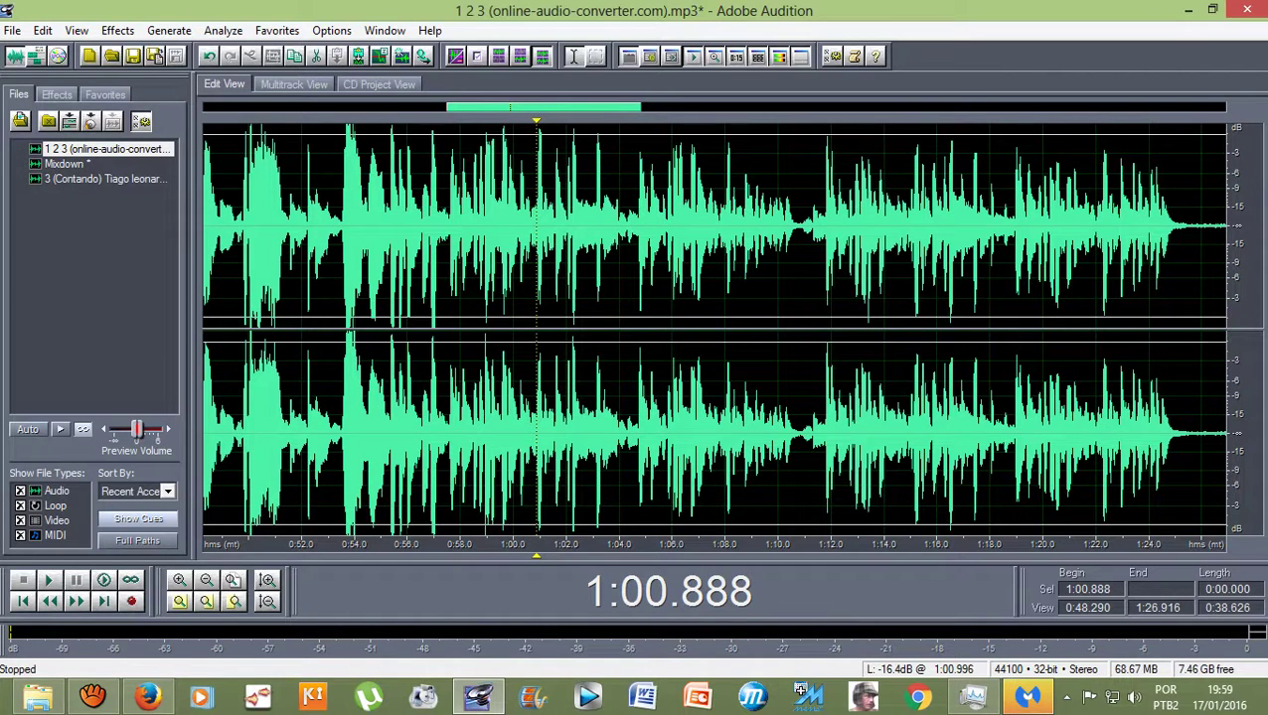
pyautogui.scroll(3, 540, 225)
pyautogui.click(623, 226)
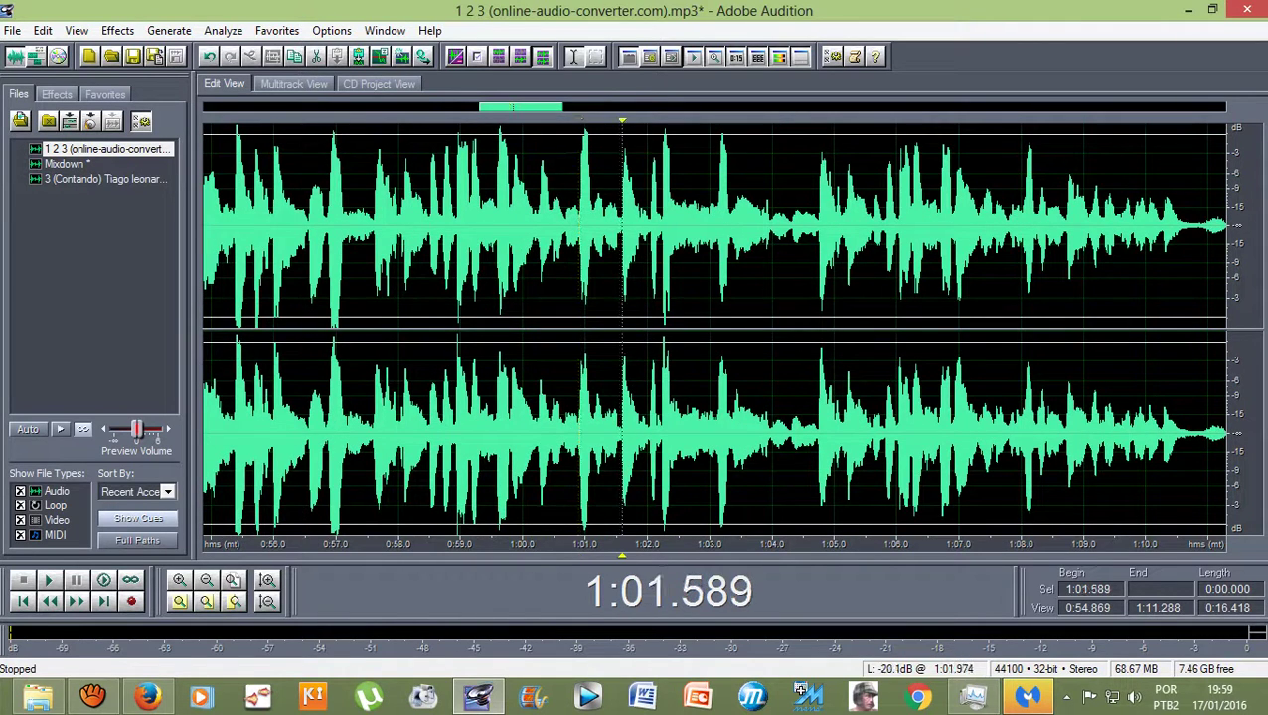
pyautogui.press('space')
pyautogui.scroll(2, 791, 226)
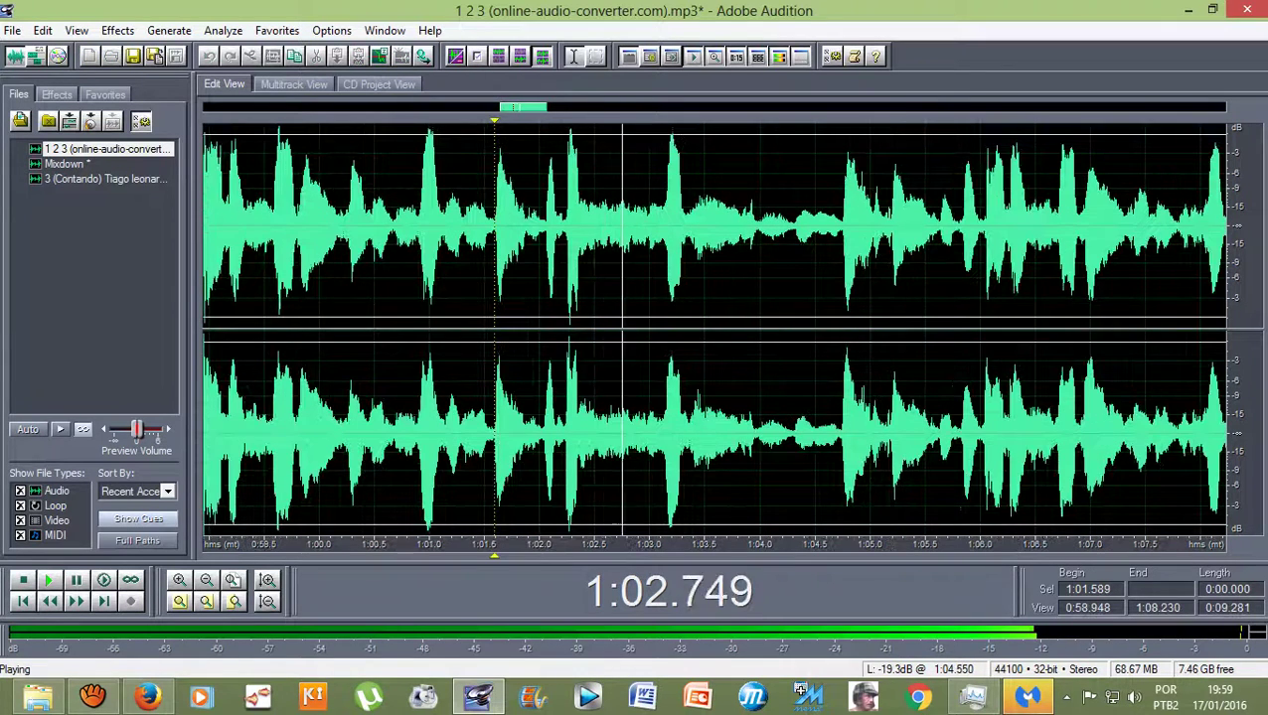
pyautogui.moveTo(760, 328); pyautogui.dragTo(663, 288)
pyautogui.press('space')
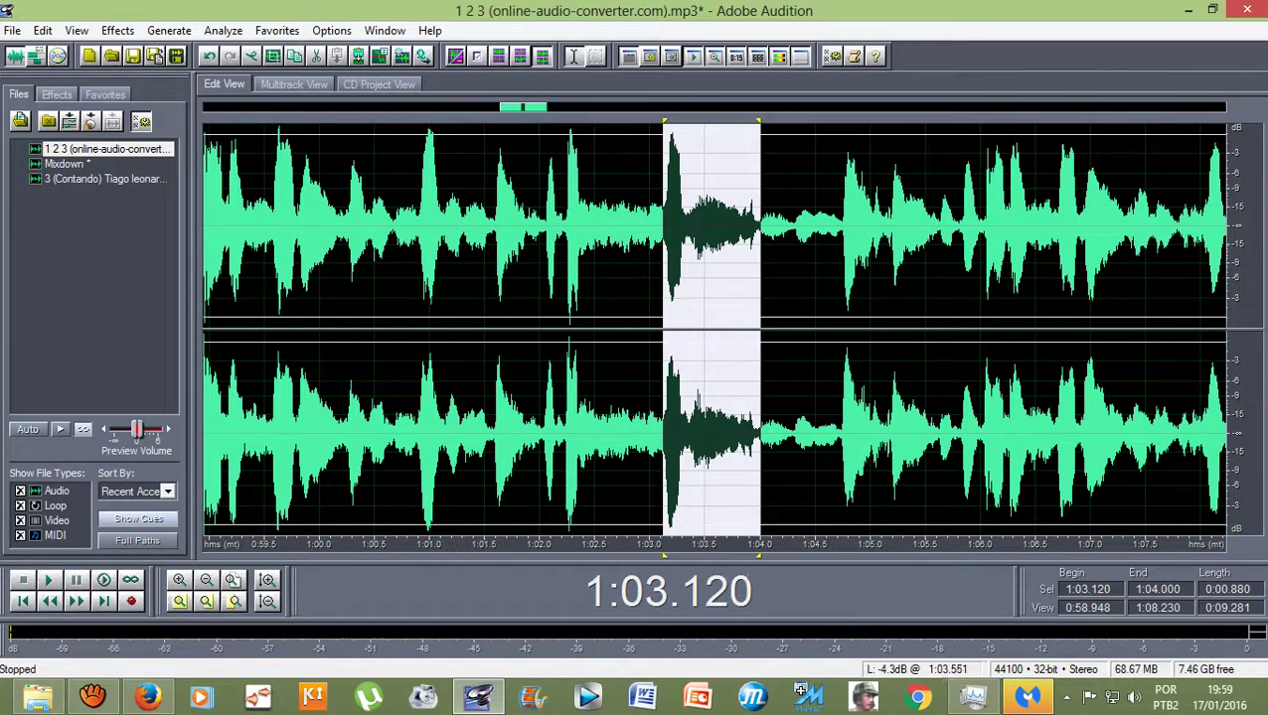
# Check the rest of the vocal at 1:15.534 and play the closing section from 3:08.696
pyautogui.click(534, 240)
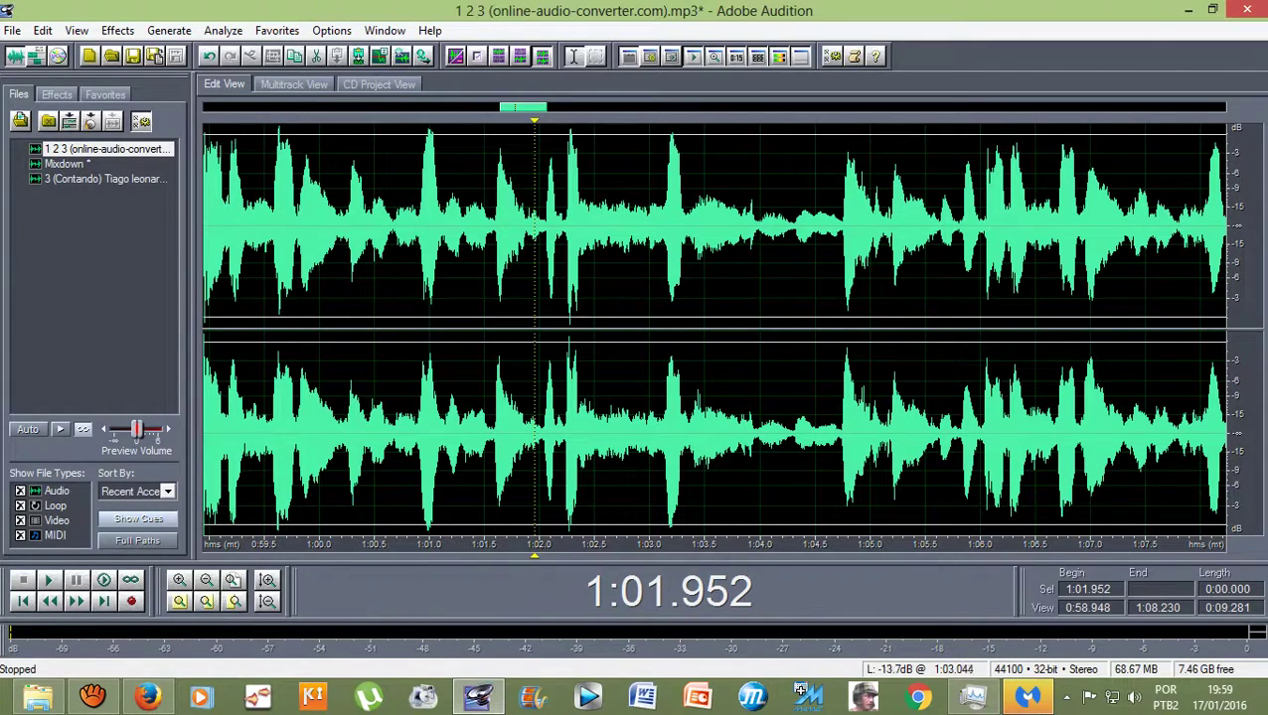
pyautogui.scroll(-9, 600, 225)
pyautogui.scroll(-1, 600, 226)
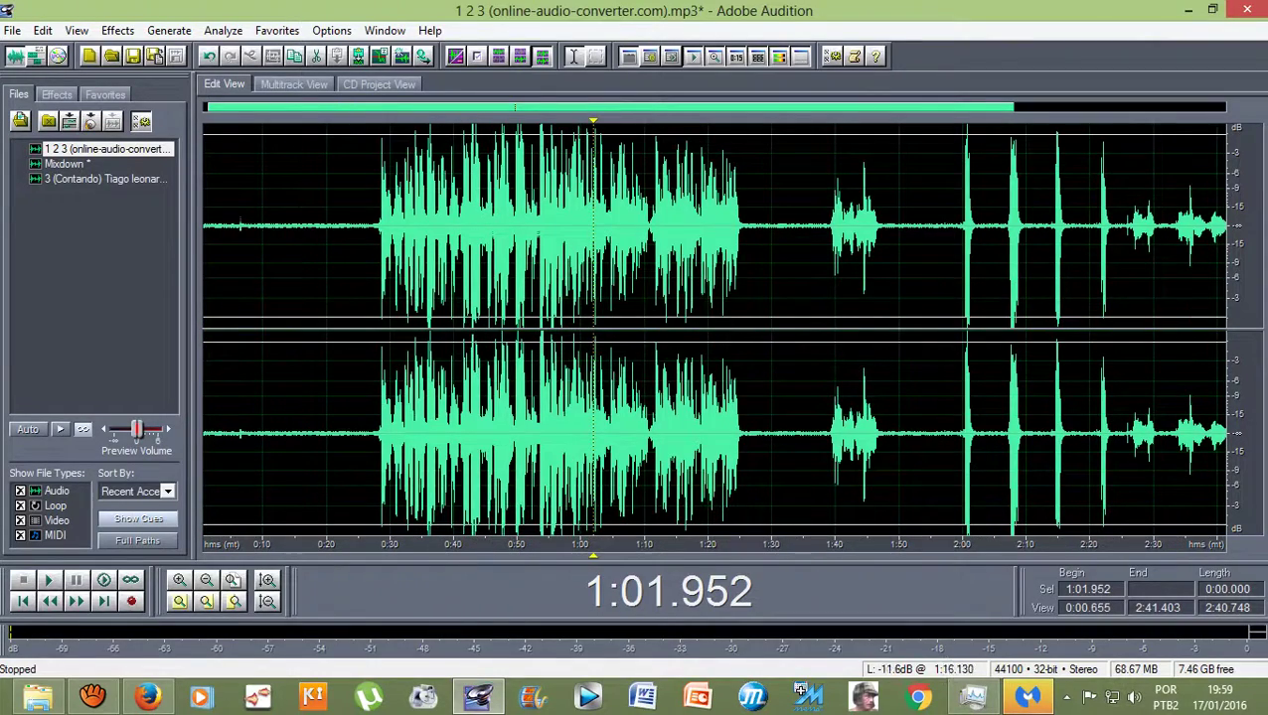
pyautogui.click(679, 225)
pyautogui.press('space')
pyautogui.scroll(-1, 644, 225)
pyautogui.press('space')
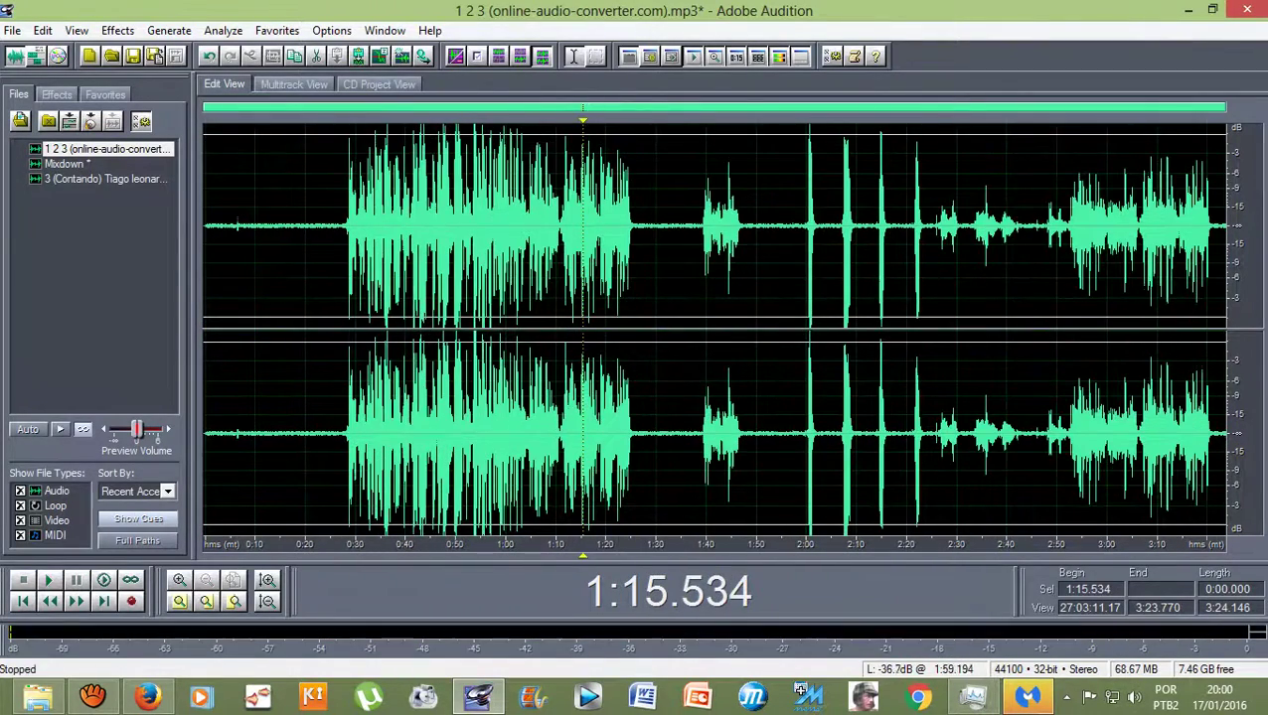
pyautogui.click(1151, 303)
pyautogui.press('space')
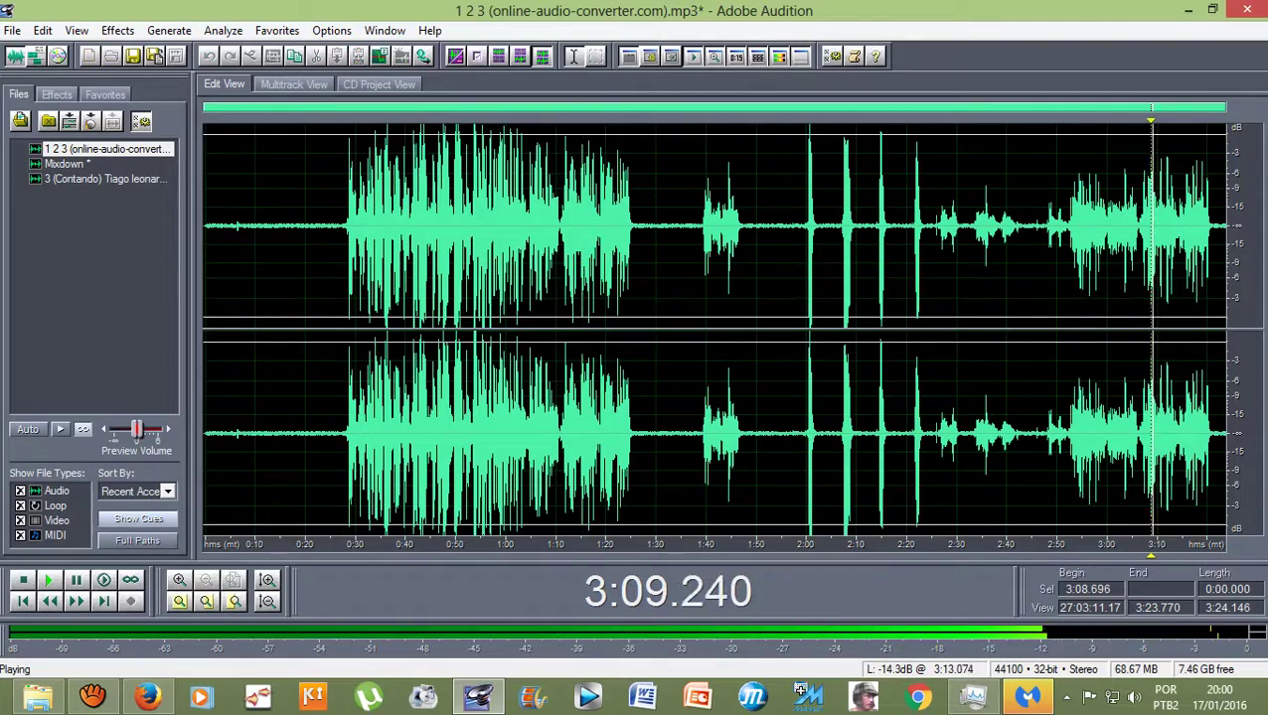
pyautogui.scroll(2, 1151, 199)
pyautogui.scroll(2, 1163, 228)
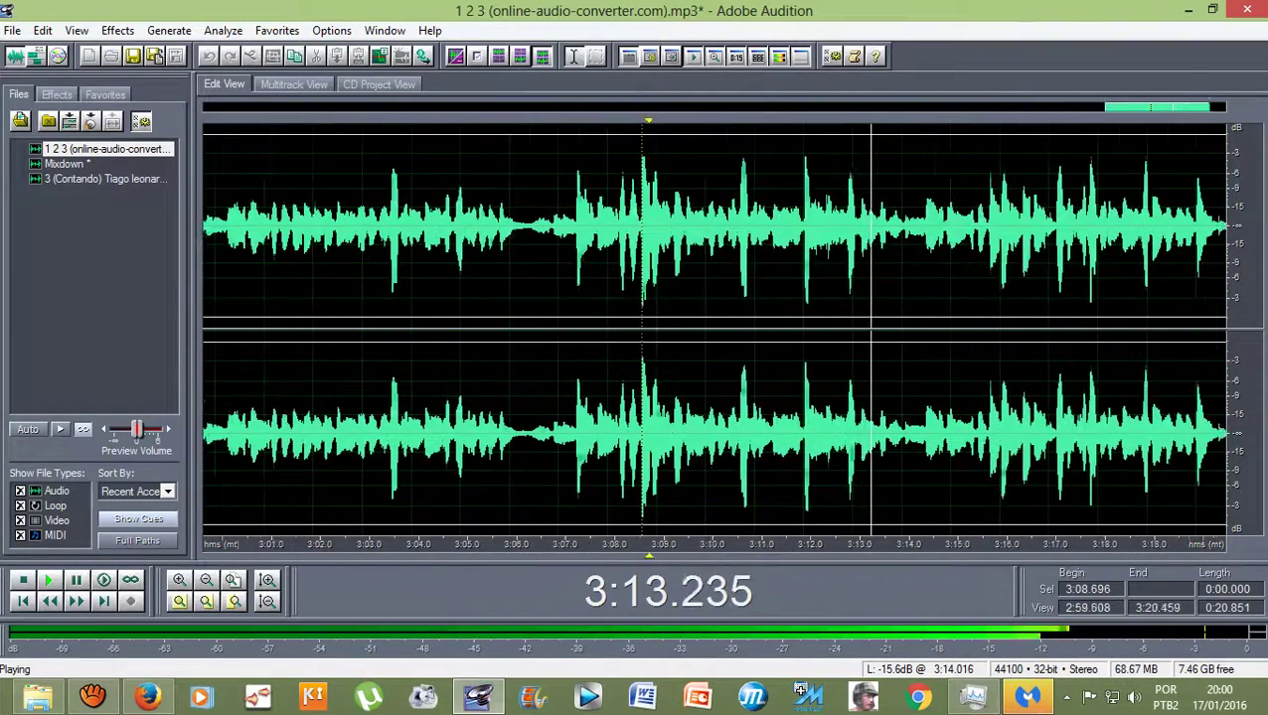
pyautogui.press('space')
# Play the closing vocal section from 3:12.000, 3:11.621 and 3:18.216 to locate the wanted phrase's start
pyautogui.click(685, 239)
pyautogui.press('space')
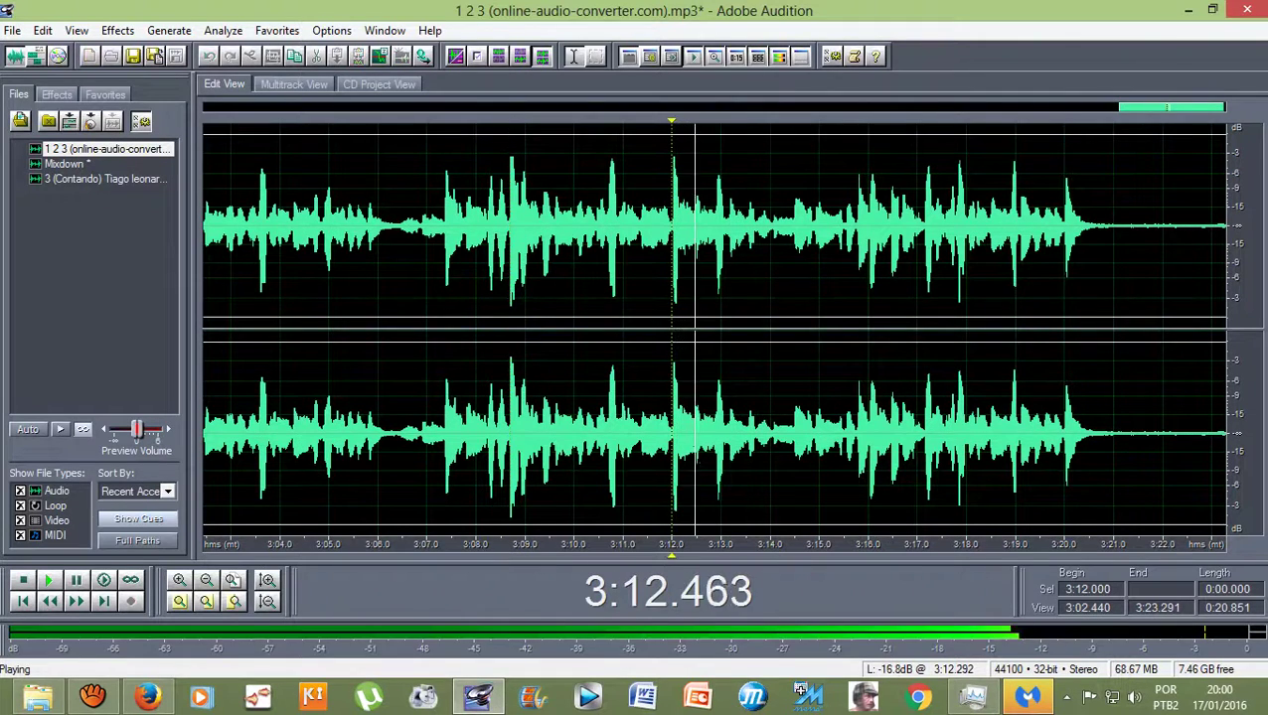
pyautogui.press('space')
pyautogui.click(653, 228)
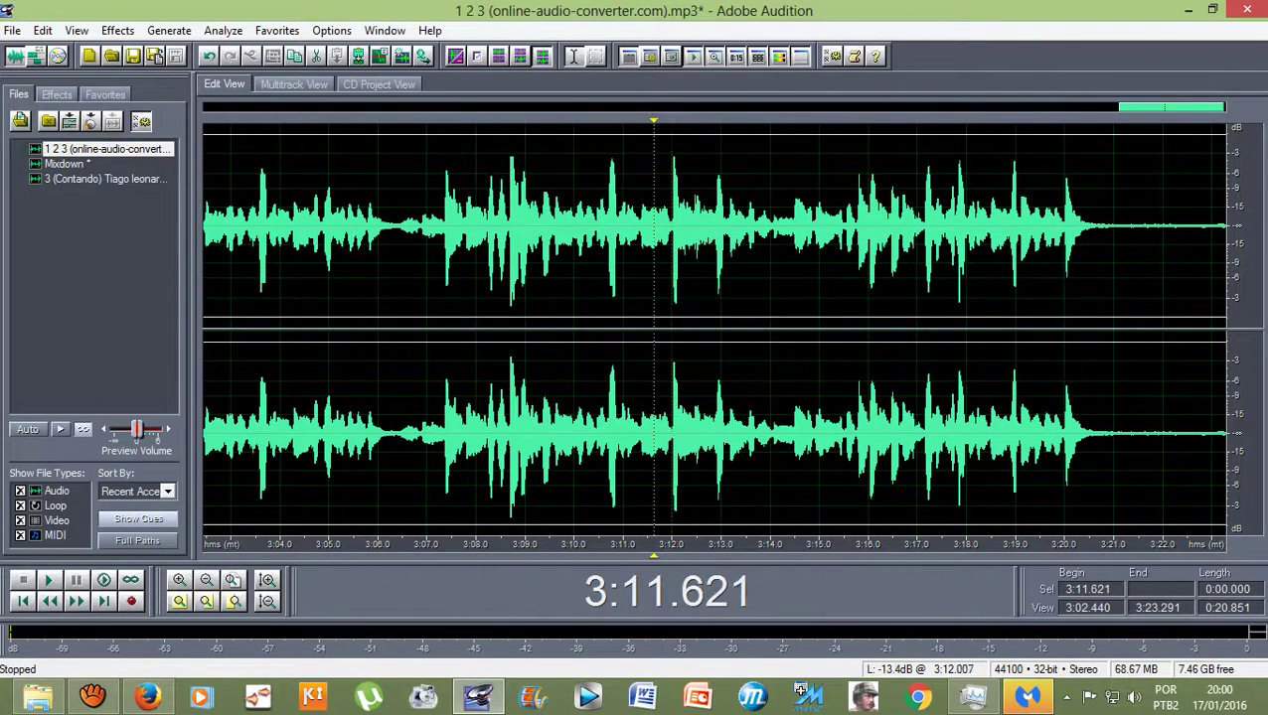
pyautogui.press('space')
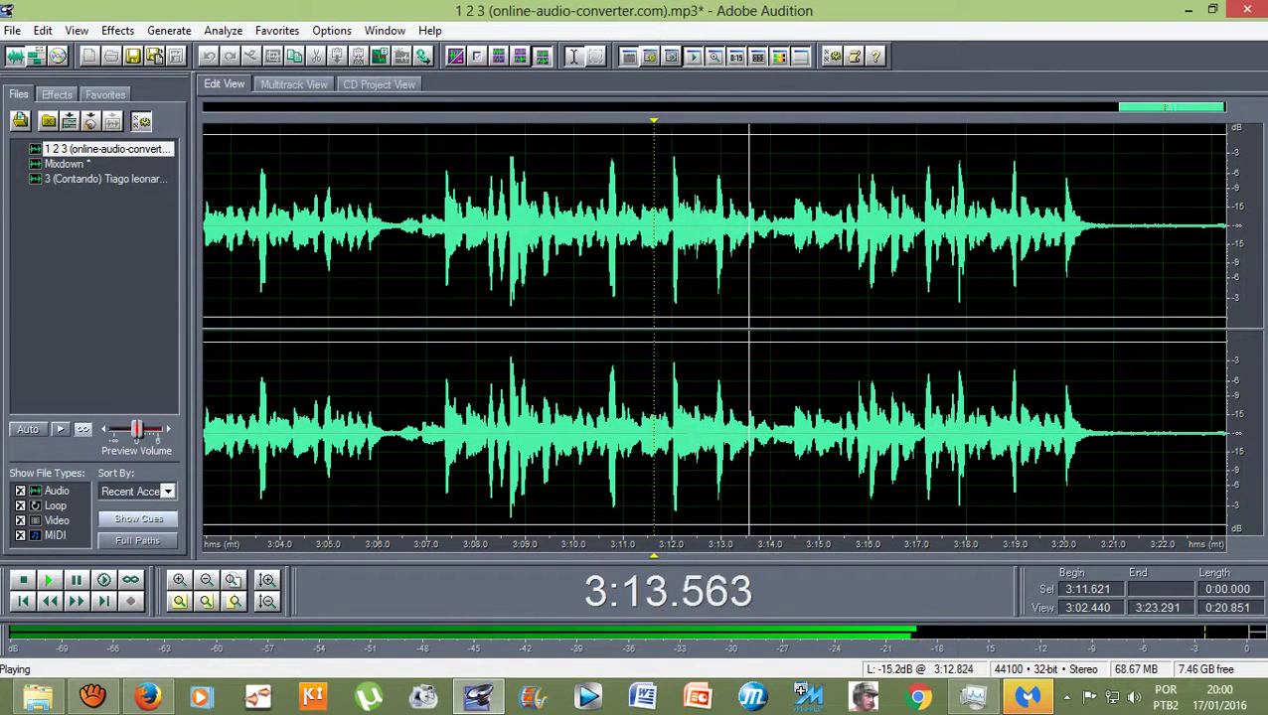
pyautogui.press('space')
pyautogui.click(976, 248)
pyautogui.press('space')
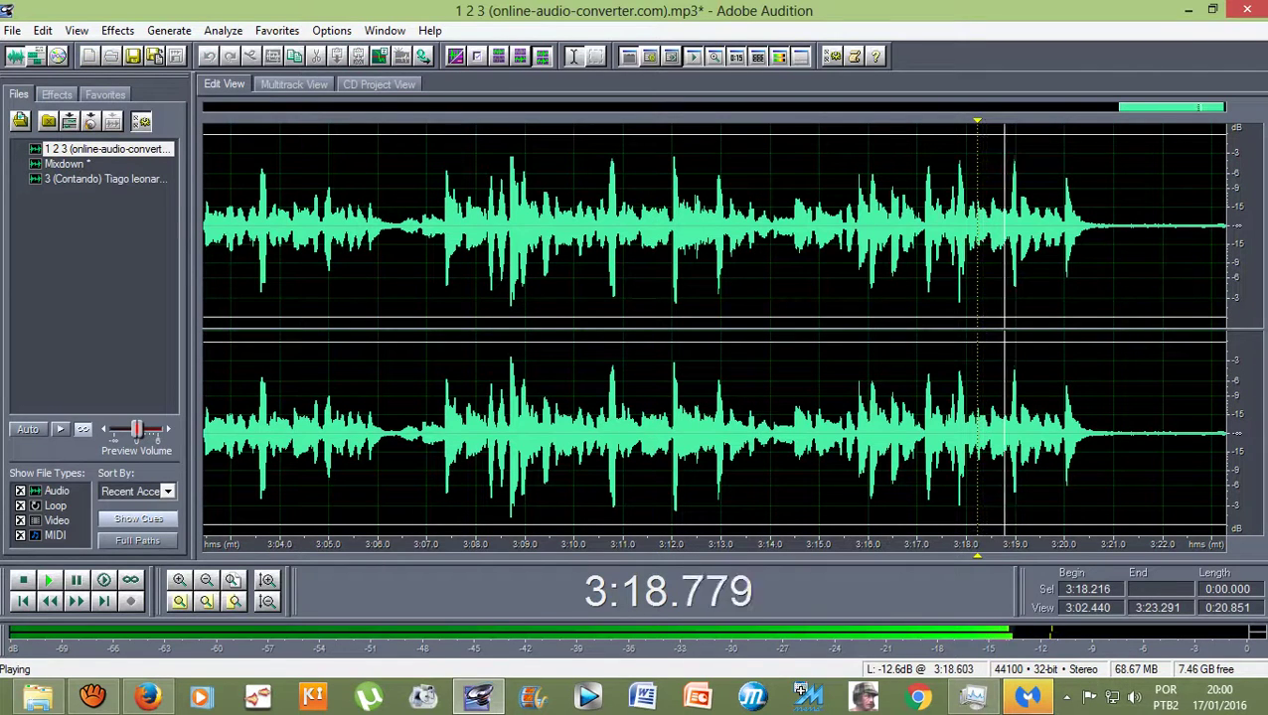
pyautogui.press('space')
# Replay the phrase from 3:12.000 and select the vocal from 3:12.000 to 3:13.711
pyautogui.click(672, 228)
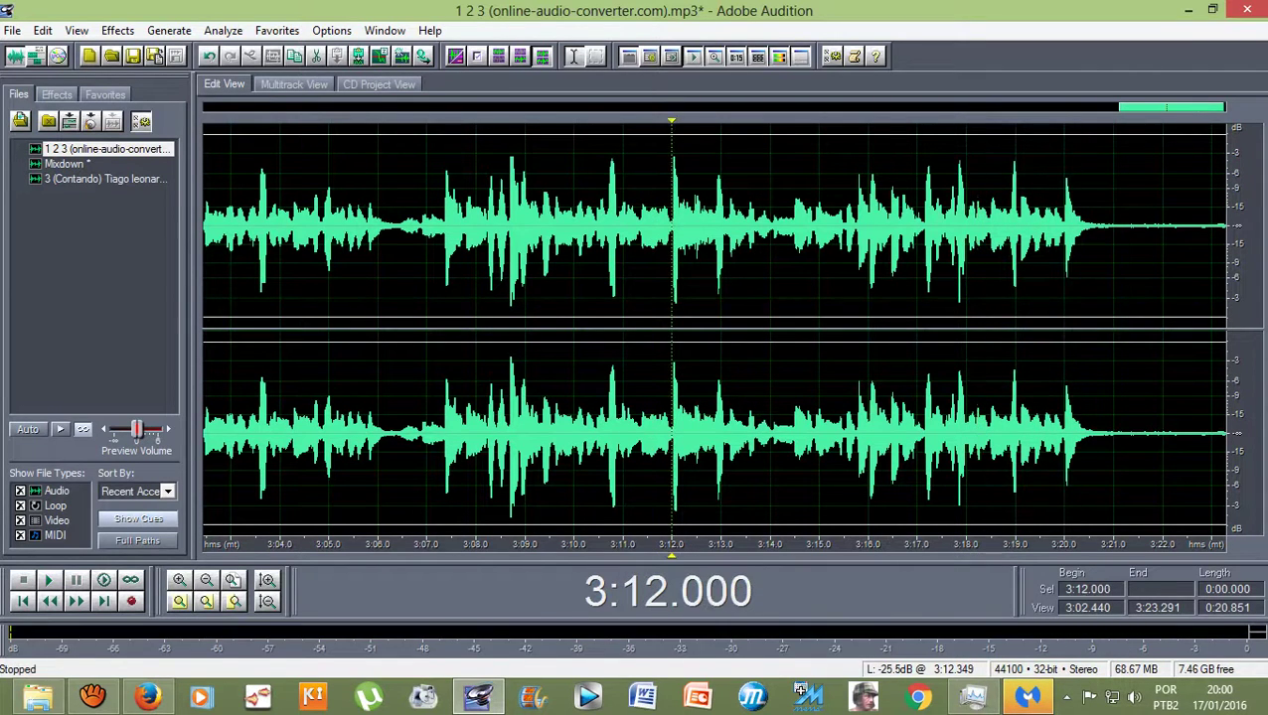
pyautogui.press('space')
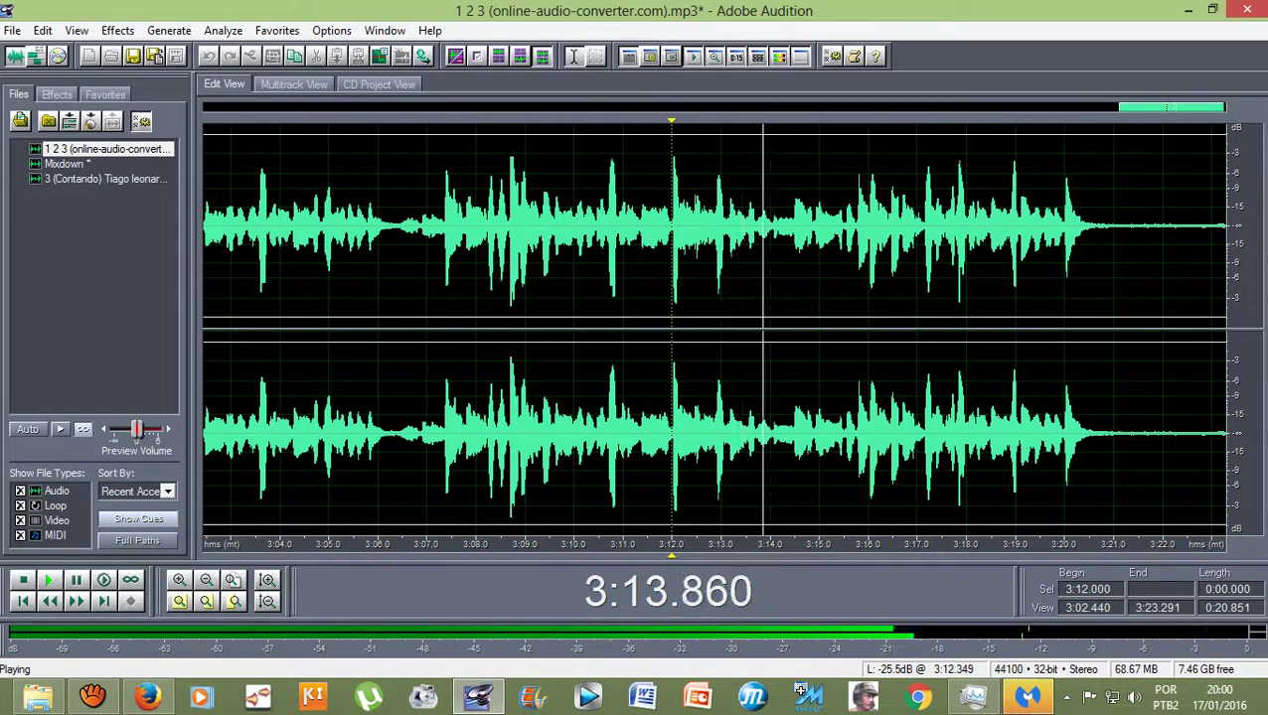
pyautogui.press('space')
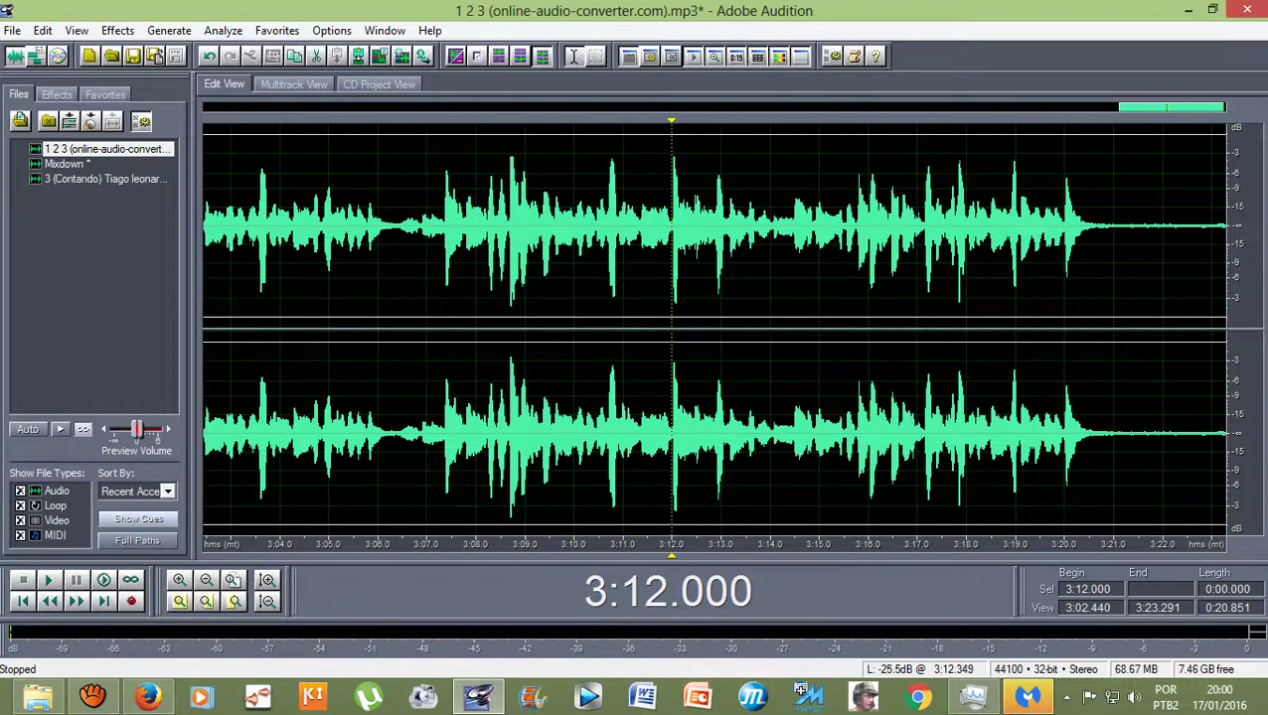
pyautogui.moveTo(672, 229); pyautogui.dragTo(755, 228)
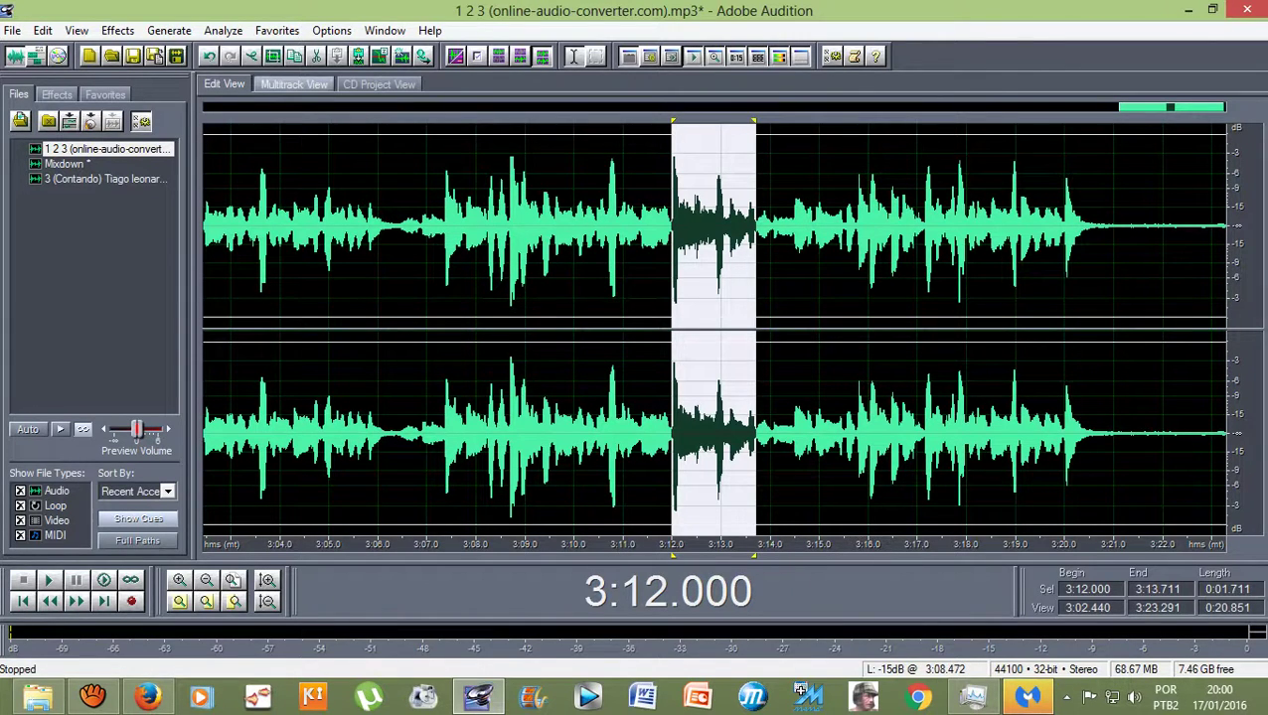
# In the multitrack session, trim the Track 2 vocal clip to the marked phrase from 3:12.000 to 3:13.711
pyautogui.click(293, 84)
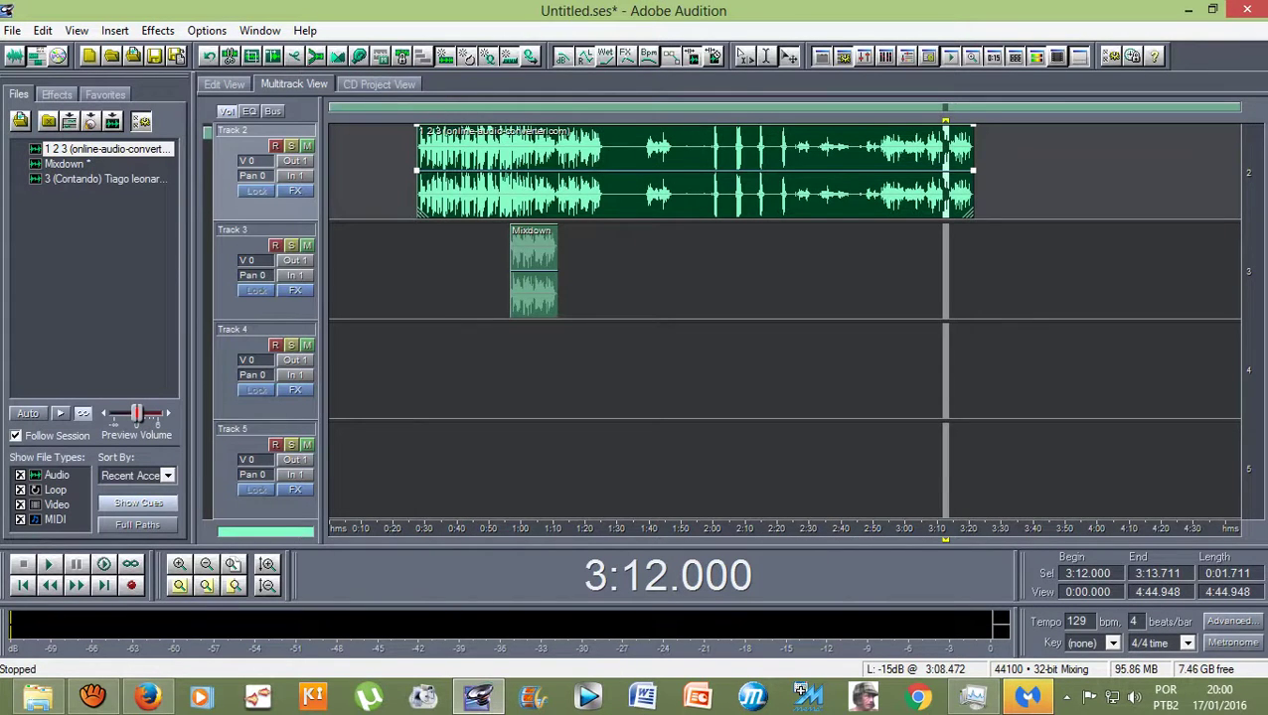
pyautogui.scroll(10, 977, 270)
pyautogui.scroll(-2, 977, 271)
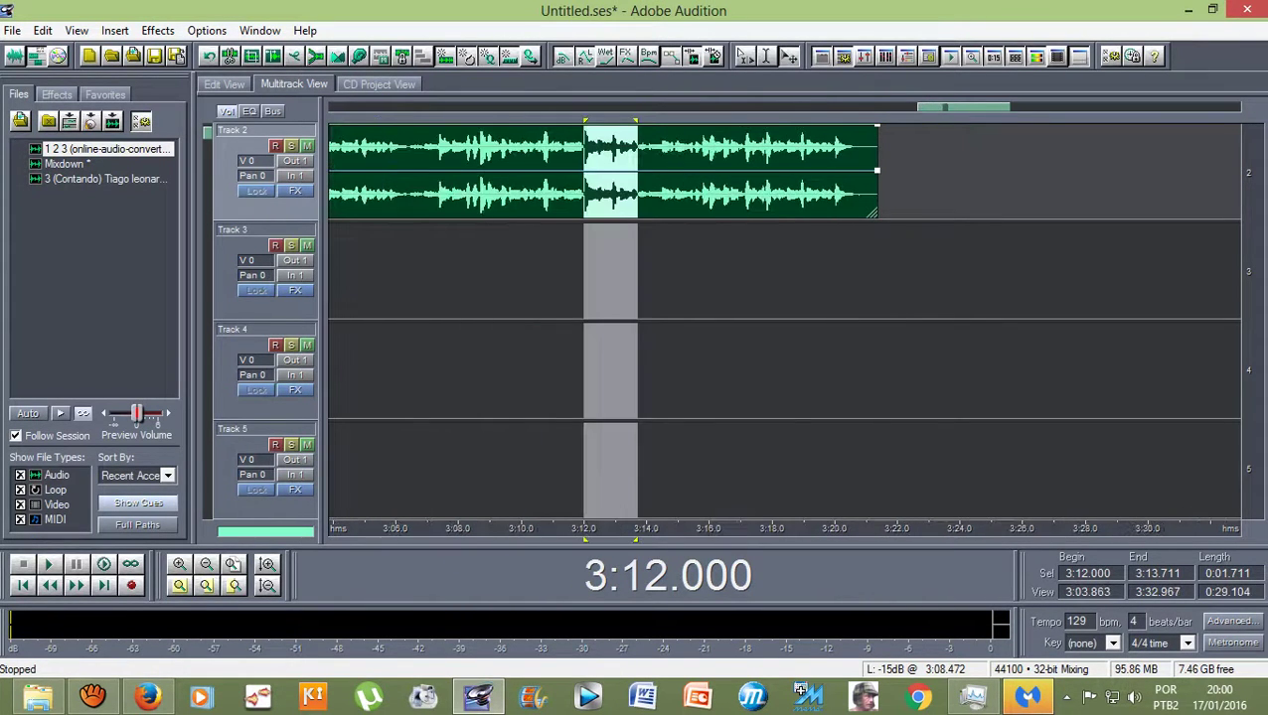
pyautogui.press('=')
pyautogui.press('=')
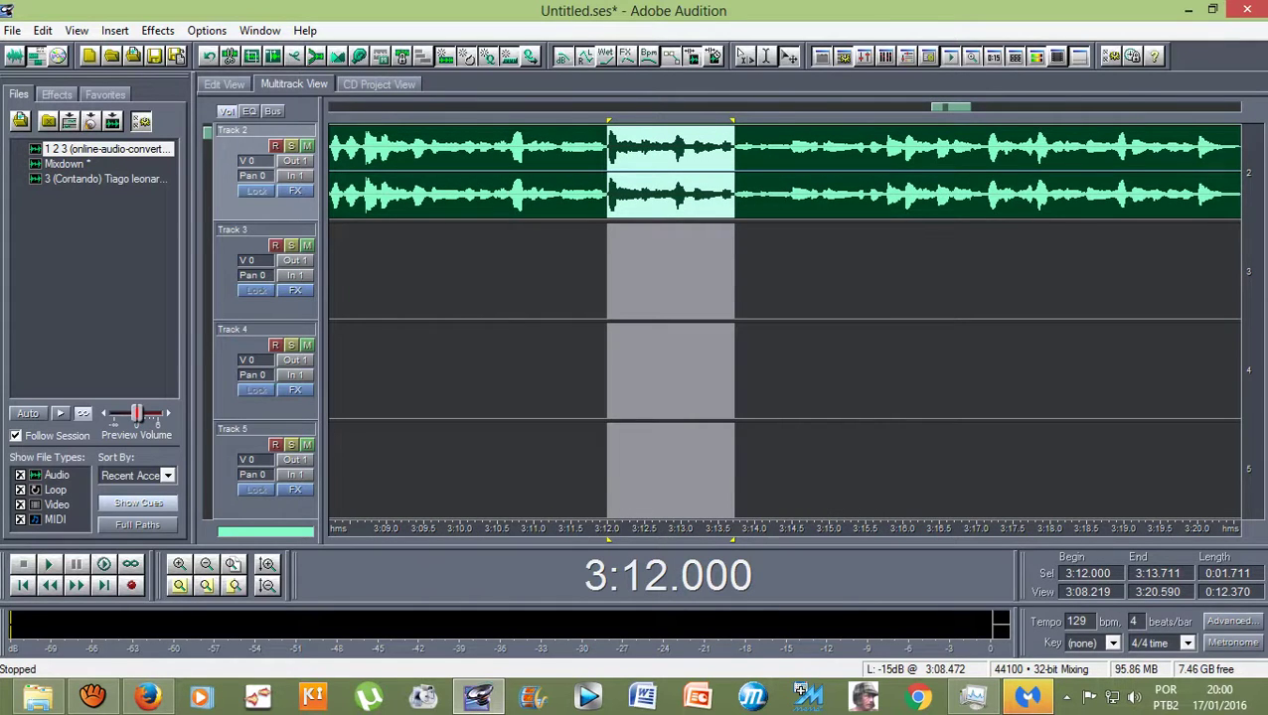
pyautogui.scroll(1, 263, 319)
pyautogui.scroll(-4, 710, 271)
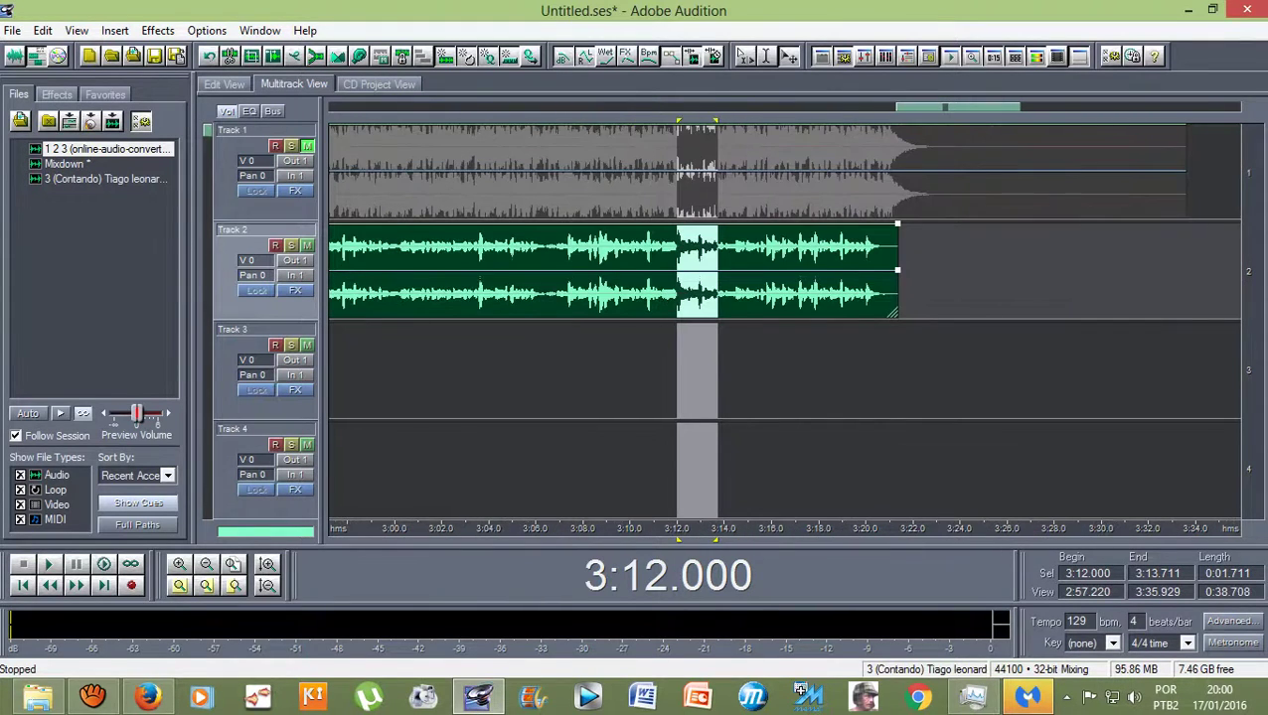
pyautogui.press('-')
pyautogui.press('-')
pyautogui.press('-')
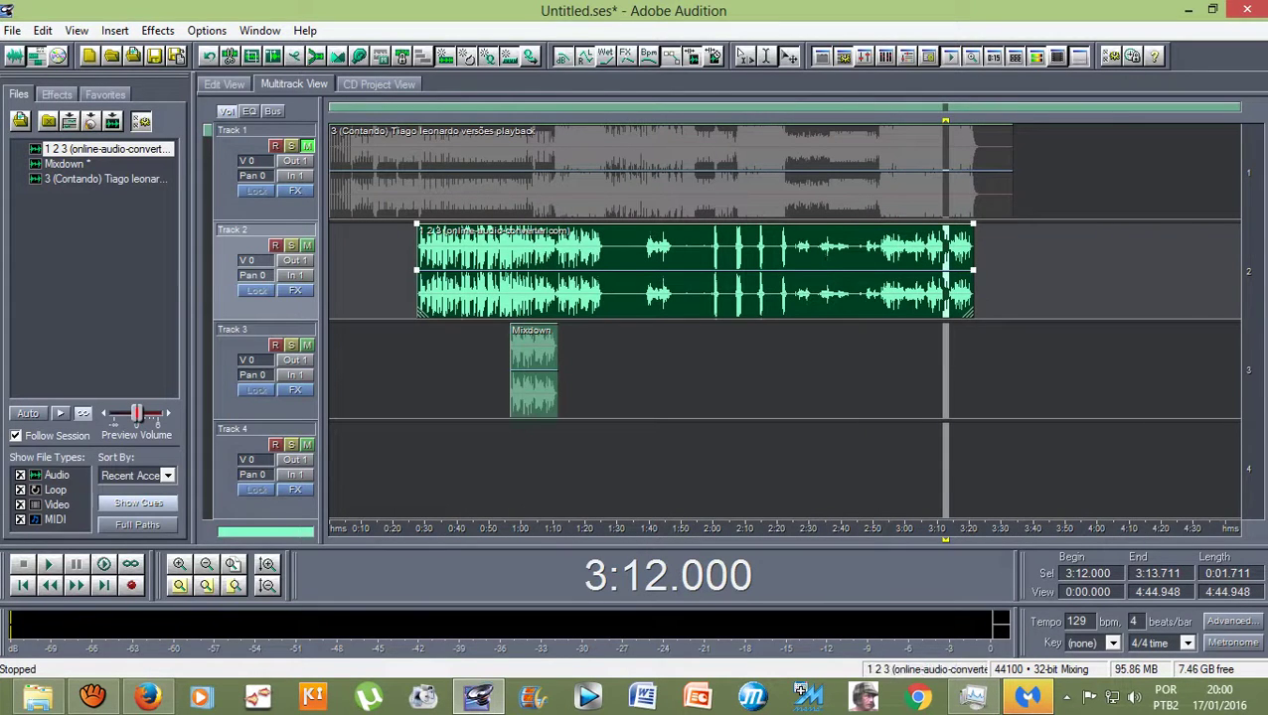
pyautogui.moveTo(418, 269); pyautogui.dragTo(942, 269)
pyautogui.scroll(8, 992, 179)
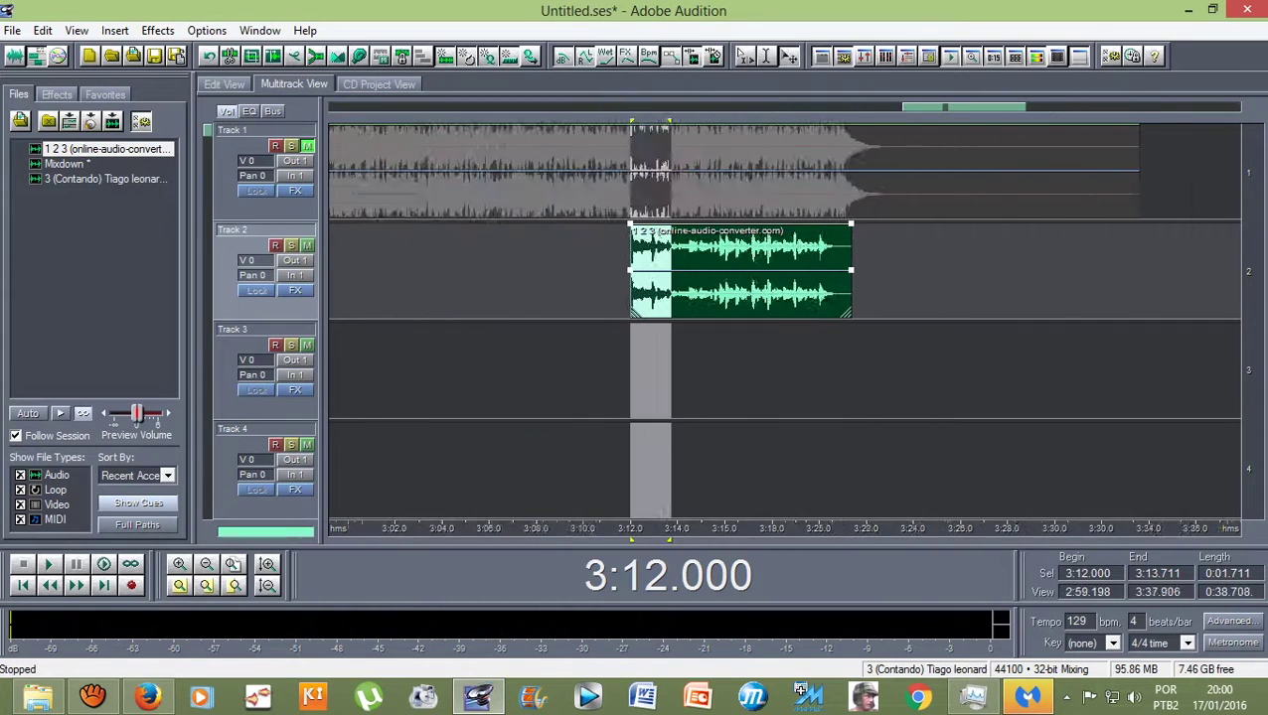
pyautogui.moveTo(800, 312); pyautogui.dragTo(565, 312)
pyautogui.click(510, 270)
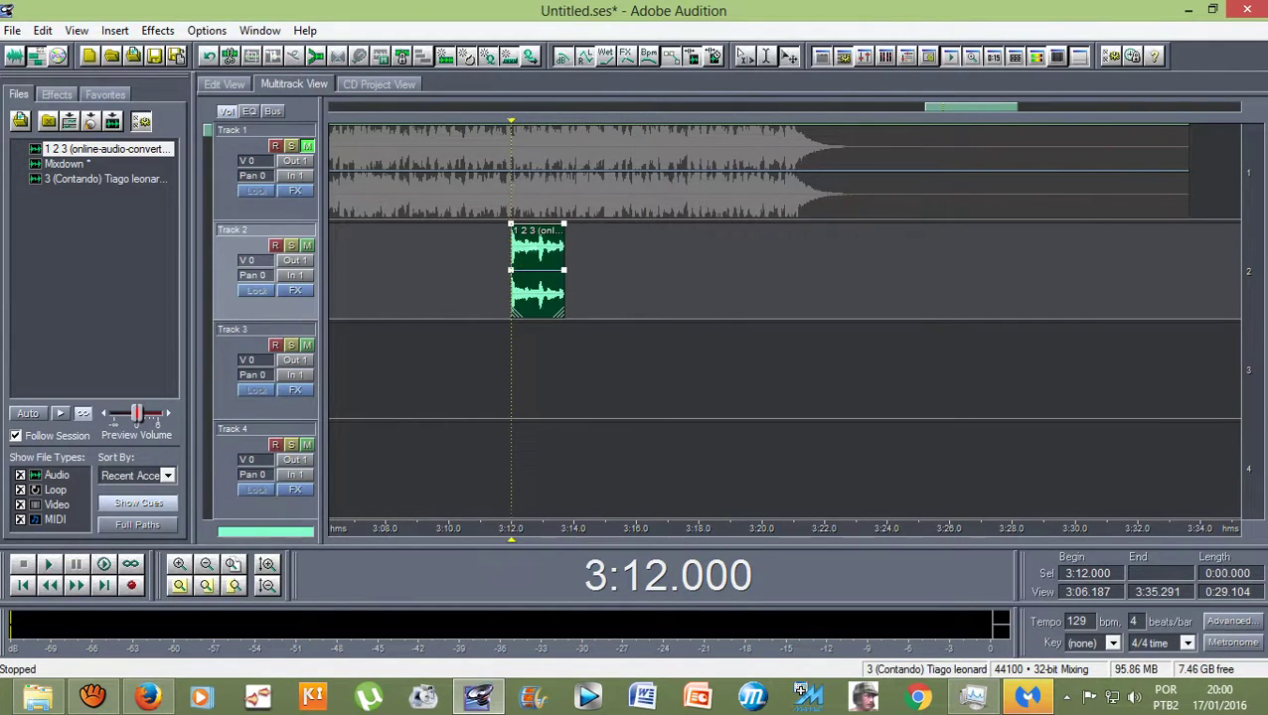
# Mix down only the selected audio clip, the trimmed vocal phrase, to a new stereo file
pyautogui.press('-')
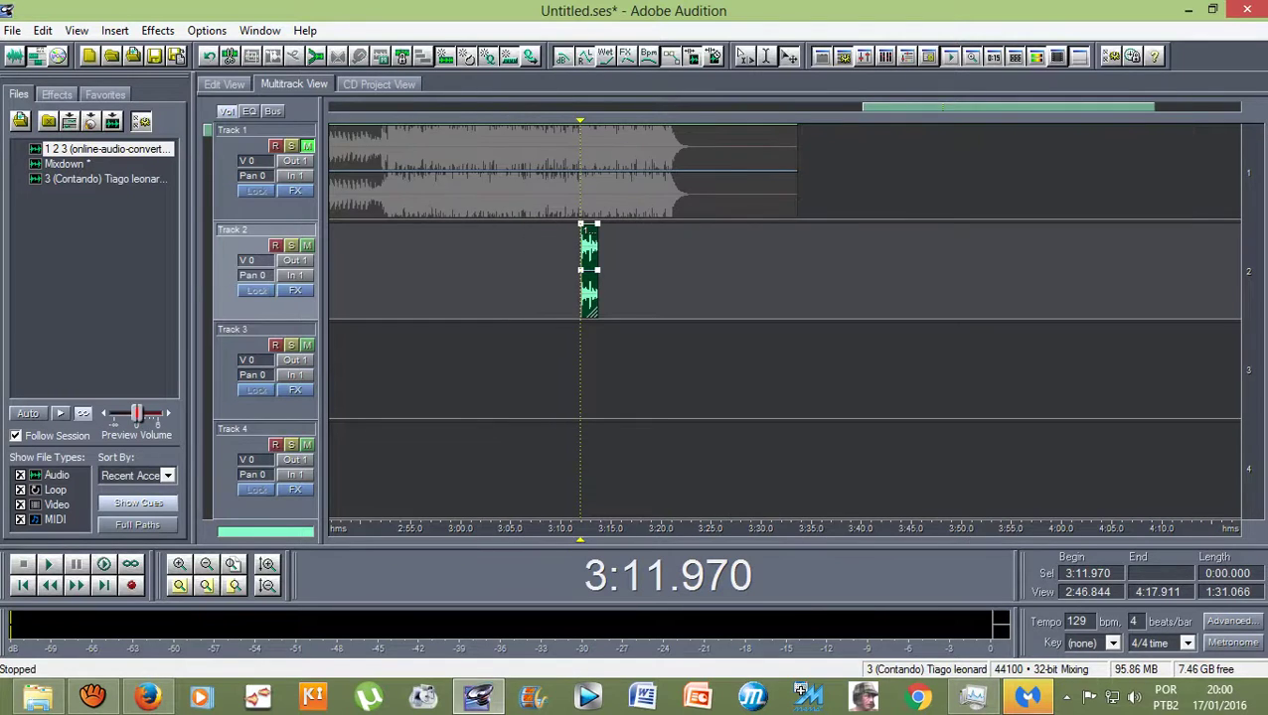
pyautogui.click(42, 30)
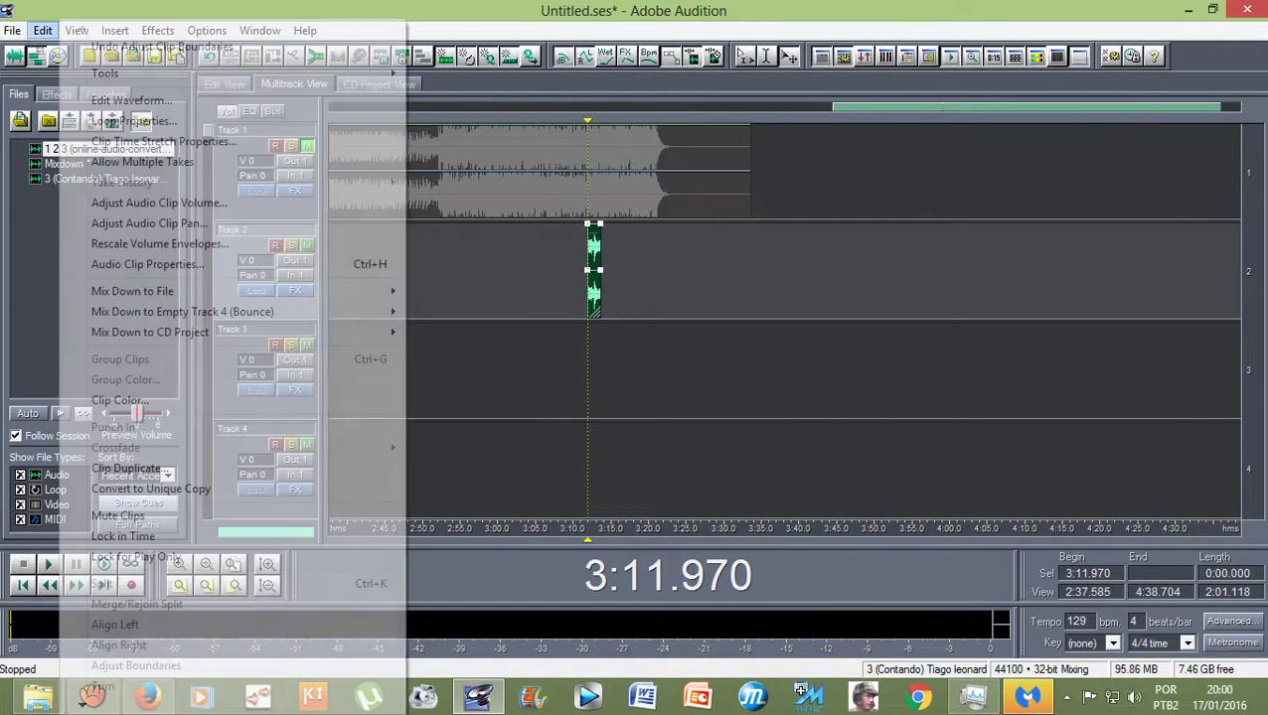
pyautogui.moveTo(328, 291)
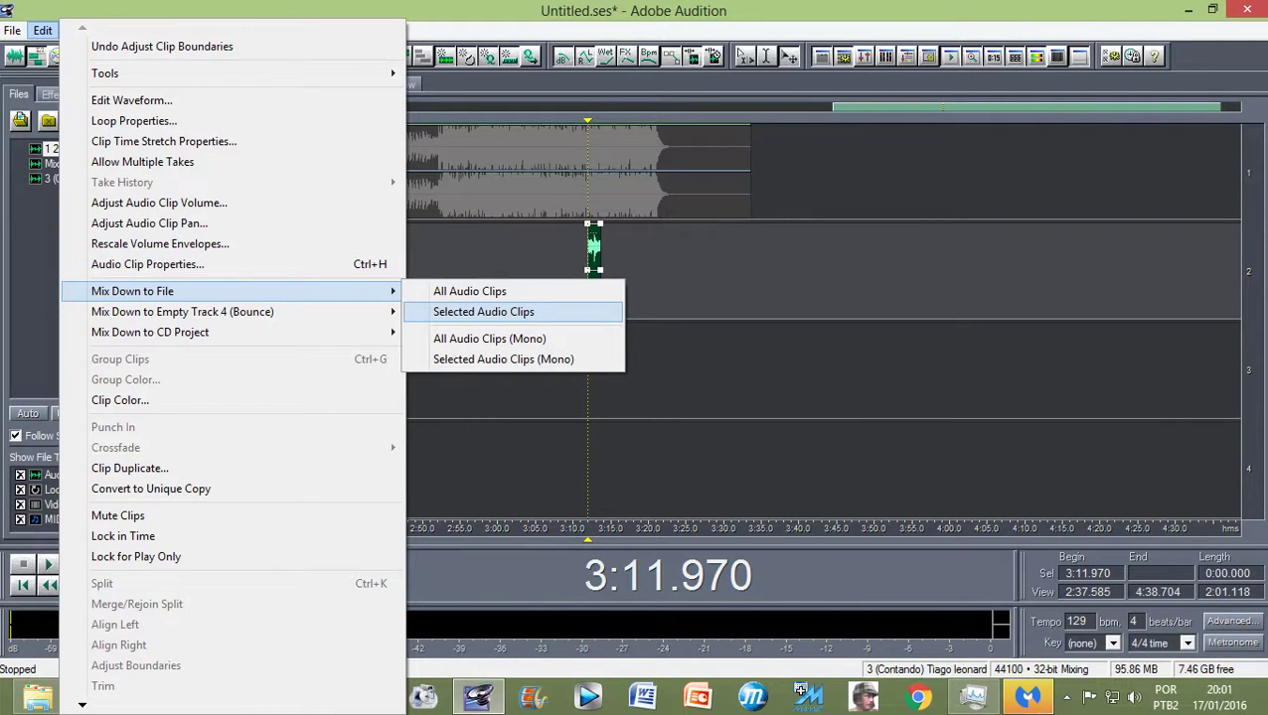
pyautogui.press('Return')
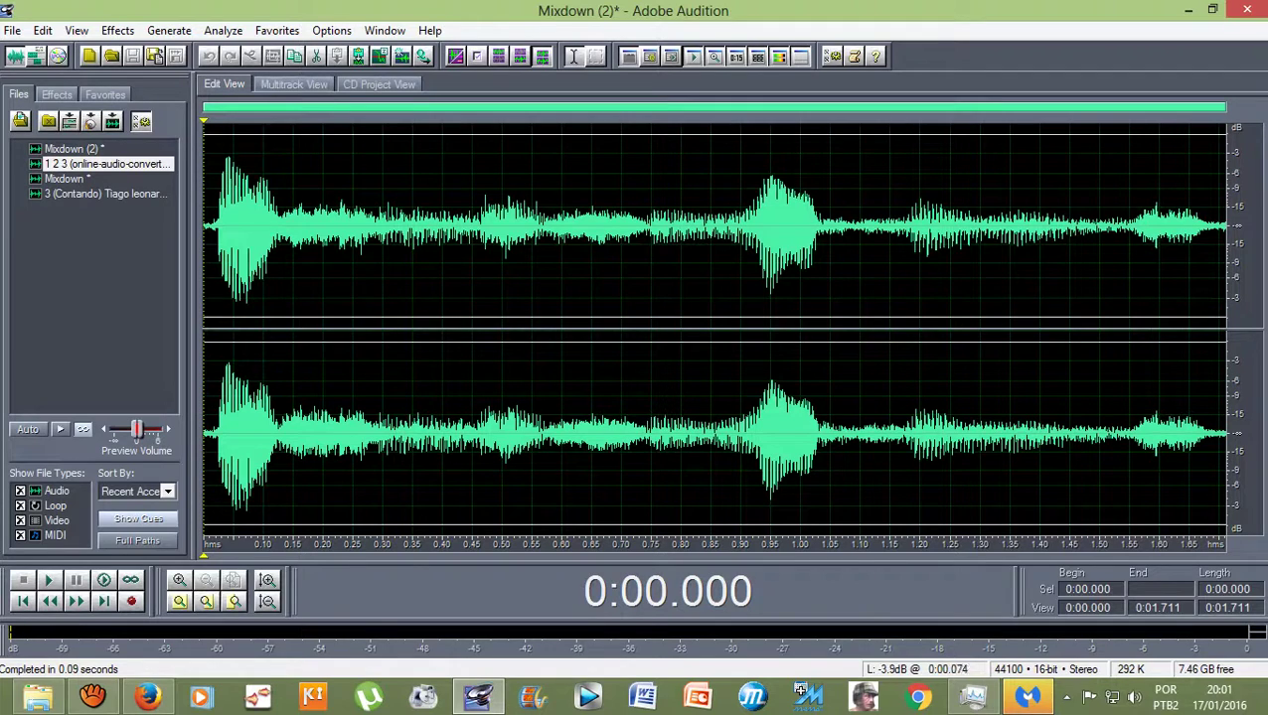
pyautogui.click(208, 225)
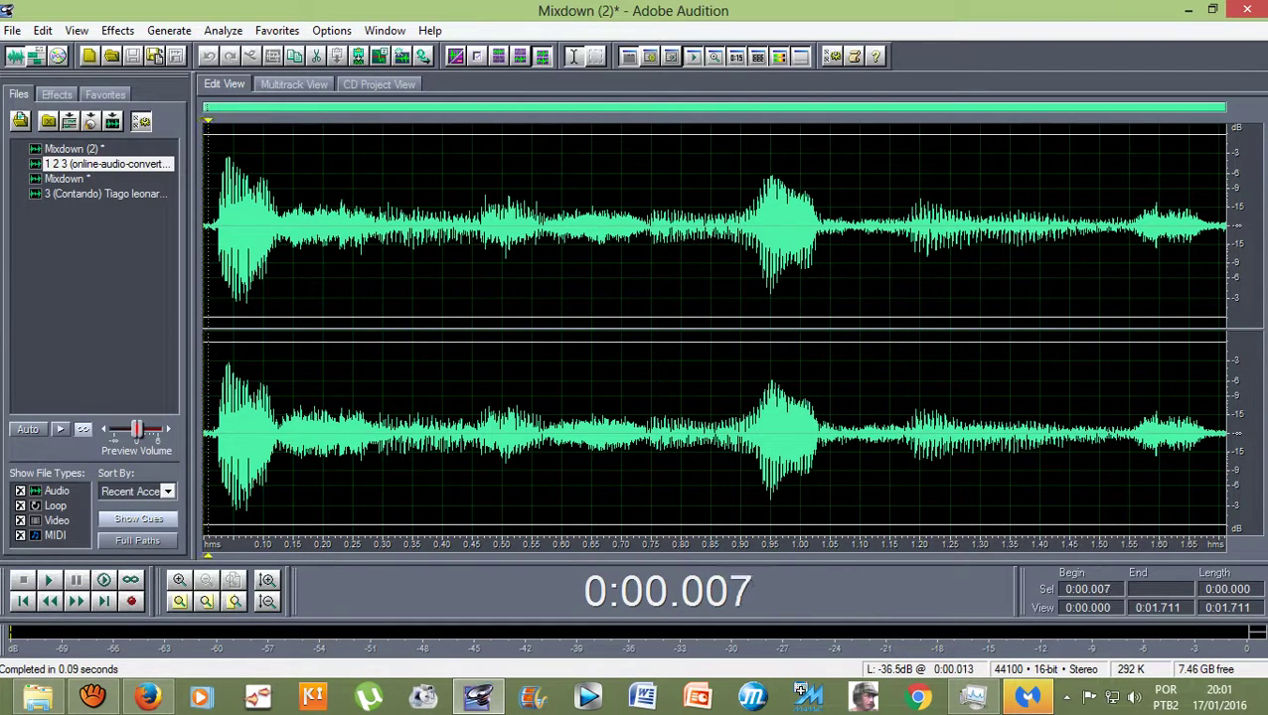
pyautogui.moveTo(210, 225)
pyautogui.mouseDown()
pyautogui.moveTo(263, 224)
pyautogui.moveTo(218, 225)
pyautogui.mouseUp()
pyautogui.click(216, 224)
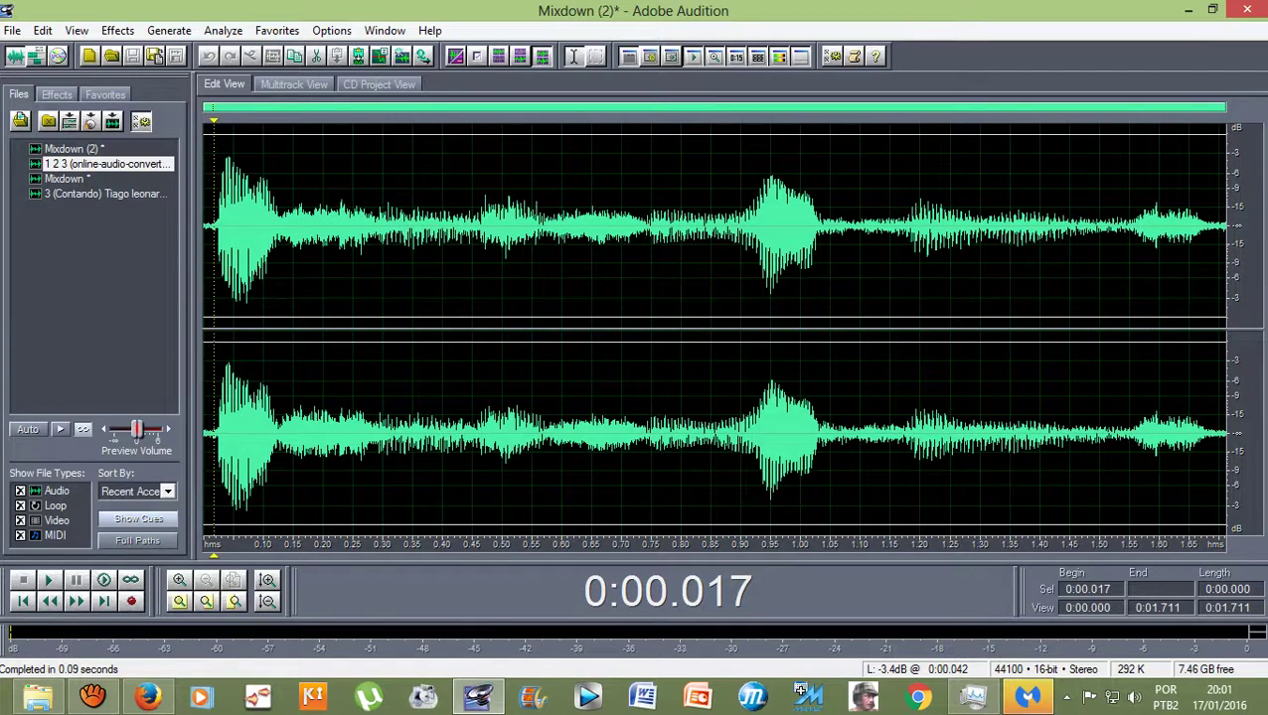
# Return to the multitrack session and undo the trimming of the Track 2 vocal clip
pyautogui.click(75, 148)
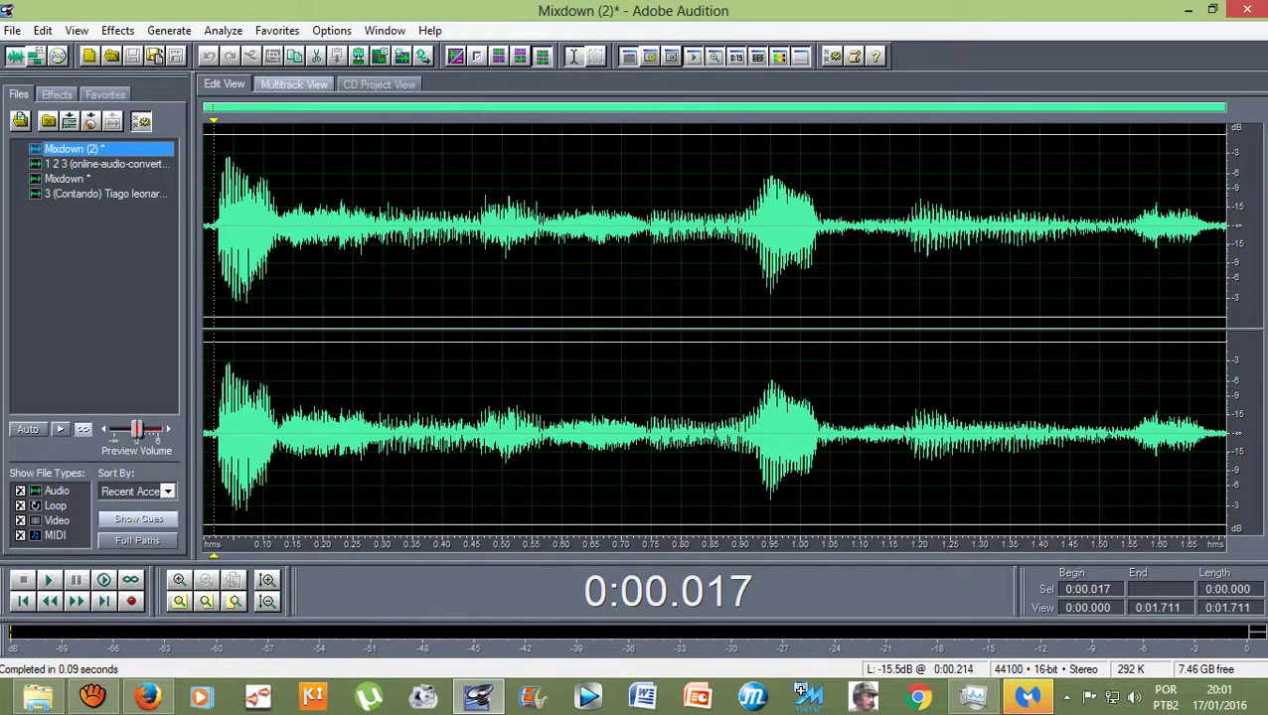
pyautogui.click(293, 84)
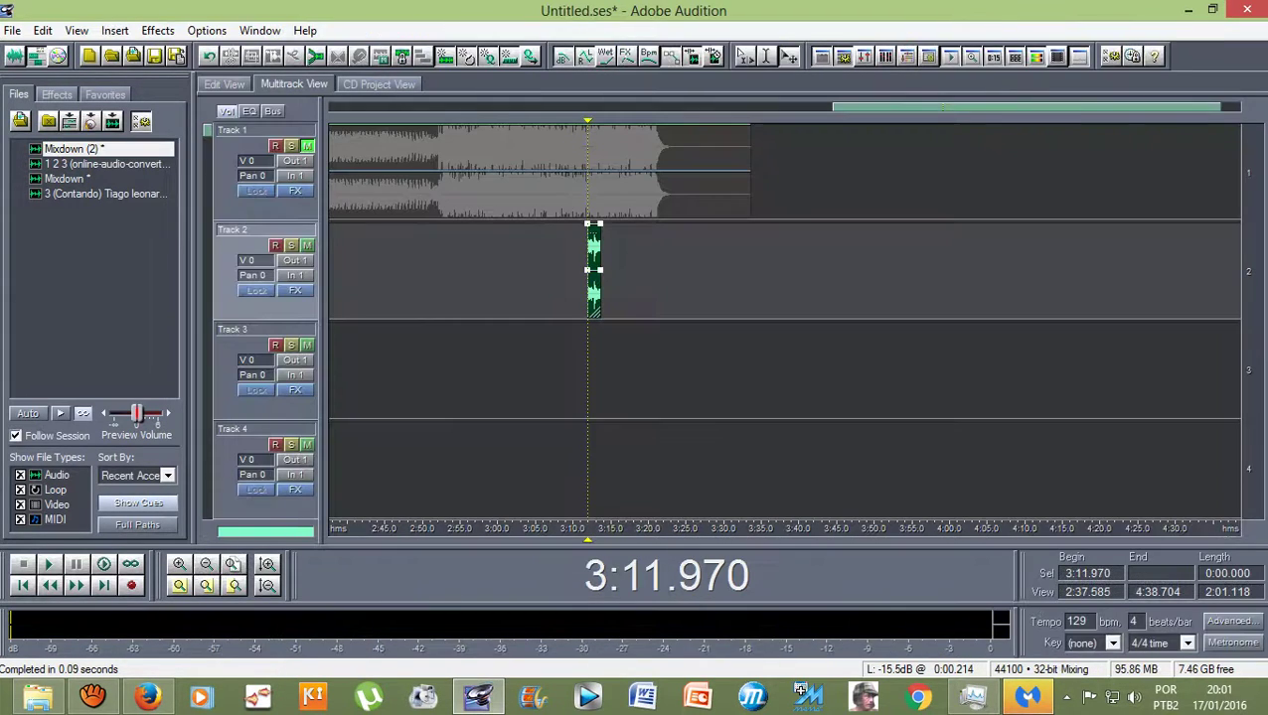
pyautogui.scroll(-5, 784, 320)
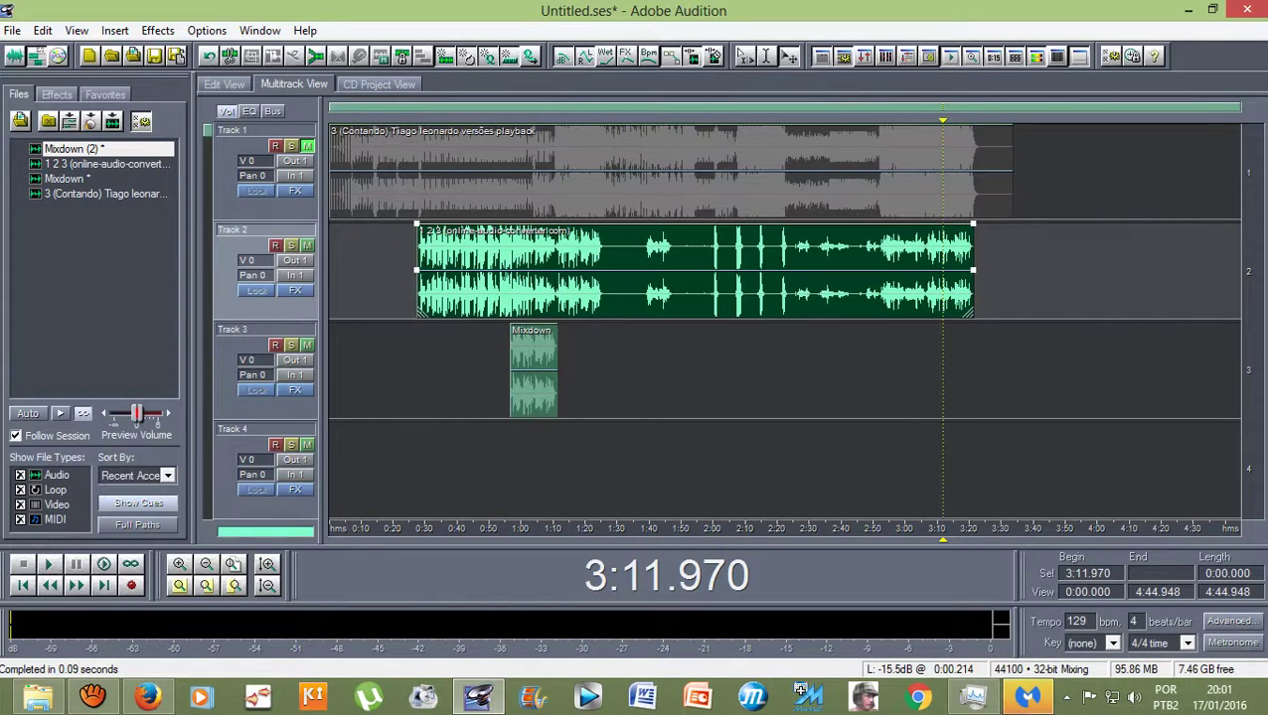
# Move the playhead to 0:56.555 and insert Mixdown (2) on Track 4 at about 1:05.6, below the first mixdown
pyautogui.moveTo(943, 121); pyautogui.dragTo(509, 120)
pyautogui.scroll(1, 509, 120)
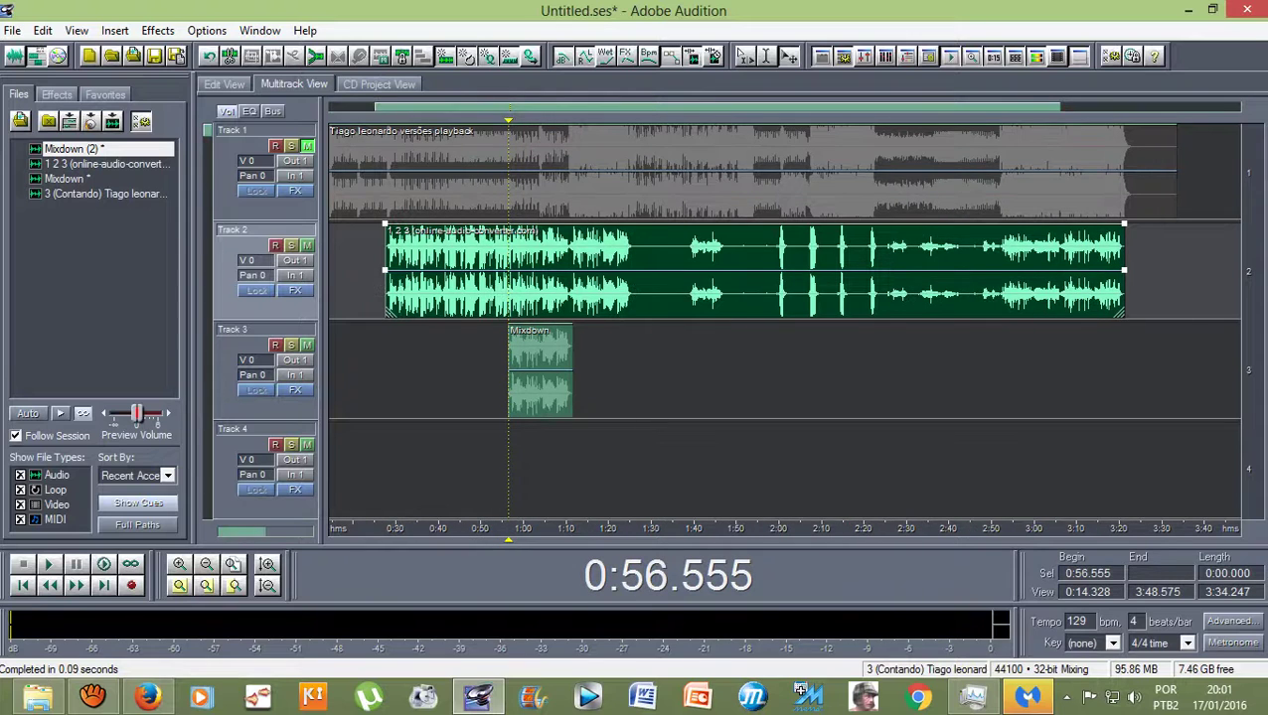
pyautogui.moveTo(170, 163); pyautogui.dragTo(548, 467)
pyautogui.scroll(-1, 547, 467)
pyautogui.scroll(7, 513, 370)
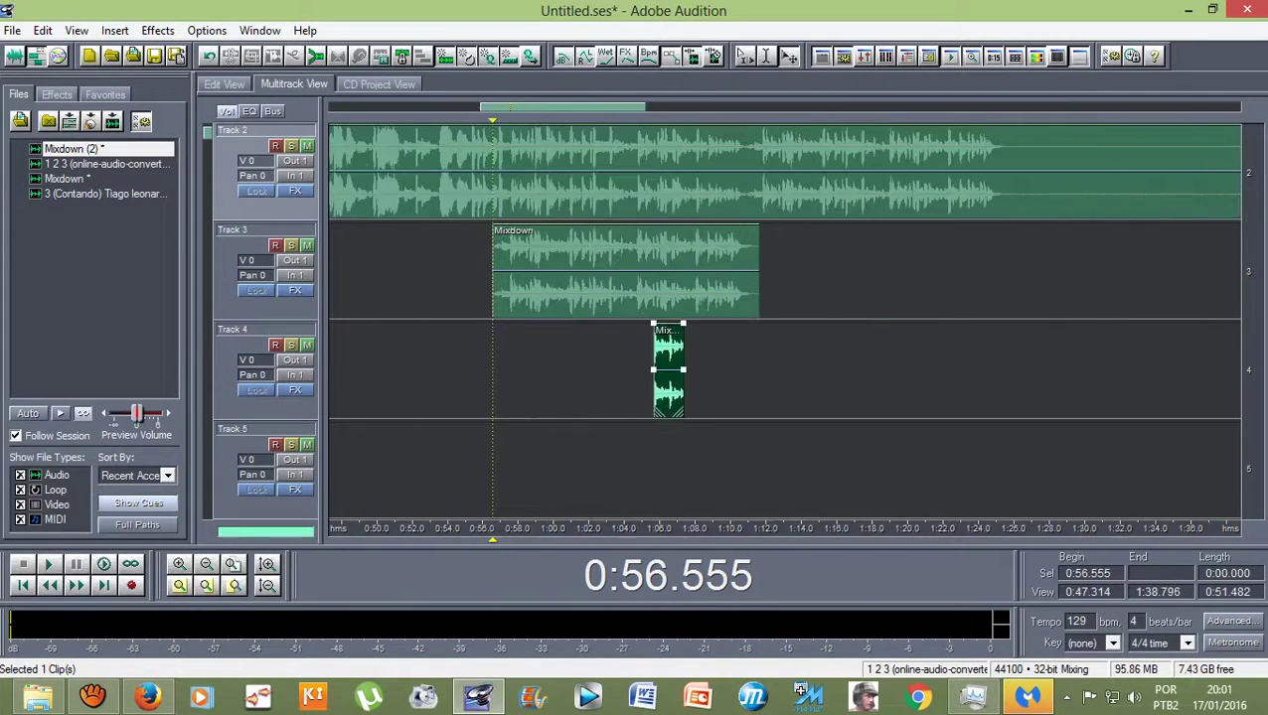
# Set the playhead to 0:59.664 and mute the main vocal on Track 2
pyautogui.click(579, 270)
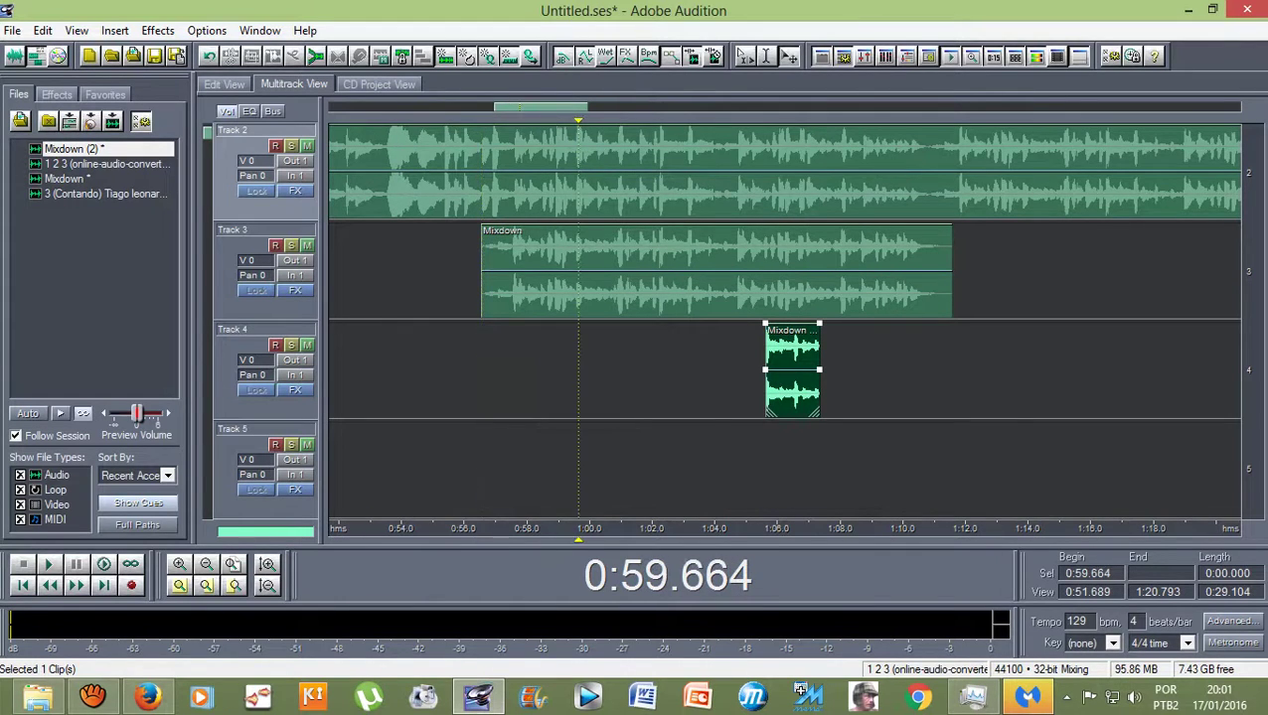
pyautogui.scroll(-8, 578, 270)
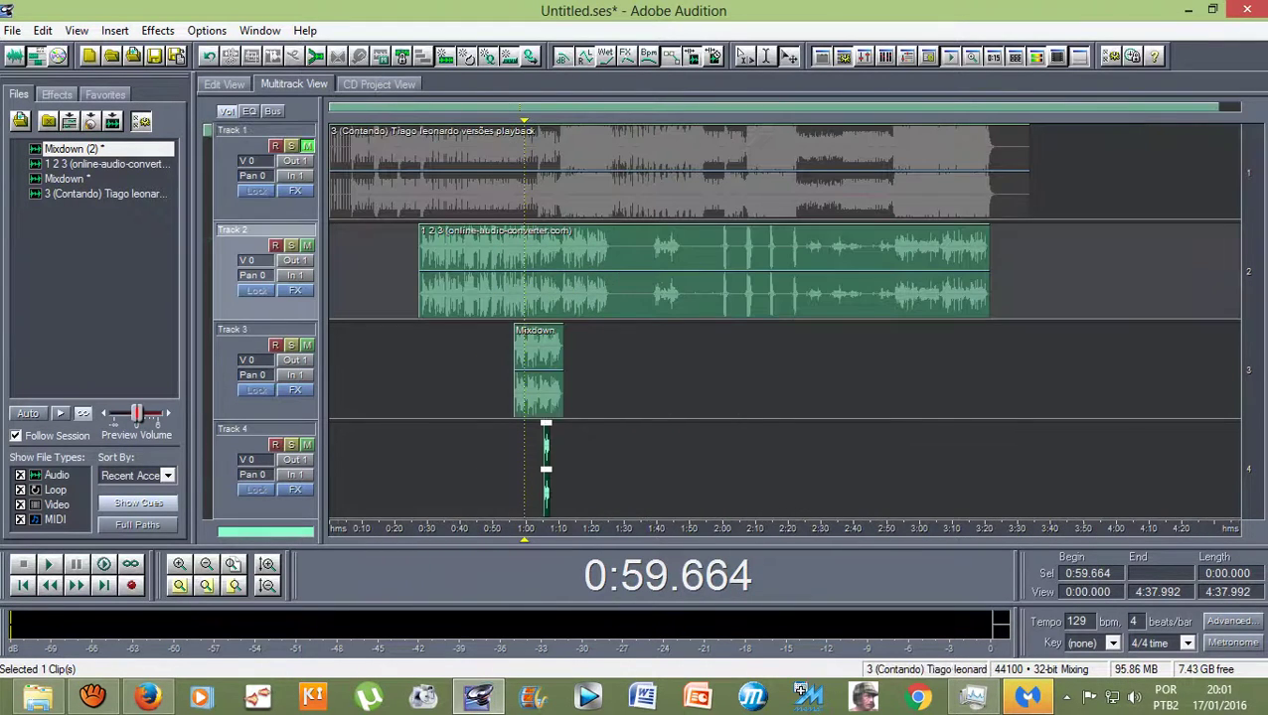
pyautogui.click(307, 245)
pyautogui.scroll(-1, 307, 246)
pyautogui.scroll(7, 546, 270)
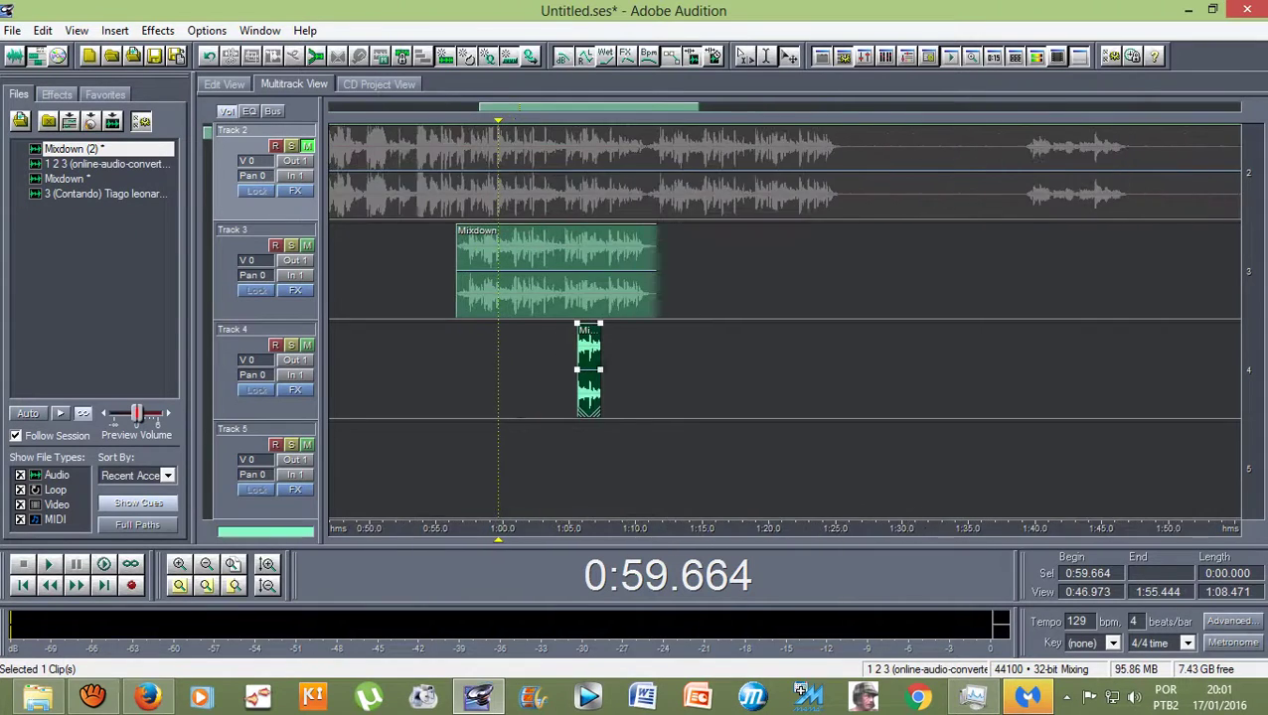
# Move the Mixdown (2) clip on Track 4 earlier so it starts at about 1:03.12, aligned with the Track 3 phrase
pyautogui.moveTo(638, 369); pyautogui.dragTo(582, 369)
pyautogui.scroll(-2, 266, 320)
pyautogui.scroll(1, 266, 320)
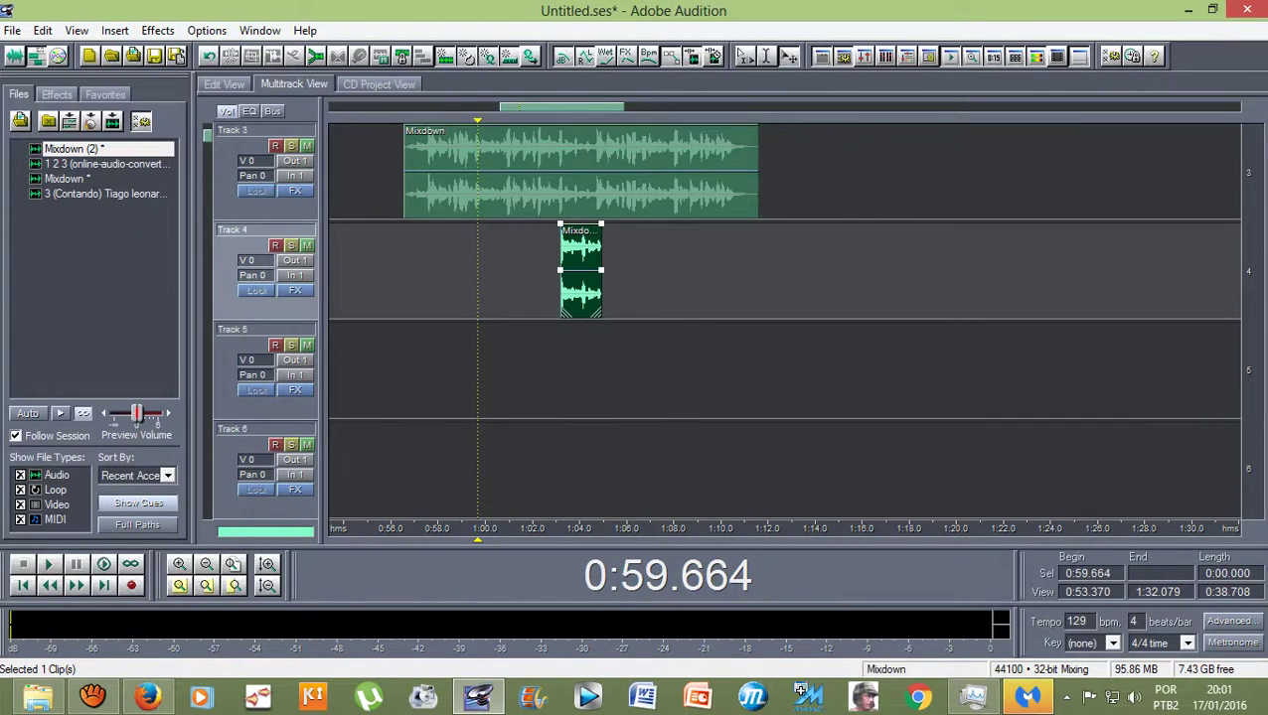
pyautogui.press('=')
pyautogui.press('=')
pyautogui.press('=')
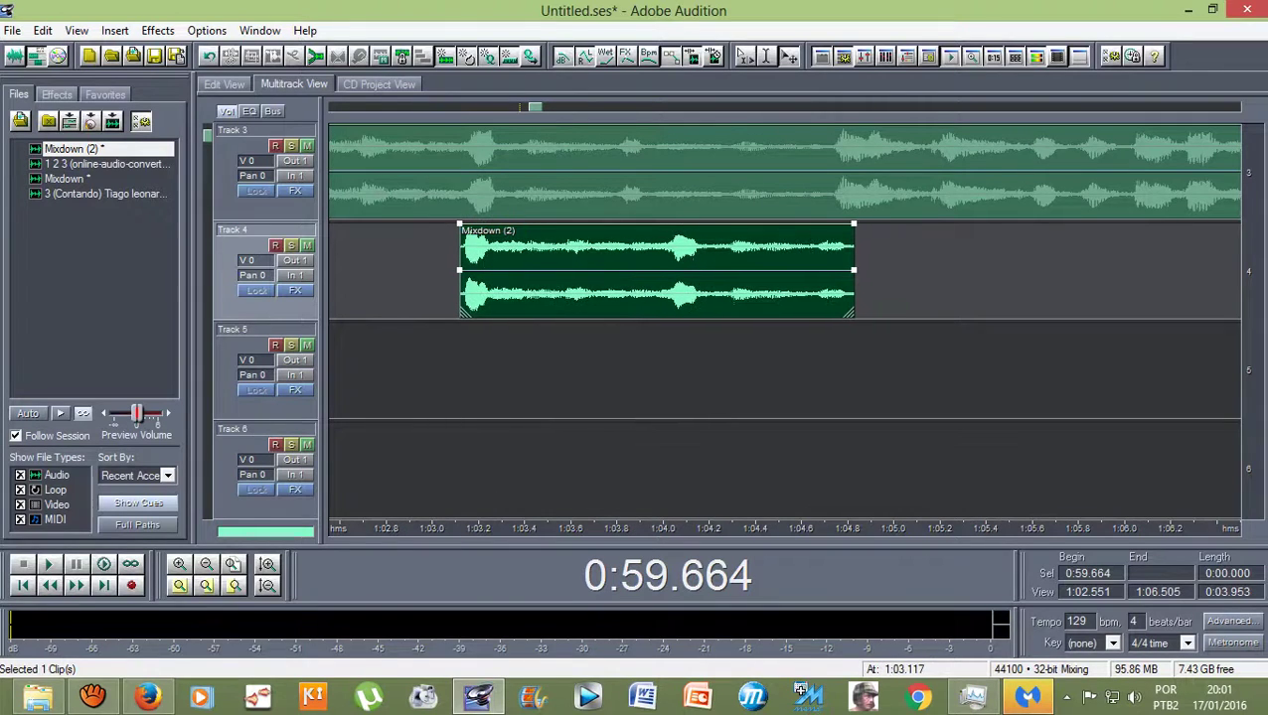
pyautogui.moveTo(656, 271); pyautogui.dragTo(658, 271)
# Play the session from 1:01.812 to check the timing of the Mixdown (2) clip against Track 3
pyautogui.press('-')
pyautogui.press('-')
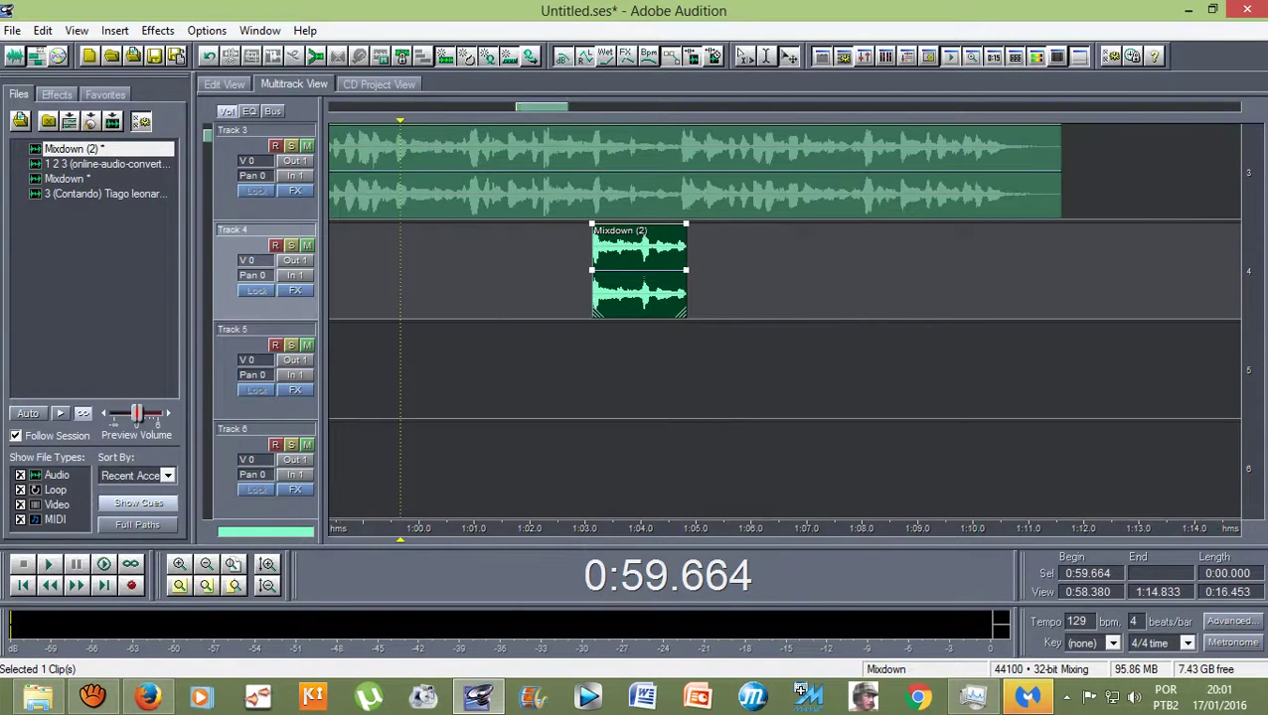
pyautogui.click(518, 270)
pyautogui.press('space')
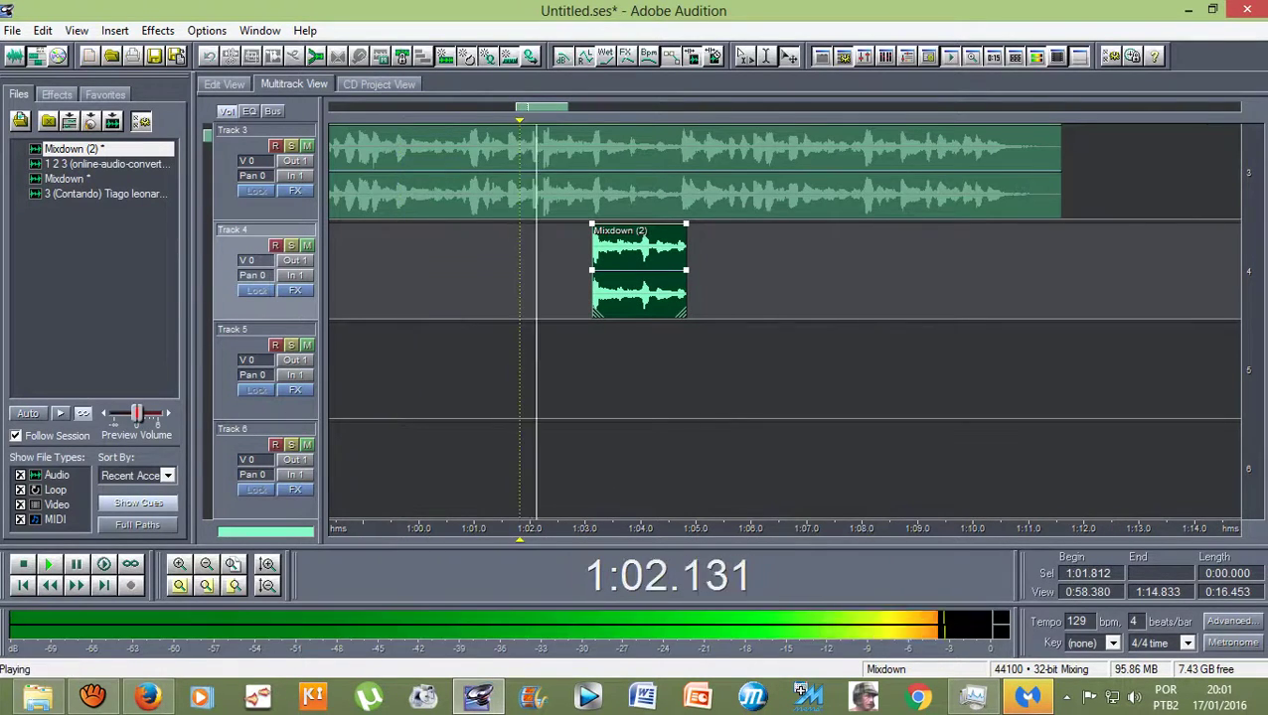
# Shift the Mixdown (2) clip on Track 4 earlier to start at about 1:02.27, and listen to its alignment with Track 3
pyautogui.scroll(2, 784, 320)
pyautogui.press('space')
pyautogui.moveTo(718, 270); pyautogui.dragTo(633, 270)
pyautogui.press('space')
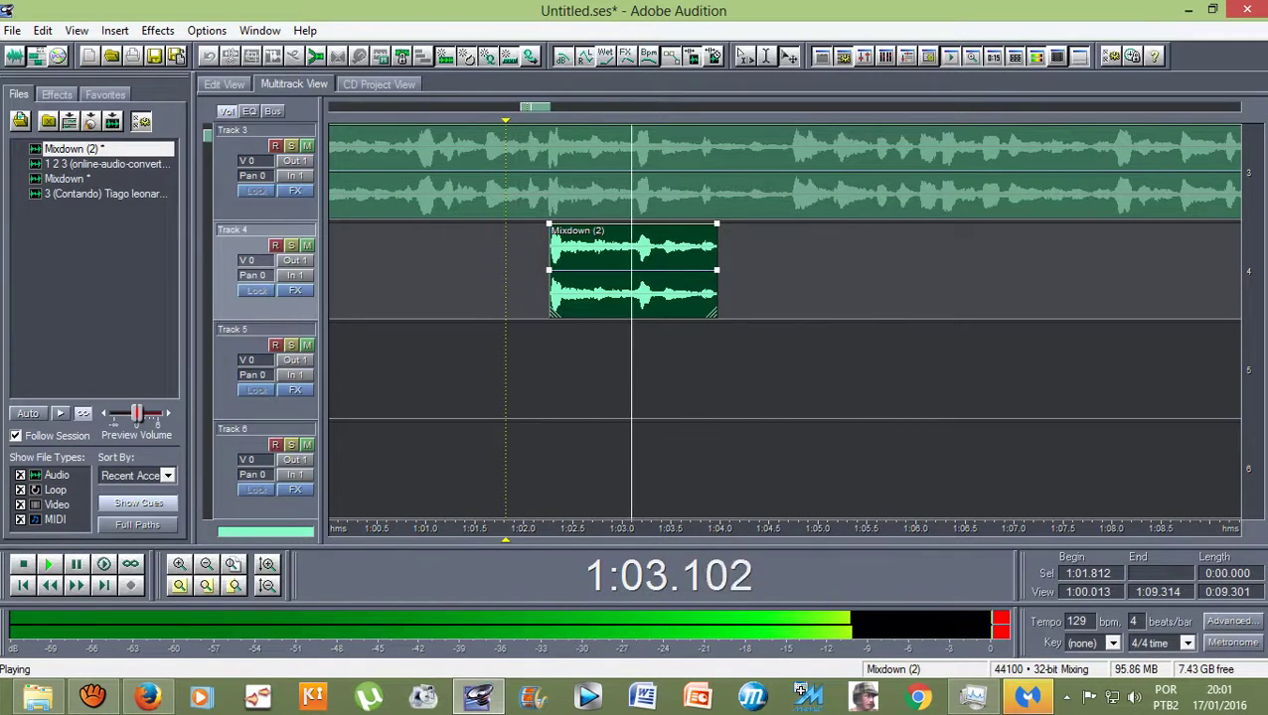
pyautogui.press('space')
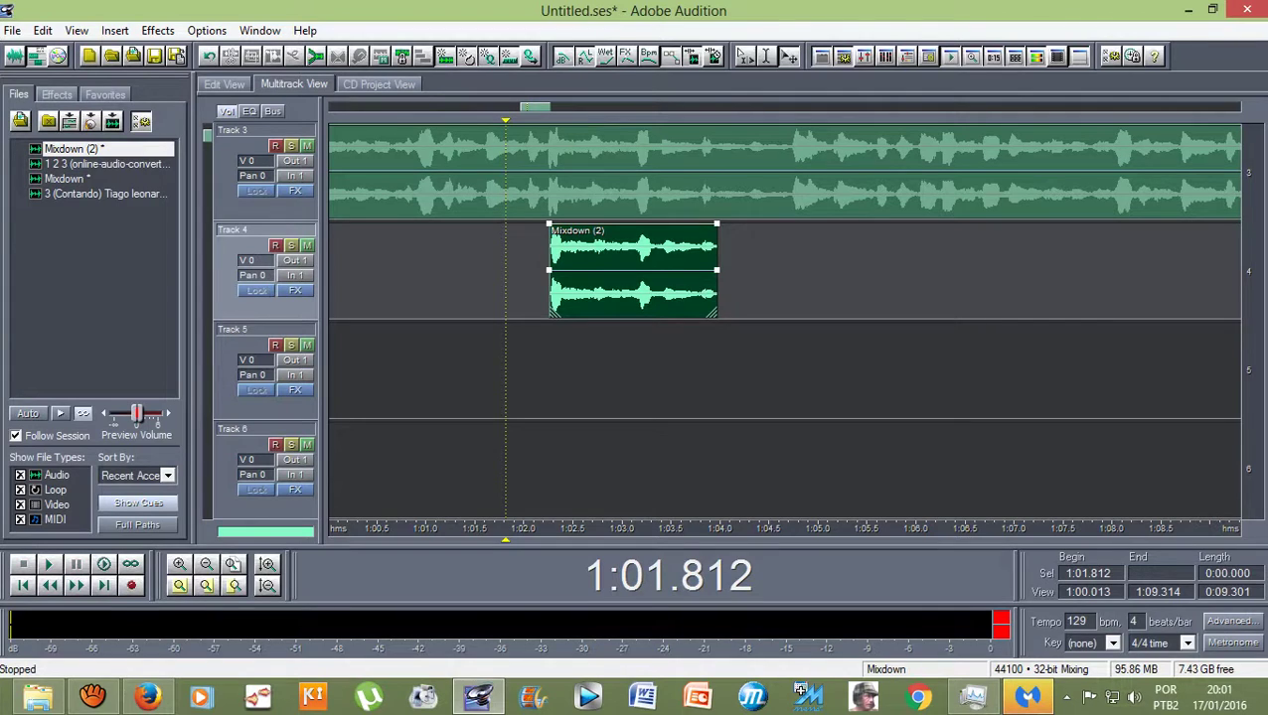
pyautogui.press('space')
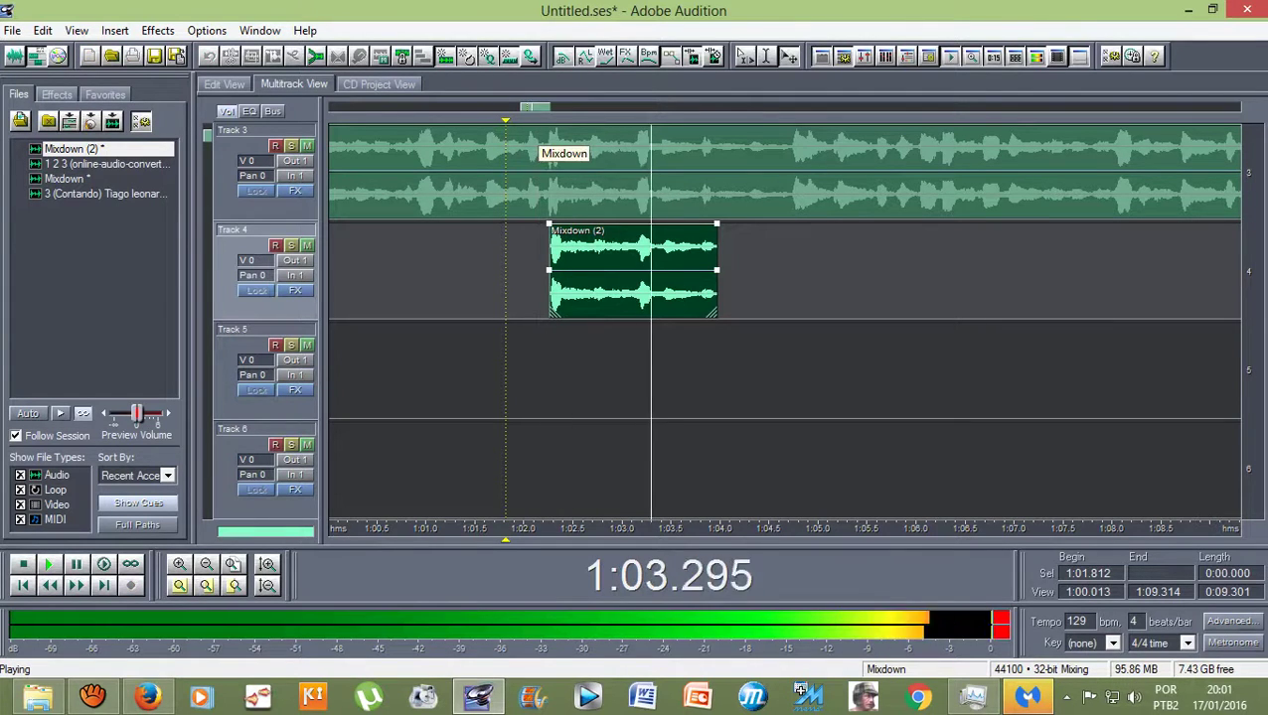
pyautogui.press('space')
# Apply the Delay effect with the Spatial Right 2 preset to the whole Mixdown (2) clip, and return to the multitrack session
pyautogui.scroll(-4, 583, 195)
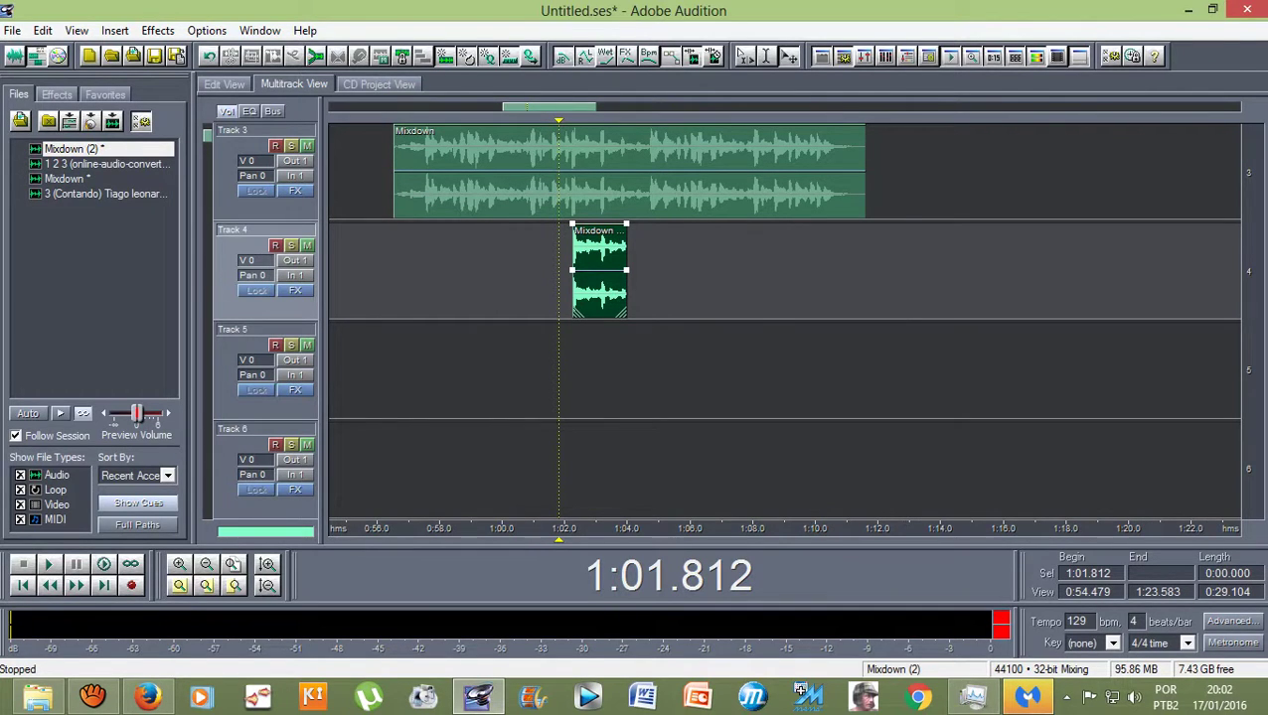
pyautogui.doubleClick(608, 276)
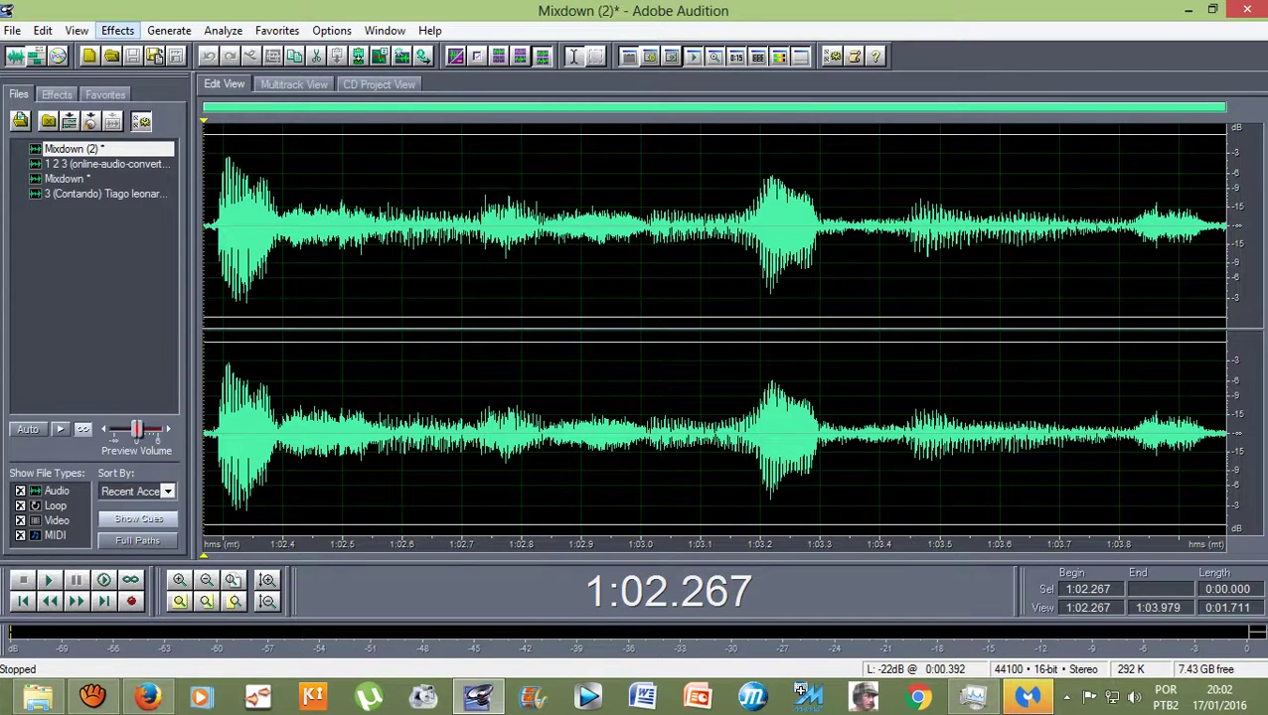
pyautogui.click(117, 30)
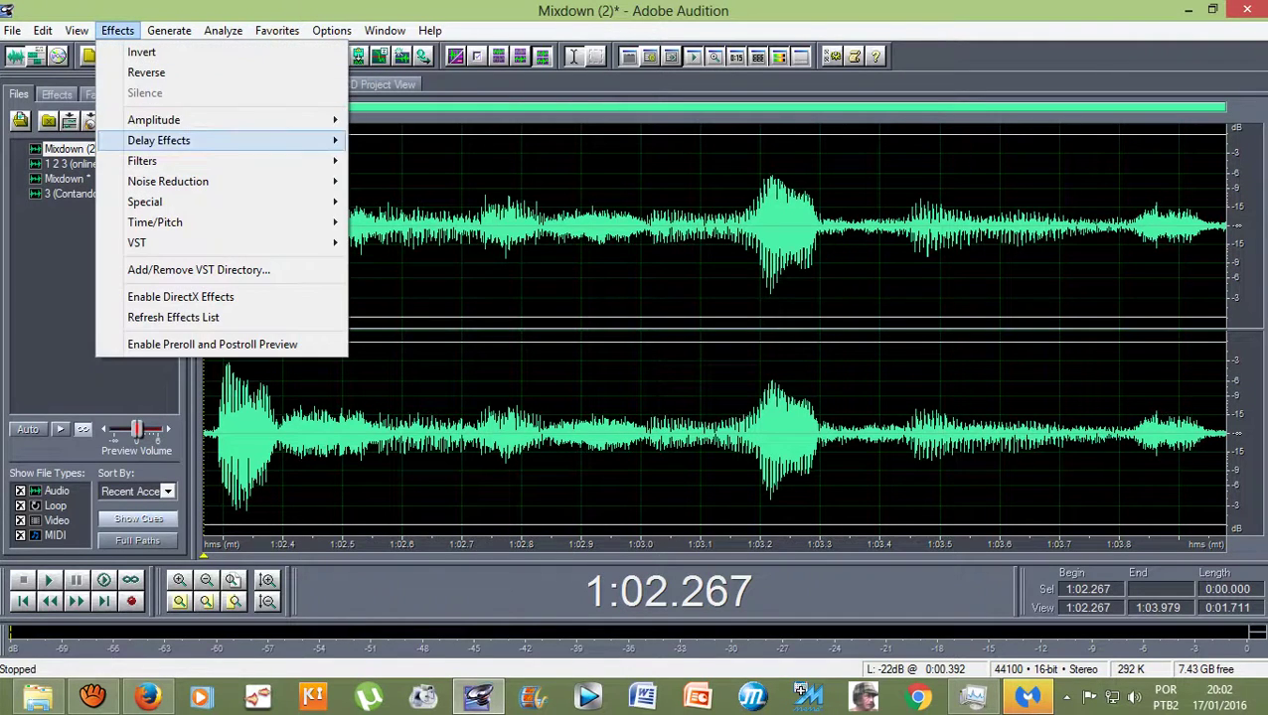
pyautogui.moveTo(159, 140)
pyautogui.click(393, 160)
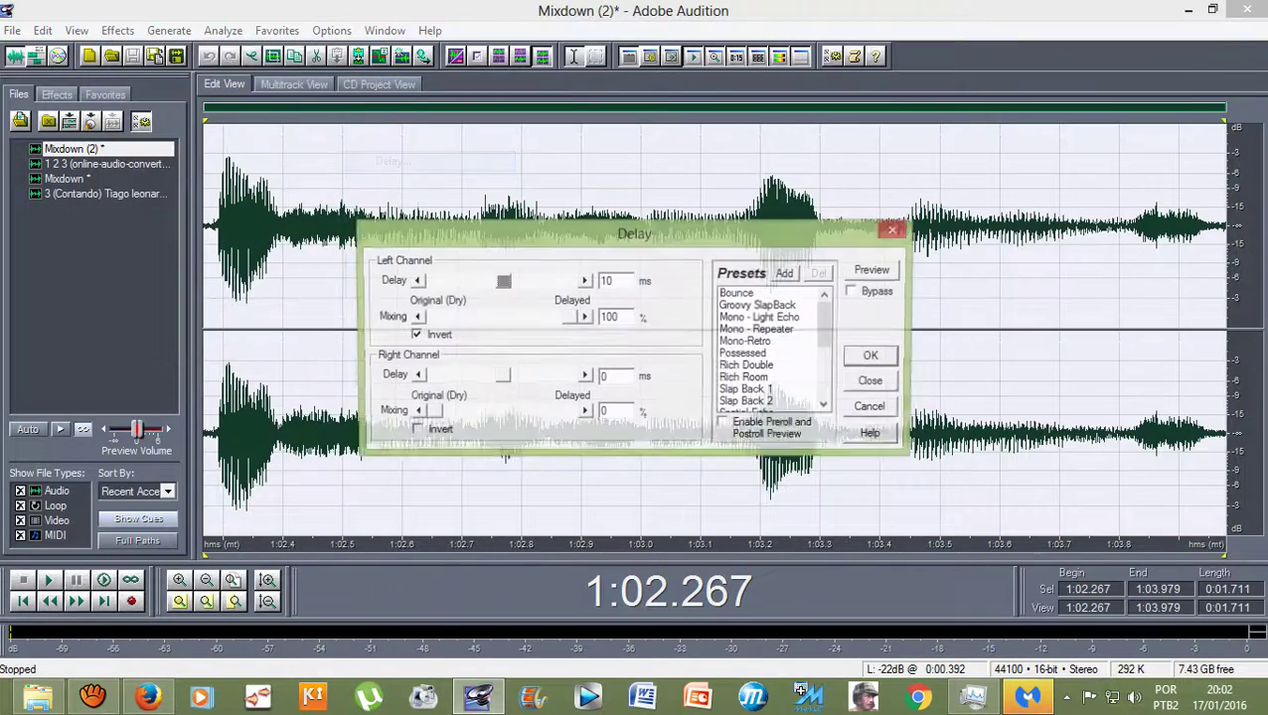
pyautogui.moveTo(824, 324); pyautogui.dragTo(825, 357)
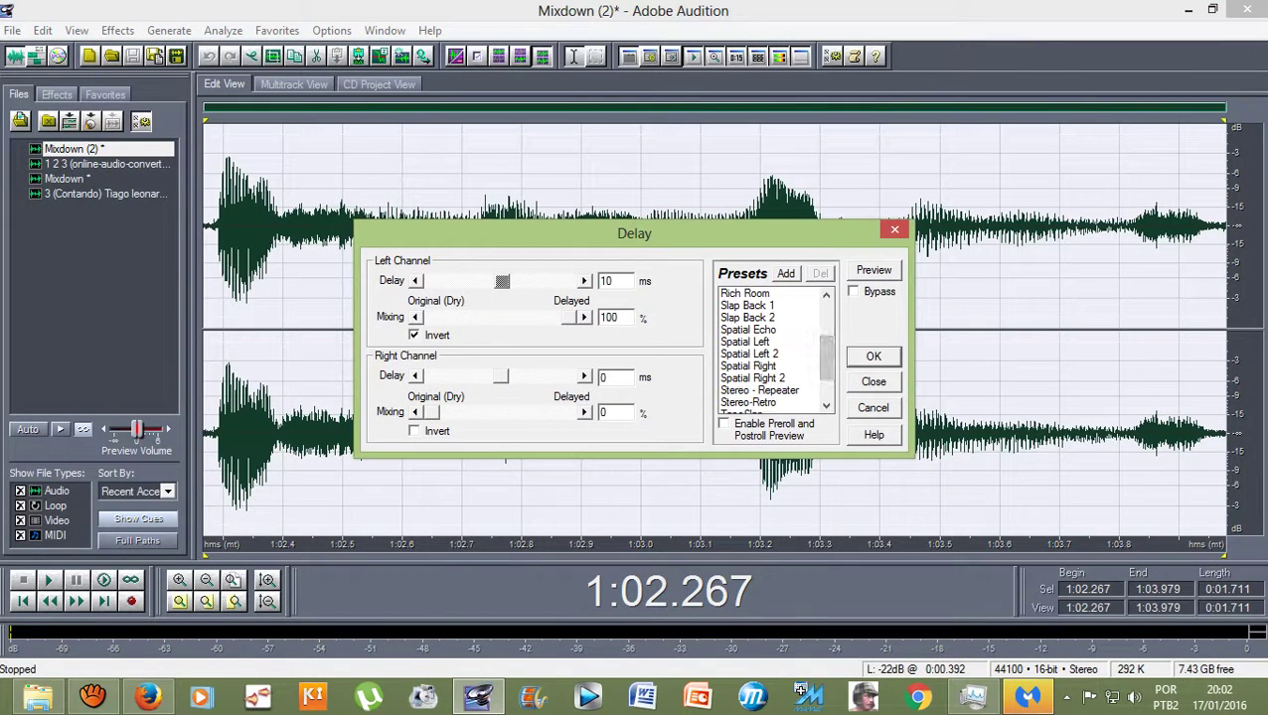
pyautogui.click(754, 378)
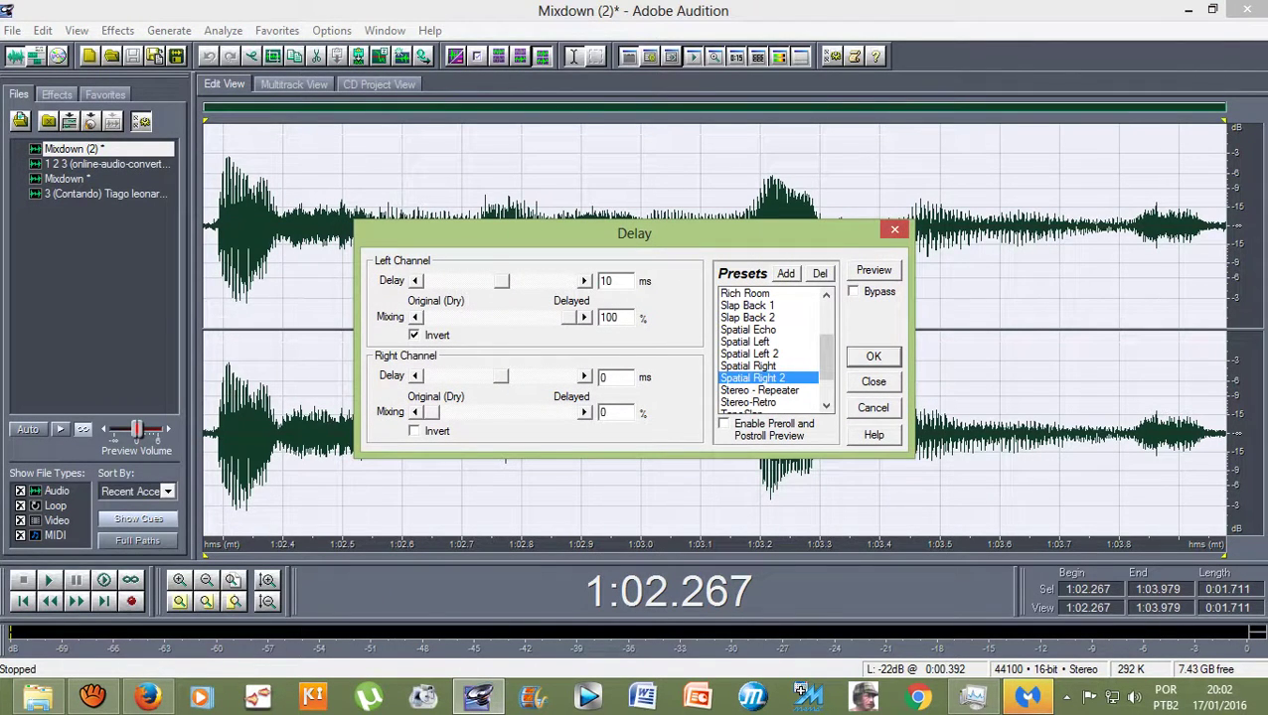
pyautogui.click(874, 356)
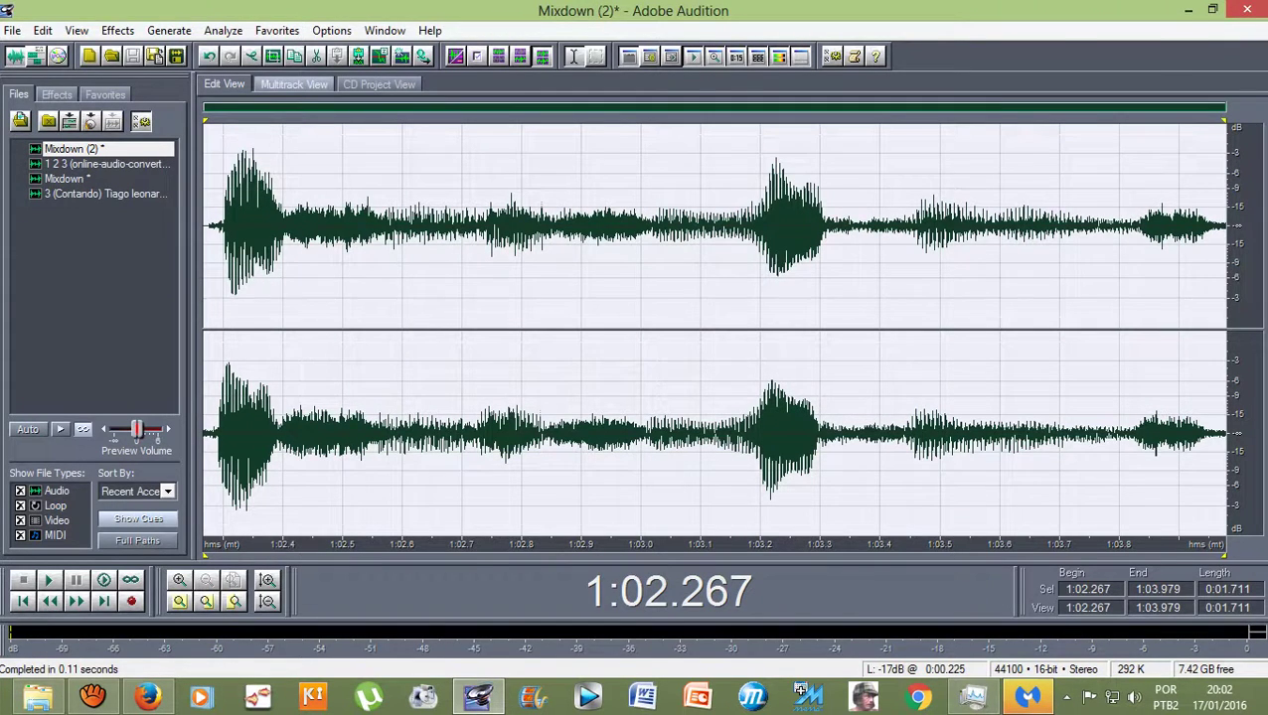
pyautogui.click(294, 85)
# Place the session cursor at the start of the Mixdown (2) clip on Track 4, at 1:02.267
pyautogui.click(571, 307)
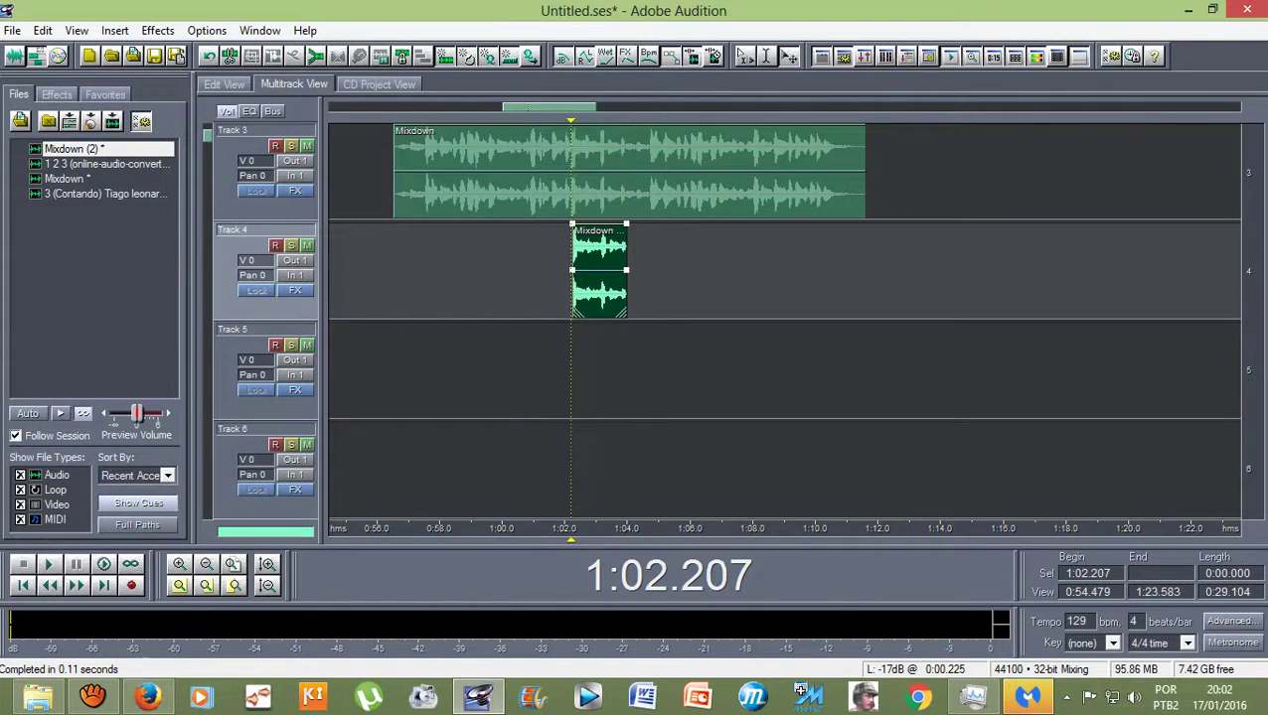
pyautogui.scroll(2, 592, 179)
pyautogui.scroll(-1, 592, 179)
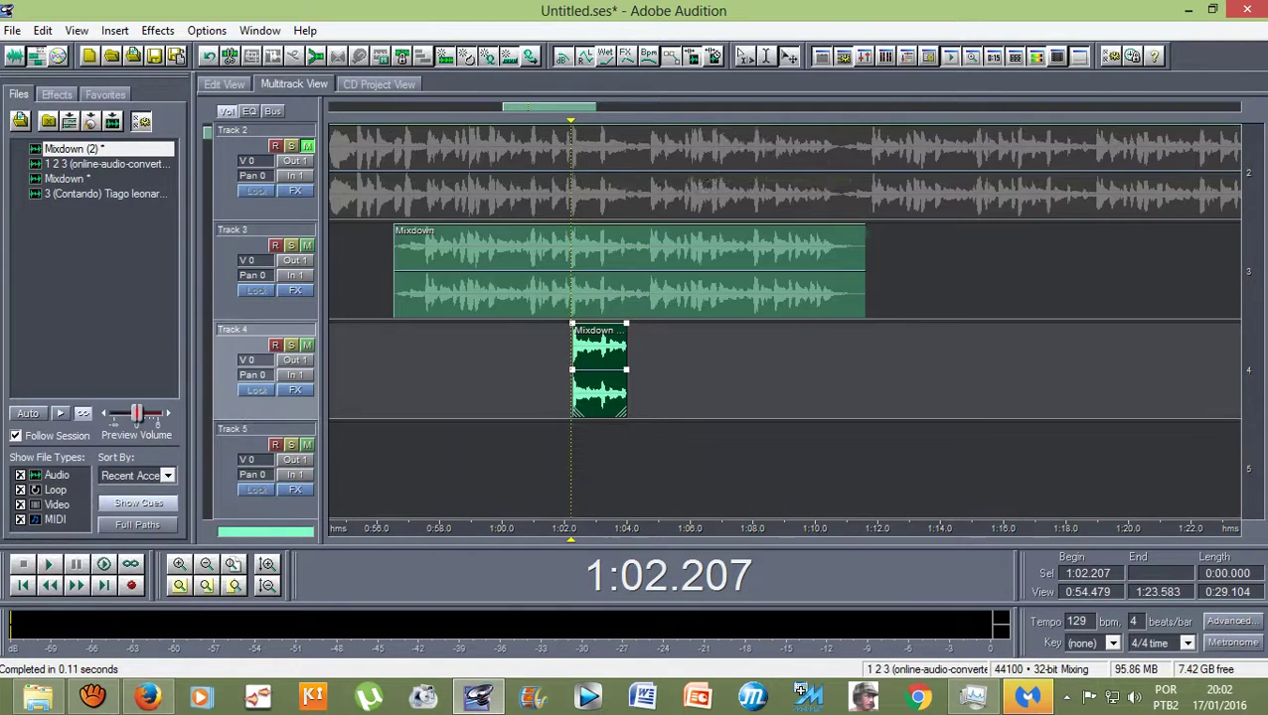
pyautogui.scroll(2, 591, 108)
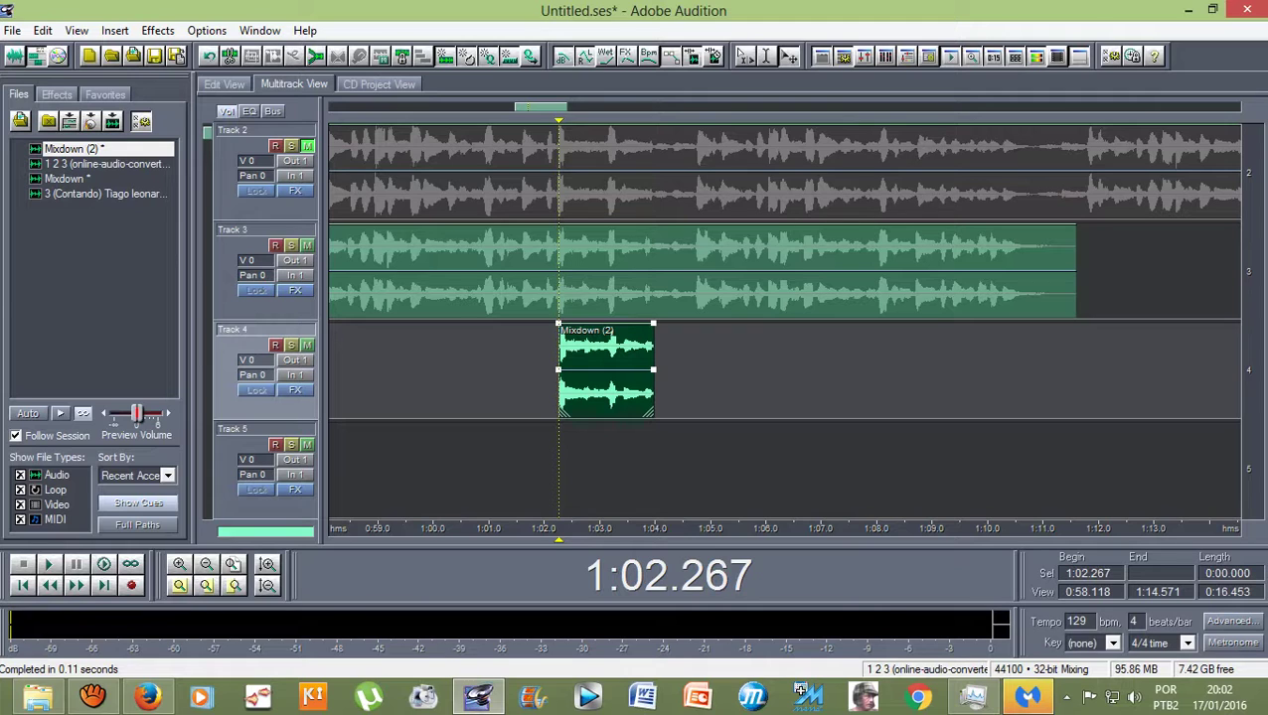
pyautogui.scroll(1, 785, 318)
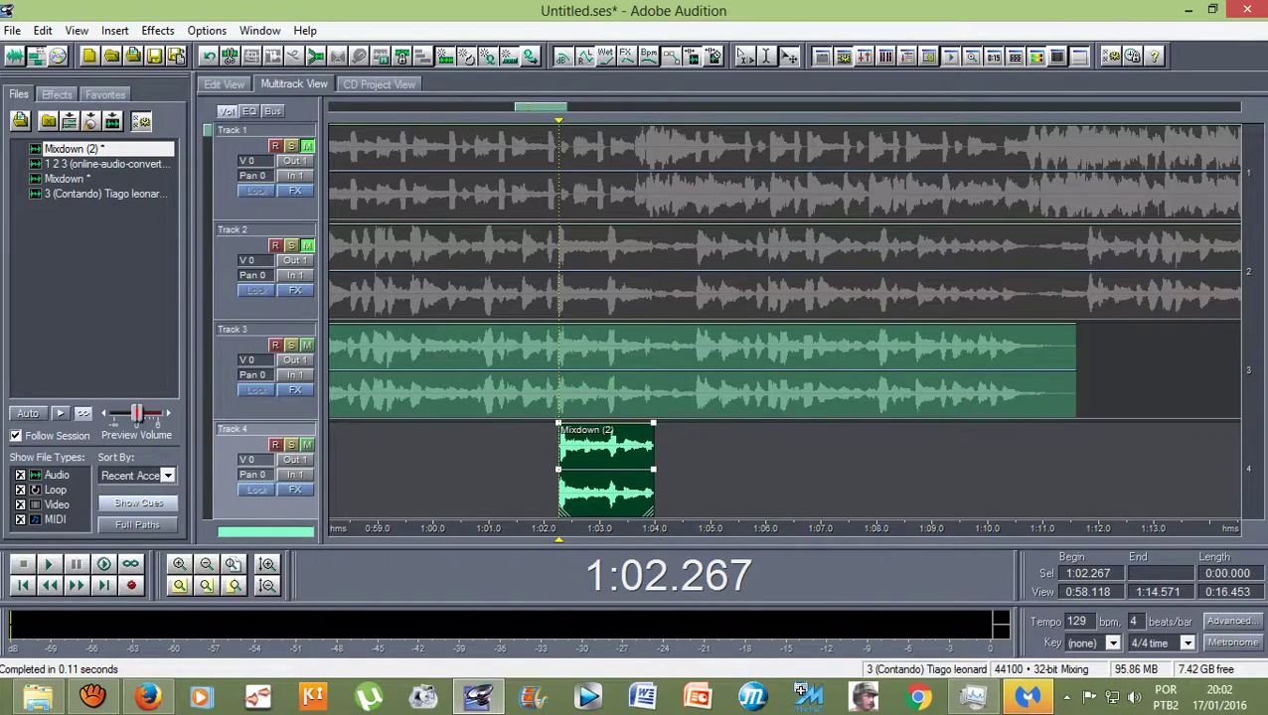
# Open the Track 2 clip 1 2 3 (online-audio-converter.com) for waveform editing around the 1:02.267 cursor
pyautogui.scroll(-9, 629, 171)
pyautogui.rightClick(597, 270)
pyautogui.doubleClick(580, 270)
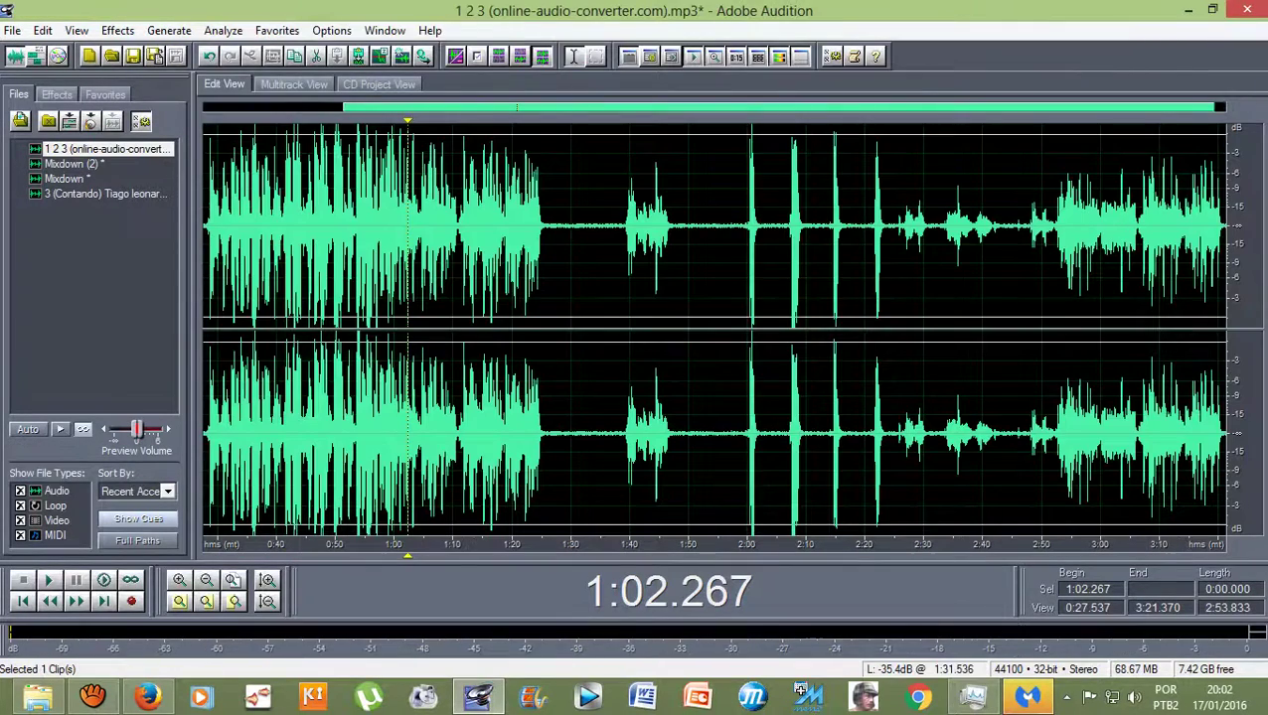
pyautogui.press('9')
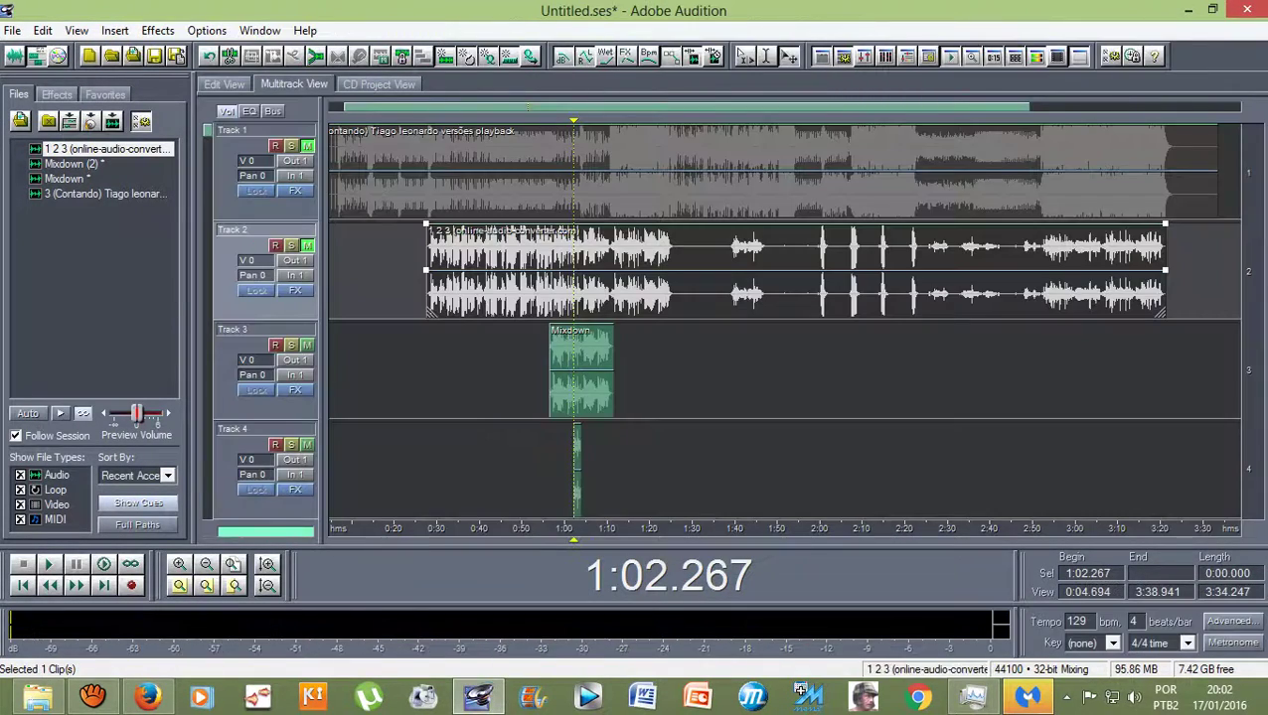
pyautogui.scroll(6, 574, 320)
pyautogui.click(591, 469)
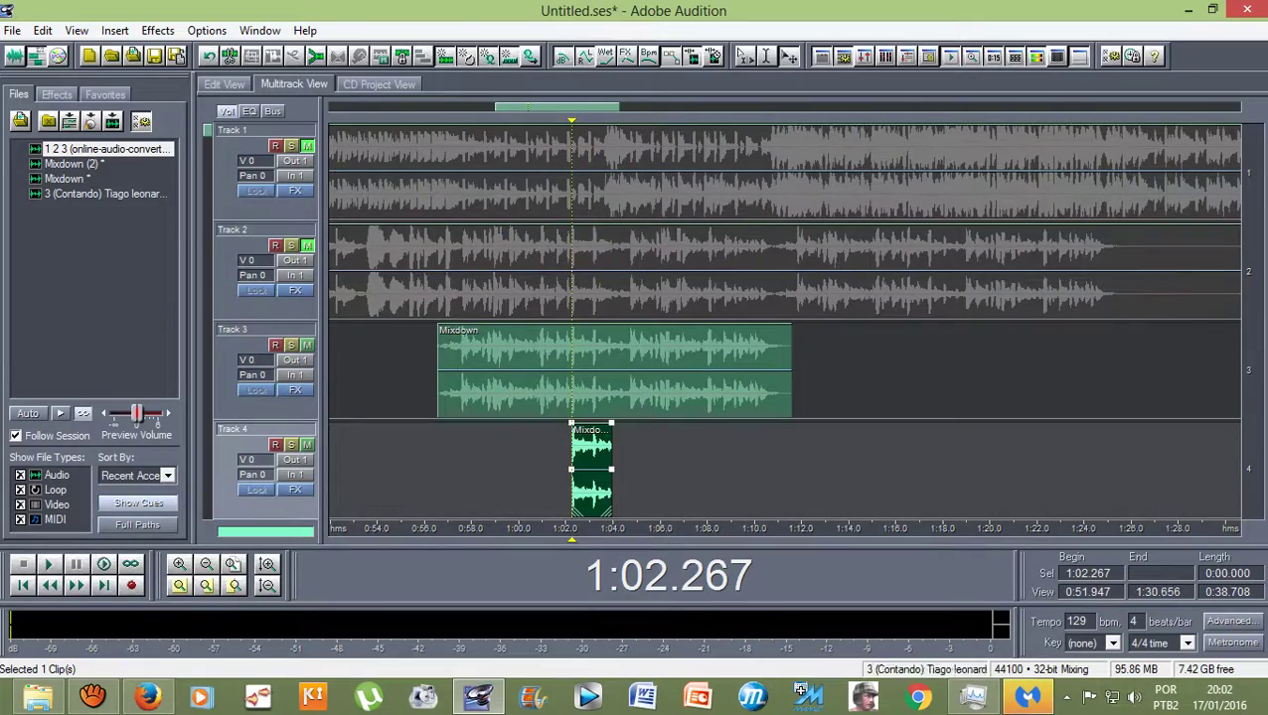
pyautogui.press('8')
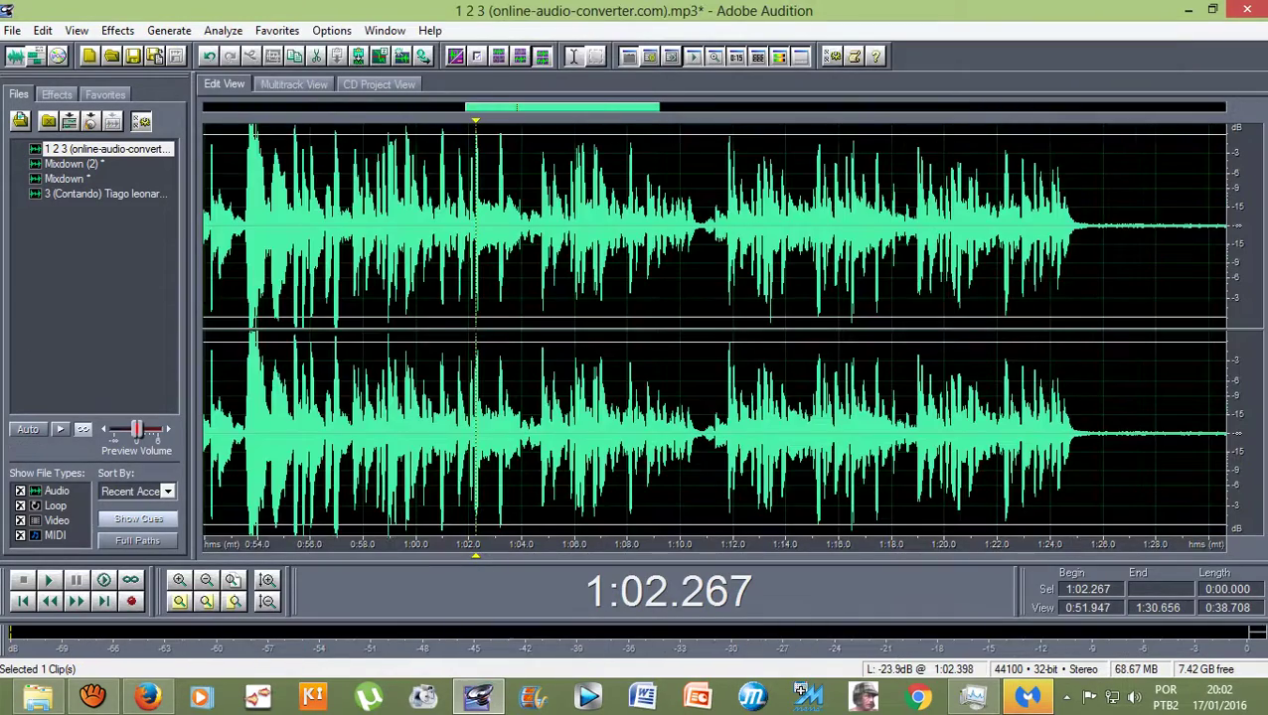
# Select the passage from 1:02.240 to 1:04.275 in the 1 2 3 waveform and listen to it
pyautogui.scroll(5, 489, 225)
pyautogui.moveTo(460, 236); pyautogui.dragTo(900, 243)
pyautogui.scroll(-9, 900, 243)
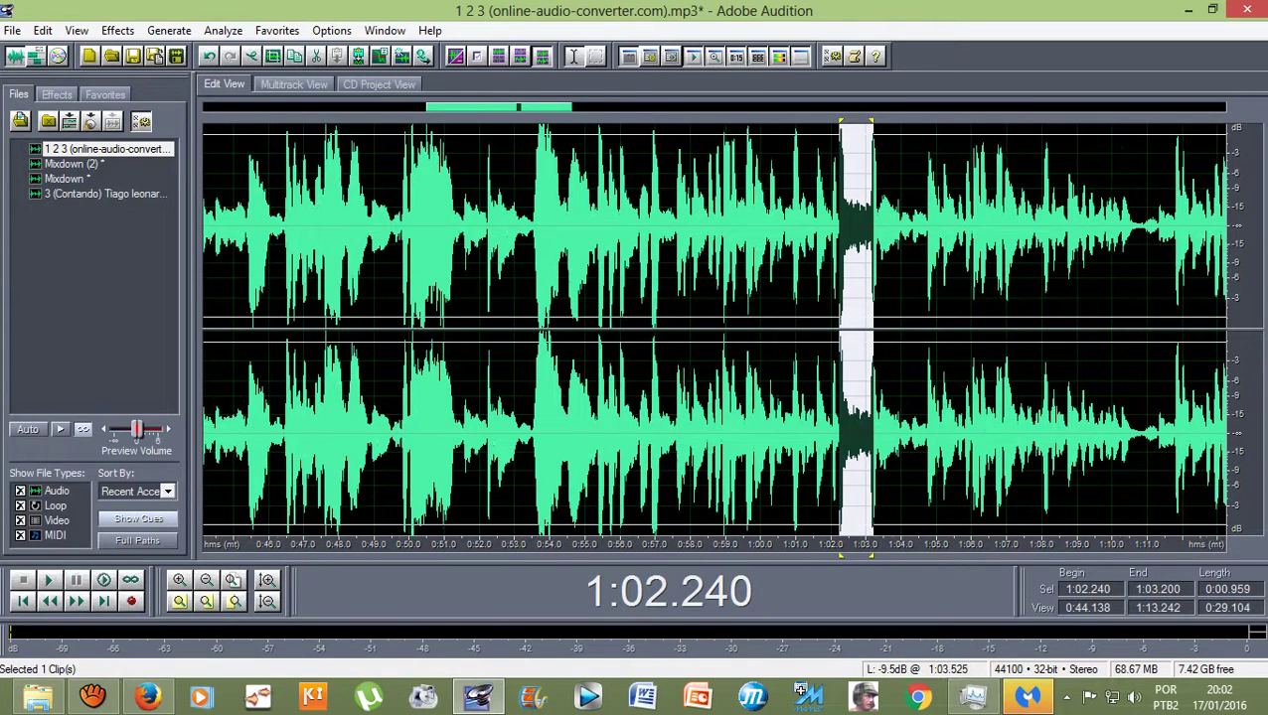
pyautogui.moveTo(872, 120); pyautogui.dragTo(911, 120)
pyautogui.press('space')
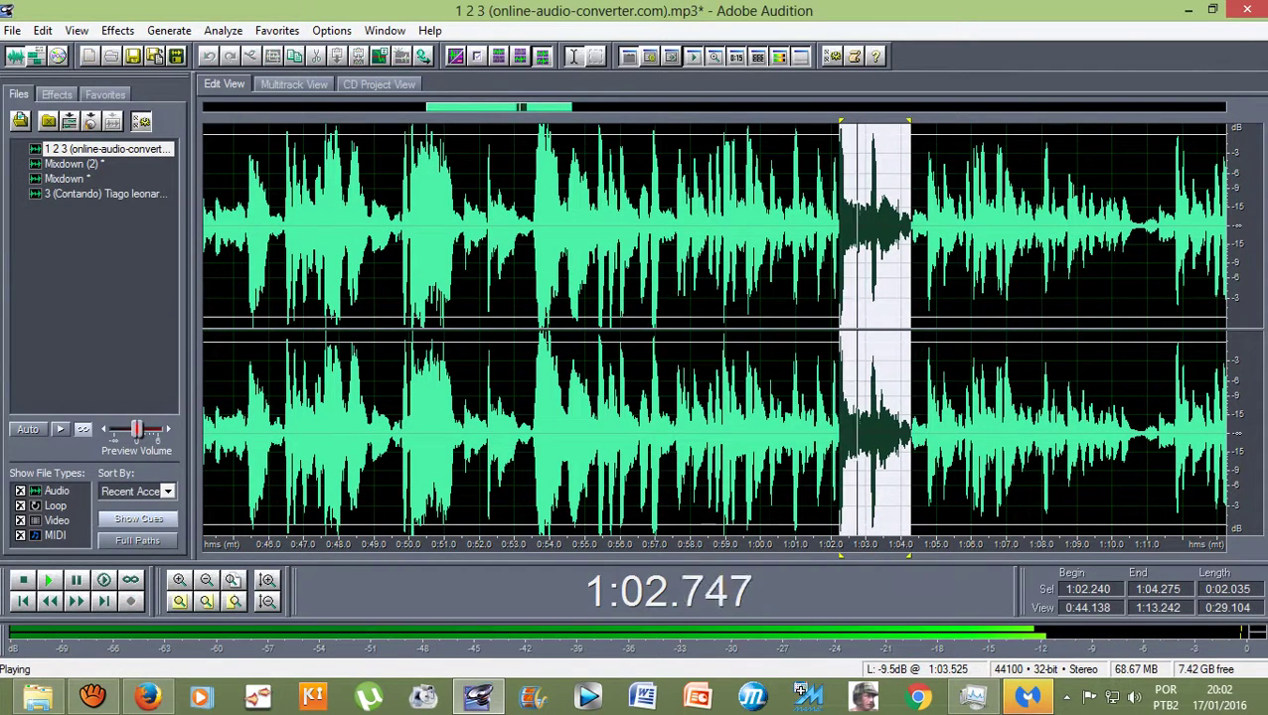
pyautogui.press('=')
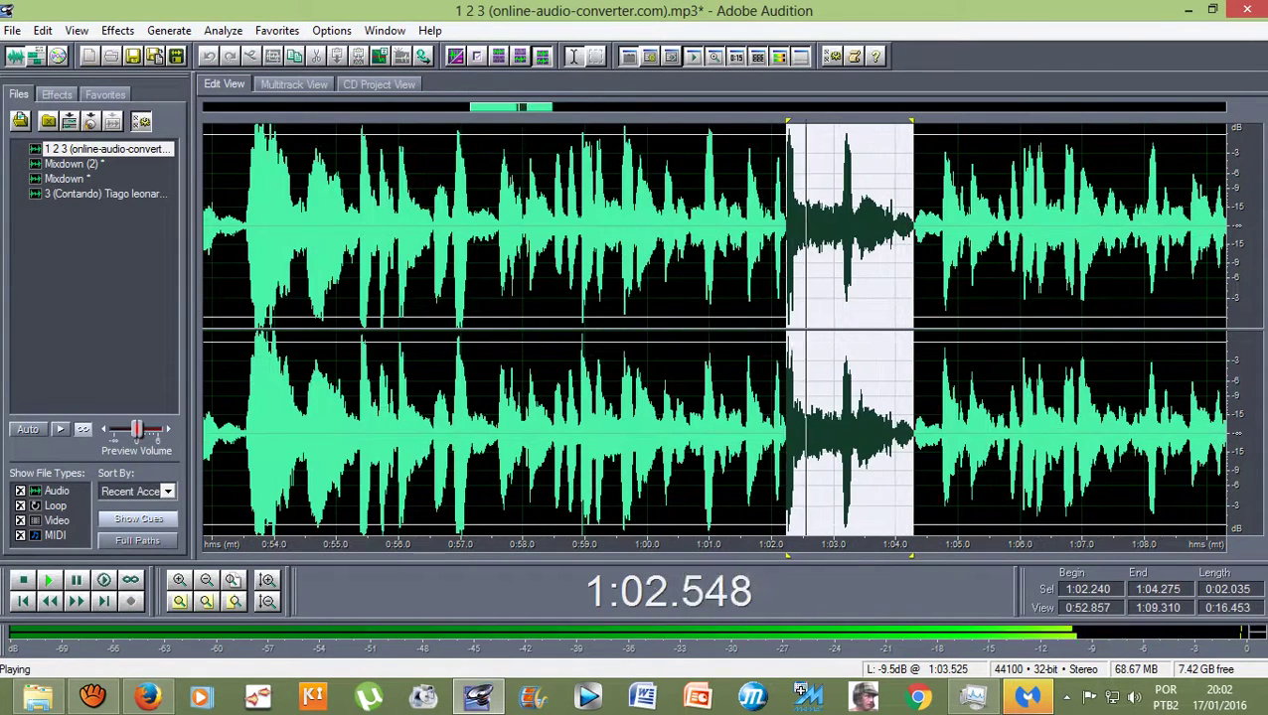
pyautogui.press('space')
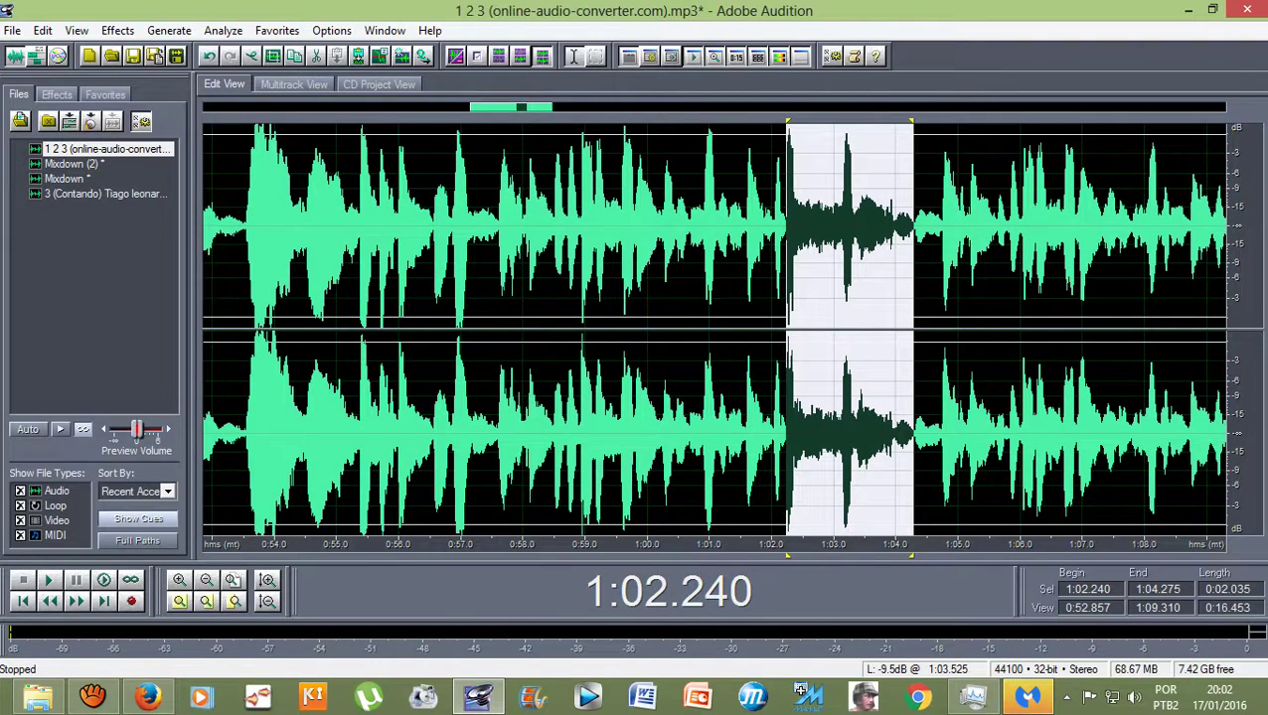
# Fine-tune the start of the selected passage to 1:02.247
pyautogui.press('=')
pyautogui.press('=')
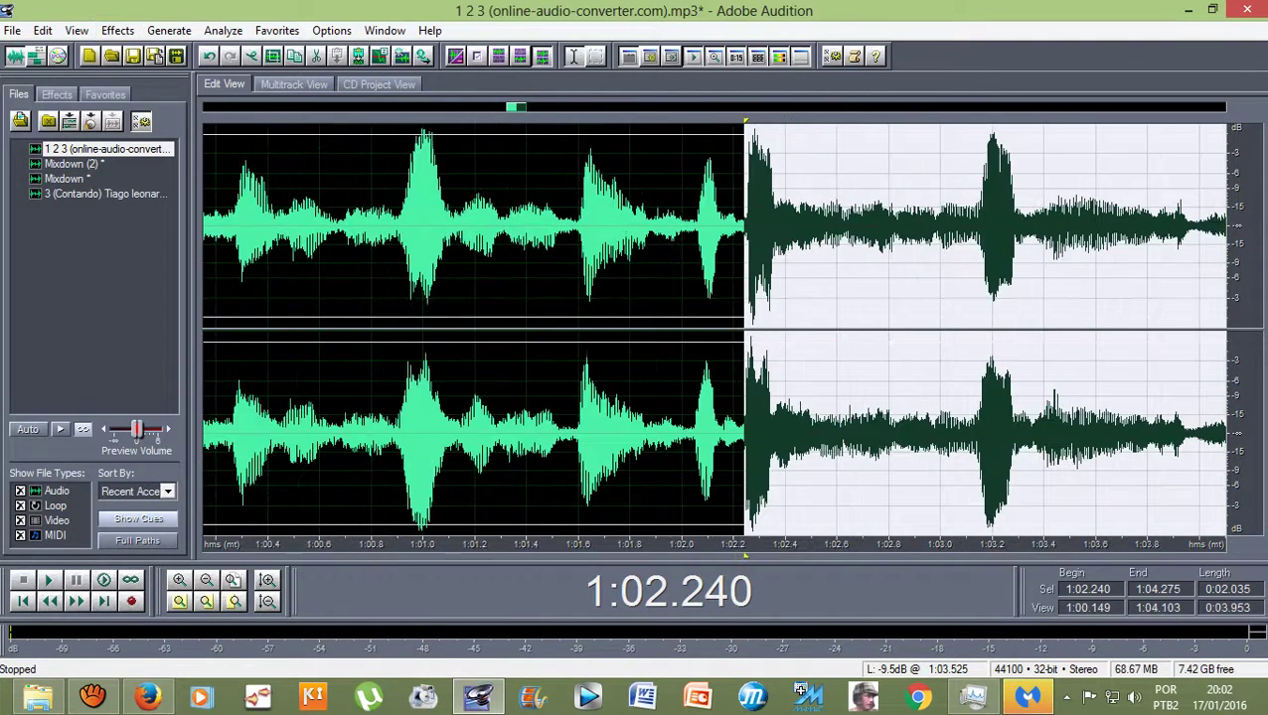
pyautogui.moveTo(745, 122); pyautogui.dragTo(747, 121)
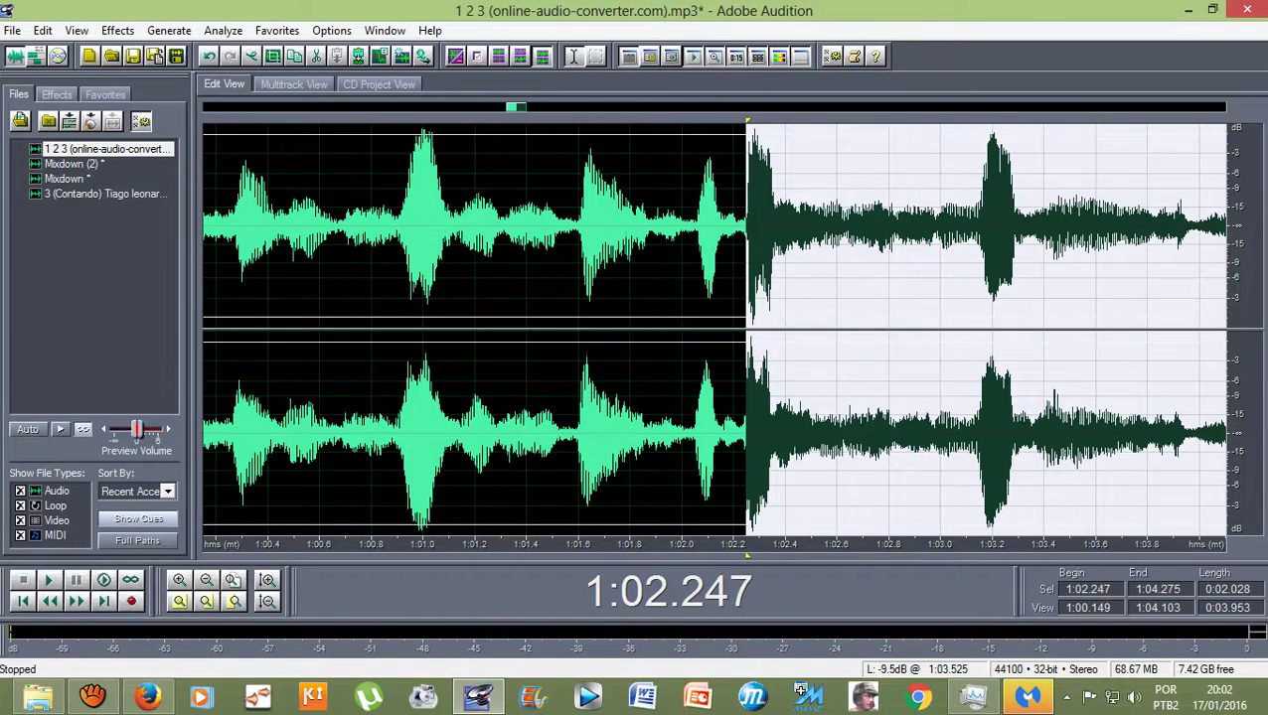
pyautogui.scroll(-4, 747, 121)
pyautogui.press('=')
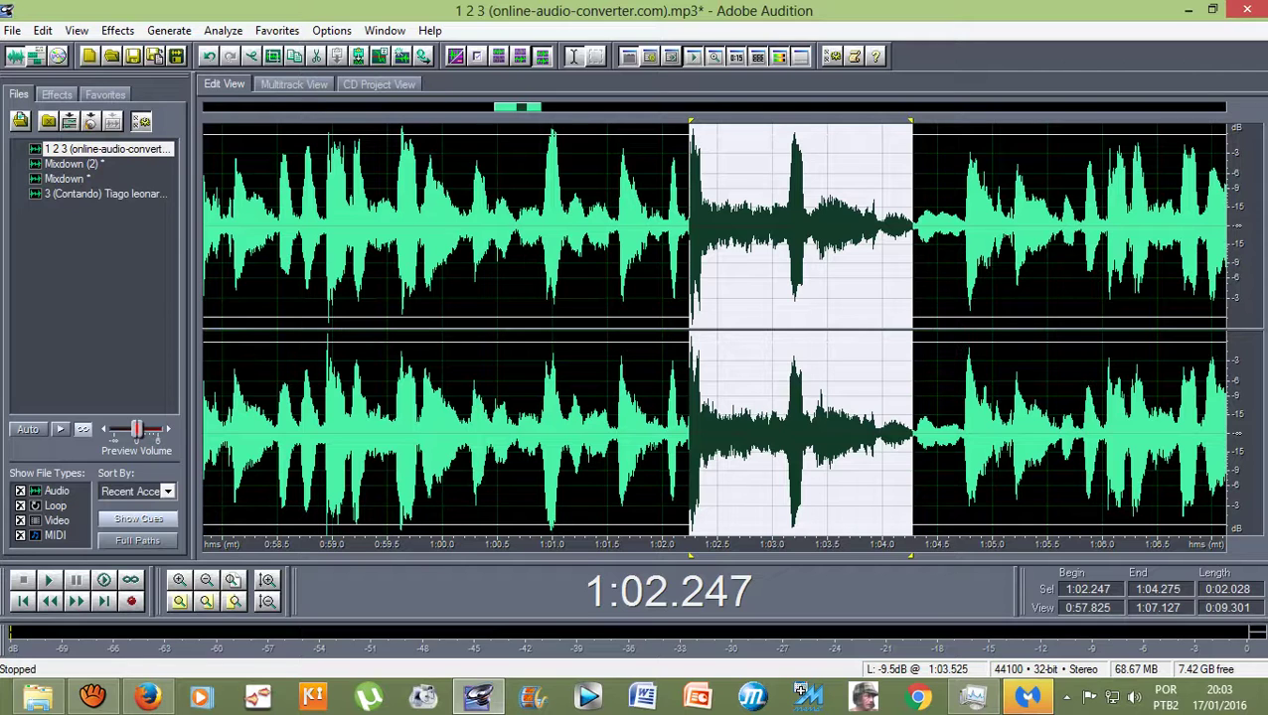
# Silence the selected passage between 1:02.247 and 1:04.275, and clear the selection
pyautogui.click(117, 30)
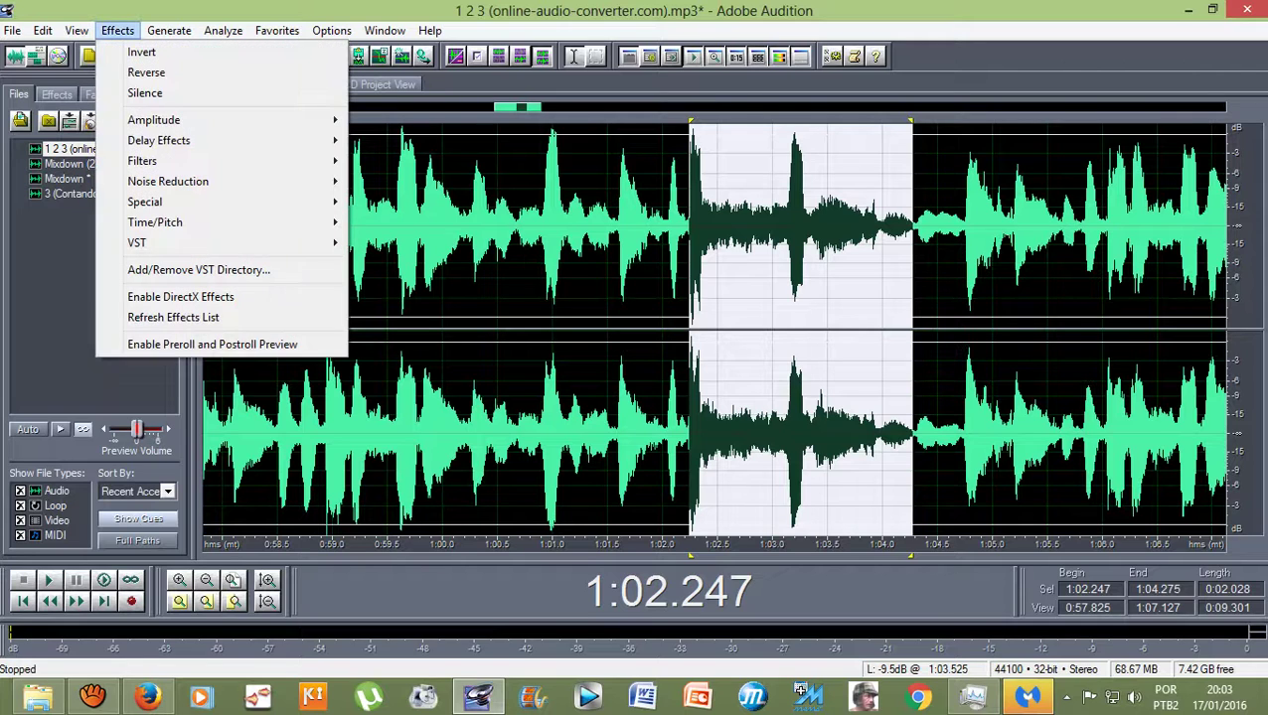
pyautogui.press('Down')
pyautogui.press('Down')
pyautogui.press('Down')
pyautogui.press('Return')
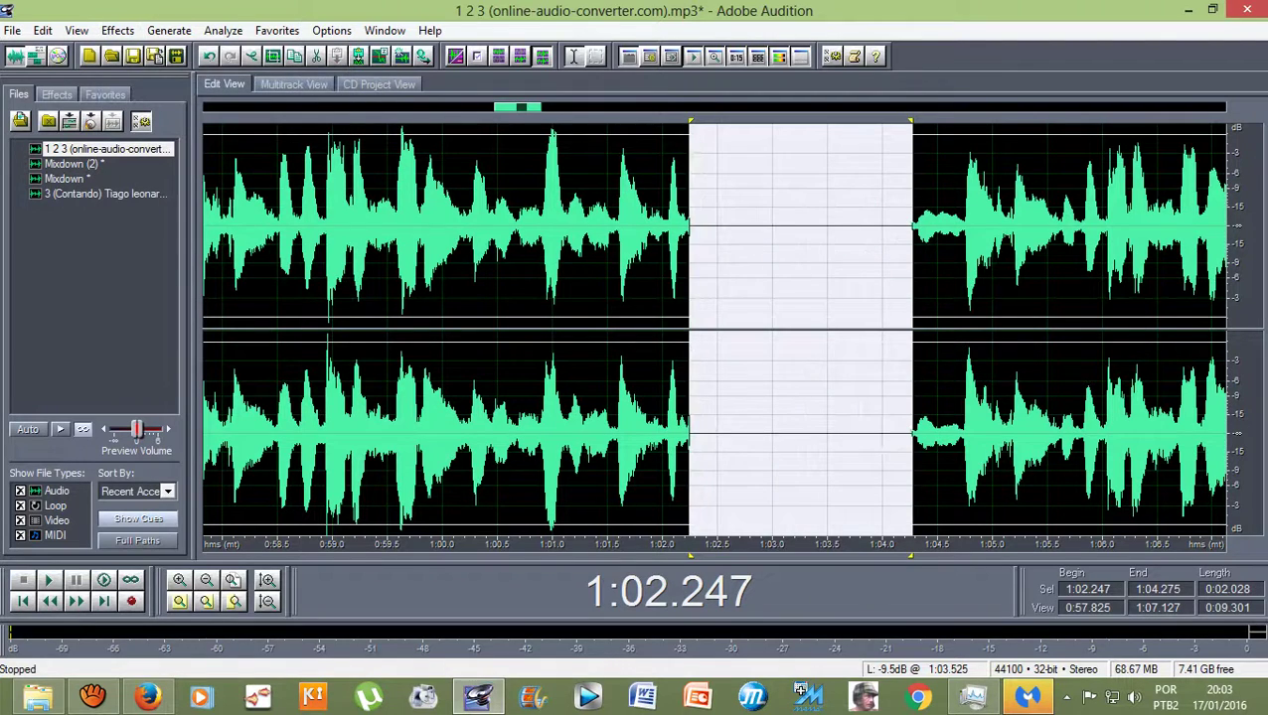
pyautogui.click(510, 239)
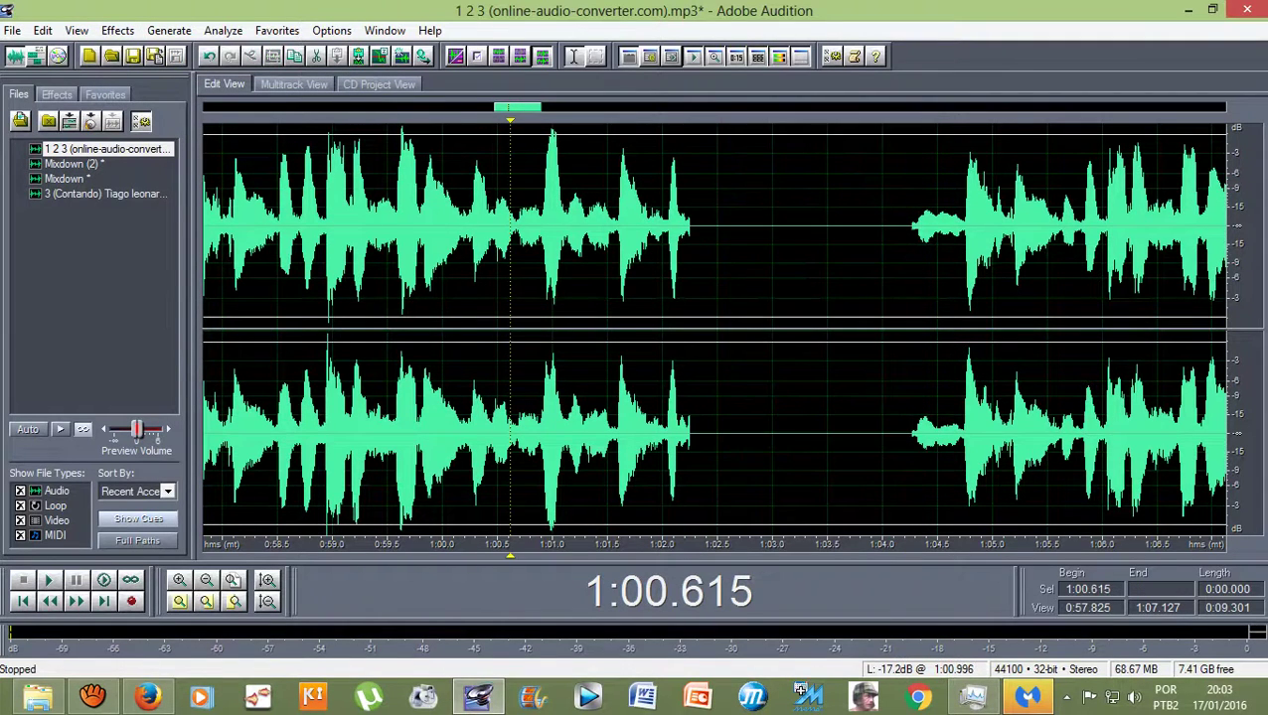
pyautogui.click(749, 238)
pyautogui.click(406, 239)
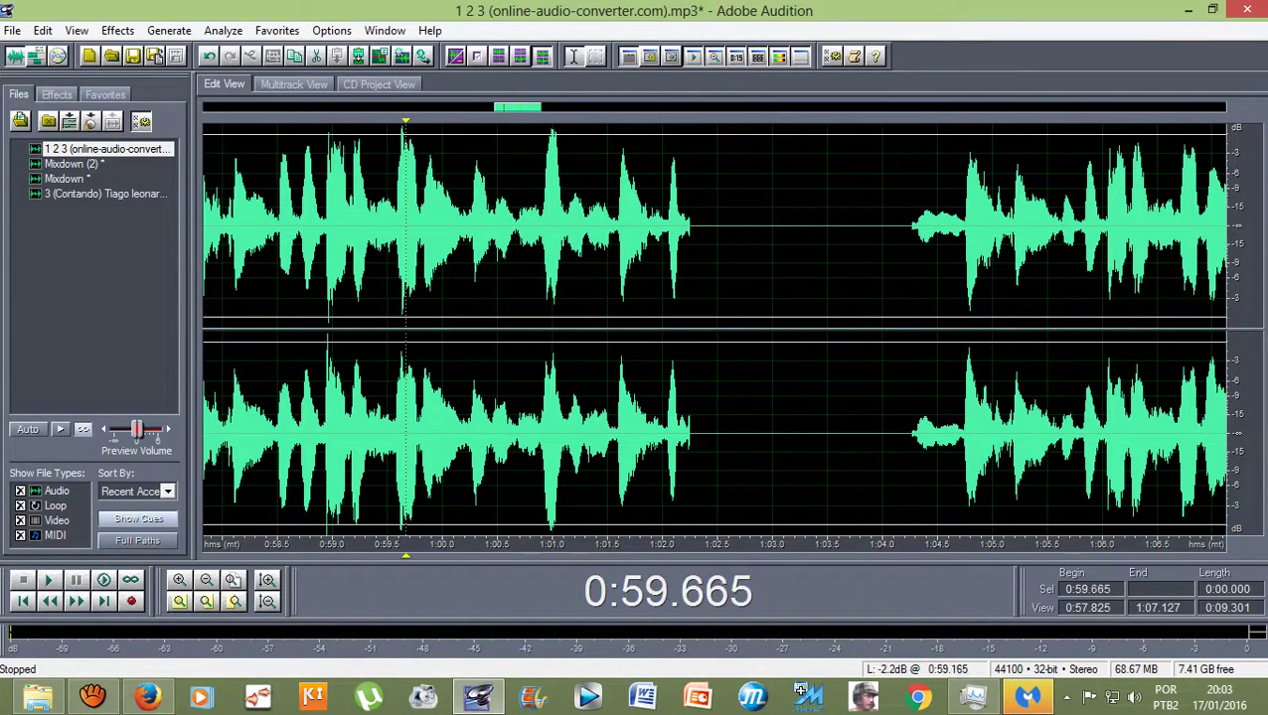
# Return to the multitrack session and place the cursor at the start of the Track 3 Mixdown clip, at 0:56.555
pyautogui.press('F12')
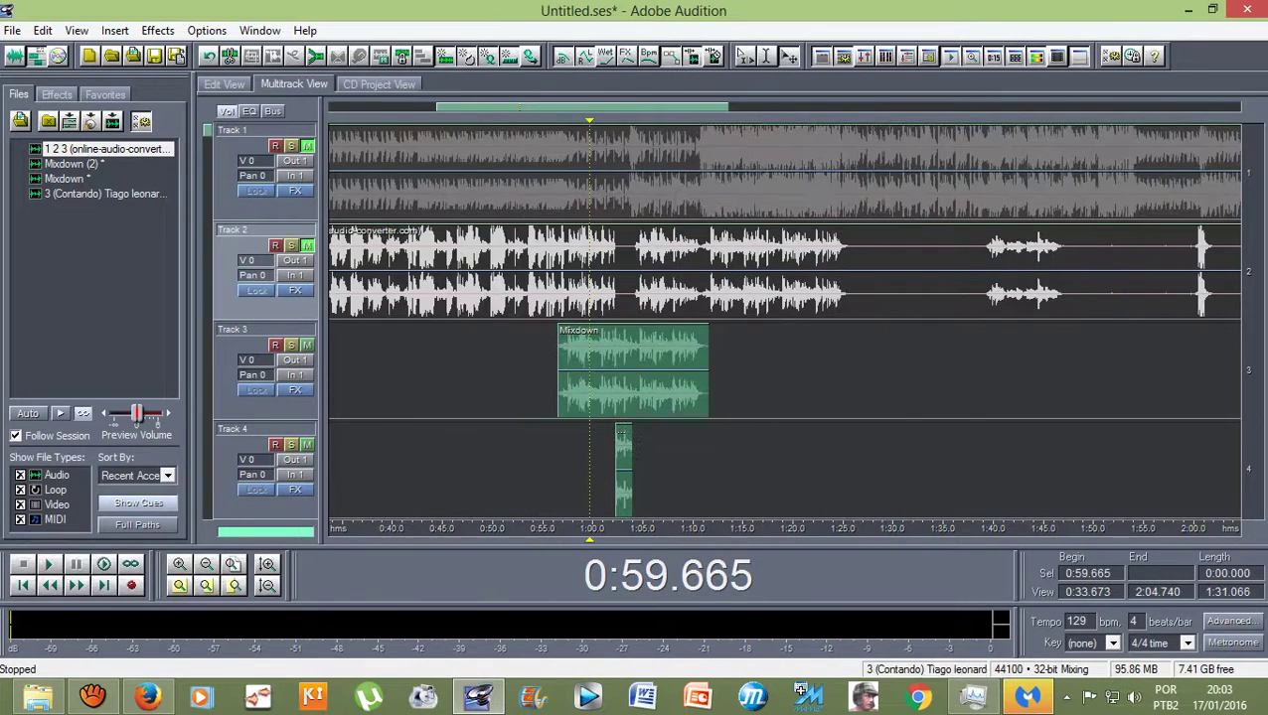
pyautogui.scroll(-2, 633, 446)
pyautogui.scroll(1, 626, 298)
pyautogui.scroll(-1, 620, 109)
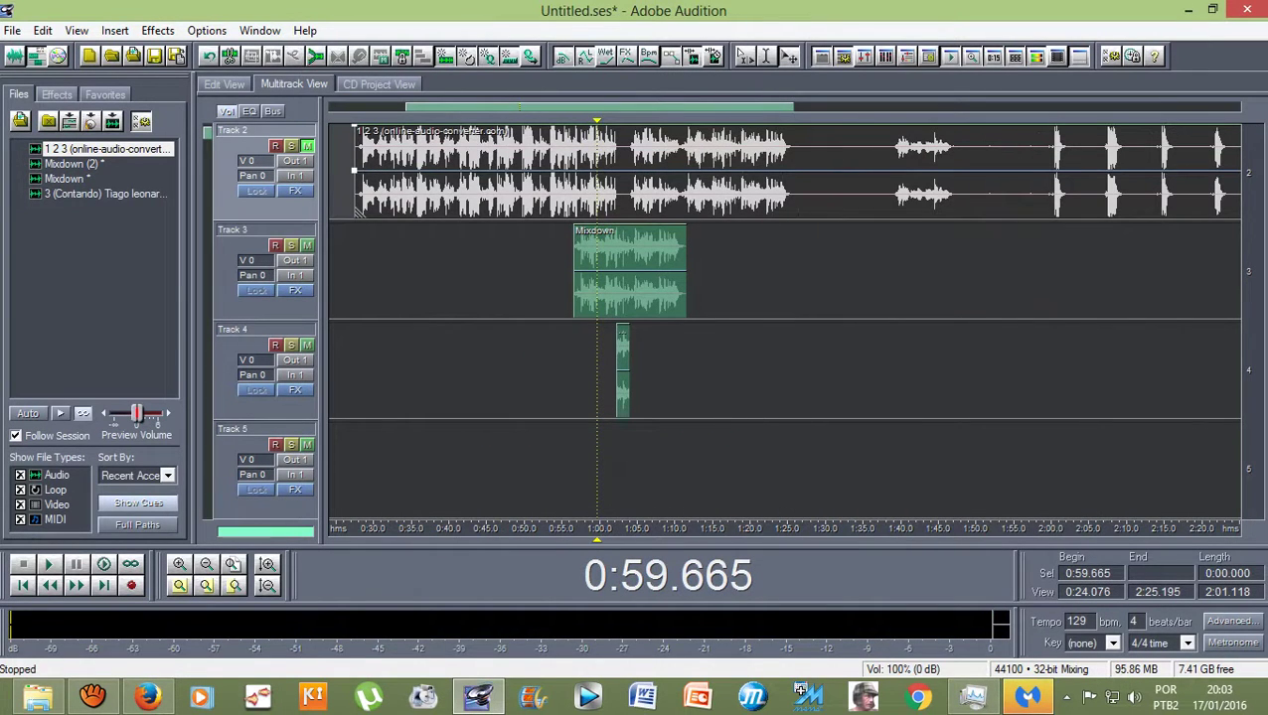
pyautogui.moveTo(596, 122); pyautogui.dragTo(575, 122)
pyautogui.scroll(1, 575, 169)
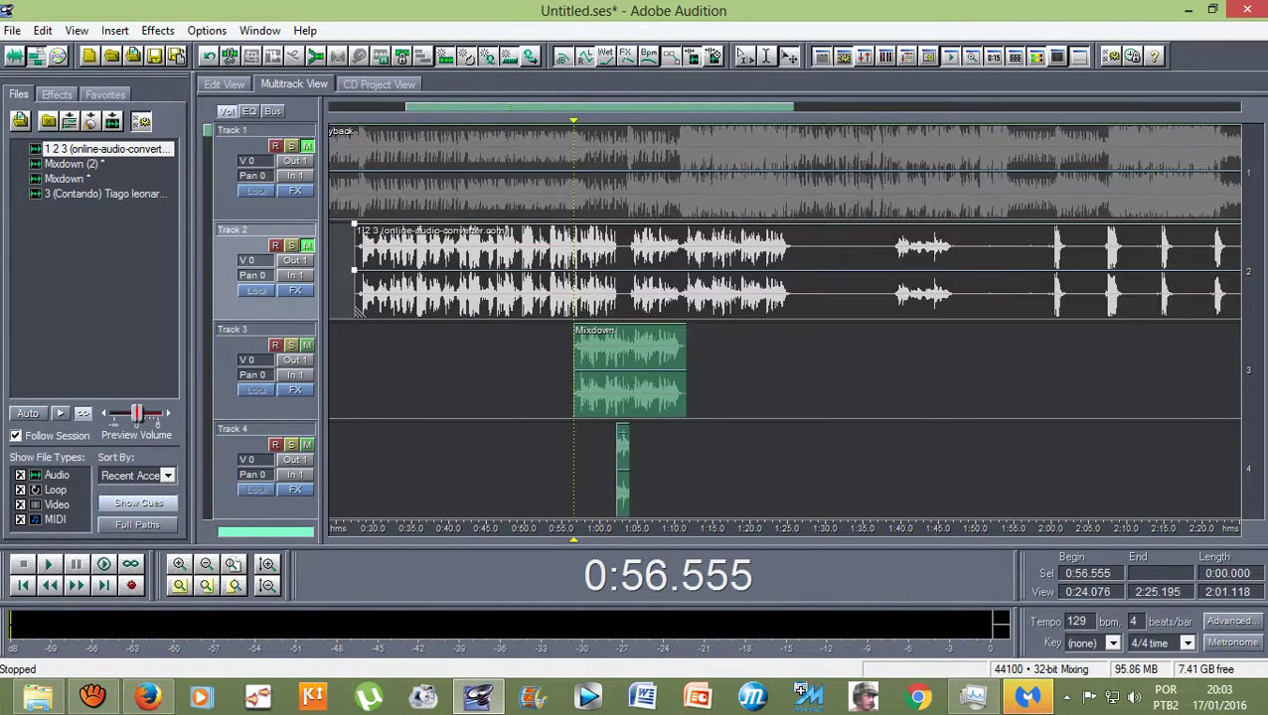
# Unmute Track 2 and play the session from 0:56.555 to hear the vocal tracks together
pyautogui.scroll(-1, 574, 108)
pyautogui.click(307, 246)
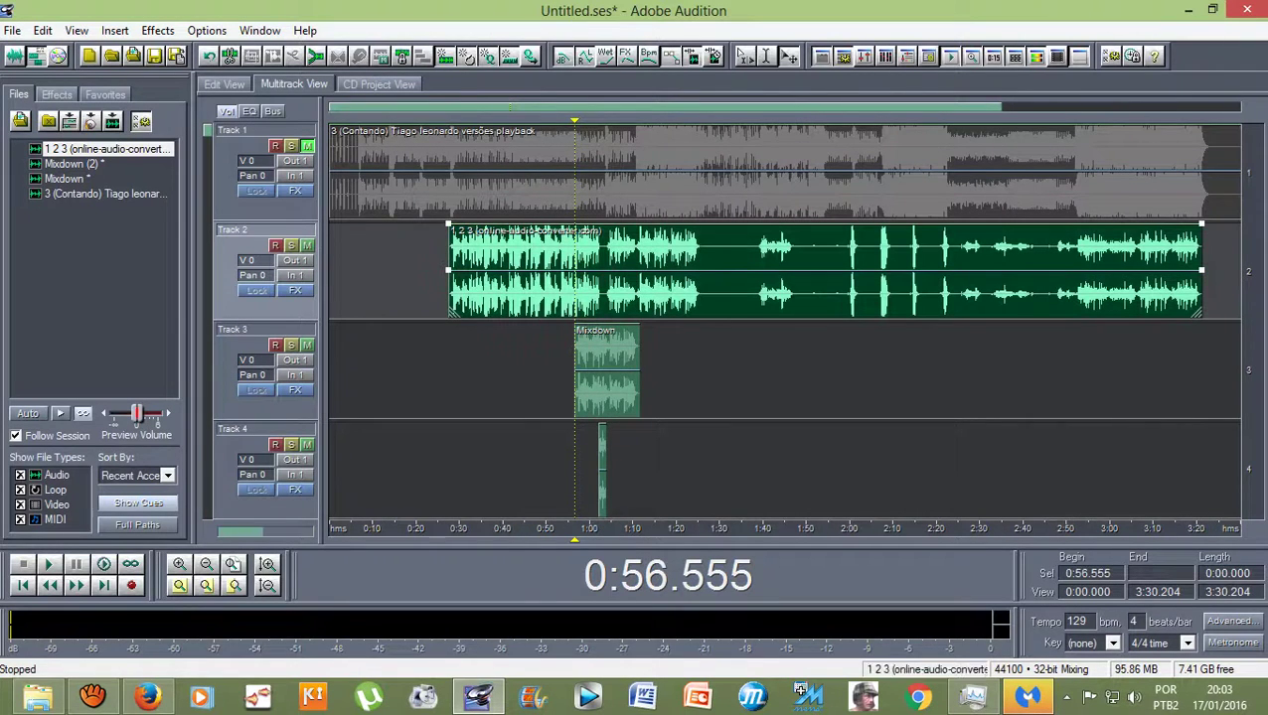
pyautogui.press('space')
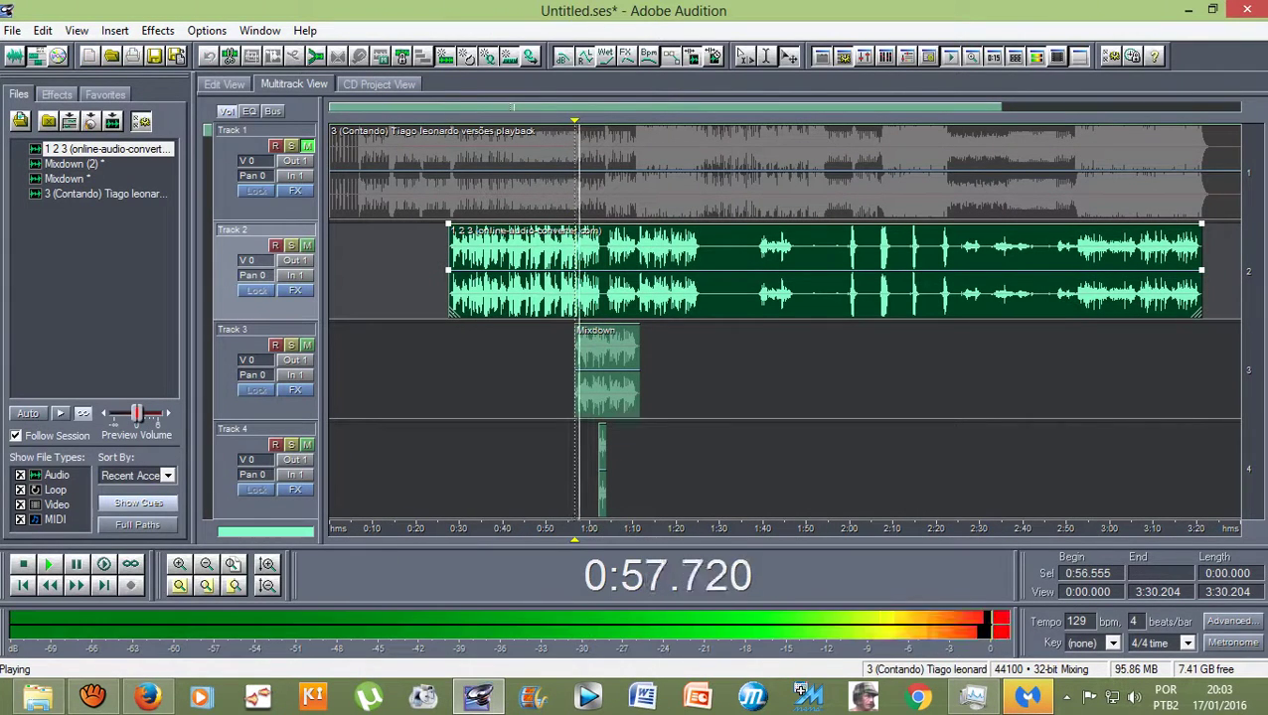
pyautogui.scroll(1, 602, 433)
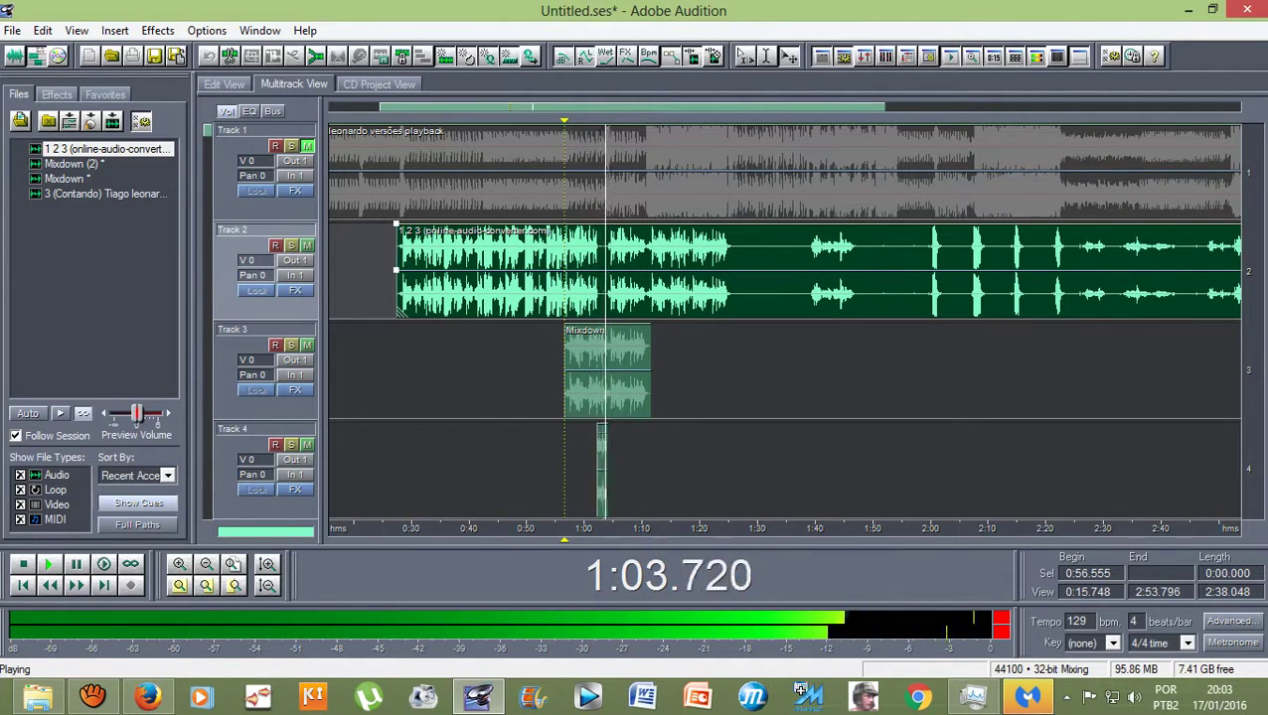
# Replay the multitrack session from 0:56.555 to hear the passage where the Track 4 clip overlaps the other vocals
pyautogui.press('space')
pyautogui.press('space')
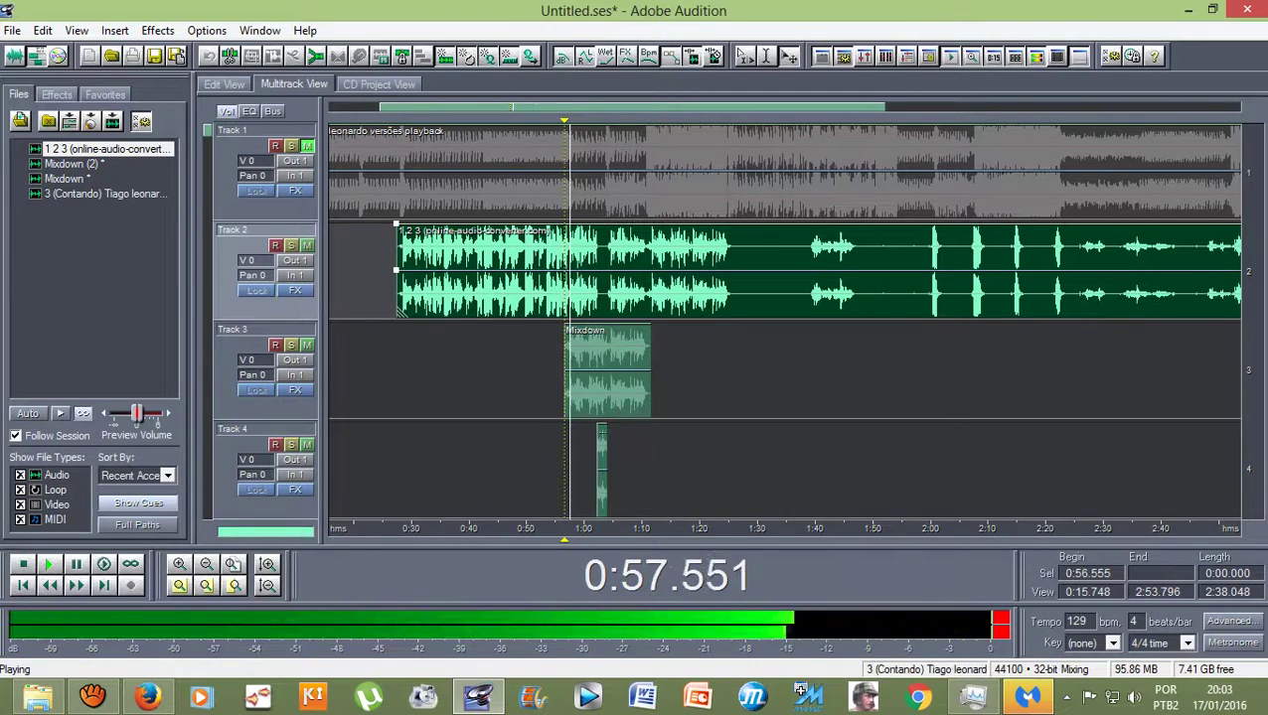
pyautogui.scroll(-1, 586, 171)
pyautogui.scroll(3, 587, 127)
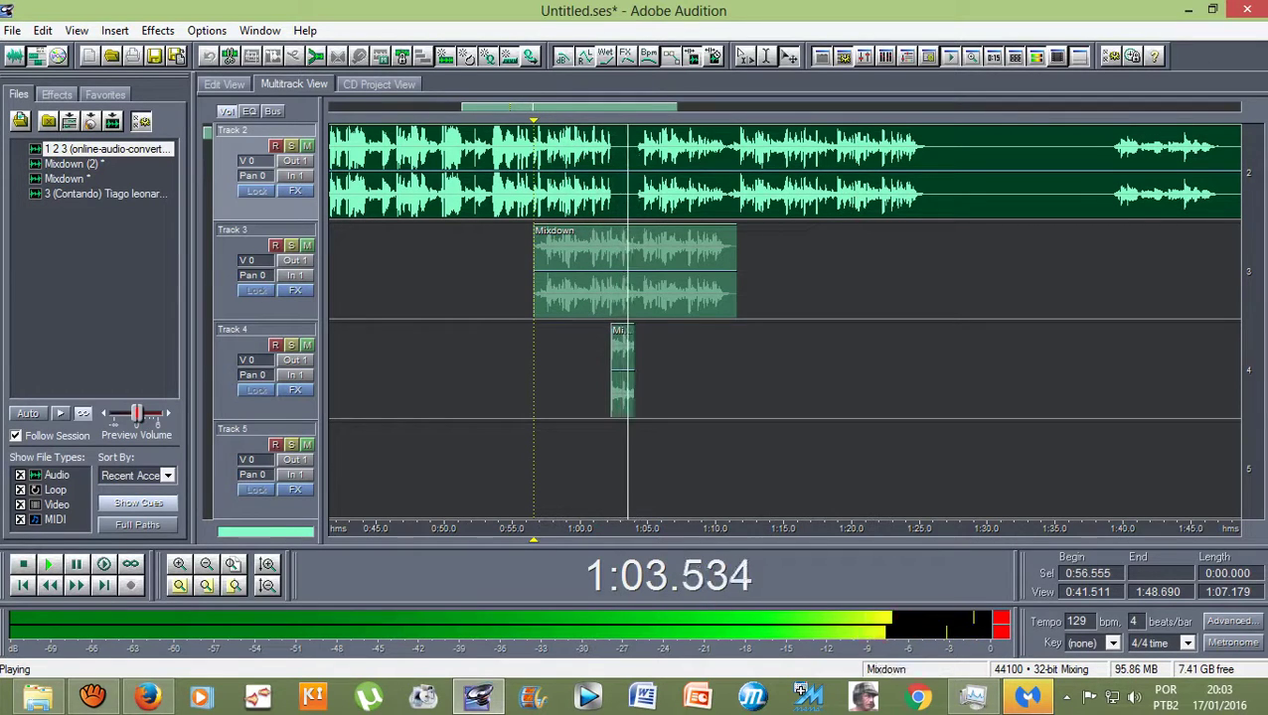
pyautogui.press('space')
# Open the Track 4 Mixdown (2) clip in the waveform editor and audition it from several points
pyautogui.doubleClick(621, 368)
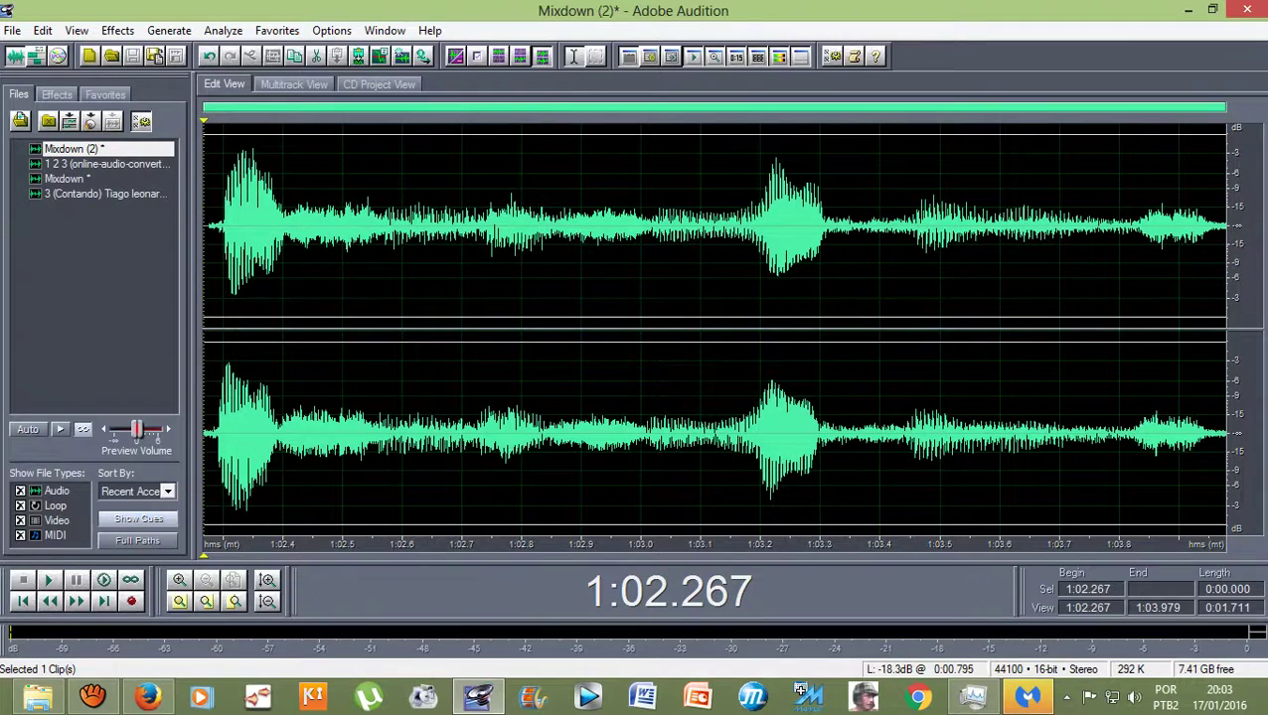
pyautogui.click(677, 368)
pyautogui.press('space')
pyautogui.click(449, 368)
pyautogui.press('space')
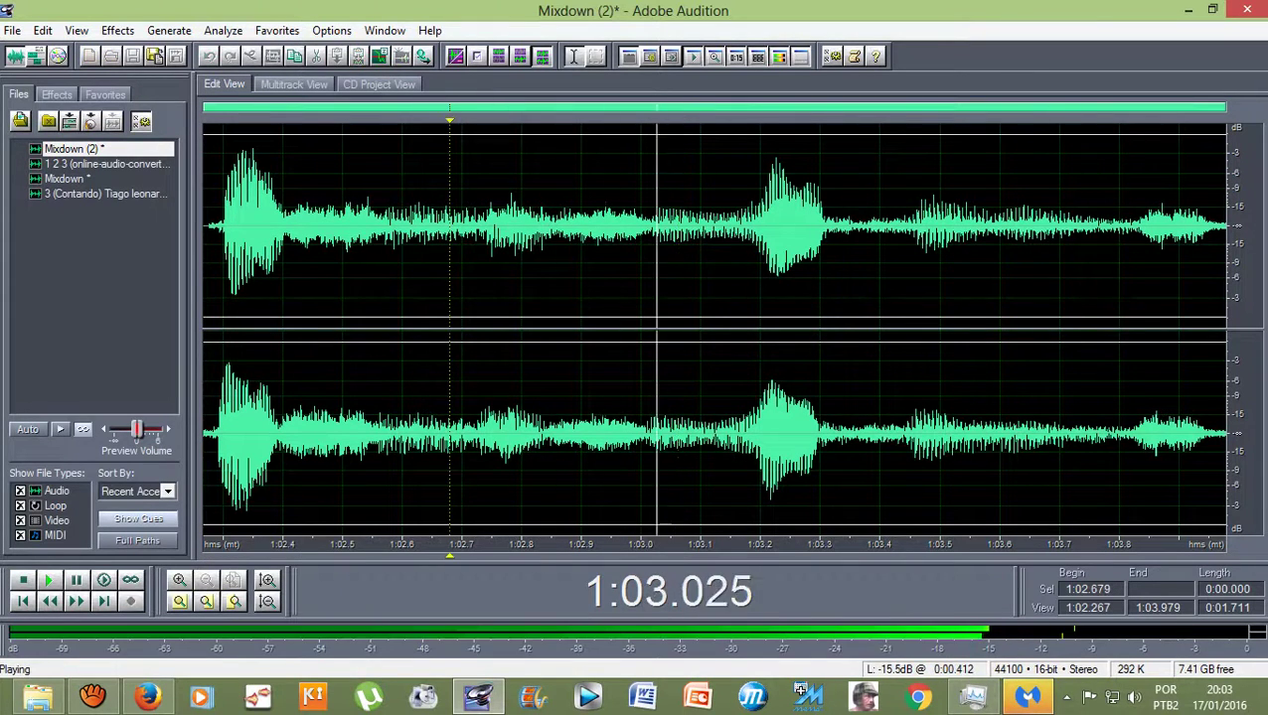
pyautogui.press('space')
pyautogui.click(243, 368)
pyautogui.press('space')
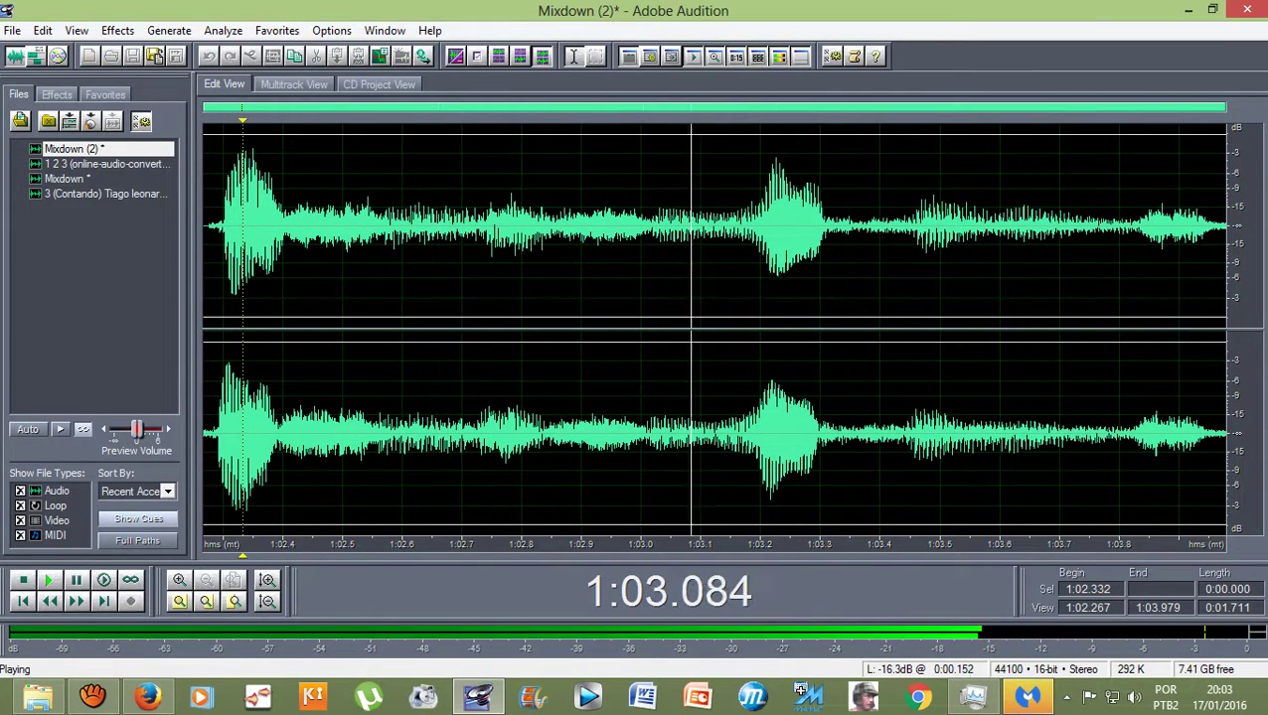
pyautogui.press('space')
pyautogui.moveTo(208, 298); pyautogui.dragTo(1230, 298)
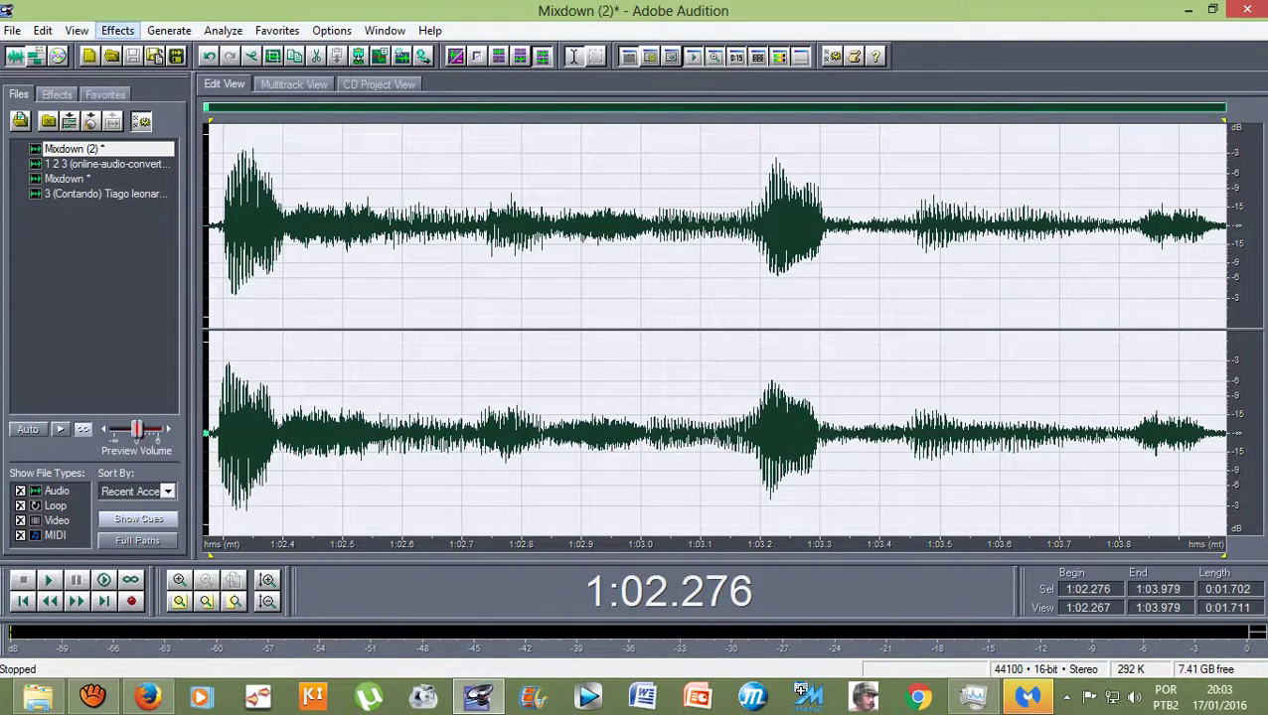
pyautogui.click(117, 30)
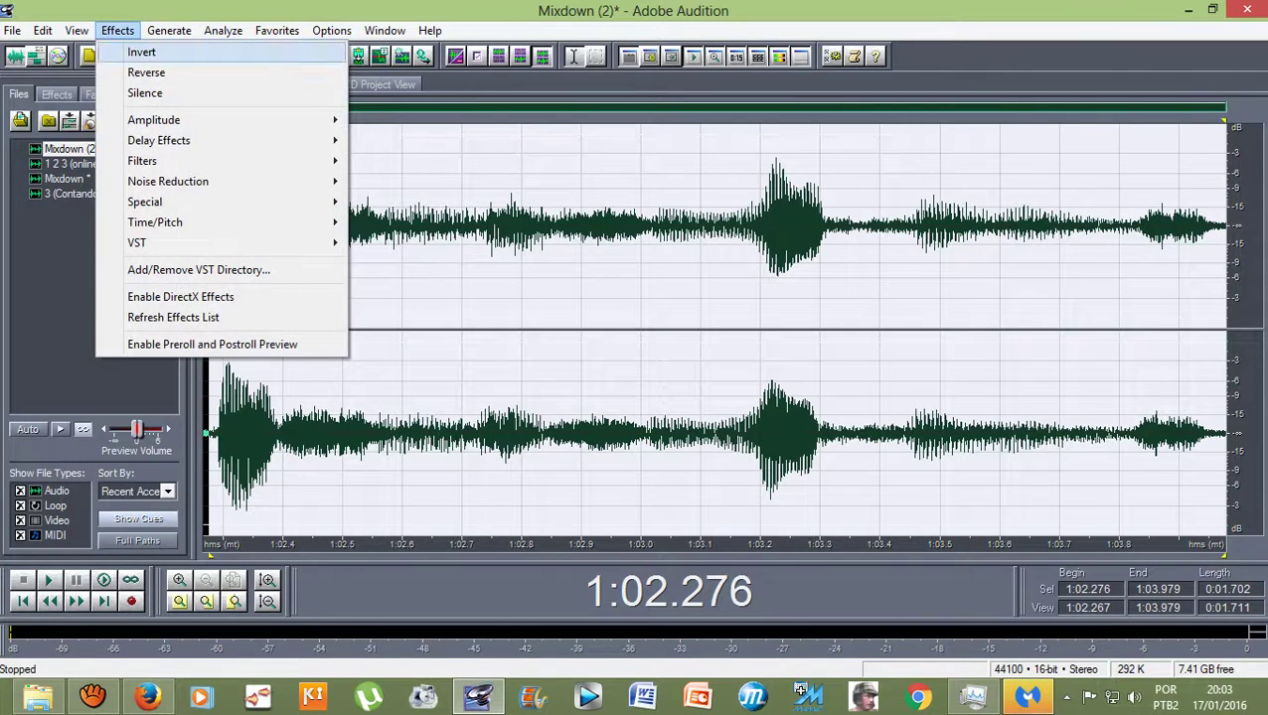
pyautogui.click(257, 299)
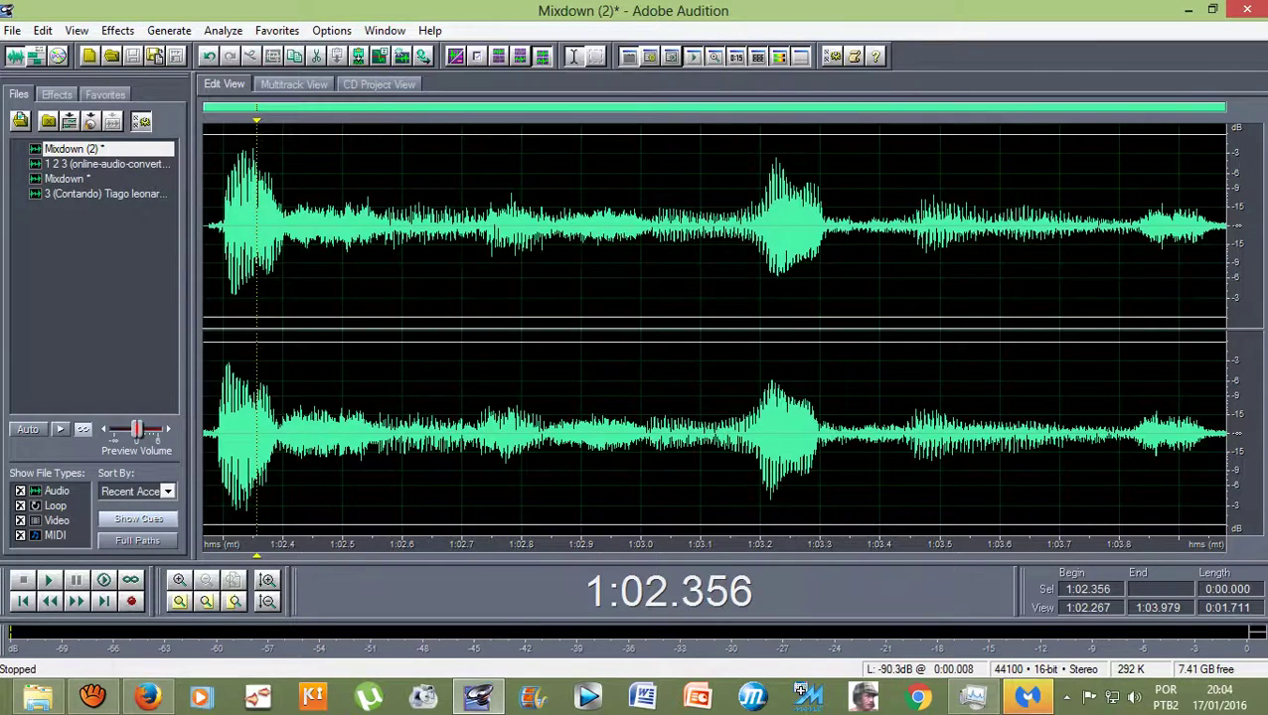
# Select Mixdown (2) from 1:02.274 to its end at 1:03.979 and apply the Auto-Tune Evo VST effect in C Minor
pyautogui.moveTo(209, 167); pyautogui.dragTo(1226, 181)
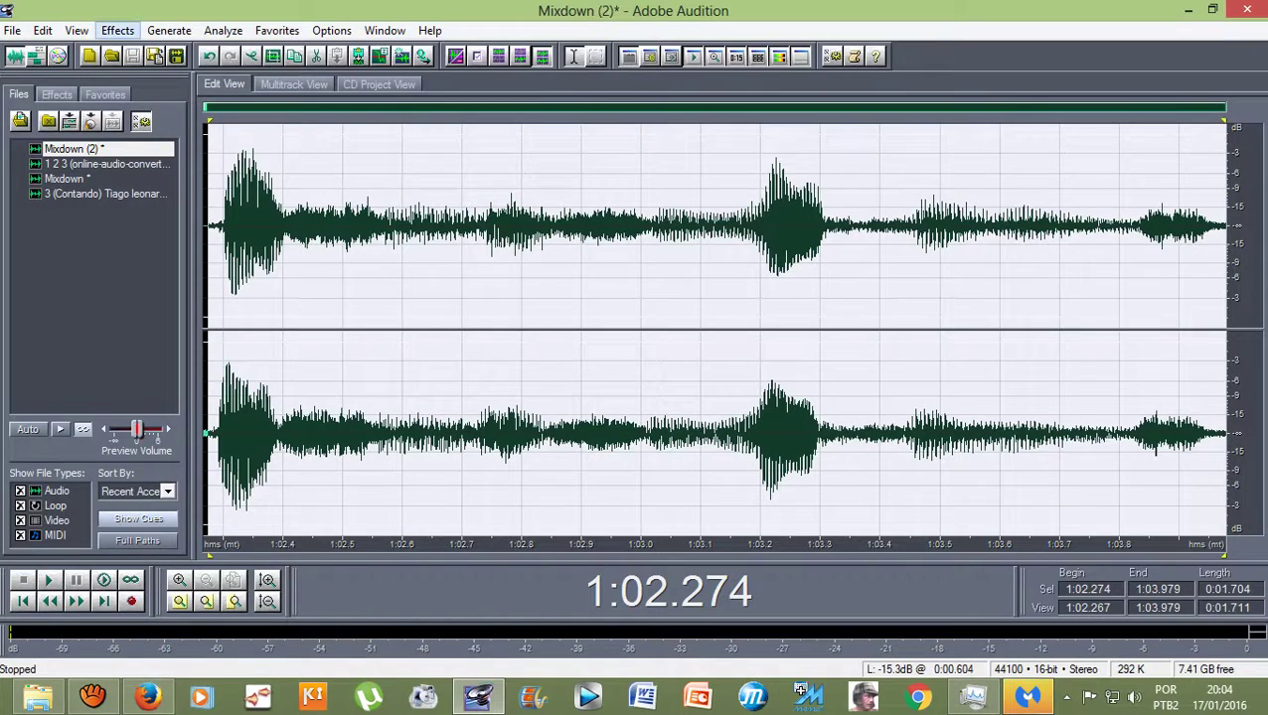
pyautogui.click(117, 30)
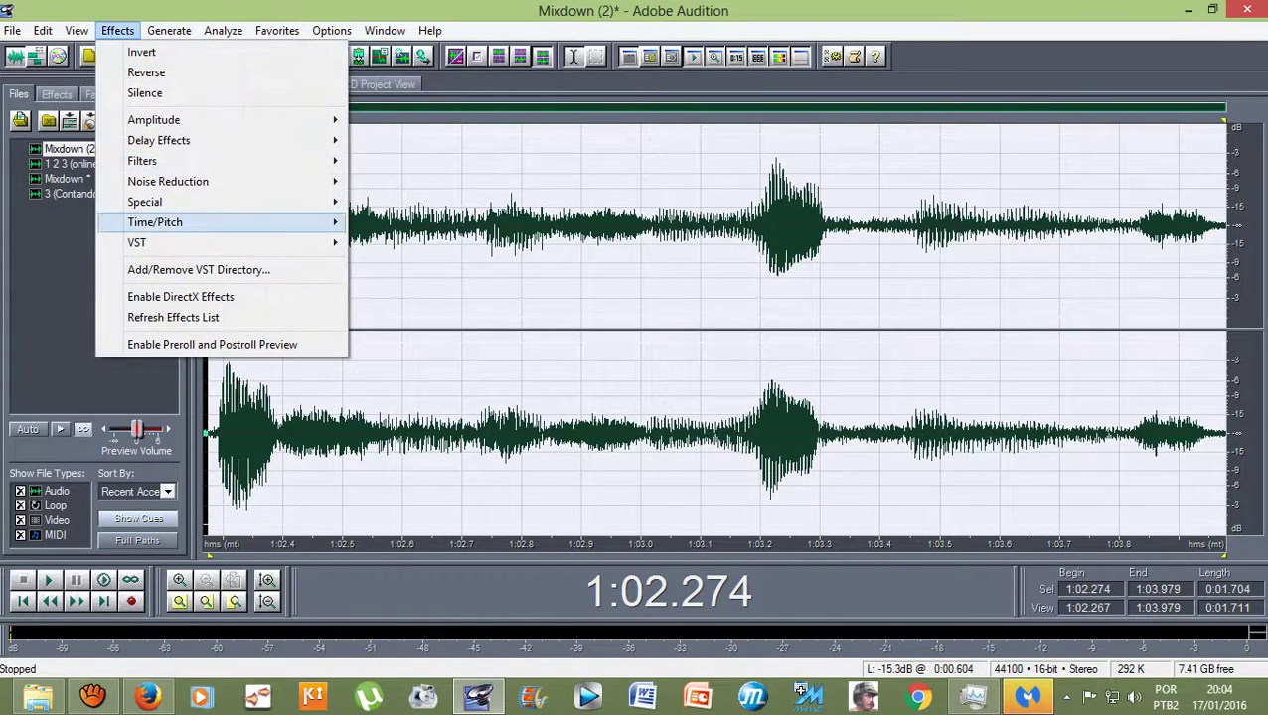
pyautogui.moveTo(219, 243)
pyautogui.click(428, 243)
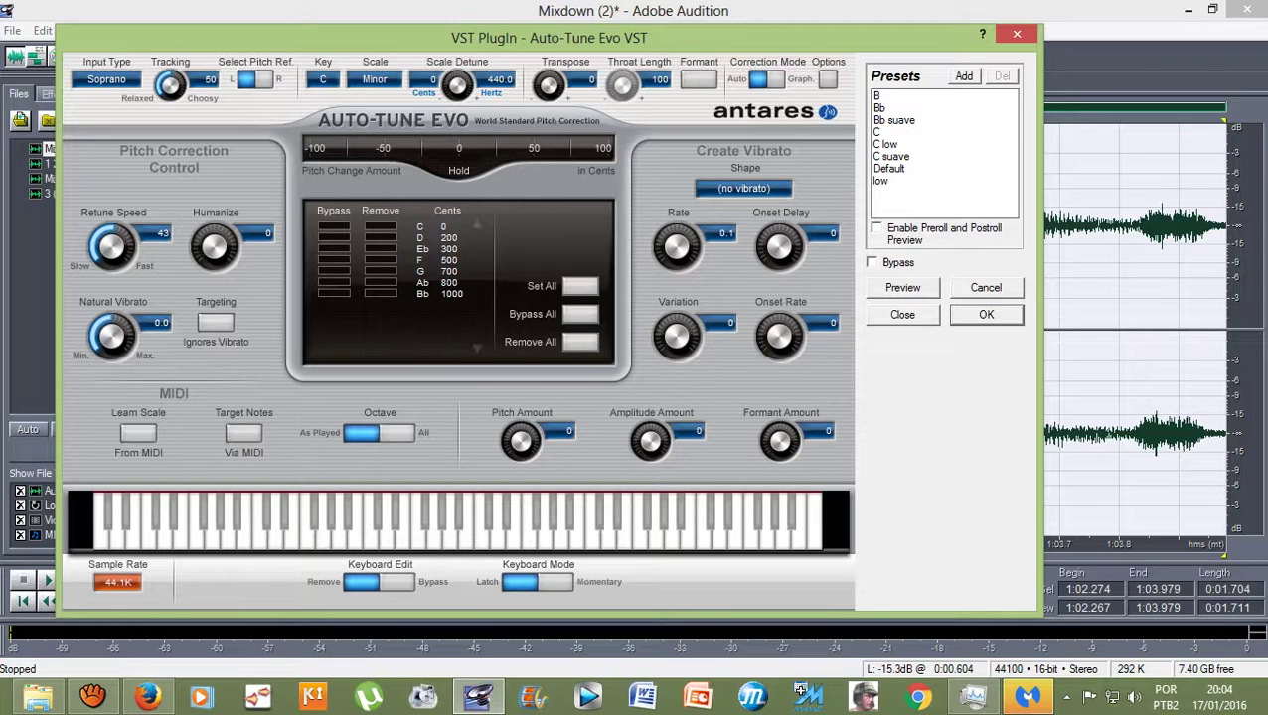
pyautogui.click(985, 314)
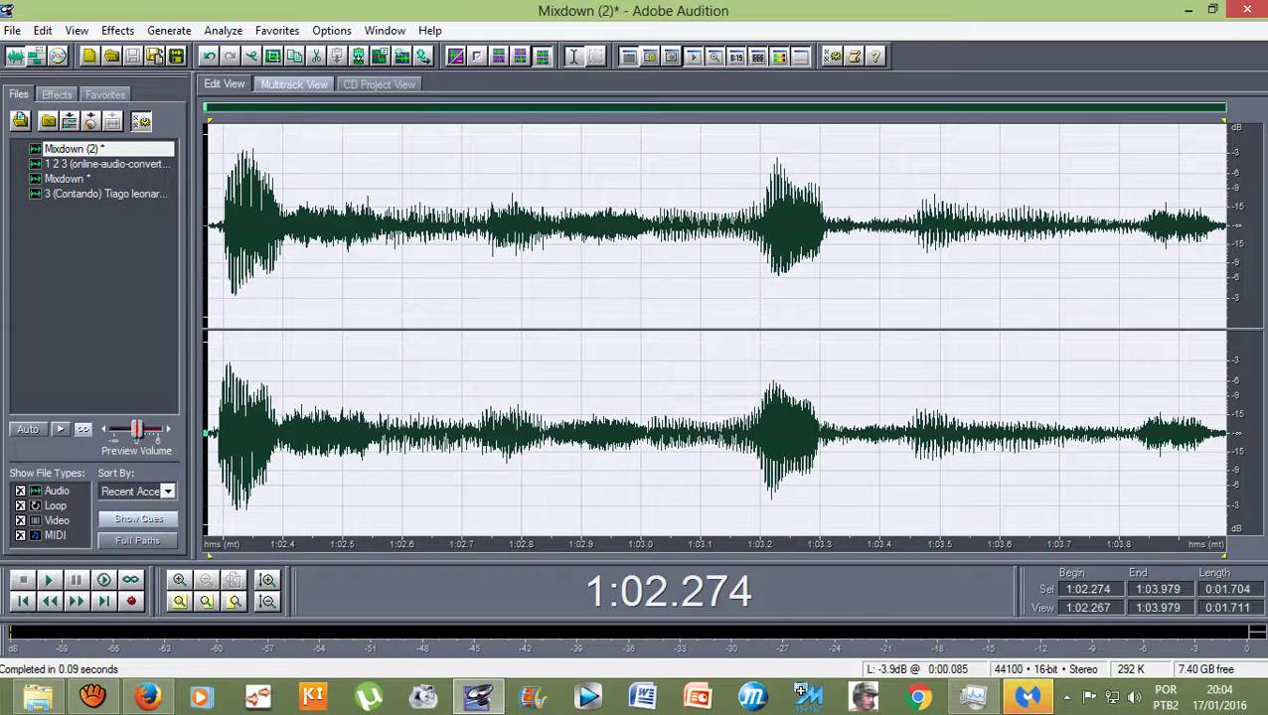
# Open the Track 3 Mixdown clip in the waveform editor and play its passage between 1:02.274 and 1:03.979
pyautogui.press('F12')
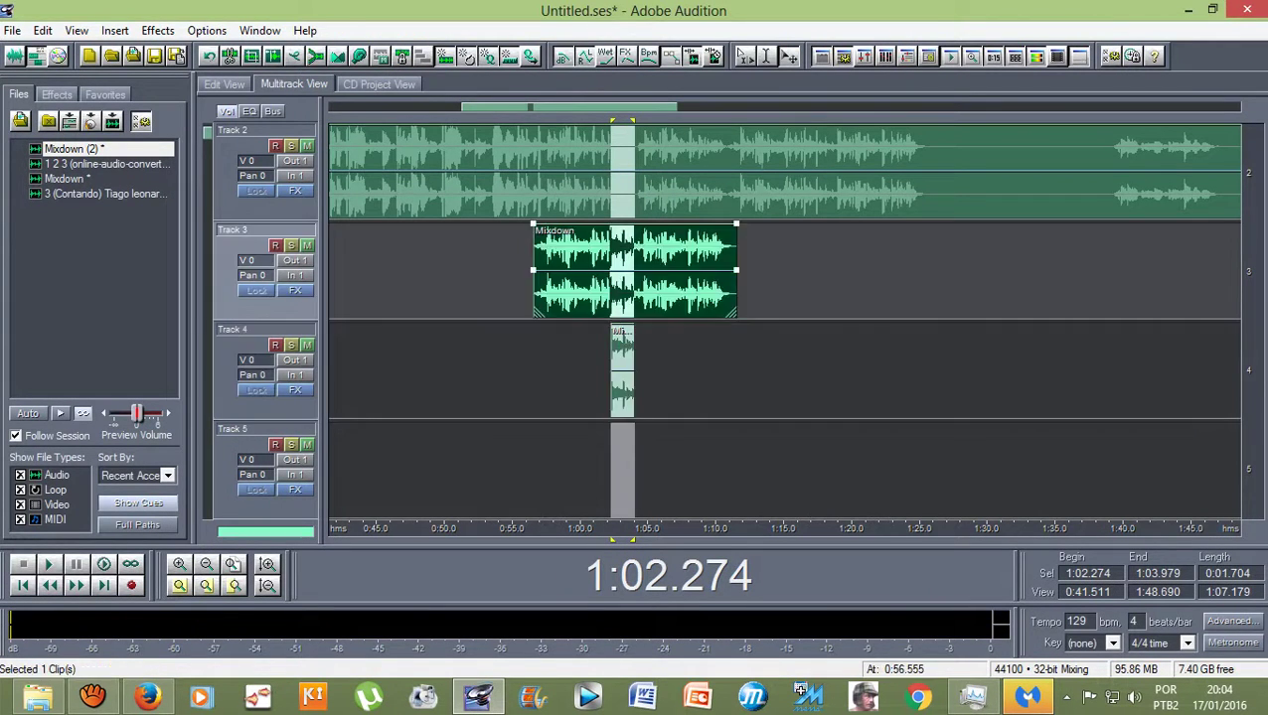
pyautogui.press('F12')
pyautogui.press('space')
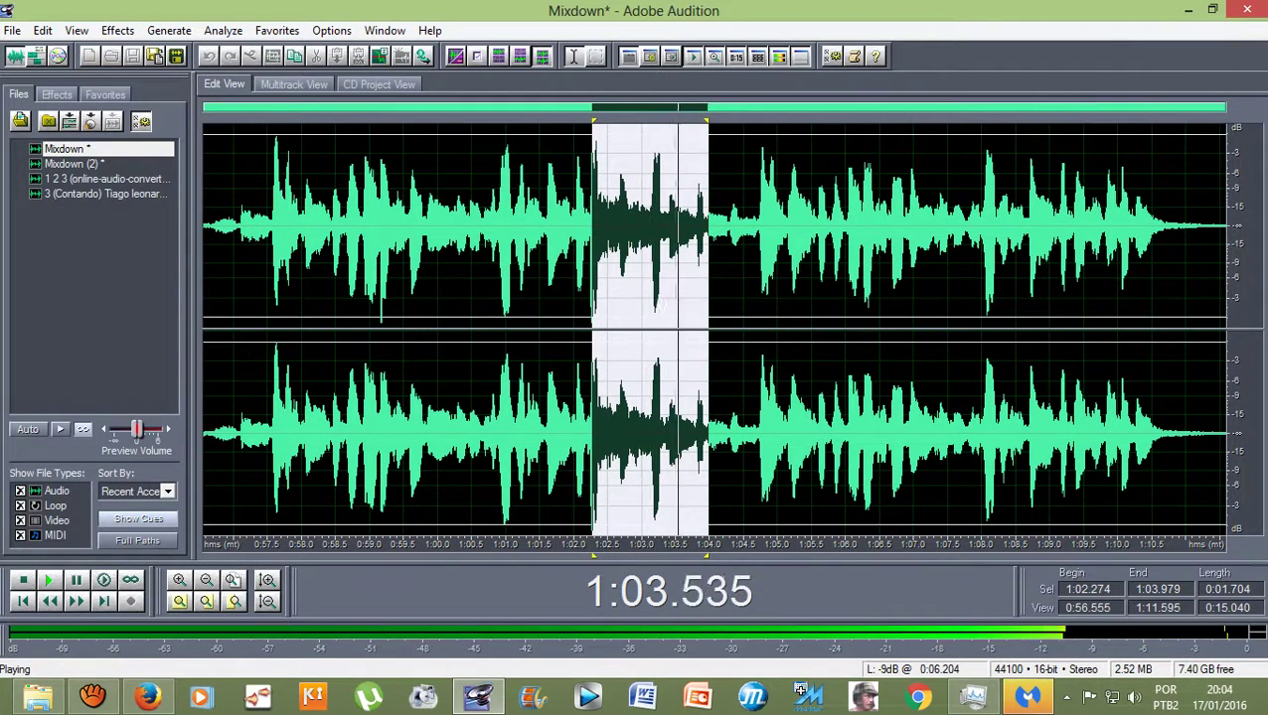
pyautogui.press('space')
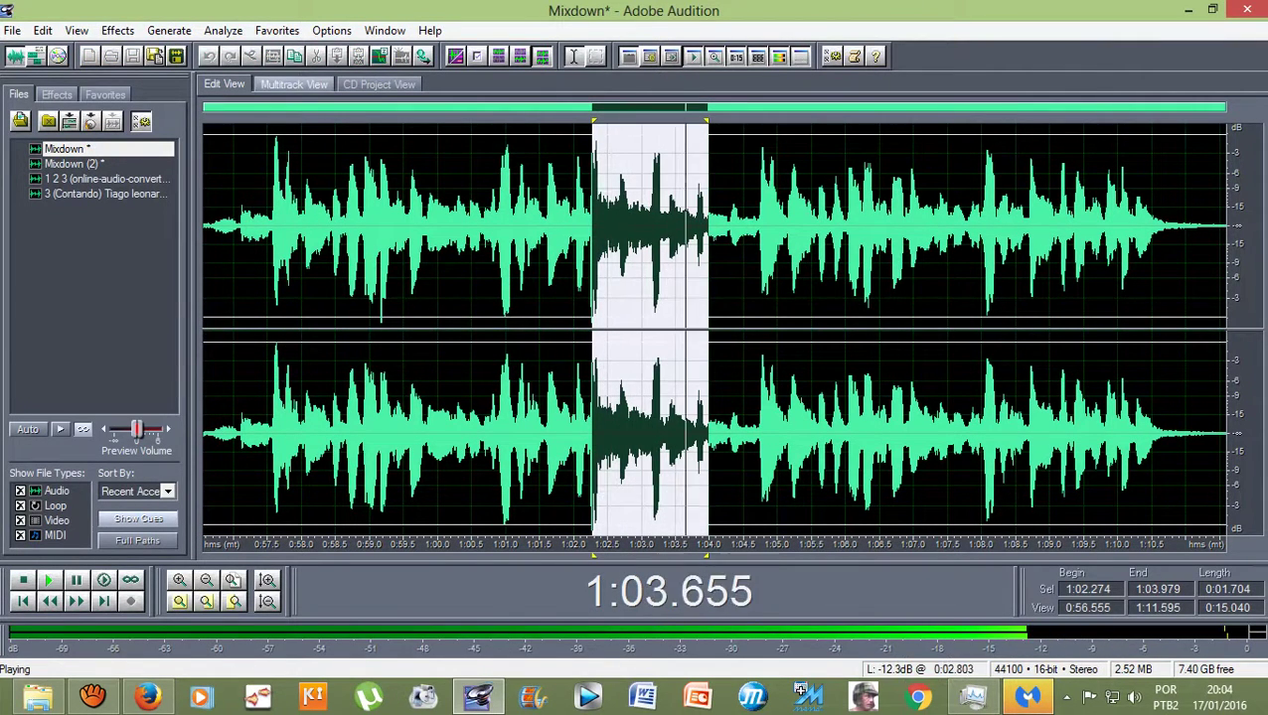
pyautogui.press('space')
# Reopen the Track 4 Mixdown (2) clip in the waveform editor and play the tuned phrase for comparison
pyautogui.press('F12')
pyautogui.press('F12')
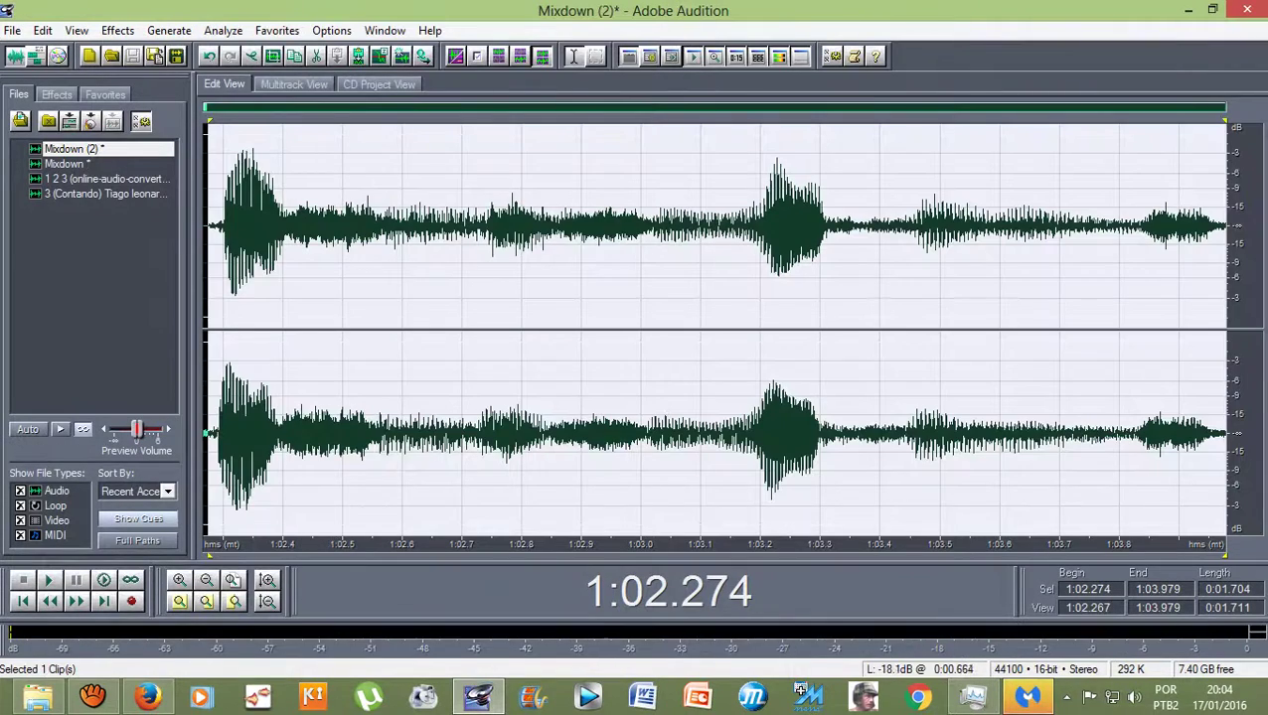
pyautogui.press('space')
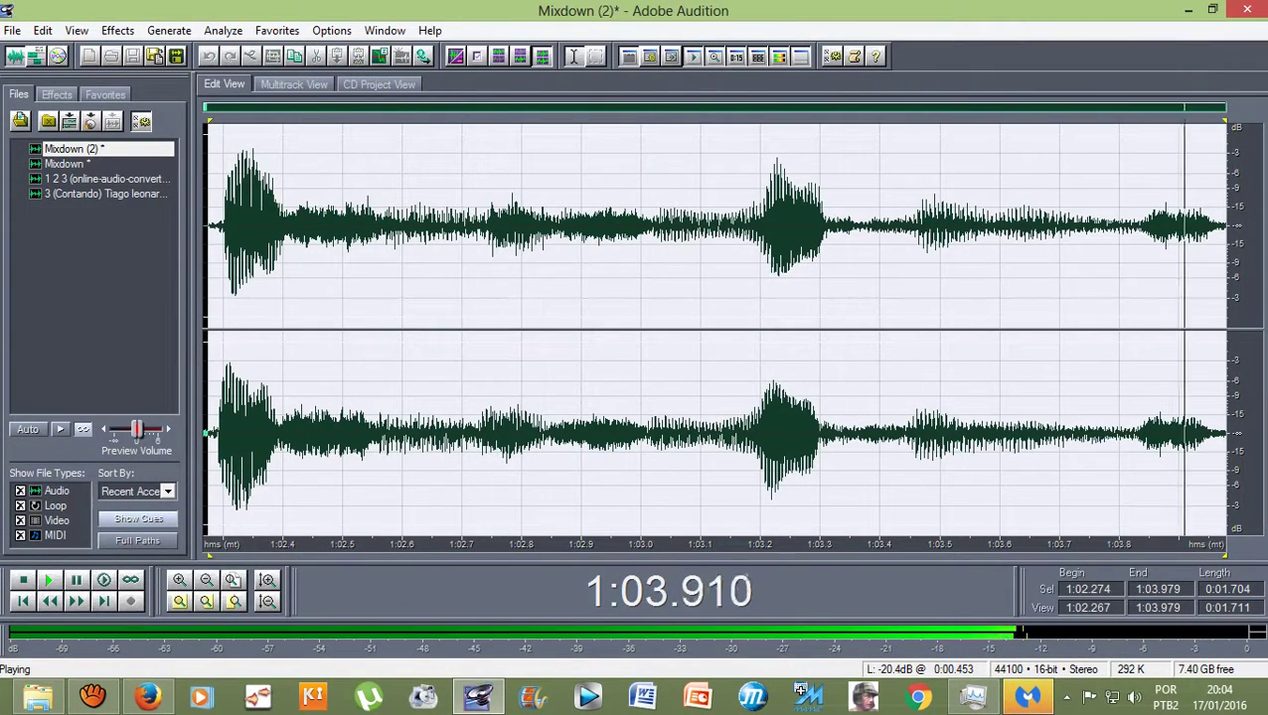
pyautogui.press('space')
# Reopen the Track 3 Mixdown clip, play its selected passage, and extend the selection start to 1:02.254
pyautogui.press('F12')
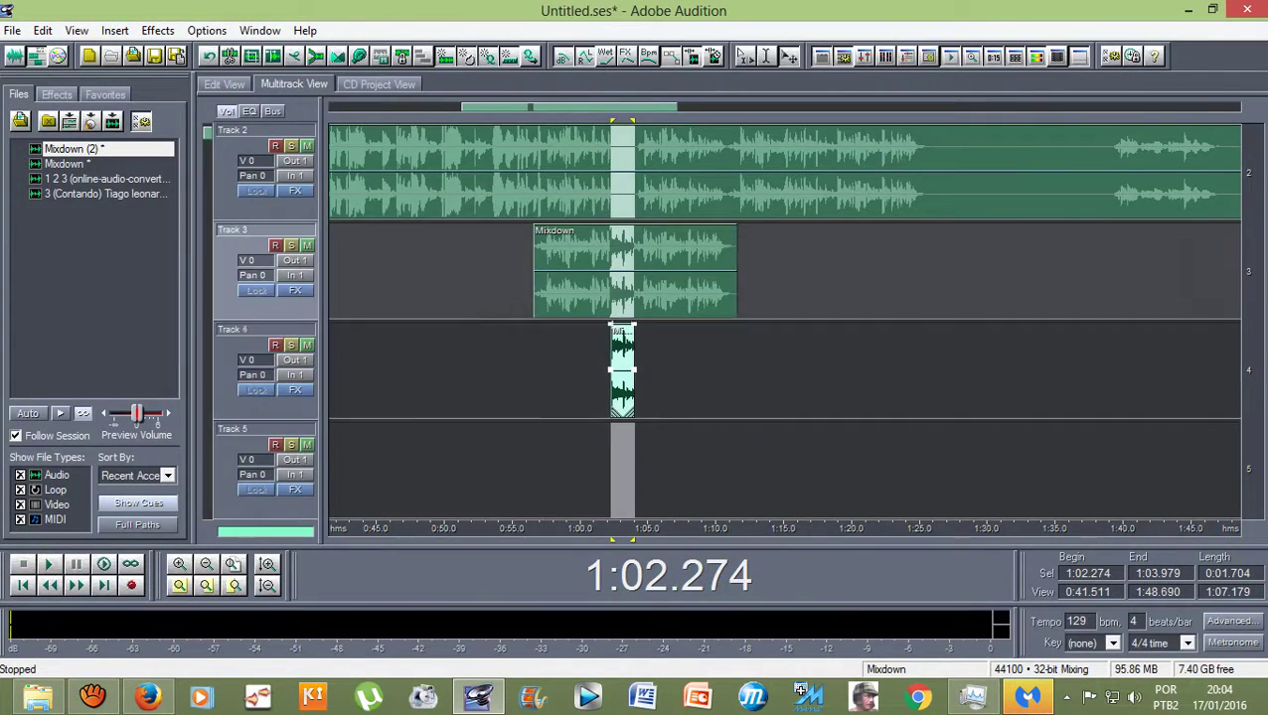
pyautogui.press('F12')
pyautogui.press('space')
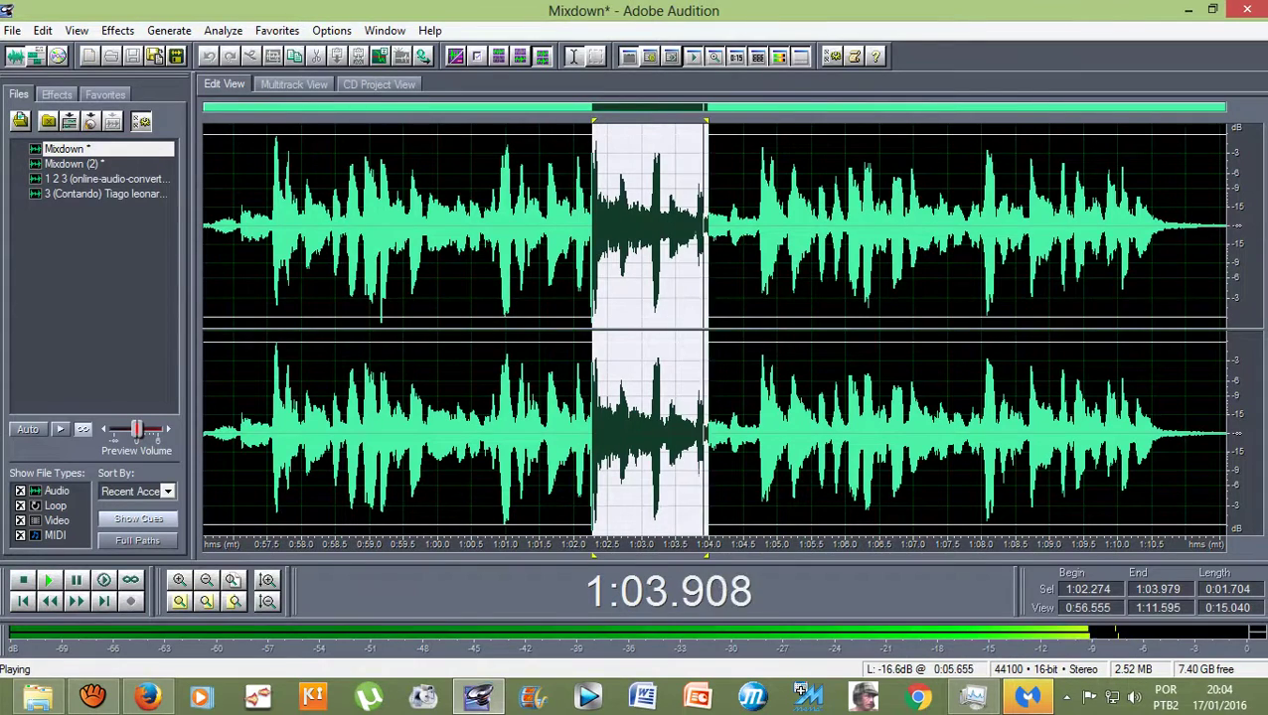
pyautogui.scroll(4, 585, 225)
pyautogui.moveTo(620, 120); pyautogui.dragTo(612, 120)
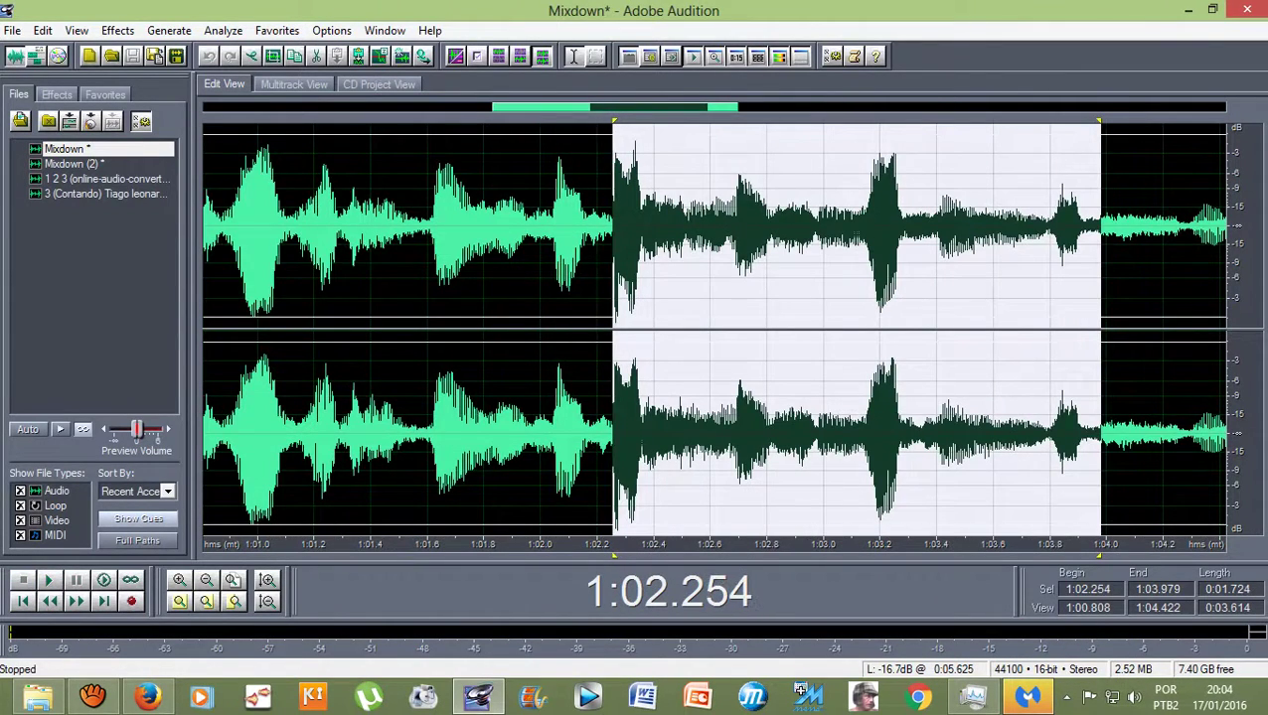
pyautogui.scroll(-5, 614, 226)
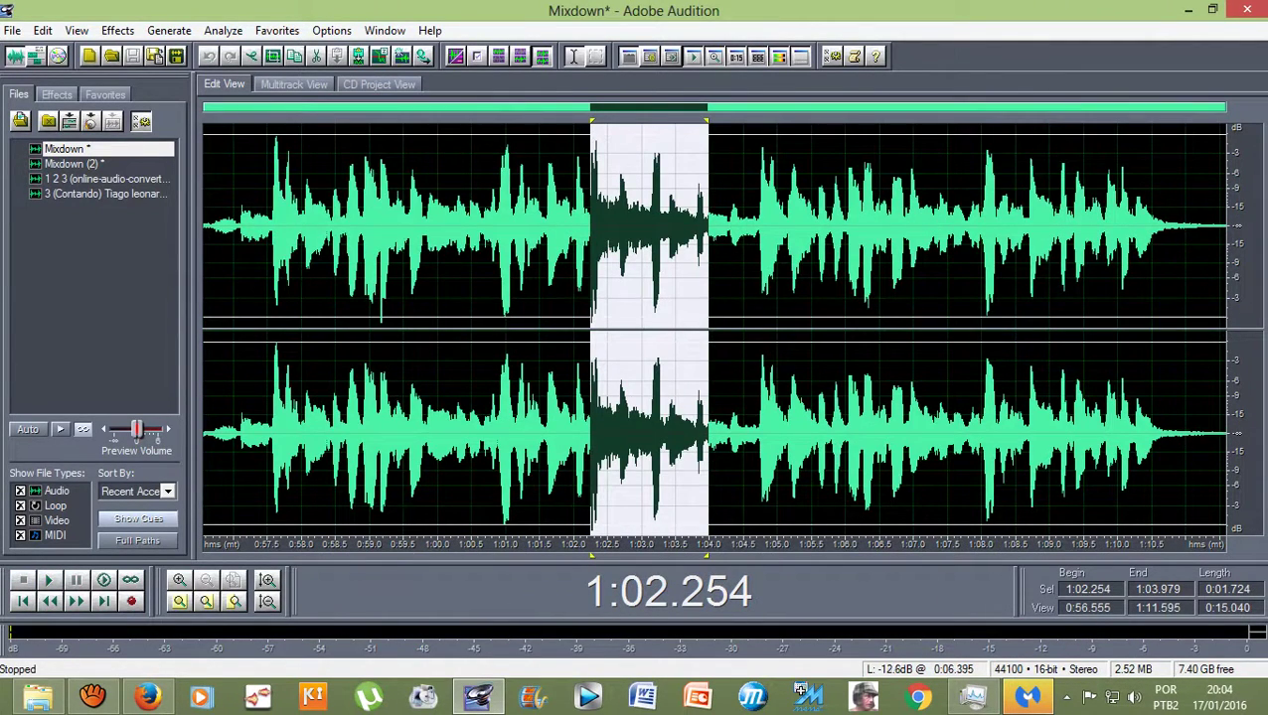
# Apply the Auto-Tune Evo VST effect in C Minor to the selected Mixdown passage, and clear the selection
pyautogui.click(117, 30)
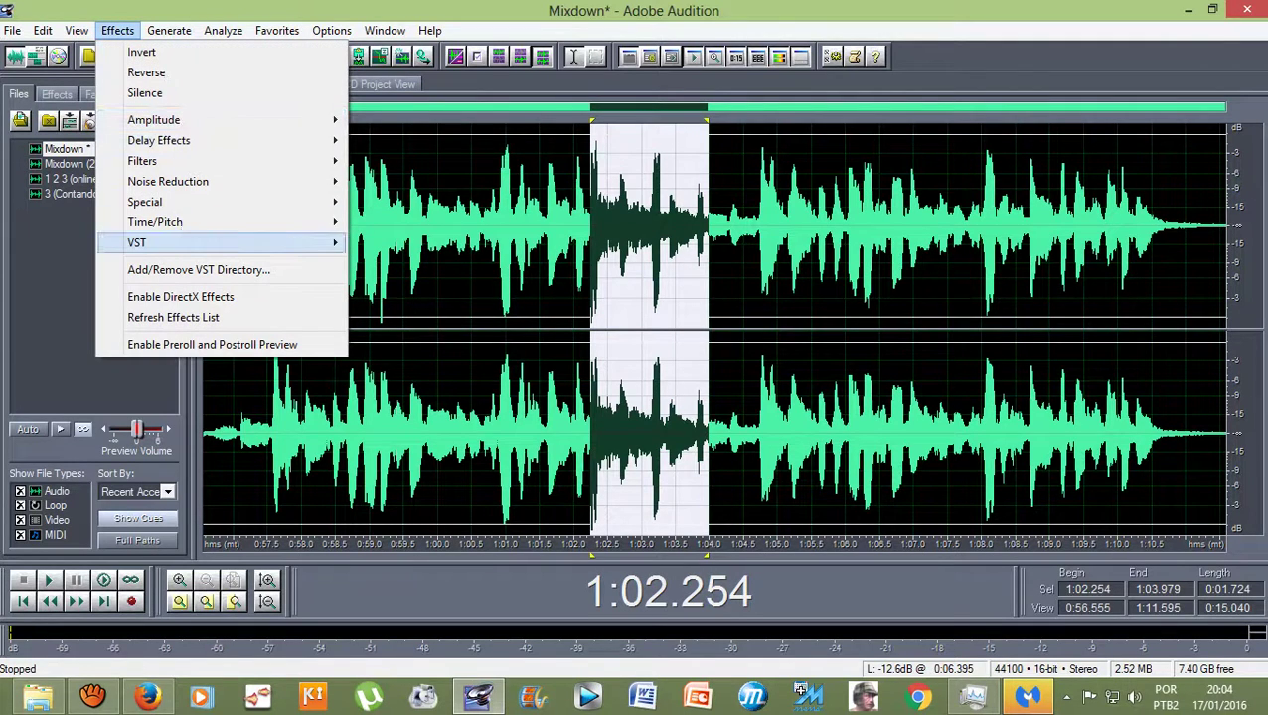
pyautogui.moveTo(221, 243)
pyautogui.click(427, 242)
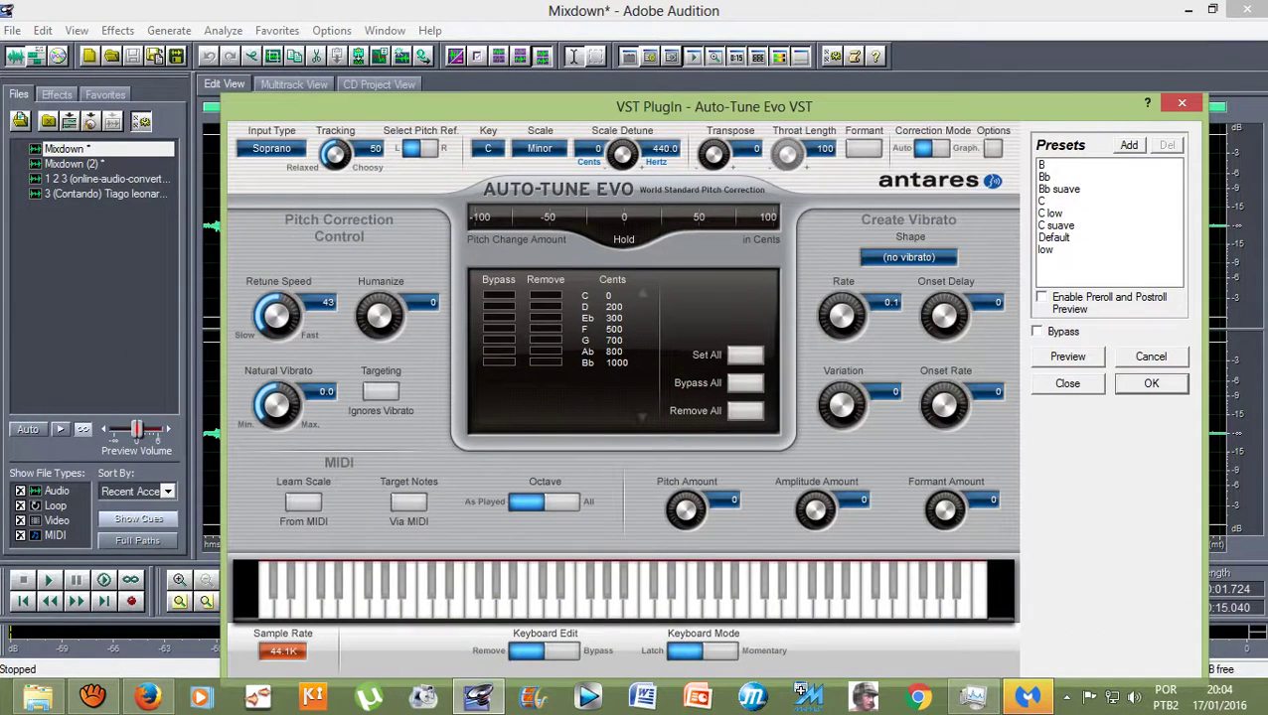
pyautogui.click(1151, 384)
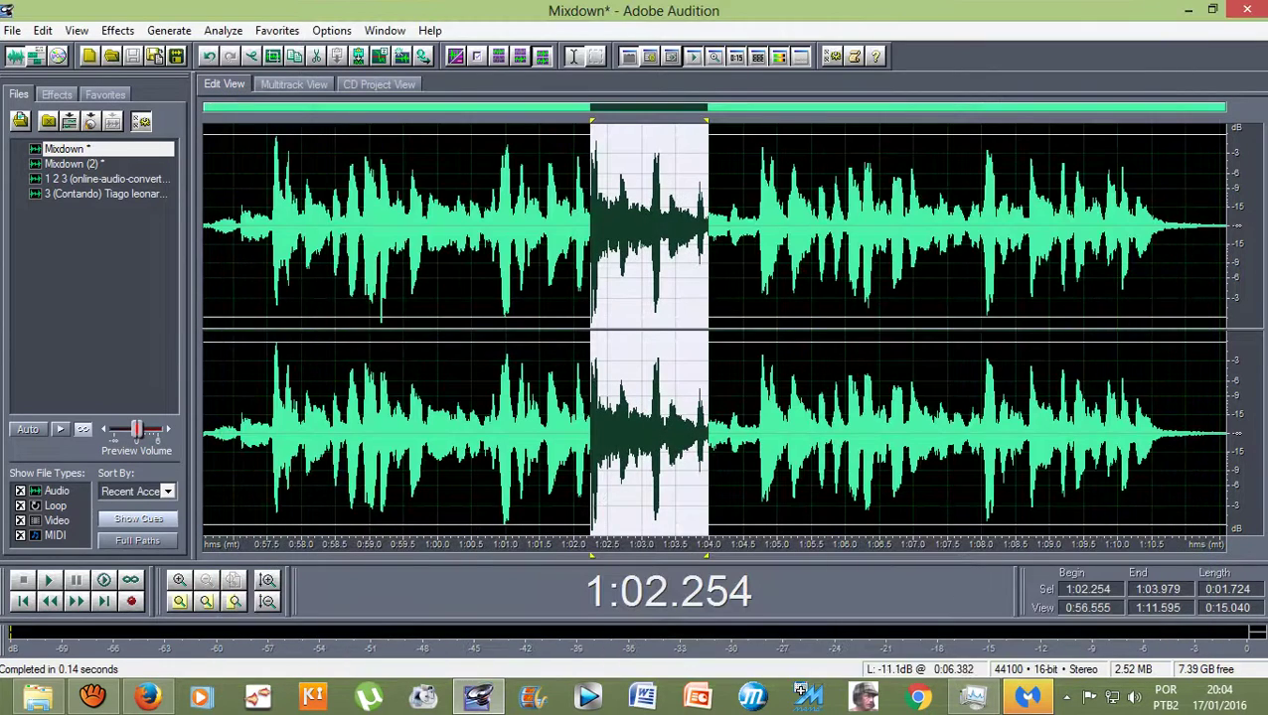
pyautogui.click(494, 226)
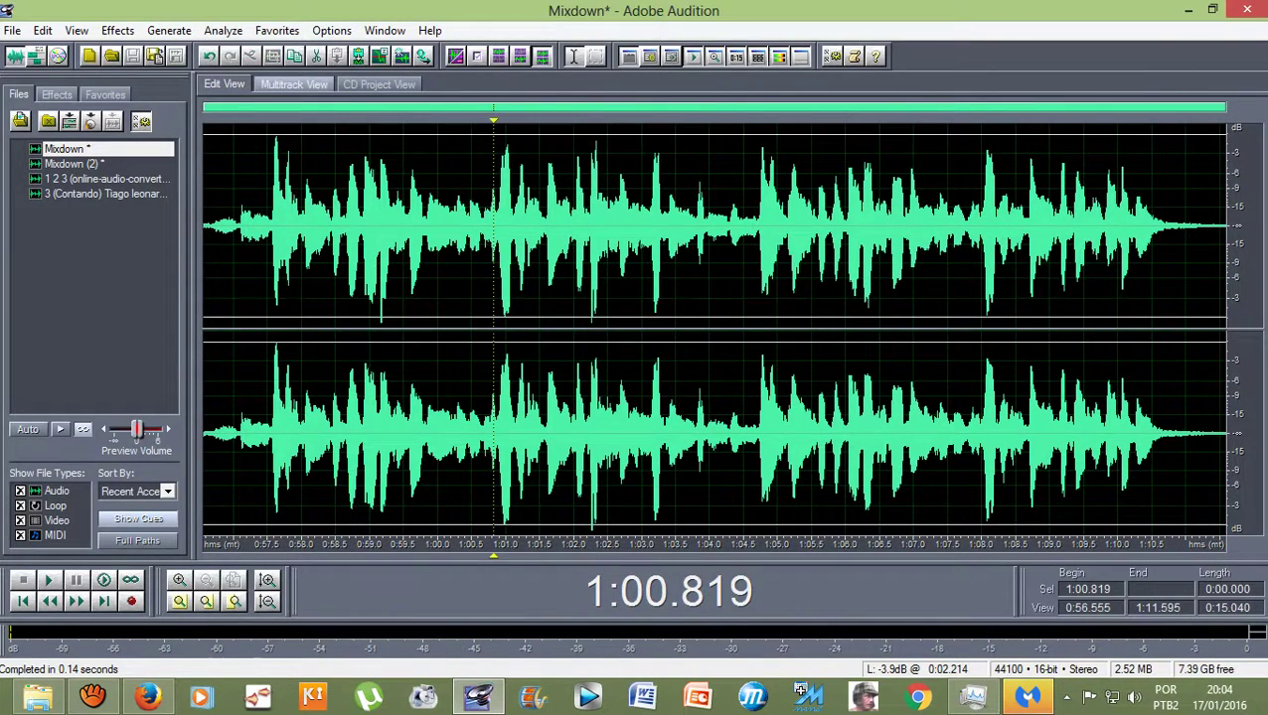
# Return to the multitrack session, place the cursor at 1:00.000, and play the tuned vocals together twice
pyautogui.click(293, 85)
pyautogui.scroll(-2, 595, 170)
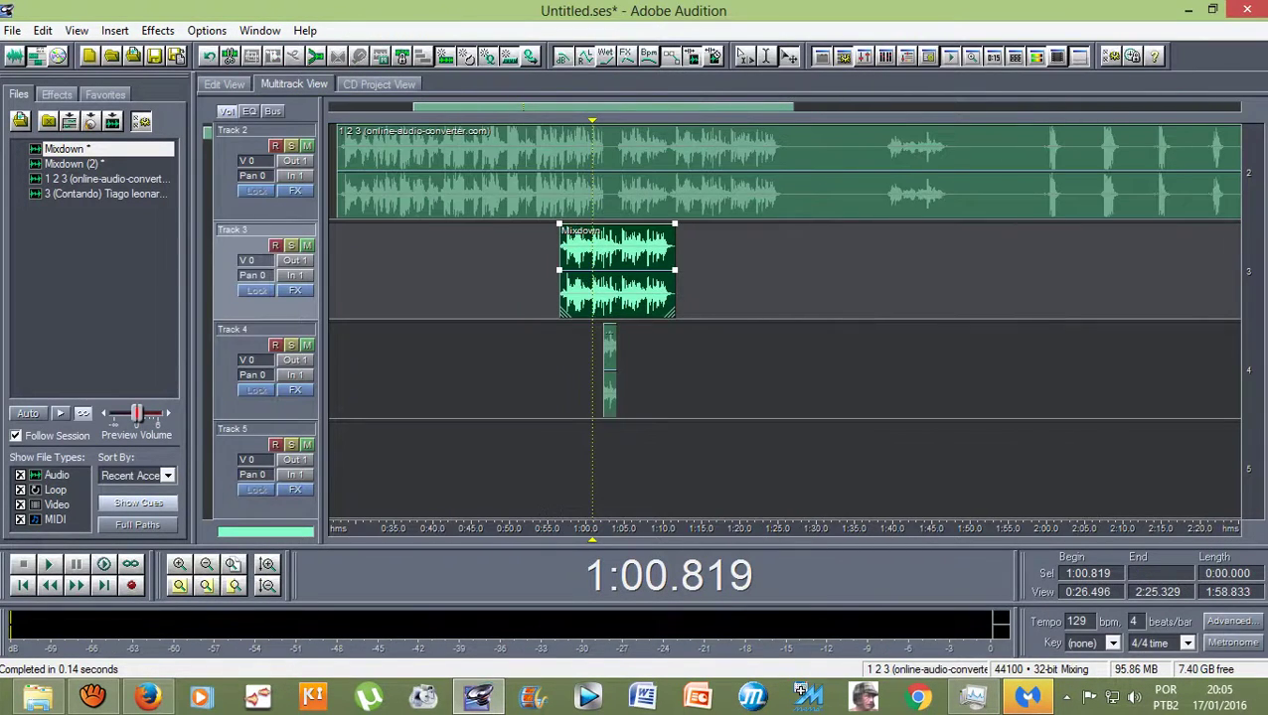
pyautogui.click(586, 269)
pyautogui.press('space')
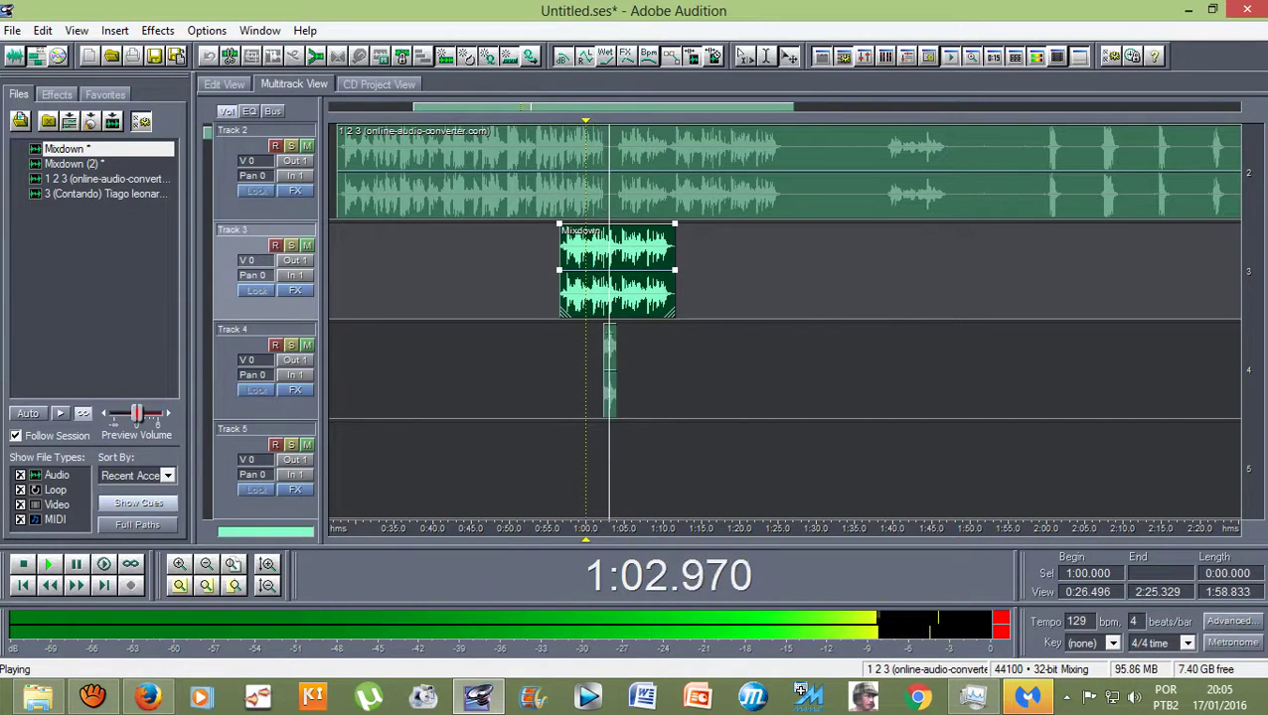
pyautogui.press('space')
pyautogui.press('space')
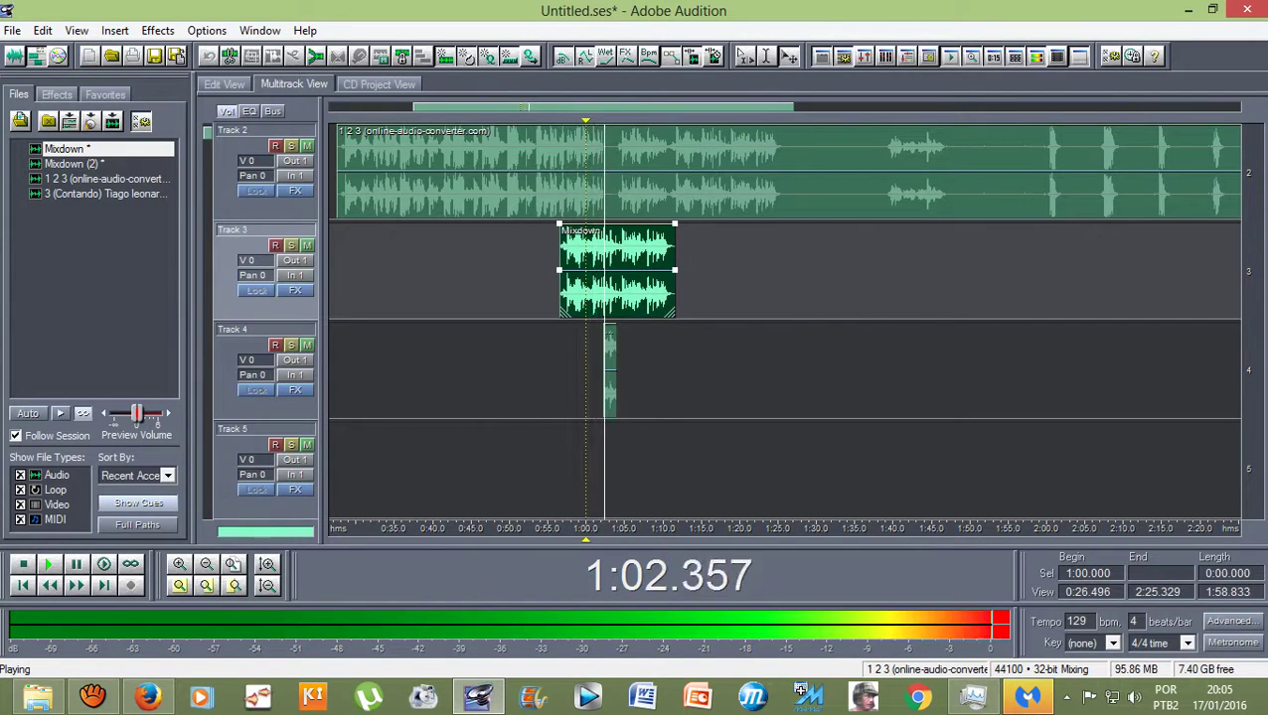
pyautogui.press('space')
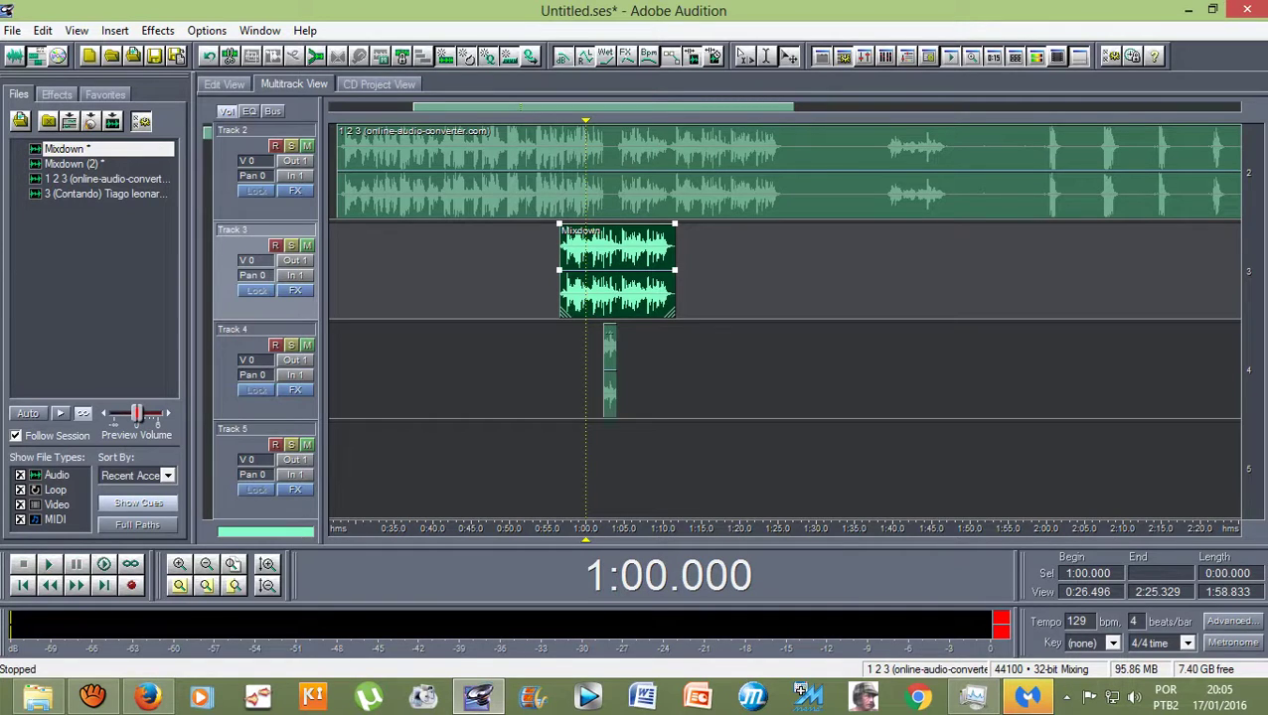
# Play the session from 1:00.000 past the end of the Track 3 Mixdown clip
pyautogui.scroll(-2, 784, 318)
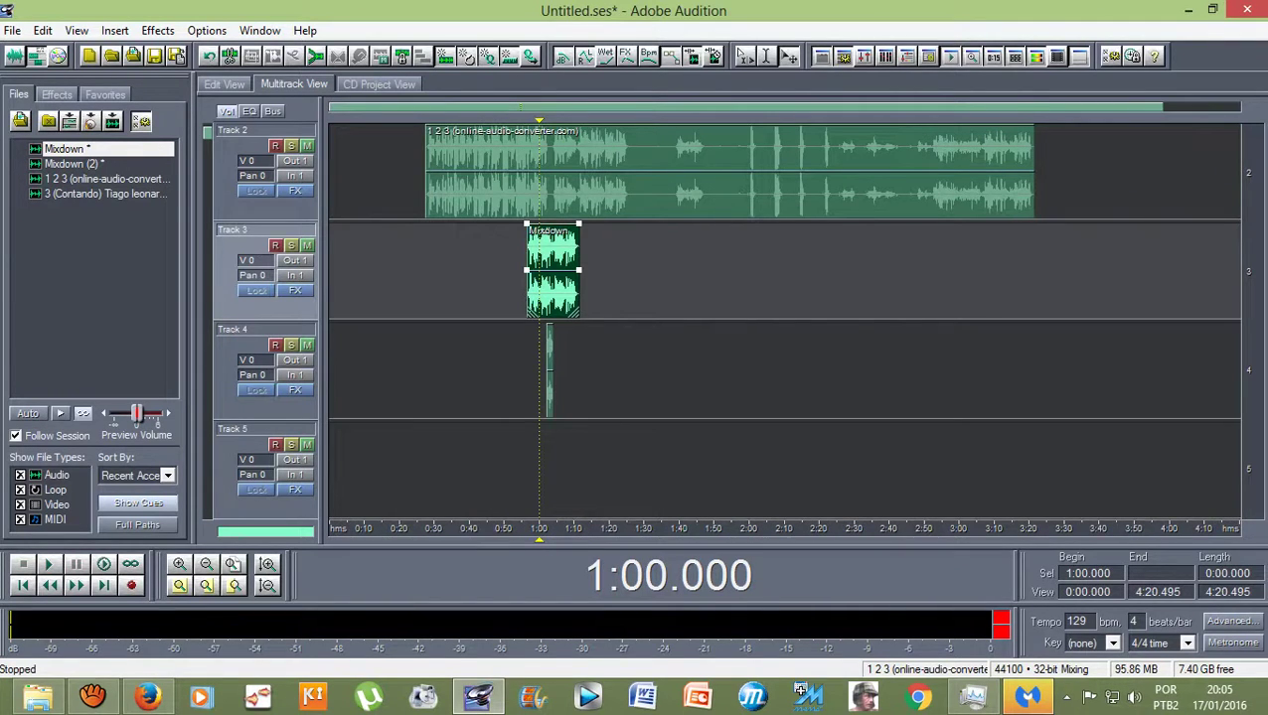
pyautogui.press('space')
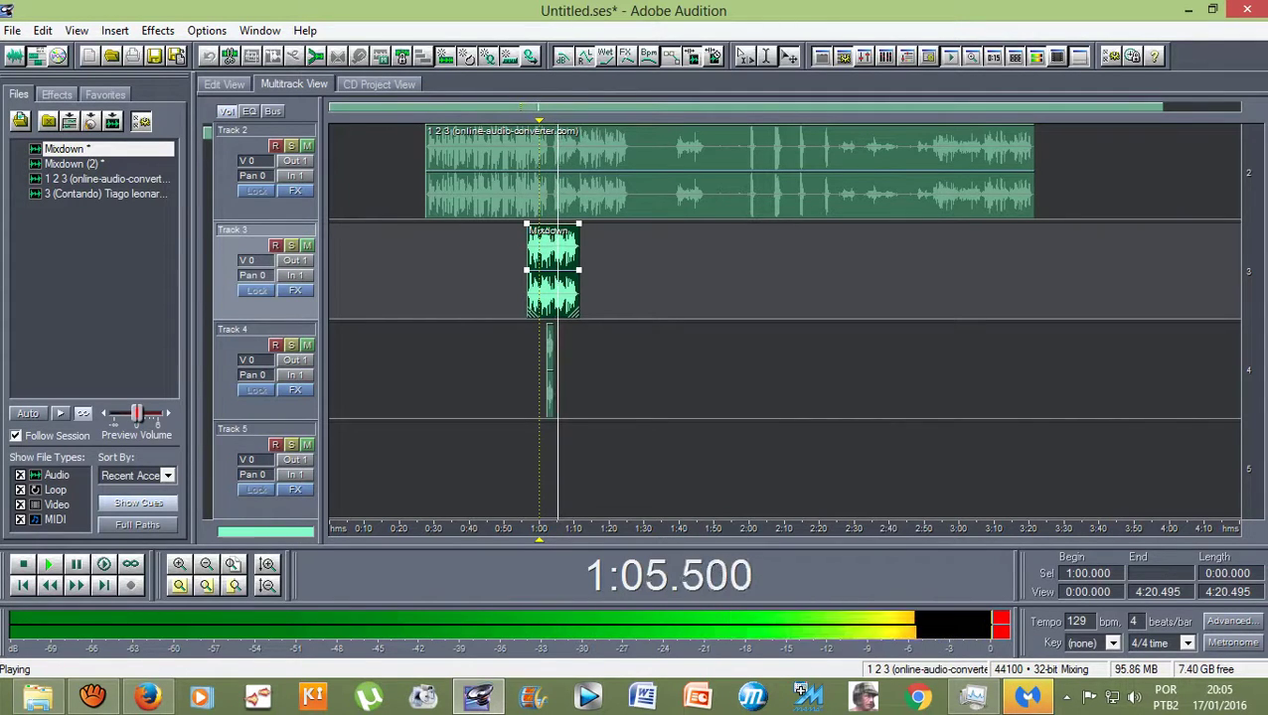
pyautogui.scroll(1, 784, 320)
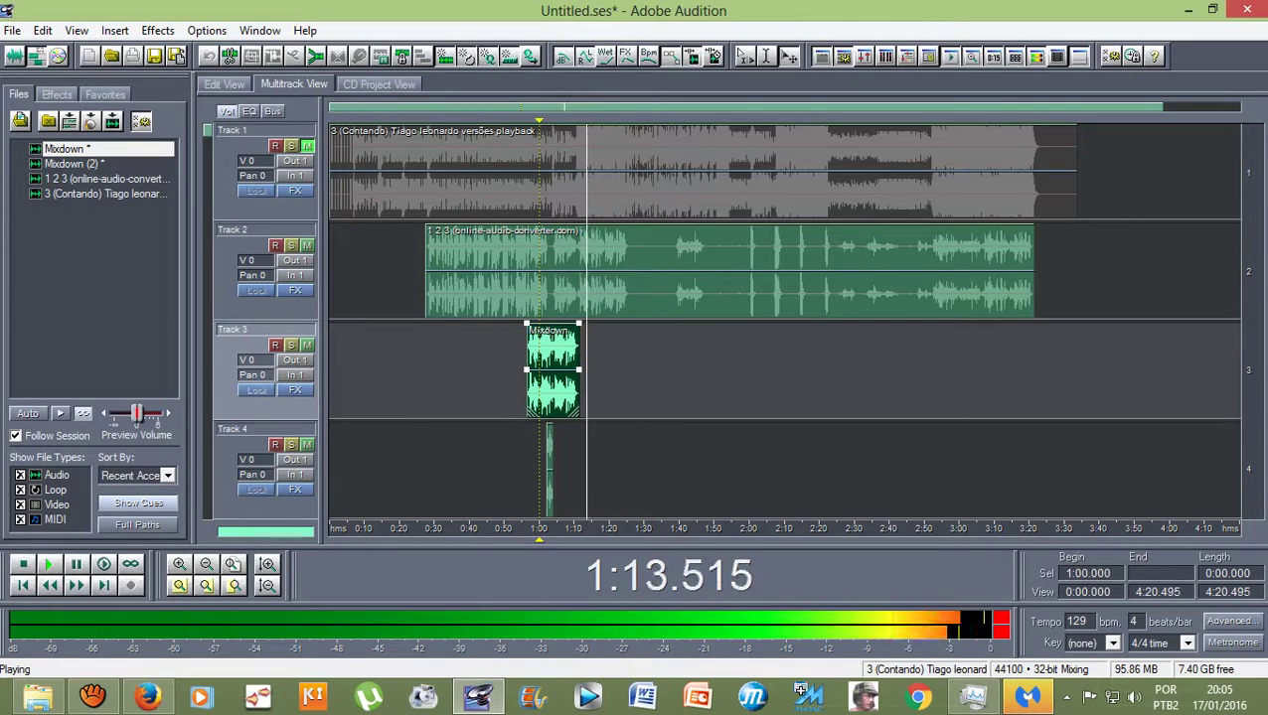
# Stop playback and place the cursor at 1:11.183, just before the end of the Track 3 Mixdown clip
pyautogui.press('space')
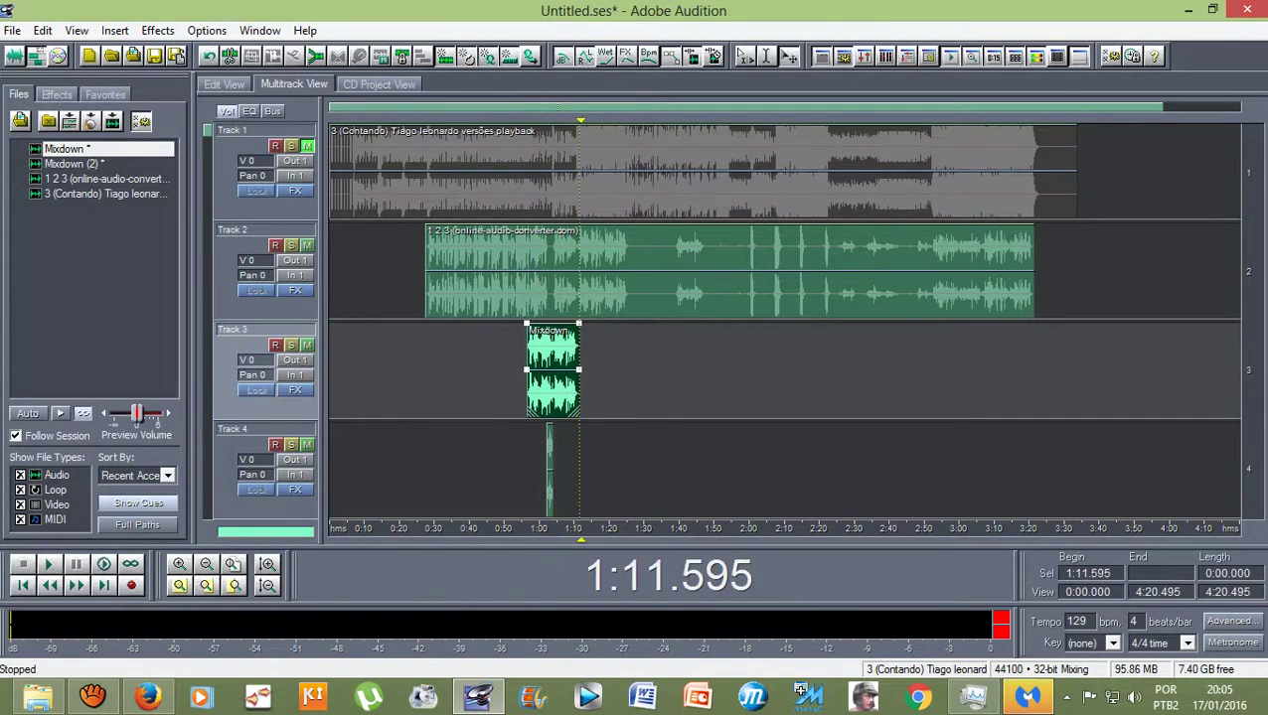
pyautogui.scroll(7, 581, 370)
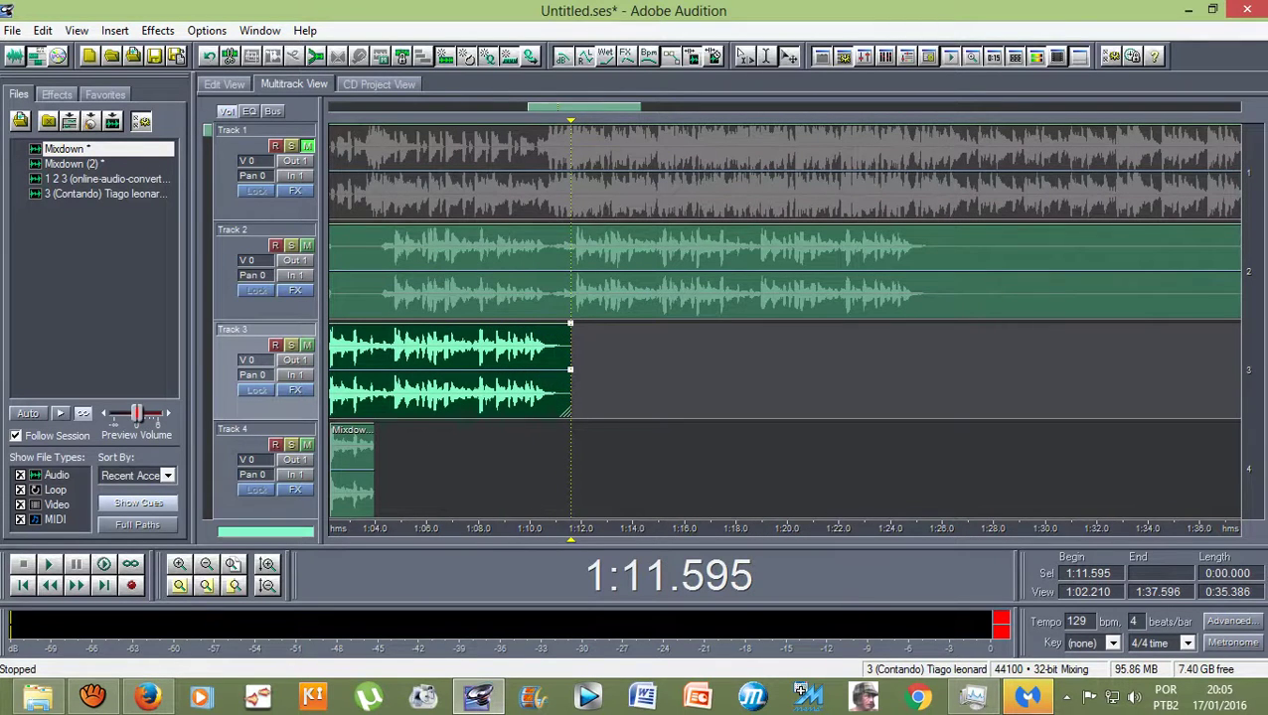
pyautogui.moveTo(570, 120)
pyautogui.mouseDown()
pyautogui.moveTo(469, 121)
pyautogui.moveTo(560, 120)
pyautogui.mouseUp()
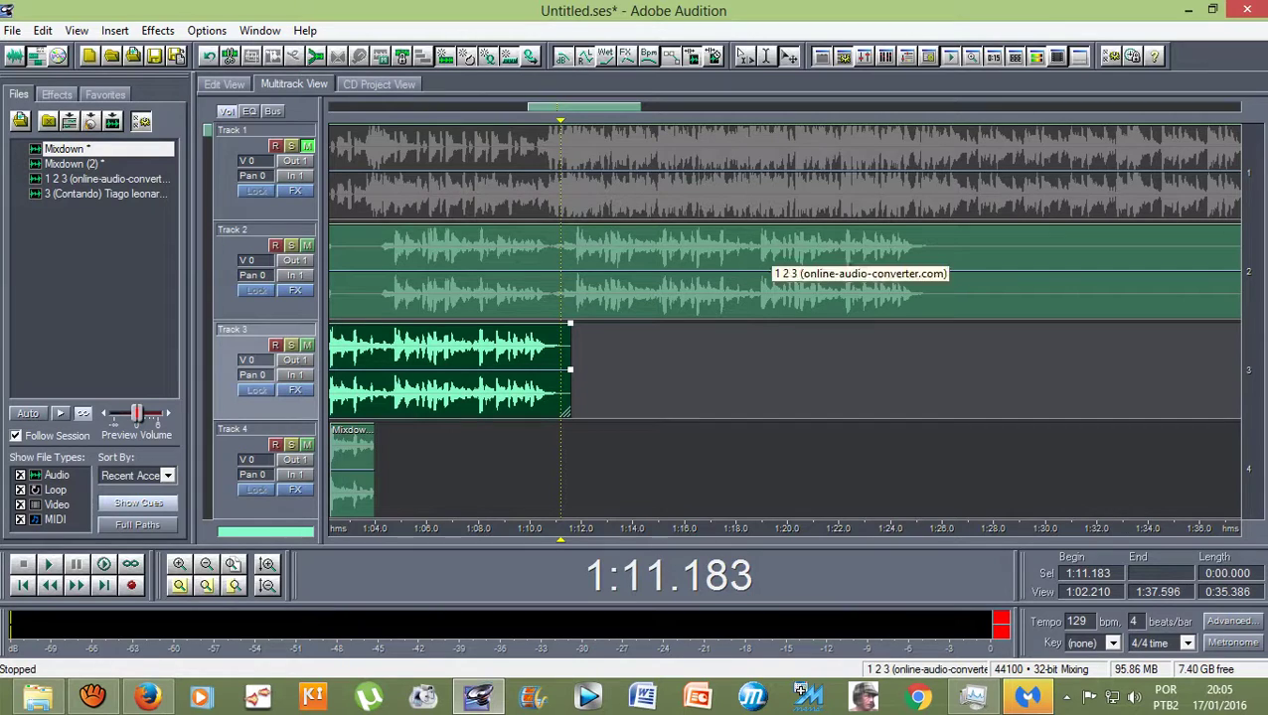
# Open the Track 2 vocal clip for waveform editing and silence its passage from 1:10.789 to 1:25.692
pyautogui.click(773, 174)
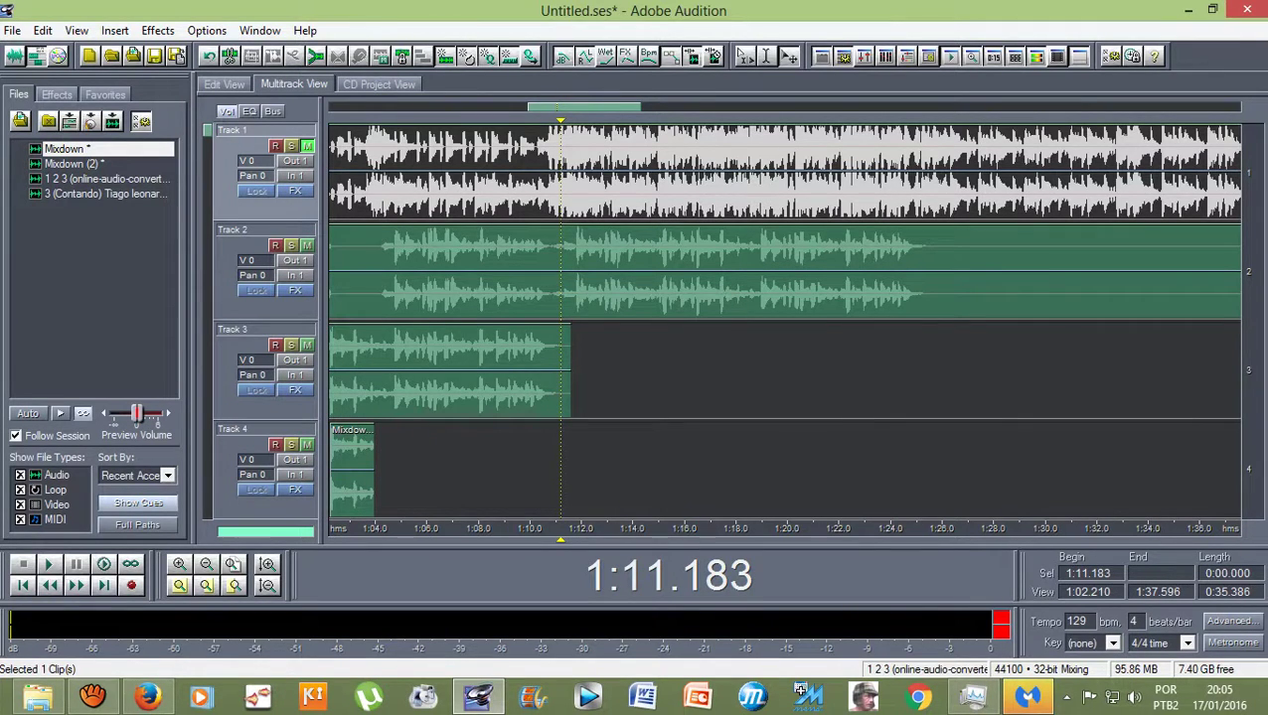
pyautogui.scroll(-5, 573, 171)
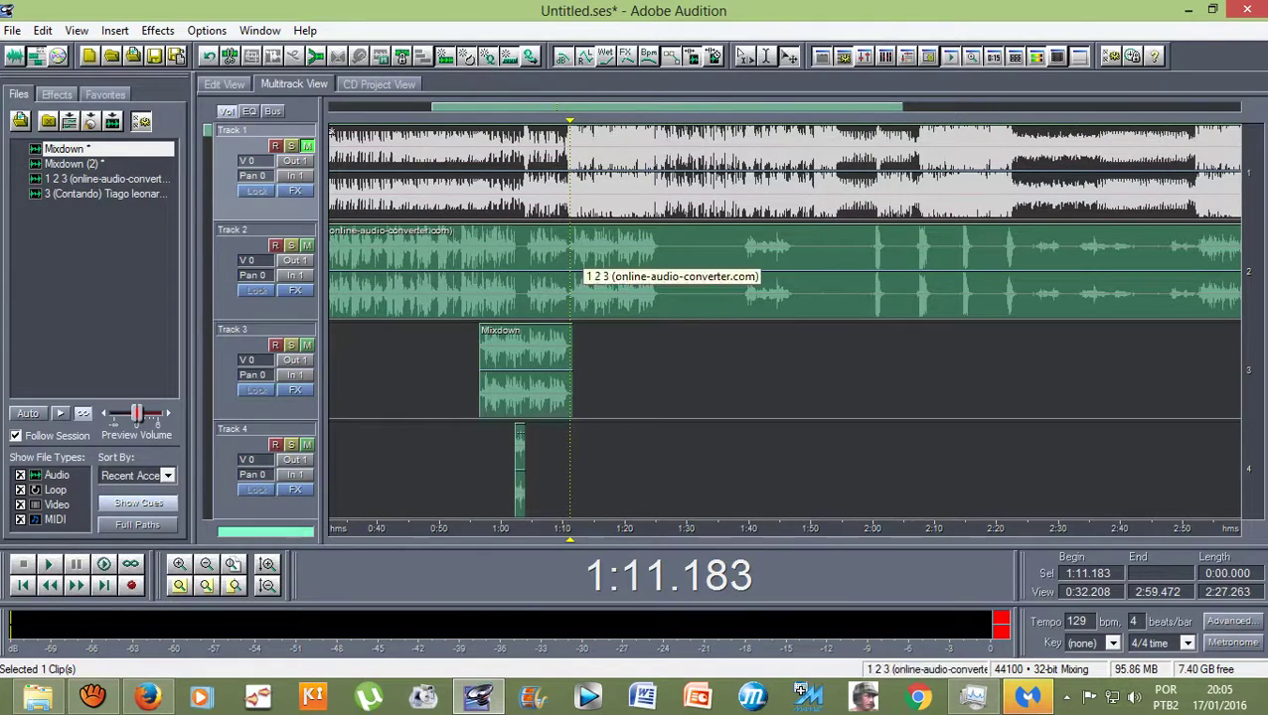
pyautogui.doubleClick(583, 266)
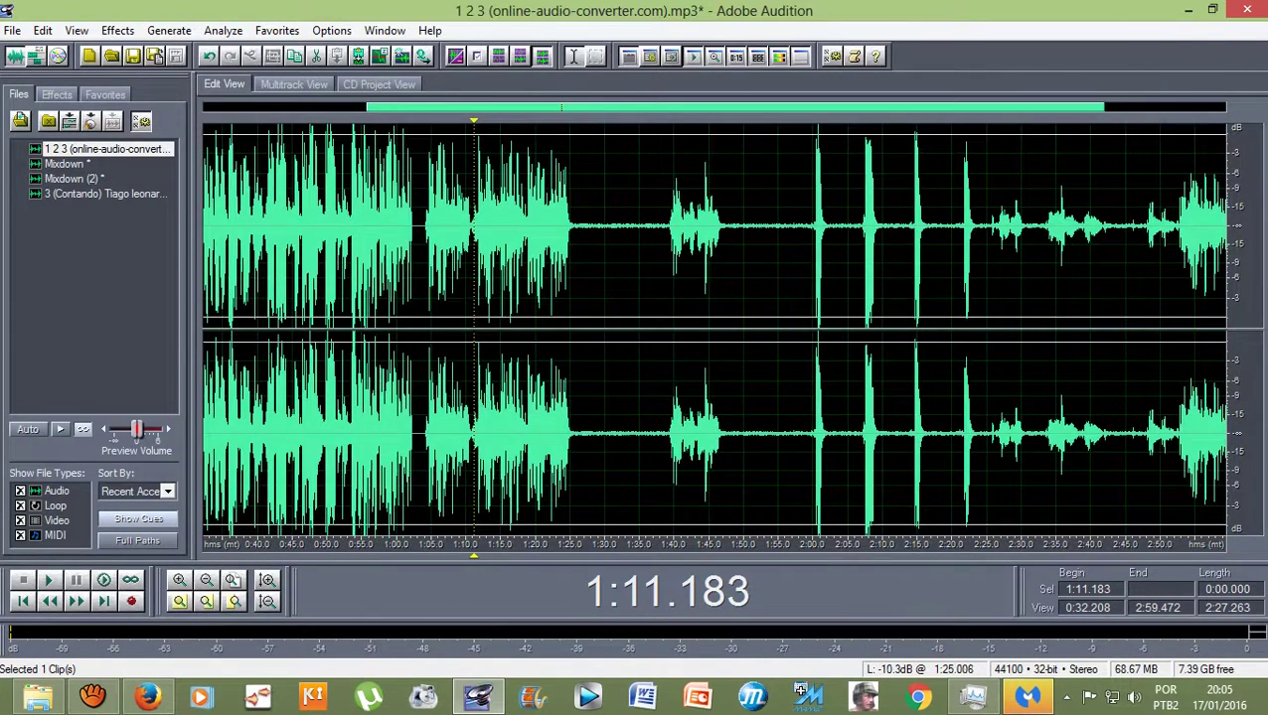
pyautogui.scroll(3, 567, 228)
pyautogui.moveTo(906, 229); pyautogui.dragTo(479, 229)
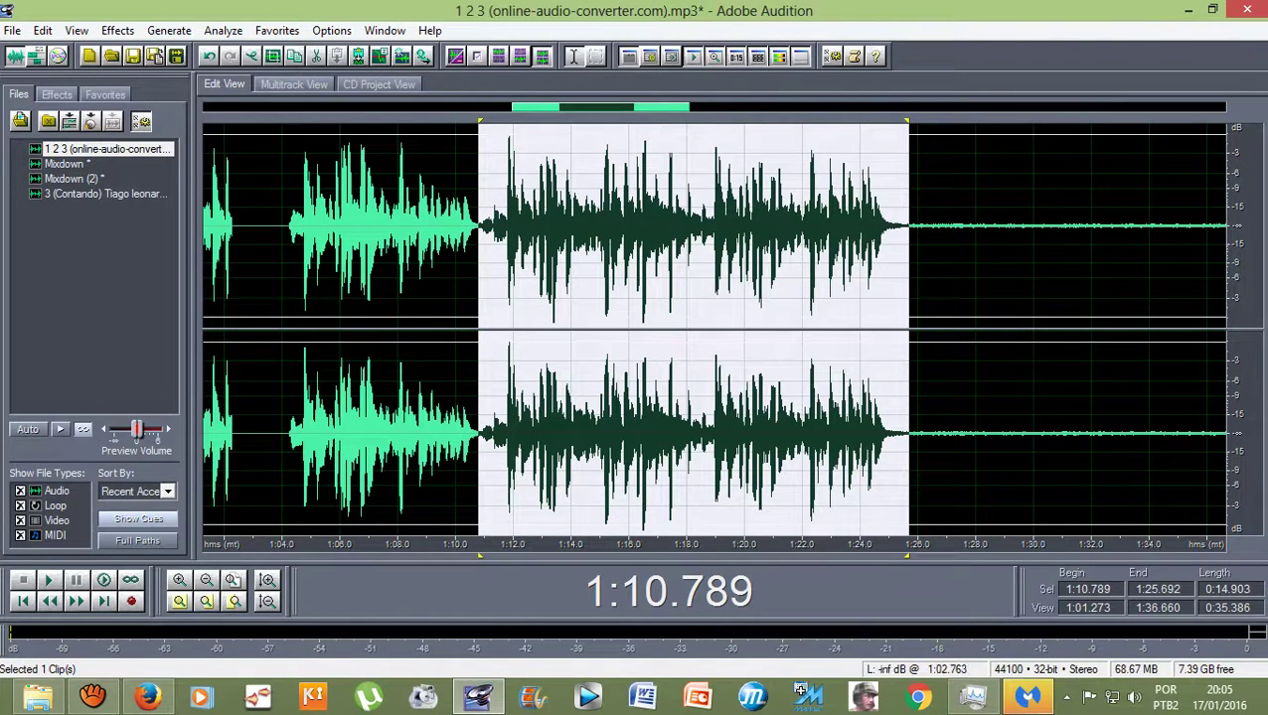
pyautogui.click(117, 30)
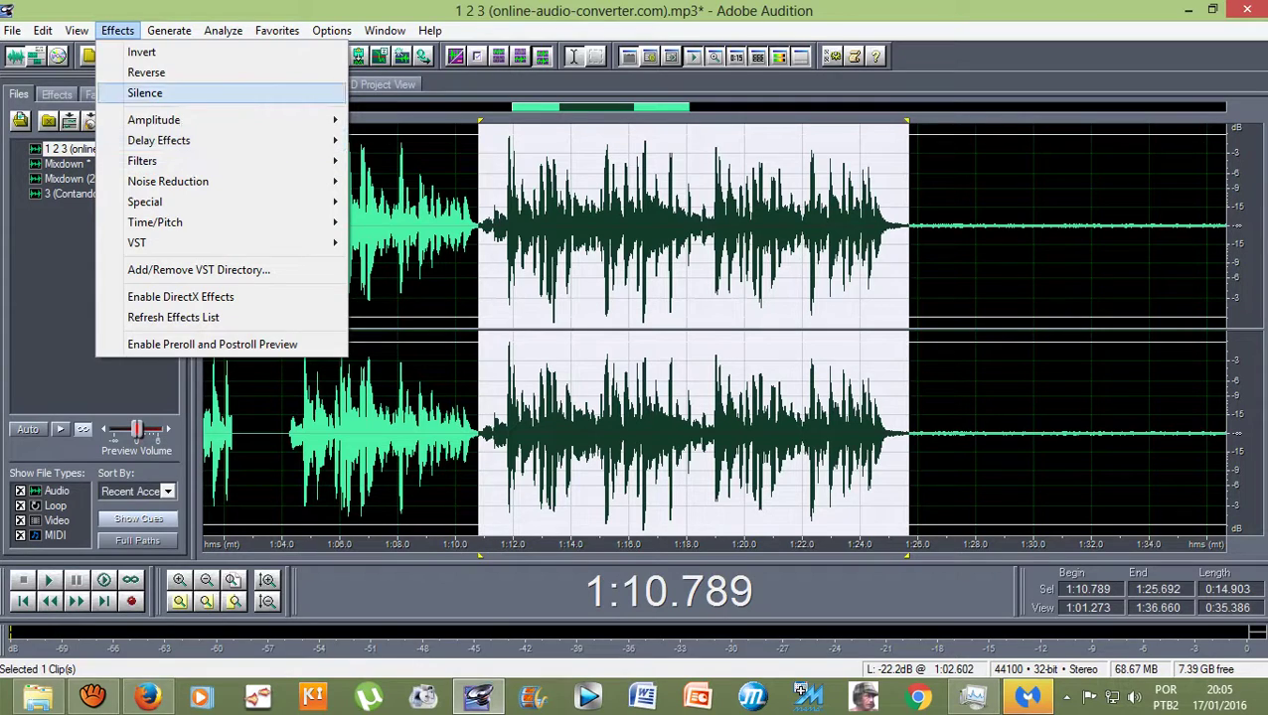
pyautogui.click(144, 92)
pyautogui.scroll(-2, 693, 328)
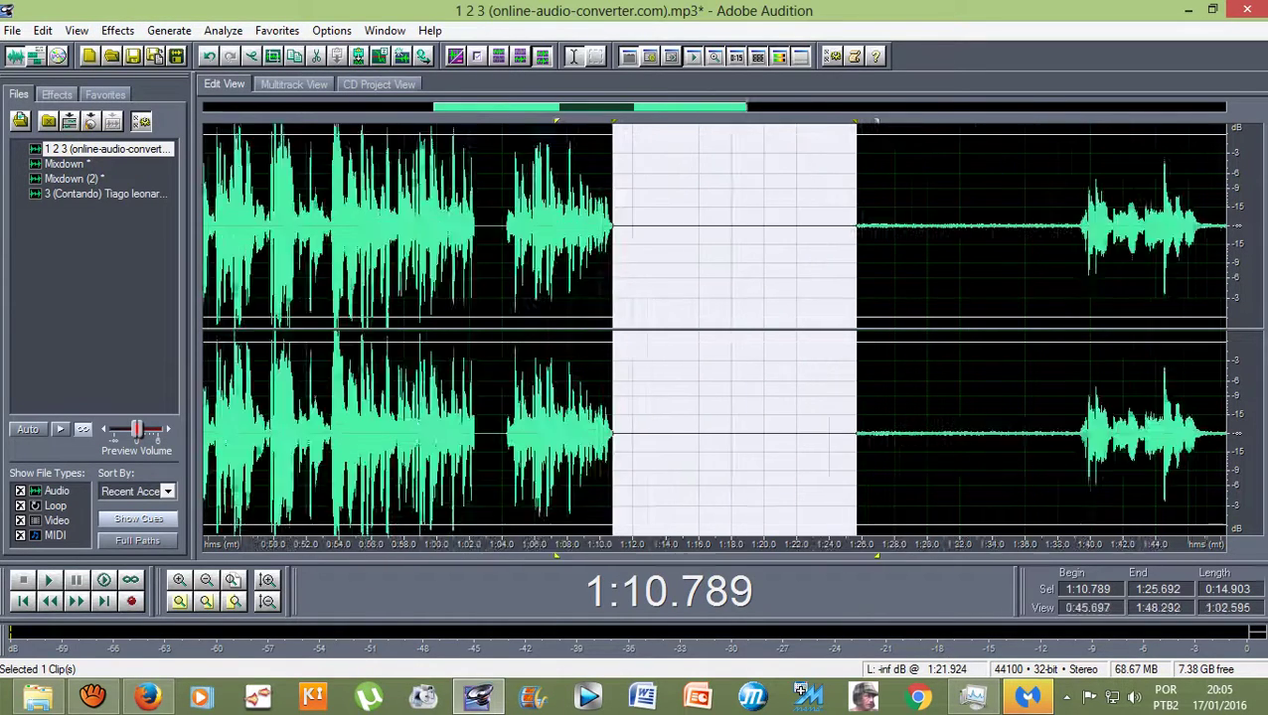
pyautogui.scroll(-2, 679, 328)
pyautogui.click(505, 324)
# Return to the multitrack session, unmute Track 1, and play the full mix from 0:27.537
pyautogui.click(294, 84)
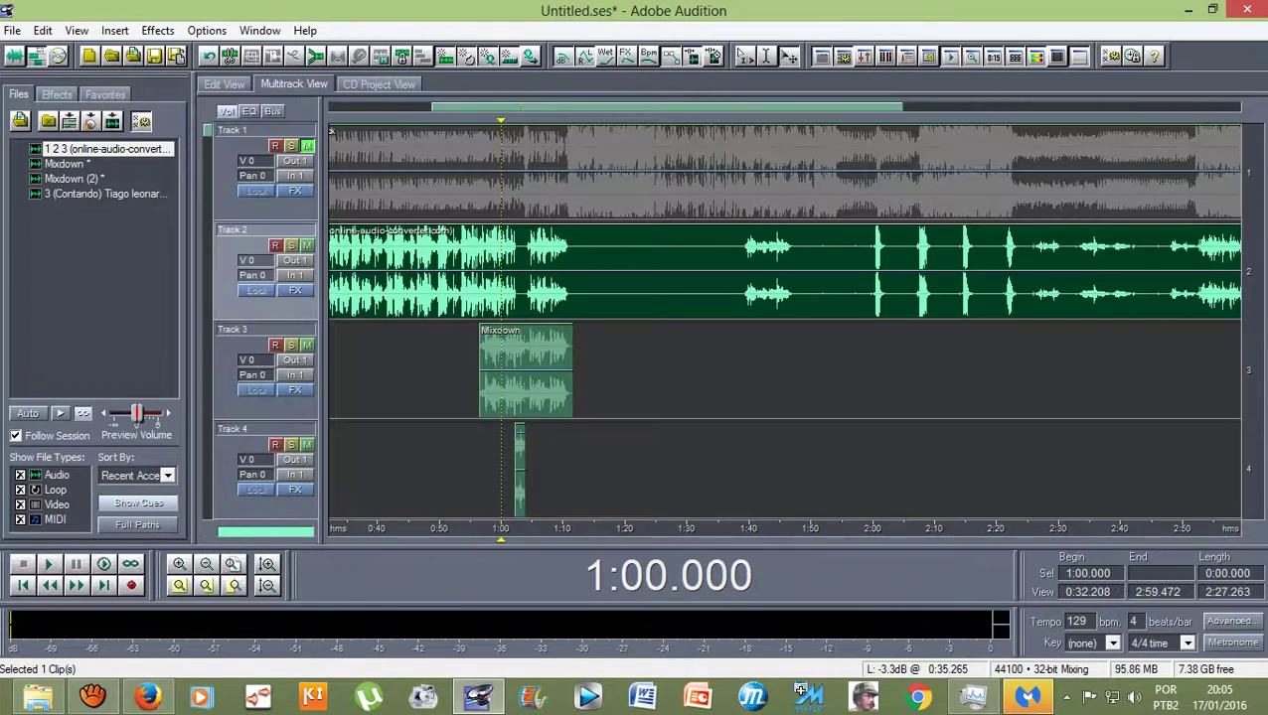
pyautogui.scroll(-2, 784, 320)
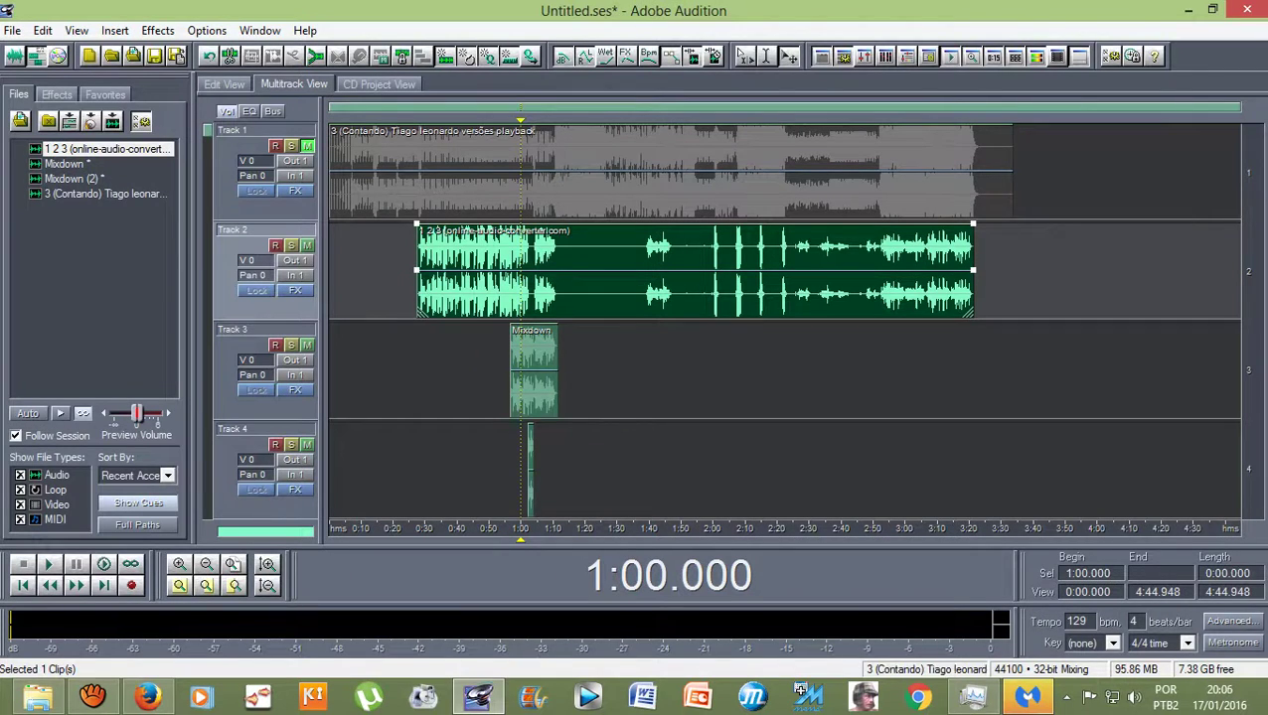
pyautogui.moveTo(517, 121); pyautogui.dragTo(510, 120)
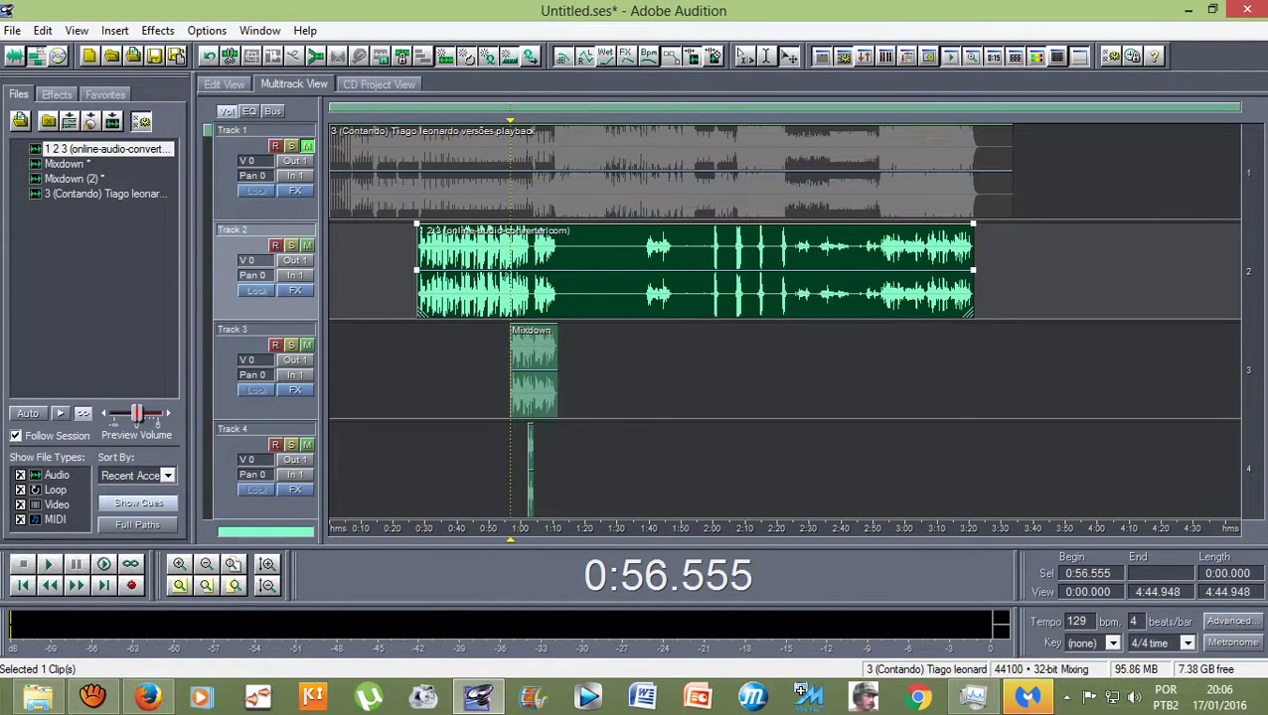
pyautogui.click(307, 146)
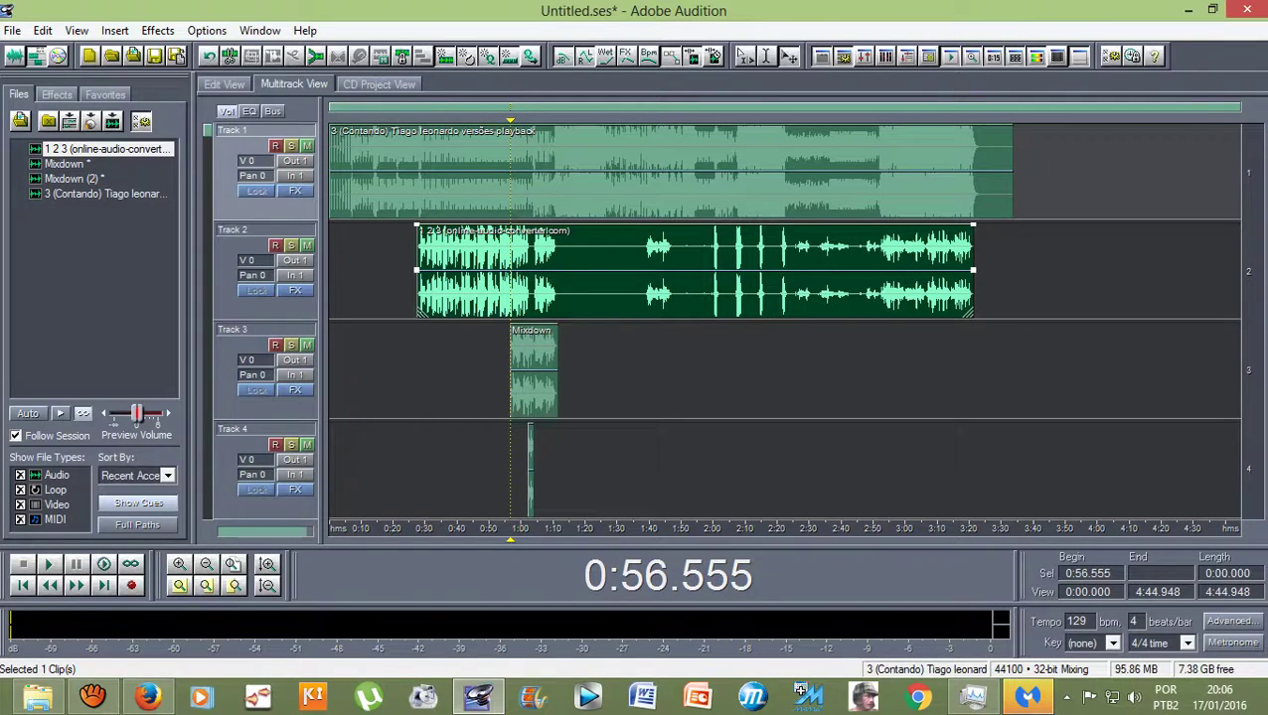
pyautogui.moveTo(510, 120); pyautogui.dragTo(421, 121)
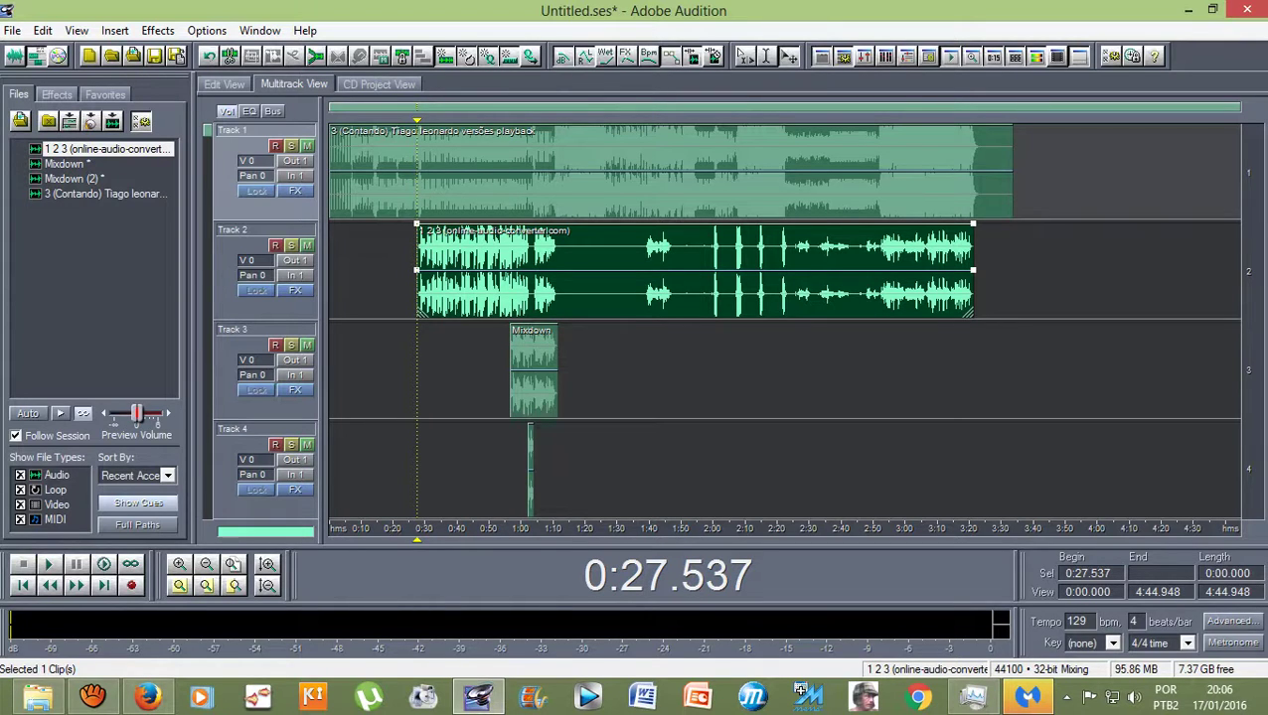
pyautogui.press('space')
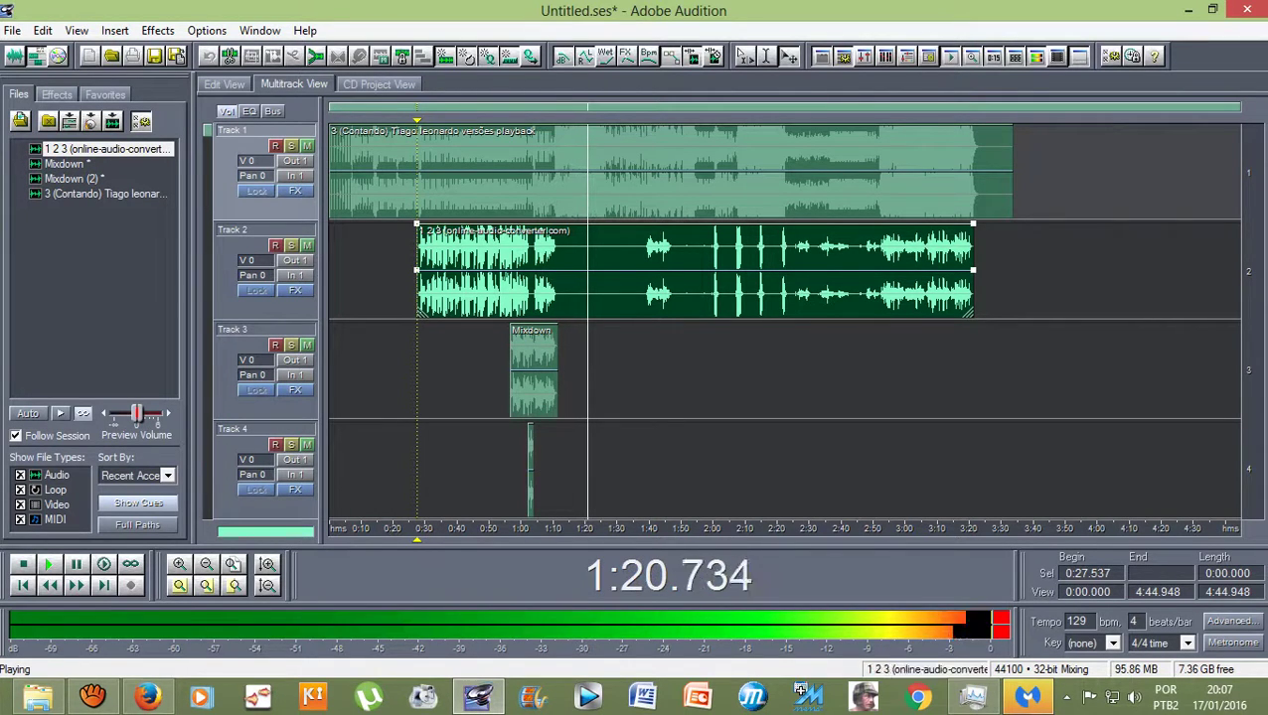
# Stop playback and place the cursor at 1:38.187, just before the isolated phrase in the Track 2 vocal
pyautogui.moveTo(418, 120); pyautogui.dragTo(447, 120)
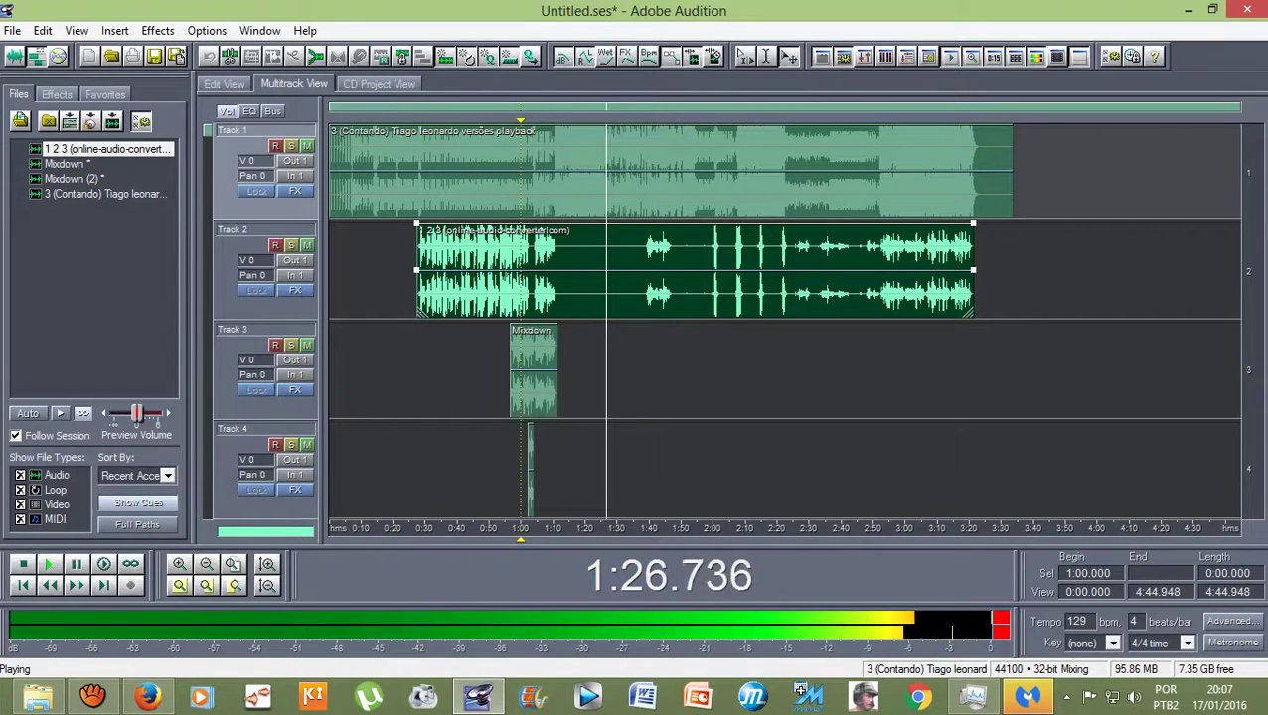
pyautogui.moveTo(520, 121); pyautogui.dragTo(609, 121)
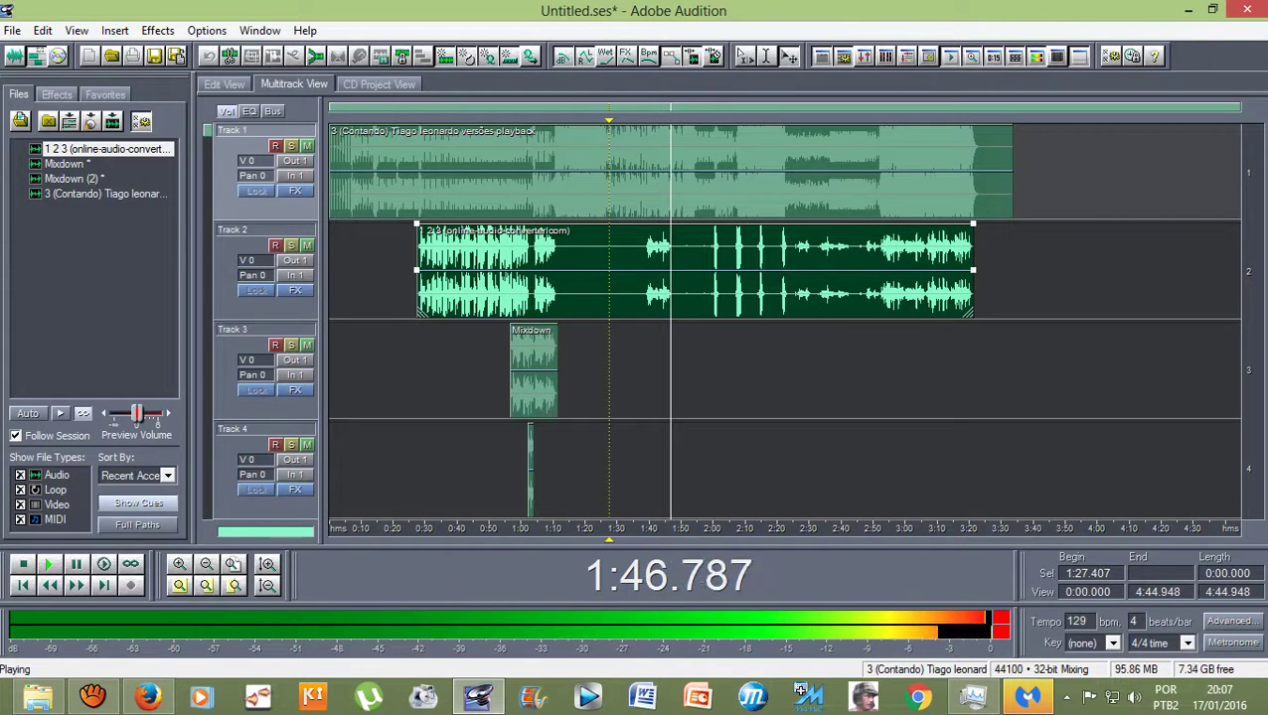
pyautogui.press('space')
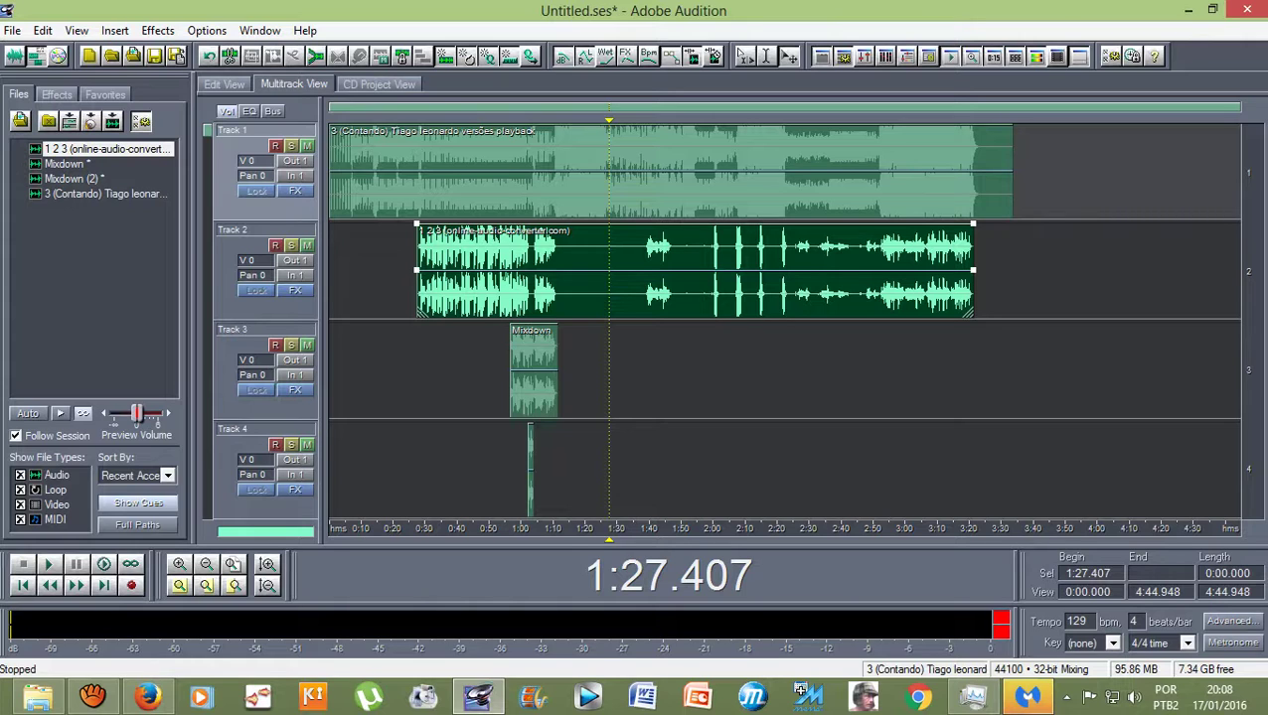
pyautogui.moveTo(609, 120); pyautogui.dragTo(639, 120)
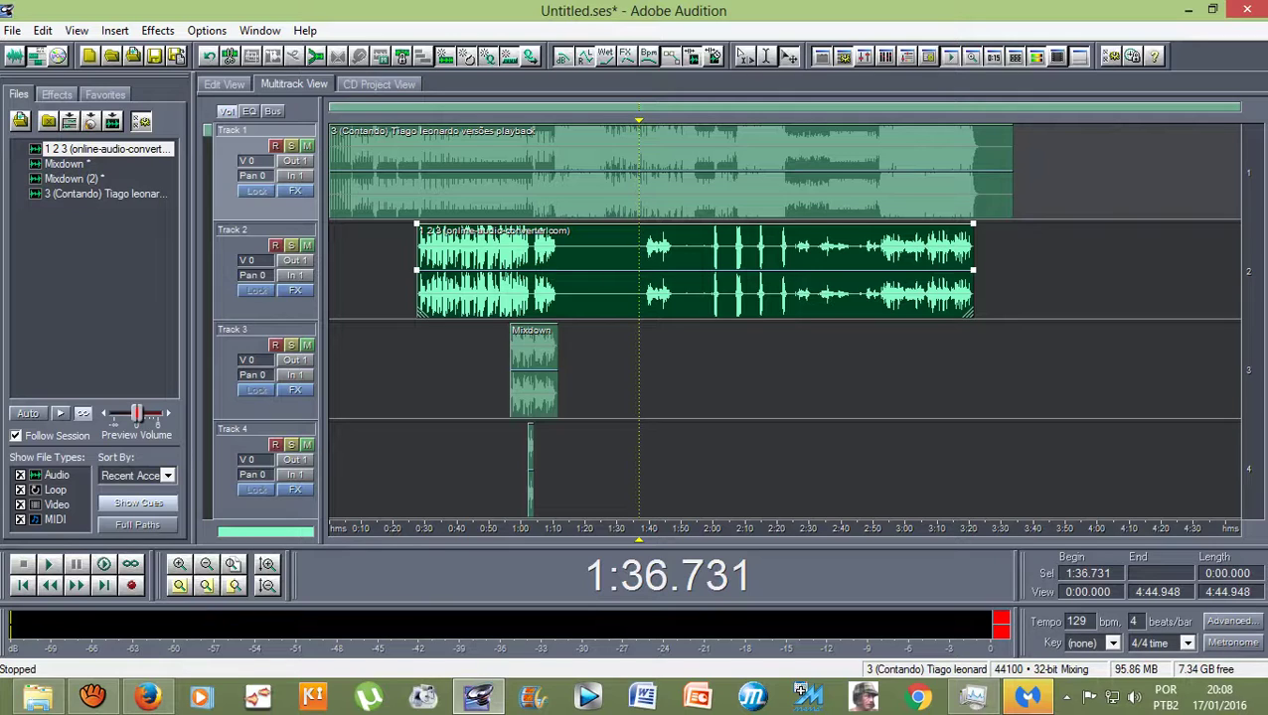
pyautogui.moveTo(639, 120); pyautogui.dragTo(644, 120)
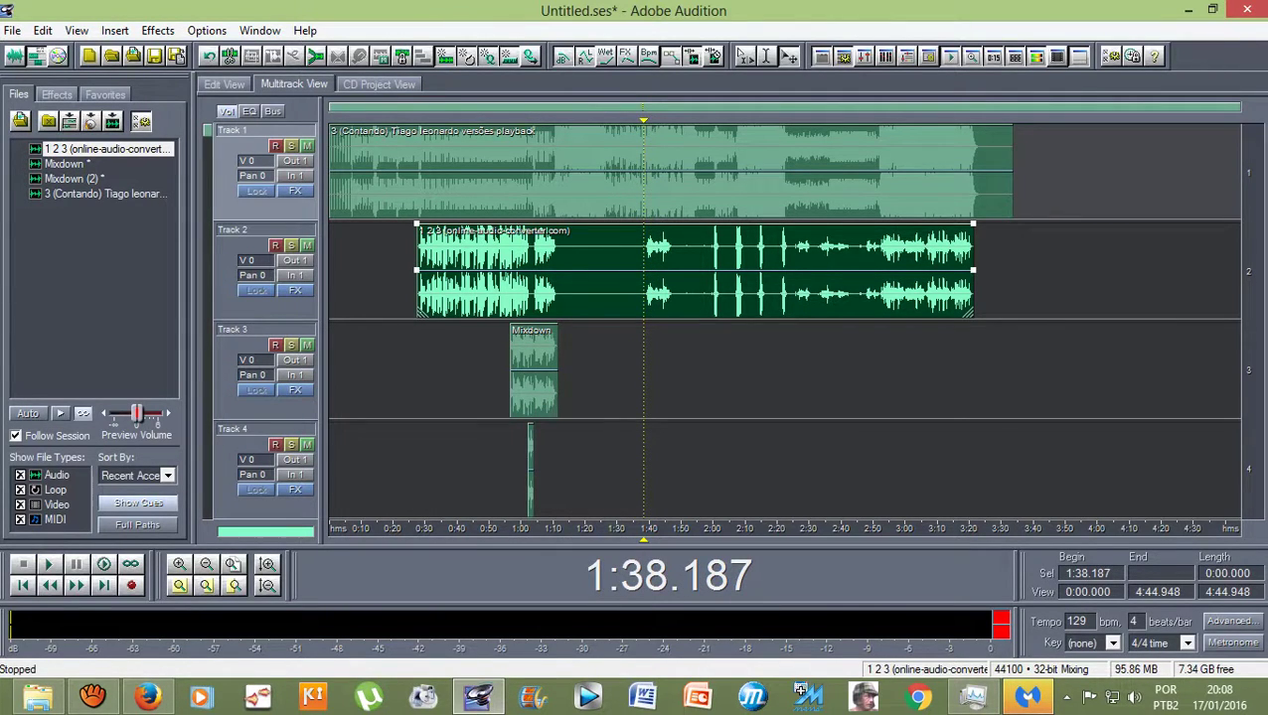
# Open the Track 2 vocal for waveform editing and listen to its isolated phrase from 1:40.000
pyautogui.doubleClick(660, 253)
pyautogui.click(631, 275)
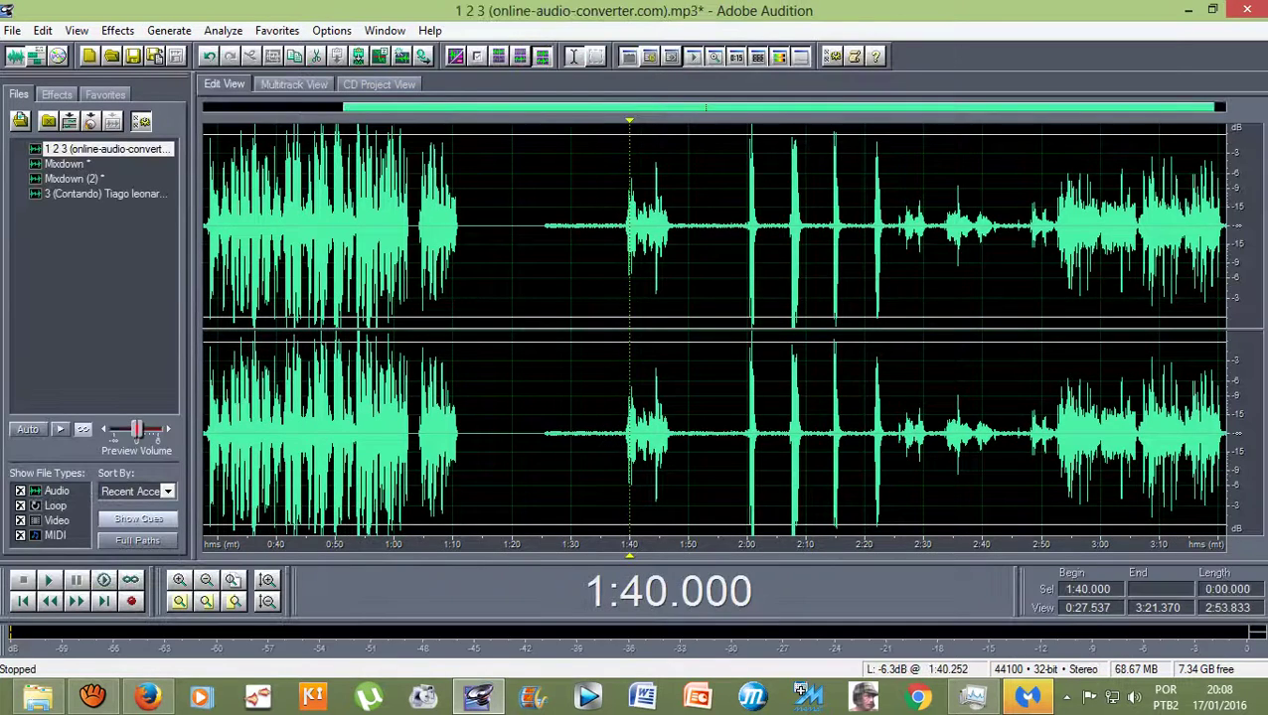
pyautogui.press('space')
pyautogui.press('=')
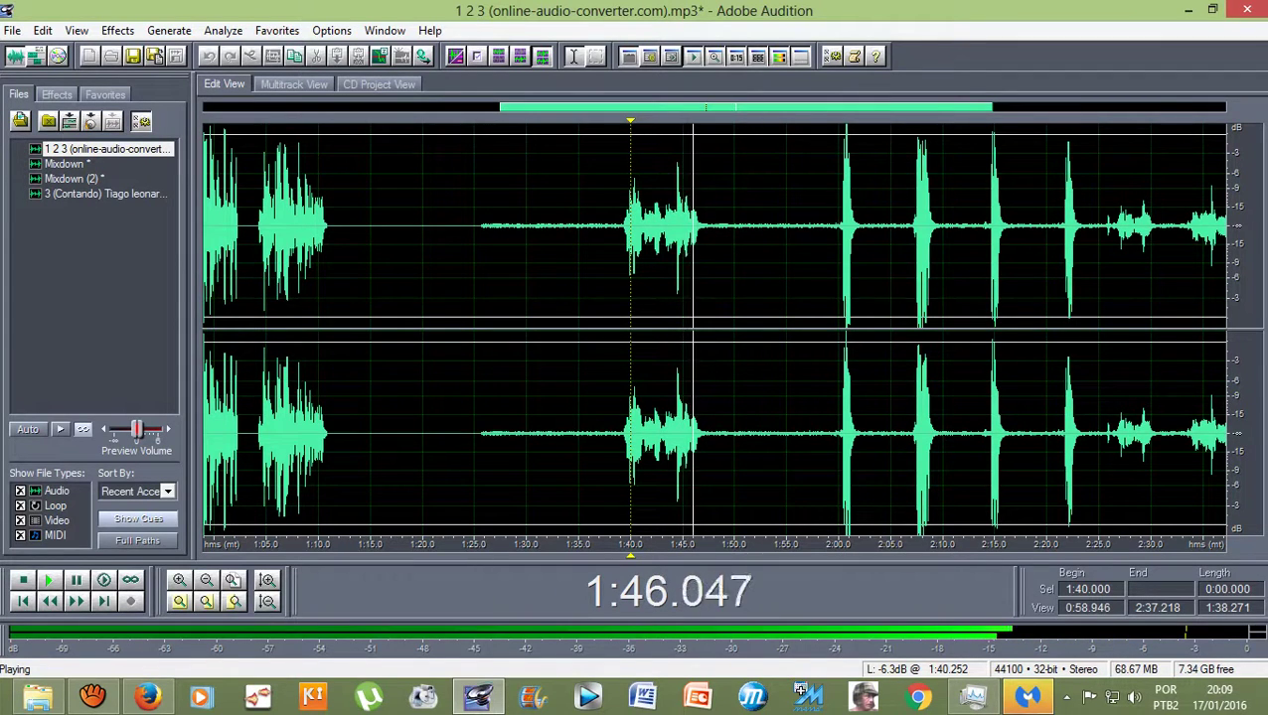
pyautogui.scroll(-4, 713, 329)
pyautogui.press('space')
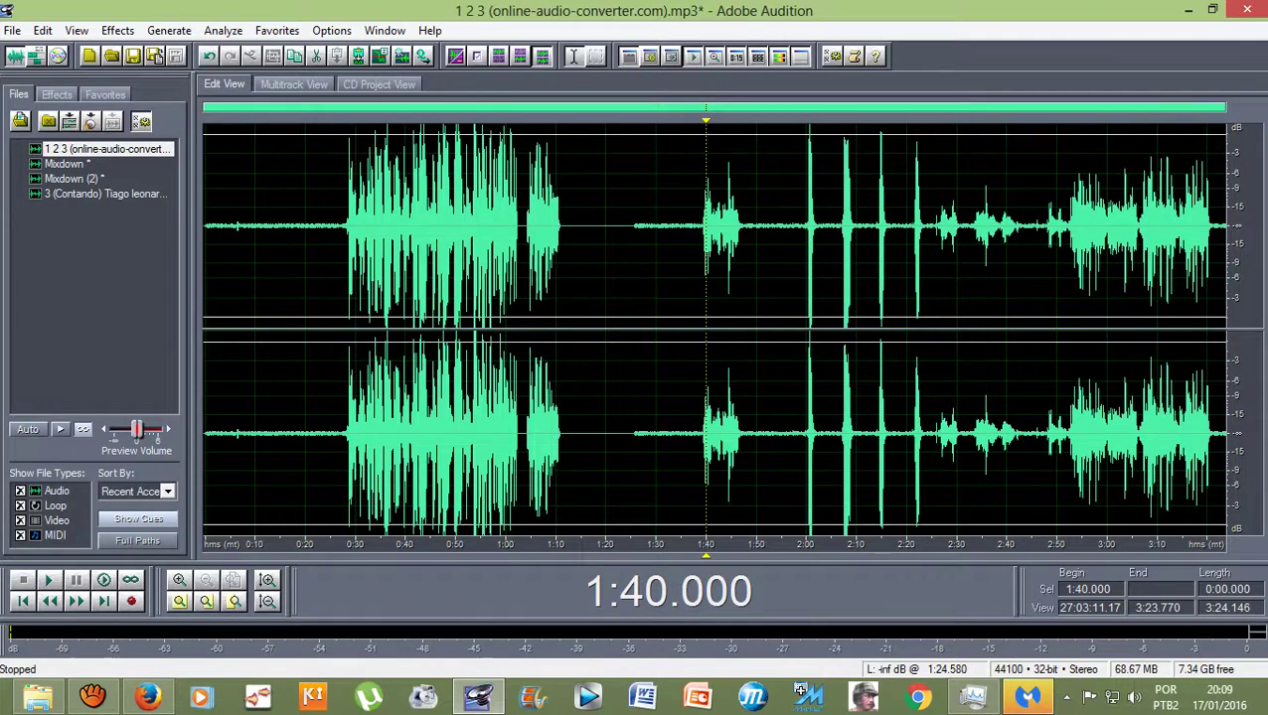
# Silence the vocal from 1:22.993 to 2:00.000 and clear the selection
pyautogui.moveTo(621, 226); pyautogui.dragTo(807, 229)
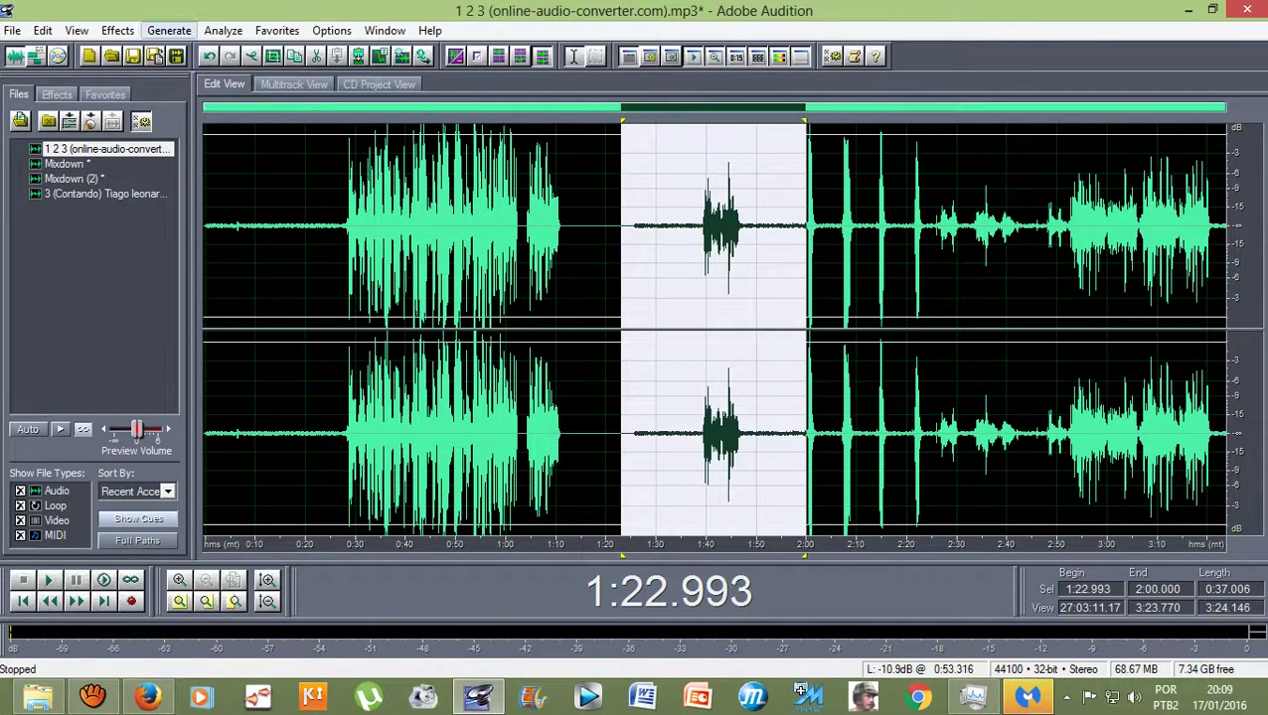
pyautogui.click(117, 30)
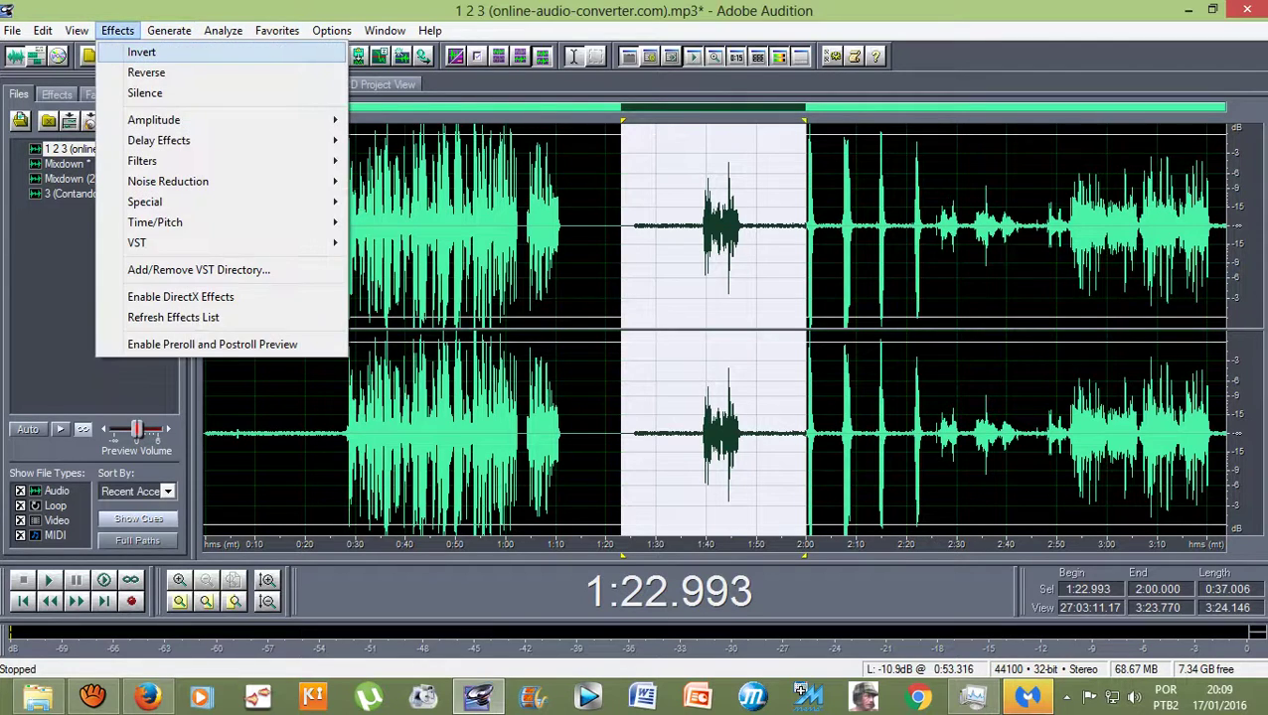
pyautogui.click(129, 95)
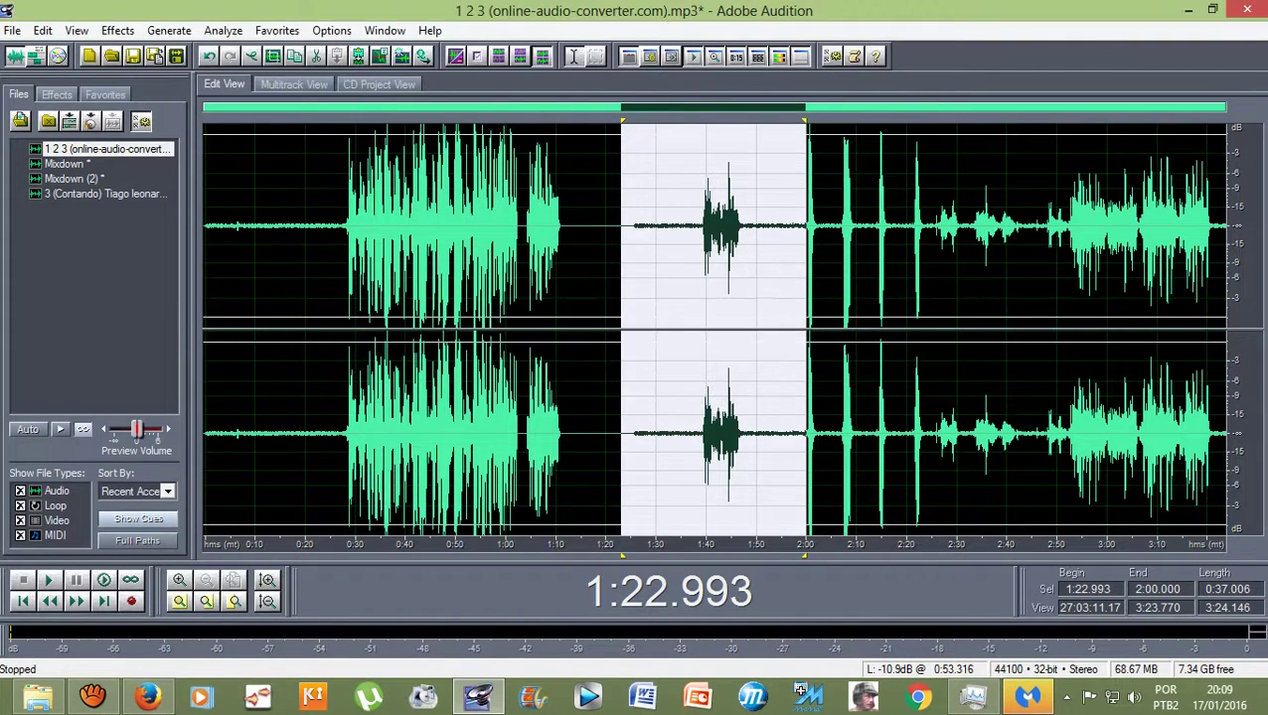
pyautogui.click(775, 266)
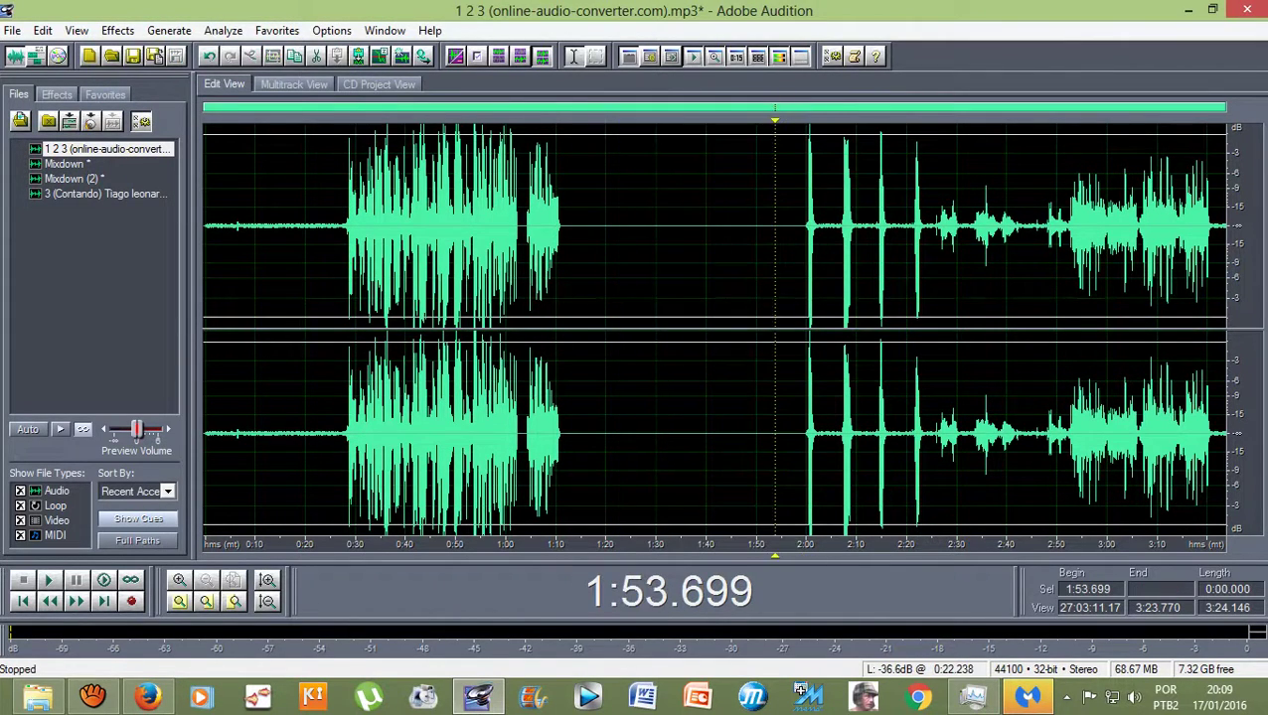
# Return to the multitrack session and play the full mix from 1:52.464
pyautogui.click(293, 84)
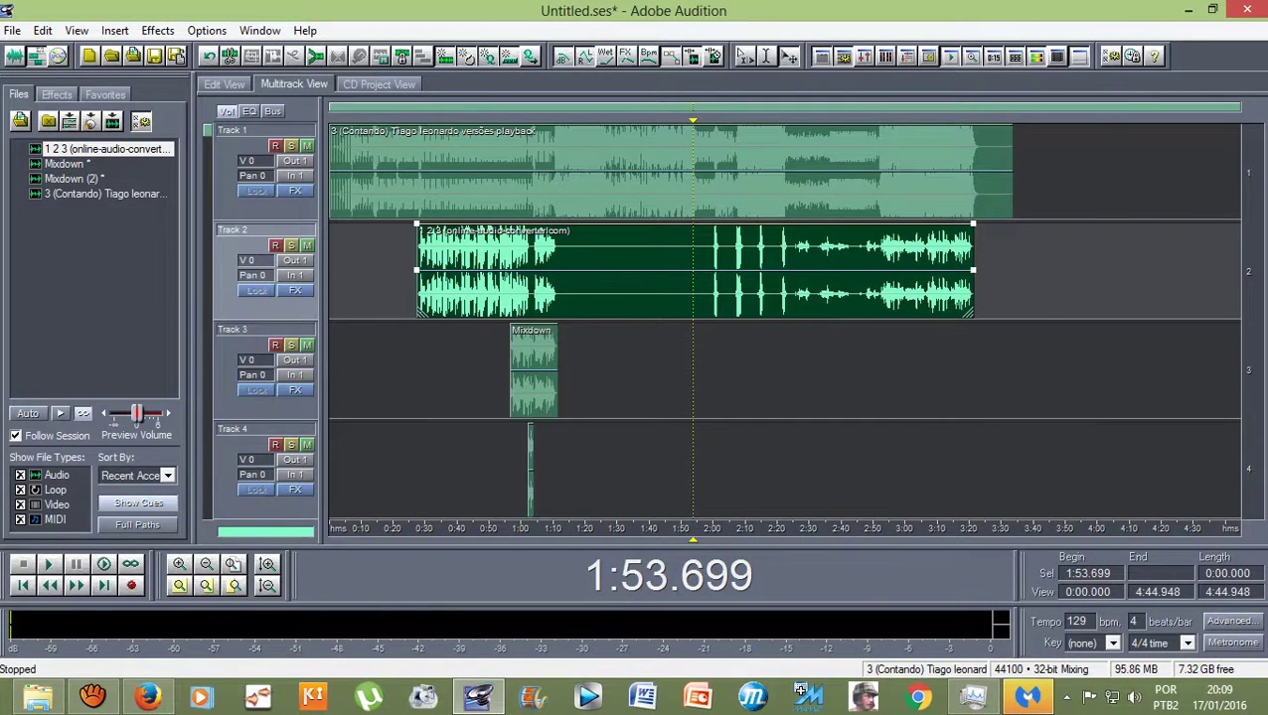
pyautogui.scroll(1, 716, 270)
pyautogui.scroll(-1, 716, 270)
pyautogui.press('Left')
pyautogui.press('Left')
pyautogui.press('space')
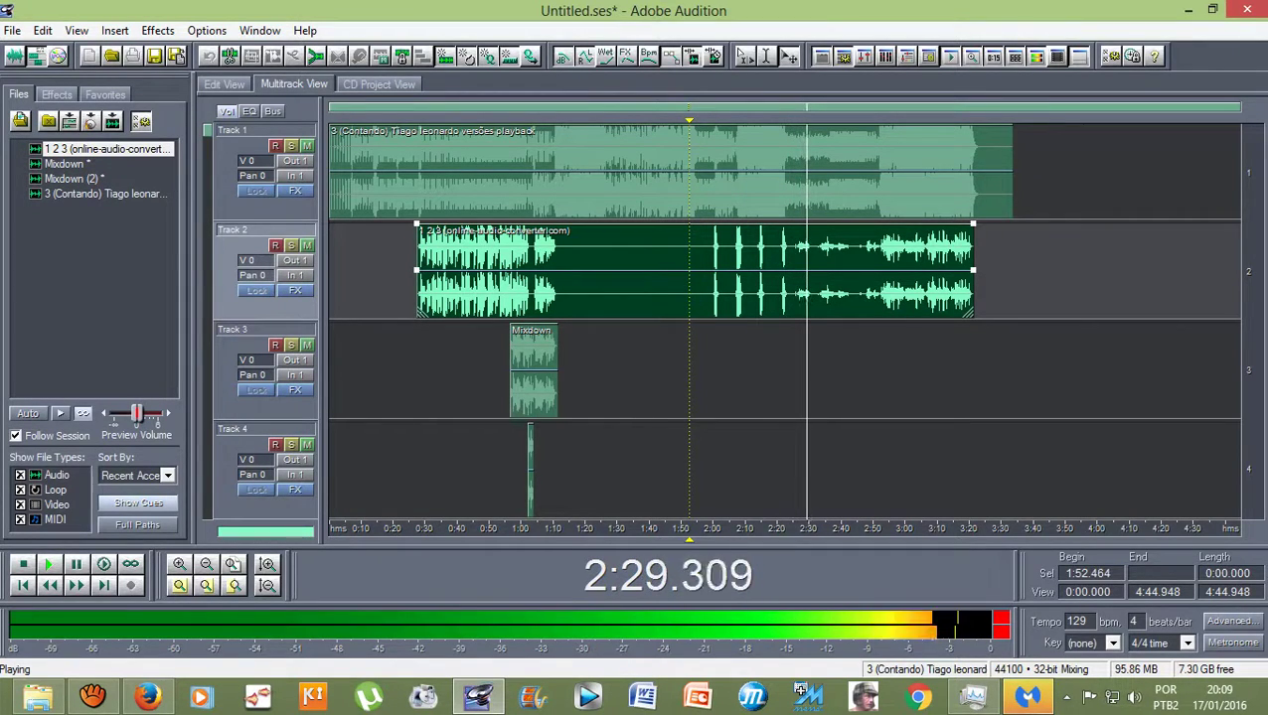
# Stop playback and place the cursor at 0:56.555, at the start of the Track 3 Mixdown clip
pyautogui.moveTo(689, 121); pyautogui.dragTo(818, 120)
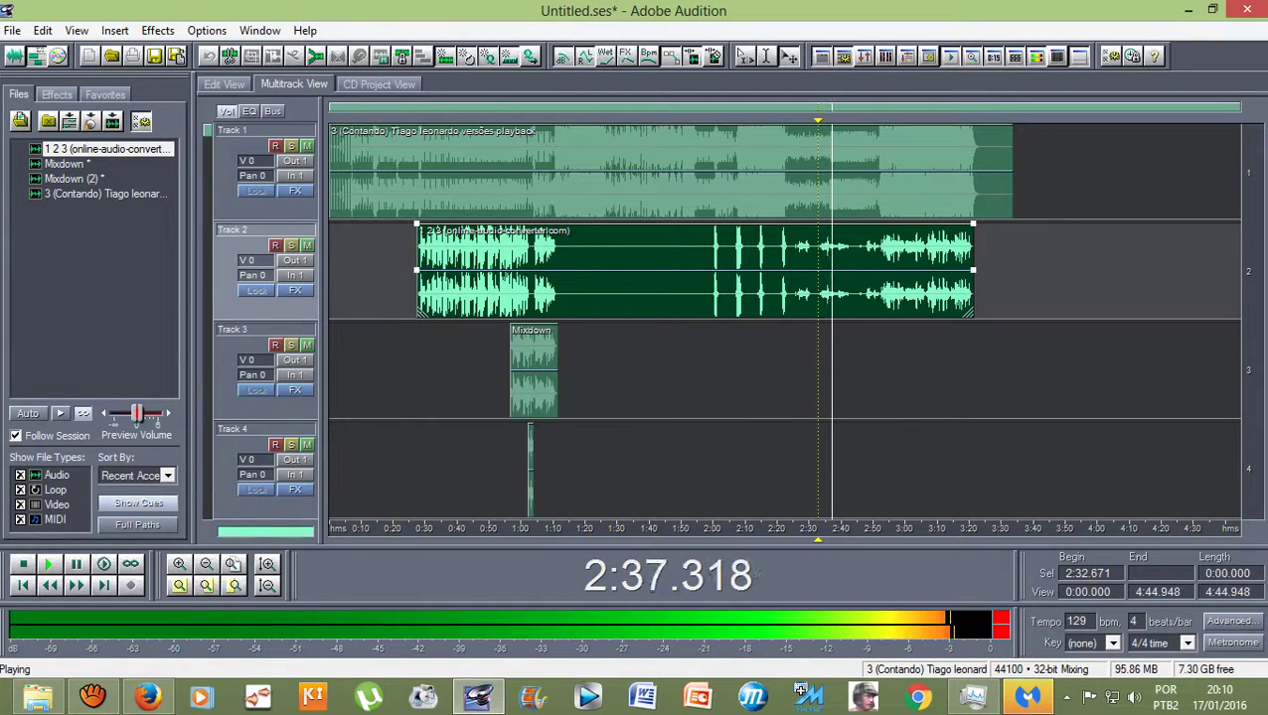
pyautogui.press('space')
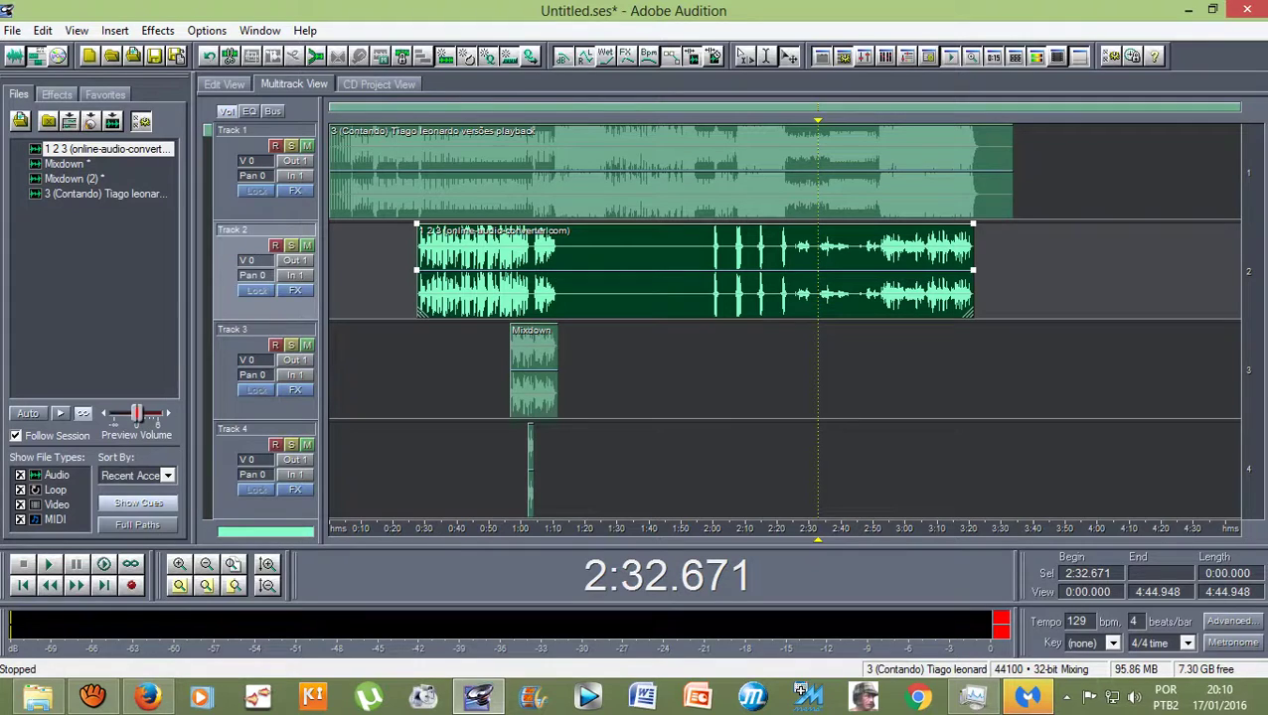
pyautogui.moveTo(818, 120)
pyautogui.mouseDown()
pyautogui.moveTo(700, 120)
pyautogui.moveTo(713, 120)
pyautogui.mouseUp()
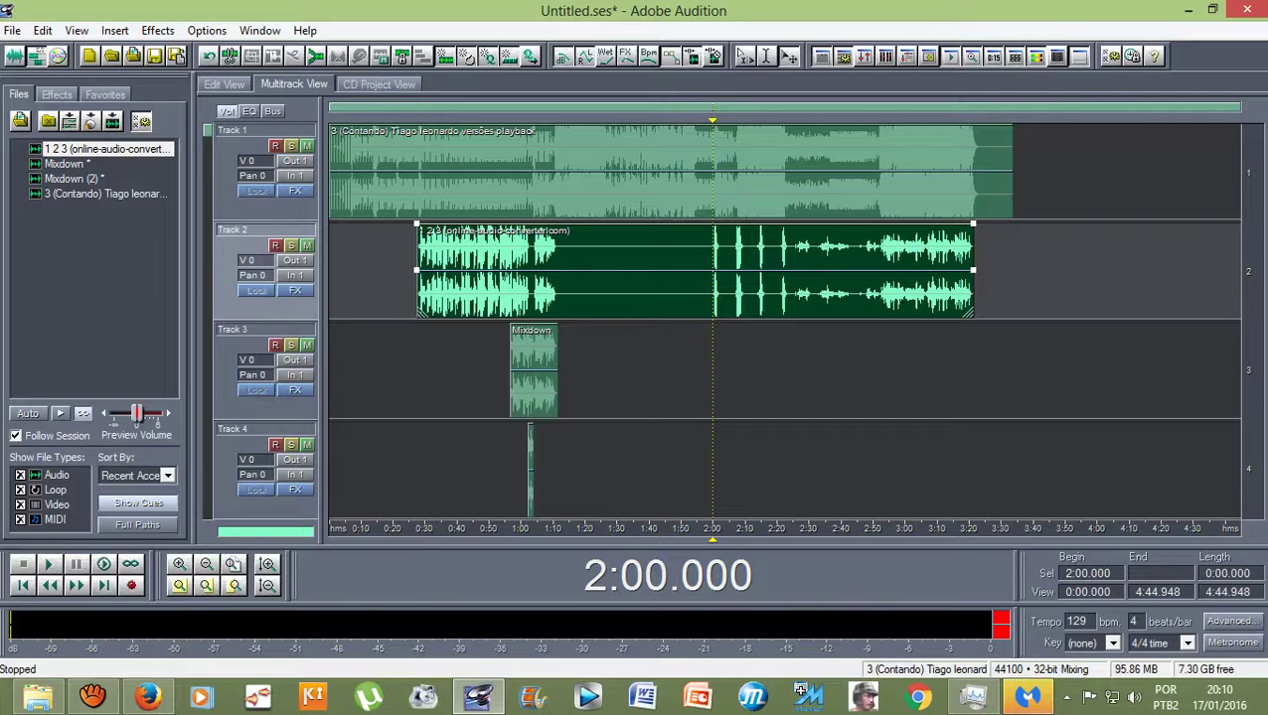
pyautogui.moveTo(712, 121); pyautogui.dragTo(681, 121)
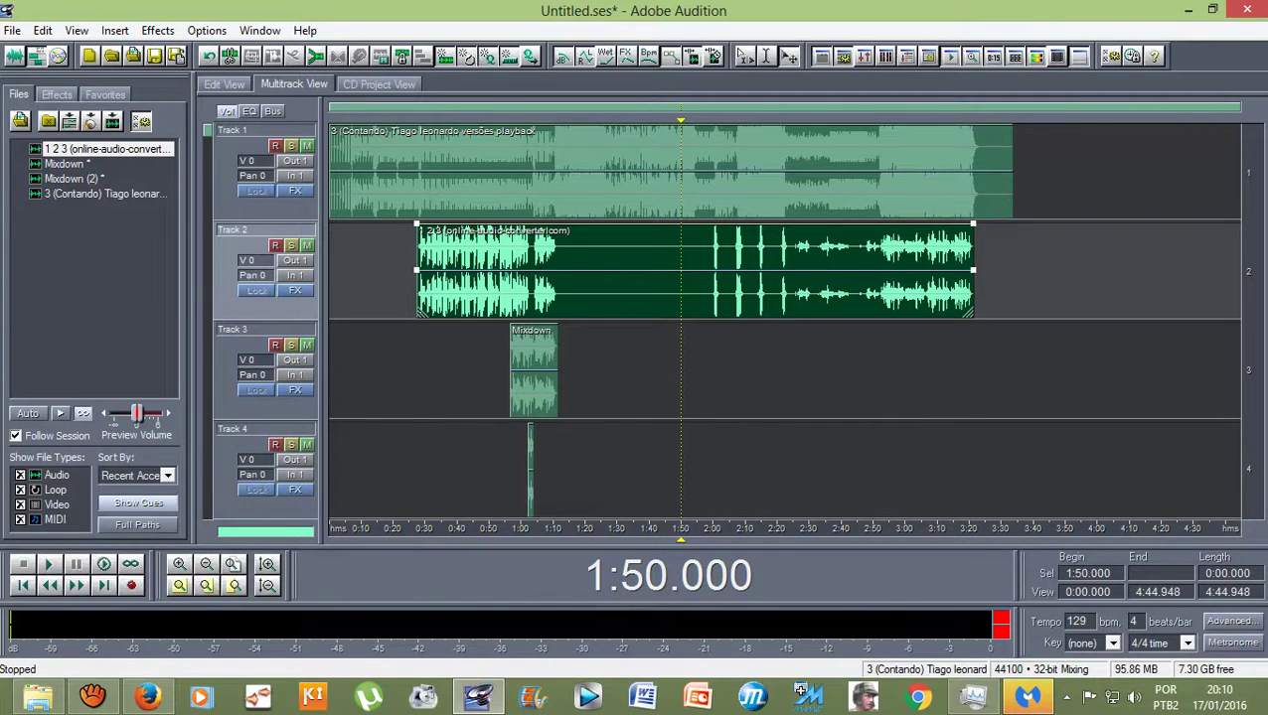
pyautogui.click(647, 120)
pyautogui.moveTo(666, 587); pyautogui.dragTo(665, 593)
pyautogui.moveTo(583, 120); pyautogui.dragTo(510, 120)
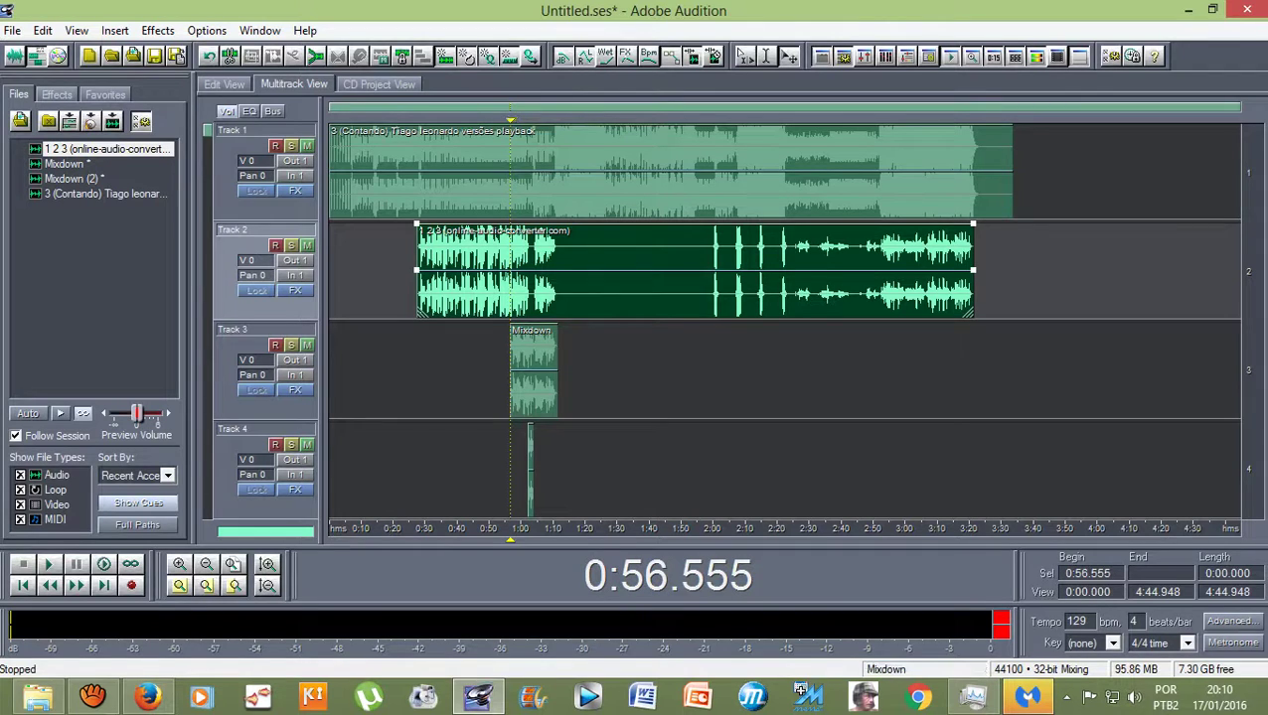
# Select the clips on Tracks 2, 3 and 4, and trim the start of the Track 2 vocal clip to 0:56.555
pyautogui.click(519, 369)
pyautogui.keyDown('ctrl'); pyautogui.click(530, 469); pyautogui.keyUp('ctrl')
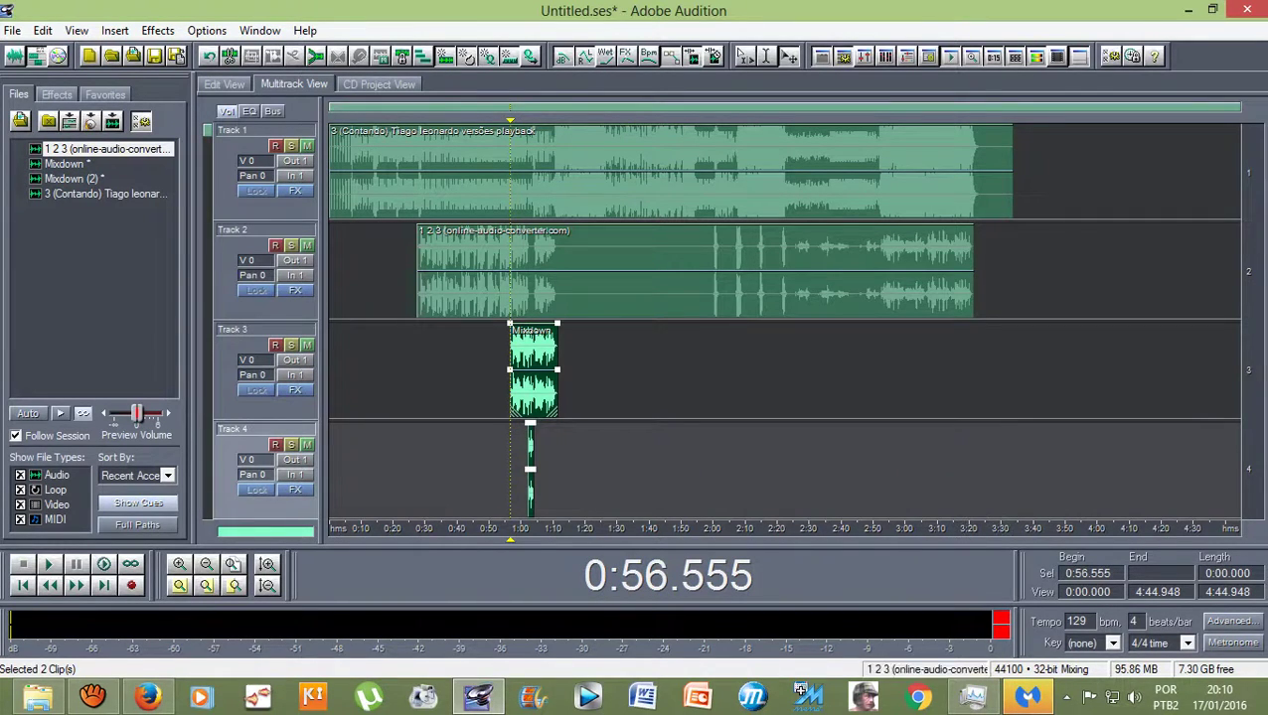
pyautogui.keyDown('ctrl'); pyautogui.click(447, 270); pyautogui.keyUp('ctrl')
pyautogui.scroll(2, 392, 171)
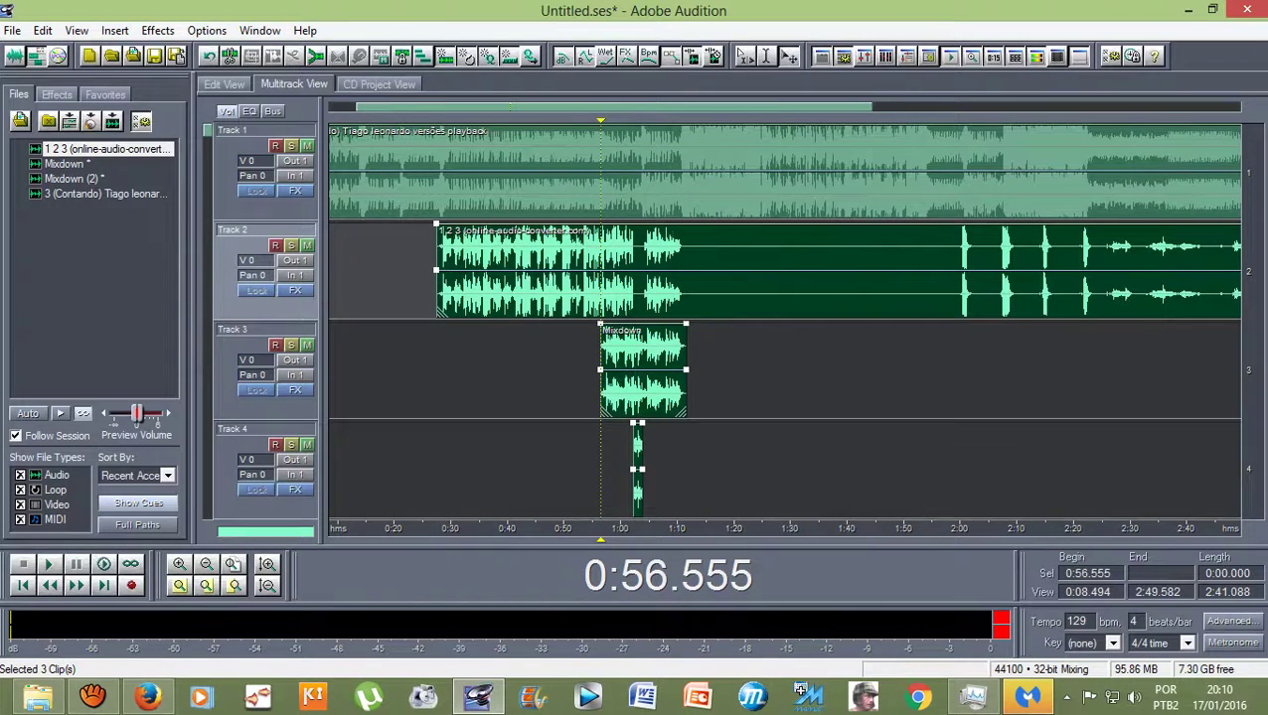
pyautogui.moveTo(441, 312); pyautogui.dragTo(604, 312)
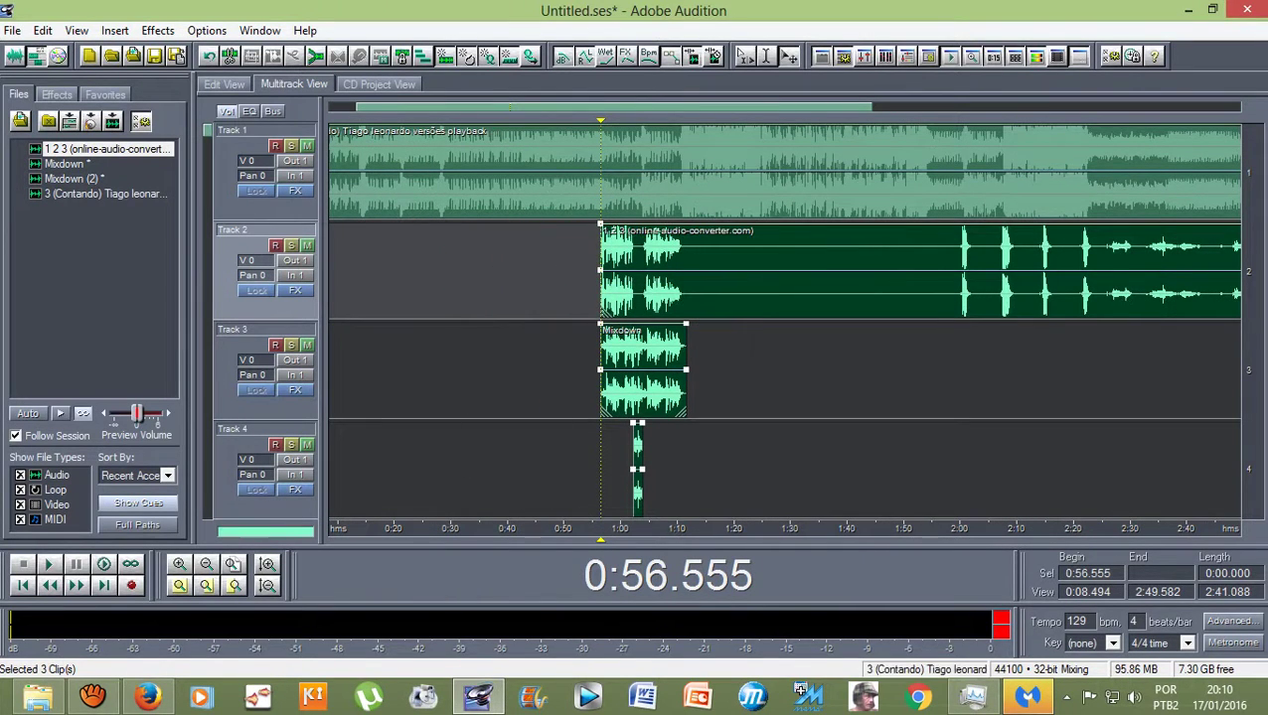
pyautogui.scroll(5, 598, 271)
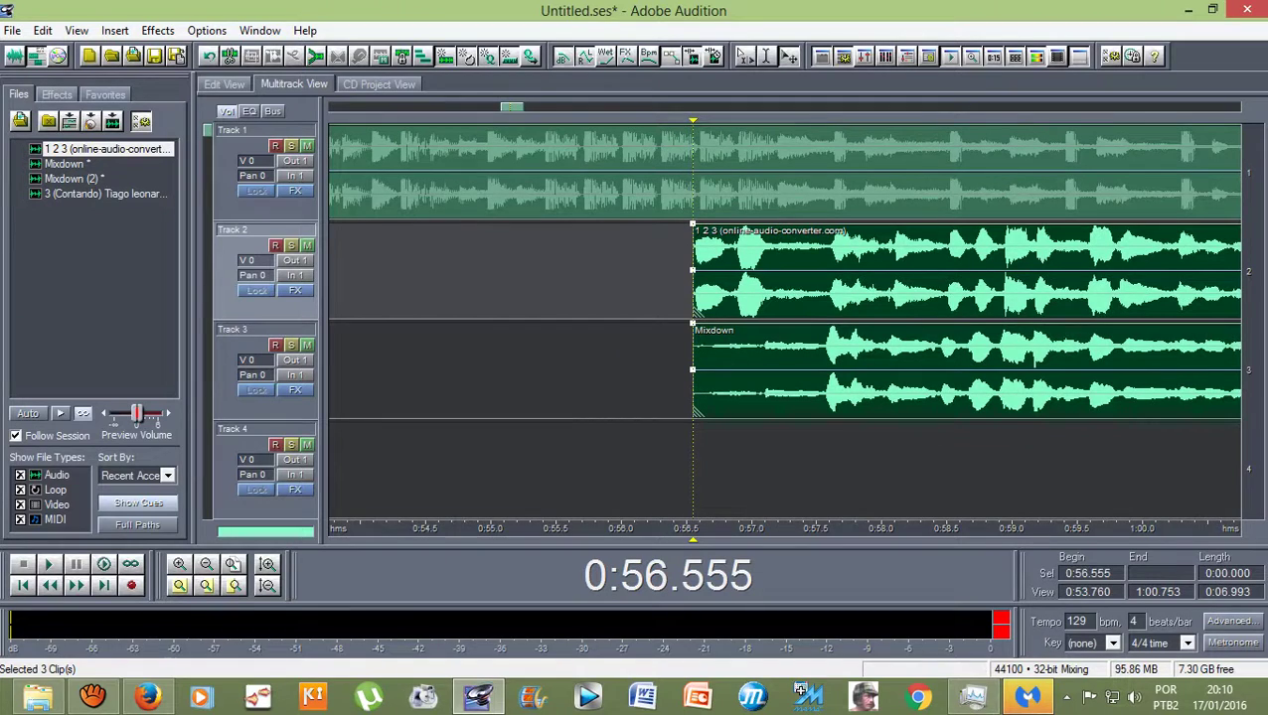
# Mute Track 1 and trim the Track 2 vocal clip to start at about 0:57.1 and end with the Track 3 Mixdown clip
pyautogui.moveTo(694, 270); pyautogui.dragTo(768, 270)
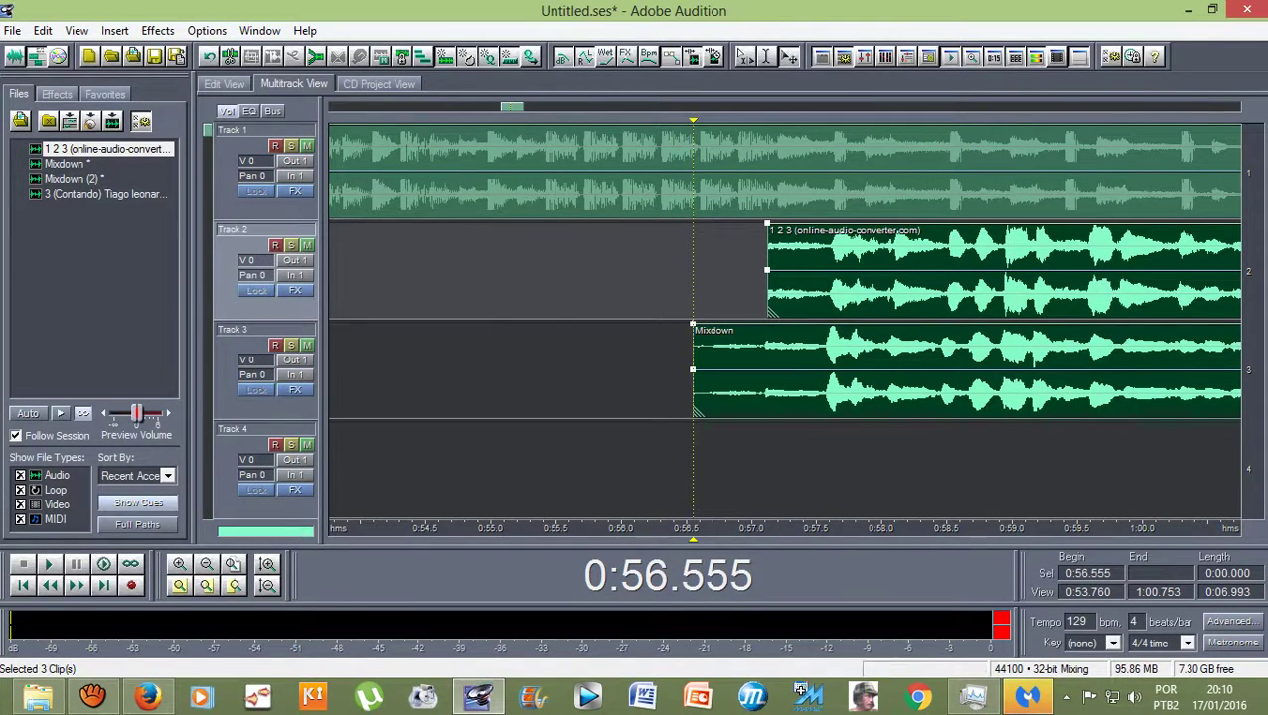
pyautogui.click(693, 370)
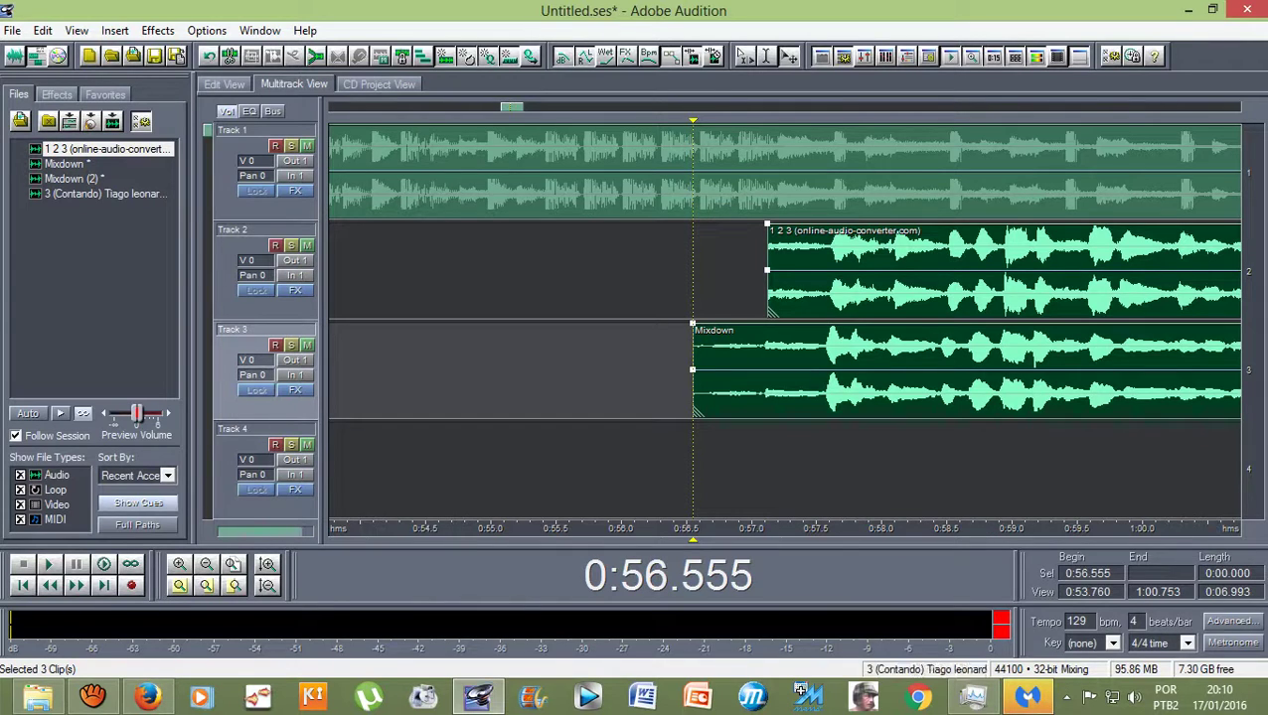
pyautogui.press('\\')
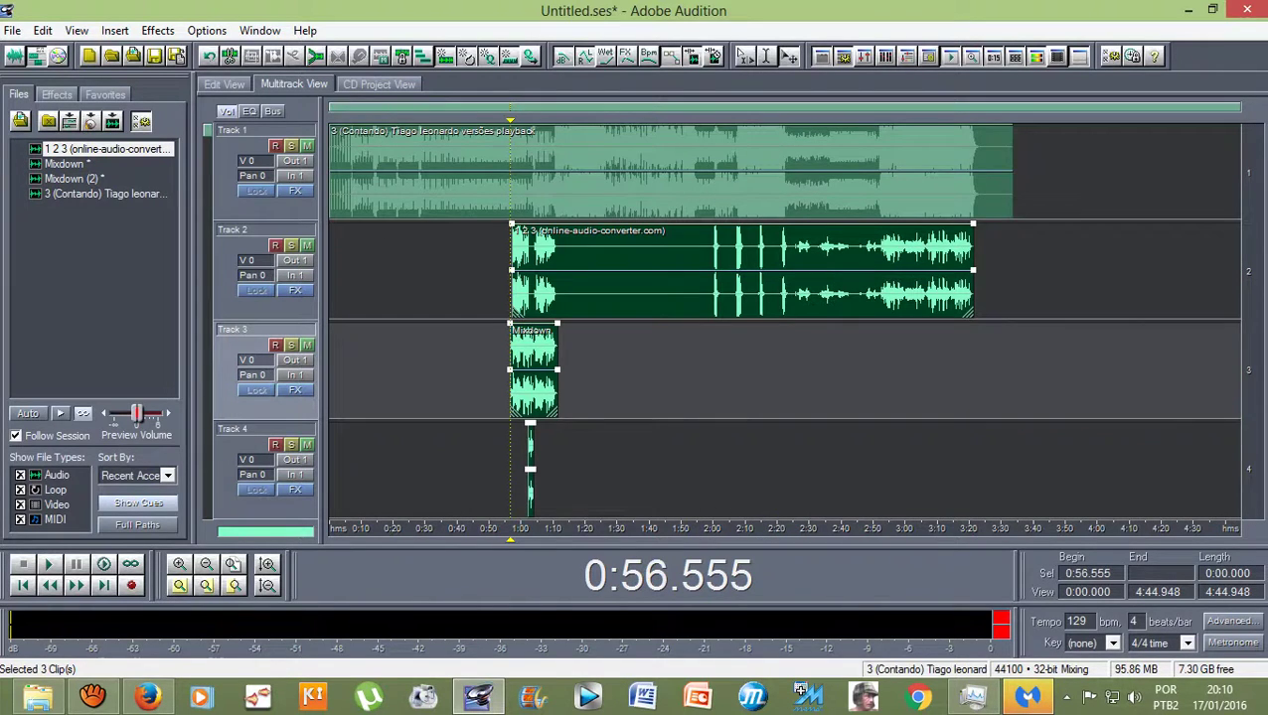
pyautogui.click(307, 146)
pyautogui.moveTo(973, 269); pyautogui.dragTo(559, 269)
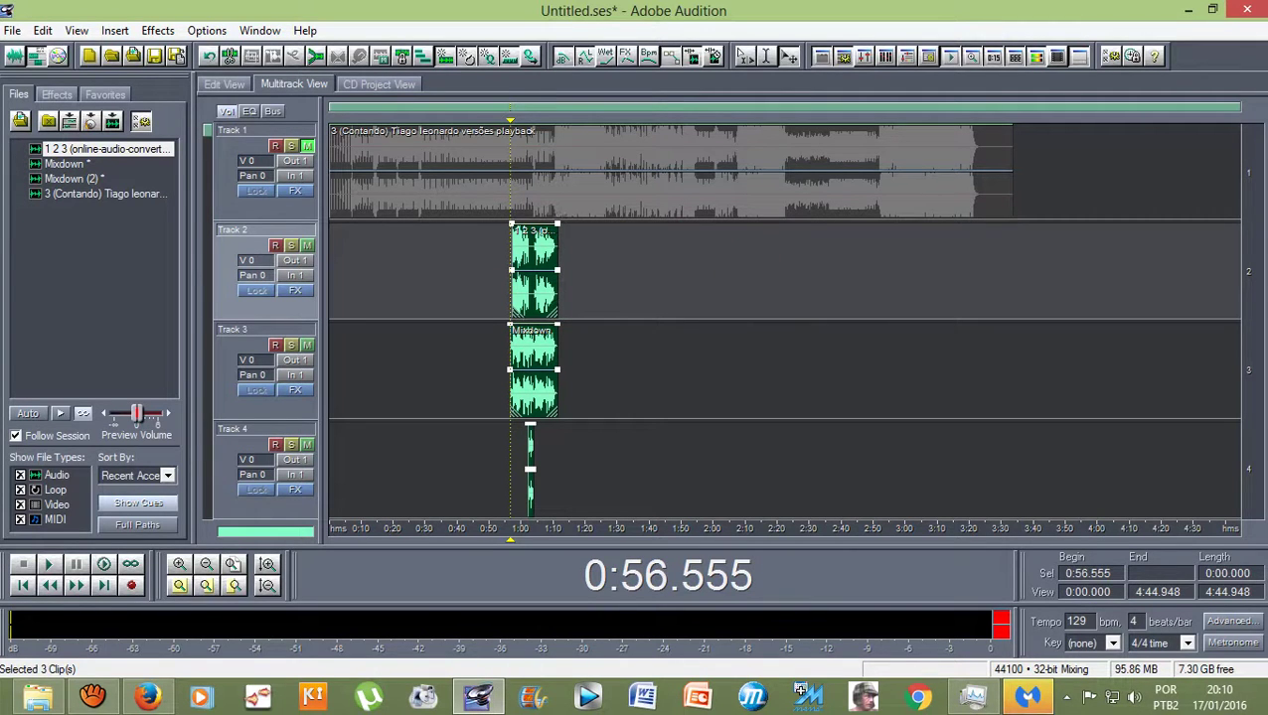
# Trim the start of the Track 3 Mixdown clip to about 0:57.1 and line up the Track 2 clip's start with it
pyautogui.scroll(6, 511, 171)
pyautogui.press('space')
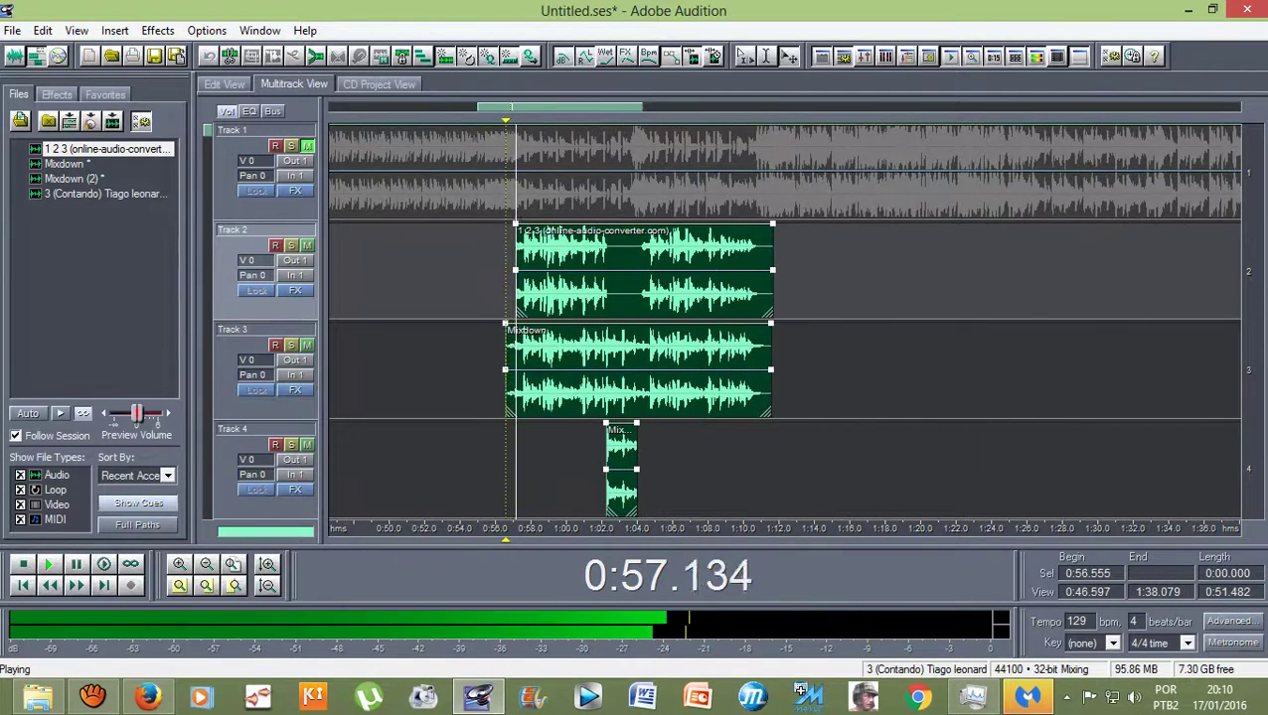
pyautogui.press('=')
pyautogui.press('space')
pyautogui.moveTo(488, 394); pyautogui.dragTo(522, 394)
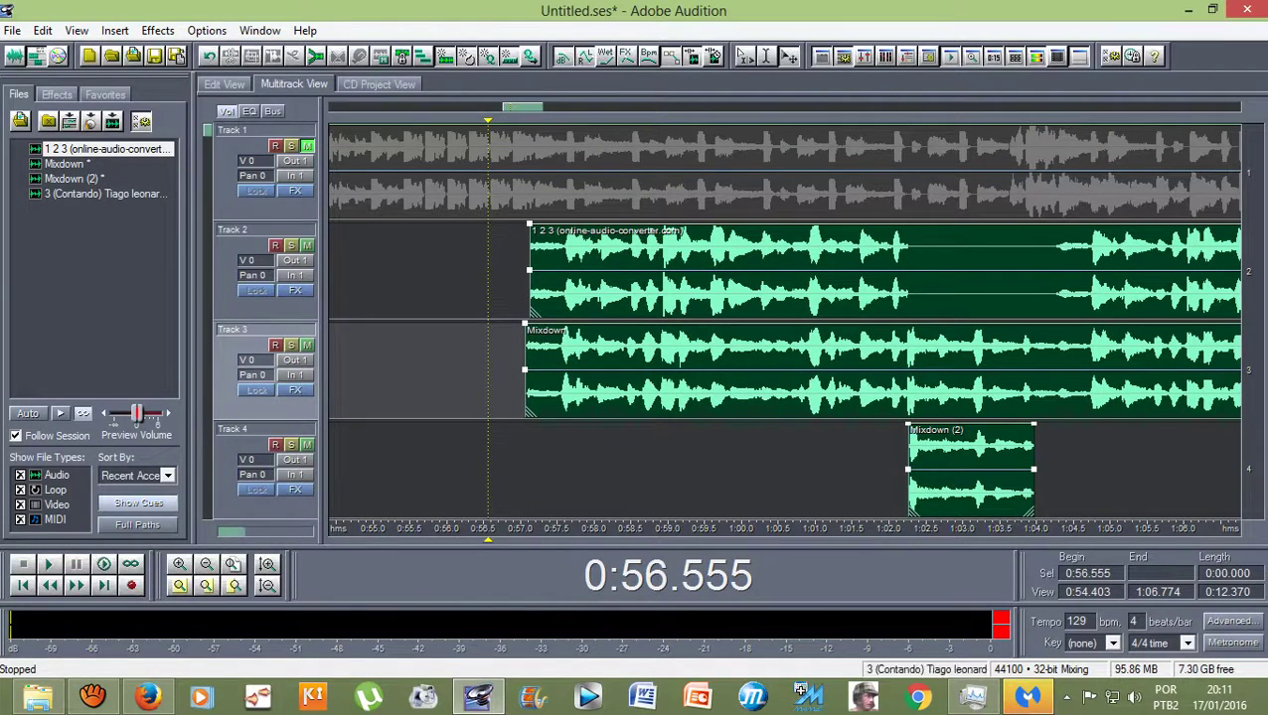
pyautogui.moveTo(530, 294); pyautogui.dragTo(529, 294)
# Play the trimmed vocal clips together from 0:56.555, with the backing track muted, and stop playback
pyautogui.scroll(-5, 521, 179)
pyautogui.press('space')
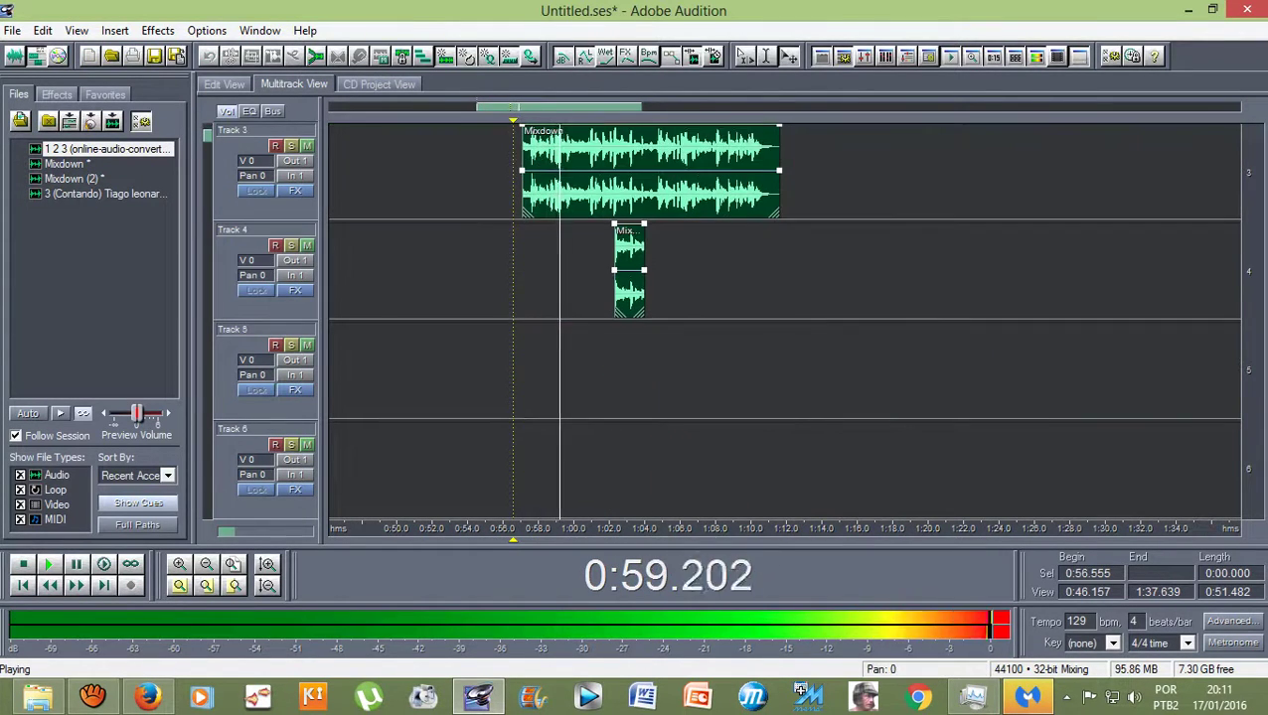
pyautogui.press('space')
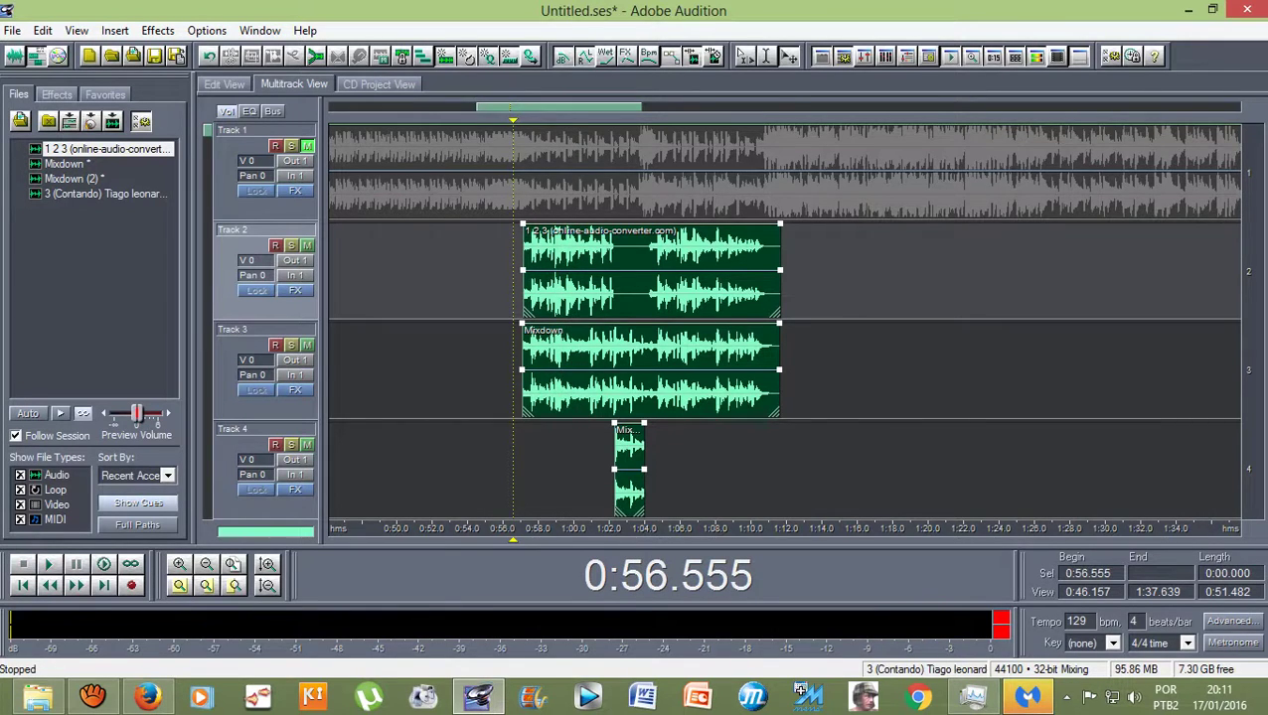
# Mix down the selected audio clips on Tracks 2, 3 and 4 to a new stereo file
pyautogui.press('-')
pyautogui.press('-')
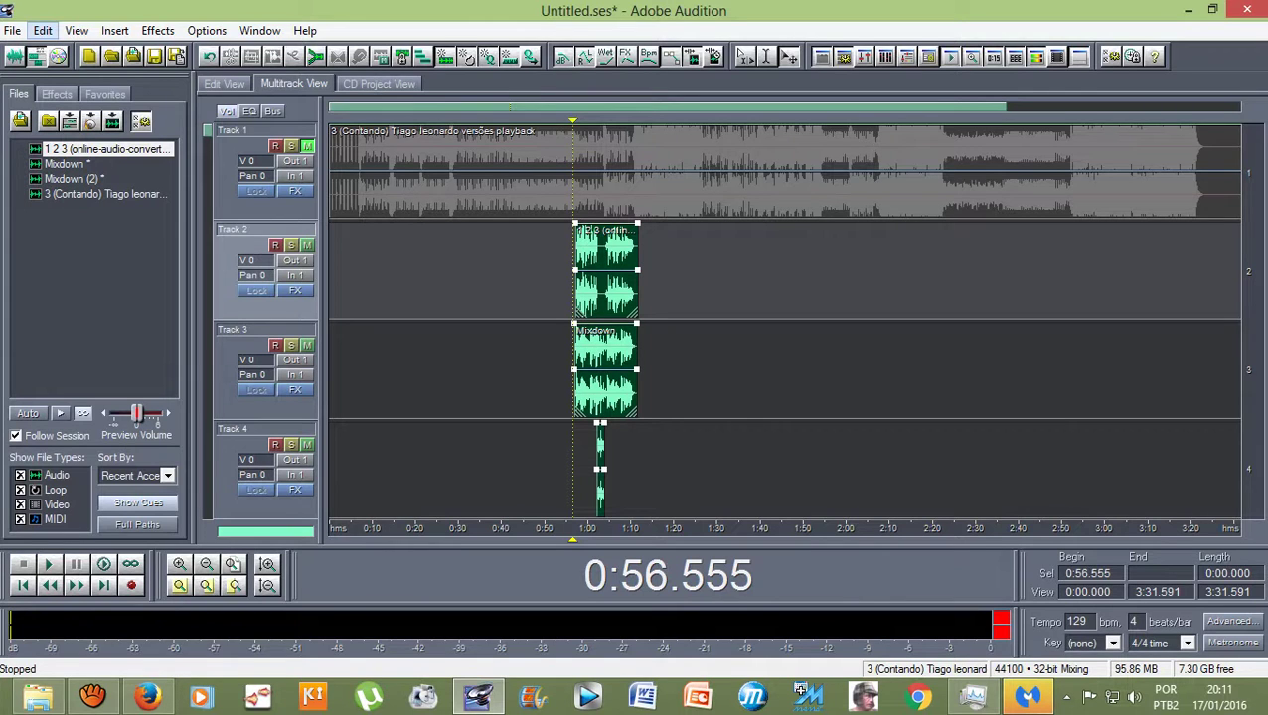
pyautogui.click(42, 29)
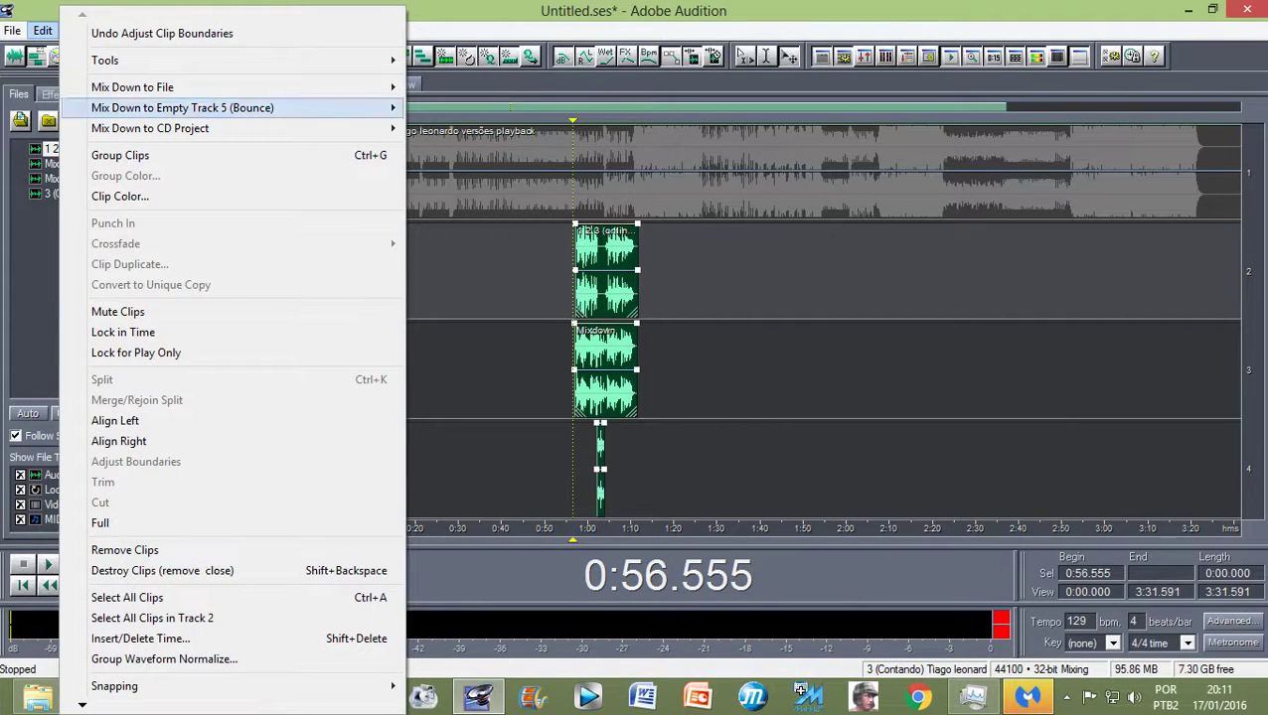
pyautogui.moveTo(132, 87)
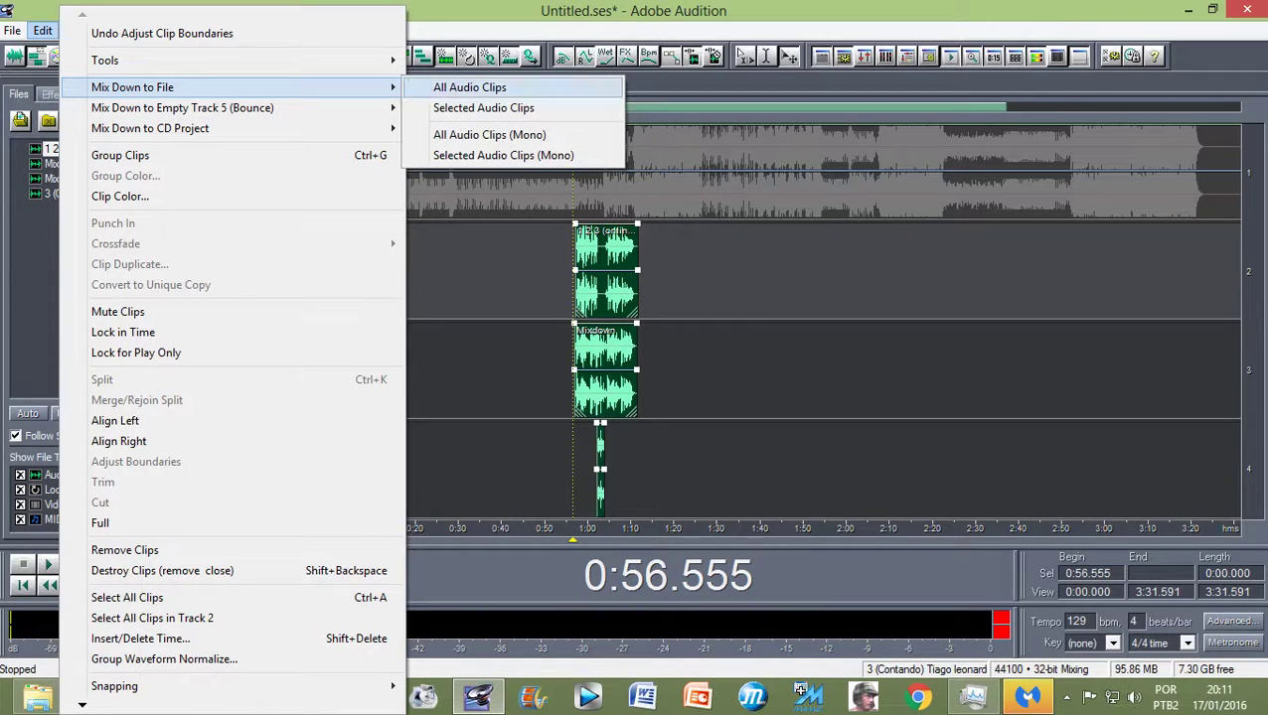
pyautogui.click(483, 108)
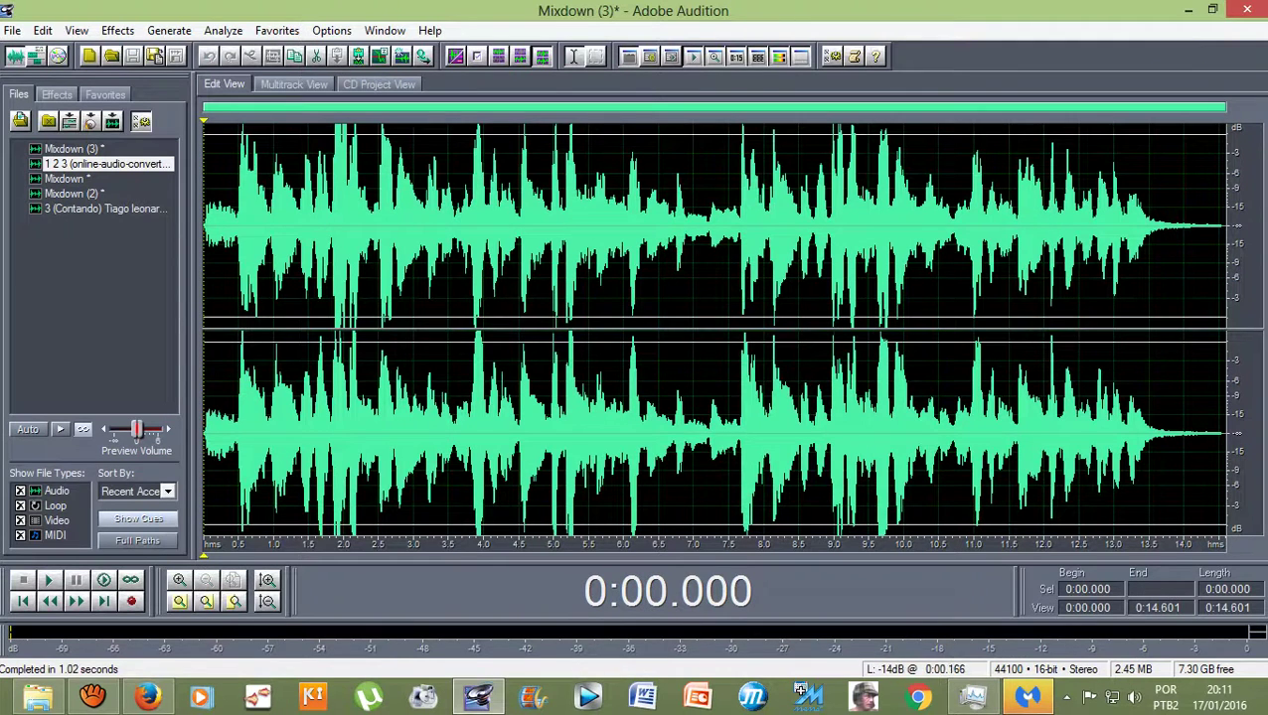
# Play the opening of the new mixdown twice from the beginning to check its level
pyautogui.press('space')
pyautogui.press('space')
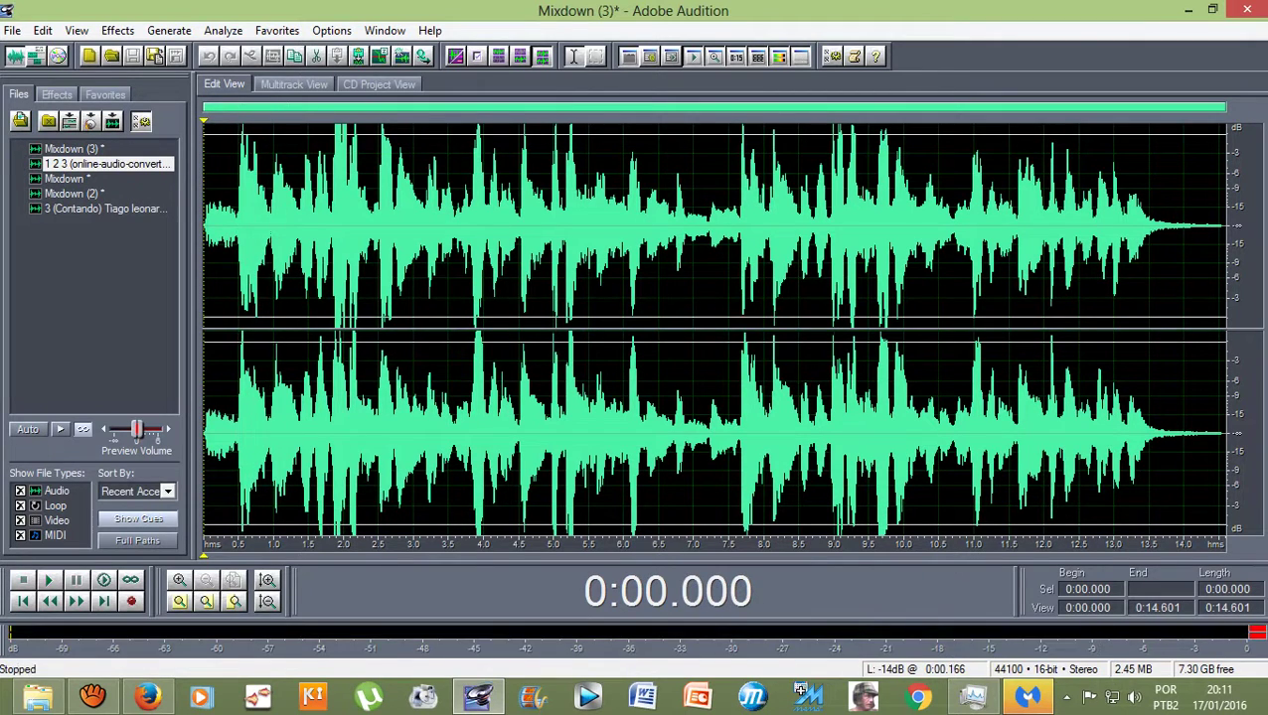
pyautogui.press('space')
pyautogui.press('space')
# Amplify the first 0.5 seconds of the new mixdown by 4.06 dB on both channels and clear the selection
pyautogui.moveTo(203, 225); pyautogui.dragTo(238, 226)
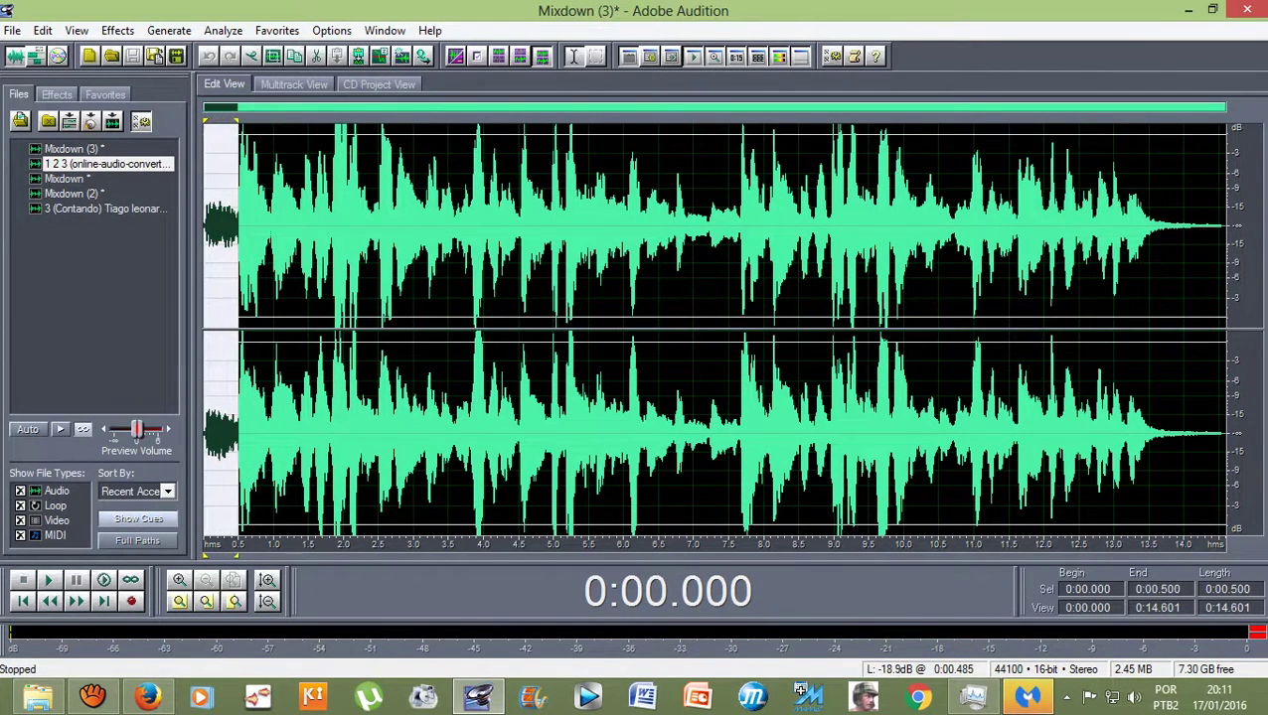
pyautogui.press('space')
pyautogui.press('space')
pyautogui.press('space')
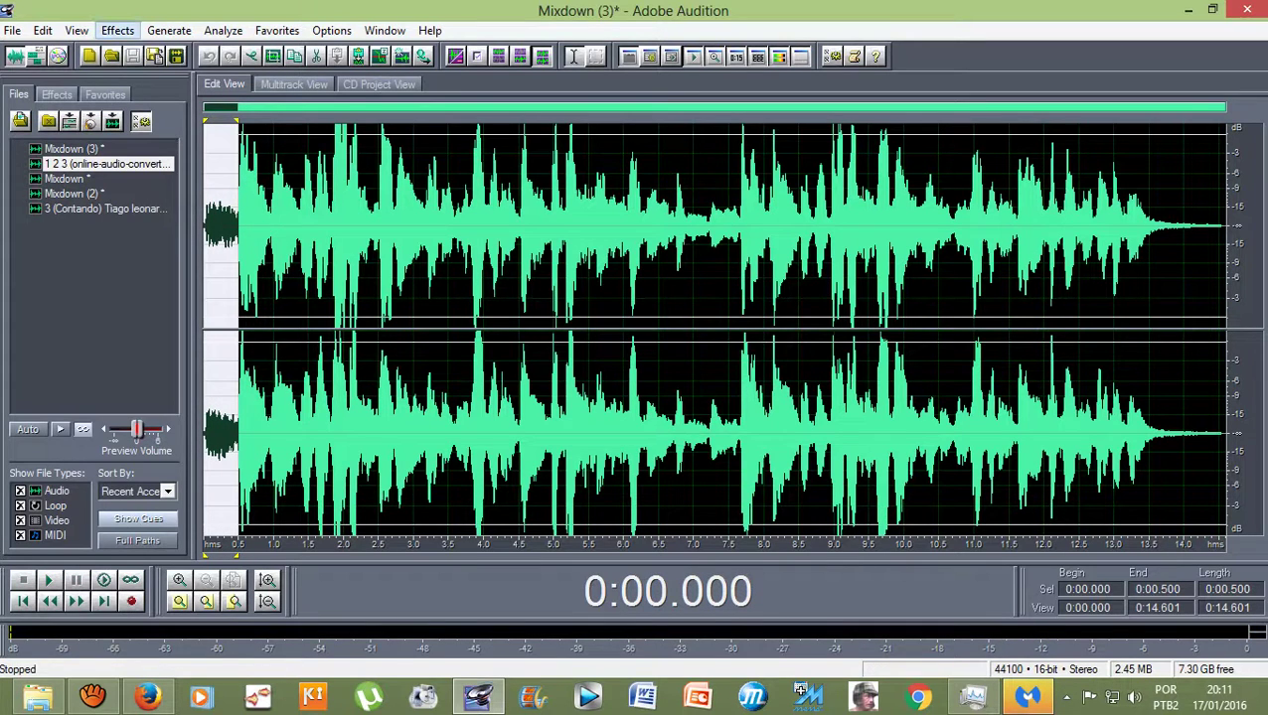
pyautogui.click(118, 30)
pyautogui.moveTo(179, 119)
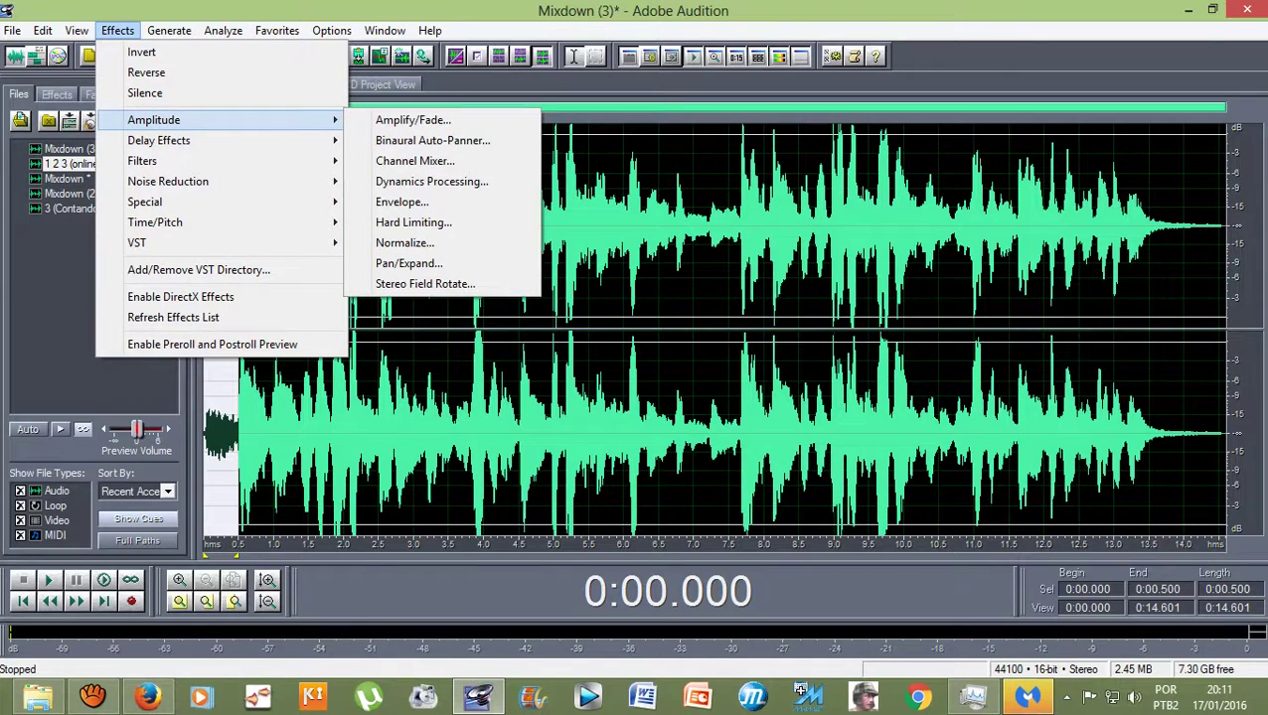
pyautogui.click(413, 119)
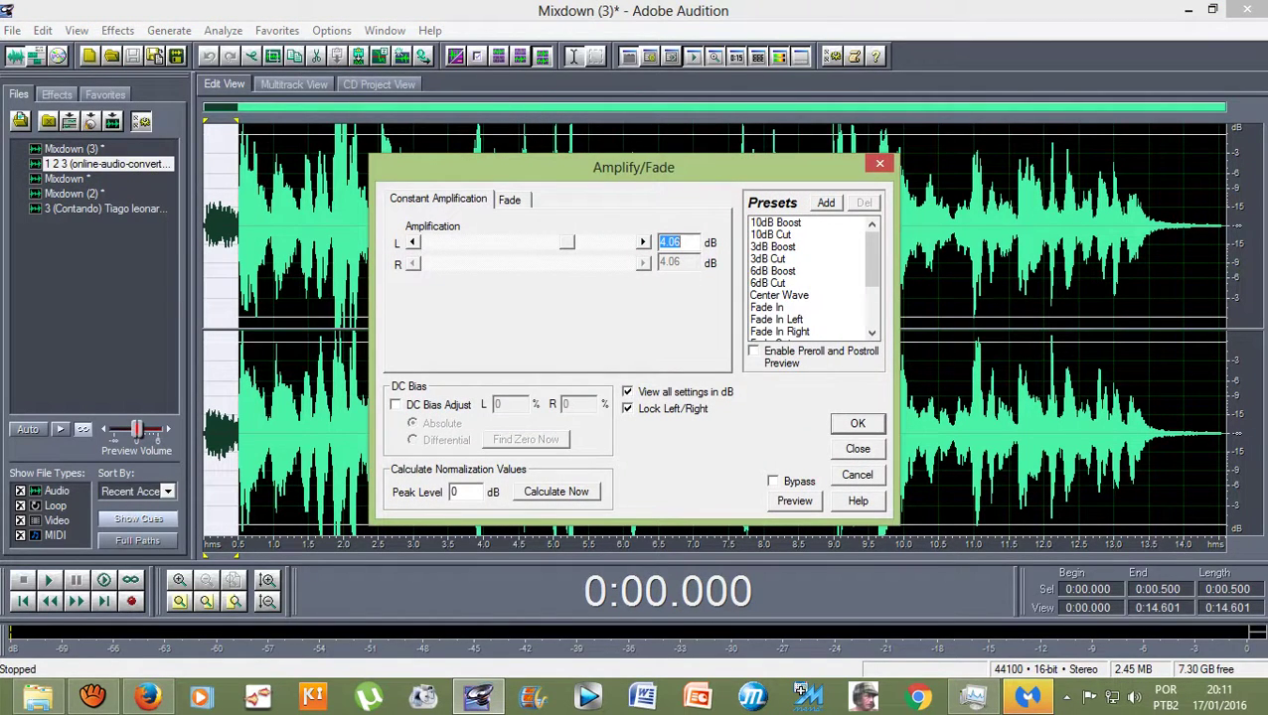
pyautogui.press('Return')
pyautogui.click(212, 226)
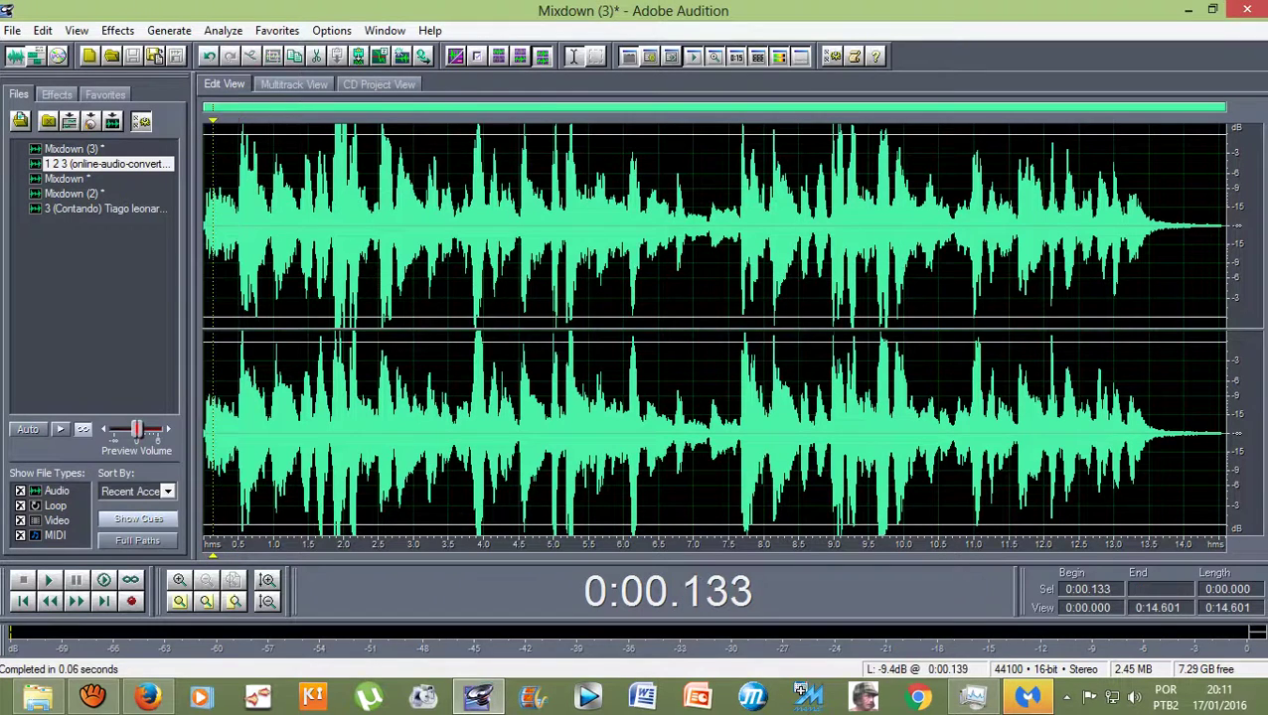
# Return to the multitrack session and place the playback cursor at 1:54.023
pyautogui.click(293, 83)
pyautogui.scroll(-1, 783, 320)
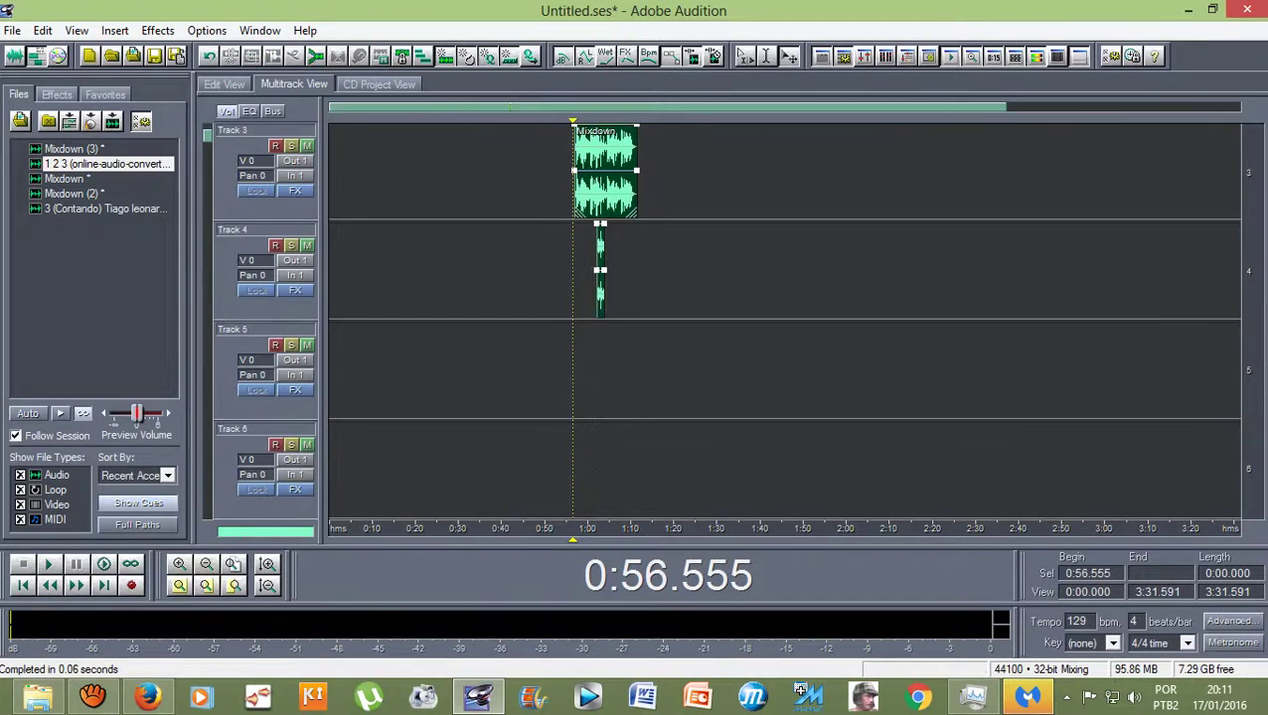
pyautogui.scroll(1, 783, 320)
pyautogui.scroll(8, 578, 171)
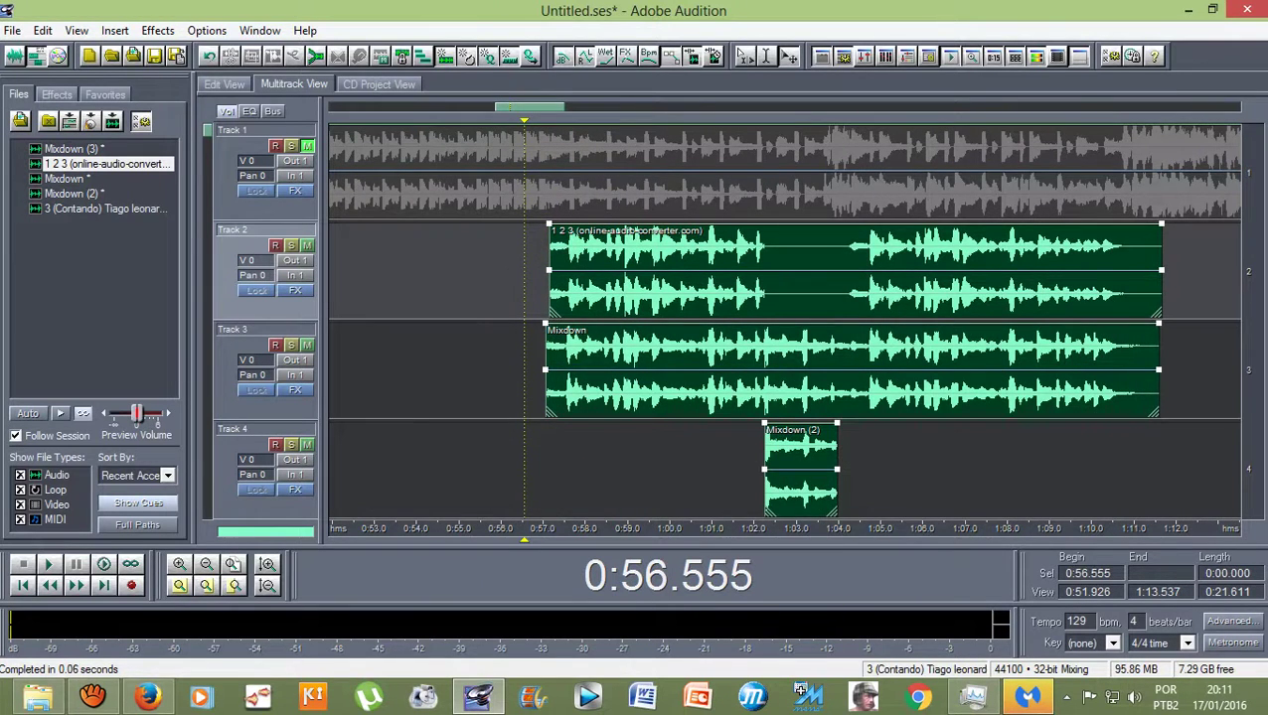
pyautogui.scroll(-6, 785, 318)
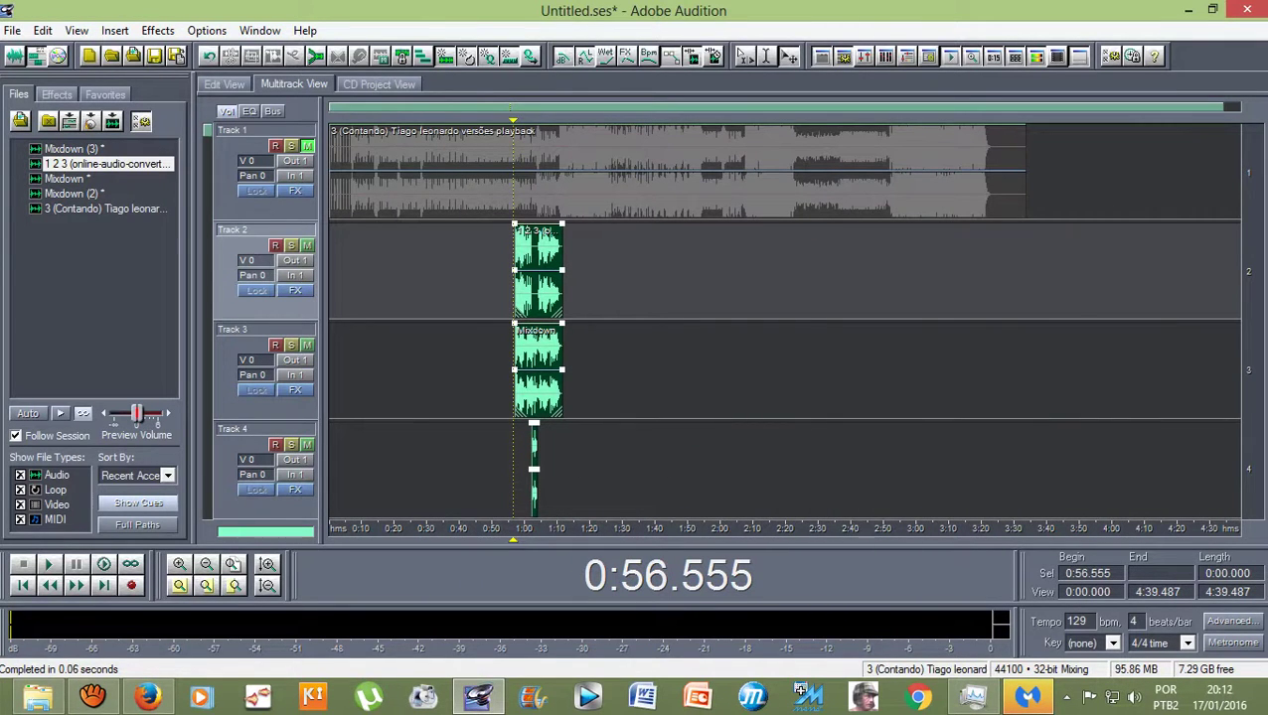
pyautogui.press('space')
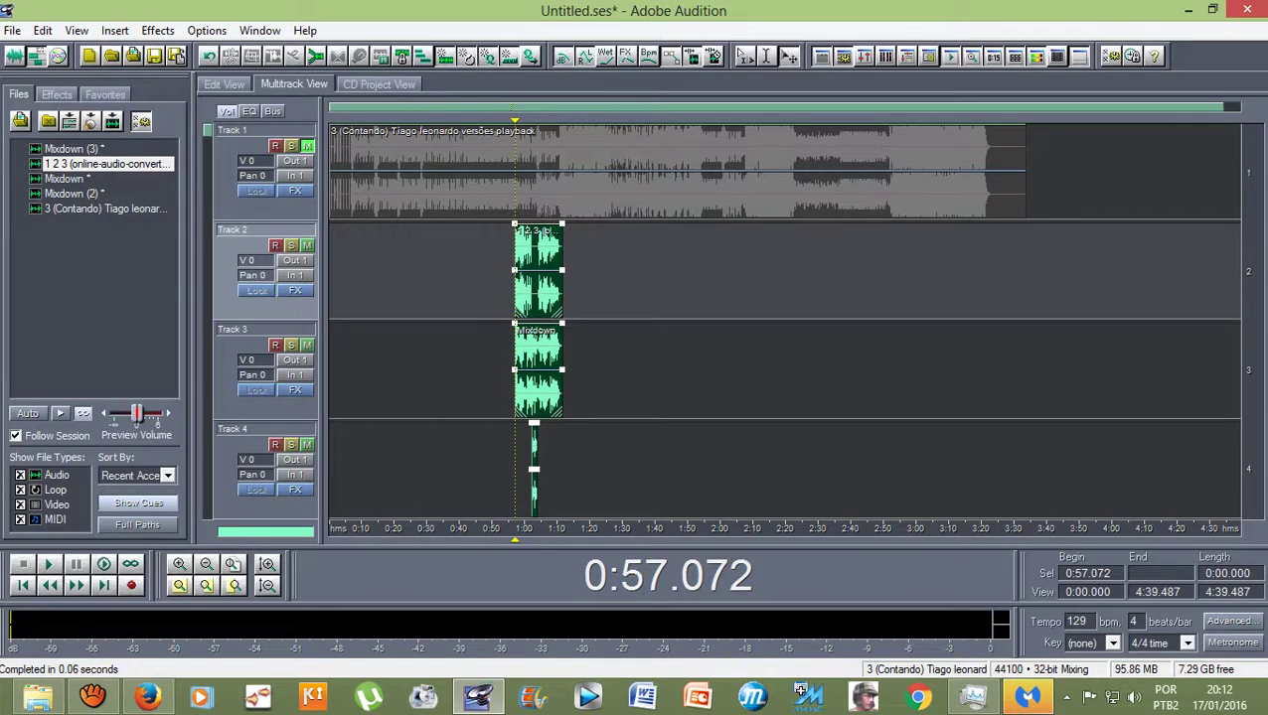
pyautogui.moveTo(514, 120); pyautogui.dragTo(702, 120)
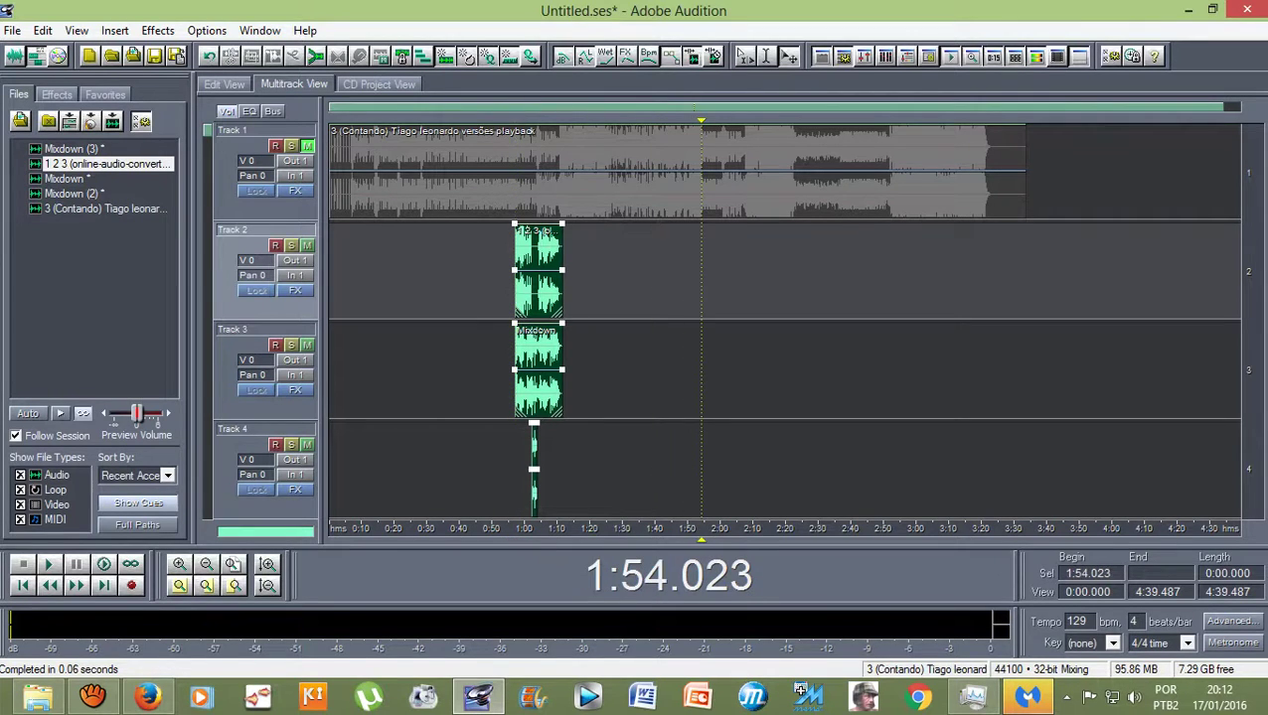
# Insert the Mixdown (3) file on Track 2 and position the clip to start at 1:55.000
pyautogui.click(74, 148)
pyautogui.moveTo(71, 148); pyautogui.dragTo(741, 260)
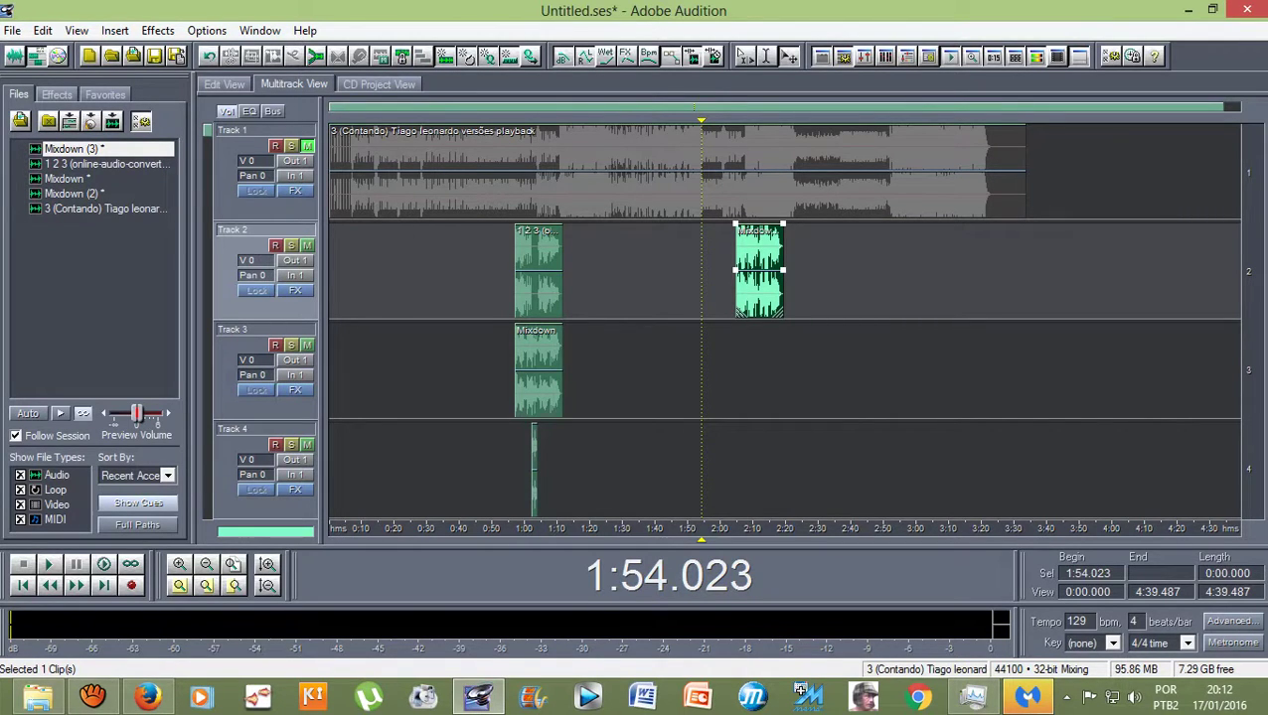
pyautogui.scroll(4, 725, 260)
pyautogui.moveTo(795, 260); pyautogui.dragTo(697, 260)
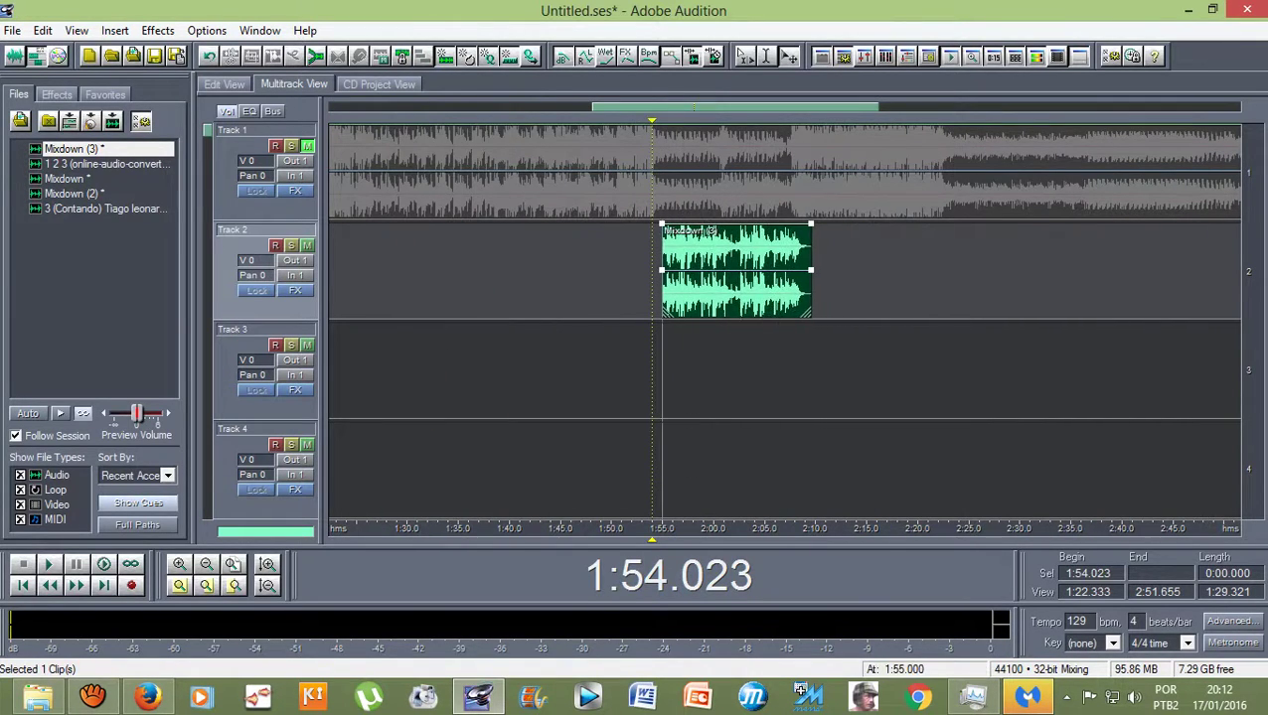
# Unmute the Track 1 backing track and play the mix briefly from 1:52.179
pyautogui.scroll(-4, 680, 170)
pyautogui.click(666, 170)
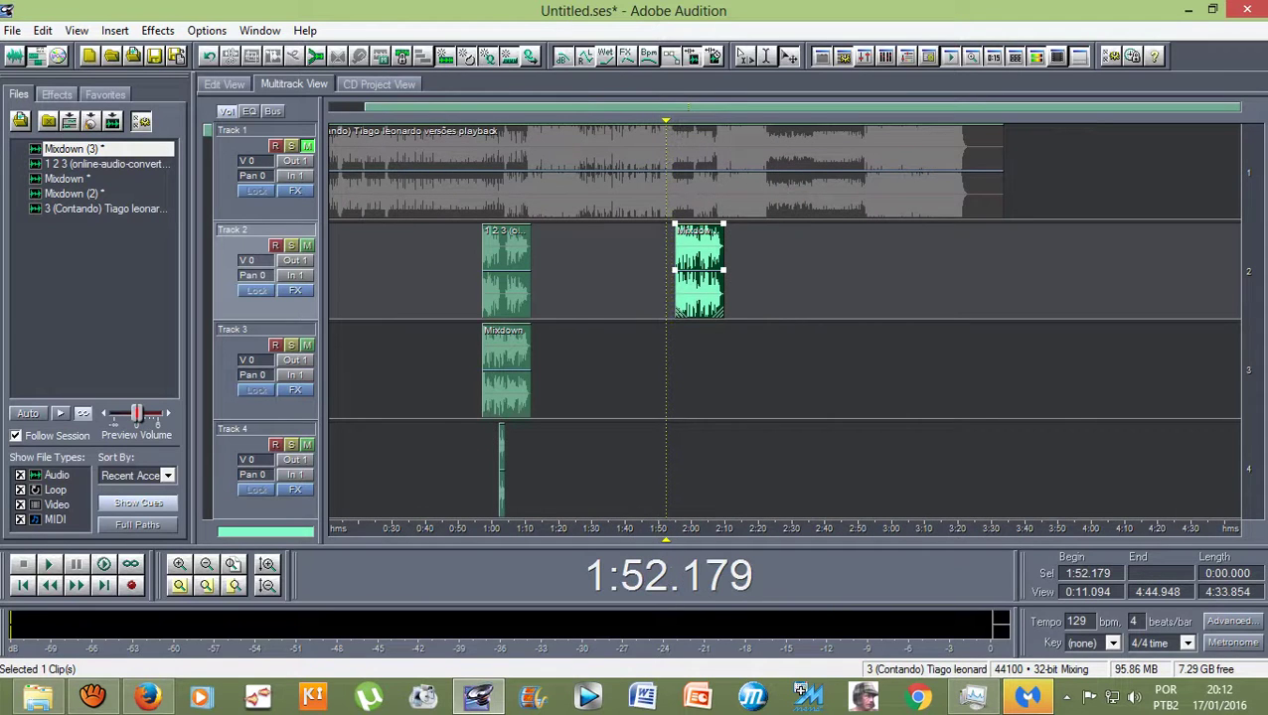
pyautogui.click(307, 146)
pyautogui.press('space')
pyautogui.scroll(9, 684, 170)
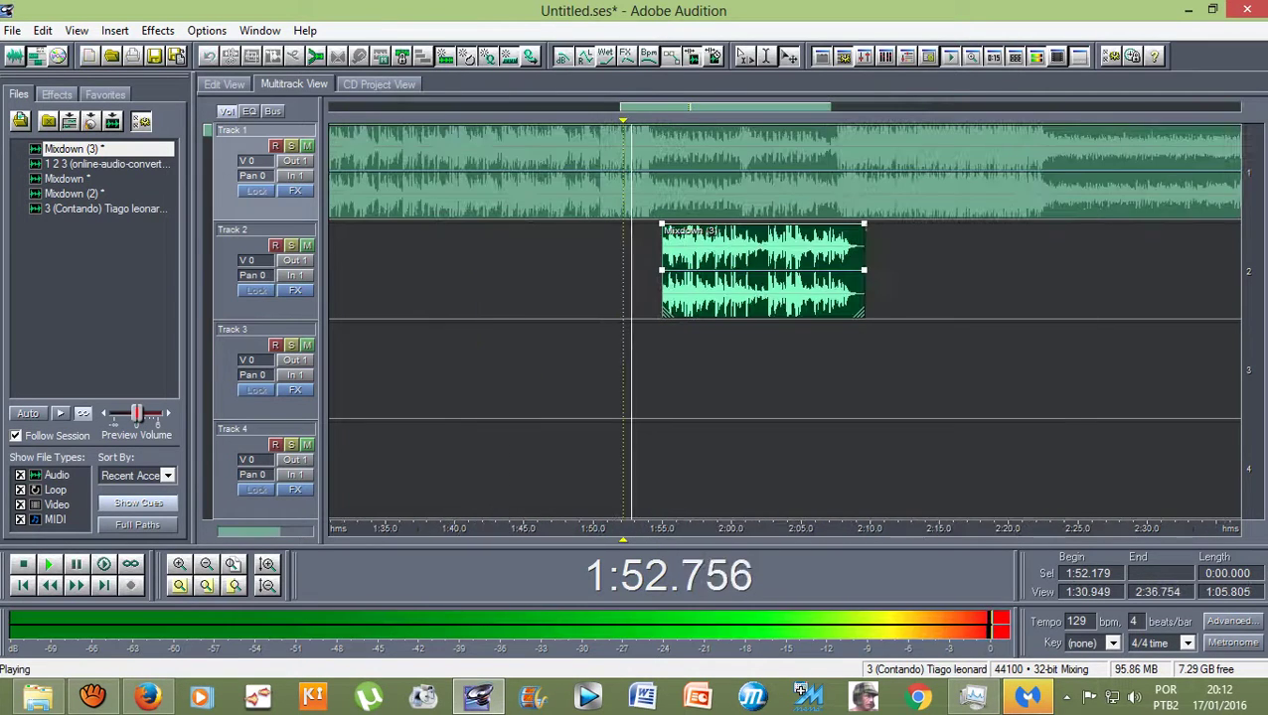
pyautogui.press('space')
# Move the Mixdown (3) clip on Track 2 earlier so that it starts at about 1:54.0
pyautogui.scroll(5, 543, 298)
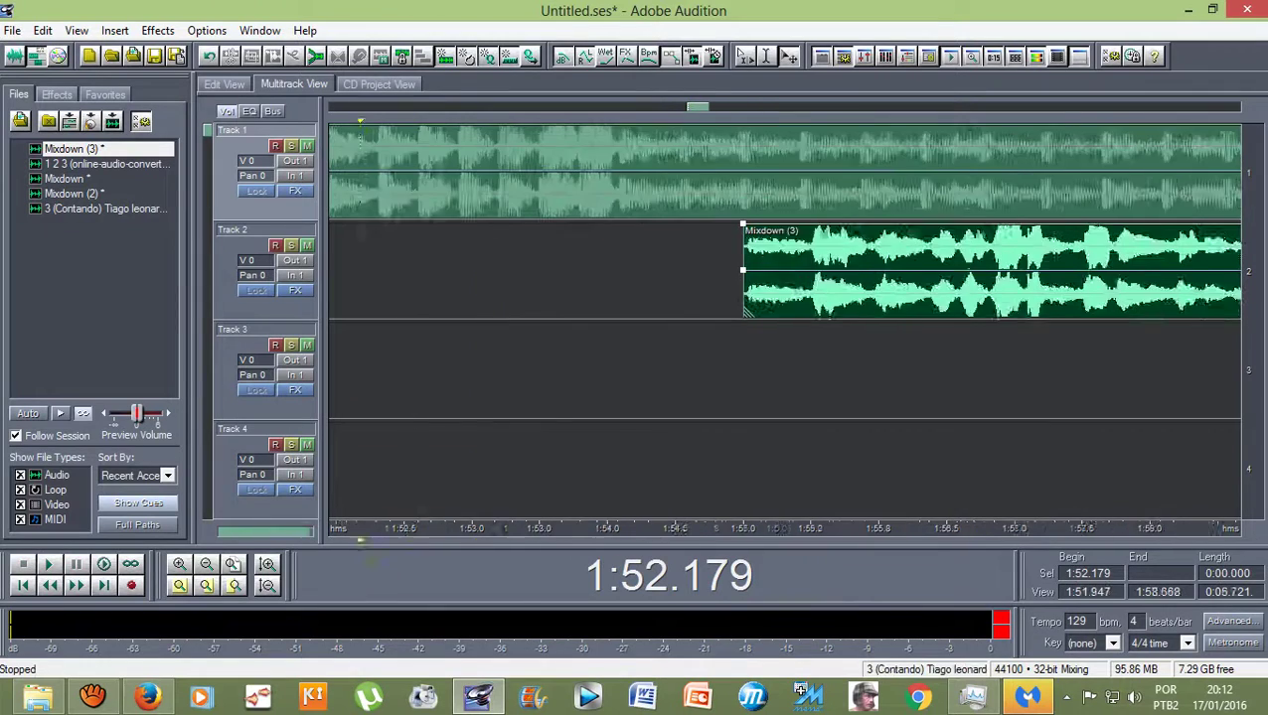
pyautogui.scroll(-5, 785, 273)
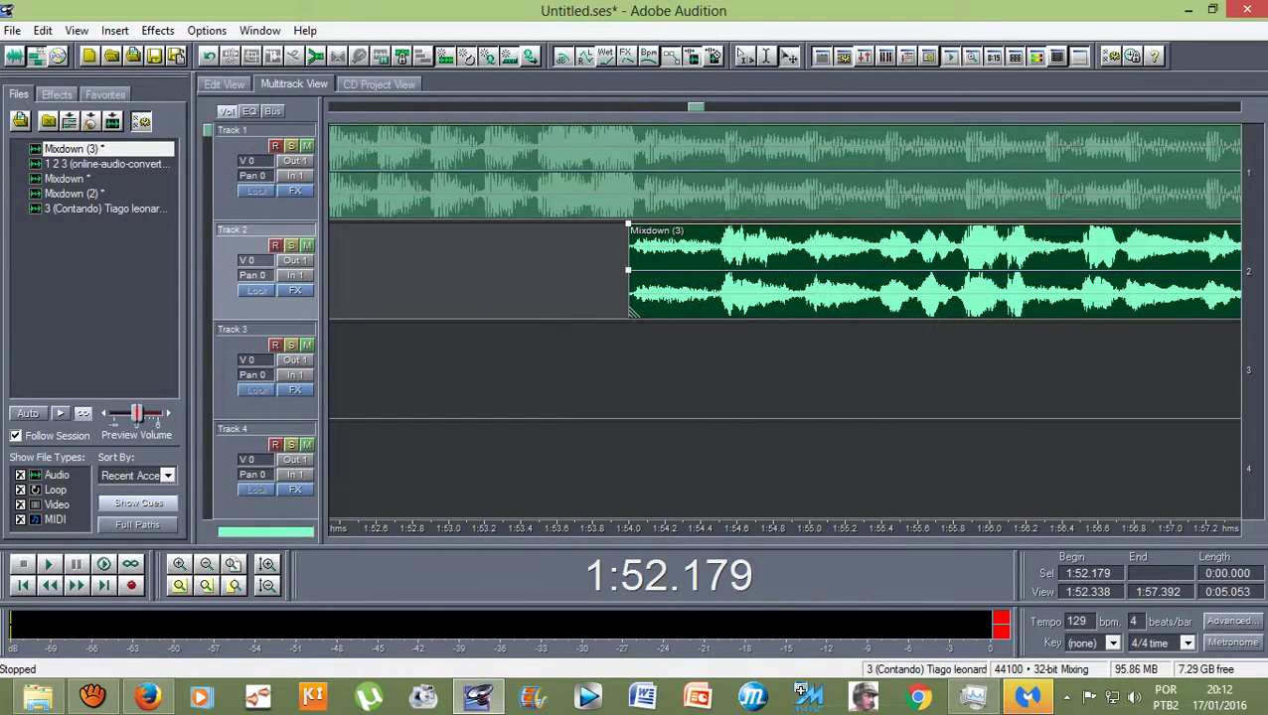
pyautogui.scroll(-5, 785, 273)
# Play the mix from 1:52.179 twice to check the timing of the Mixdown (3) clip against the backing track
pyautogui.press('space')
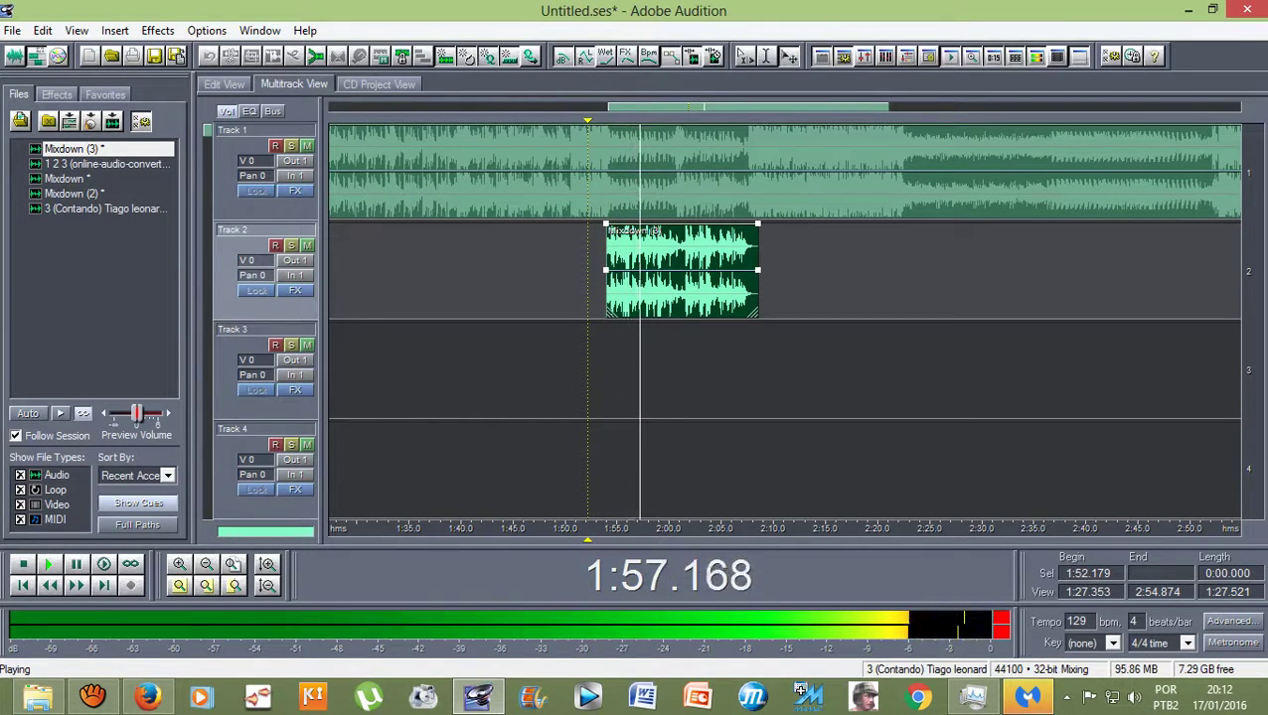
pyautogui.press('space')
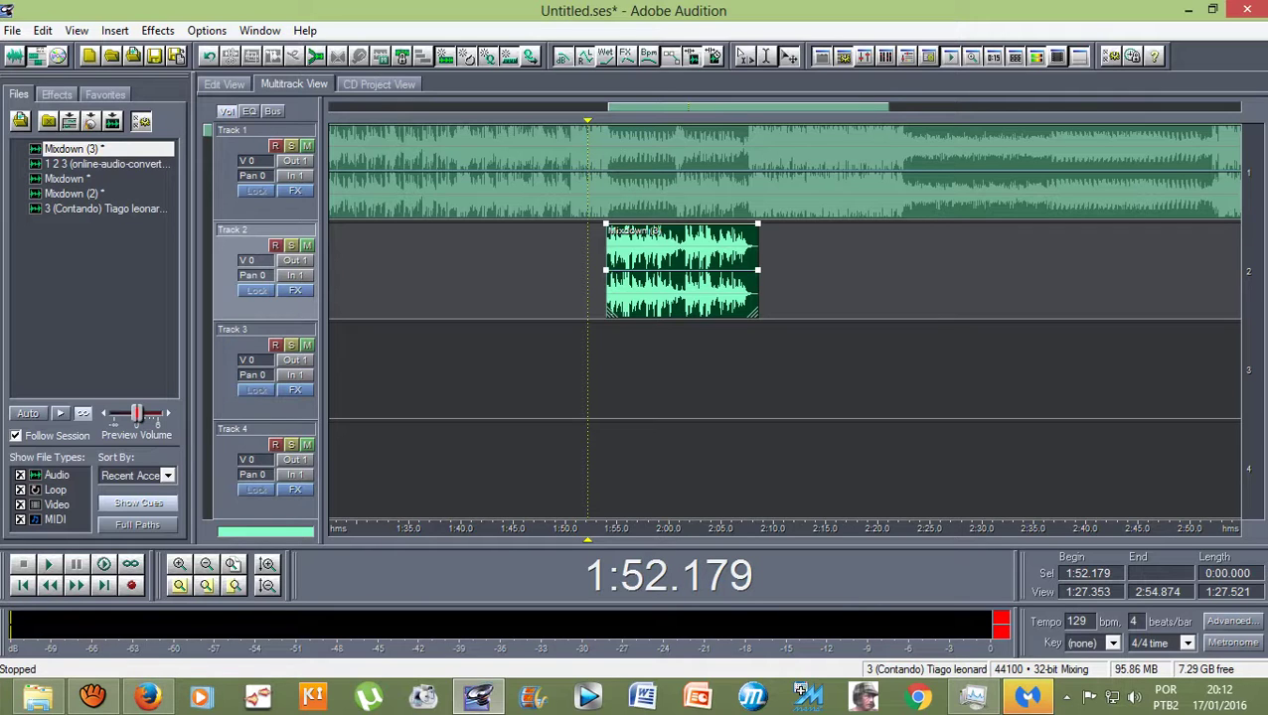
pyautogui.press('space')
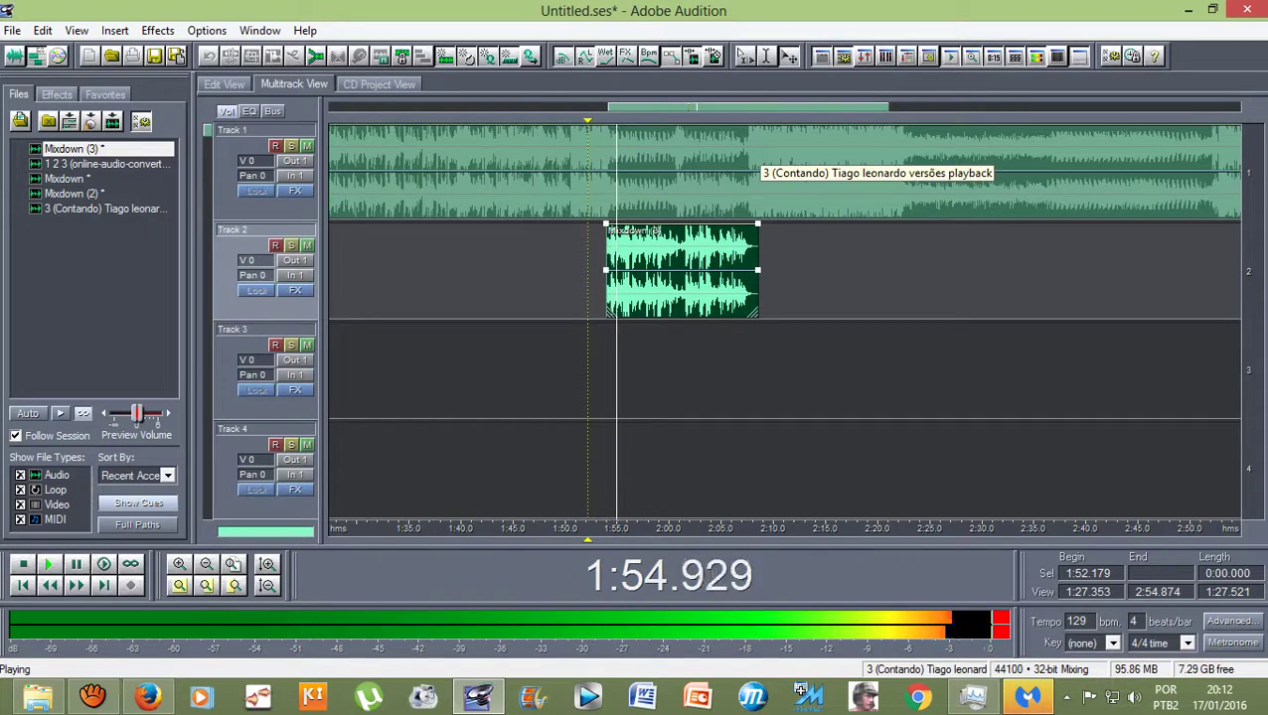
pyautogui.scroll(-1, 757, 152)
pyautogui.scroll(8, 757, 136)
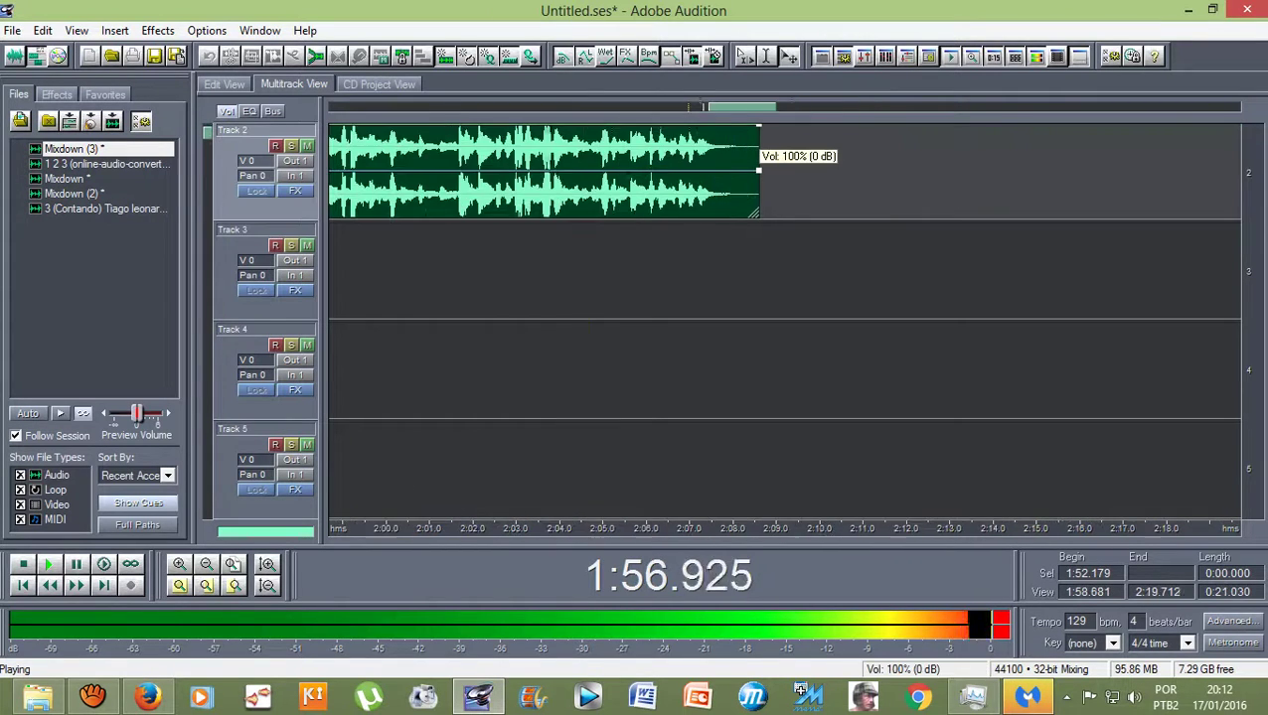
pyautogui.scroll(6, 758, 149)
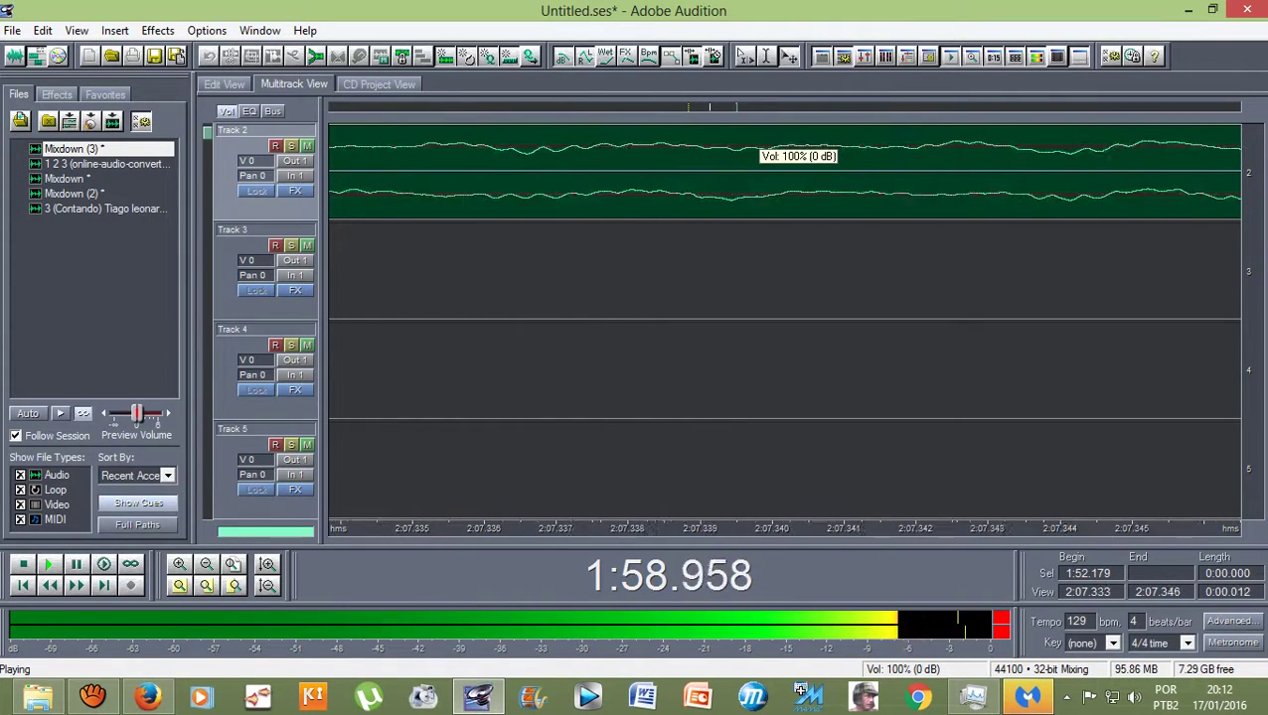
pyautogui.scroll(2, 758, 149)
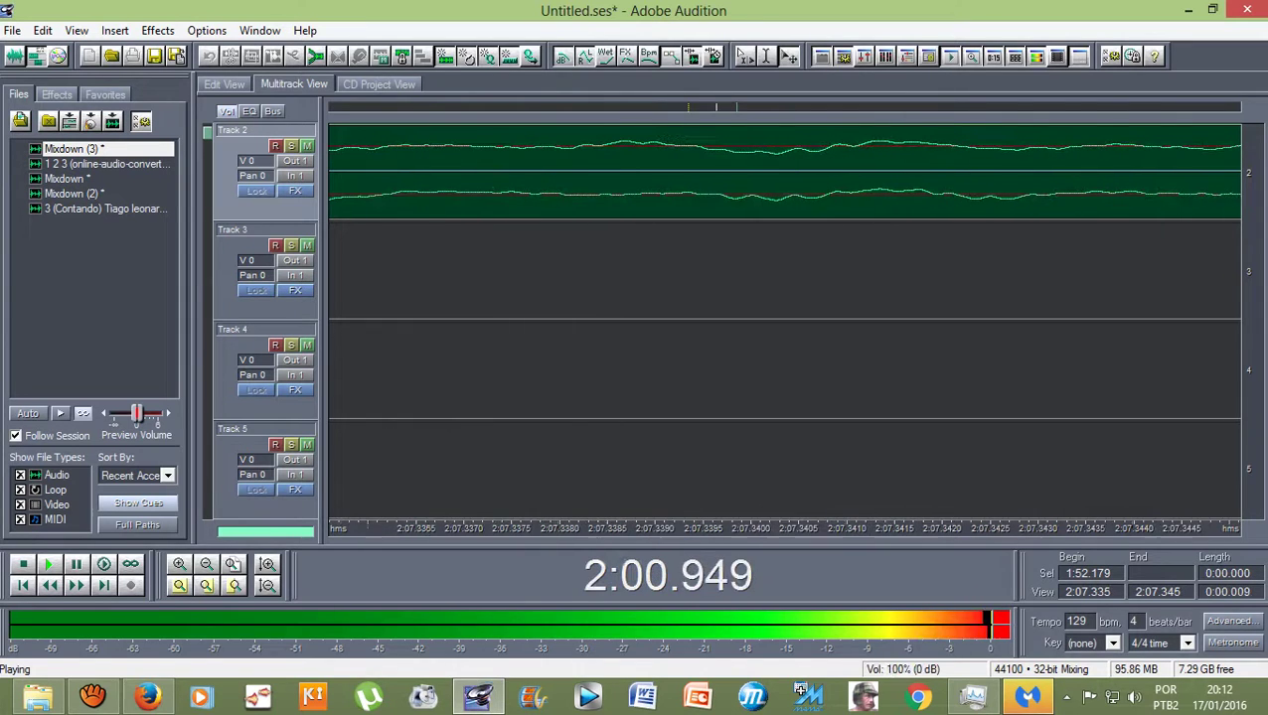
# Let the mix play through the end of the Mixdown (3) clip to check its timing, and stop playback
pyautogui.scroll(-15, 772, 139)
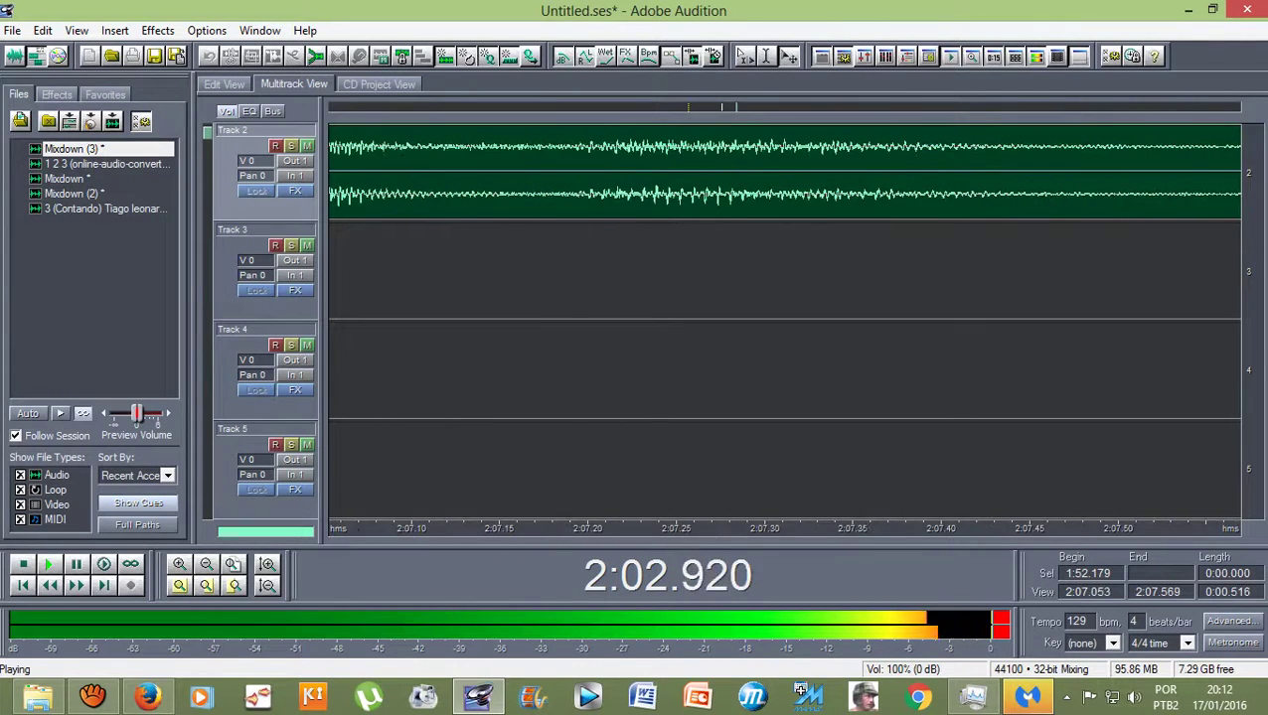
pyautogui.scroll(1, 783, 320)
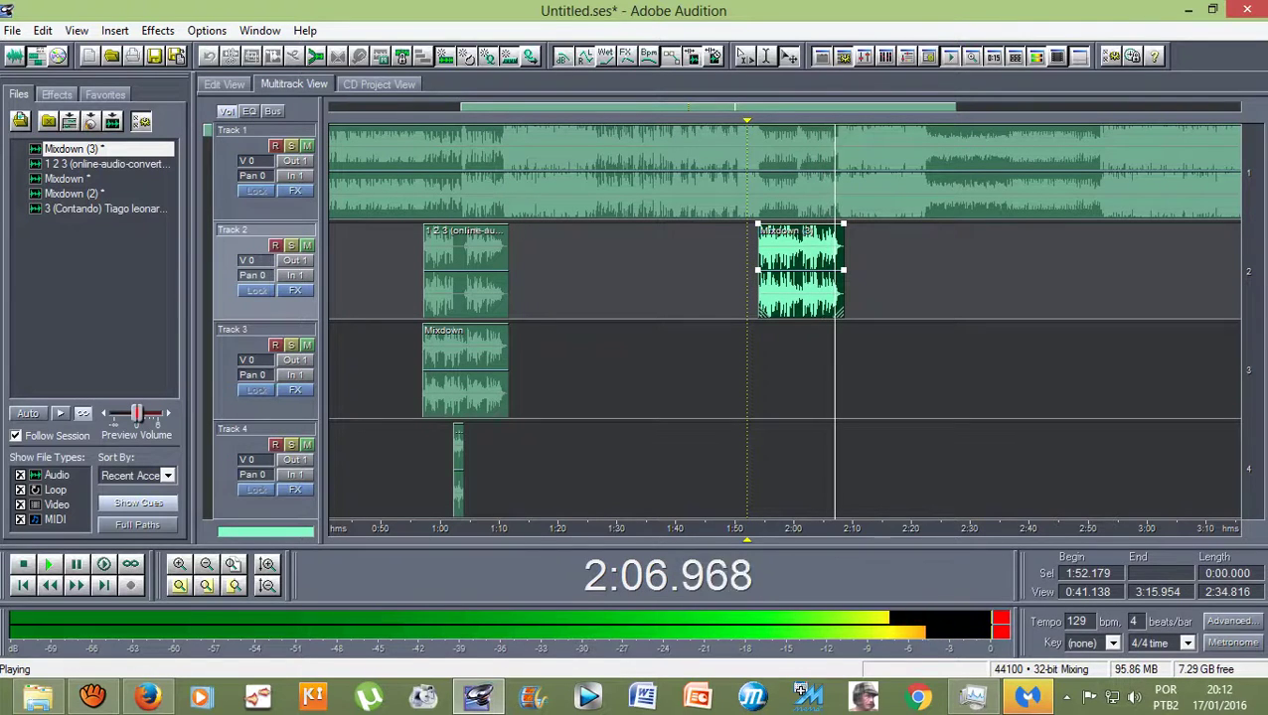
pyautogui.scroll(-1, 783, 171)
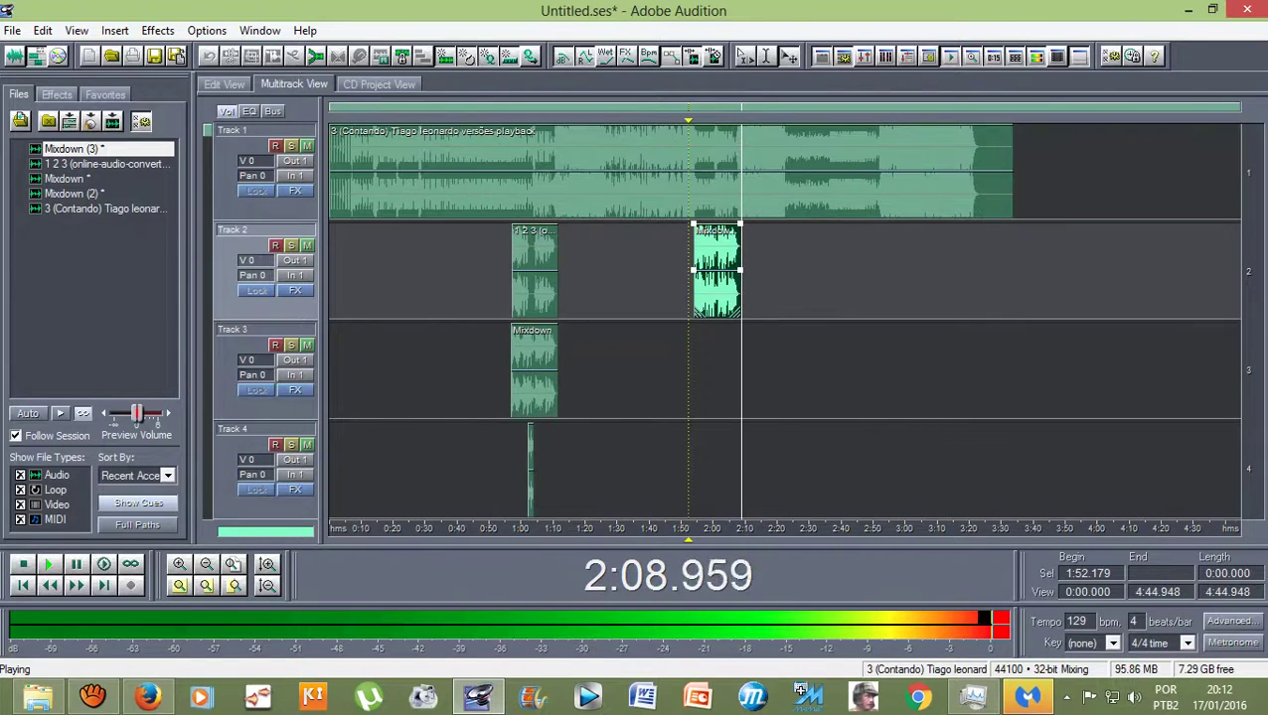
pyautogui.scroll(3, 785, 169)
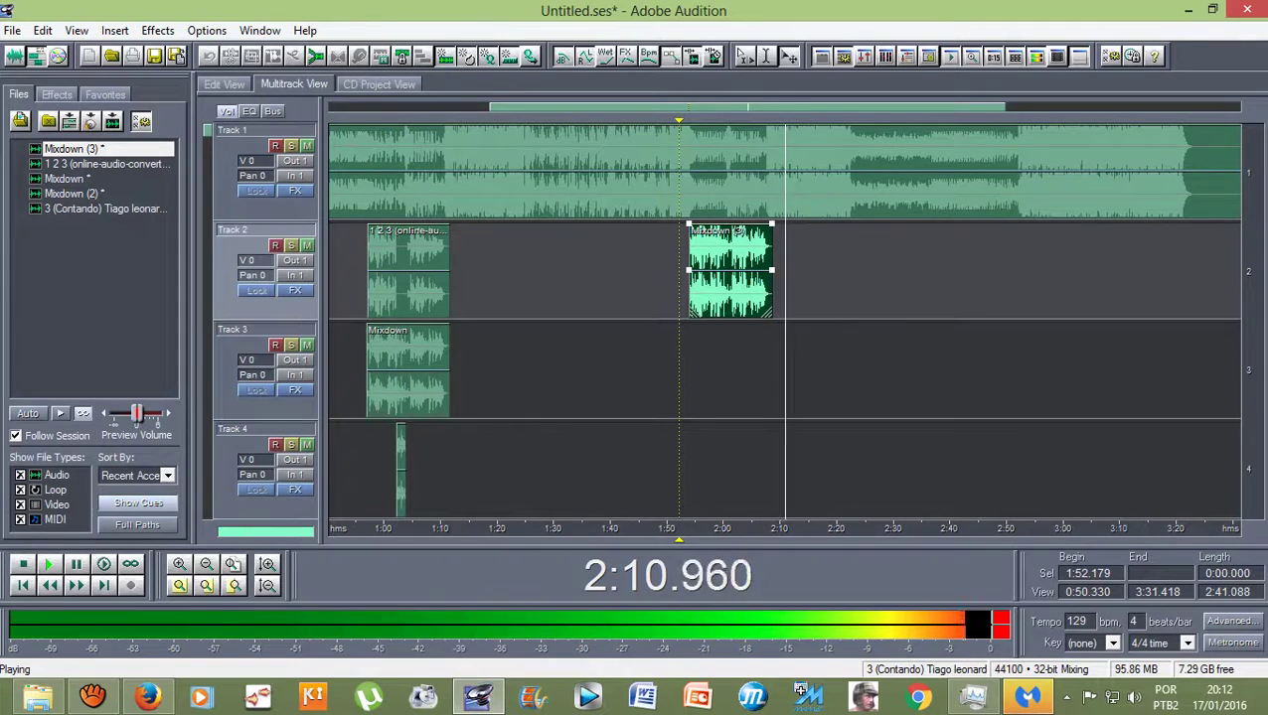
pyautogui.press('space')
# Move the Mixdown (3) clip from Track 2 down to Track 3, keeping its start at 1:53.996
pyautogui.scroll(10, 693, 271)
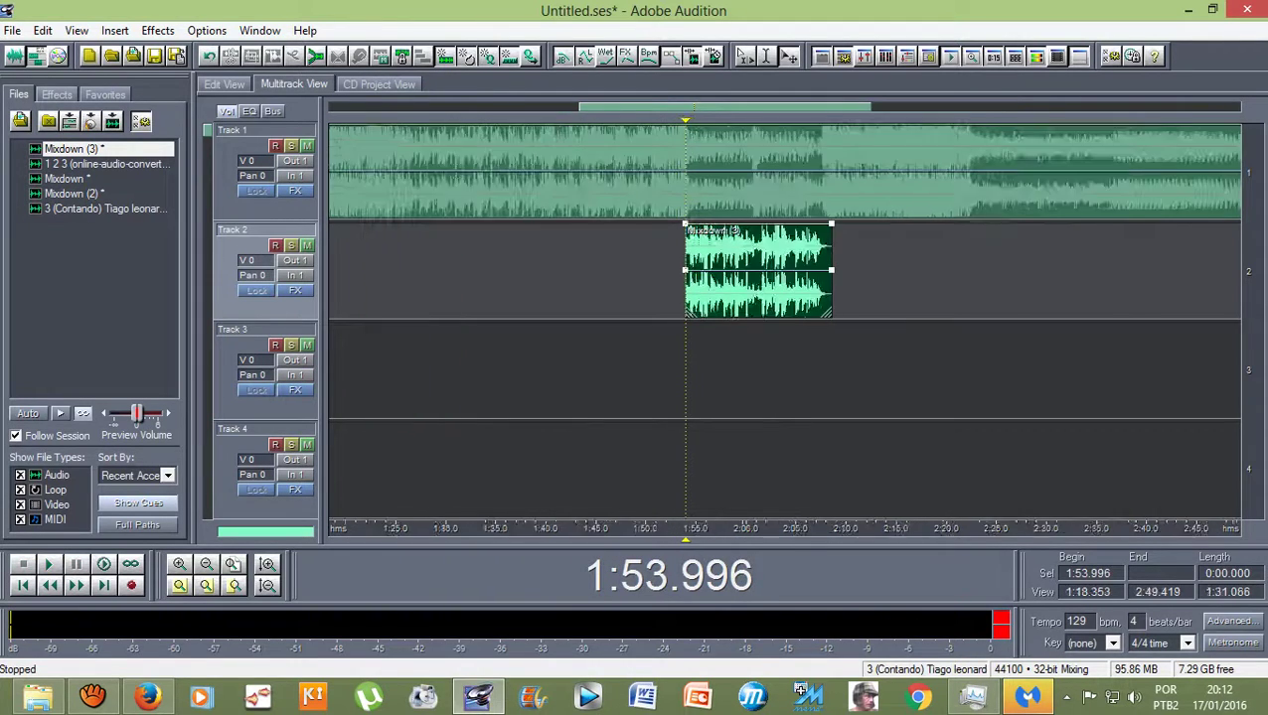
pyautogui.scroll(15, 694, 169)
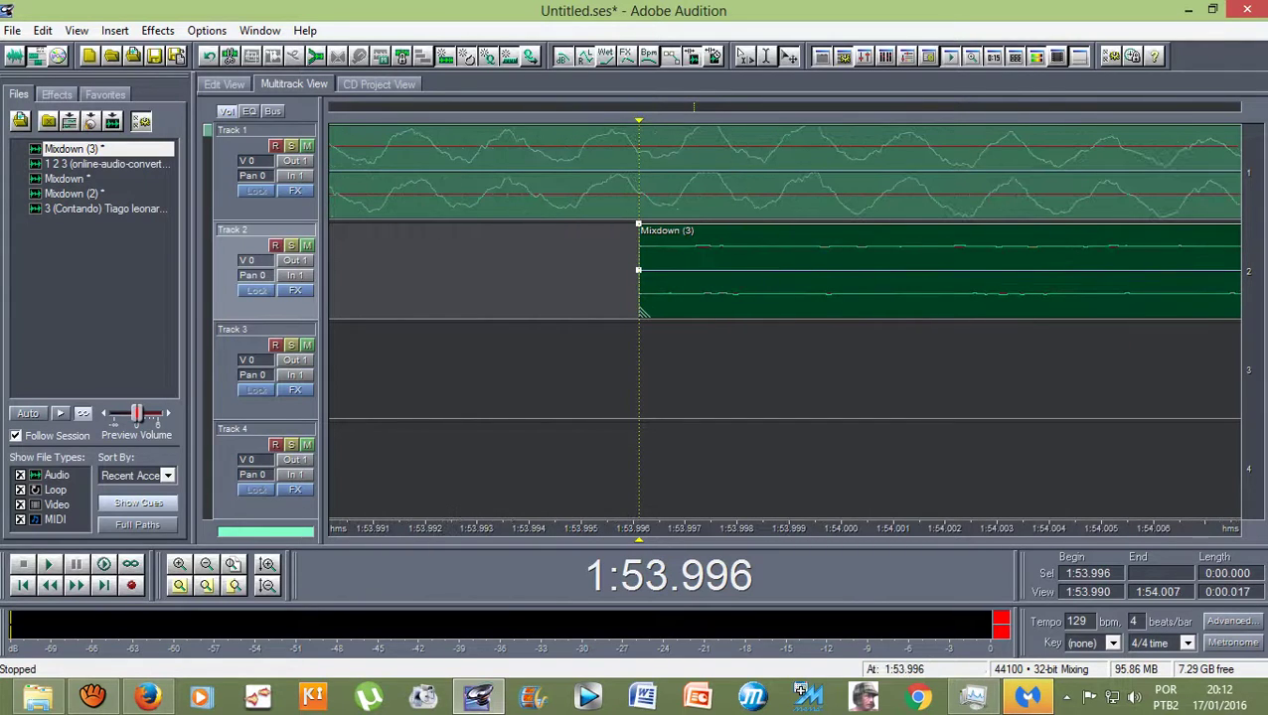
pyautogui.moveTo(643, 313); pyautogui.dragTo(647, 412)
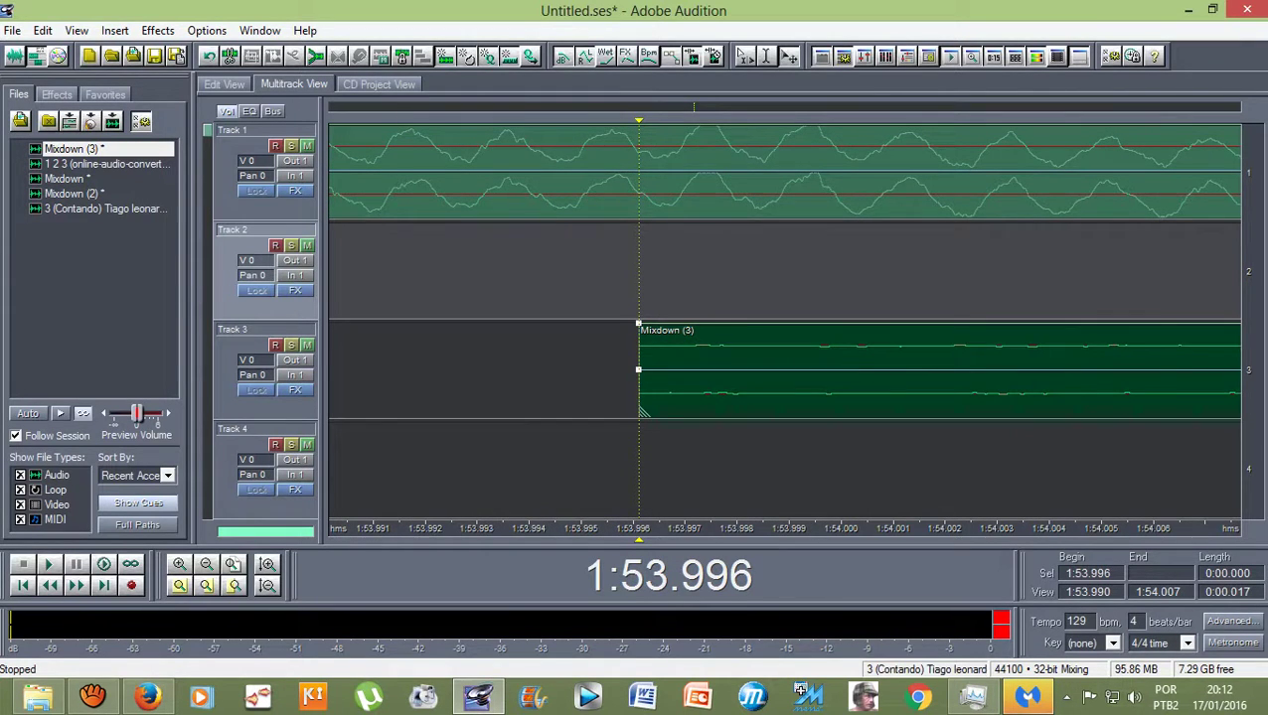
pyautogui.scroll(-8, 647, 412)
pyautogui.scroll(-10, 647, 412)
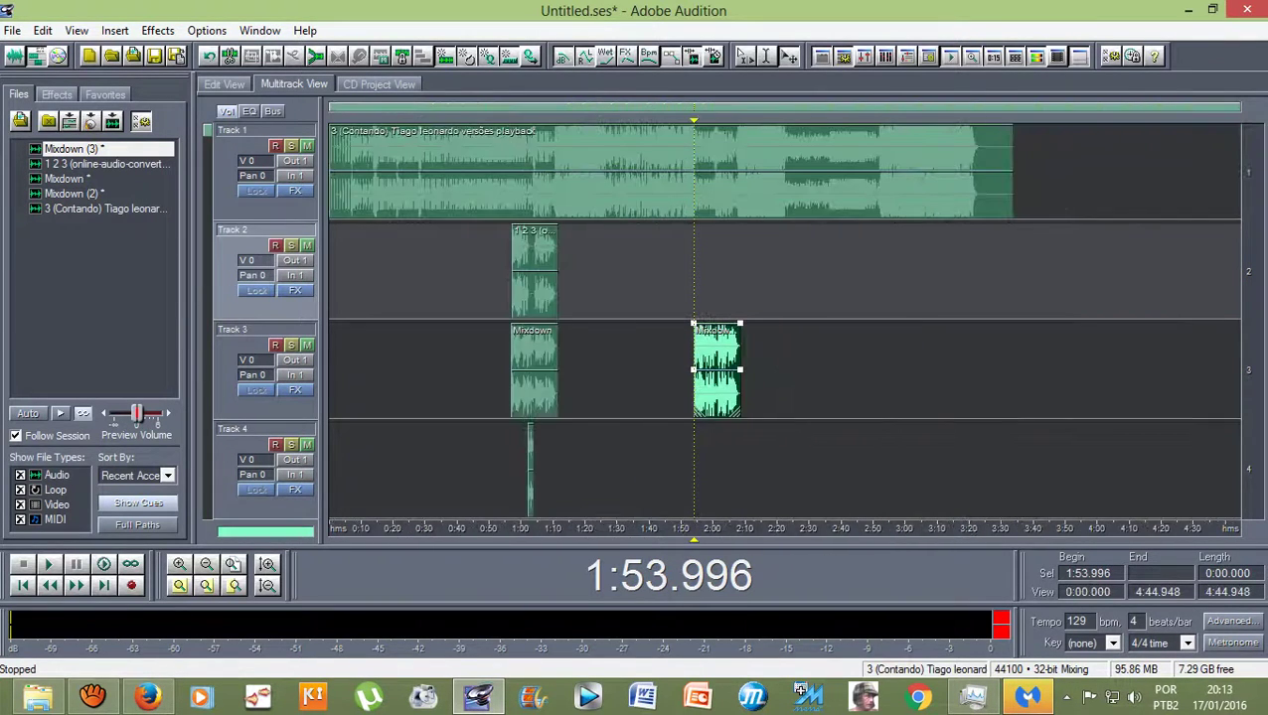
# Extend the end of the 1 2 3 vocal clip on Track 2 to about 3:23 and open it for waveform editing
pyautogui.click(533, 271)
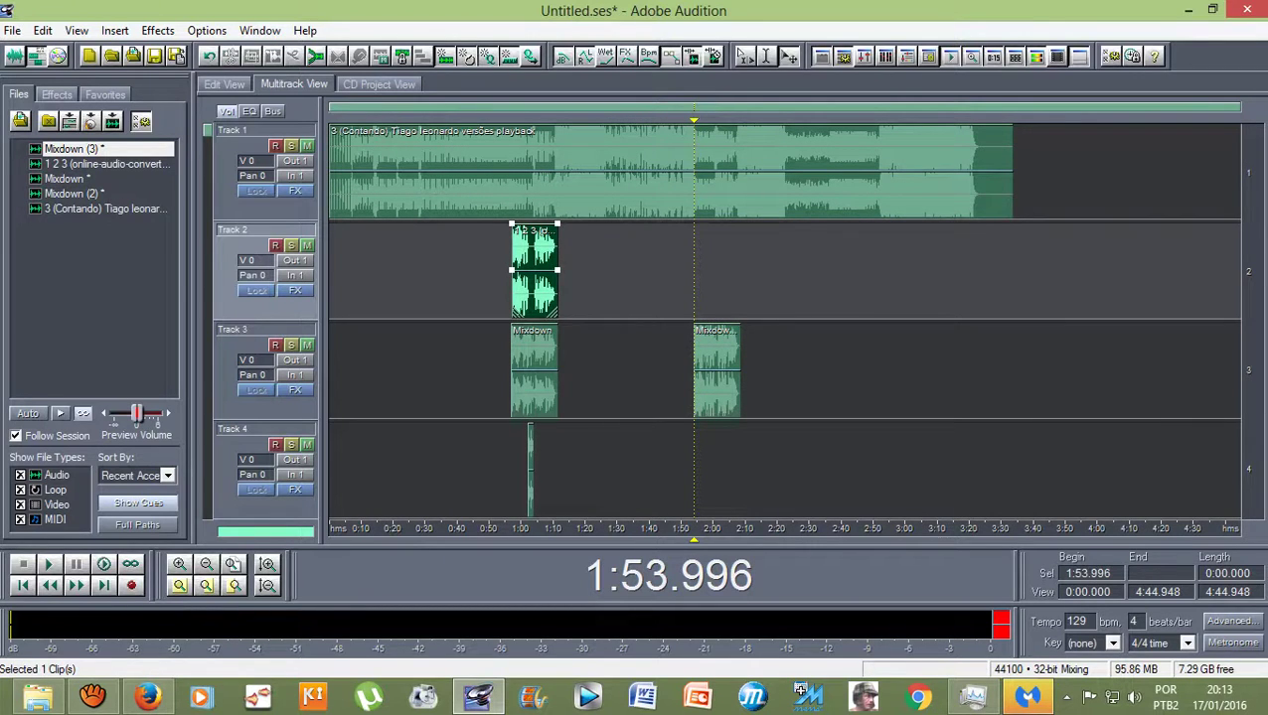
pyautogui.moveTo(556, 314); pyautogui.dragTo(977, 313)
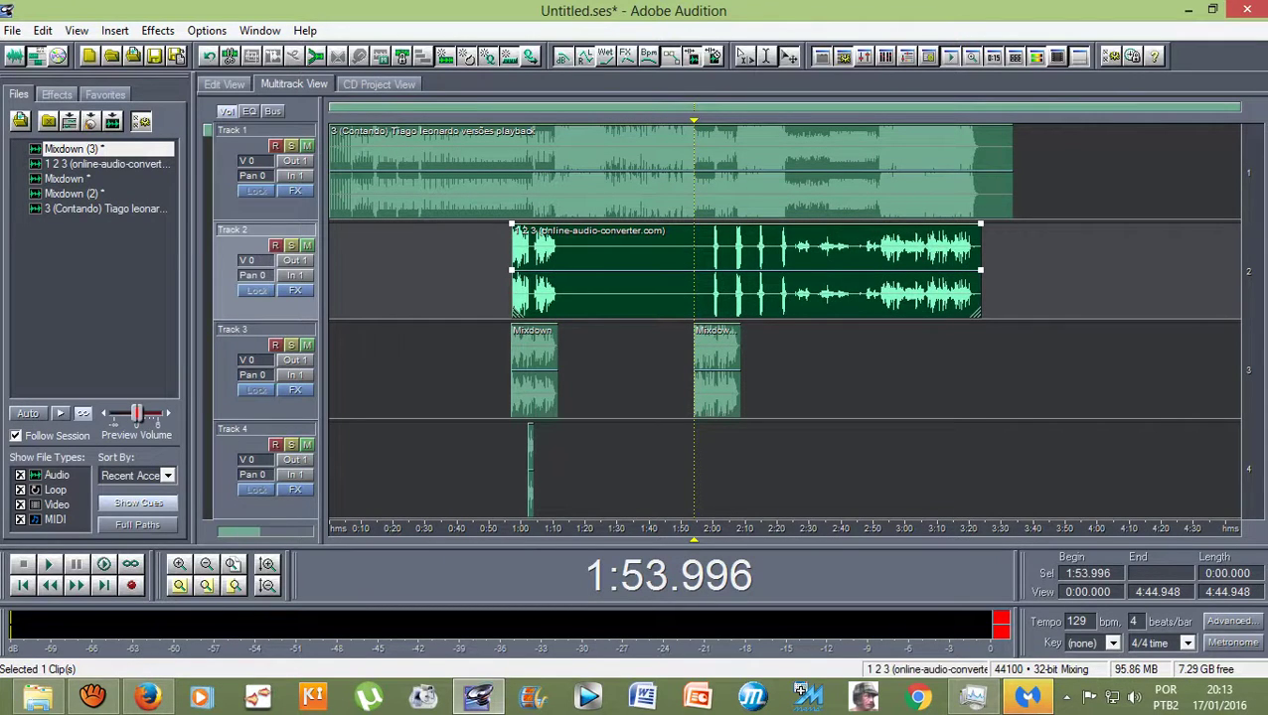
pyautogui.doubleClick(978, 313)
# Mute the 1 2 3 recording from 1:58.764 to 2:23.223 and return to the multitrack session
pyautogui.moveTo(634, 228); pyautogui.dragTo(803, 228)
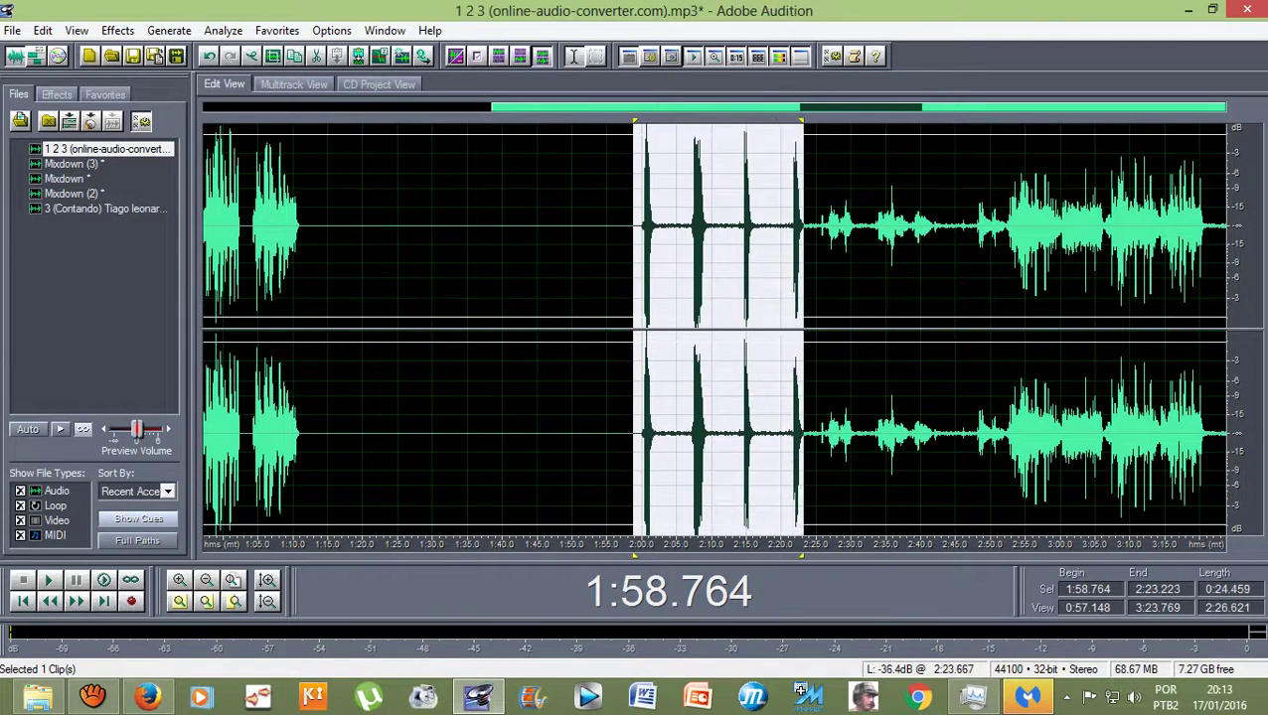
pyautogui.click(118, 31)
pyautogui.click(129, 92)
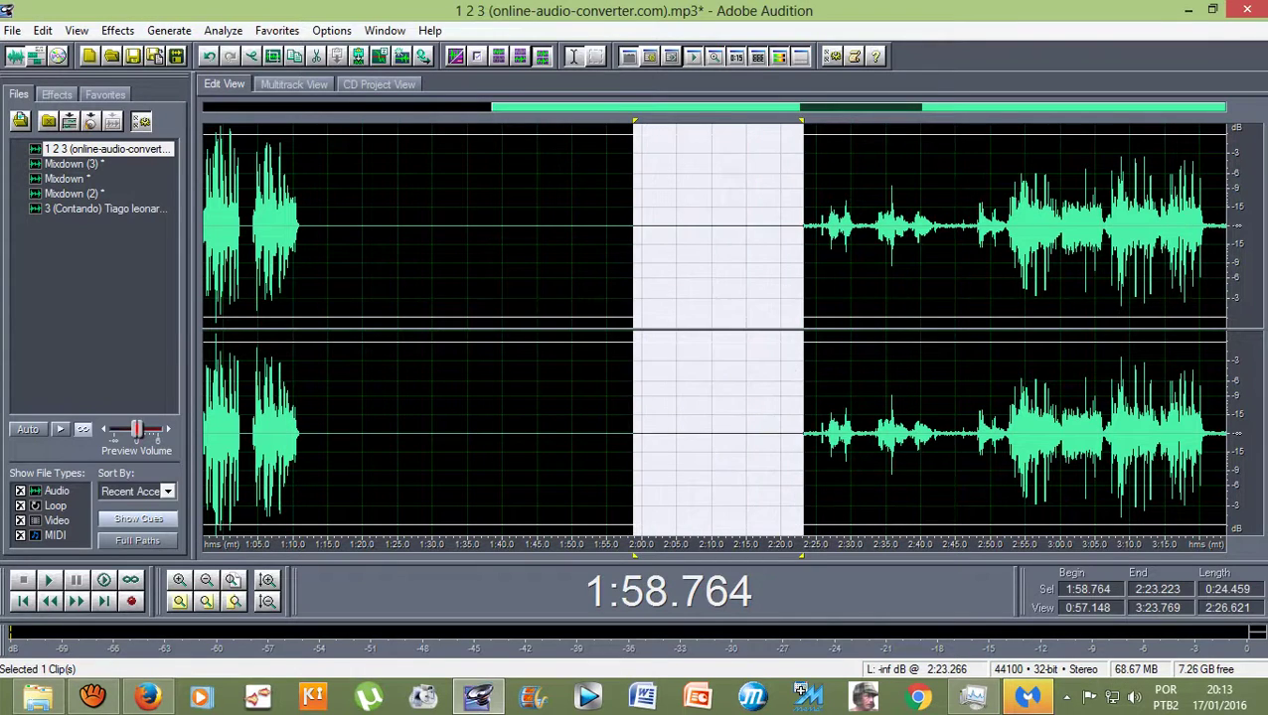
pyautogui.click(800, 268)
pyautogui.click(293, 84)
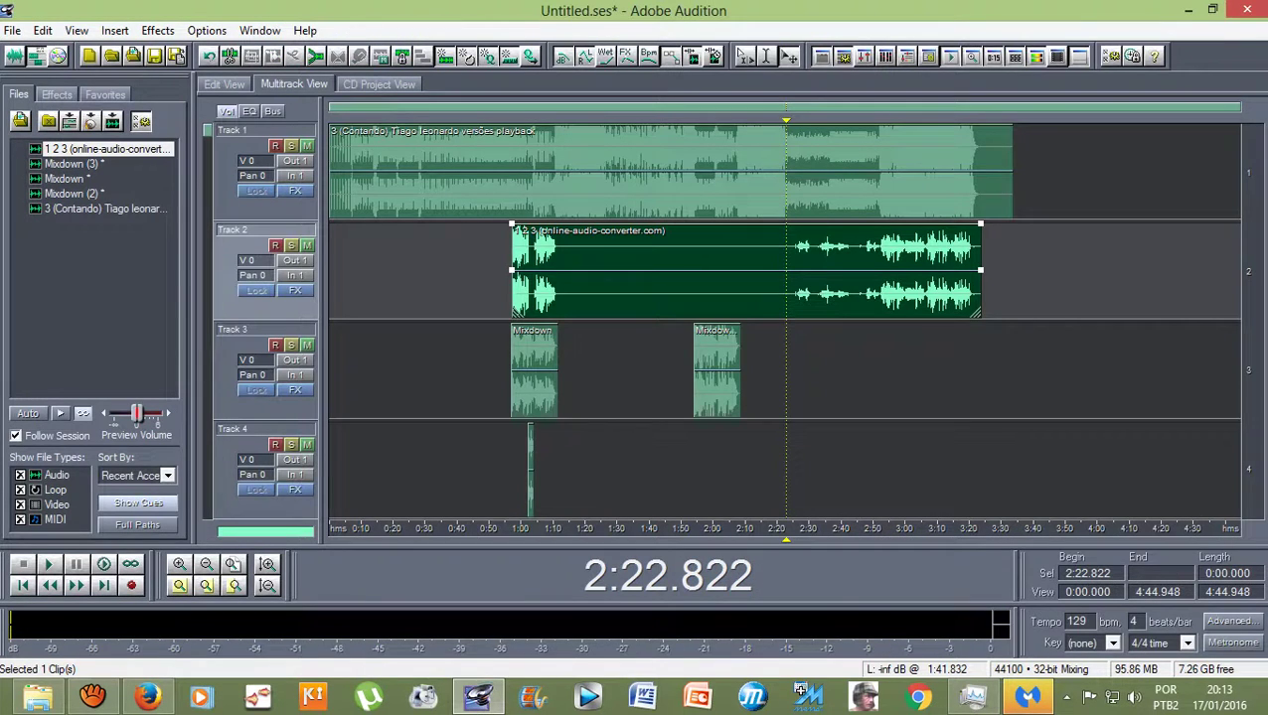
# Place the cursor at 2:20.000, just before the last vocal section on Track 2, and look over the session's tracks
pyautogui.moveTo(786, 120); pyautogui.dragTo(779, 120)
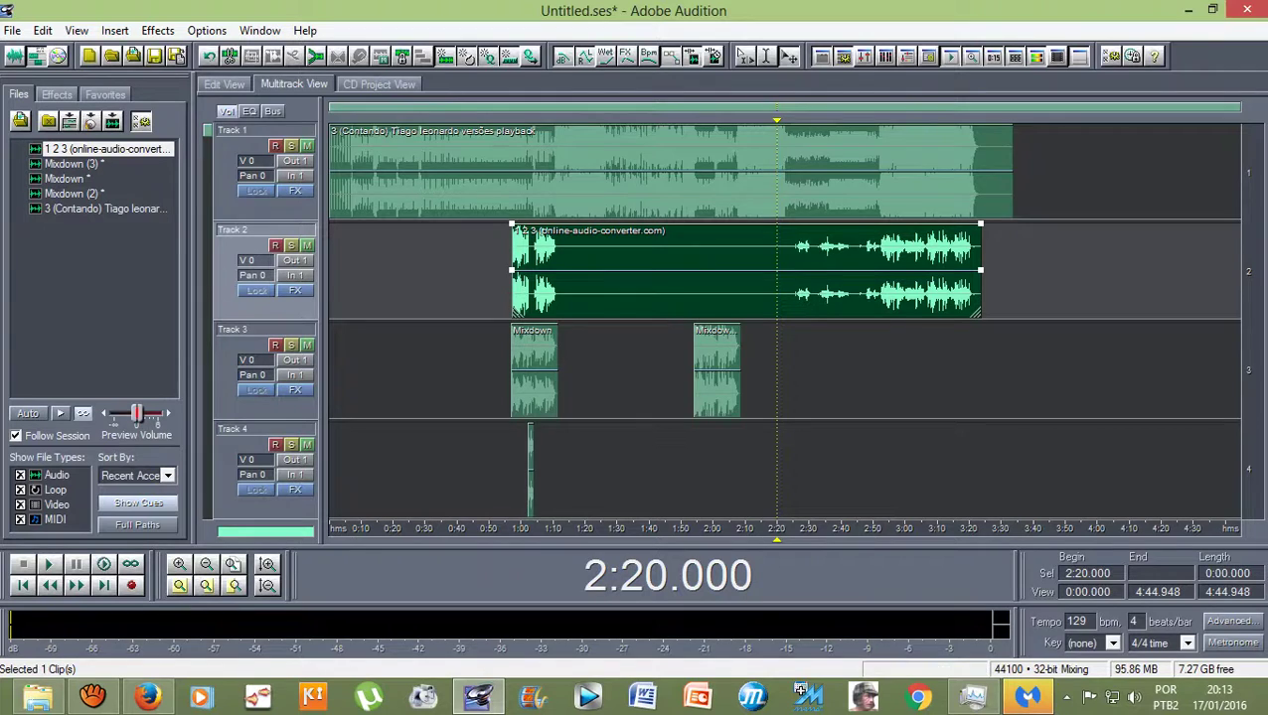
pyautogui.scroll(-1, 785, 318)
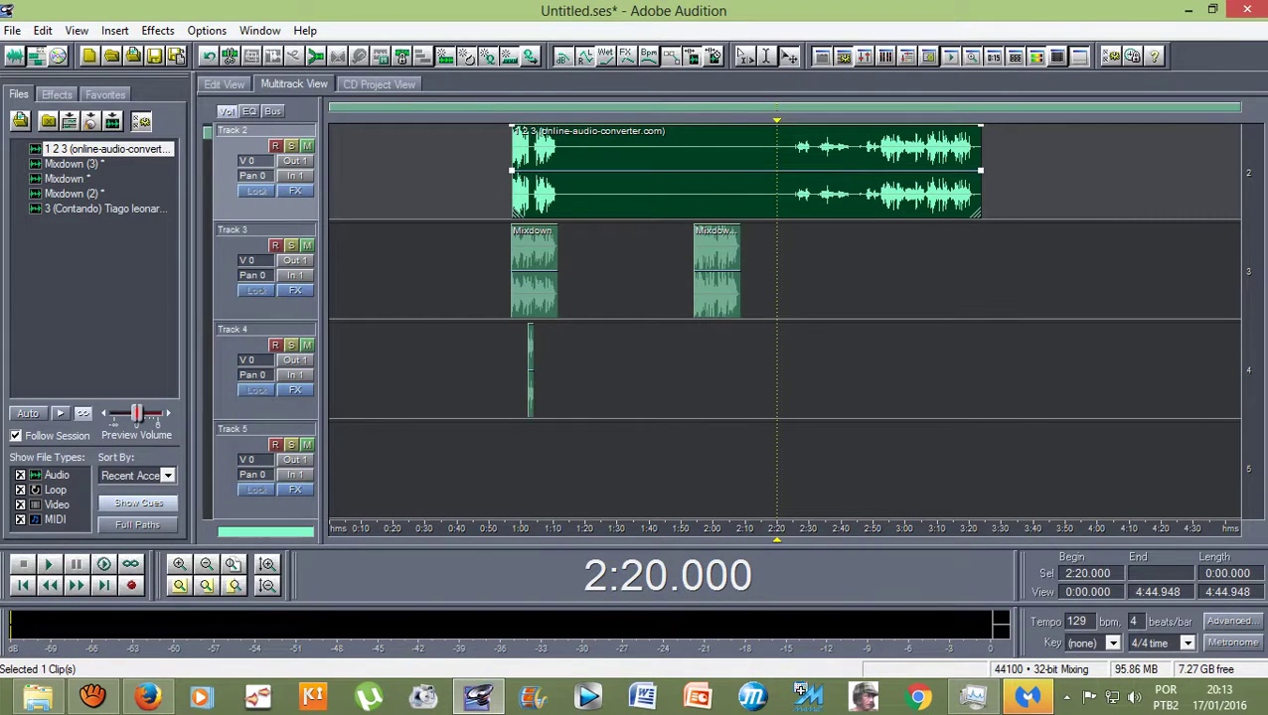
pyautogui.scroll(1, 785, 318)
pyautogui.scroll(-1, 785, 318)
pyautogui.scroll(1, 785, 318)
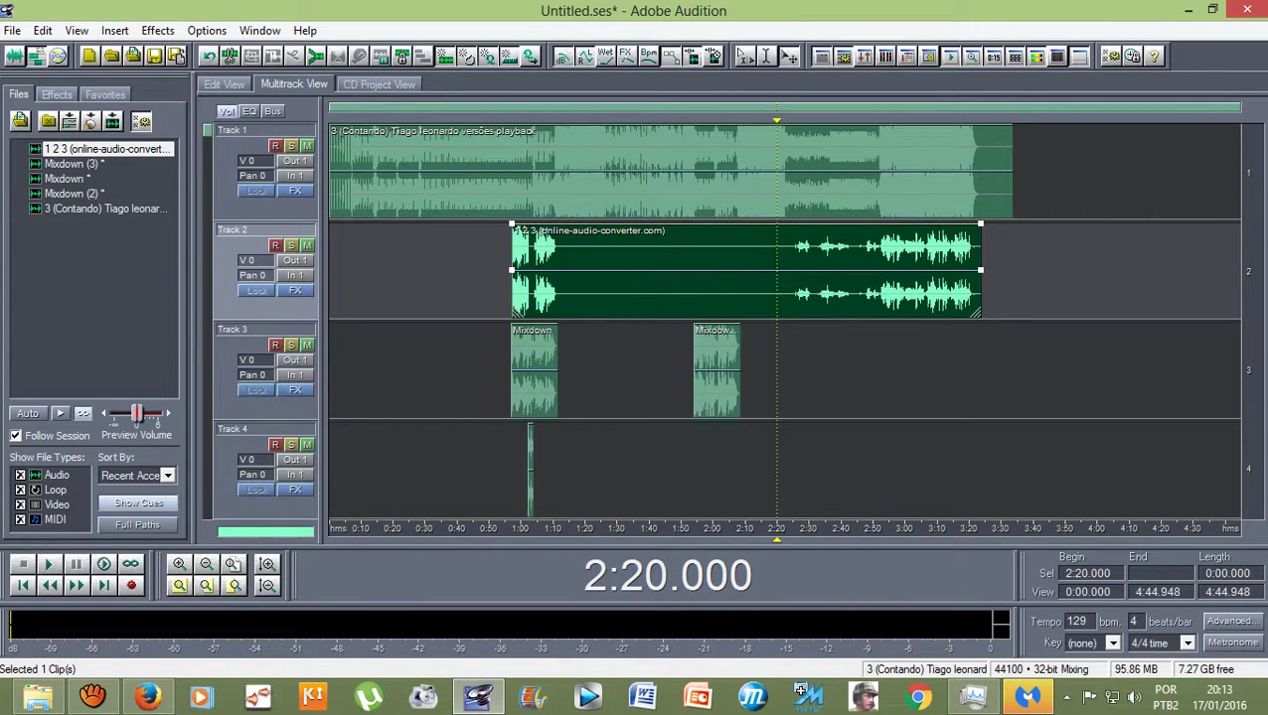
# Start importing an audio file and browse to the VERSÕES músicas folder on the SAMSUNG drive
pyautogui.click(12, 30)
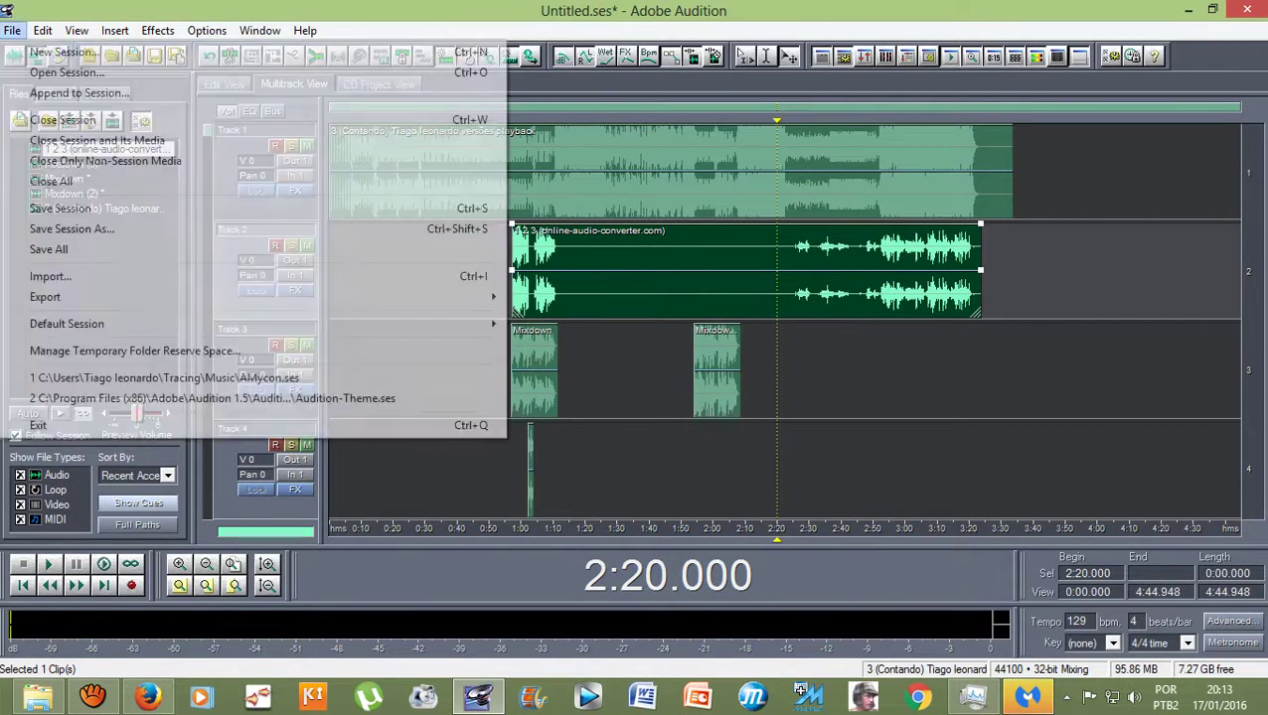
pyautogui.click(50, 276)
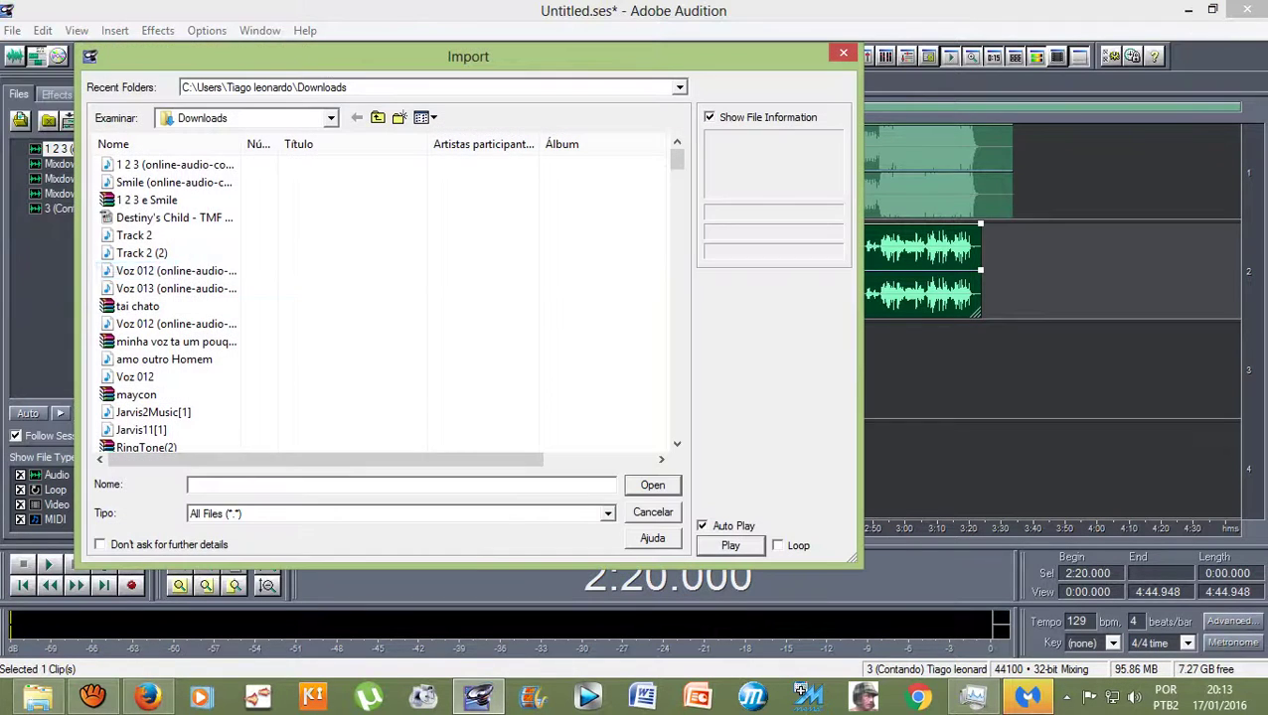
pyautogui.click(377, 117)
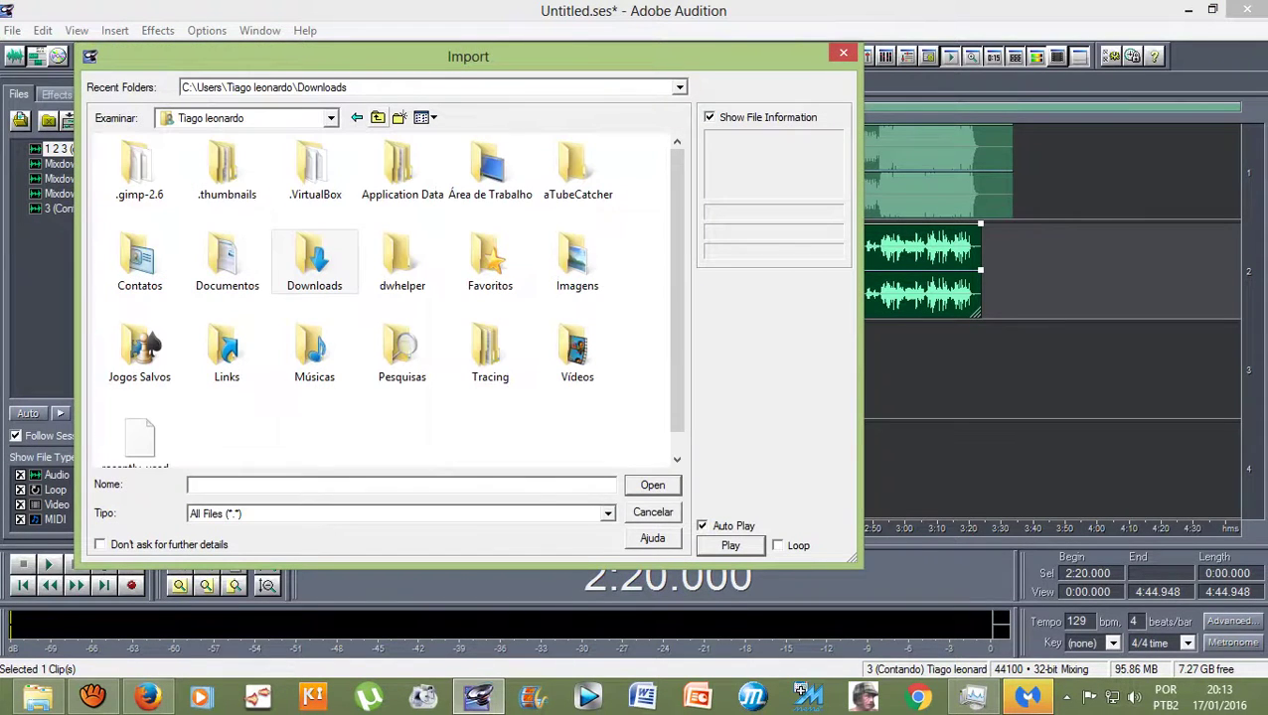
pyautogui.click(377, 117)
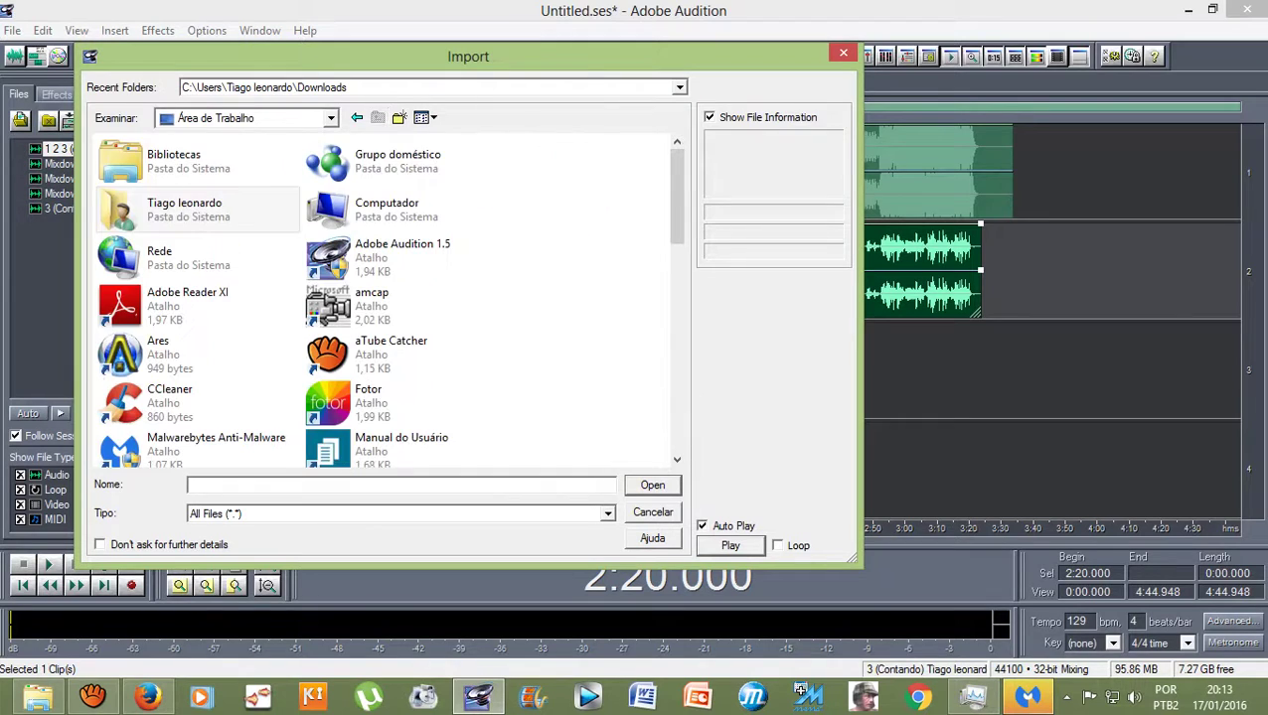
pyautogui.doubleClick(387, 207)
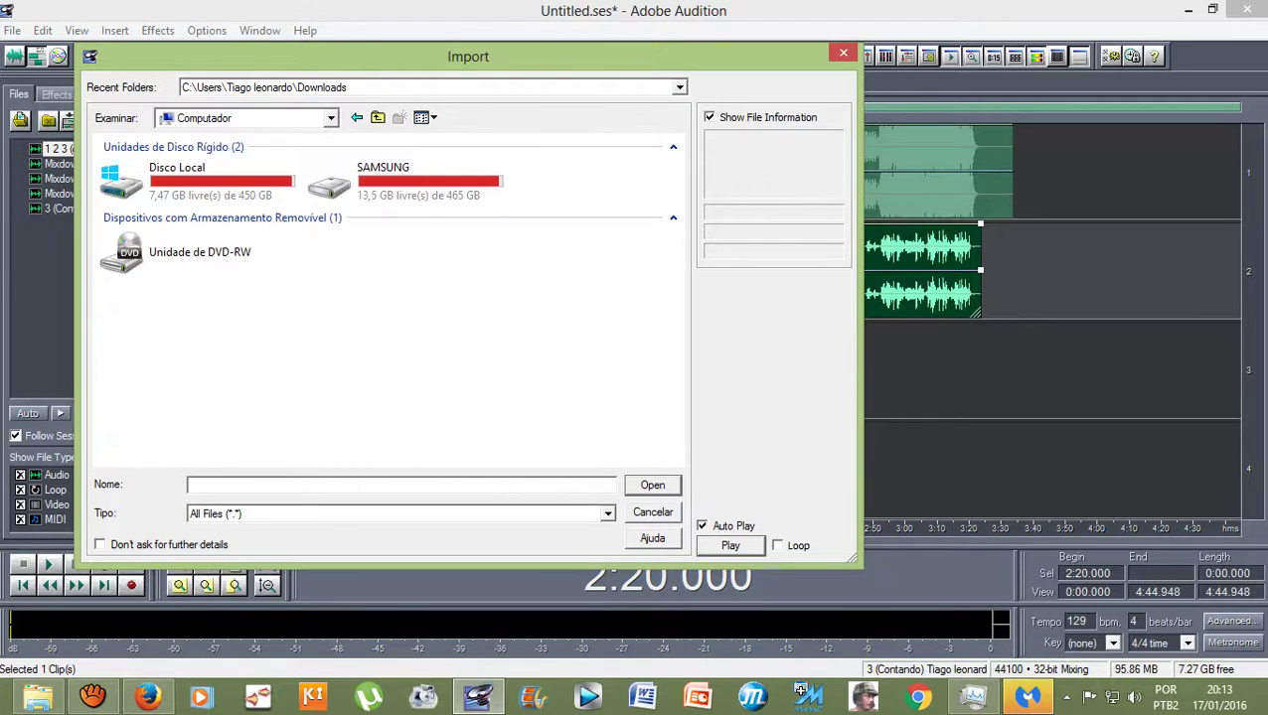
pyautogui.doubleClick(408, 181)
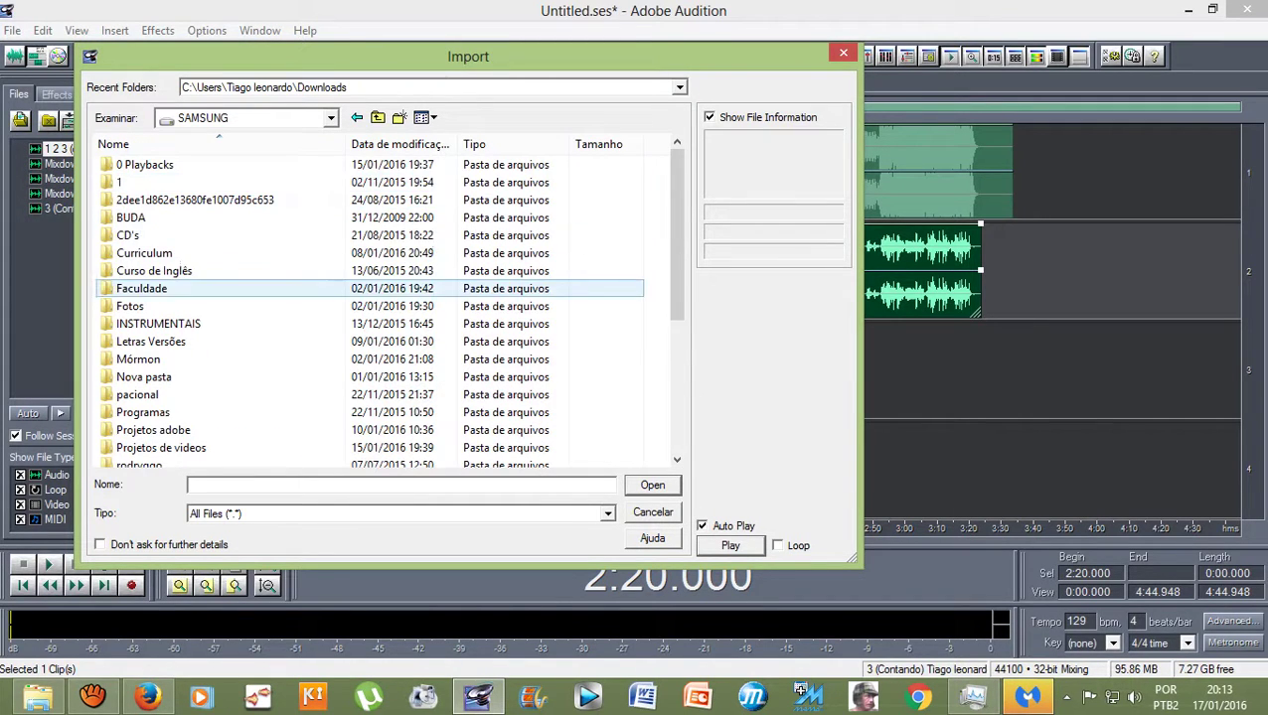
pyautogui.scroll(-2, 299, 341)
pyautogui.doubleClick(159, 429)
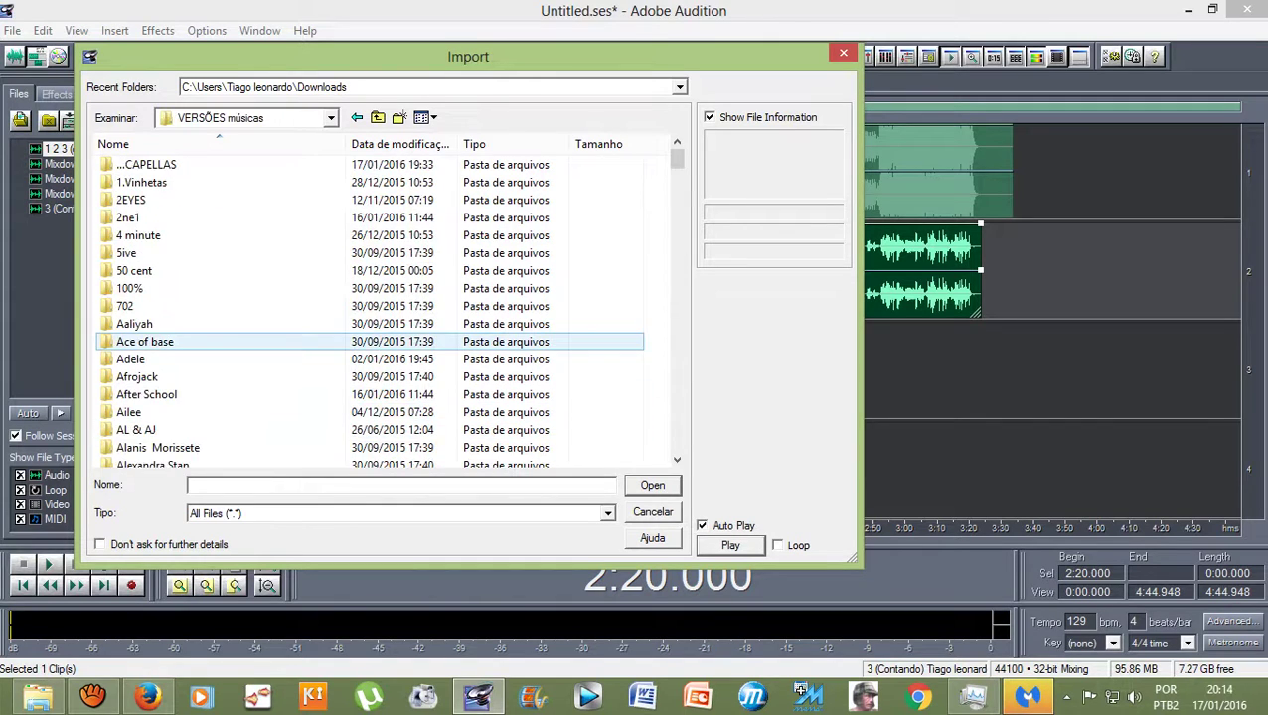
# Import the full 3 (Contando) song file from the Britney Spears folder
pyautogui.scroll(-6, 199, 340)
pyautogui.scroll(-3, 199, 318)
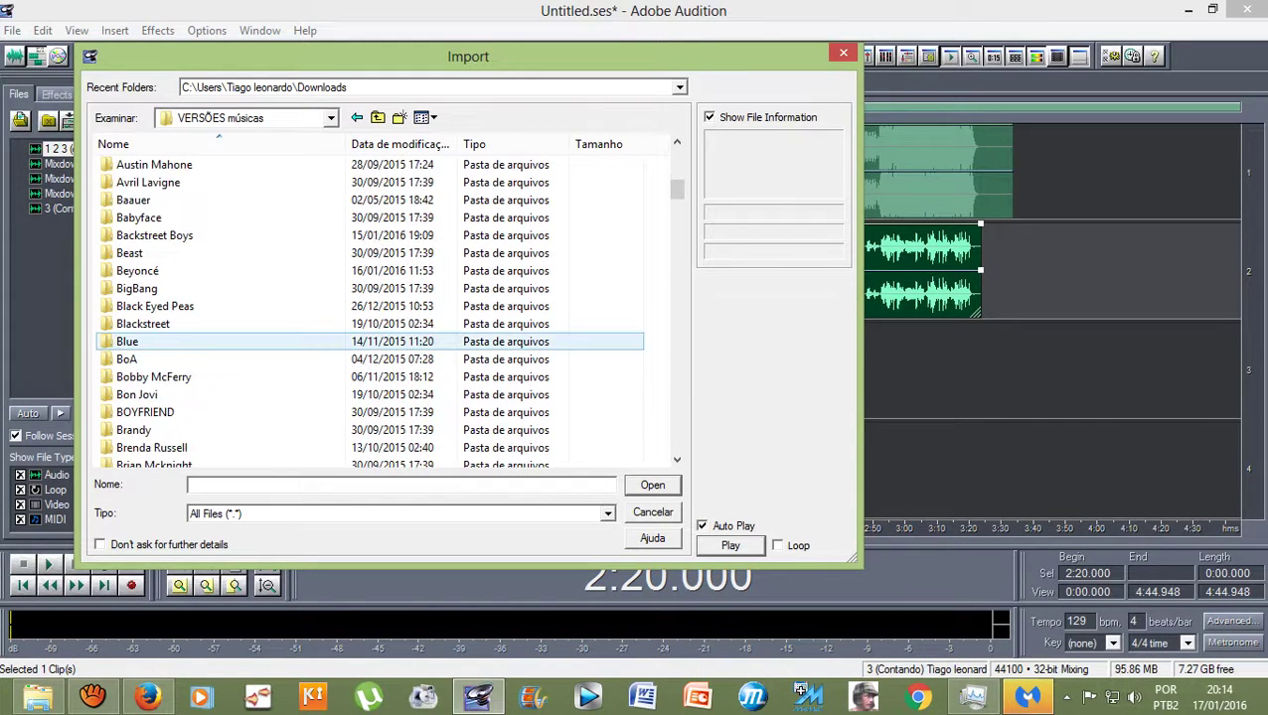
pyautogui.scroll(-3, 199, 288)
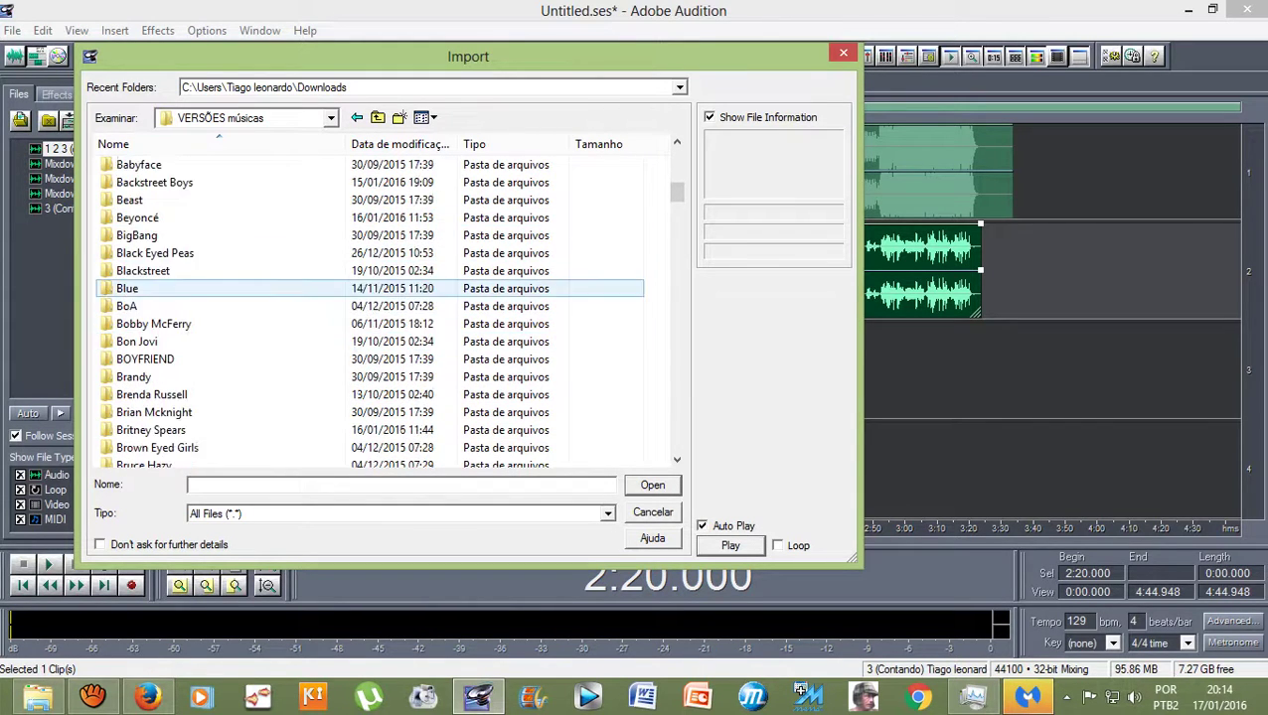
pyautogui.doubleClick(149, 324)
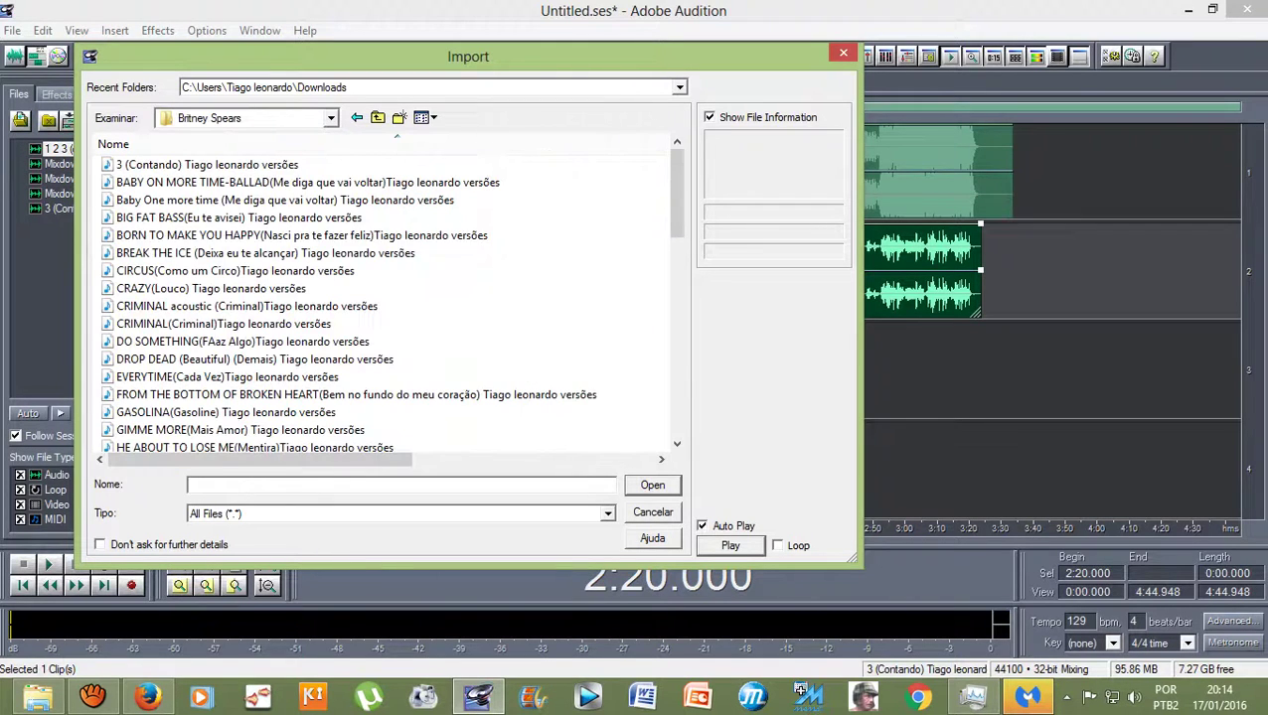
pyautogui.click(207, 164)
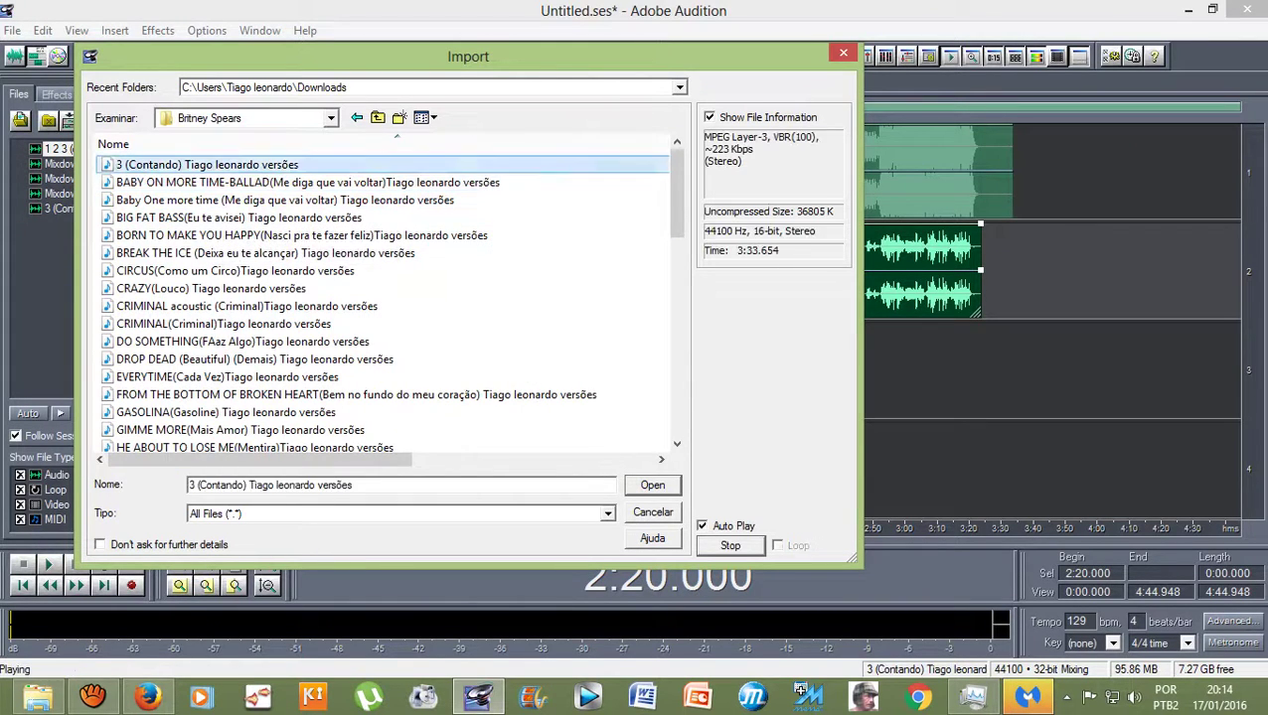
pyautogui.click(652, 485)
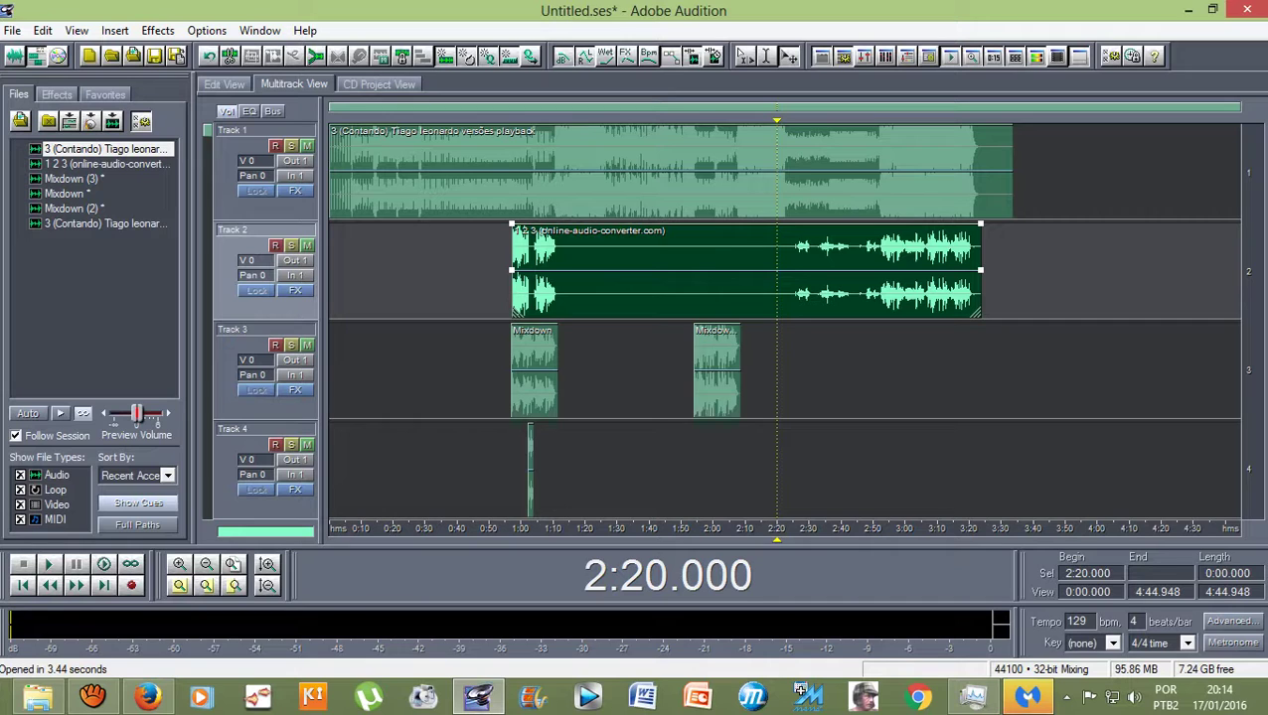
# Insert the newly imported 3 (Contando) song on Track 5, starting at 0:00.000
pyautogui.scroll(-2, 785, 318)
pyautogui.scroll(1, 785, 318)
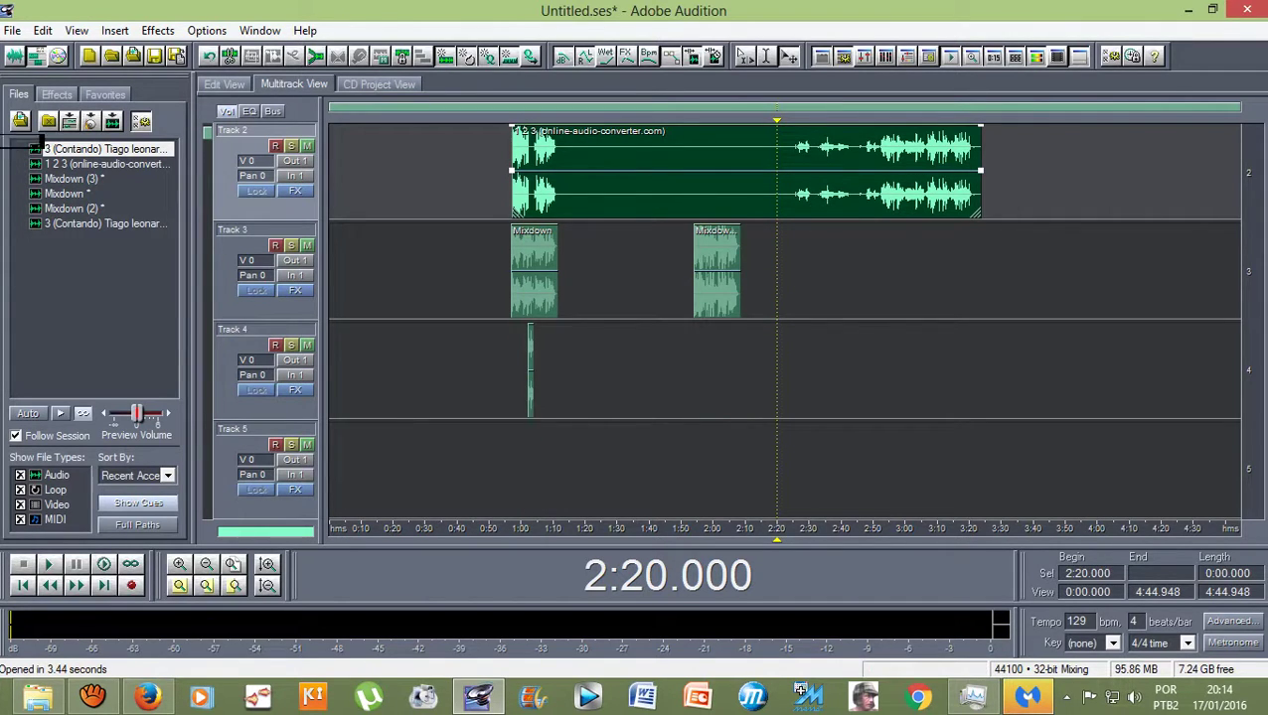
pyautogui.moveTo(388, 174); pyautogui.dragTo(344, 462)
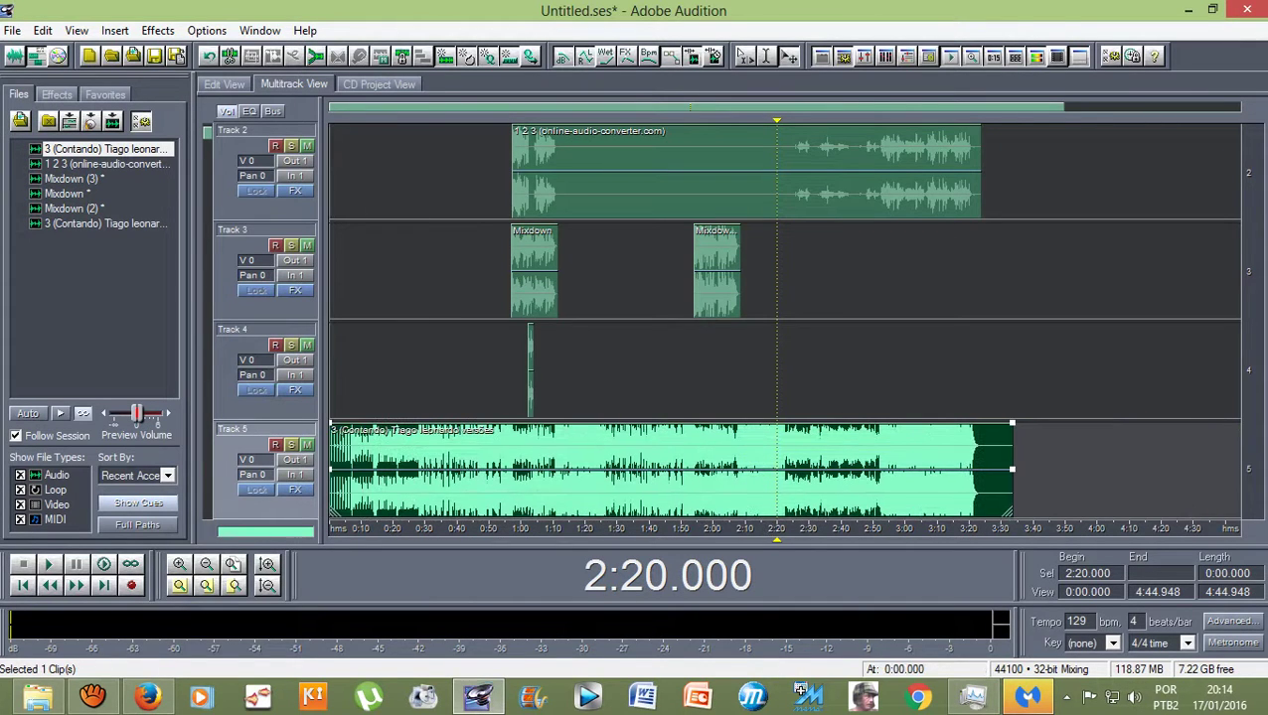
pyautogui.scroll(-2, 785, 318)
pyautogui.scroll(3, 785, 318)
pyautogui.scroll(-1, 785, 318)
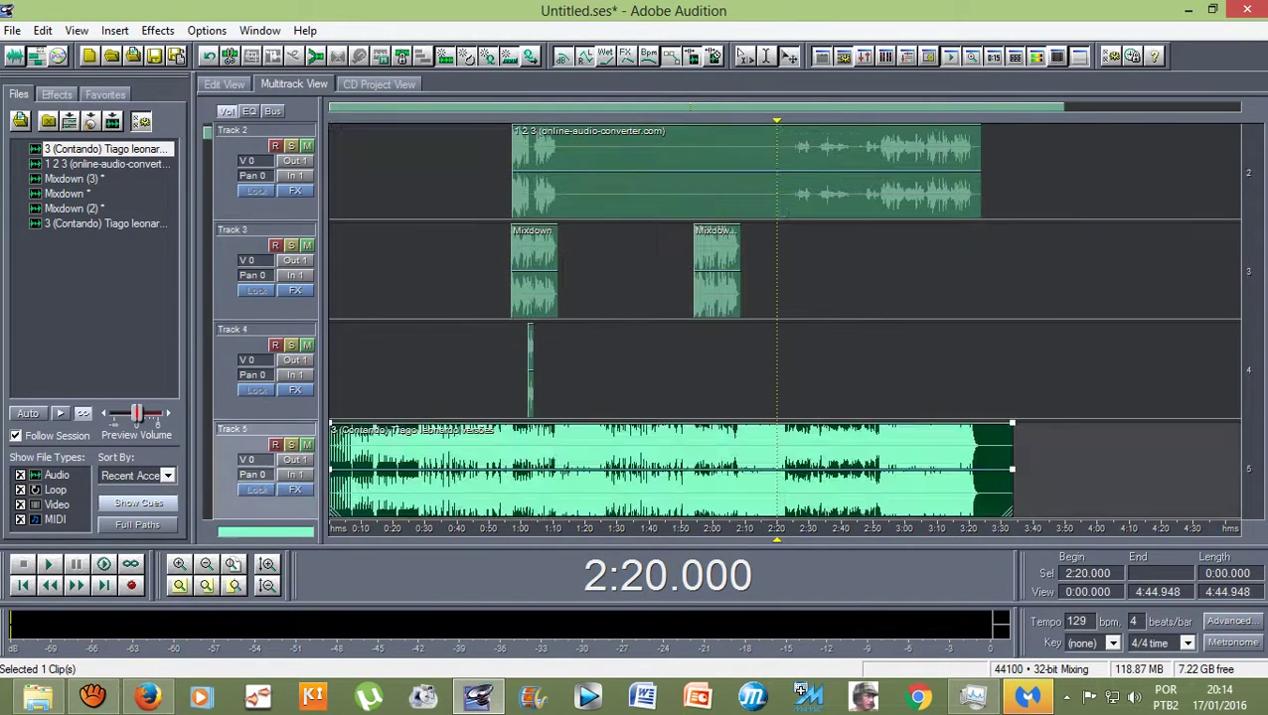
# Open the Track 2 vocal clip for waveform editing and play the quiet vocal from 2:26.822
pyautogui.scroll(1, 785, 318)
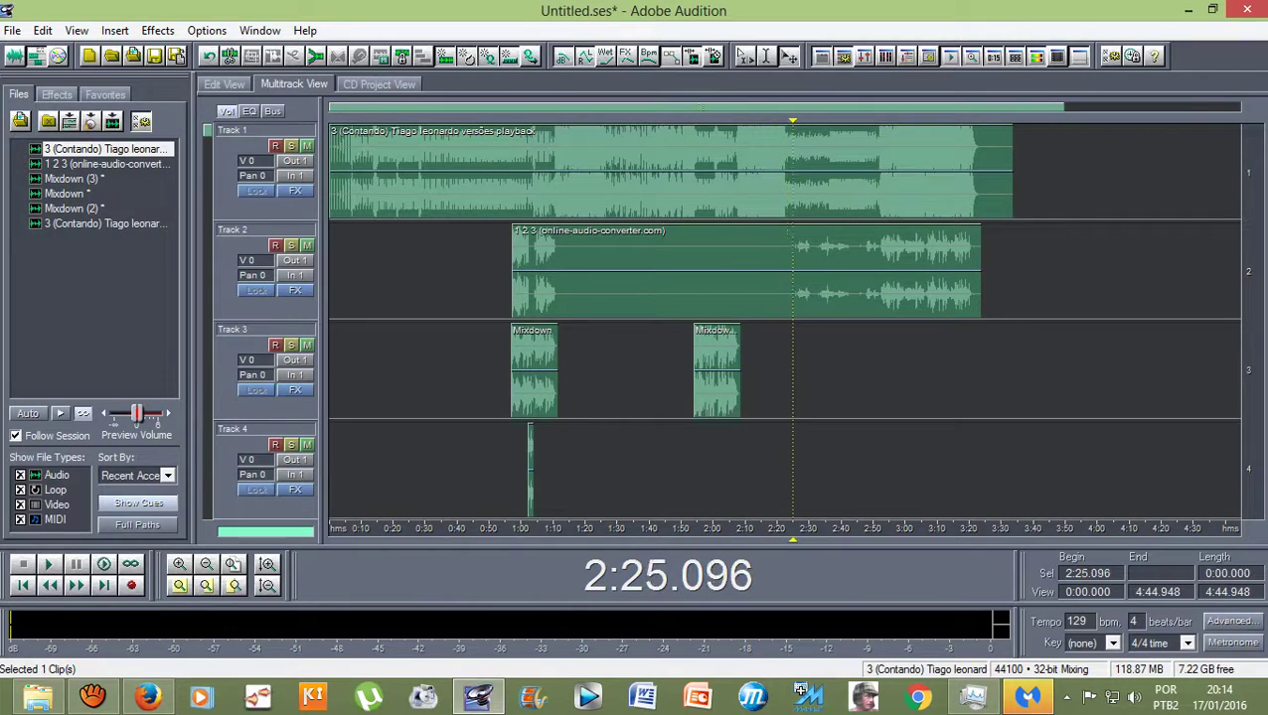
pyautogui.click(798, 171)
pyautogui.moveTo(798, 120)
pyautogui.mouseDown()
pyautogui.moveTo(875, 120)
pyautogui.moveTo(796, 120)
pyautogui.mouseUp()
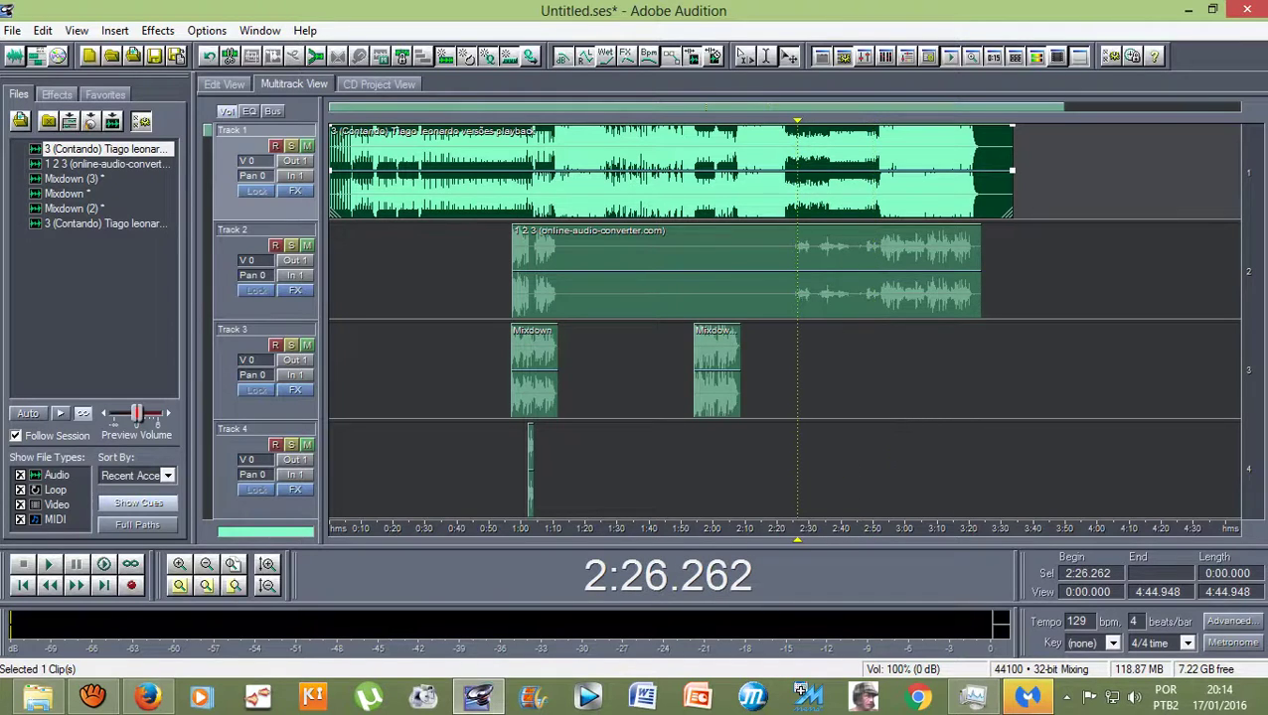
pyautogui.doubleClick(798, 269)
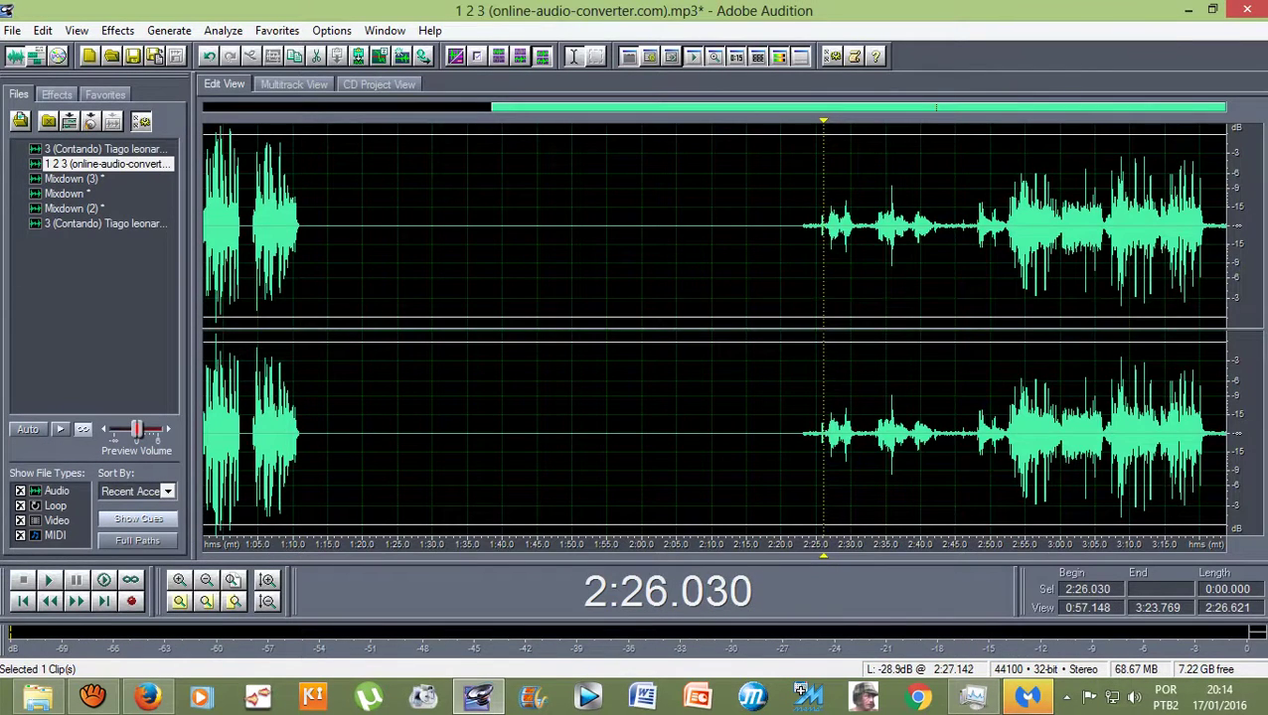
pyautogui.scroll(3, 831, 226)
pyautogui.click(819, 226)
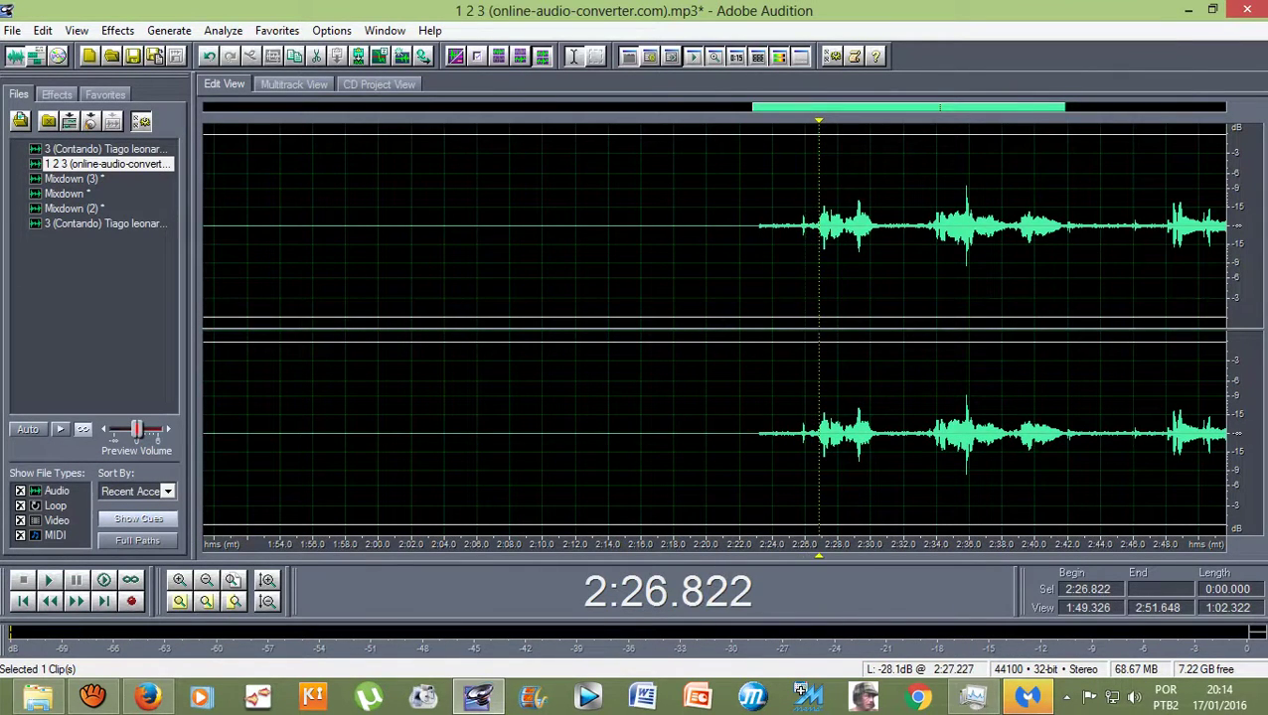
pyautogui.press('space')
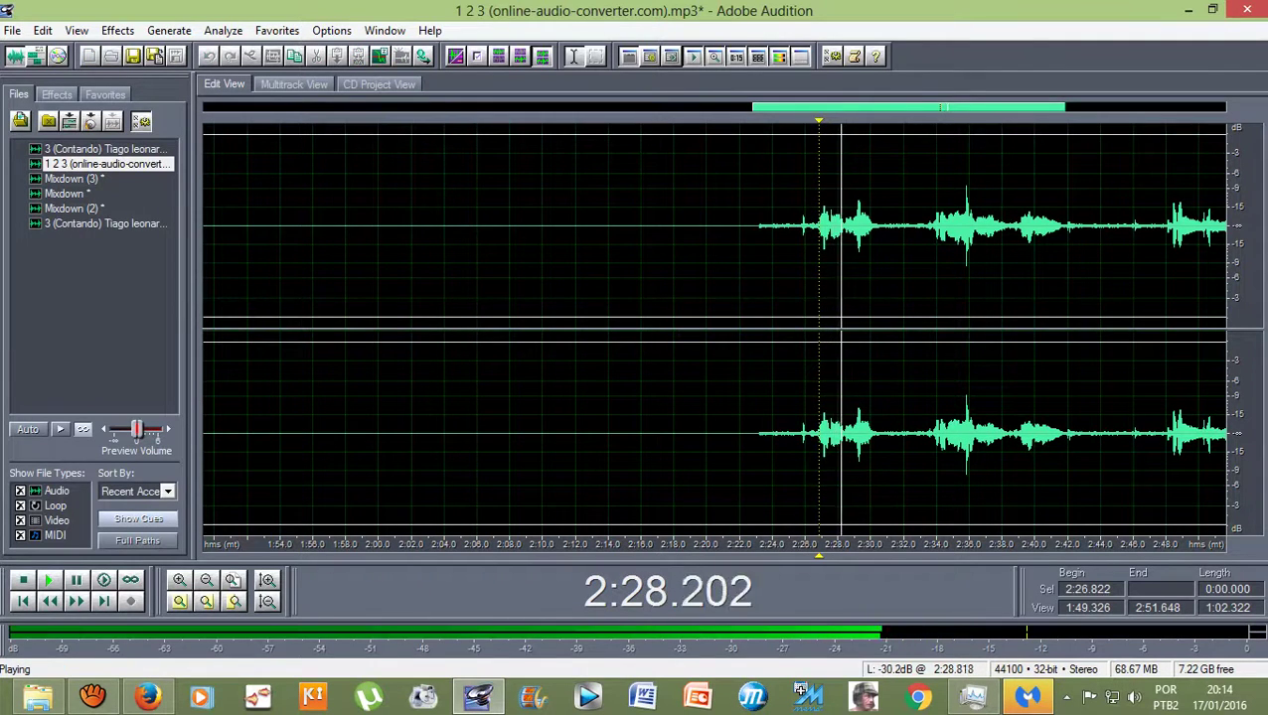
pyautogui.press('space')
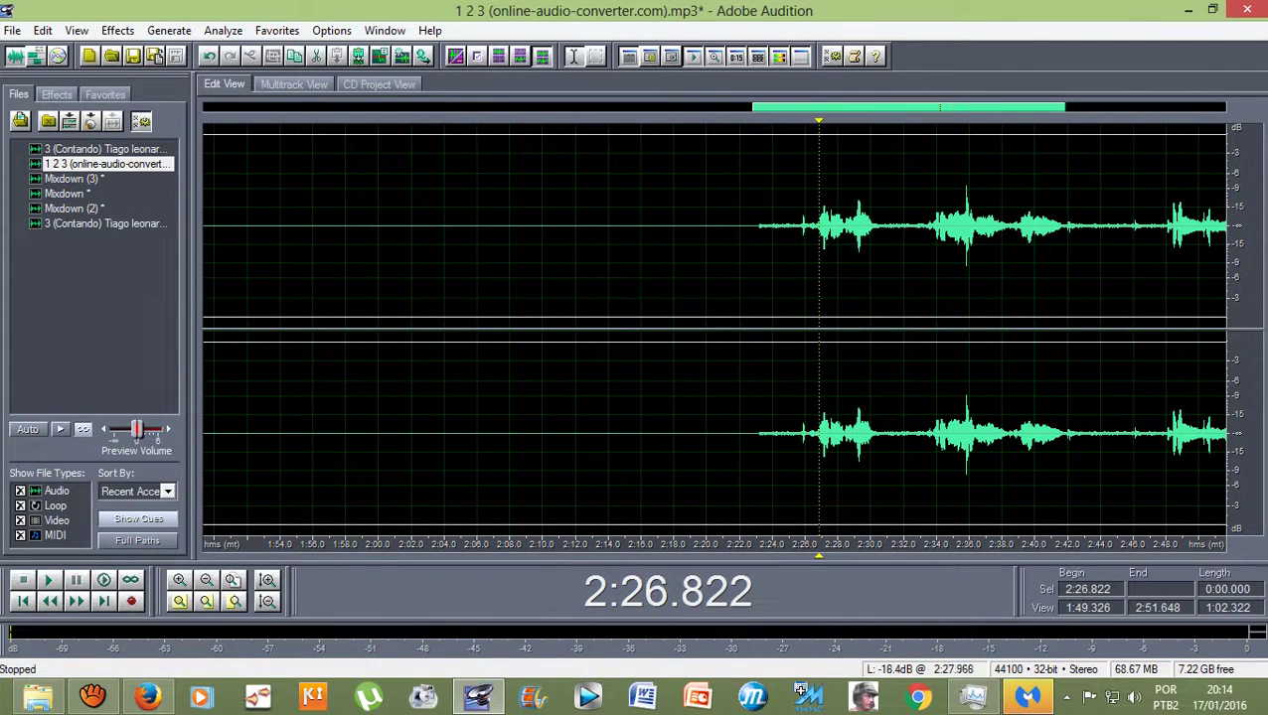
# Play the vocal from 2:48.595 and mark the quiet passage from 2:26.527 to 2:52.483
pyautogui.moveTo(817, 228); pyautogui.dragTo(1068, 228)
pyautogui.scroll(-2, 1069, 229)
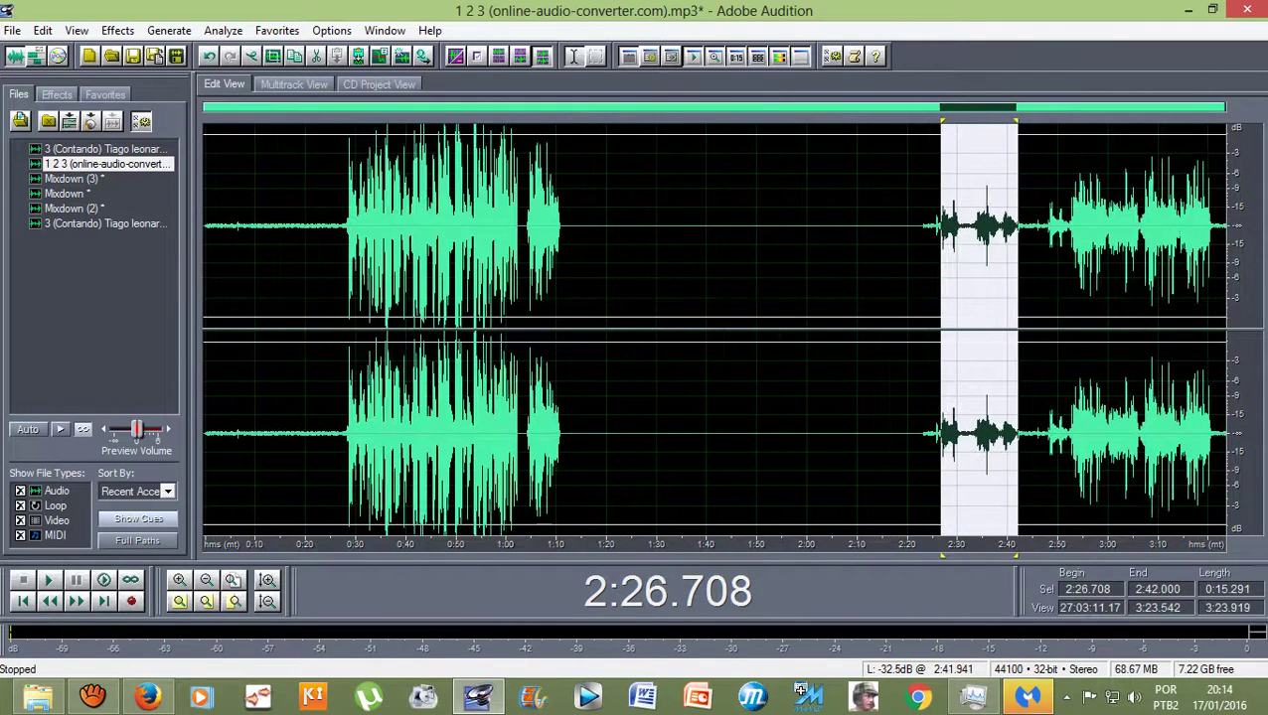
pyautogui.click(1049, 238)
pyautogui.press('space')
pyautogui.scroll(2, 1043, 238)
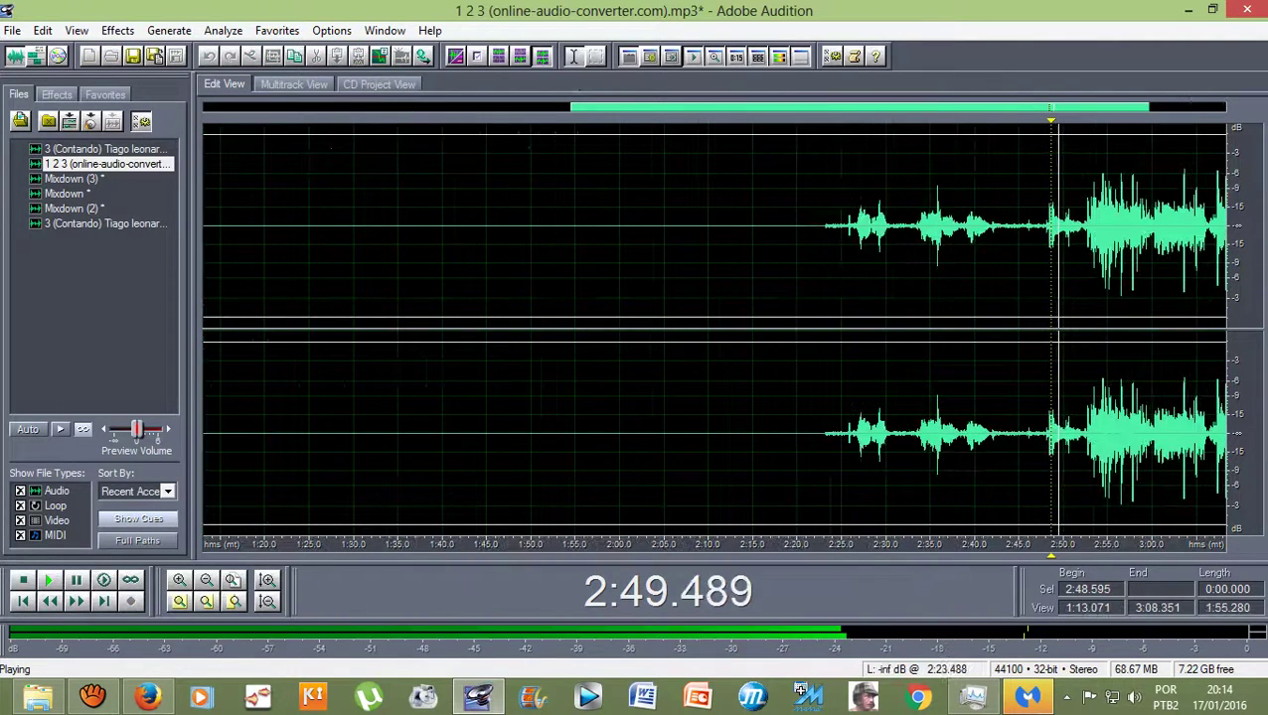
pyautogui.moveTo(856, 239); pyautogui.dragTo(1084, 238)
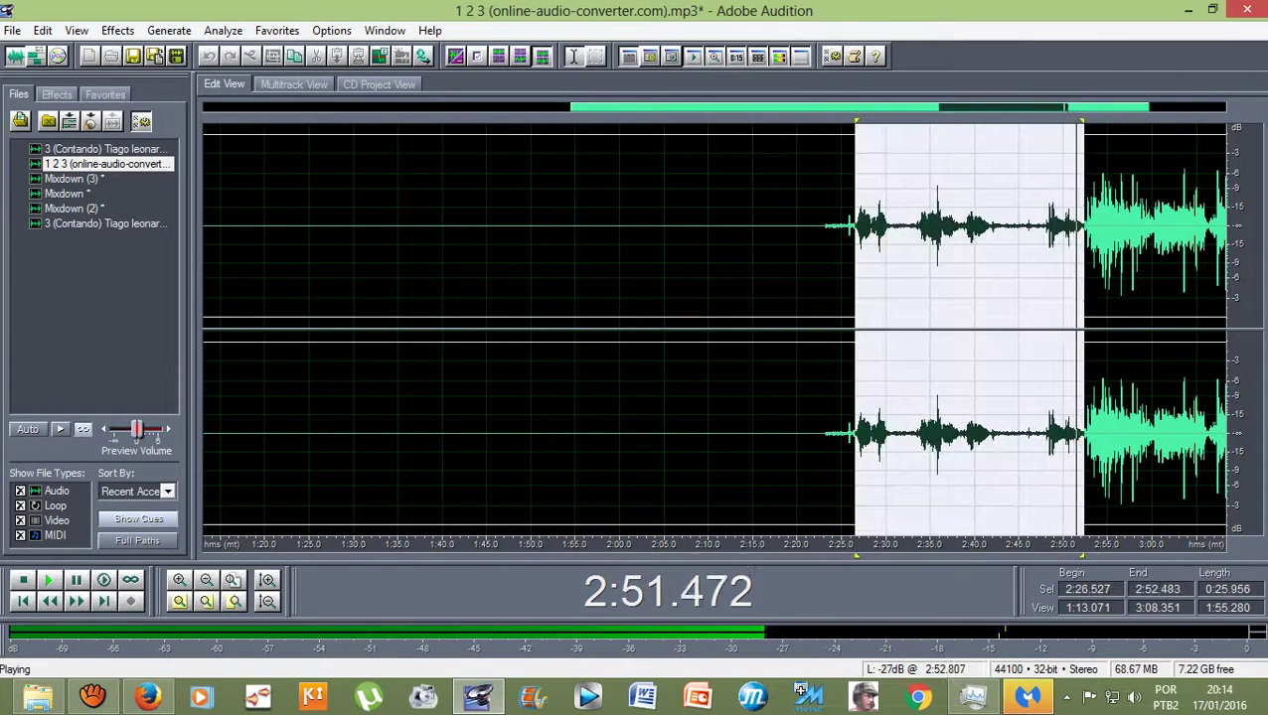
pyautogui.press('space')
# Select the quiet vocal passage from 2:26.421 to 2:52.273 and amplify it by 9.46 dB on both channels
pyautogui.click(117, 29)
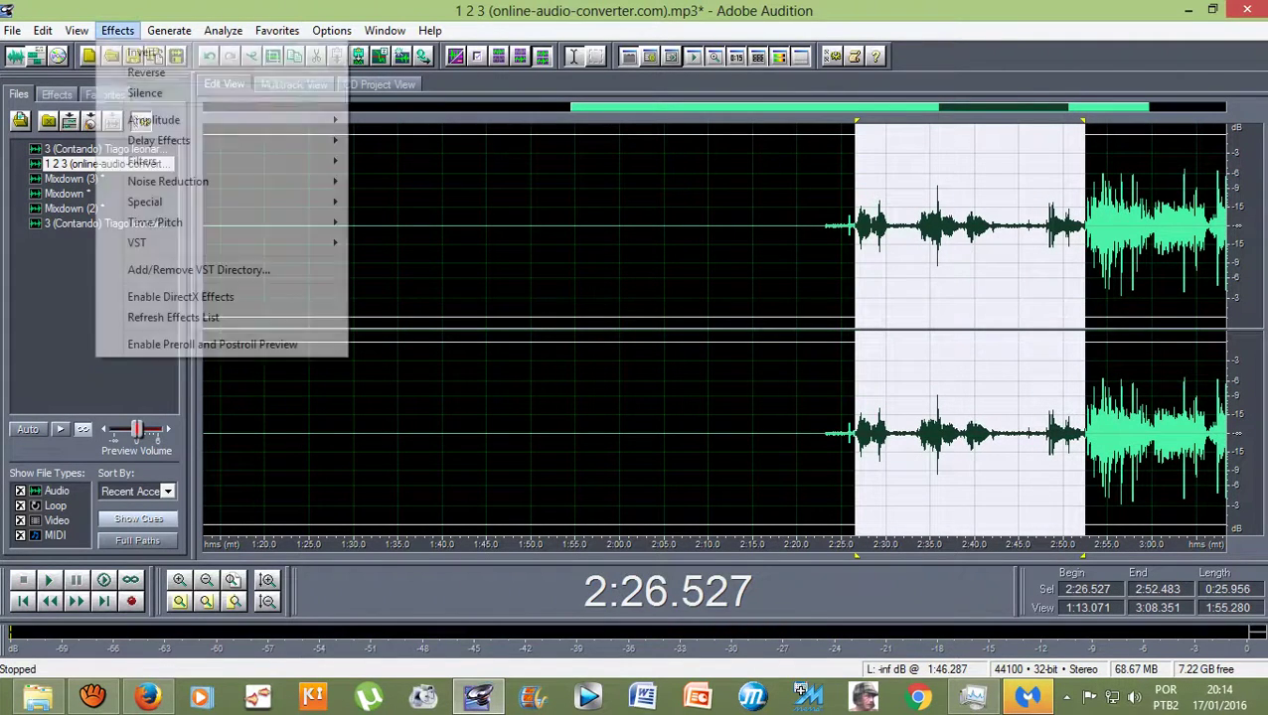
pyautogui.click(854, 229)
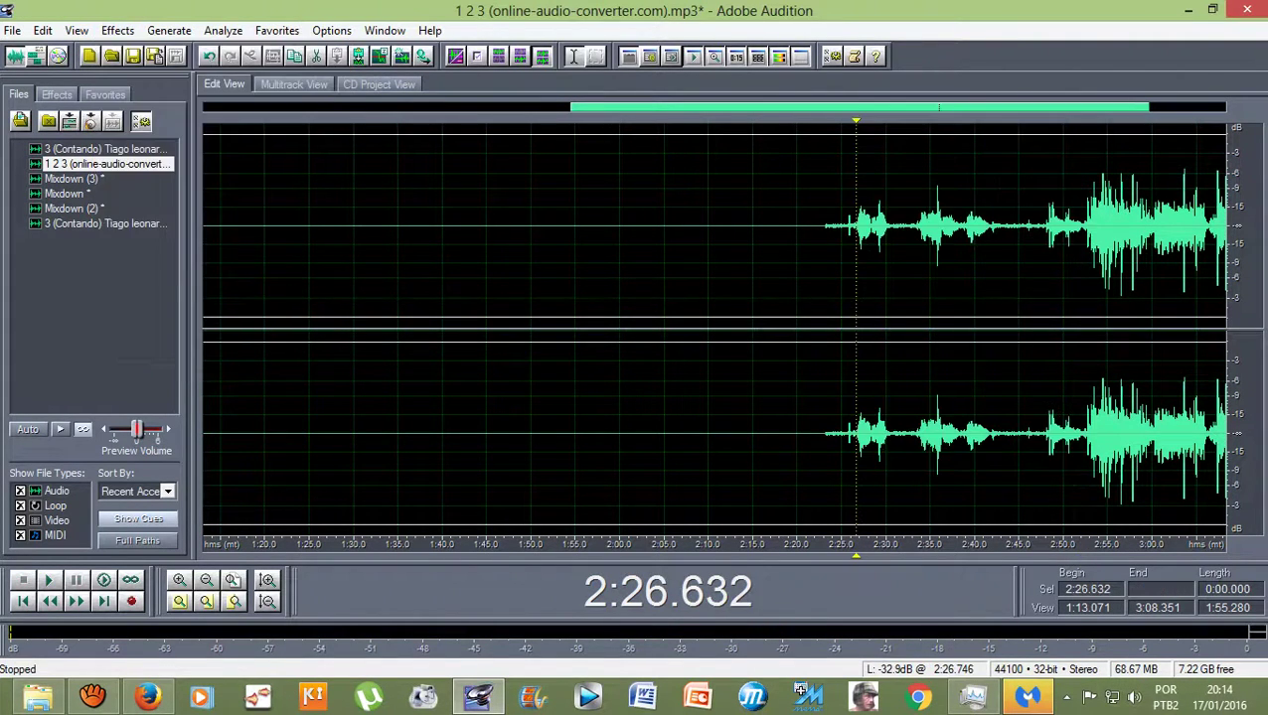
pyautogui.moveTo(851, 228); pyautogui.dragTo(950, 229)
pyautogui.click(897, 228)
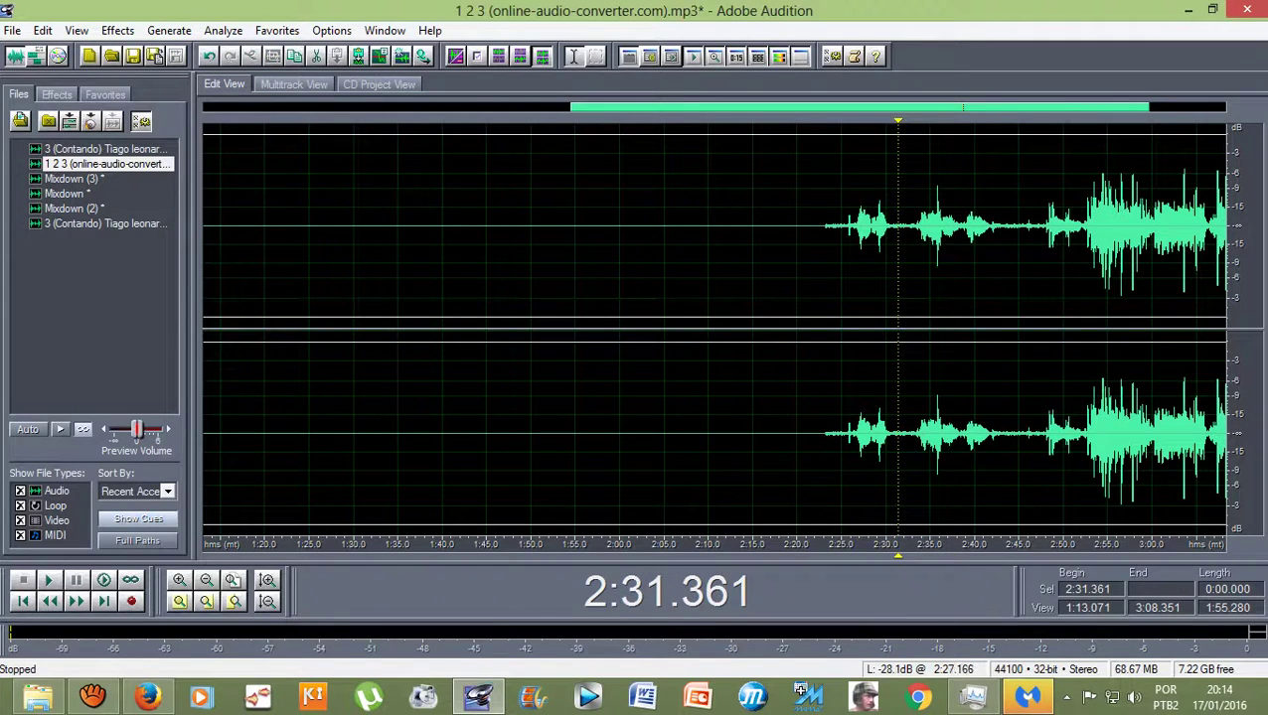
pyautogui.click(854, 228)
pyautogui.moveTo(853, 228); pyautogui.dragTo(1082, 228)
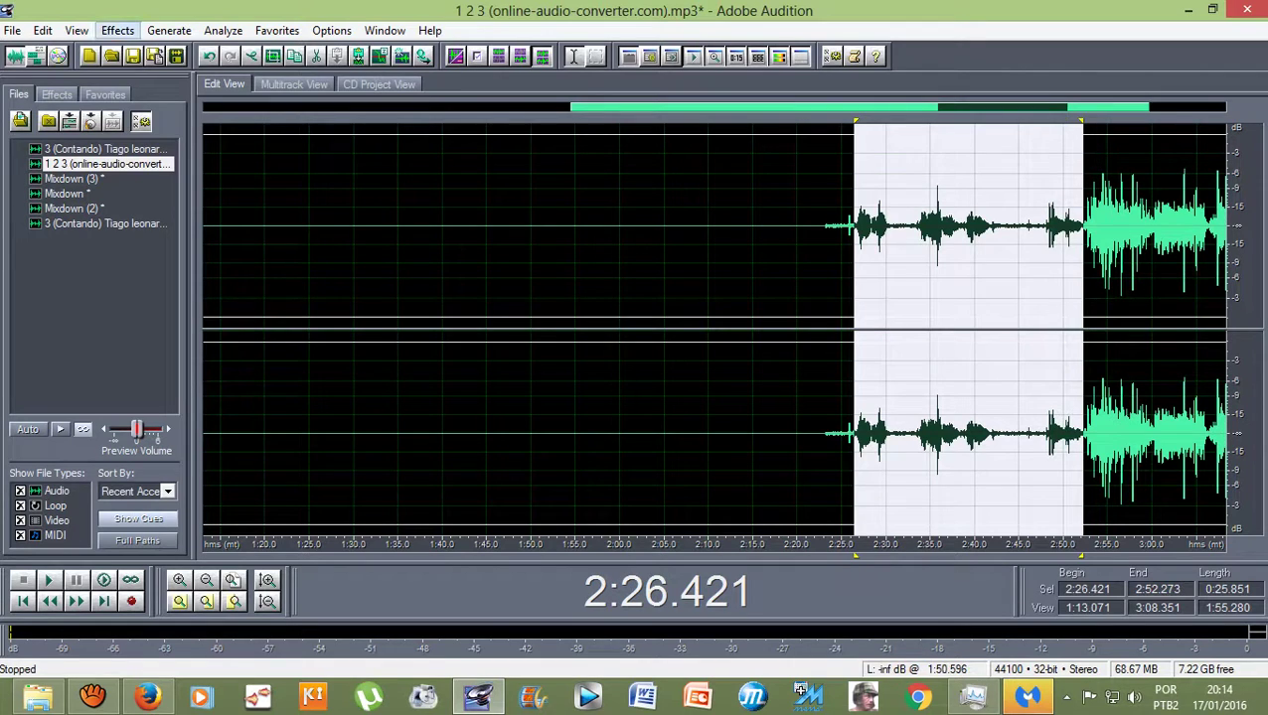
pyautogui.click(117, 30)
pyautogui.moveTo(154, 119)
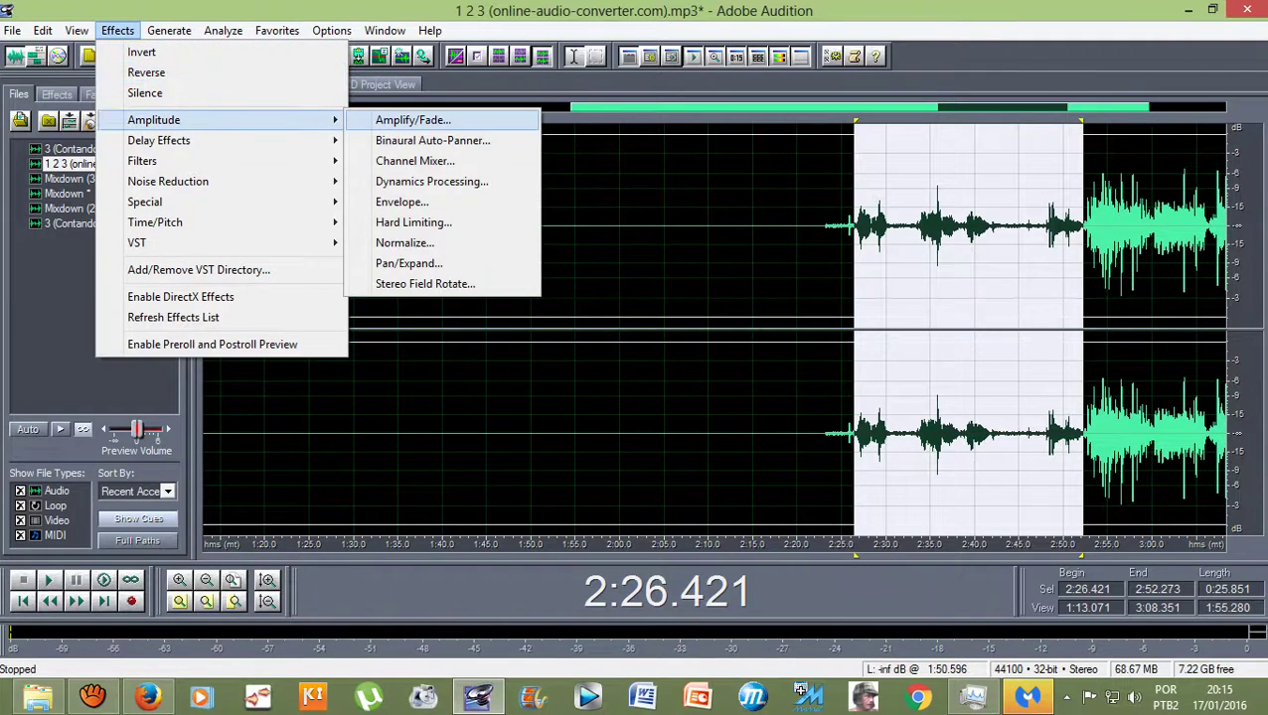
pyautogui.click(412, 119)
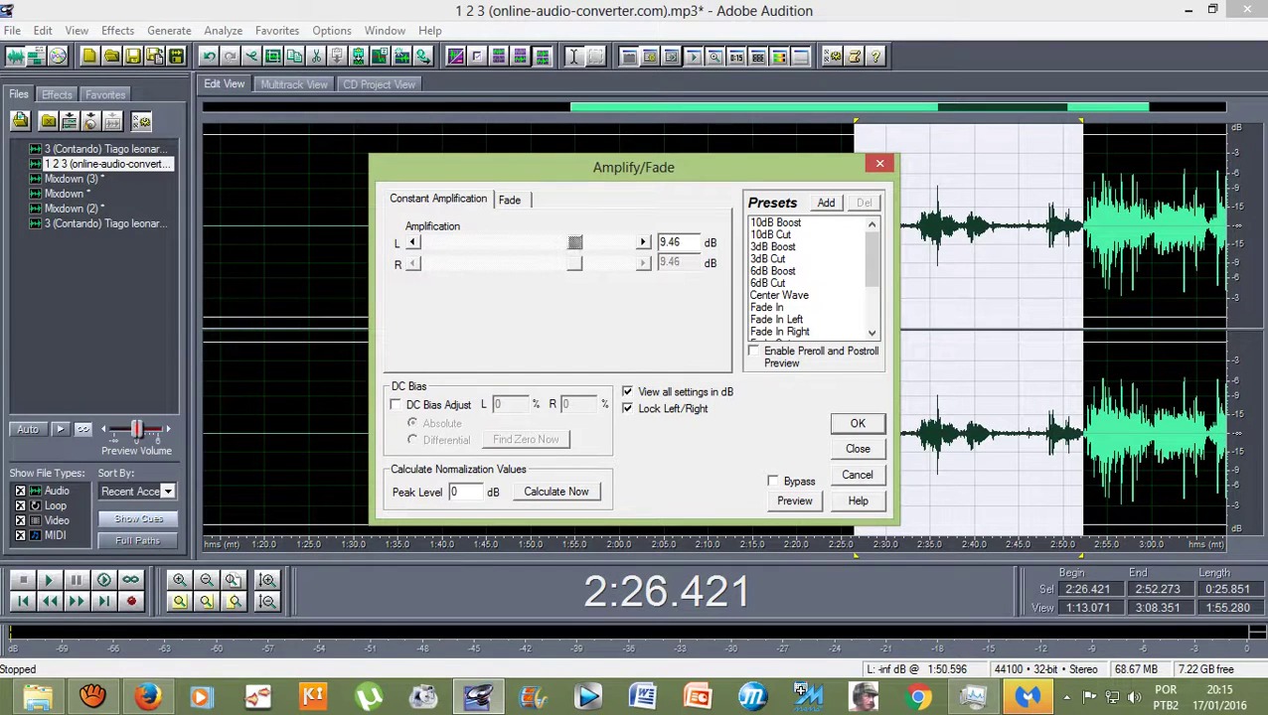
pyautogui.click(857, 423)
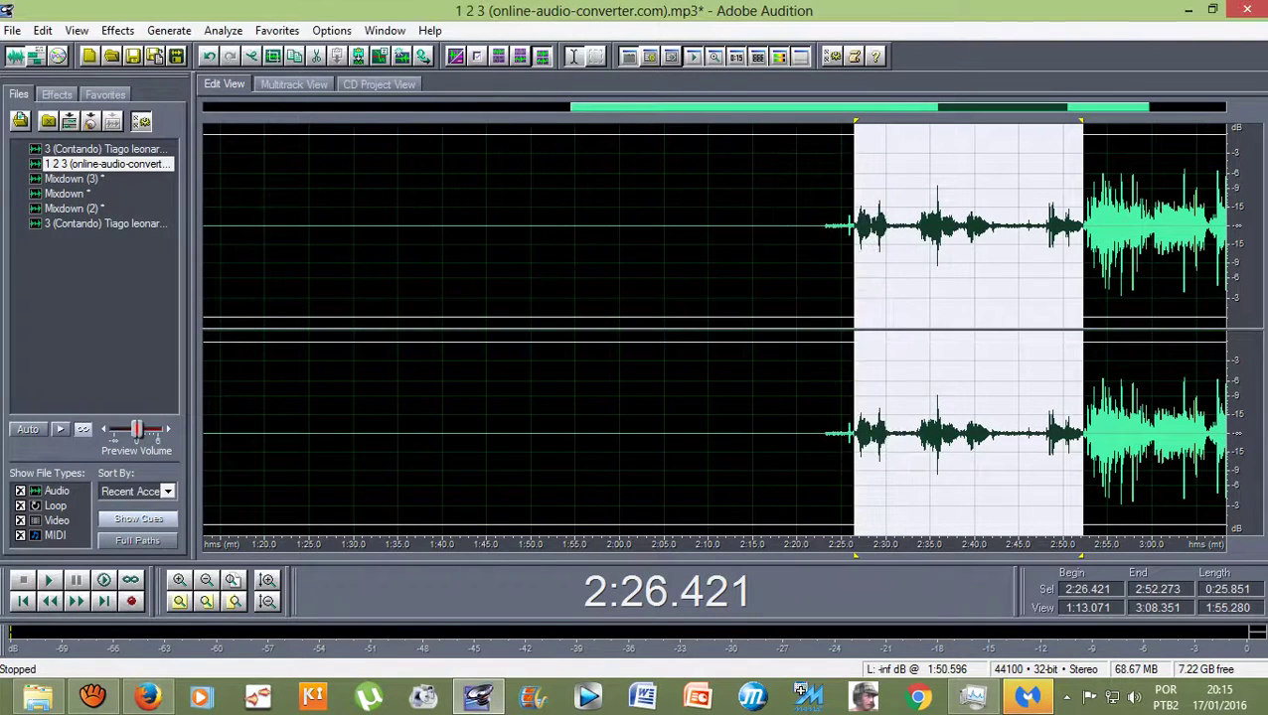
# Play back the amplified passage and examine the background noise between its phrases
pyautogui.press('space')
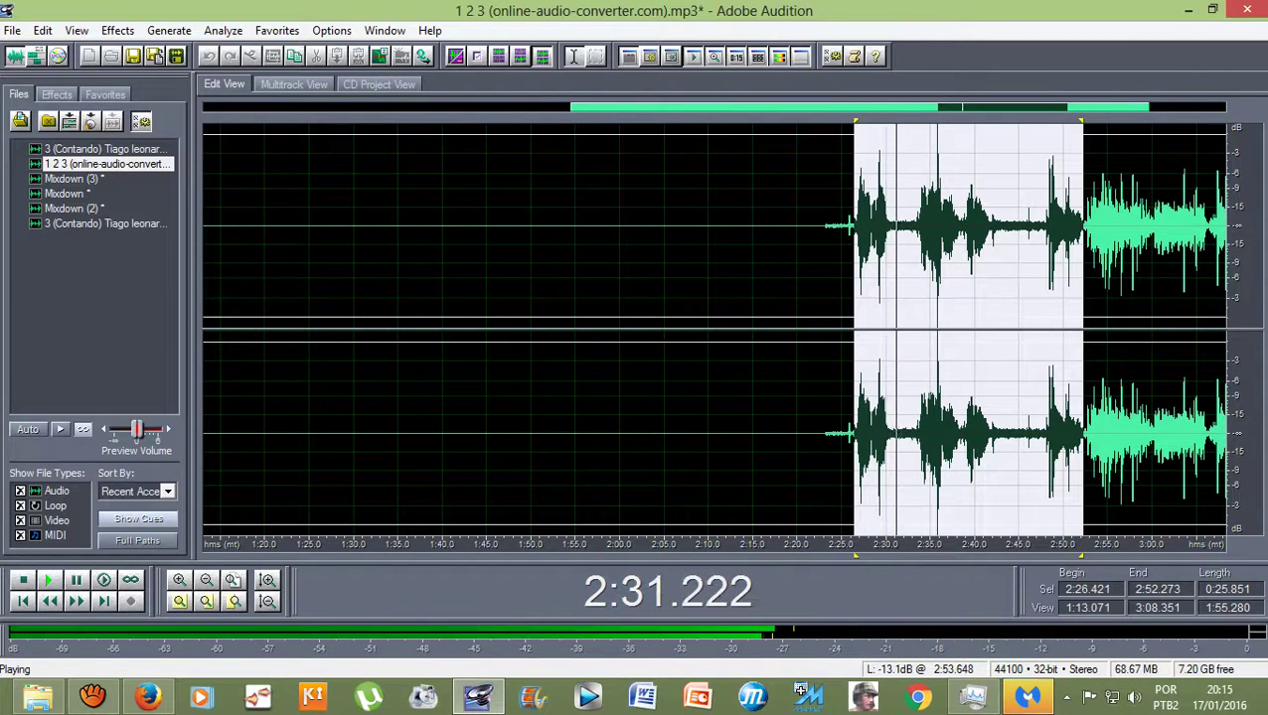
pyautogui.scroll(2, 1137, 247)
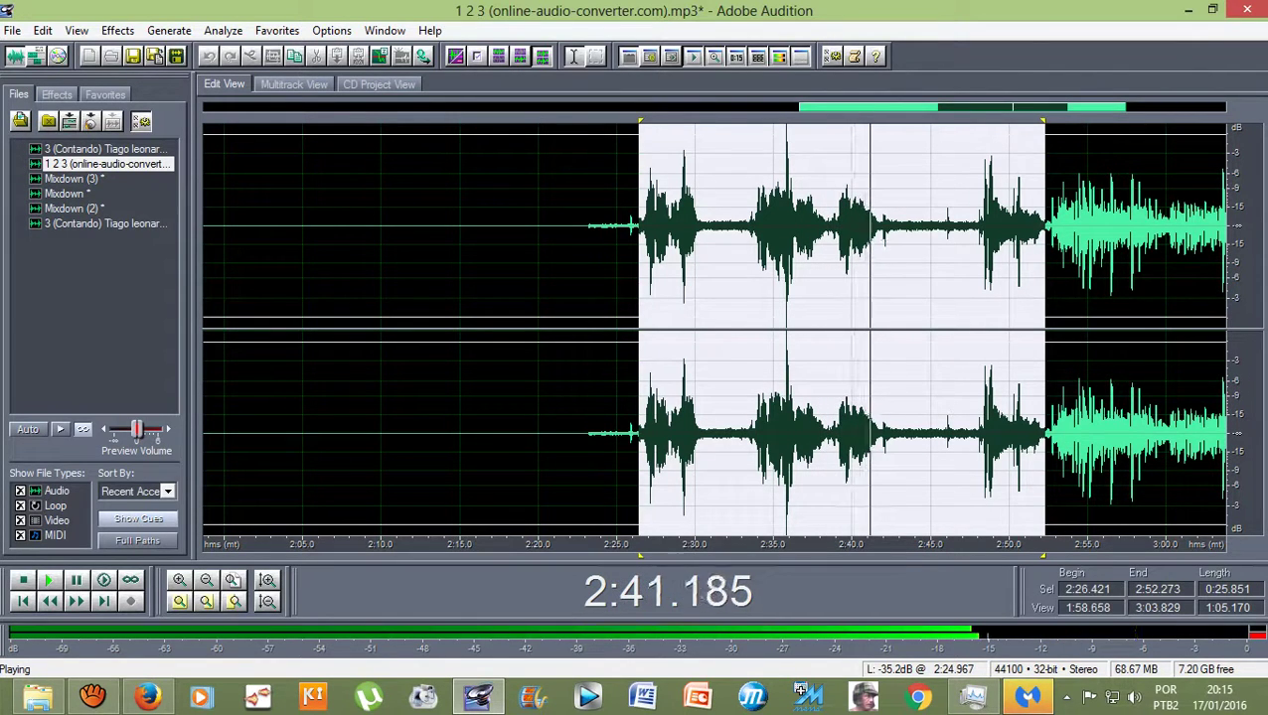
pyautogui.scroll(2, 1049, 225)
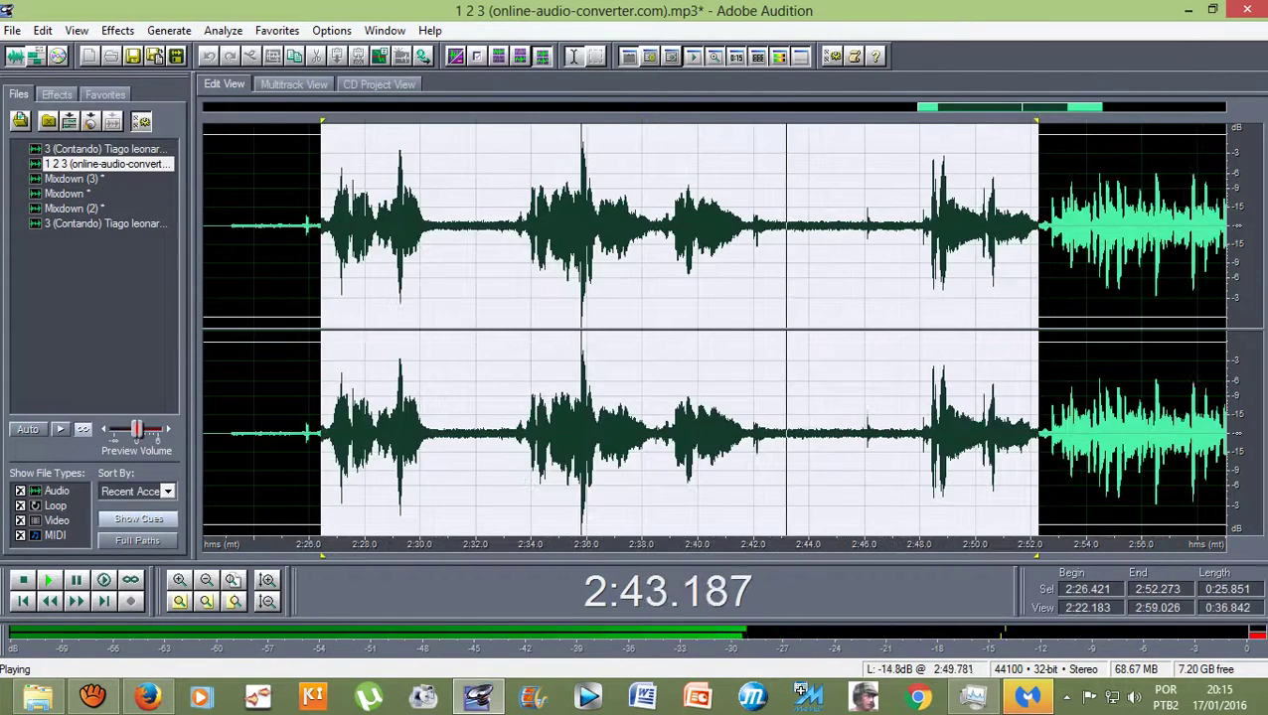
pyautogui.press('space')
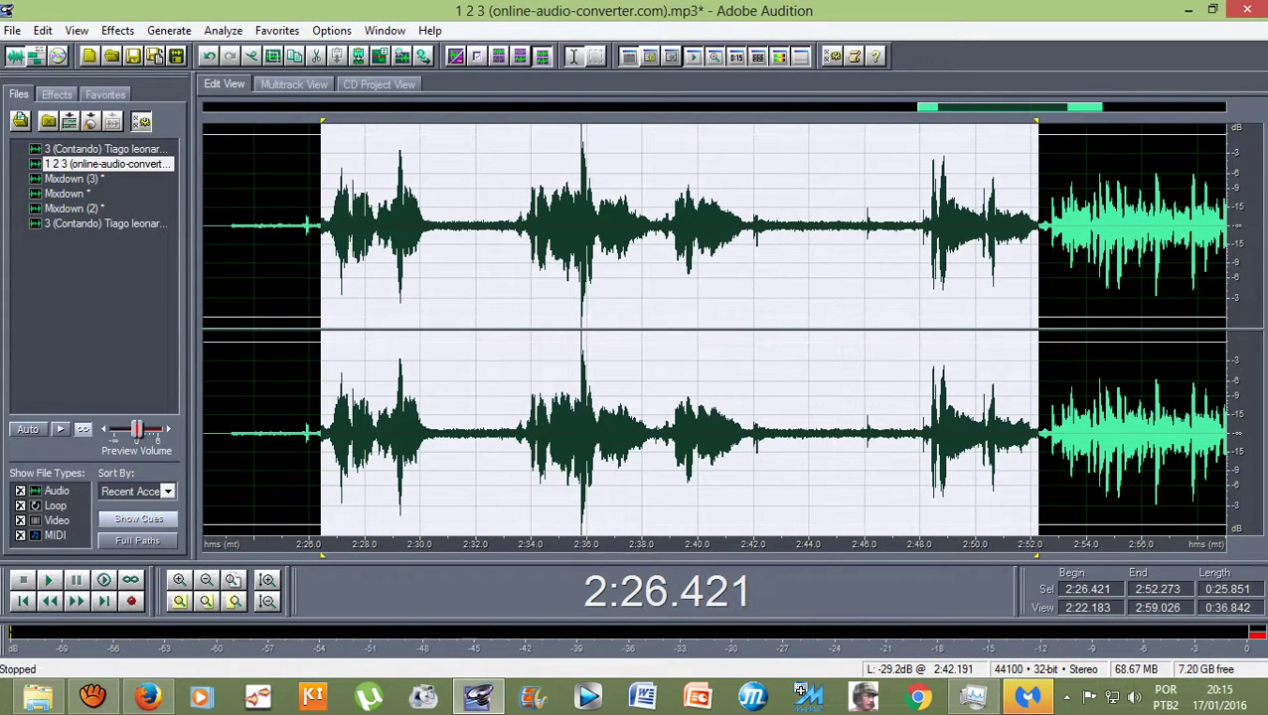
# Silence the noisy gap between the vocal phrases from 2:41.730 to 2:48.000
pyautogui.moveTo(746, 298); pyautogui.dragTo(919, 298)
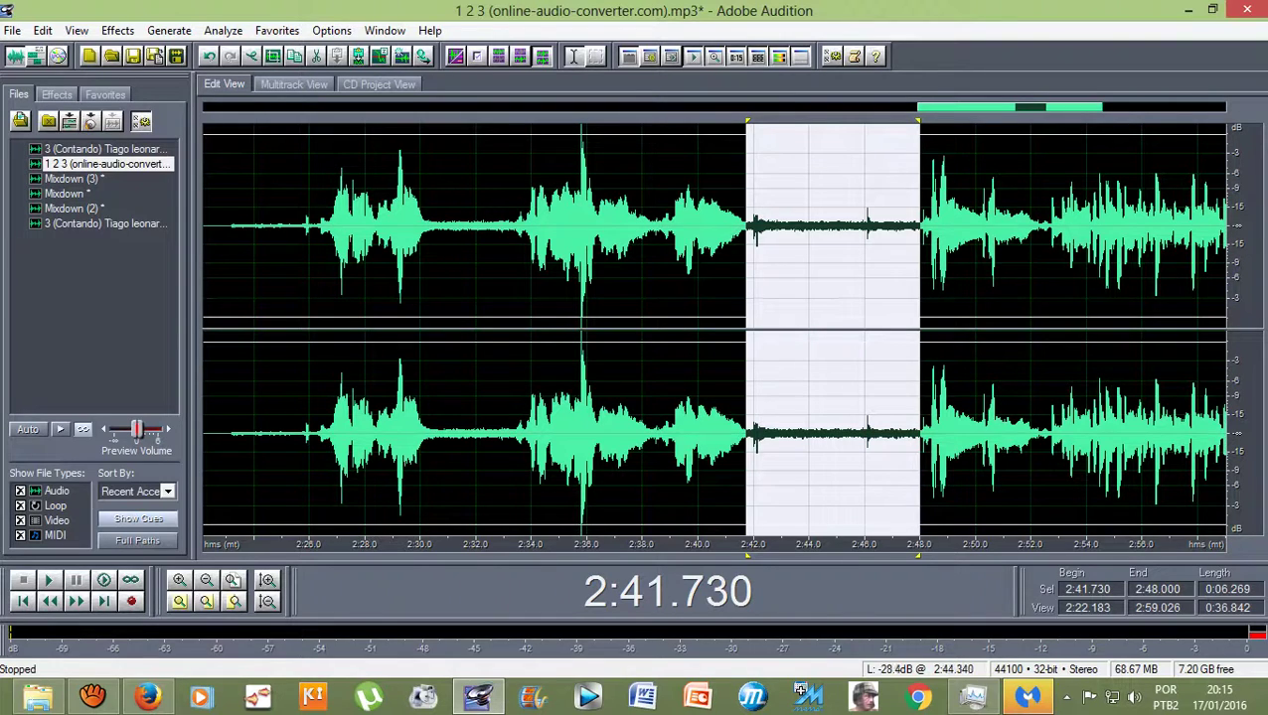
pyautogui.click(766, 298)
pyautogui.moveTo(744, 298); pyautogui.dragTo(919, 298)
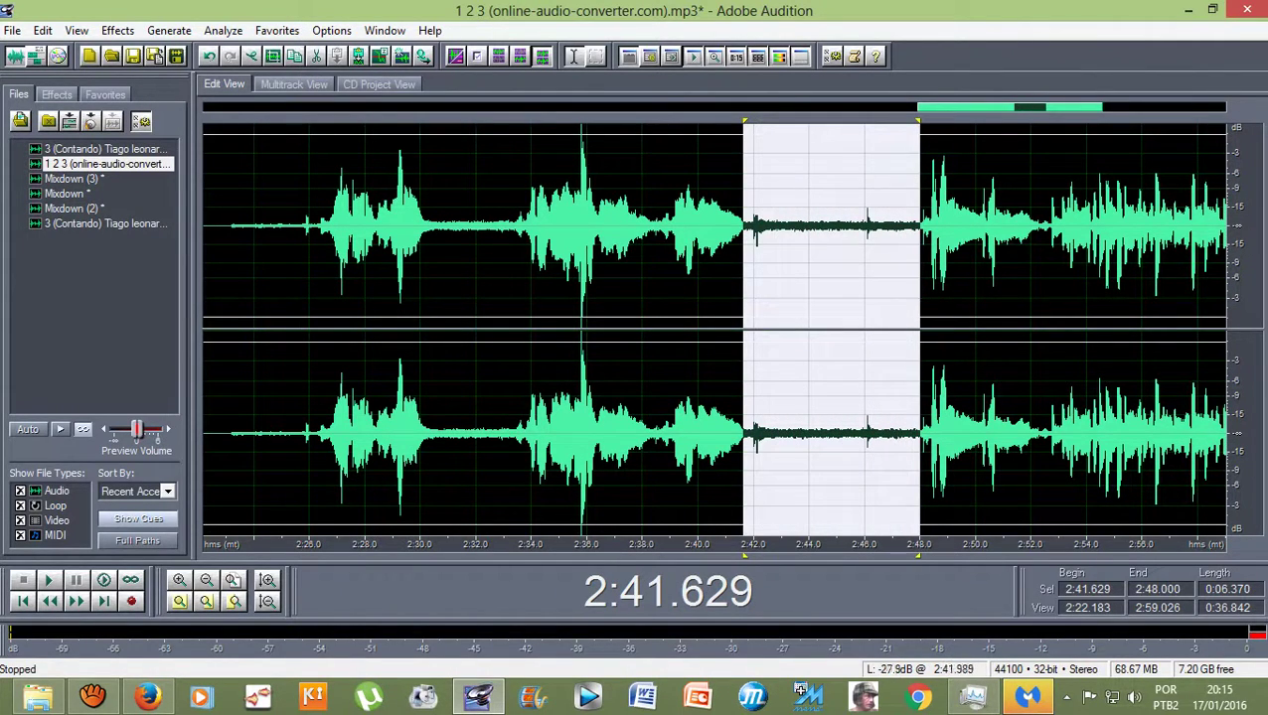
pyautogui.moveTo(744, 121); pyautogui.dragTo(747, 121)
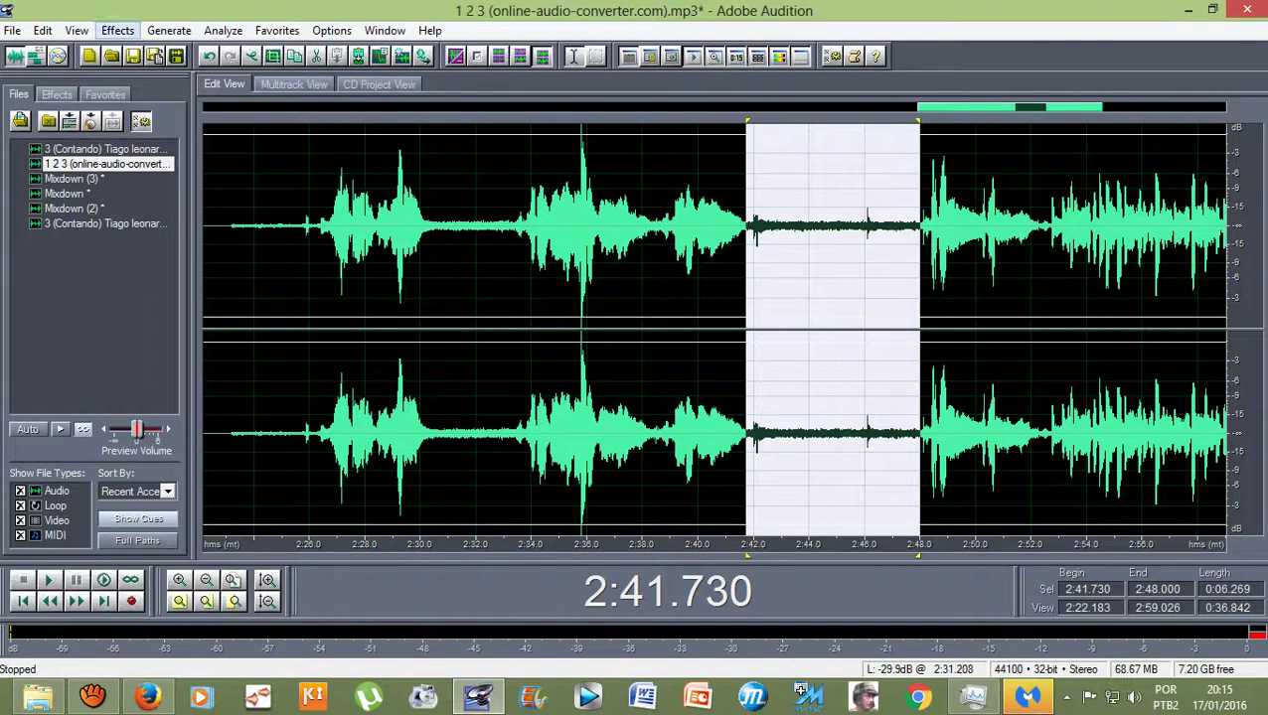
pyautogui.click(117, 30)
pyautogui.click(139, 95)
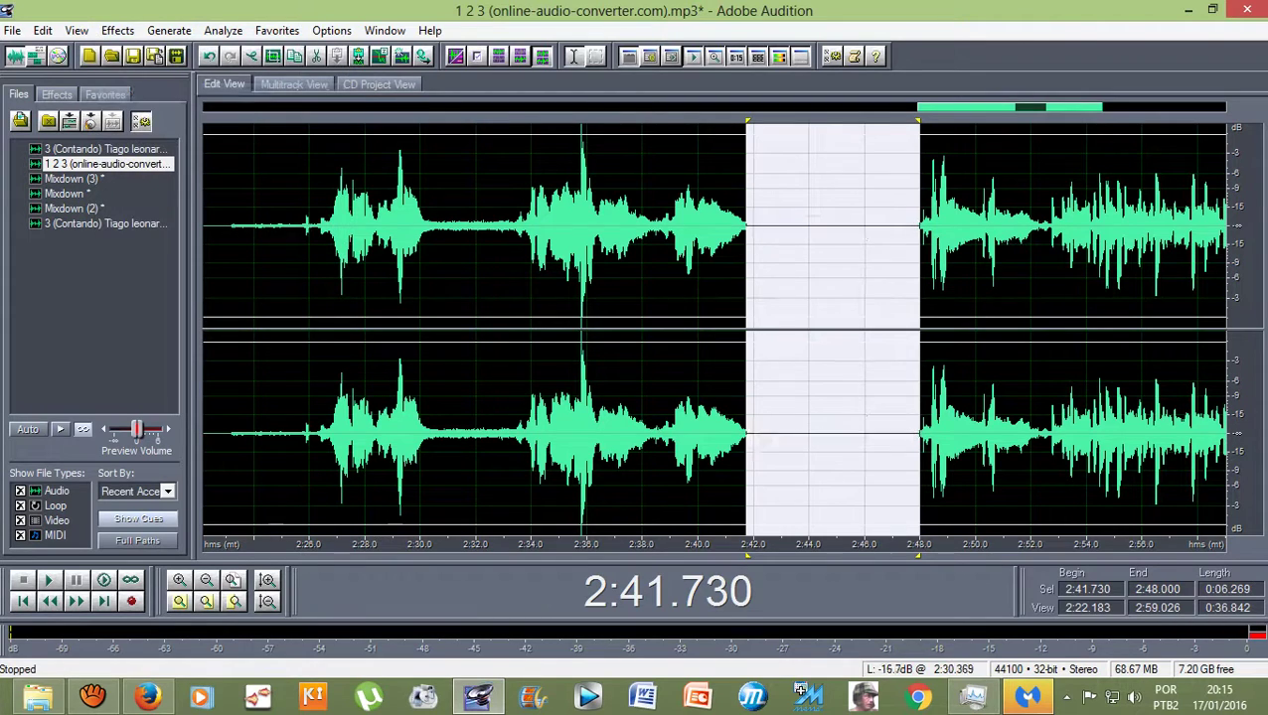
# Silence the noise between phrases from 2:30.210 to 2:33.468 and the noise before the first phrase from 2:22.754 to 2:26.348
pyautogui.moveTo(427, 298); pyautogui.dragTo(514, 298)
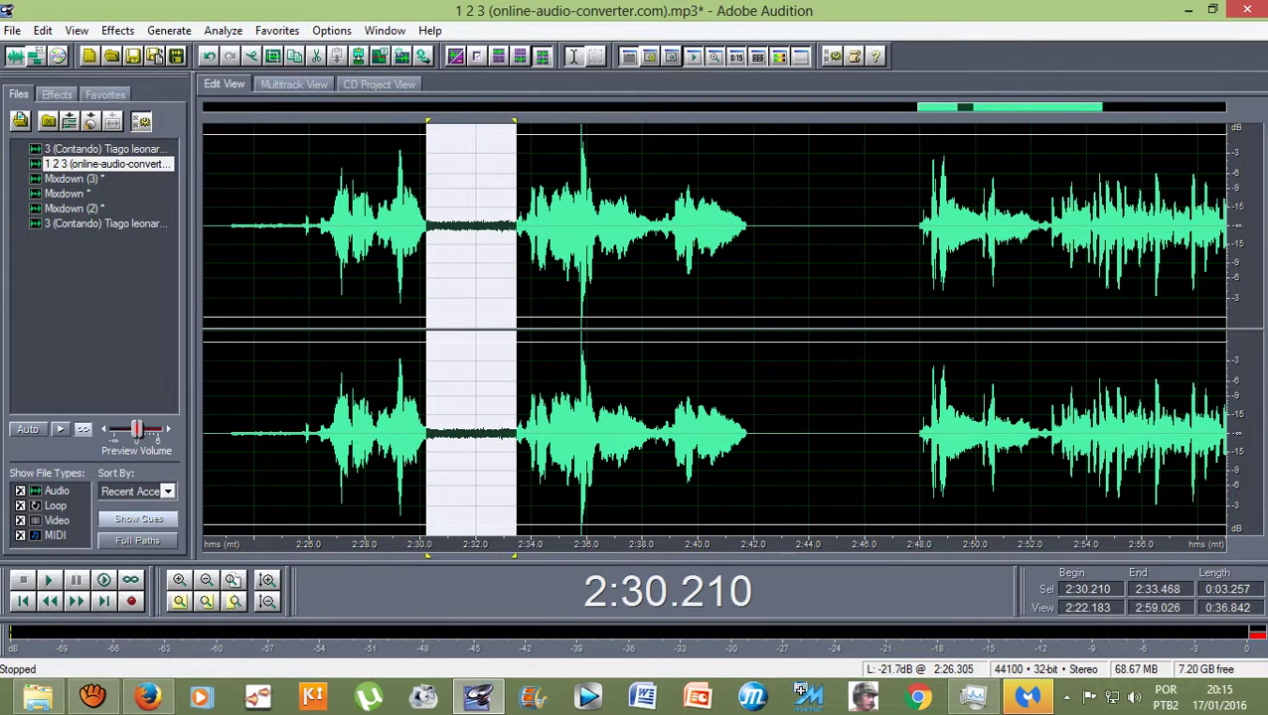
pyautogui.click(117, 30)
pyautogui.click(139, 92)
pyautogui.moveTo(219, 298); pyautogui.dragTo(318, 298)
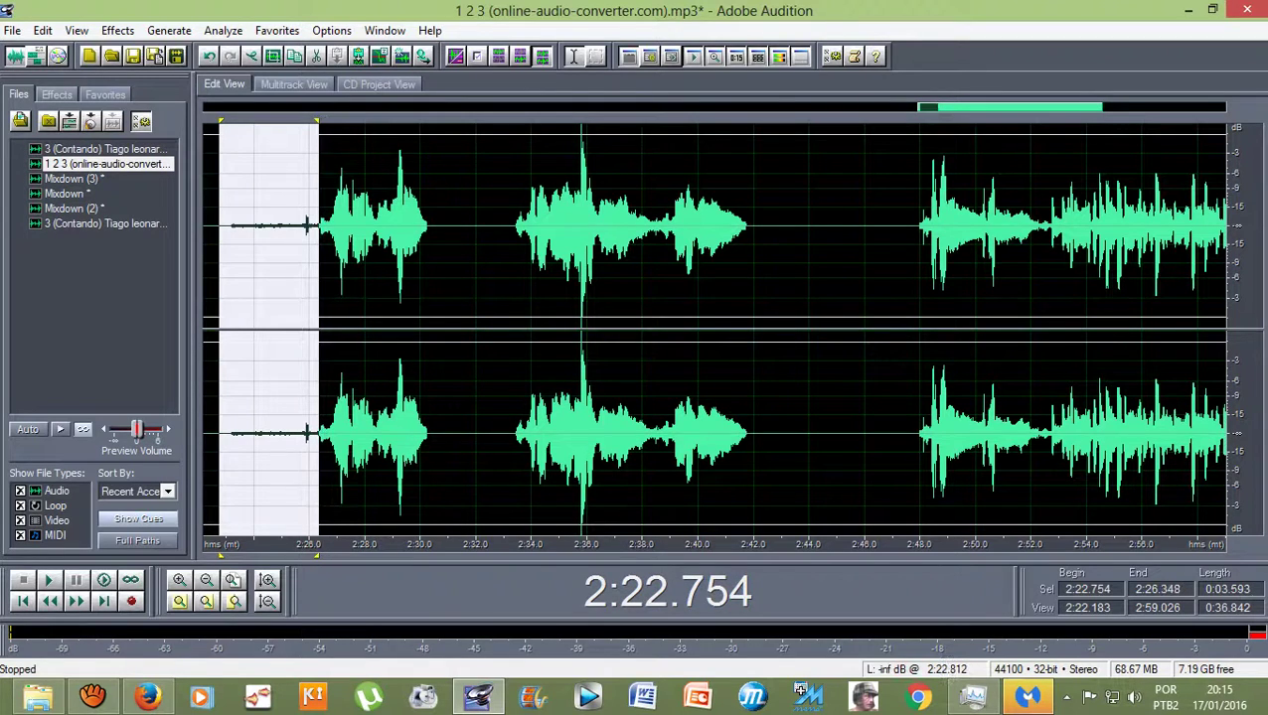
pyautogui.click(117, 30)
pyautogui.click(139, 92)
pyautogui.click(303, 299)
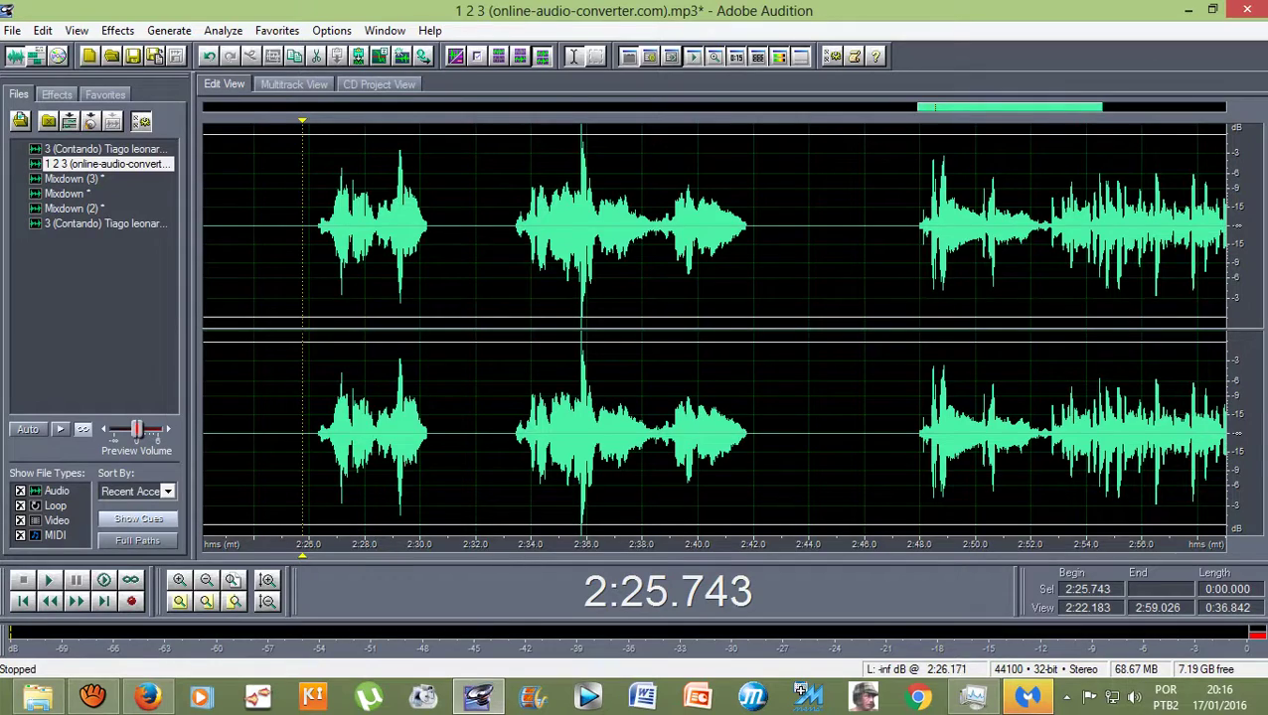
# Place the cursor at 2:24.346, just before the cleaned vocals, and return to the multitrack session
pyautogui.scroll(-2, 340, 226)
pyautogui.click(396, 225)
pyautogui.scroll(7, 407, 226)
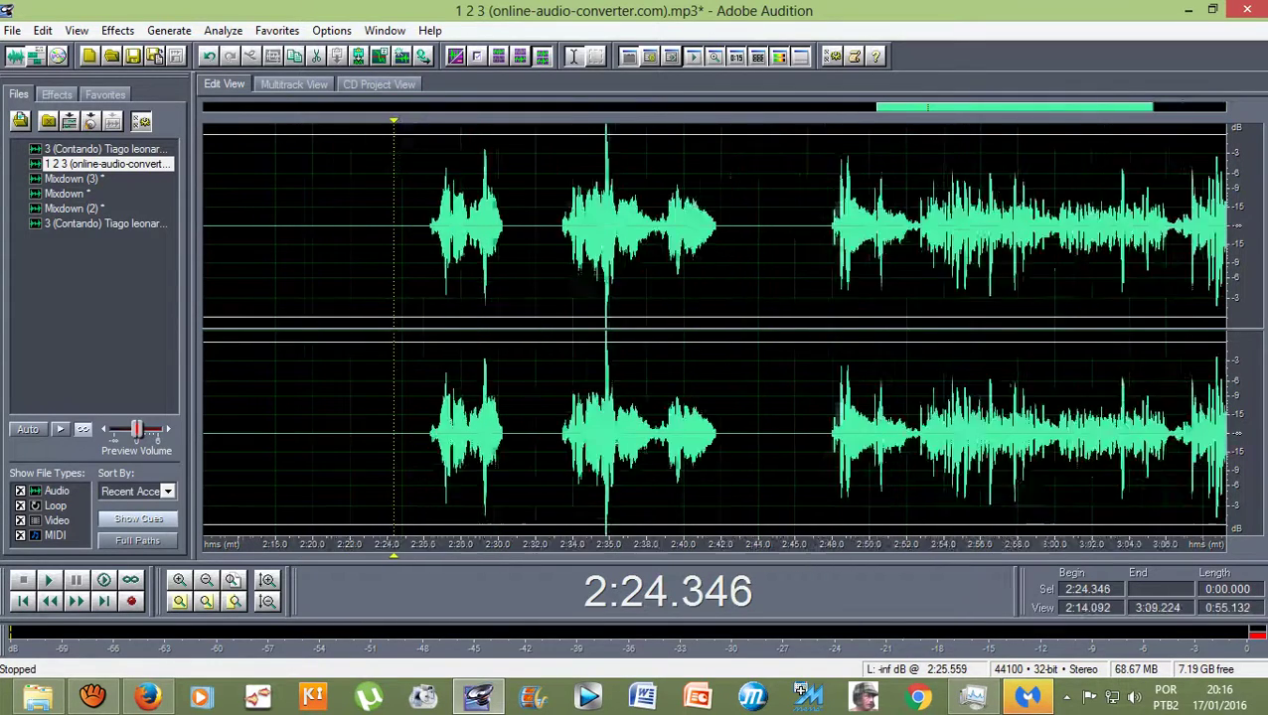
pyautogui.scroll(-5, 475, 226)
pyautogui.press('F12')
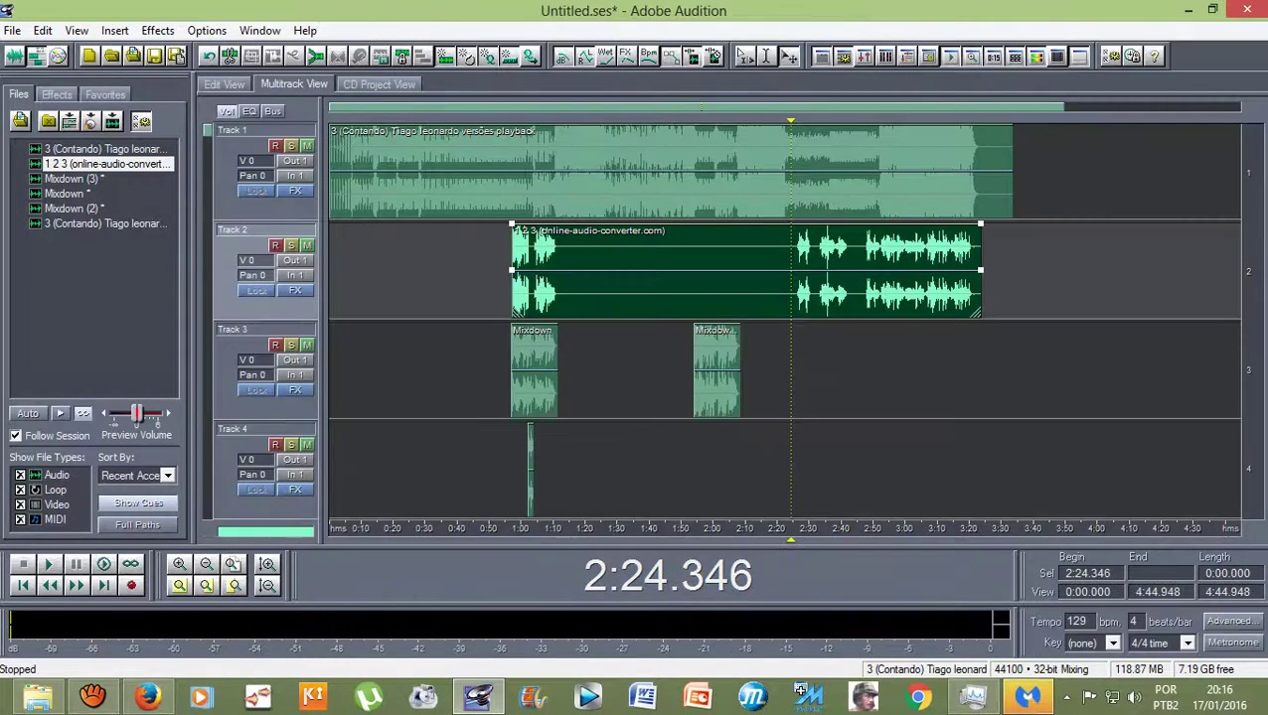
# Play the session from 2:24.346 to check the cleaned Track 2 vocals against the backing track
pyautogui.scroll(-2, 700, 171)
pyautogui.scroll(1, 701, 170)
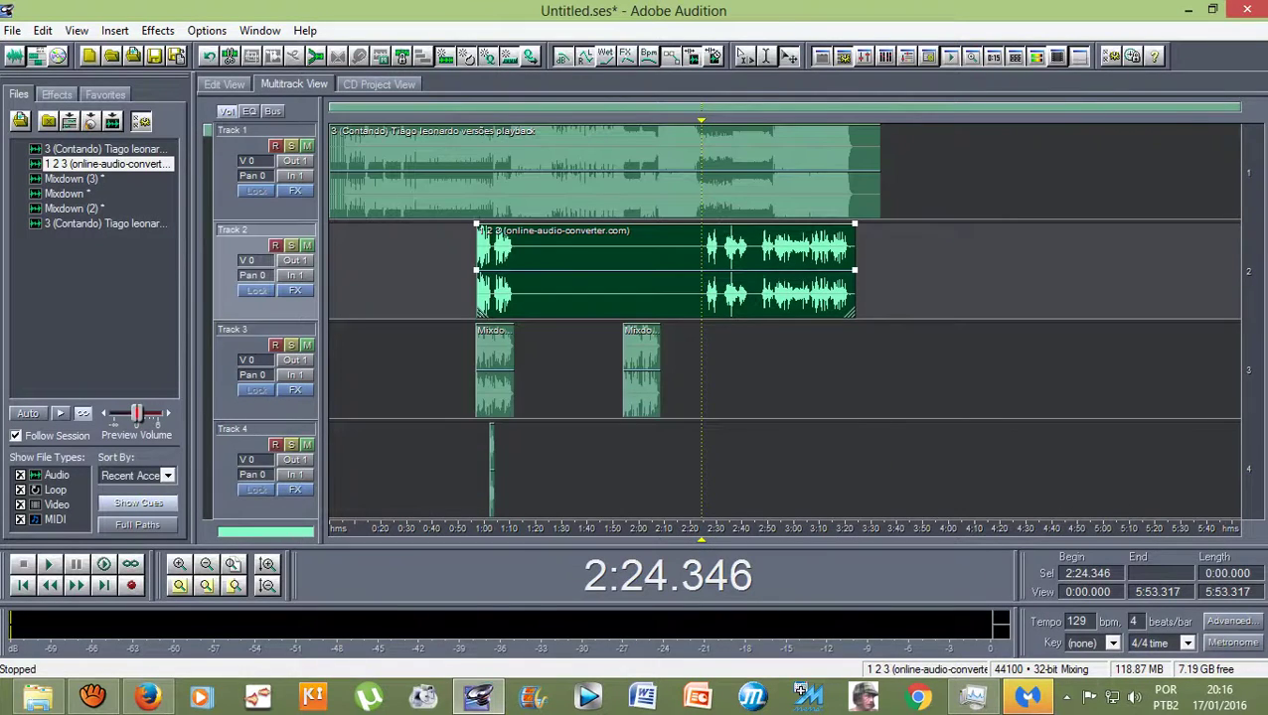
pyautogui.scroll(-1, 701, 170)
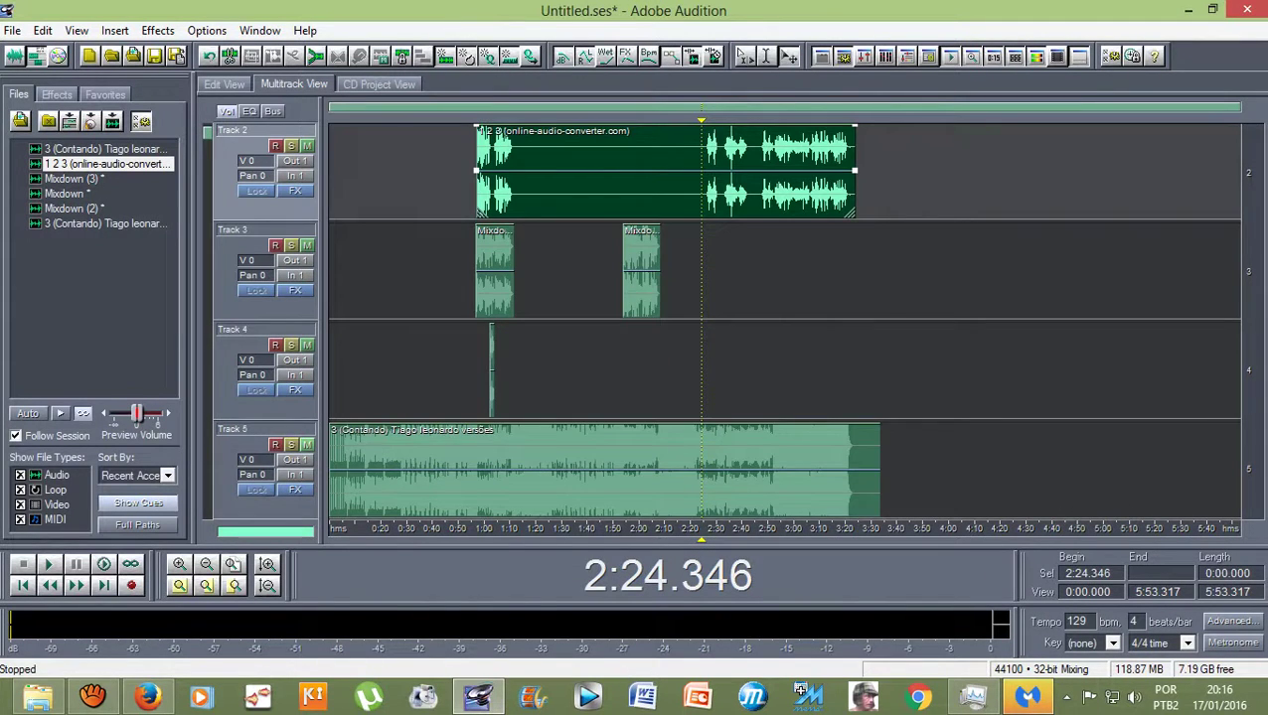
pyautogui.scroll(1, 785, 318)
pyautogui.scroll(3, 737, 271)
pyautogui.press('space')
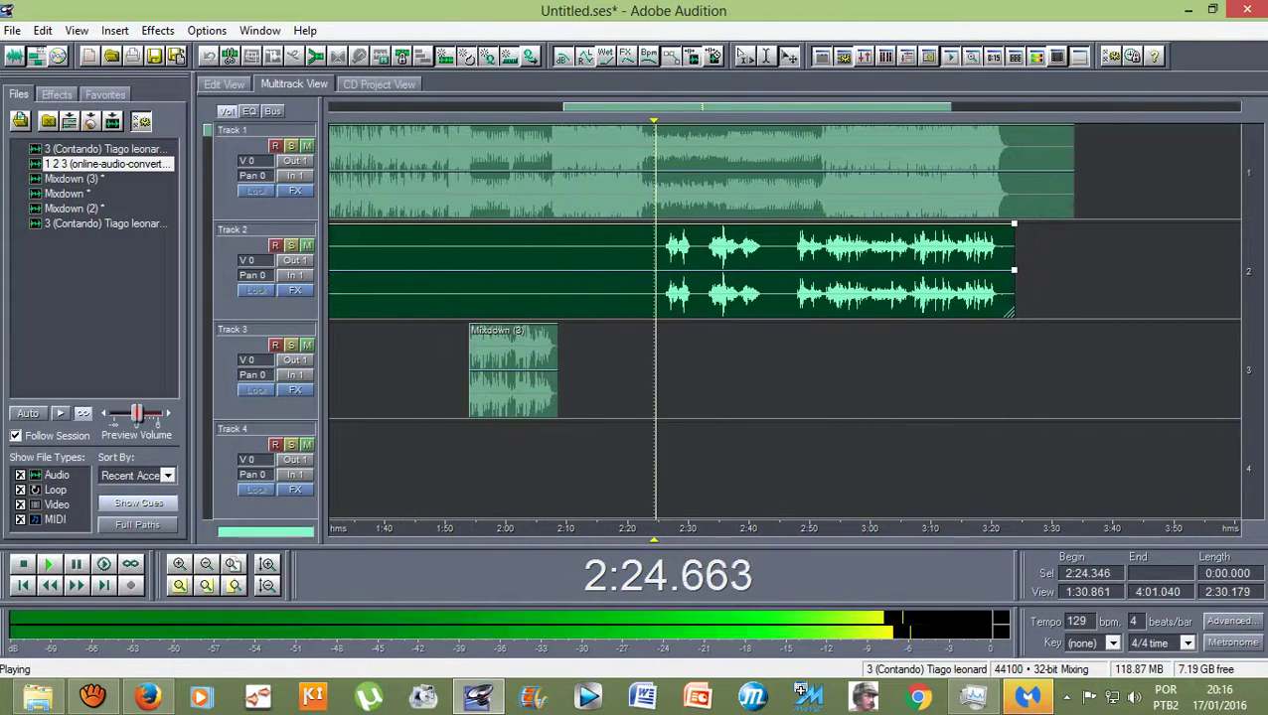
pyautogui.press('space')
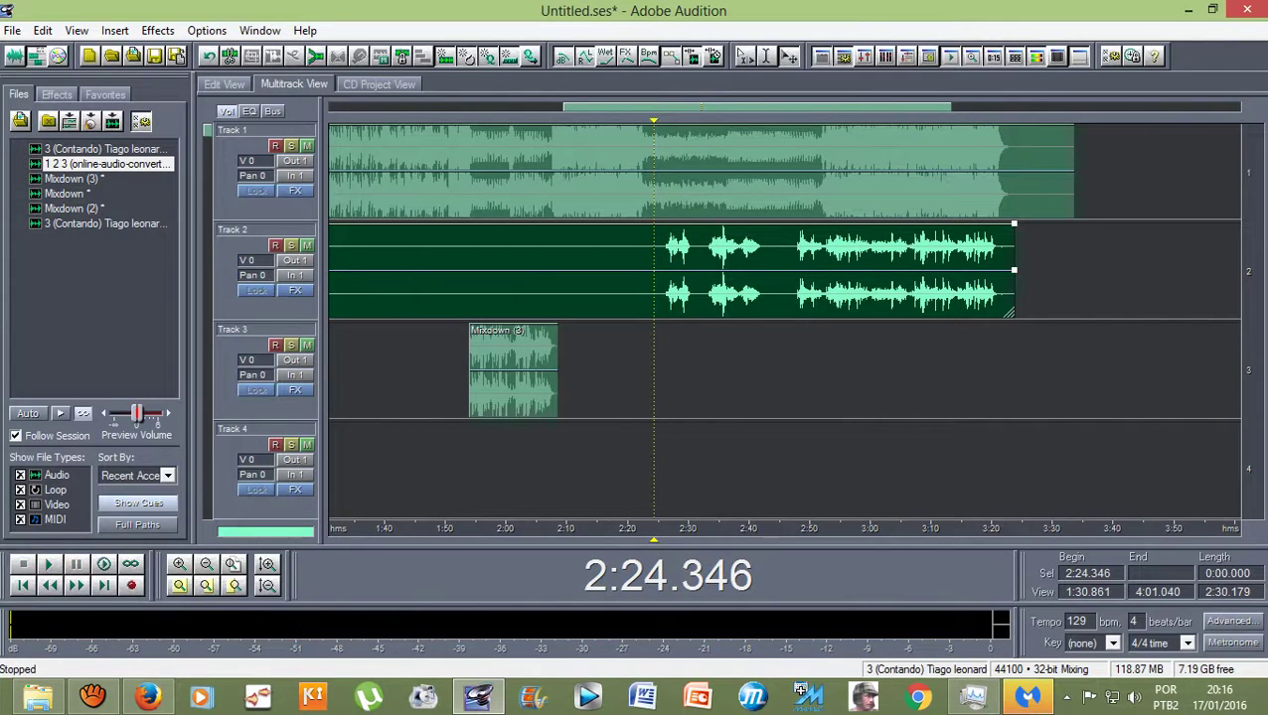
pyautogui.press('space')
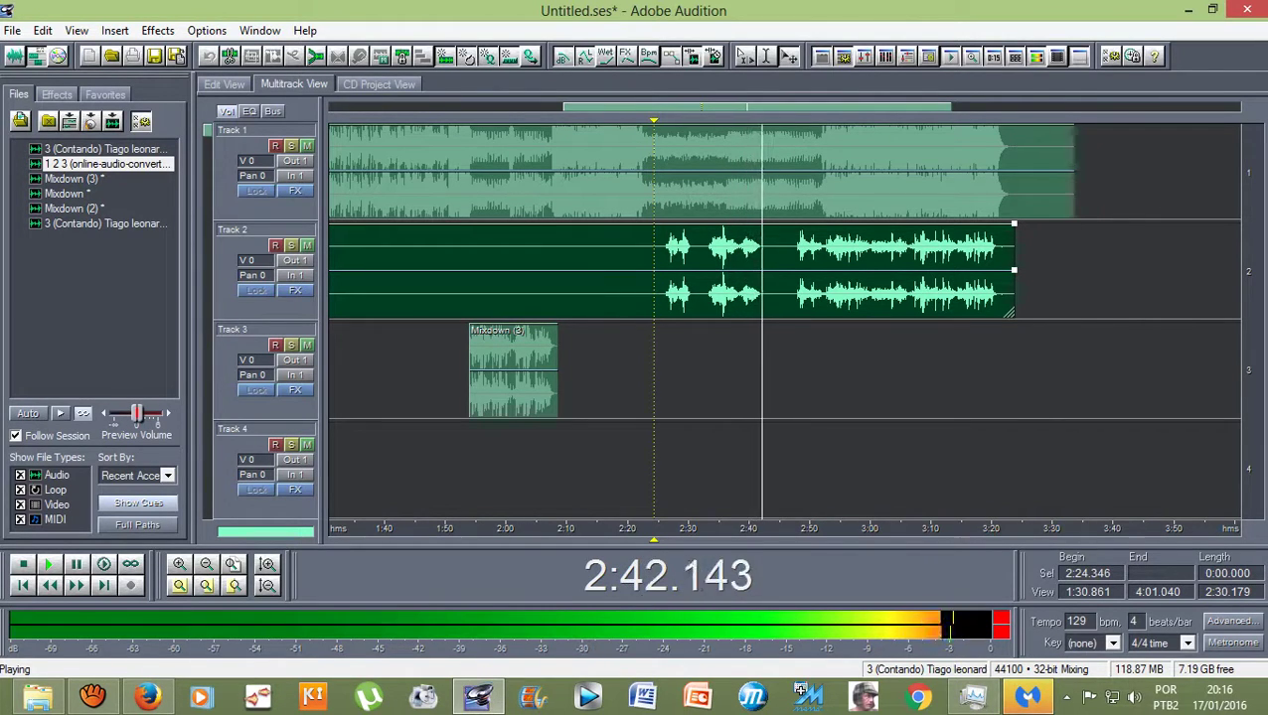
pyautogui.press('space')
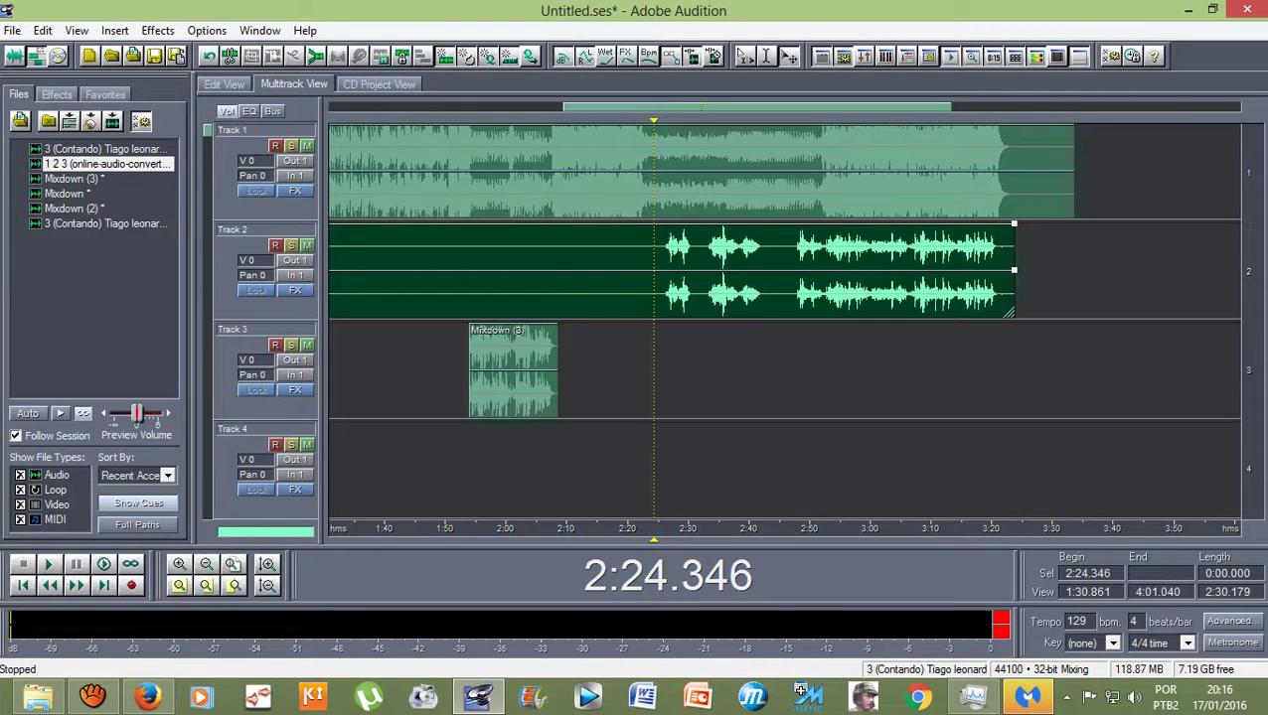
# Replay the mix from 2:24.346 through the first phrases to recheck how the Track 2 vocals sit over the backing track
pyautogui.press('space')
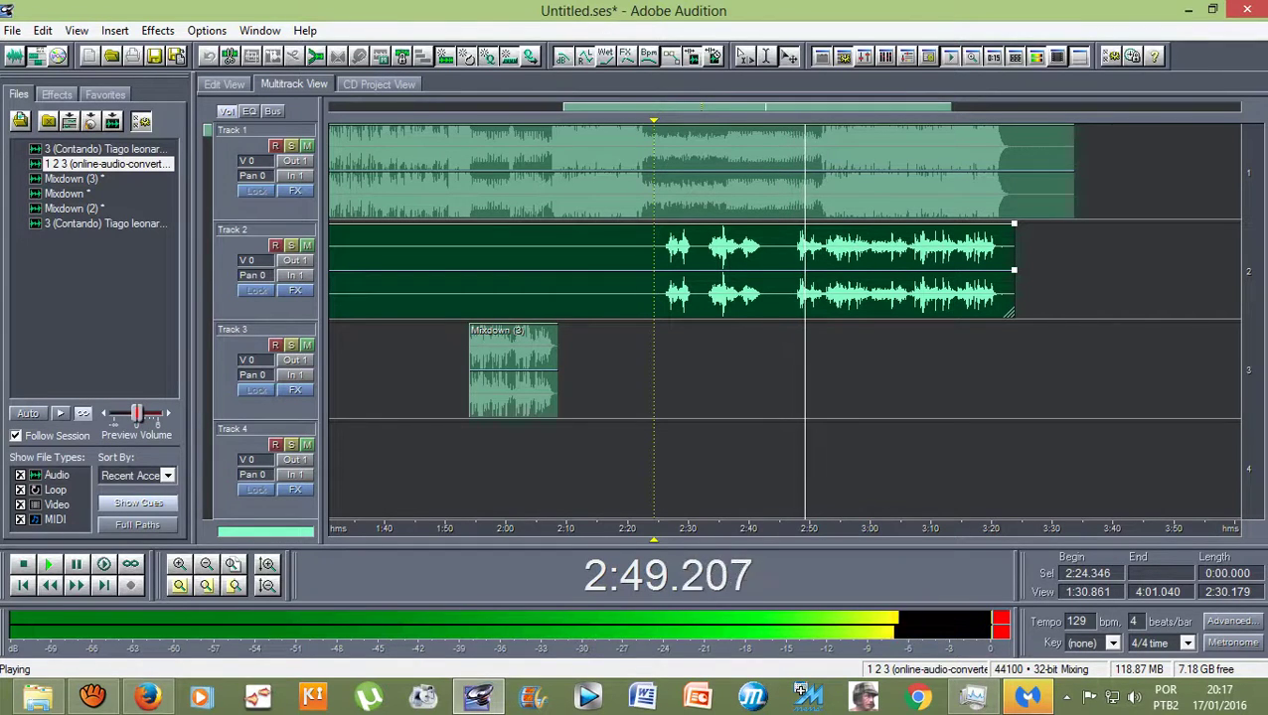
pyautogui.press('space')
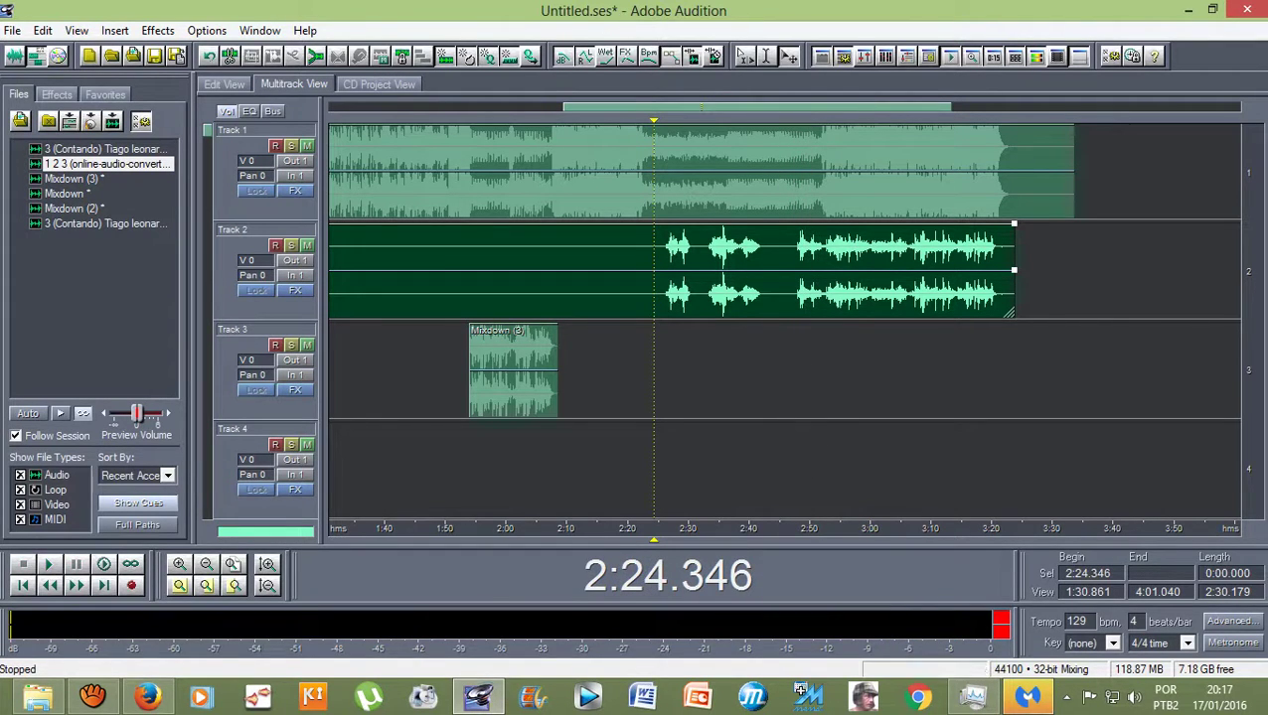
pyautogui.click(99, 702)
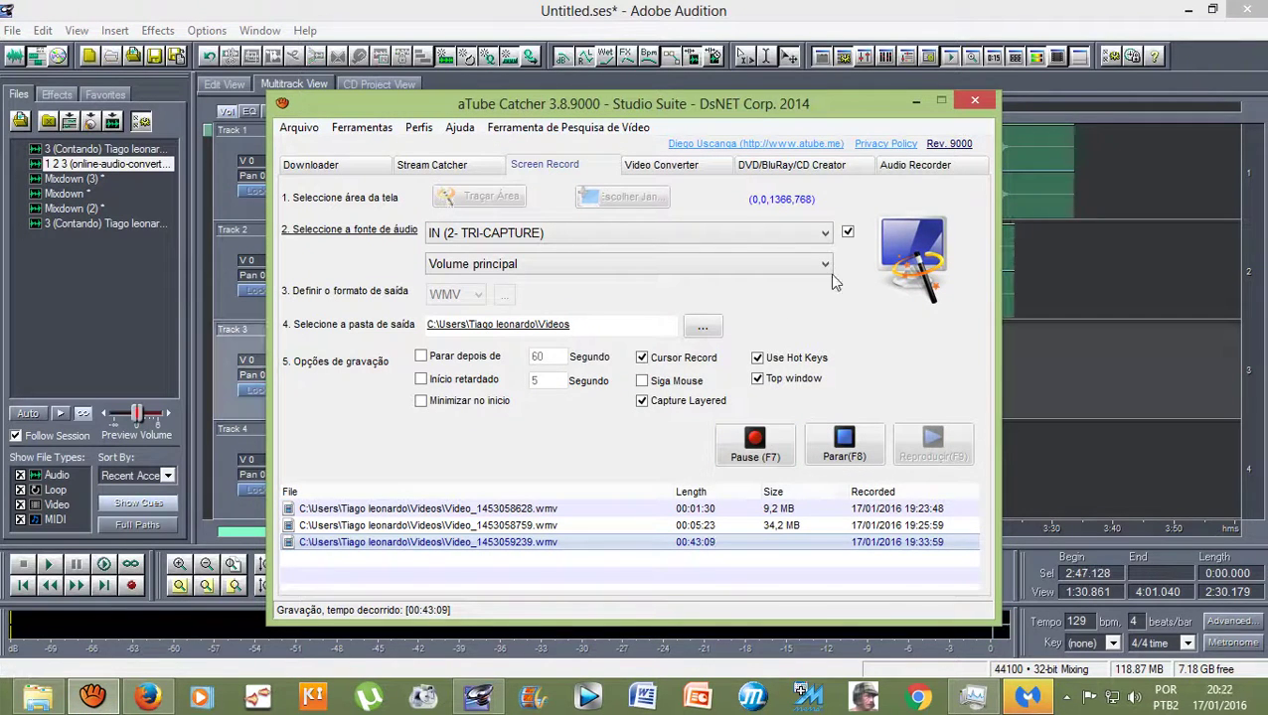
pyautogui.click(915, 102)
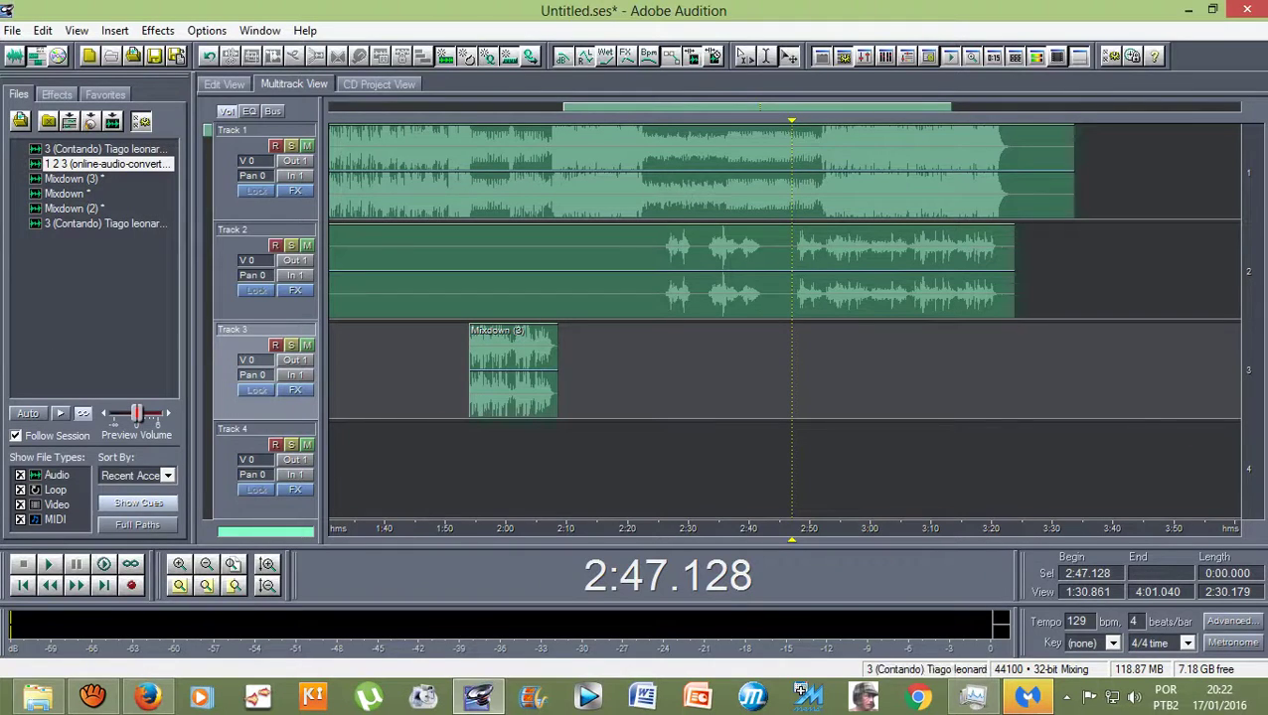
# Move the playback cursor back to 2:25.834 and play the first Track 2 vocal phrase with the backing track
pyautogui.moveTo(792, 120); pyautogui.dragTo(663, 121)
pyautogui.press('space')
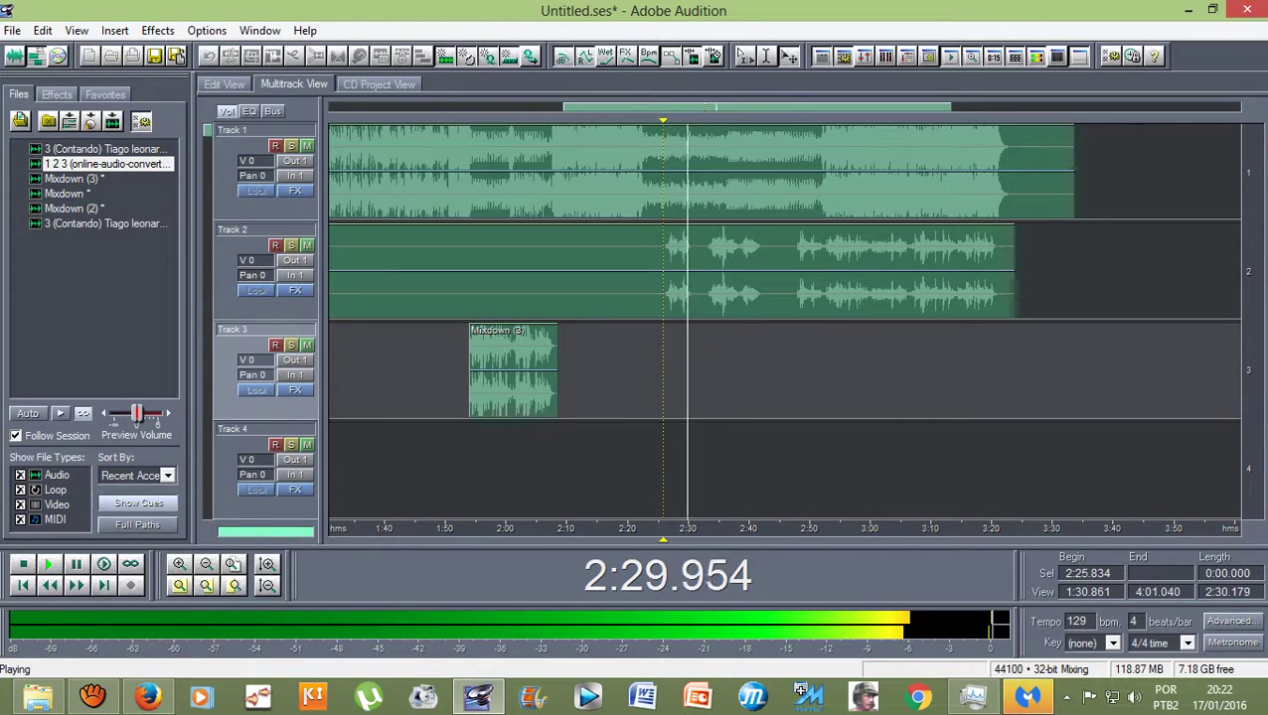
pyautogui.press('space')
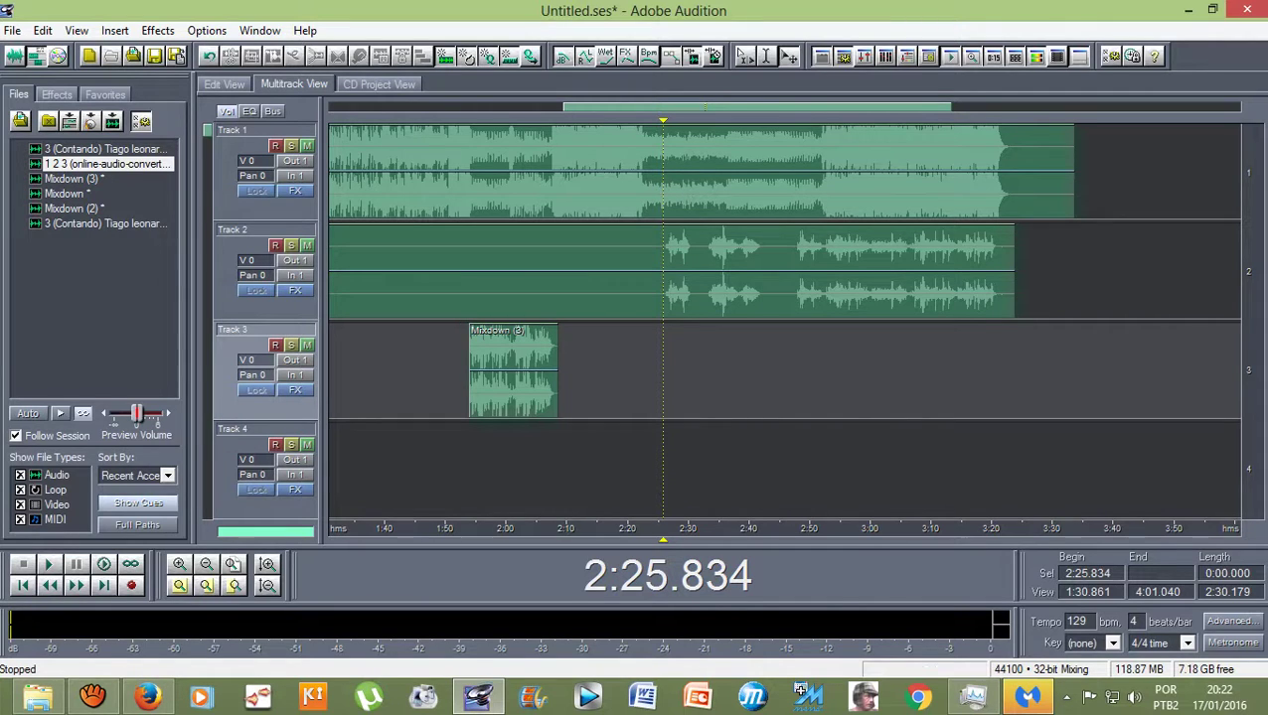
# Look over all session tracks and view the Track 5 reference song's waveform in the editor, returning to the multitrack session
pyautogui.click(701, 171)
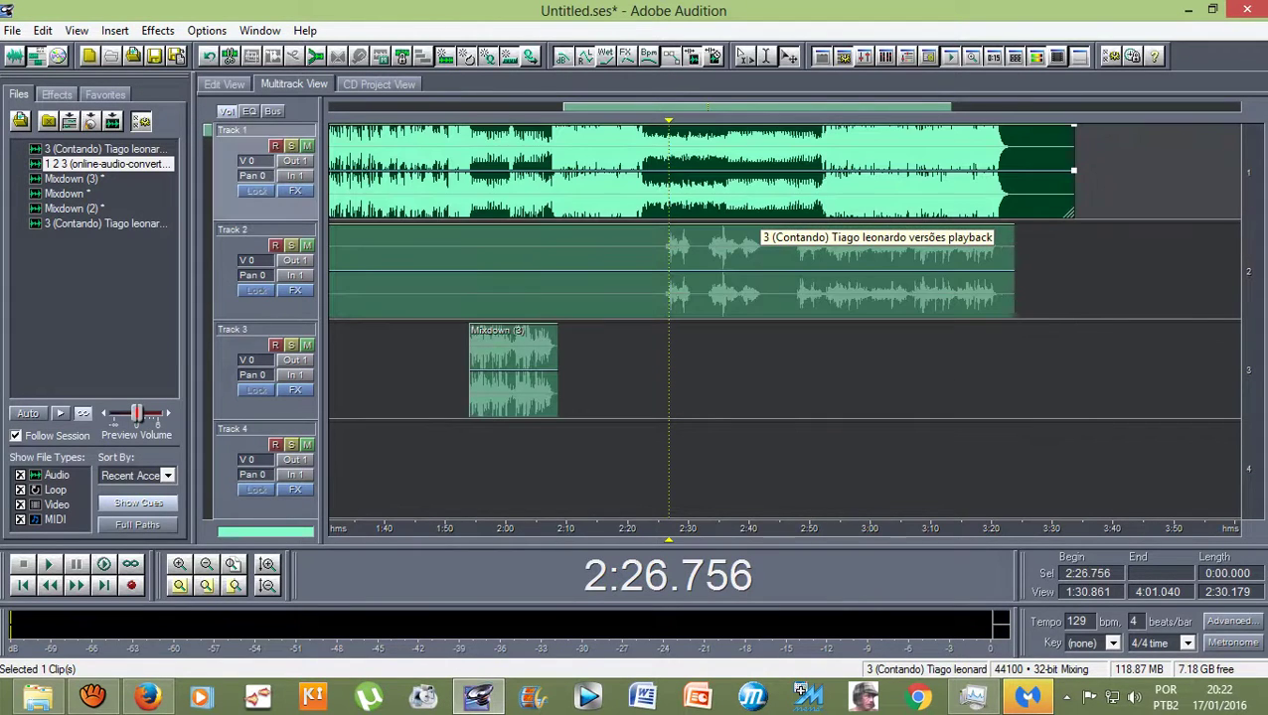
pyautogui.scroll(-2, 784, 320)
pyautogui.scroll(-3, 693, 320)
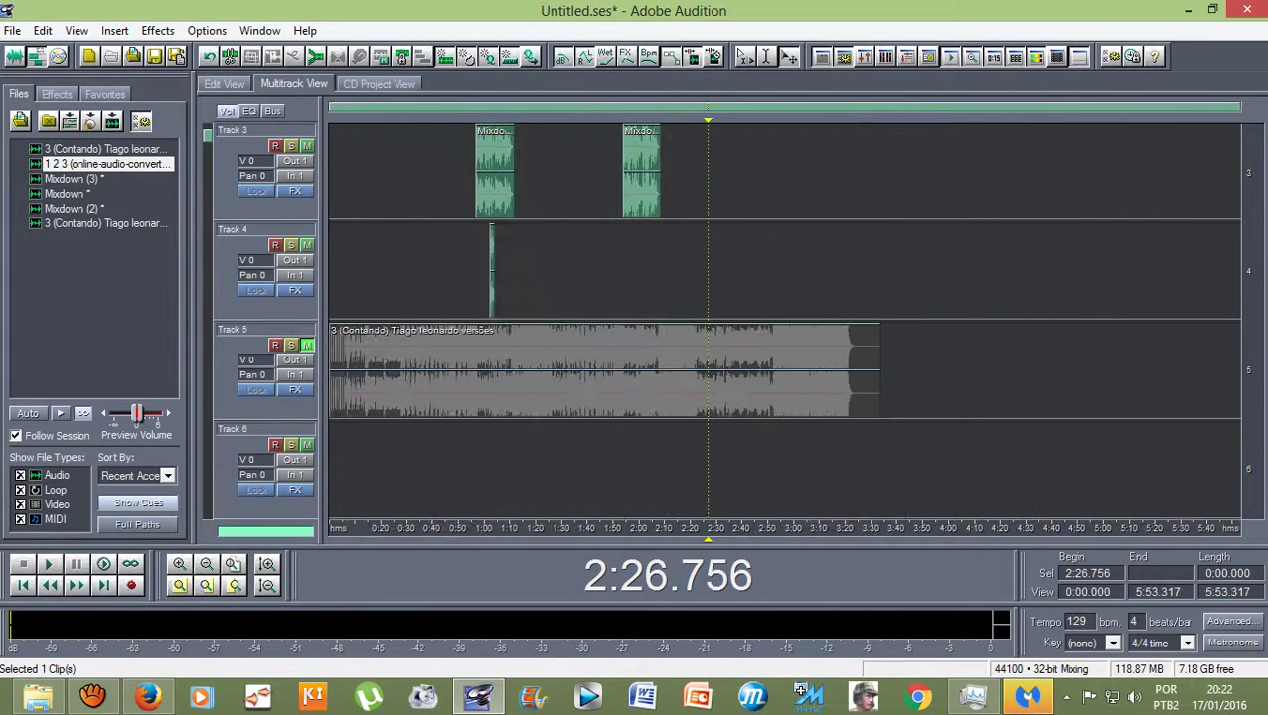
pyautogui.scroll(-1, 784, 320)
pyautogui.scroll(2, 784, 320)
pyautogui.scroll(3, 785, 318)
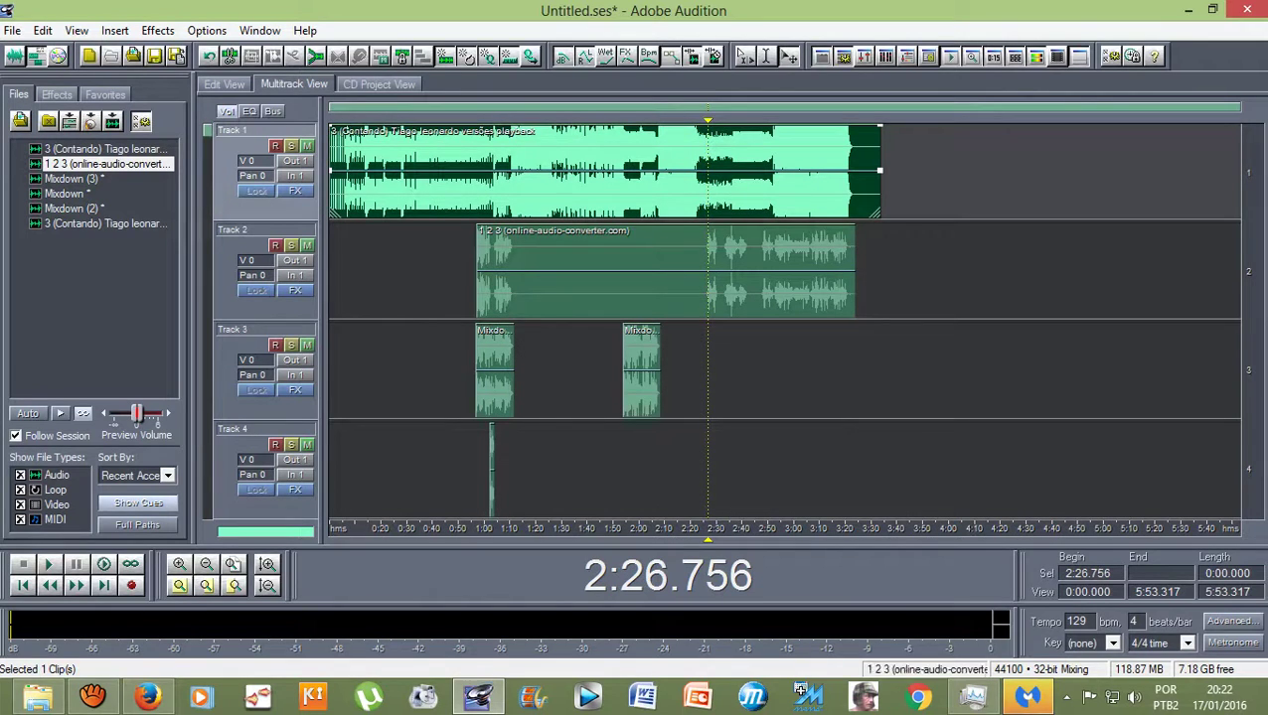
pyautogui.scroll(-3, 785, 318)
pyautogui.scroll(3, 785, 318)
pyautogui.scroll(-1, 785, 318)
pyautogui.scroll(1, 785, 318)
pyautogui.scroll(-2, 768, 367)
pyautogui.doubleClick(768, 368)
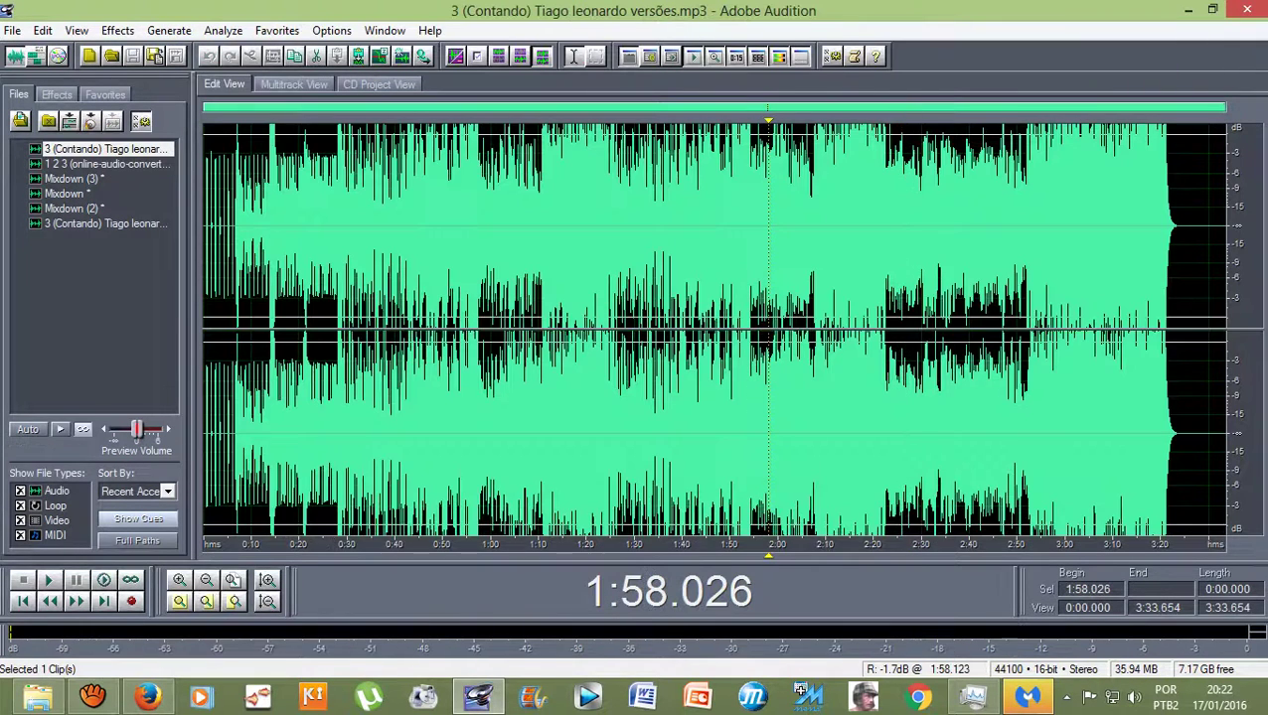
pyautogui.click(295, 85)
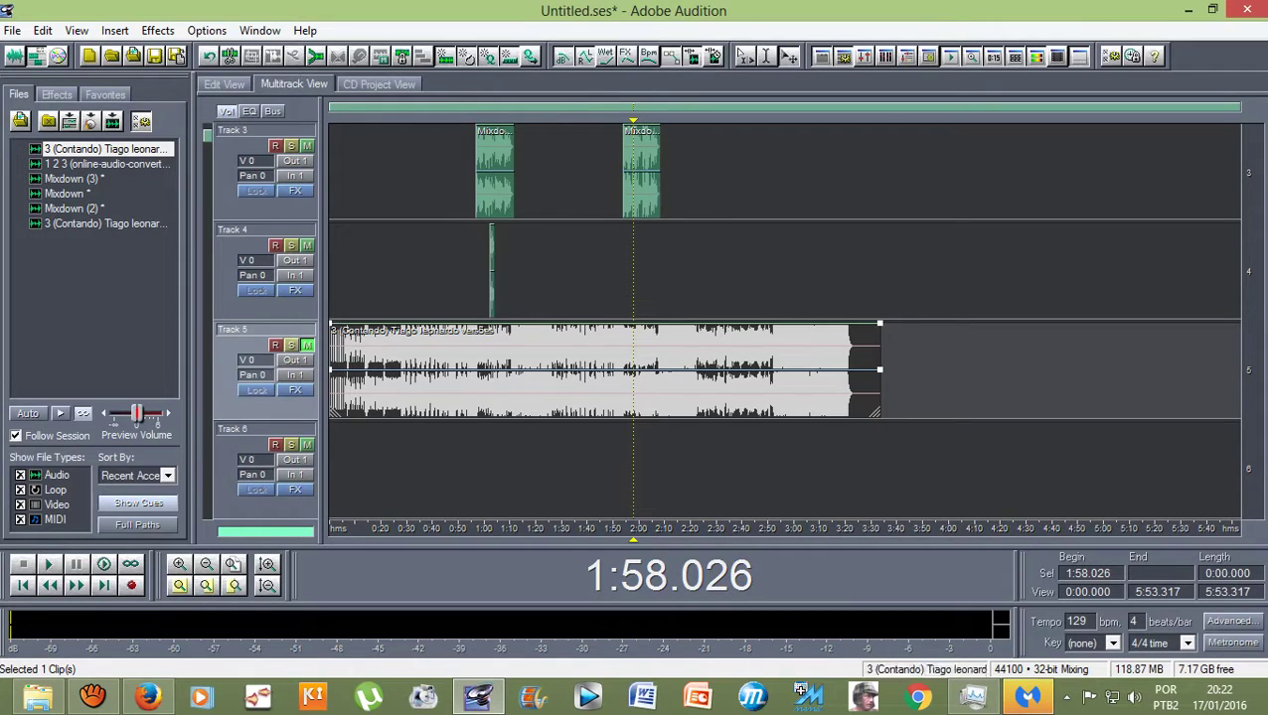
# Unmute Track 5 and trim the end of the Track 1 backing clip back to about 2:22
pyautogui.click(307, 345)
pyautogui.scroll(2, 782, 320)
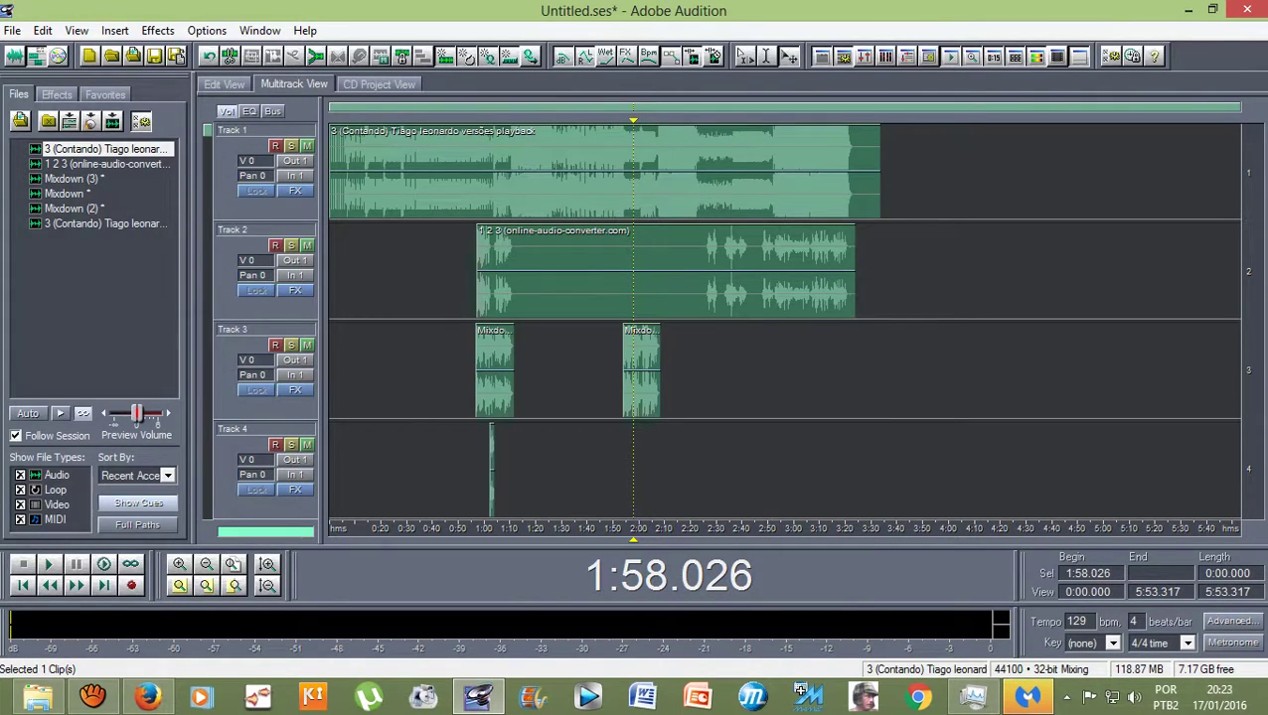
pyautogui.click(860, 171)
pyautogui.moveTo(879, 212); pyautogui.dragTo(704, 170)
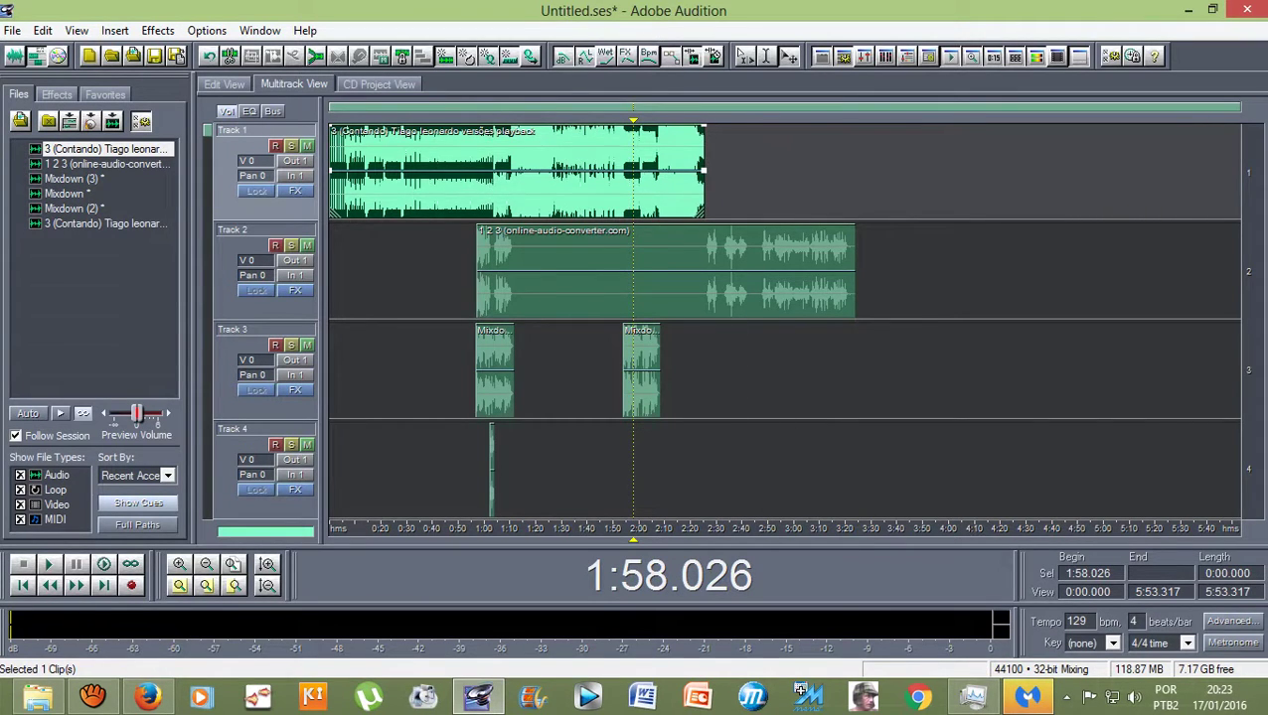
pyautogui.scroll(5, 698, 171)
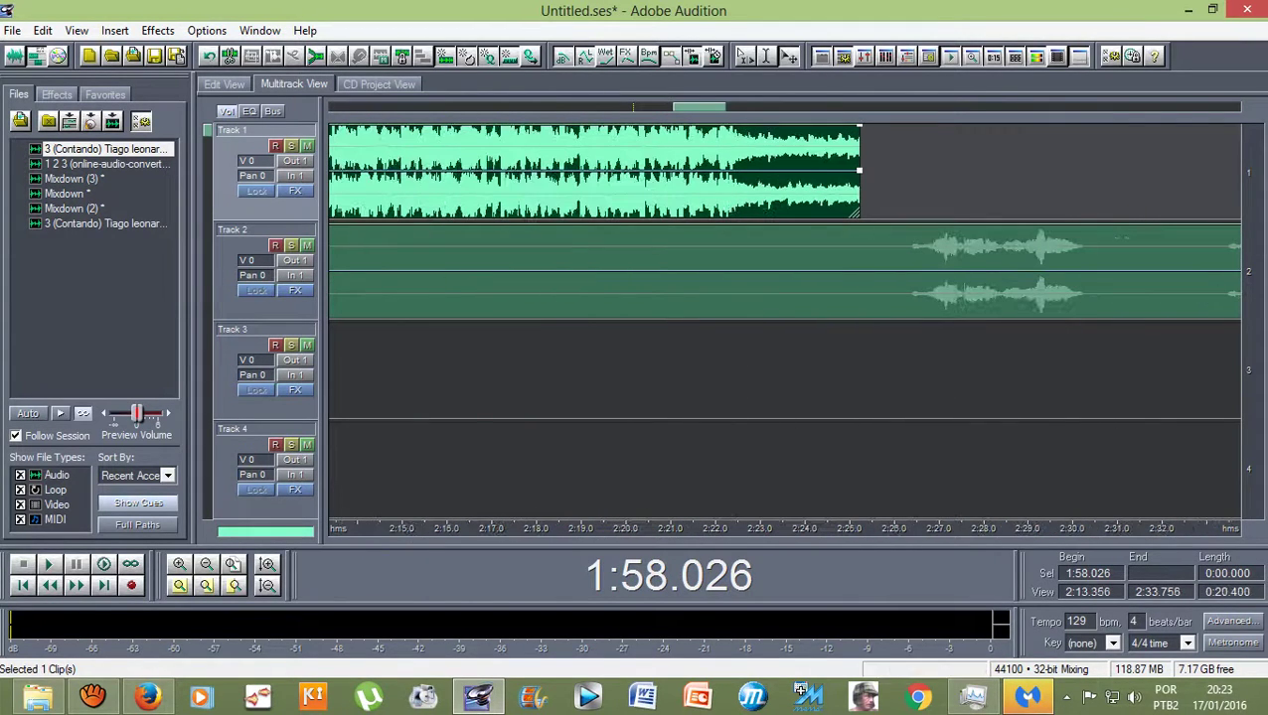
pyautogui.moveTo(858, 171); pyautogui.dragTo(715, 171)
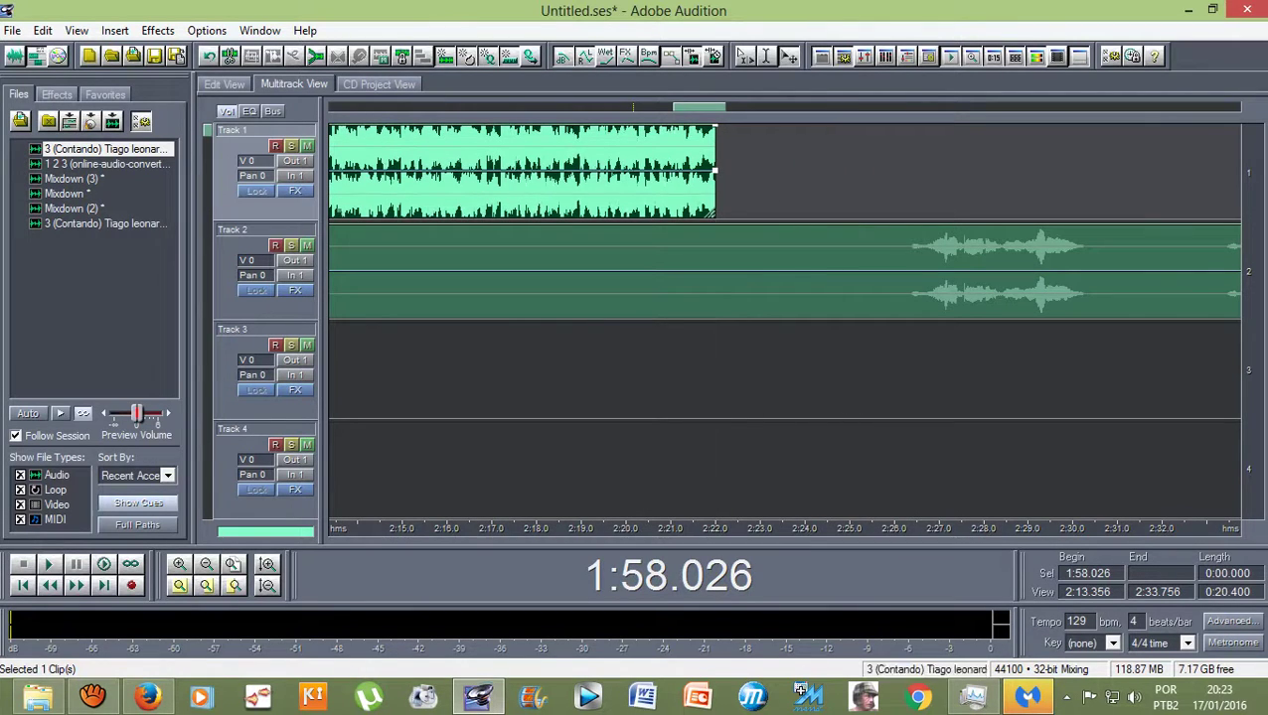
pyautogui.scroll(-9, 698, 171)
pyautogui.scroll(-2, 266, 320)
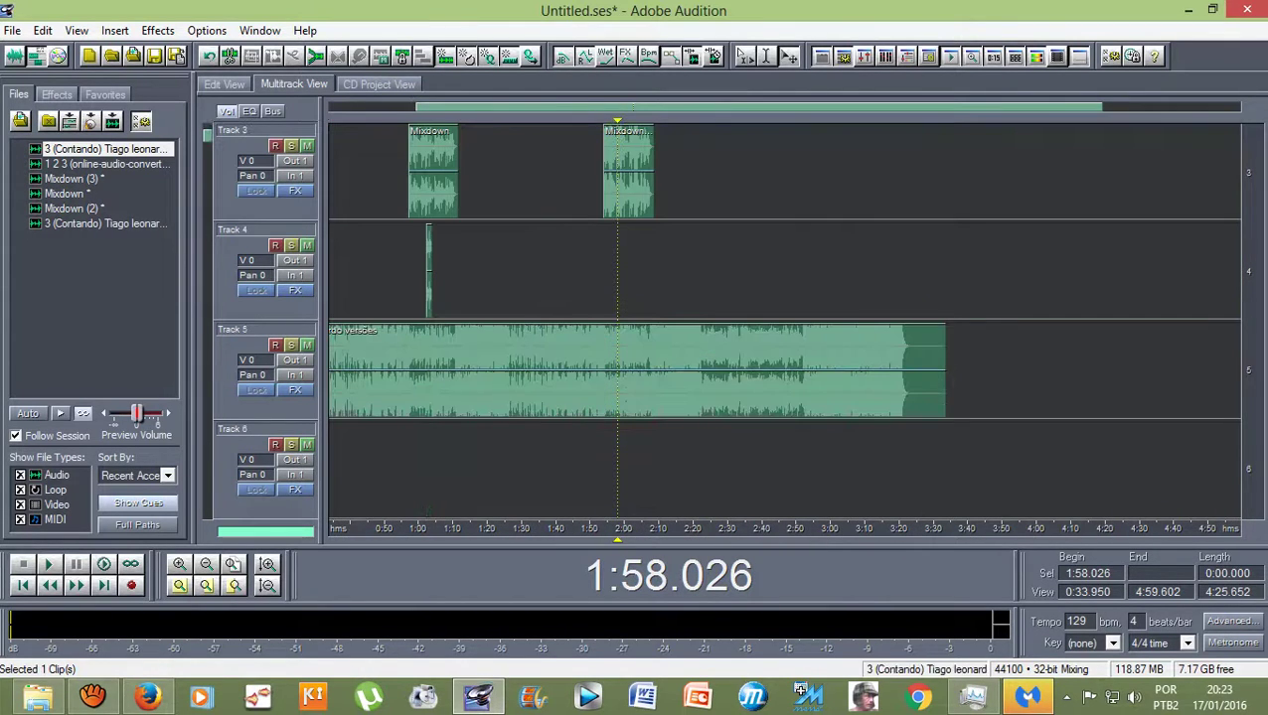
# Mute Track 5 and play up to the trimmed end of the Track 1 clip, replaying from 2:20.000
pyautogui.click(307, 345)
pyautogui.scroll(2, 265, 320)
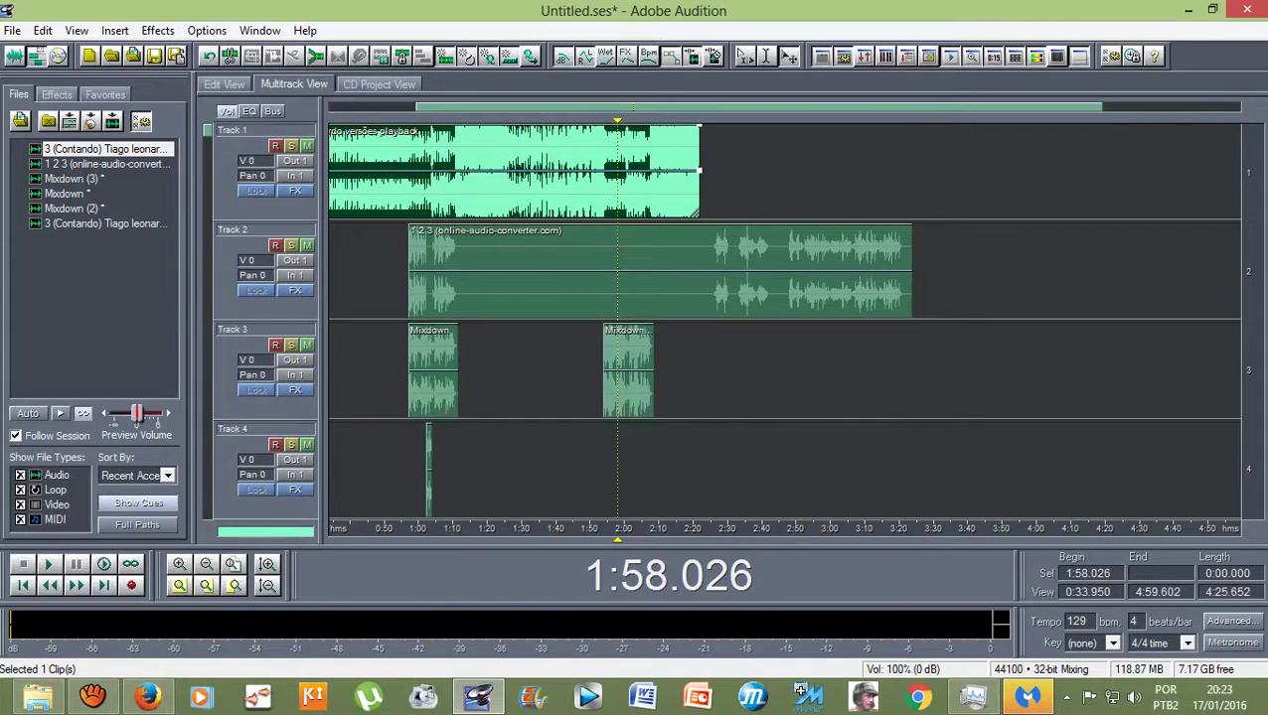
pyautogui.click(644, 134)
pyautogui.click(674, 338)
pyautogui.press('space')
pyautogui.click(692, 338)
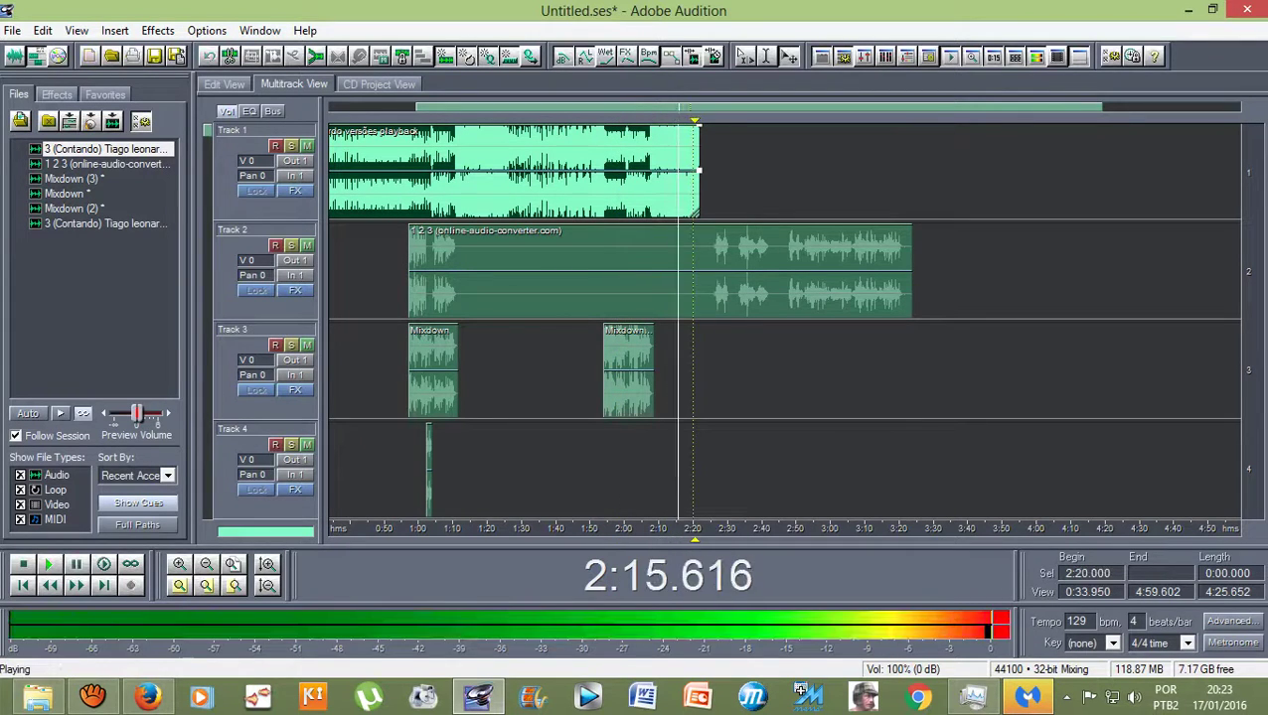
pyautogui.press('space')
pyautogui.press('space')
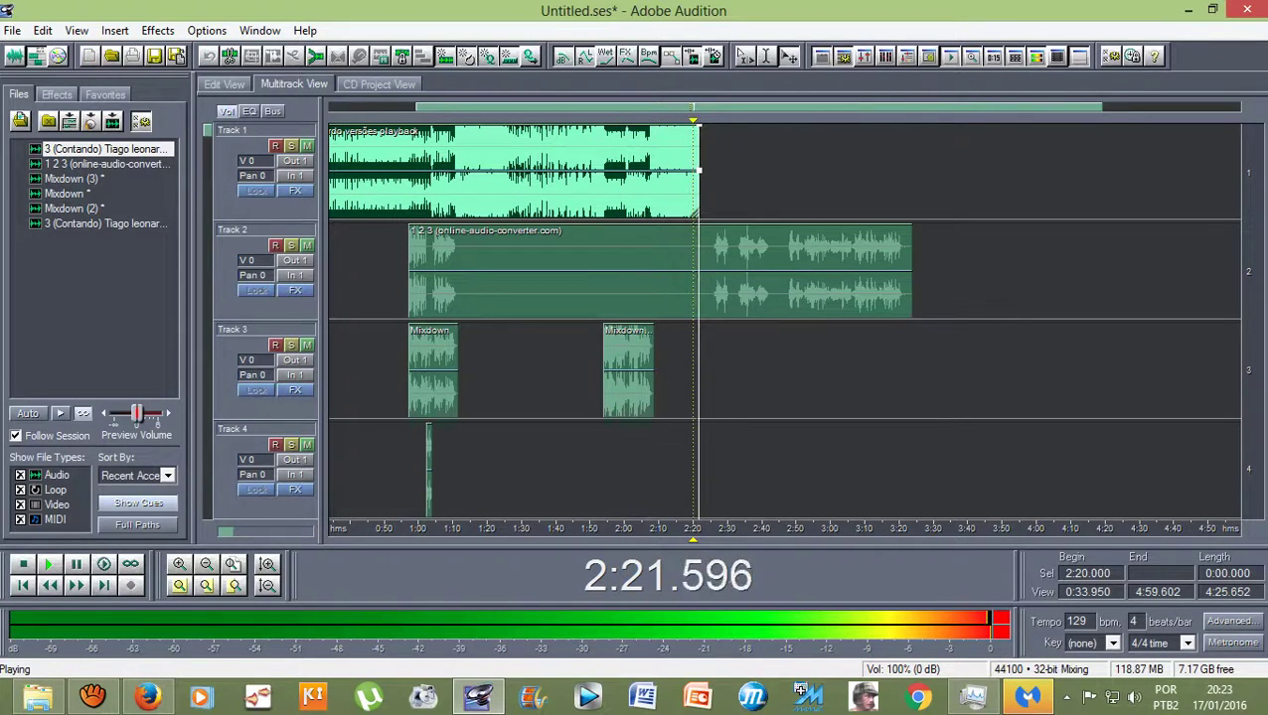
pyautogui.press('space')
# Trim the start of the Track 5 reference song forward to 2:20.000
pyautogui.scroll(-3, 785, 318)
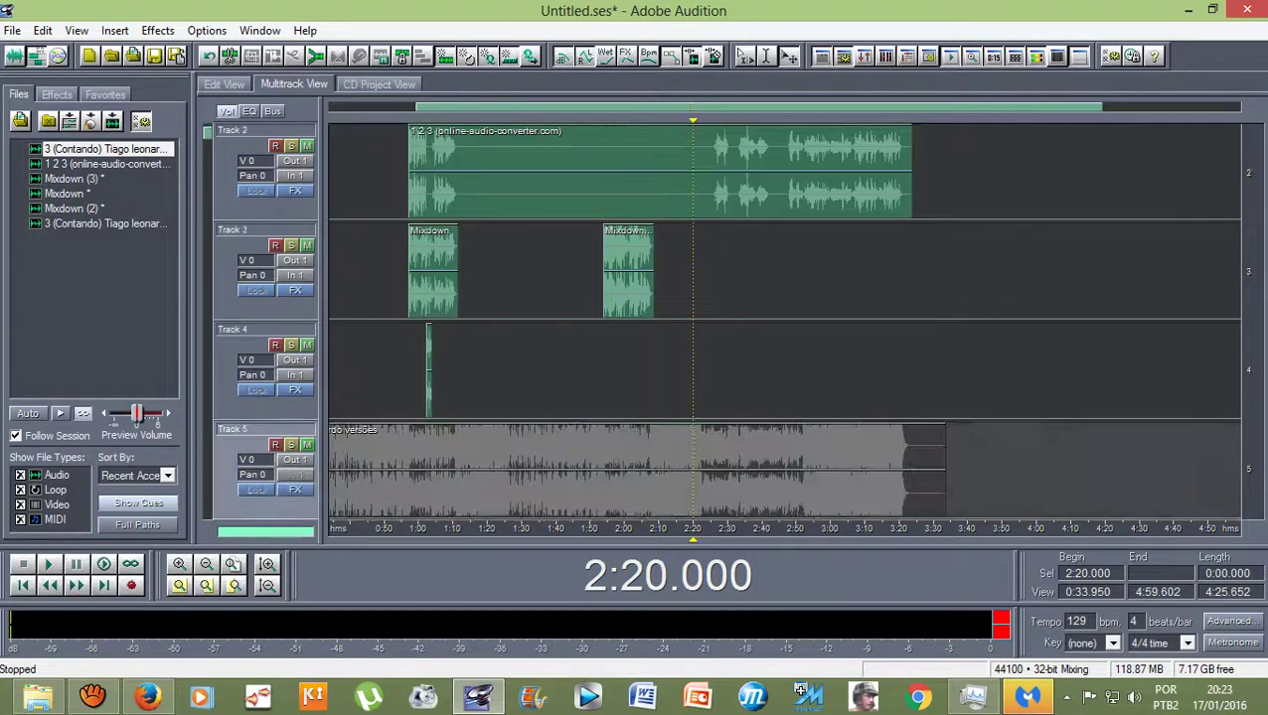
pyautogui.scroll(2, 785, 318)
pyautogui.scroll(-1, 785, 171)
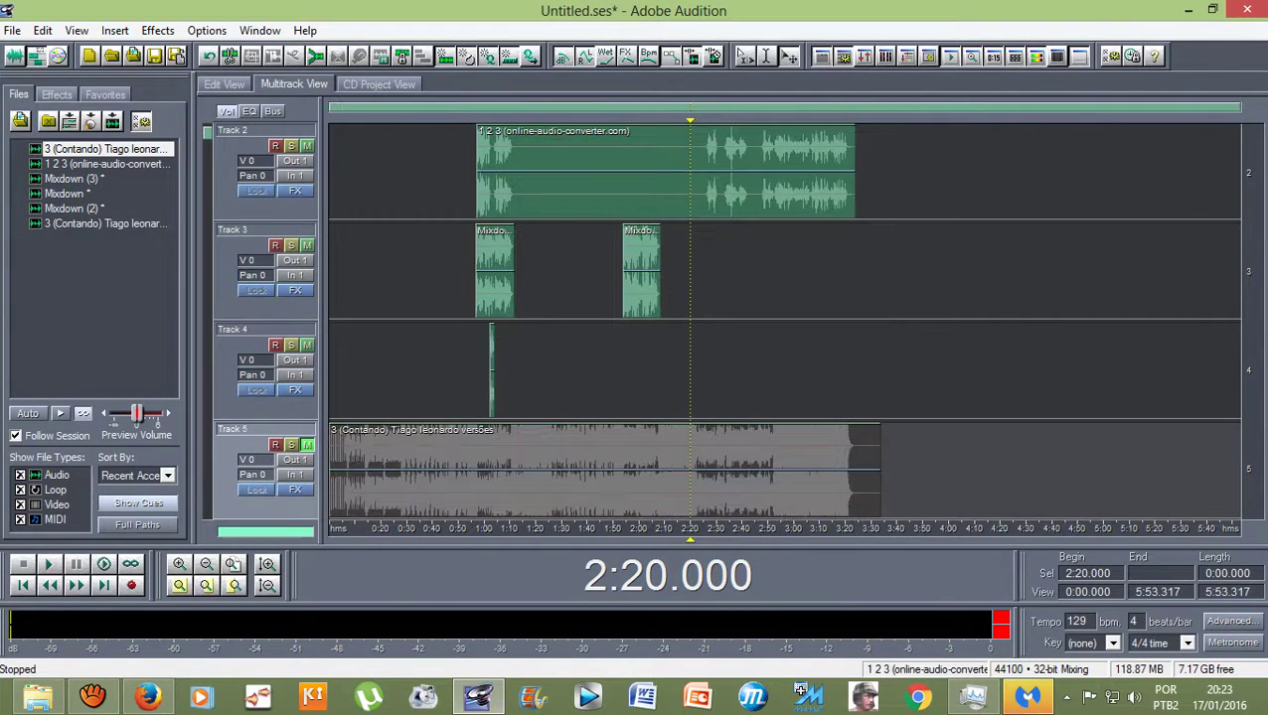
pyautogui.click(604, 457)
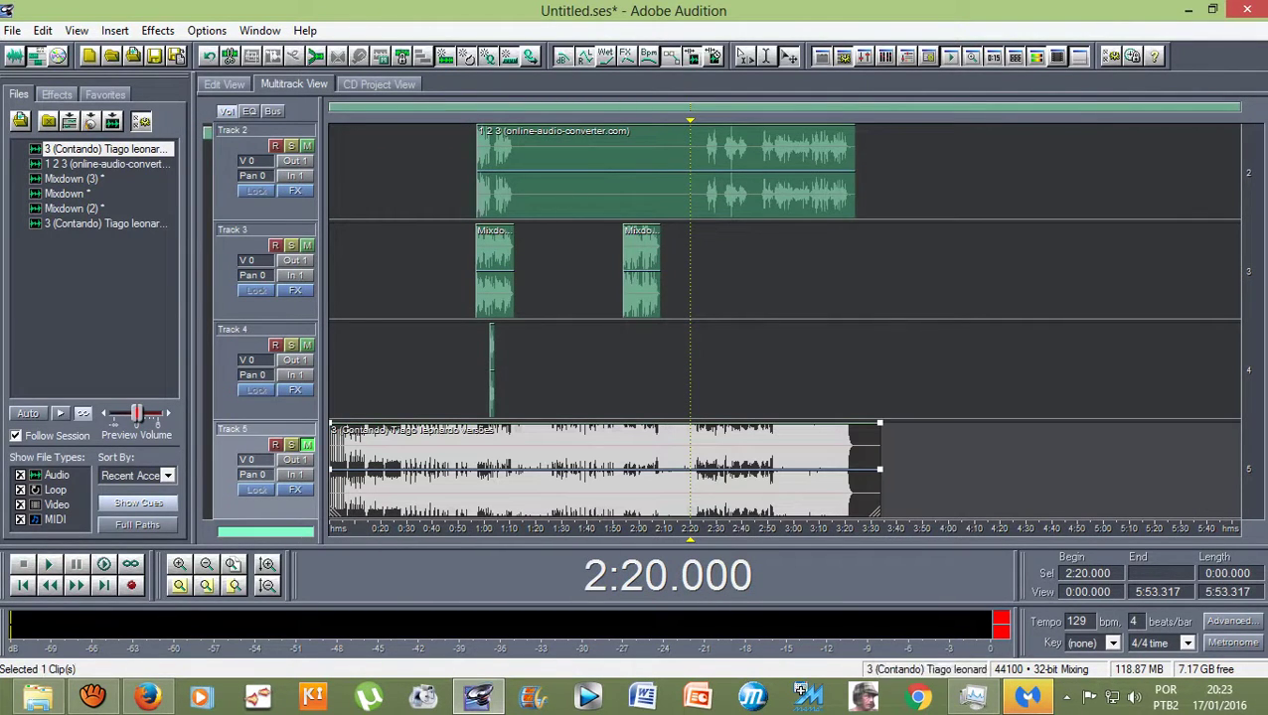
pyautogui.moveTo(331, 467); pyautogui.dragTo(689, 467)
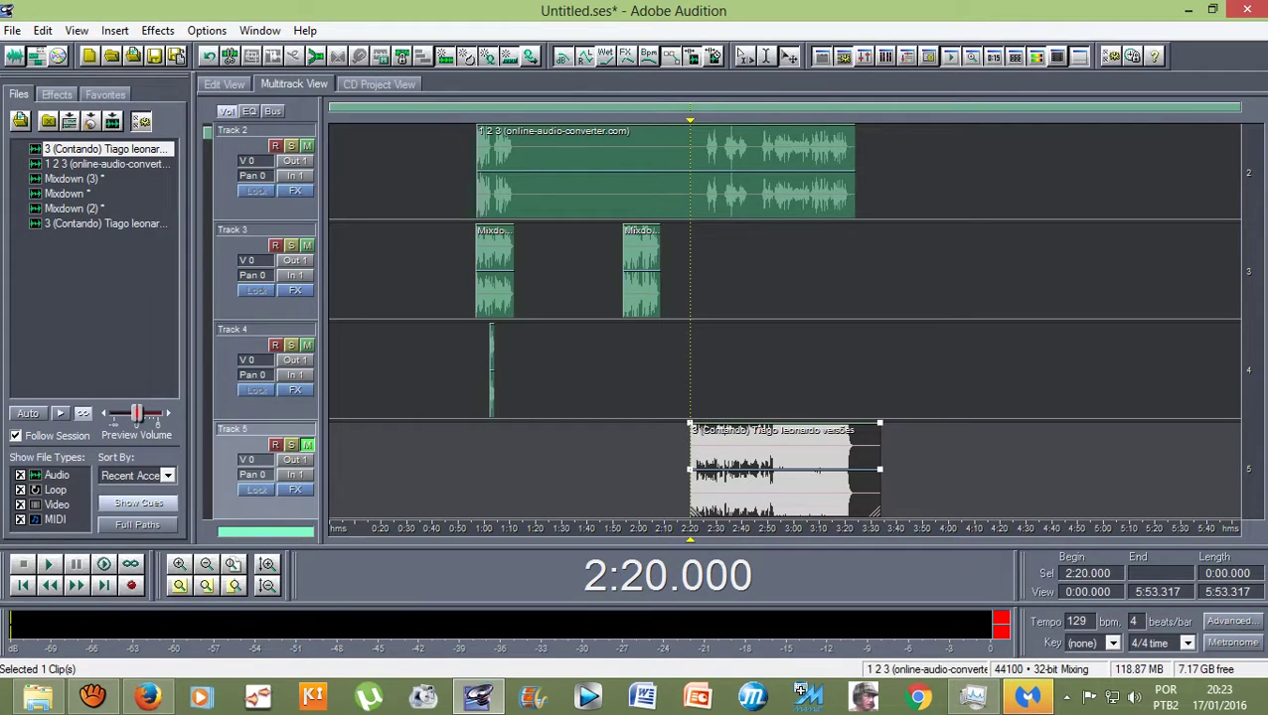
# Unmute Track 5 and play from 2:17.280 to check the transition from the Track 1 clip to the Track 5 clip
pyautogui.click(684, 169)
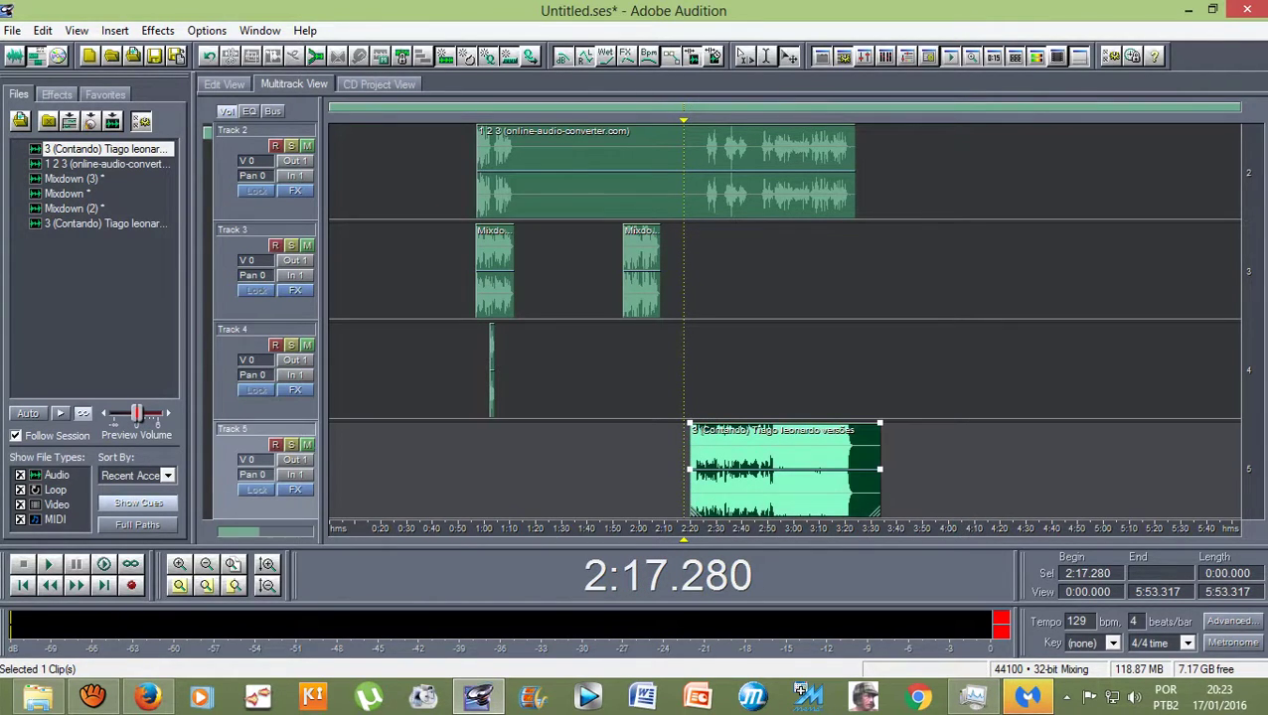
pyautogui.scroll(1, 696, 318)
pyautogui.scroll(-3, 696, 318)
pyautogui.scroll(1, 785, 318)
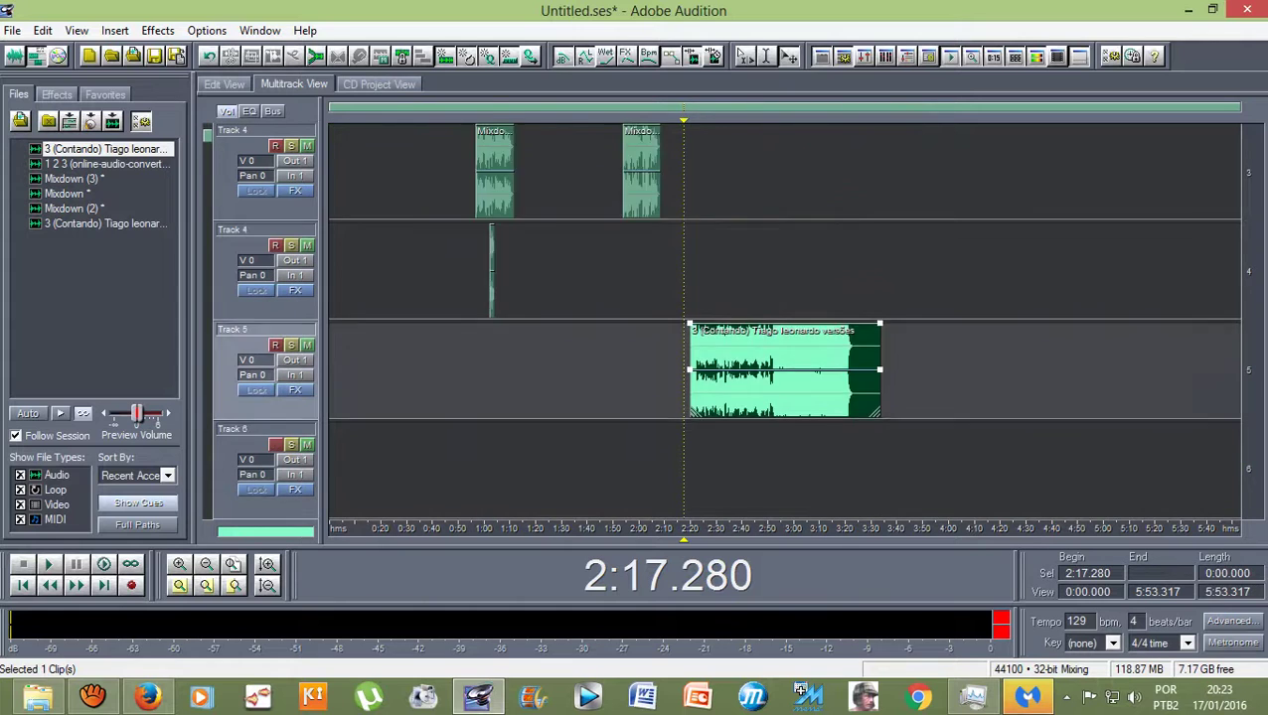
pyautogui.scroll(2, 785, 318)
pyautogui.scroll(-2, 785, 318)
pyautogui.scroll(2, 785, 318)
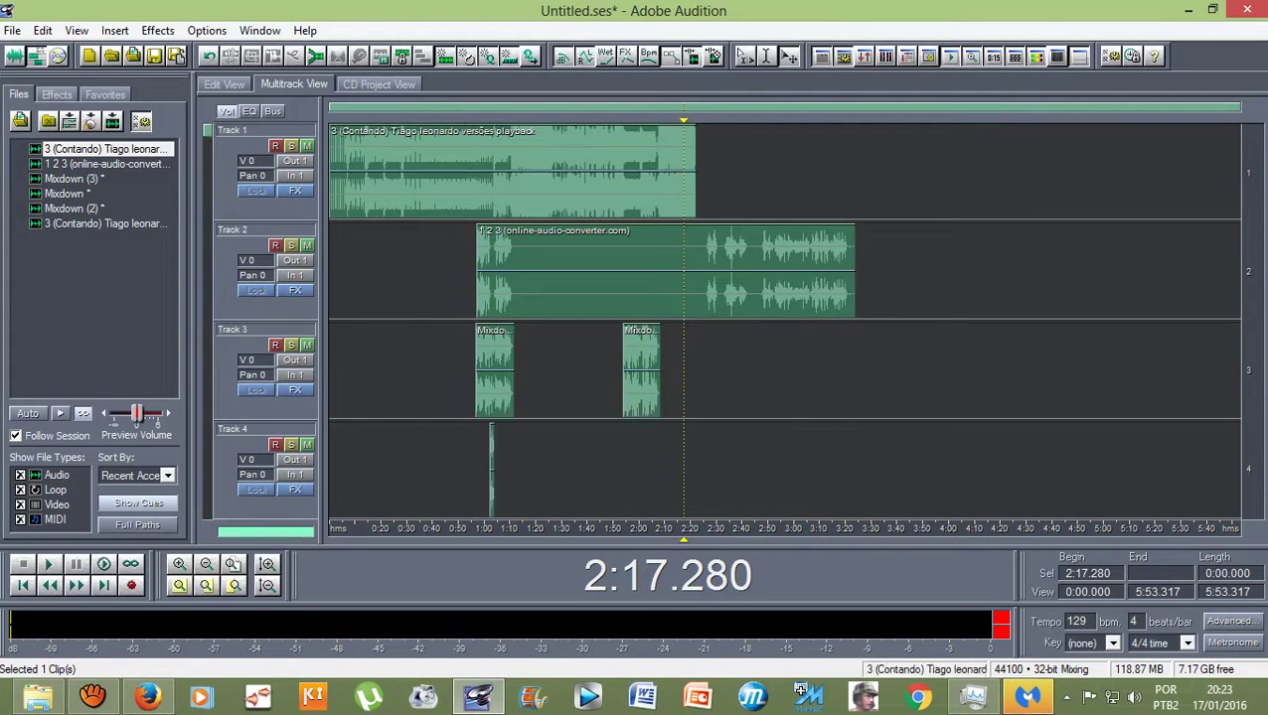
pyautogui.scroll(-2, 785, 318)
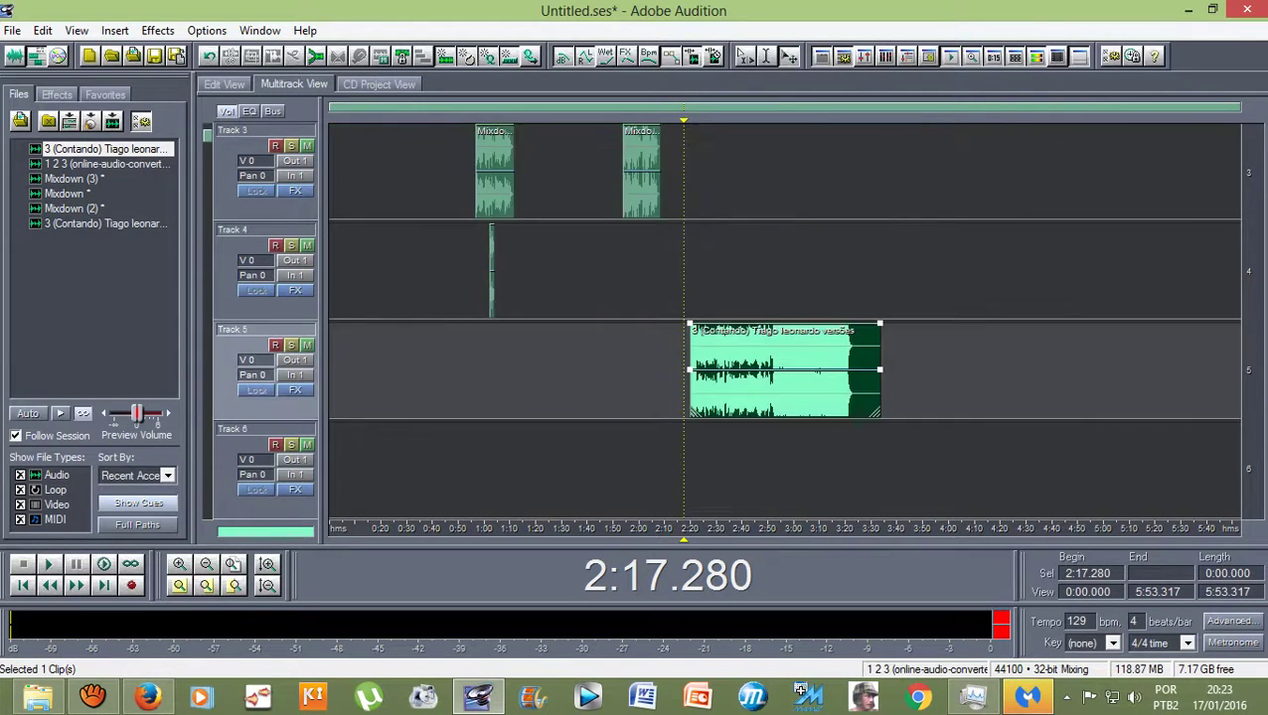
pyautogui.press('space')
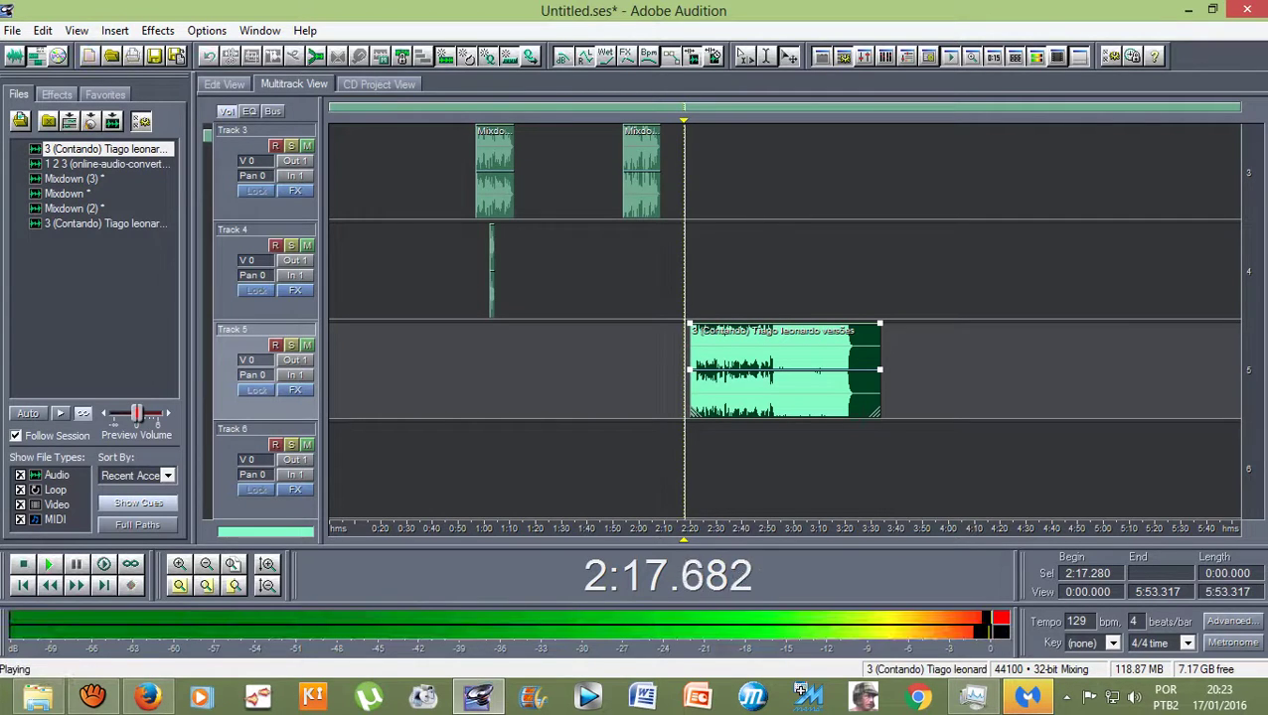
pyautogui.scroll(2, 691, 370)
pyautogui.scroll(-1, 785, 320)
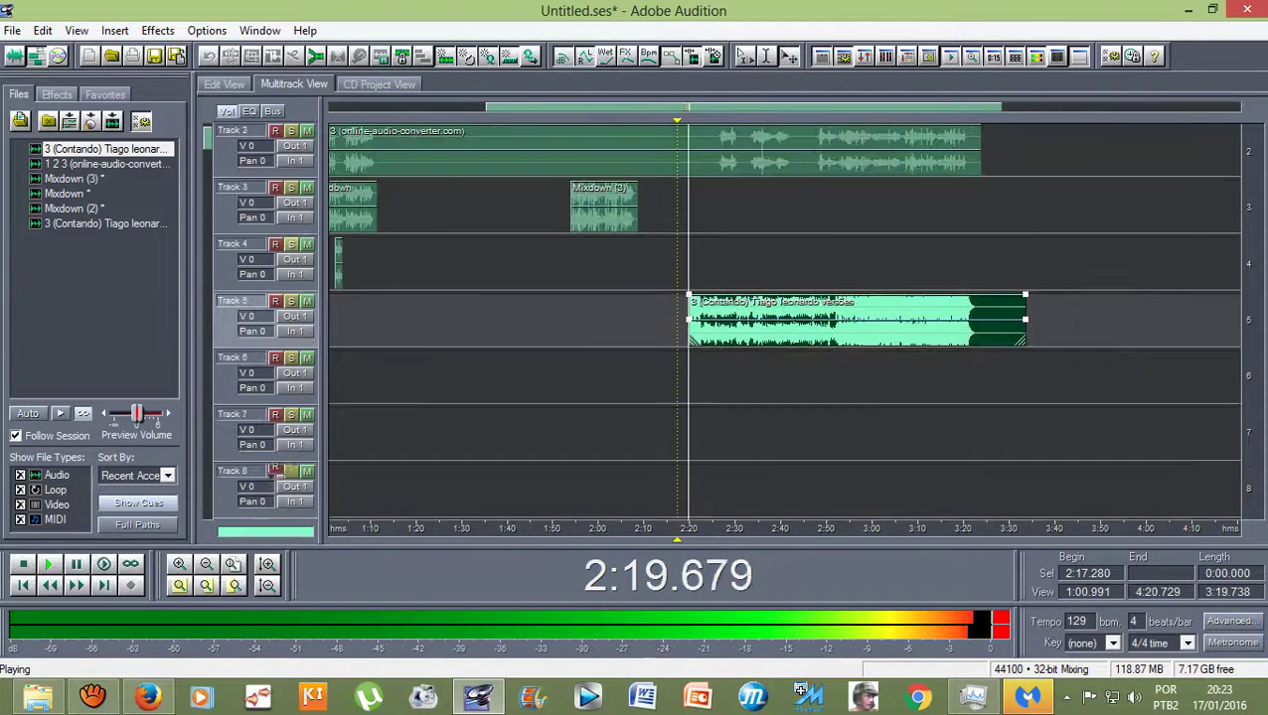
pyautogui.scroll(1, 785, 320)
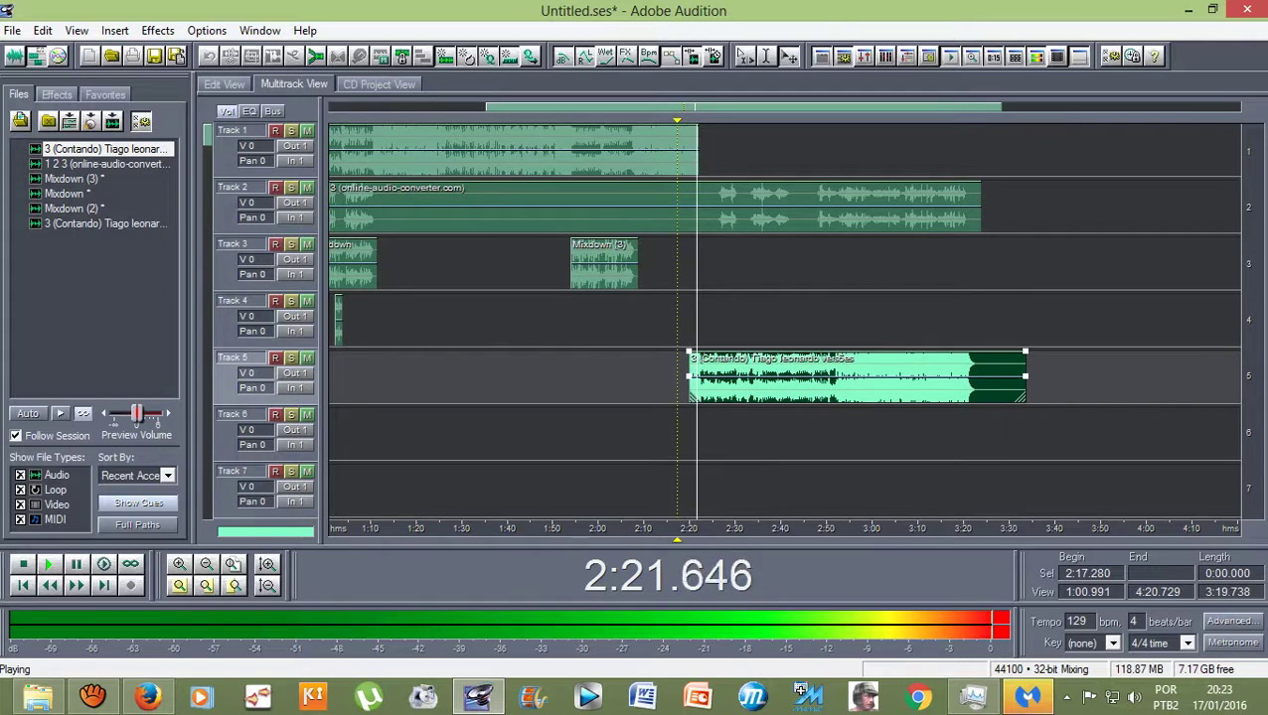
pyautogui.press('space')
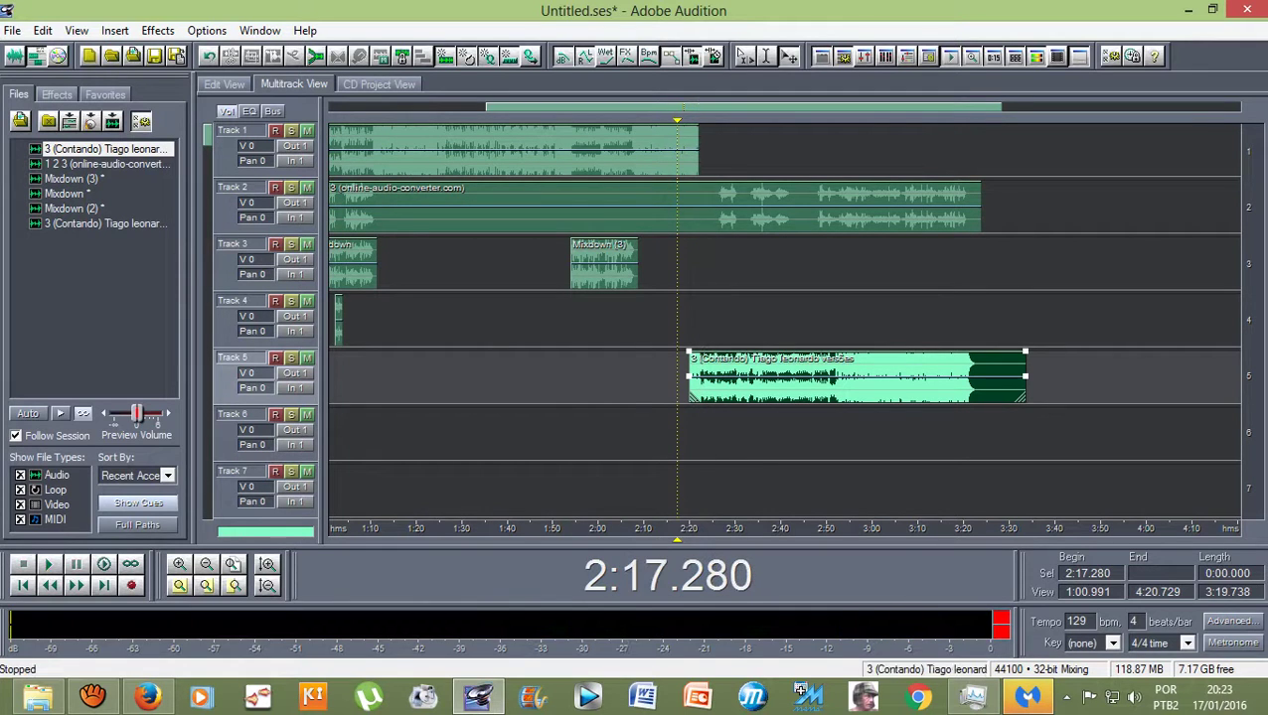
# Trim the Track 5 clip's start to about 2:22, where the Track 1 clip ends, and play the transition from 2:20.000
pyautogui.press('=')
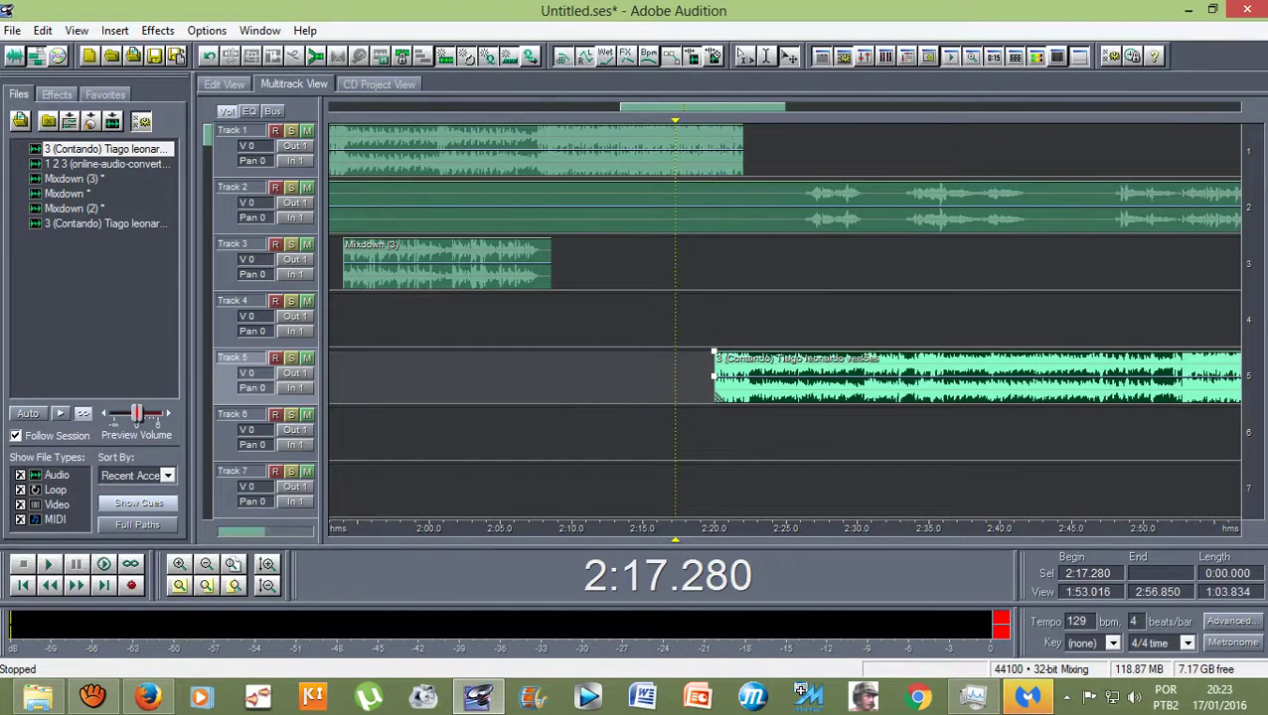
pyautogui.moveTo(715, 396); pyautogui.dragTo(742, 395)
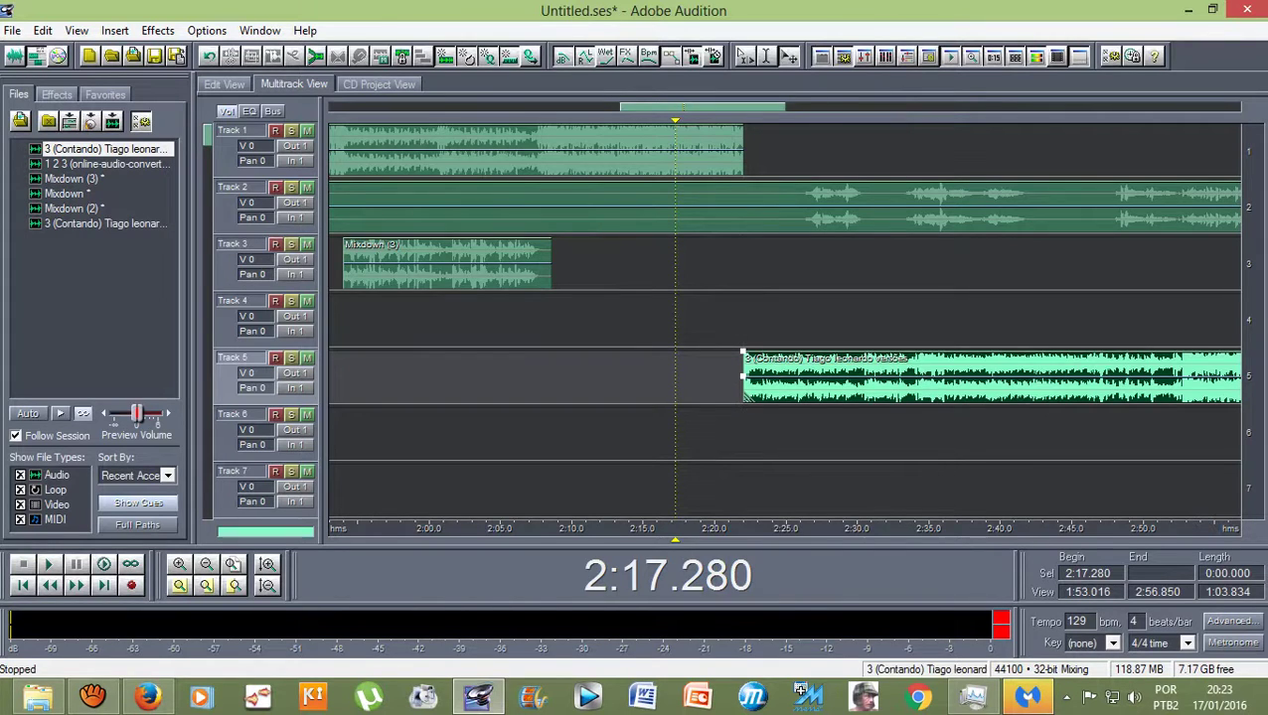
pyautogui.press('-')
pyautogui.press('space')
pyautogui.press('=')
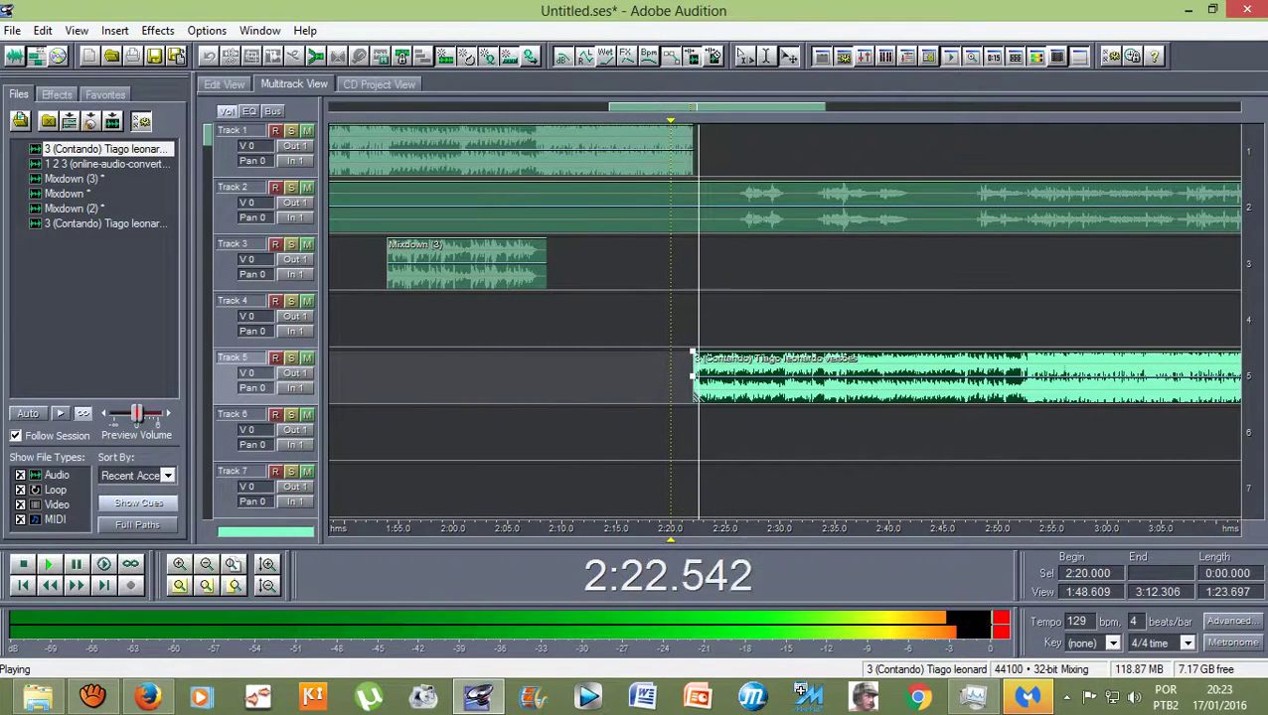
pyautogui.press('\\')
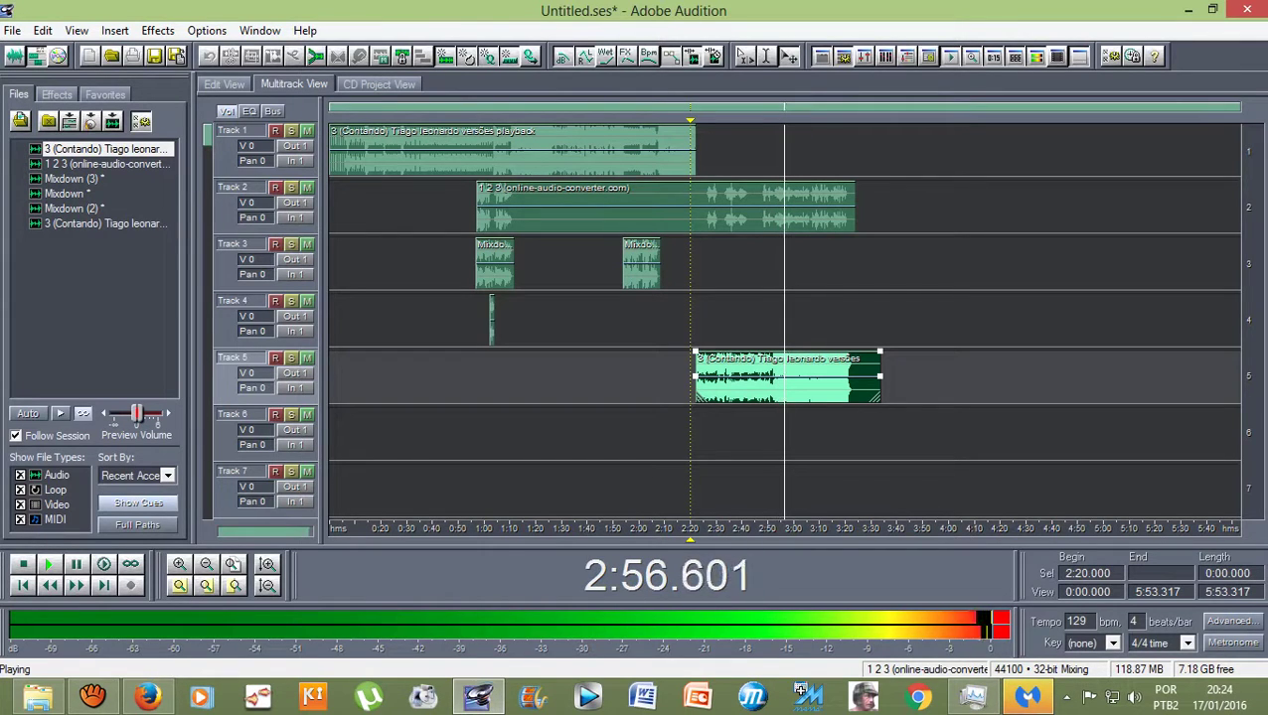
# Stop playback and move the start position to 2:46.904 within the Track 5 section
pyautogui.press('space')
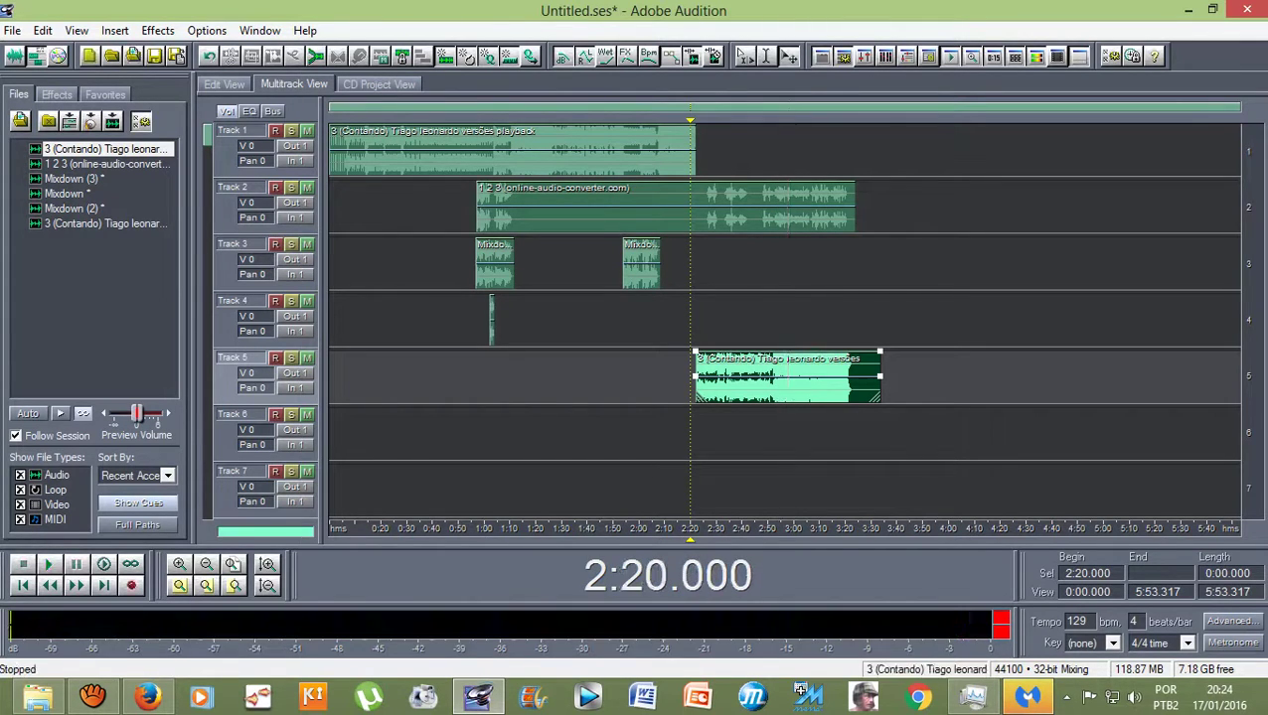
pyautogui.moveTo(689, 120); pyautogui.dragTo(756, 120)
pyautogui.press('Right')
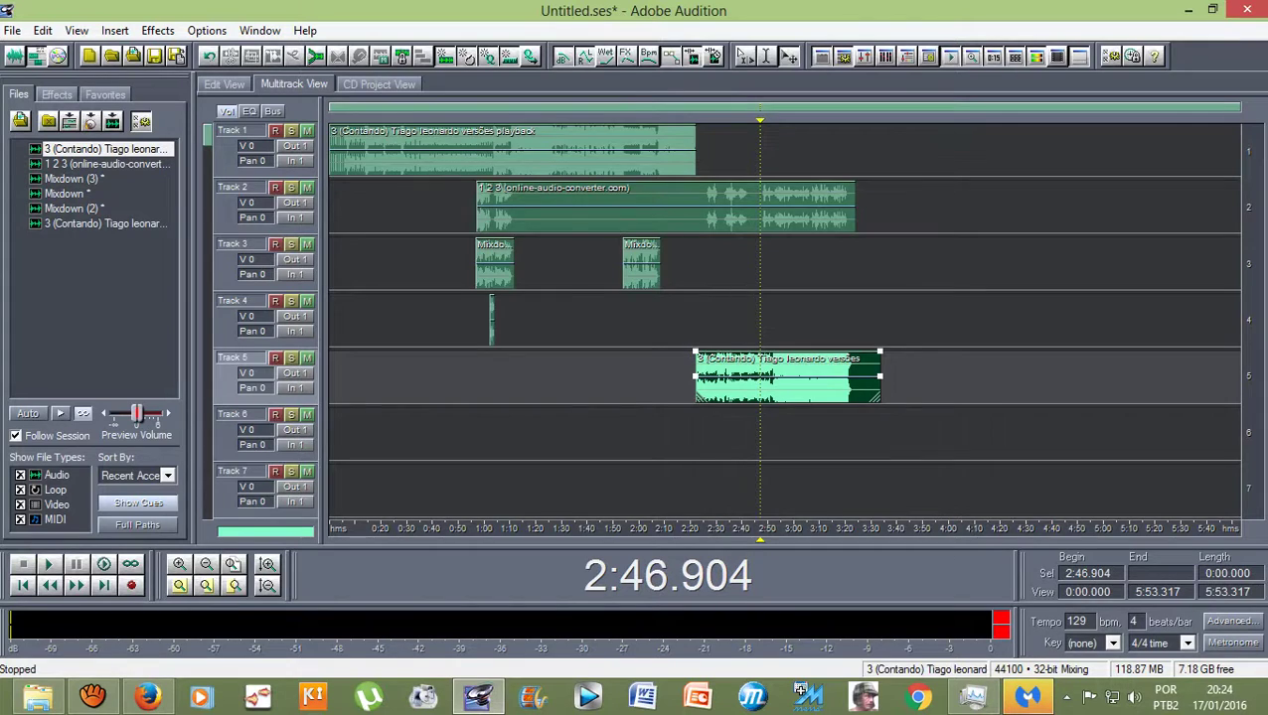
# Trim the end of the Track 2 vocal clip back to about 2:52
pyautogui.scroll(3, 776, 375)
pyautogui.rightClick(776, 207)
pyautogui.hotkey('alt', 'Up')
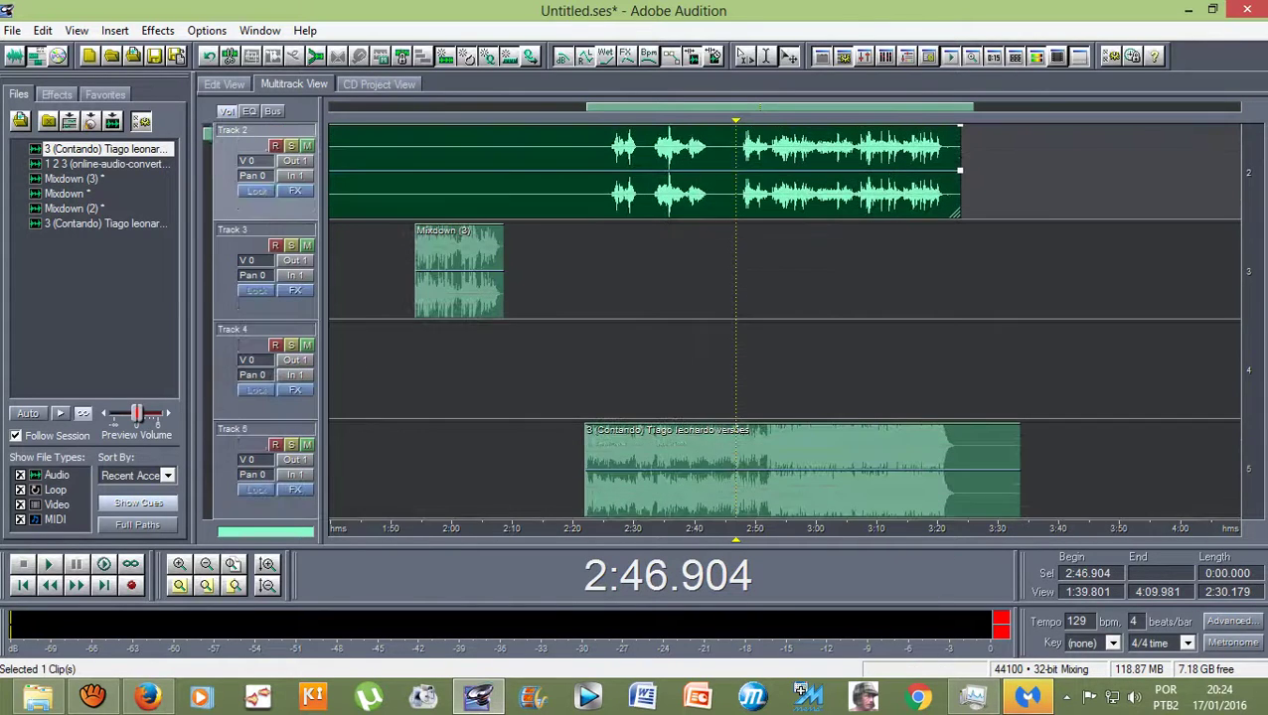
pyautogui.scroll(1, 776, 320)
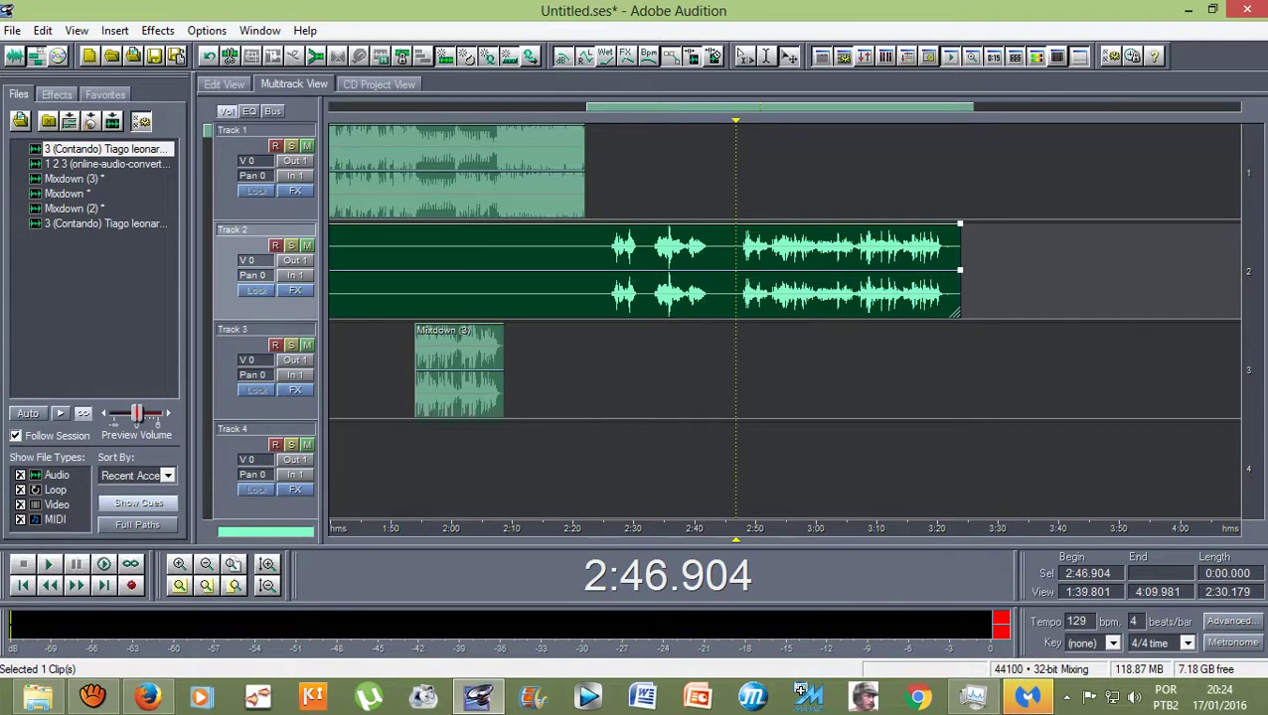
pyautogui.moveTo(960, 268); pyautogui.dragTo(767, 269)
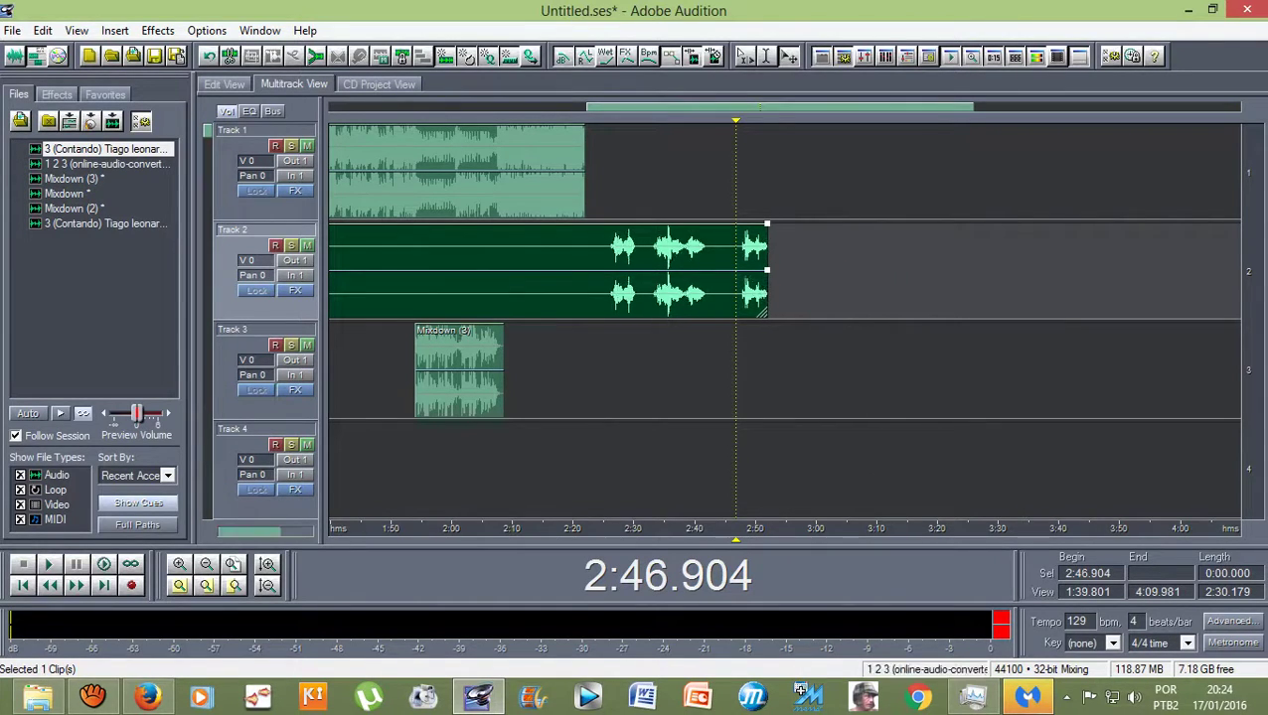
pyautogui.scroll(-2, 743, 370)
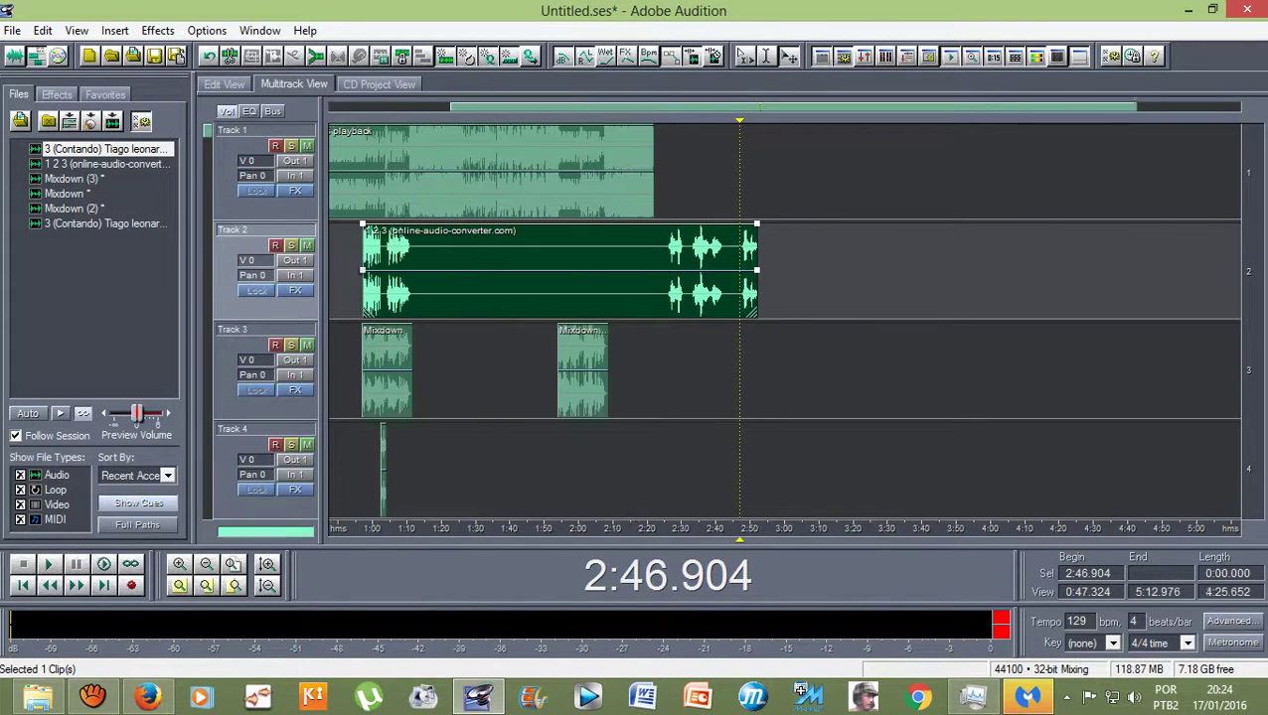
# Play from 2:46.904 to check how the trimmed Track 2 vocals end over the Track 5 song, and stop playback
pyautogui.scroll(2, 744, 370)
pyautogui.scroll(-2, 743, 320)
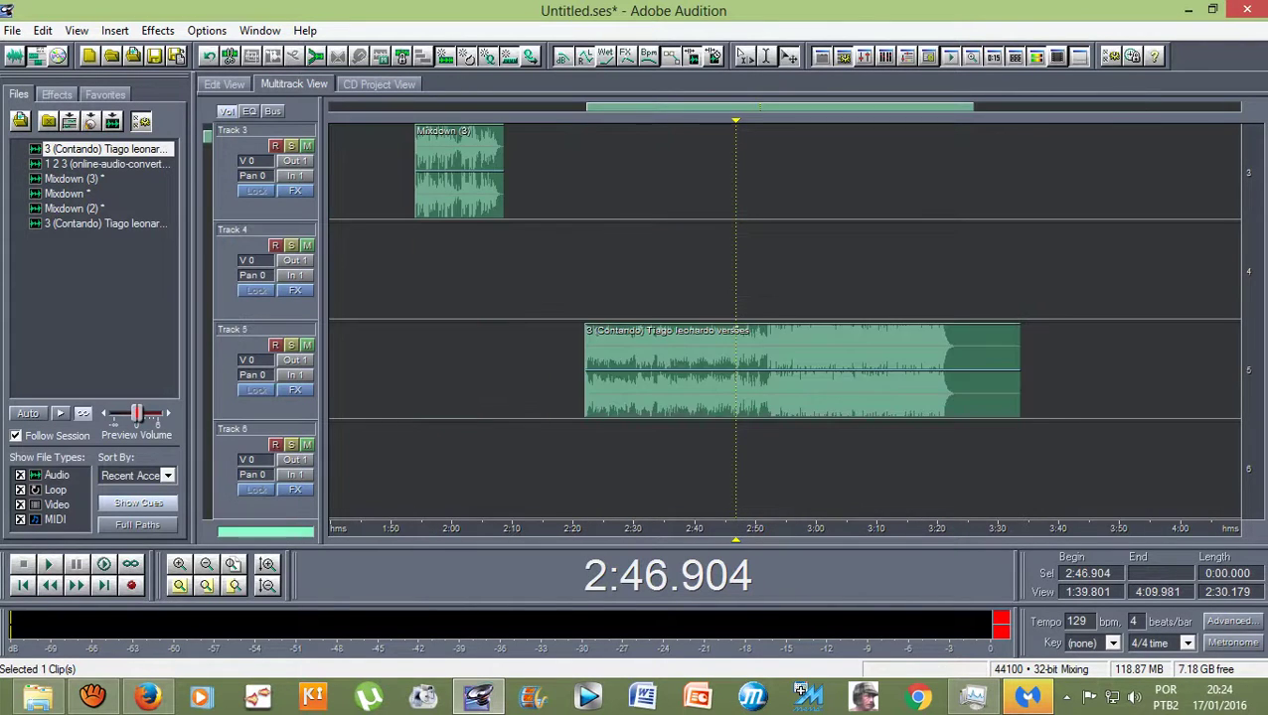
pyautogui.scroll(1, 785, 318)
pyautogui.press('space')
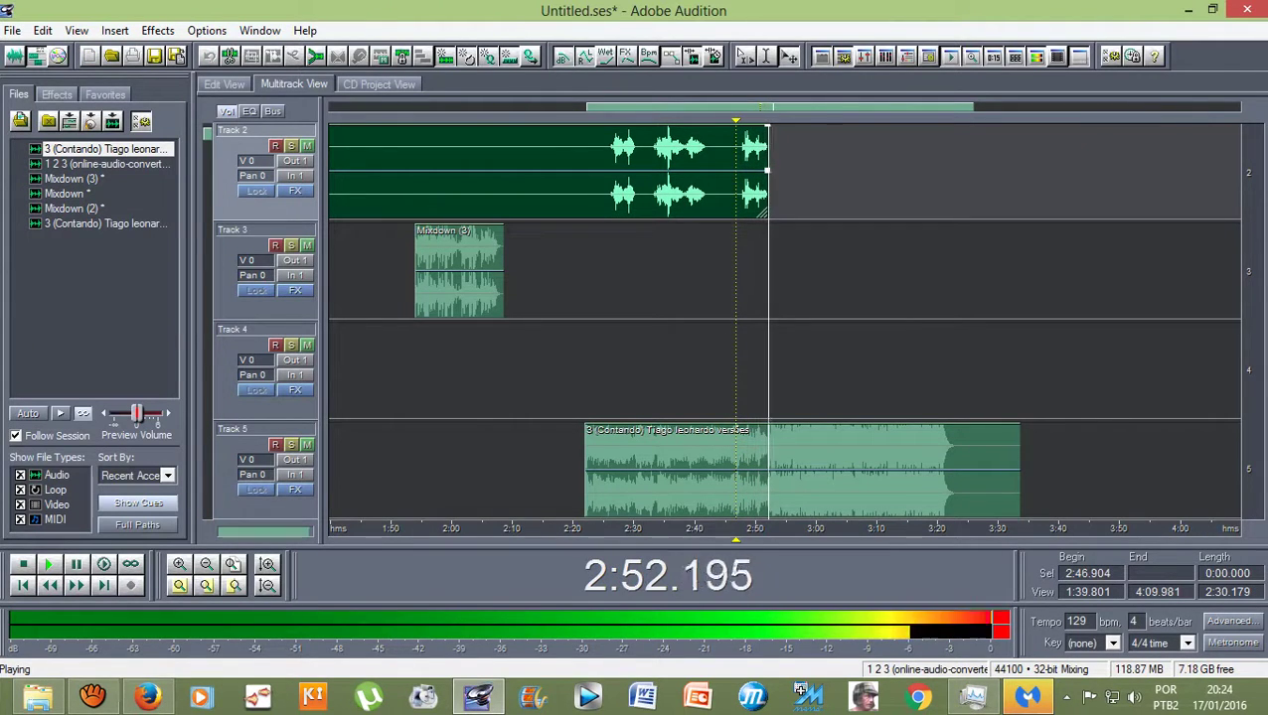
pyautogui.scroll(-2, 785, 318)
pyautogui.scroll(1, 785, 318)
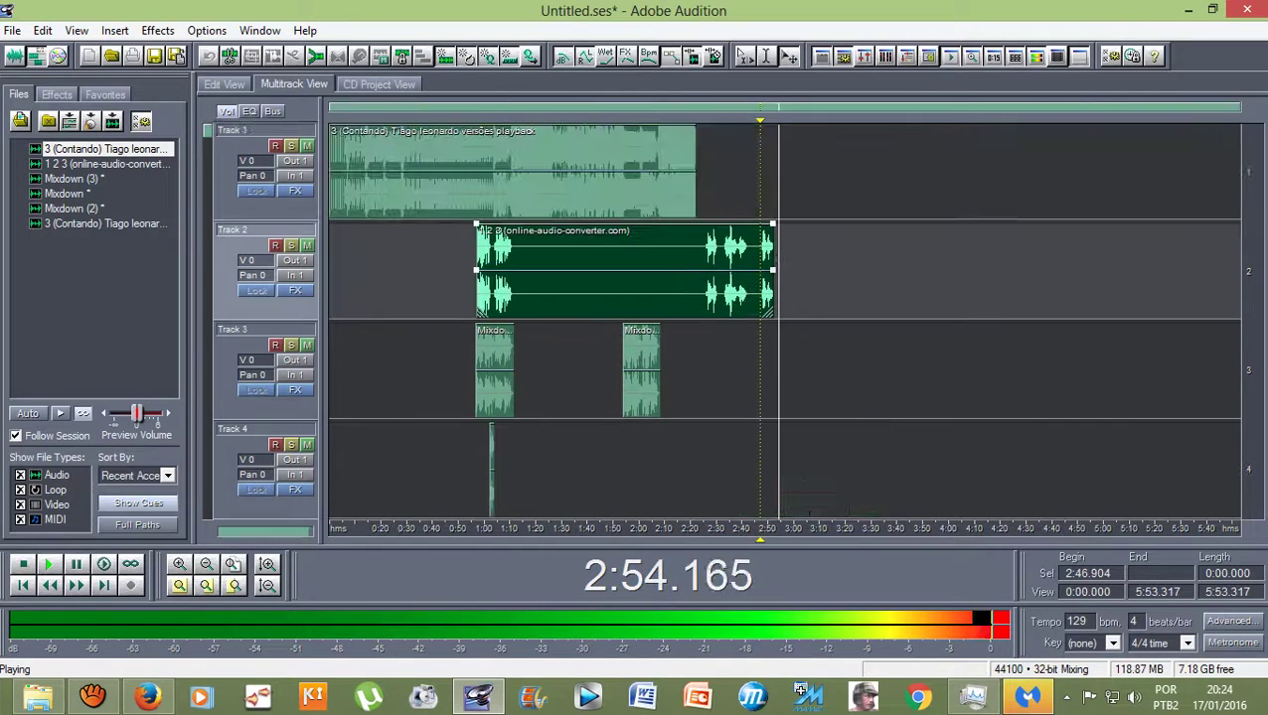
pyautogui.press('space')
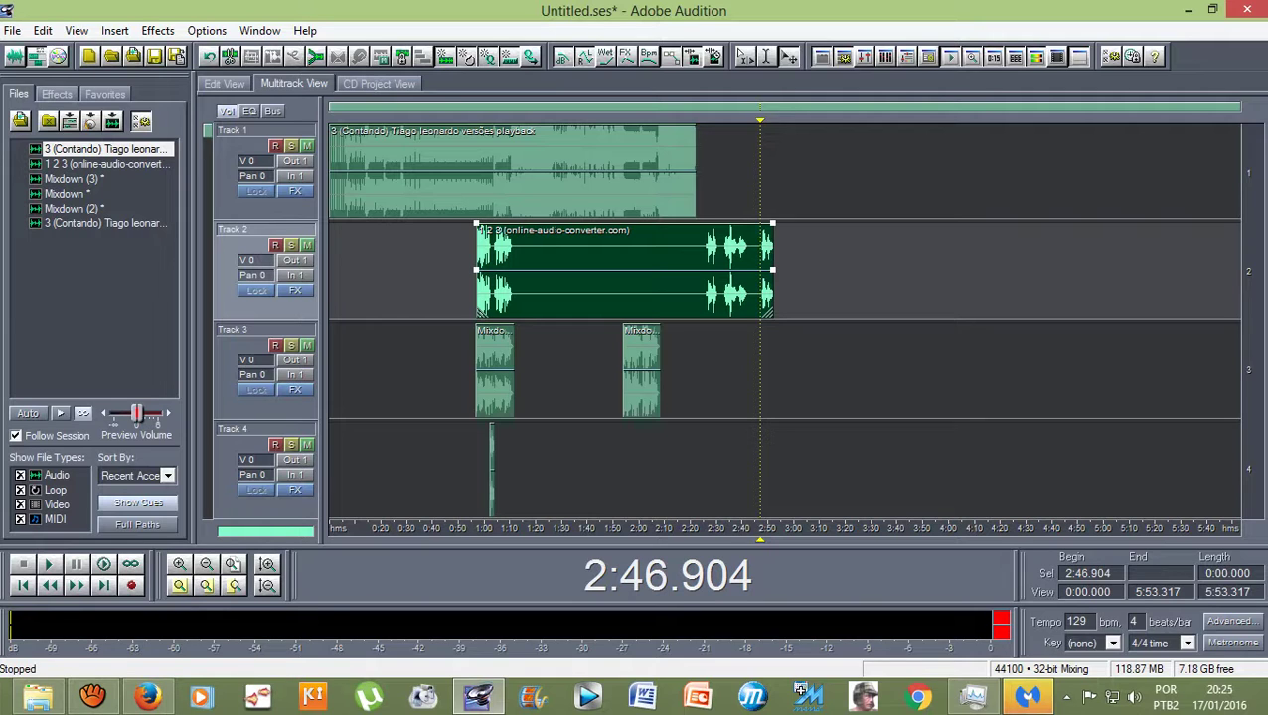
# Extend the start of the Track 2 vocal clip back to about 0:27
pyautogui.click(263, 206)
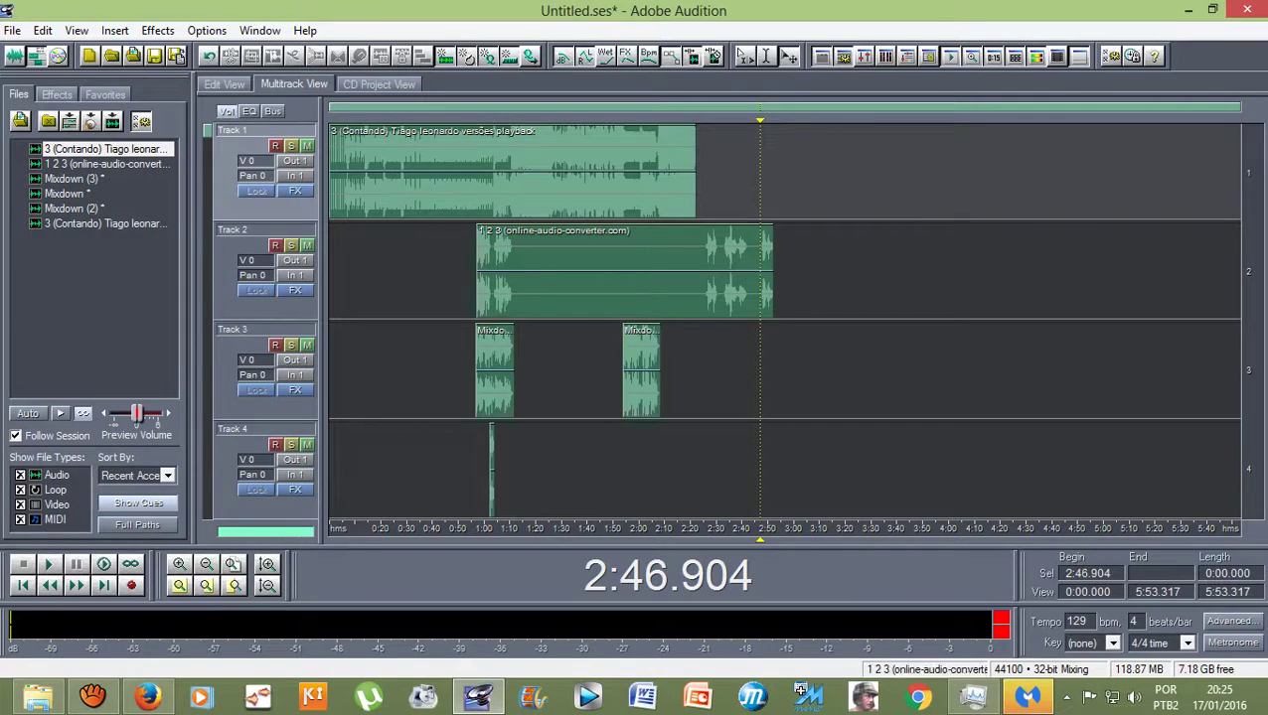
pyautogui.click(624, 270)
pyautogui.moveTo(478, 310); pyautogui.dragTo(401, 311)
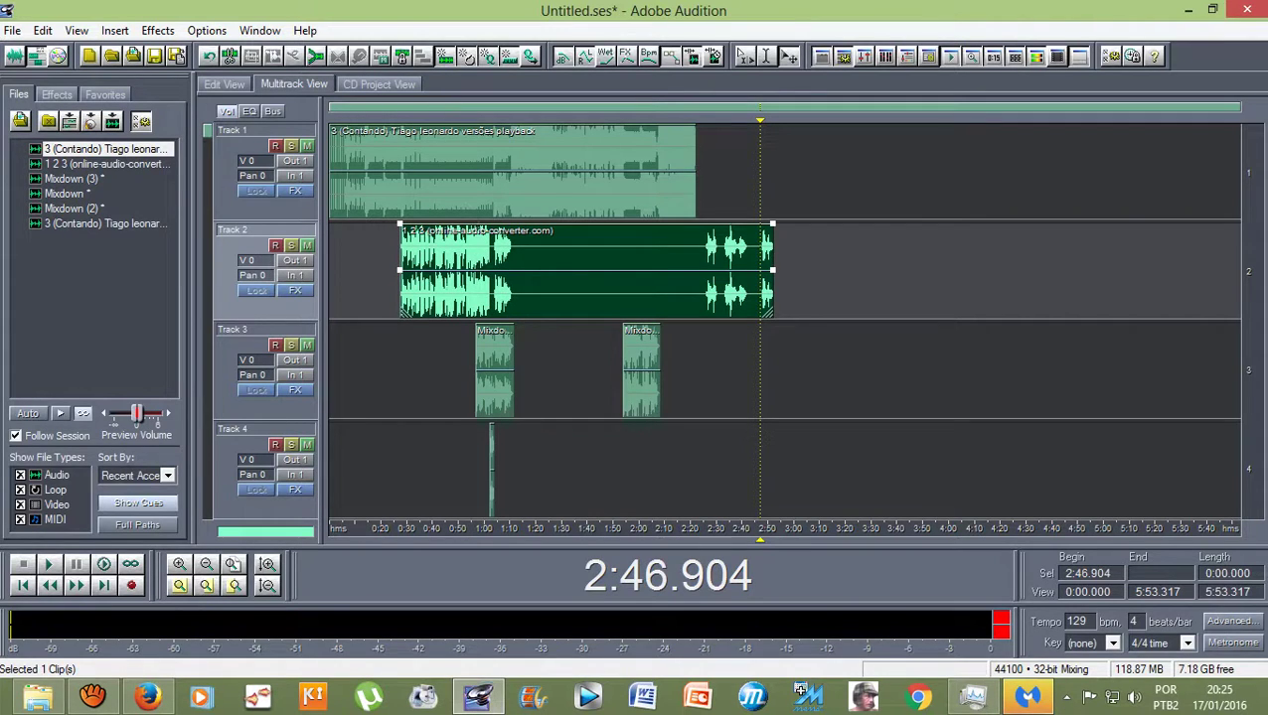
# Place the start position at 0:27.817, where the extended Track 2 clip begins
pyautogui.moveTo(760, 120); pyautogui.dragTo(402, 120)
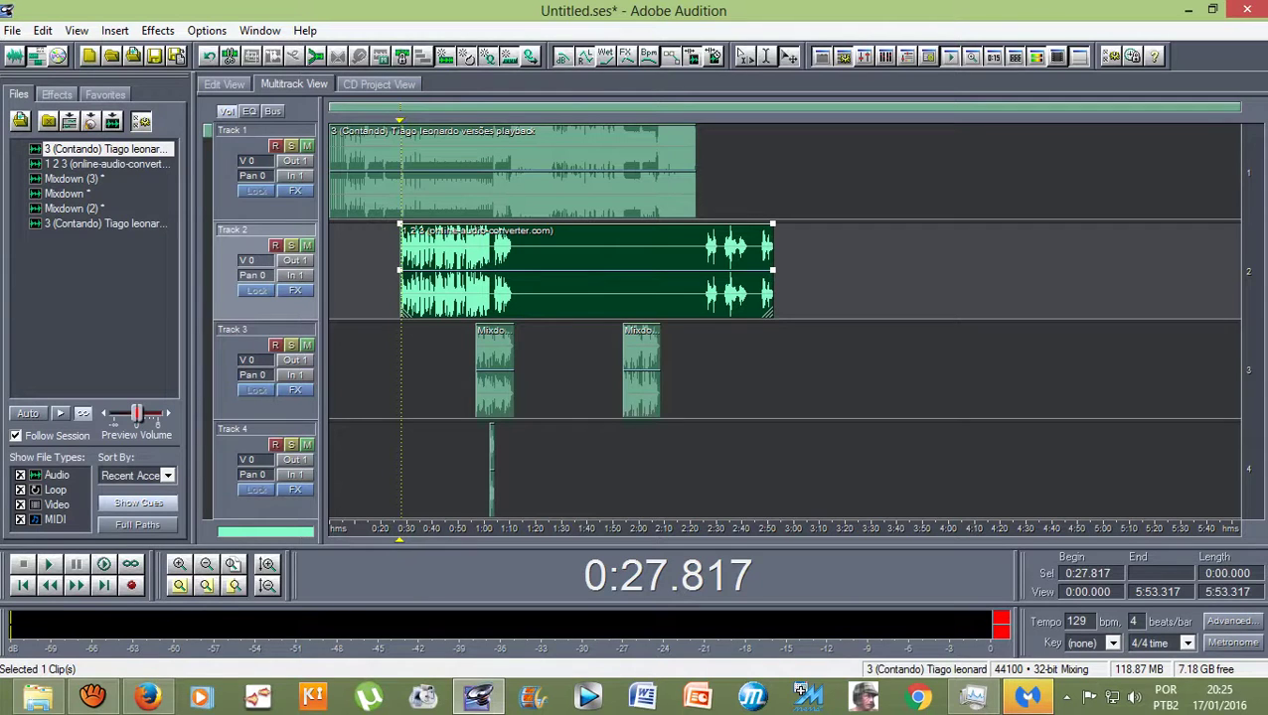
pyautogui.moveTo(399, 120); pyautogui.dragTo(400, 120)
pyautogui.click(226, 169)
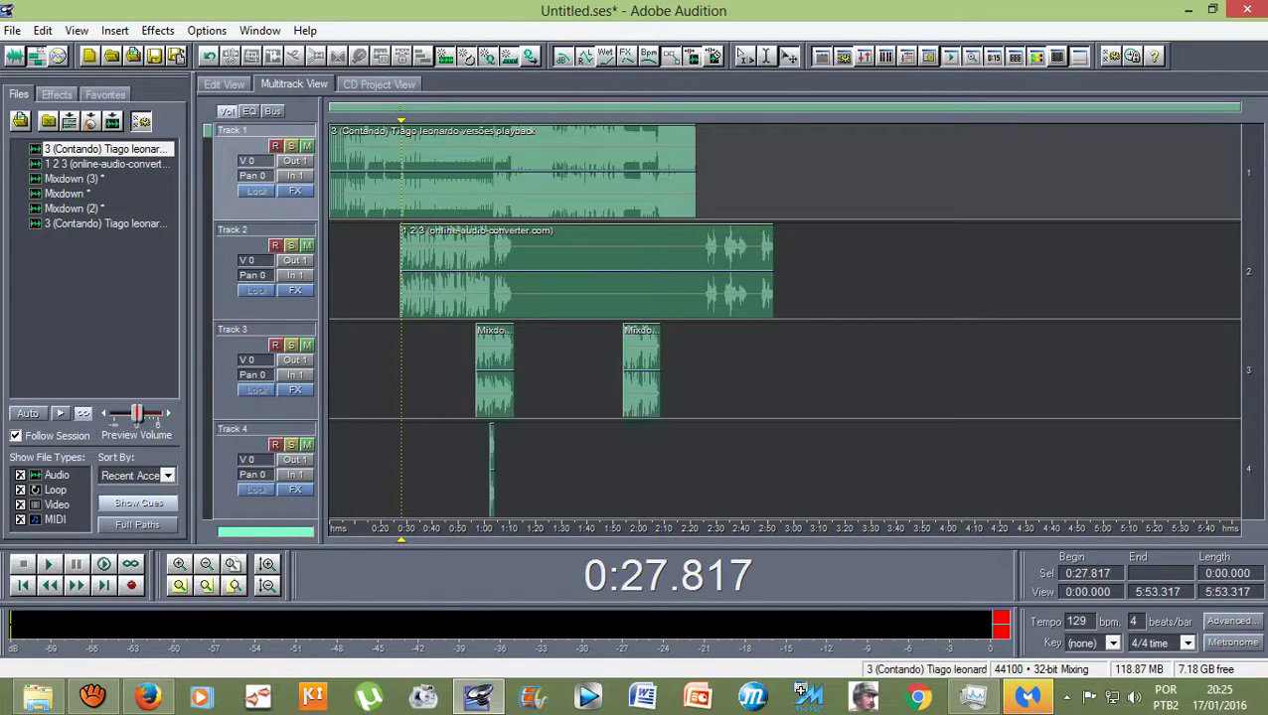
pyautogui.moveTo(401, 120); pyautogui.dragTo(496, 120)
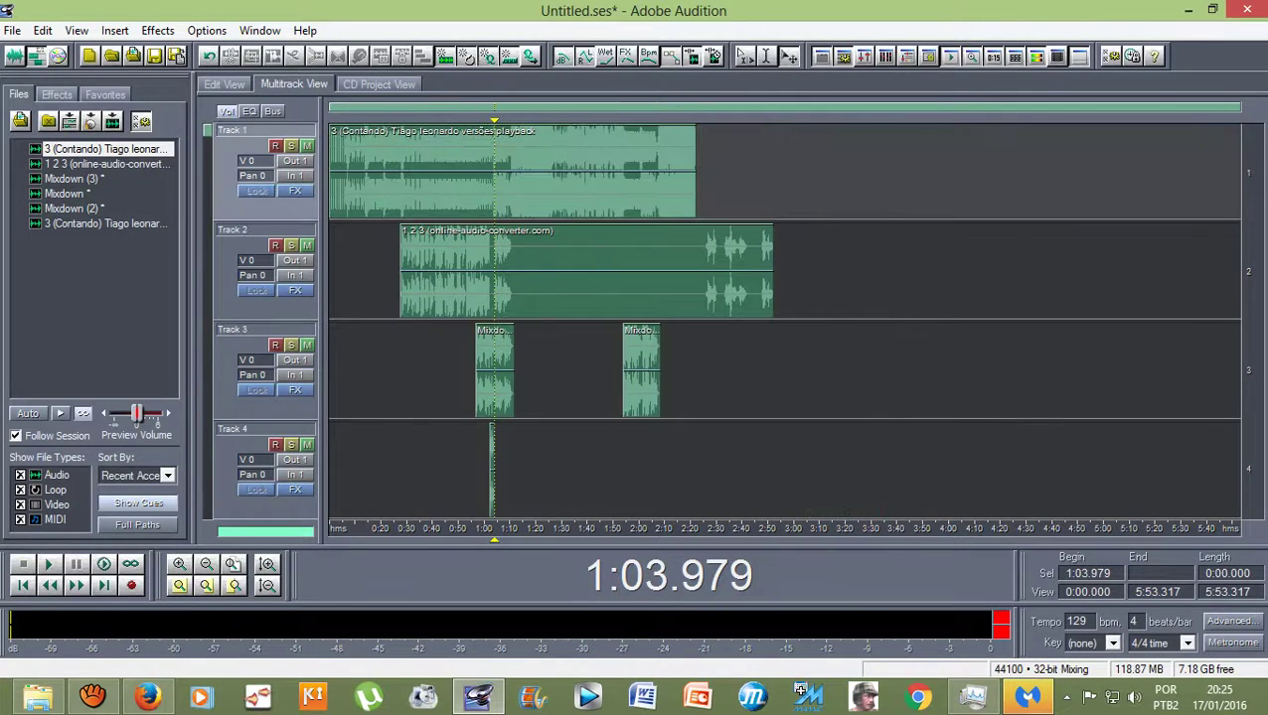
pyautogui.moveTo(493, 120); pyautogui.dragTo(403, 120)
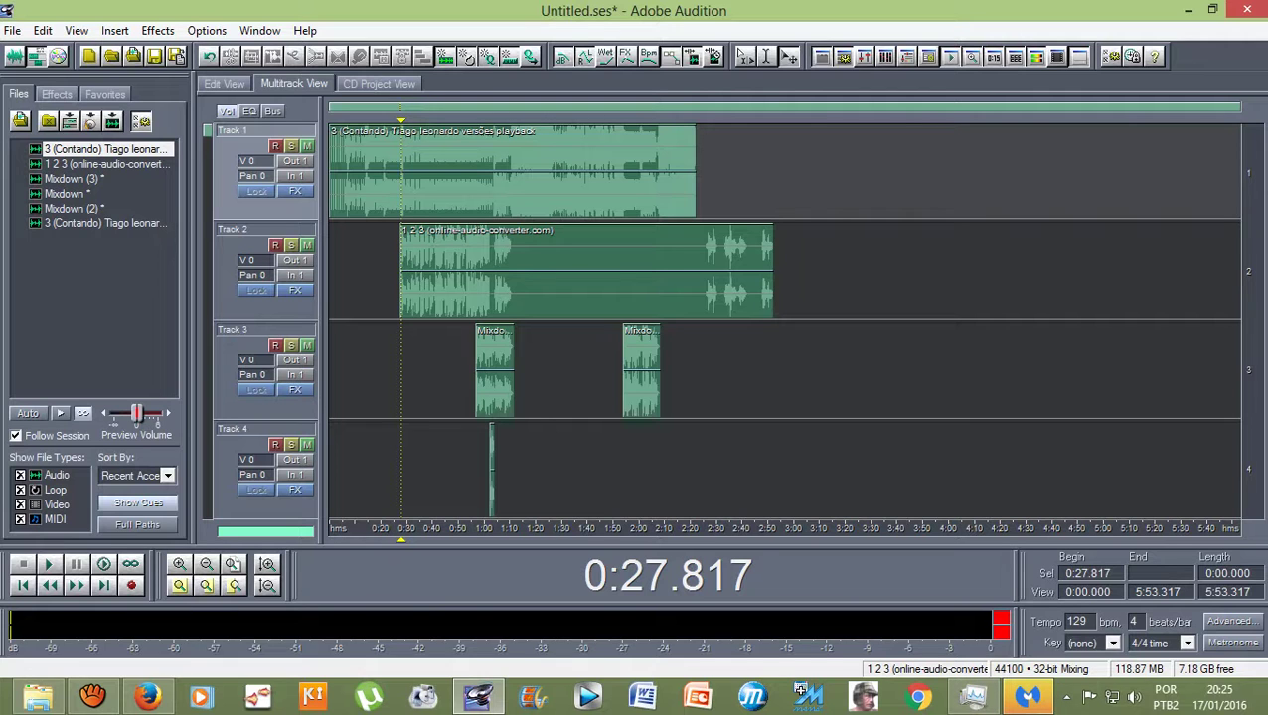
# Switch to Firefox to view the YouTube channel's videos page, and return to Adobe Audition
pyautogui.click(147, 697)
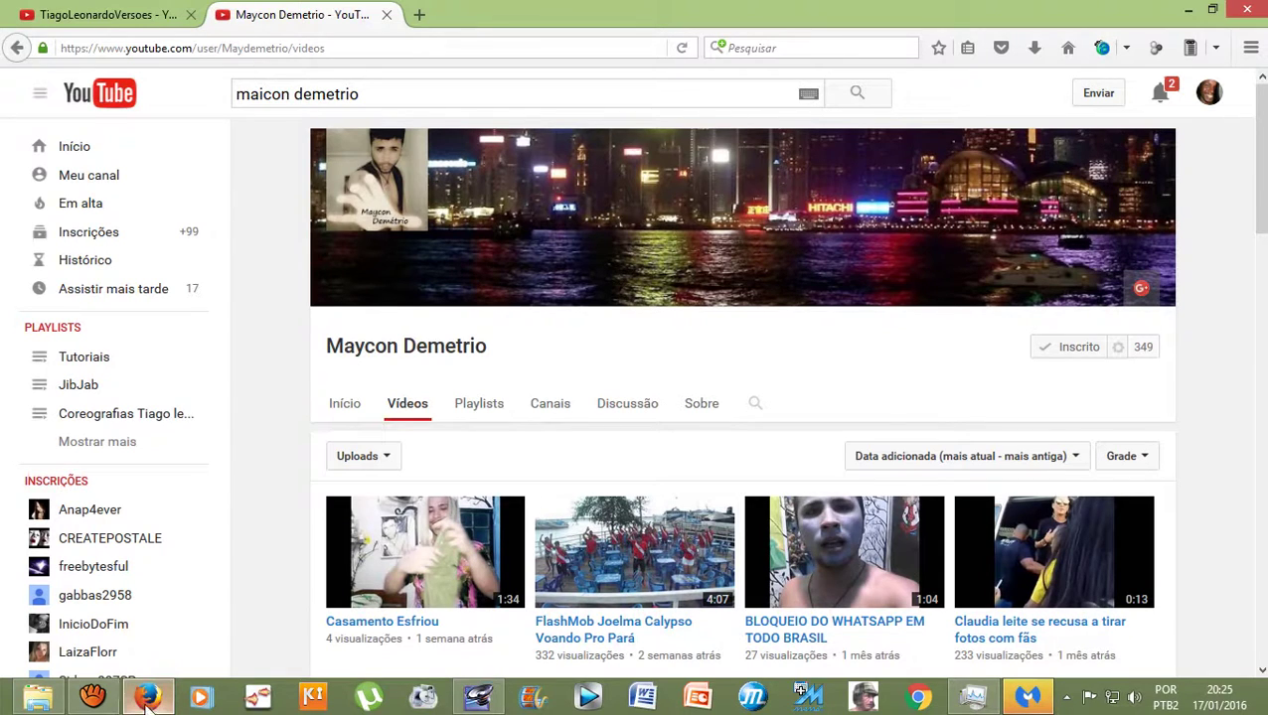
pyautogui.moveTo(153, 710)
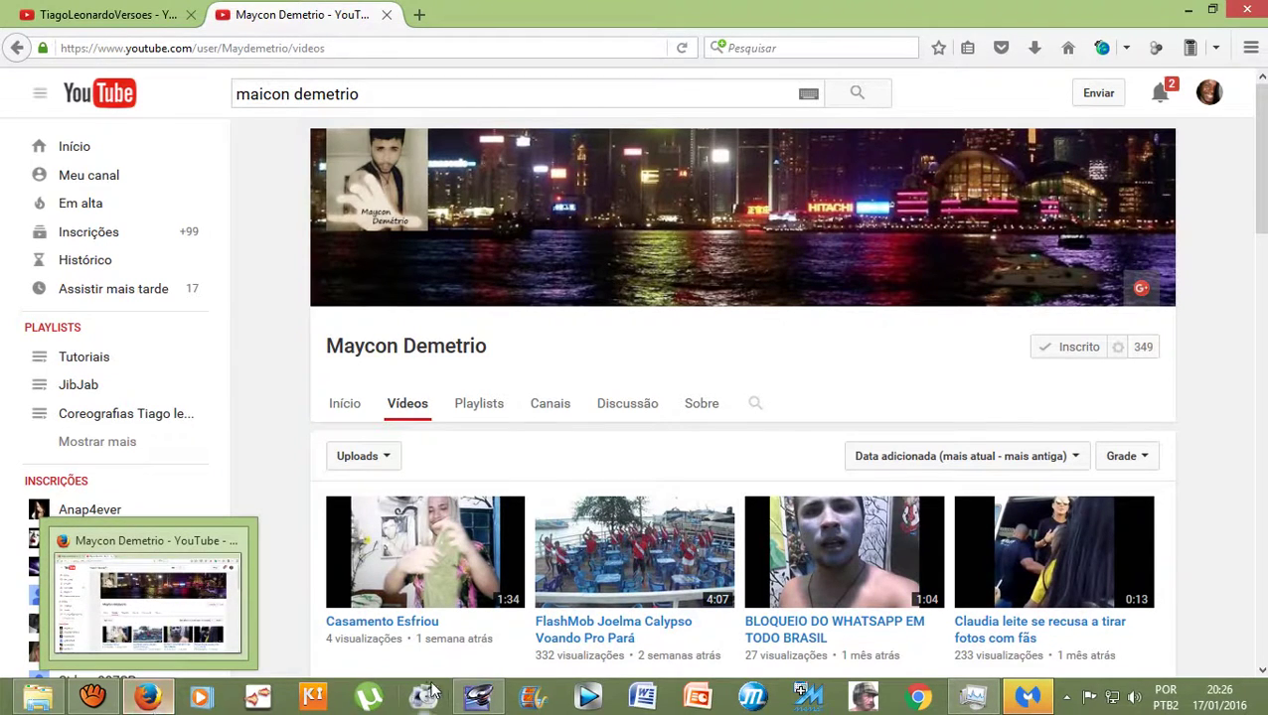
pyautogui.click(477, 697)
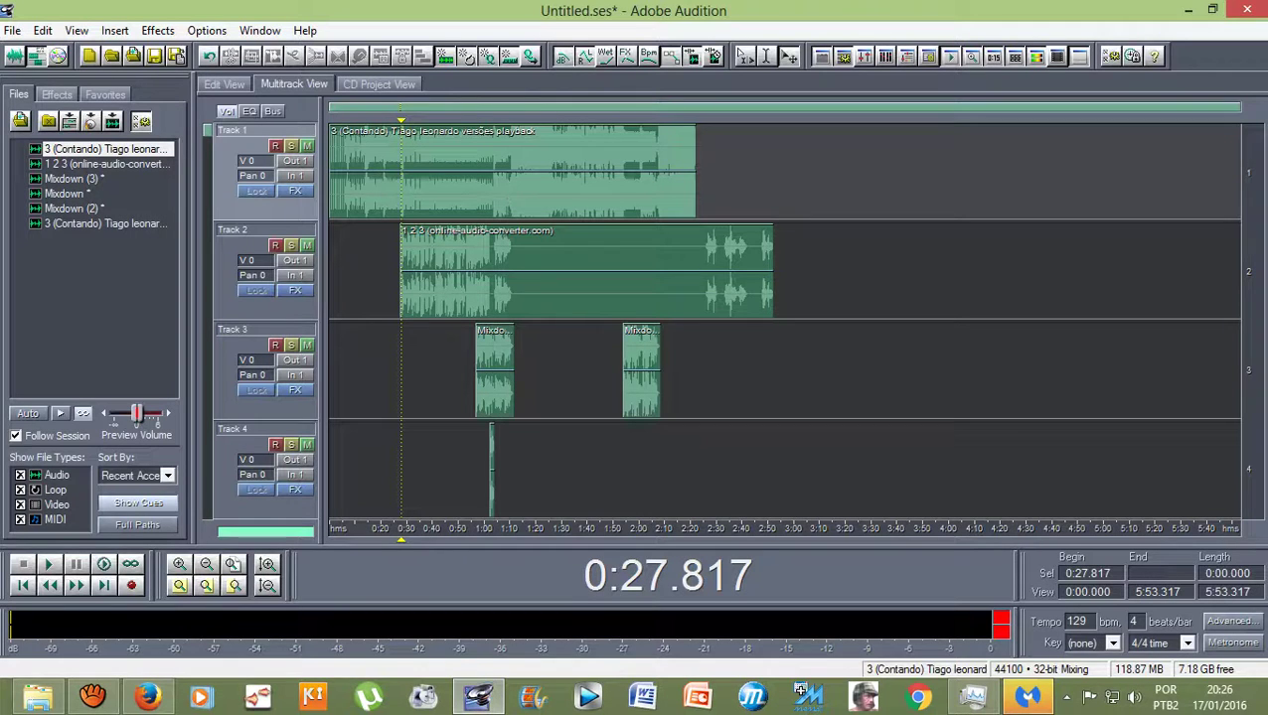
# Play the combined tracks from 0:27.817 to listen to the vocals over the backing track
pyautogui.click(391, 169)
pyautogui.click(402, 169)
pyautogui.moveTo(400, 120); pyautogui.dragTo(402, 120)
pyautogui.press('space')
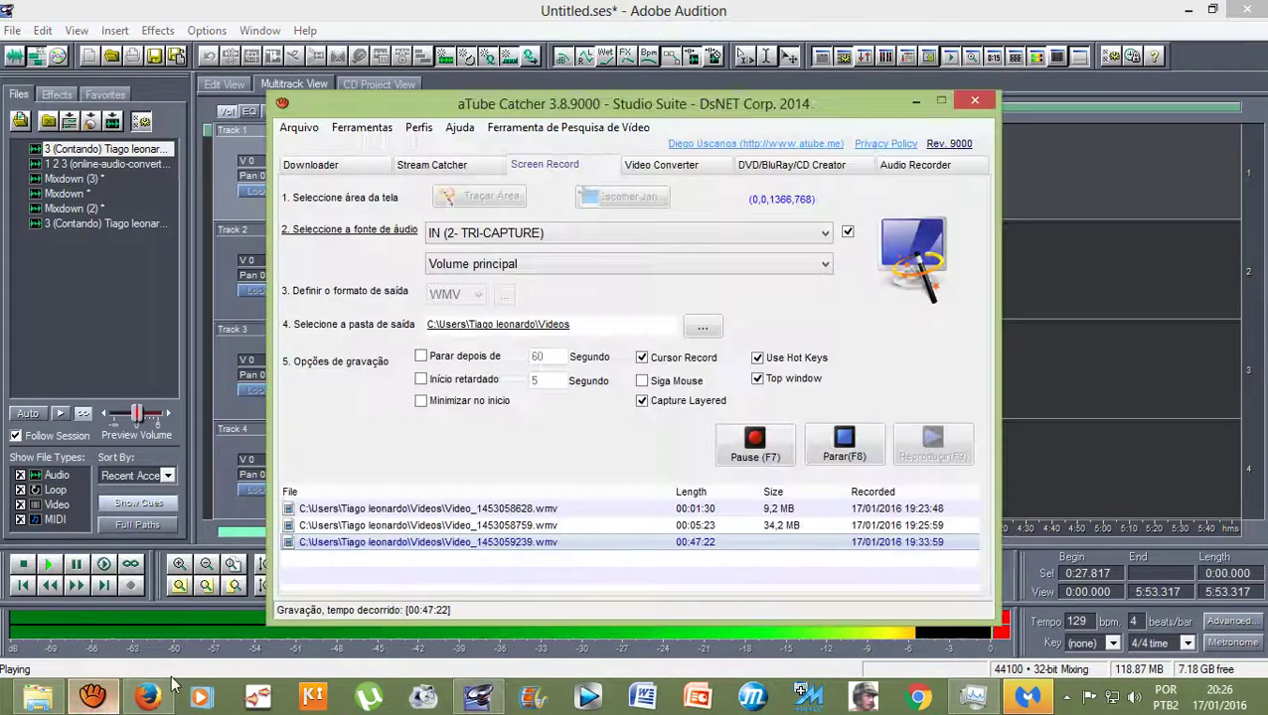
pyautogui.click(805, 695)
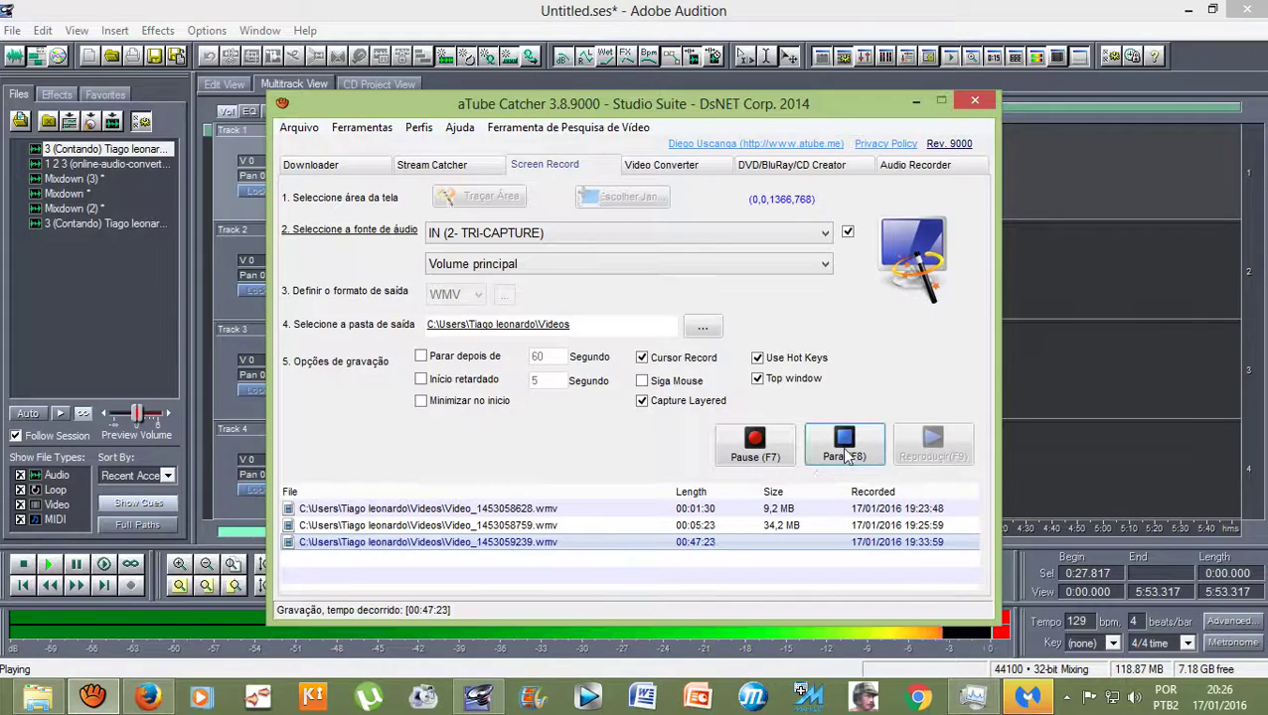